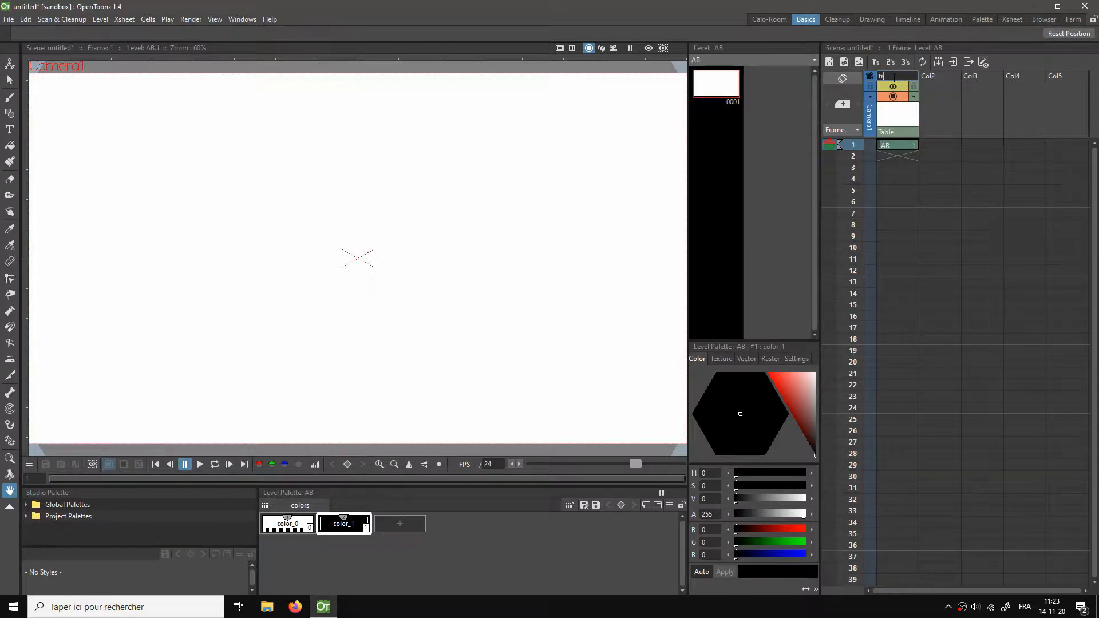
Step: Rename the first Xsheet column as tr-brouil
type("-")
type("brouil")
scroll(881, 287, "down", 2)
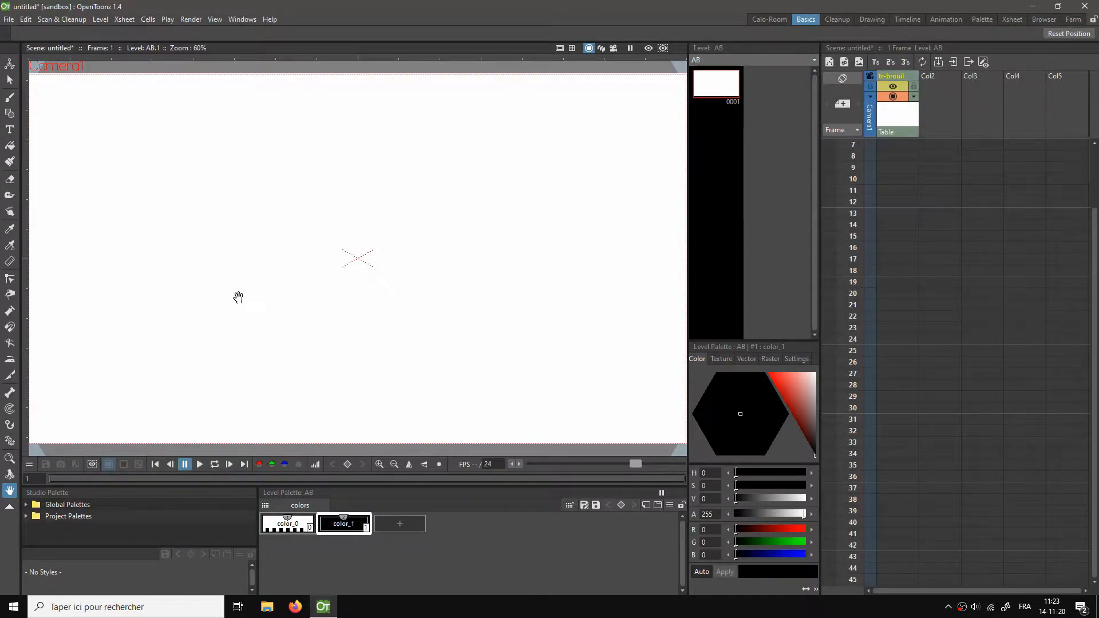
Step: Create a new Toonz Raster level named AC, 1920 by 1080 px, at frame 1 of the second column
left_click(9, 113)
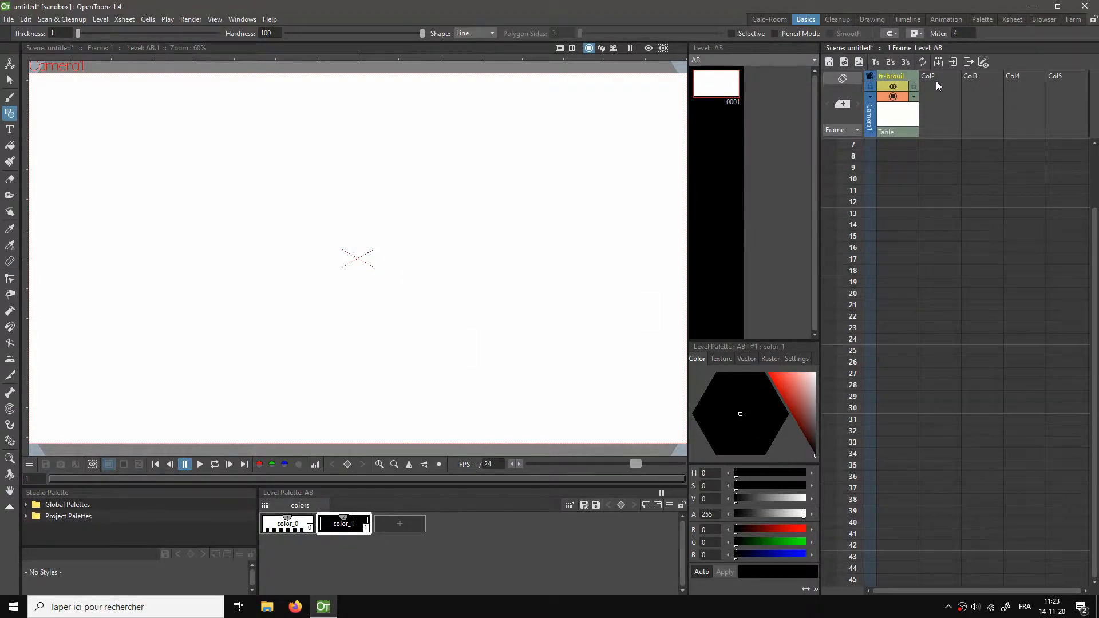
left_click(936, 144)
scroll(946, 143, "up", 2)
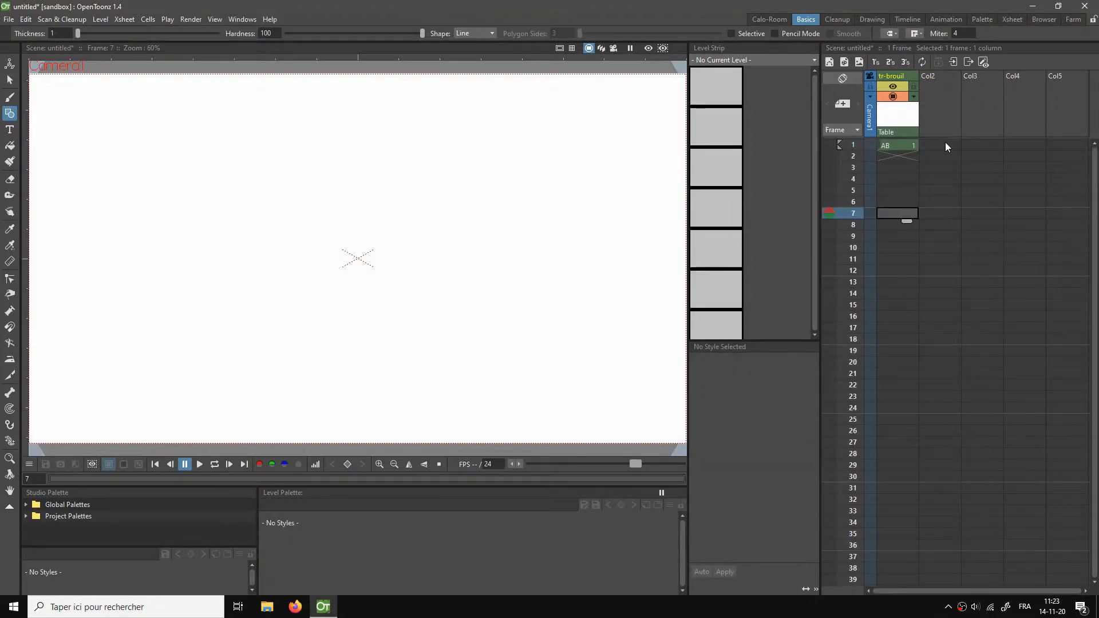
left_click(940, 144)
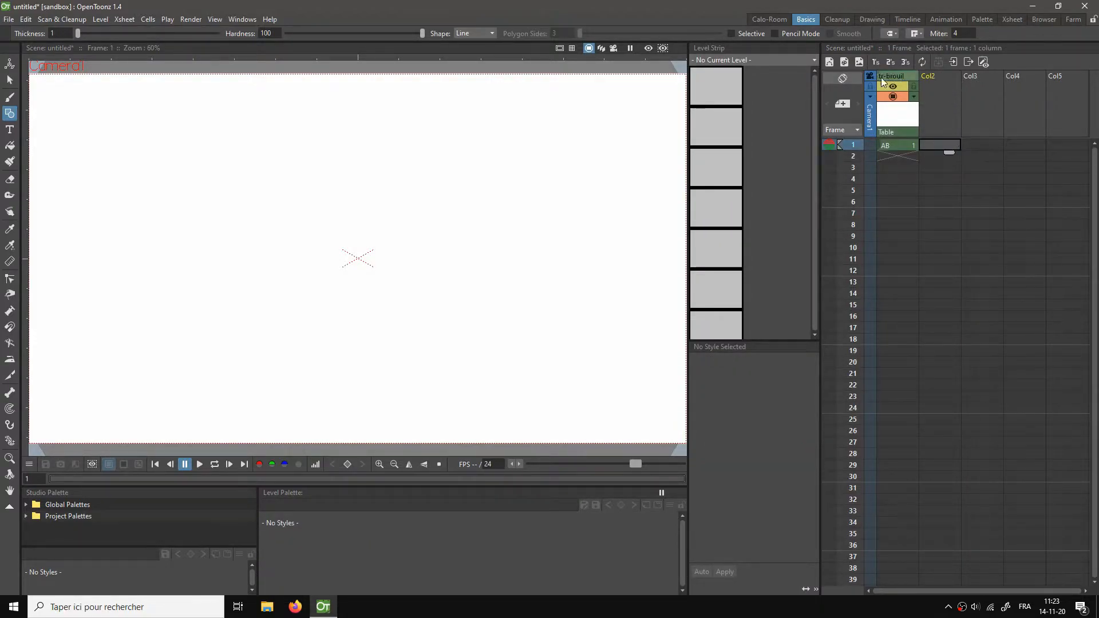
left_click(845, 62)
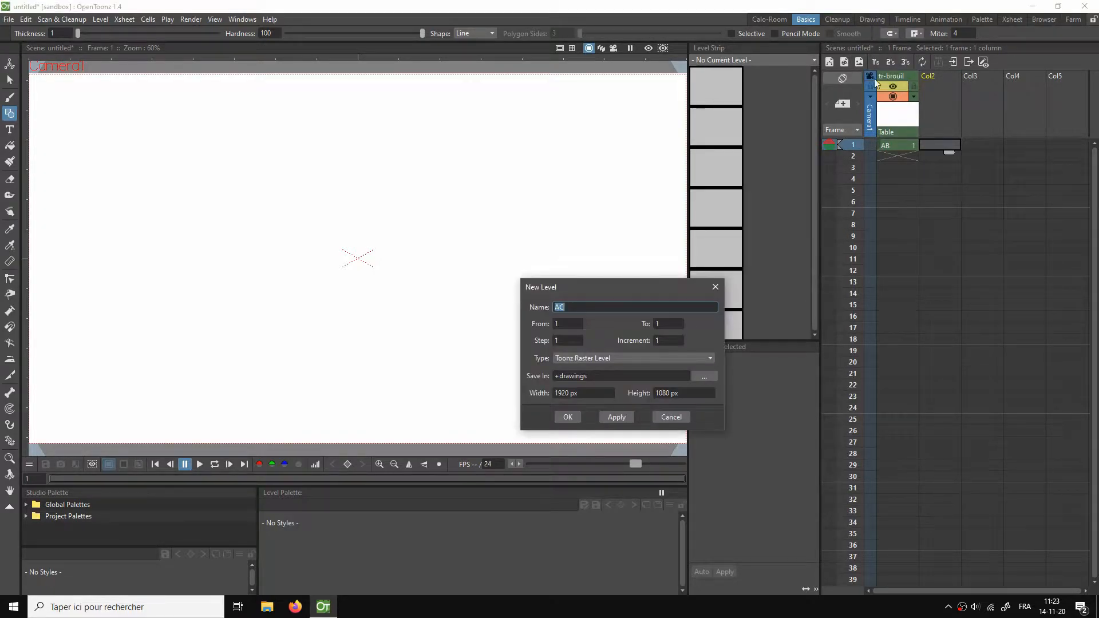
left_click(575, 416)
Step: Move the AC level's column ahead of tr-brouil and rename it tr-sol
left_click_drag(941, 77, 894, 80)
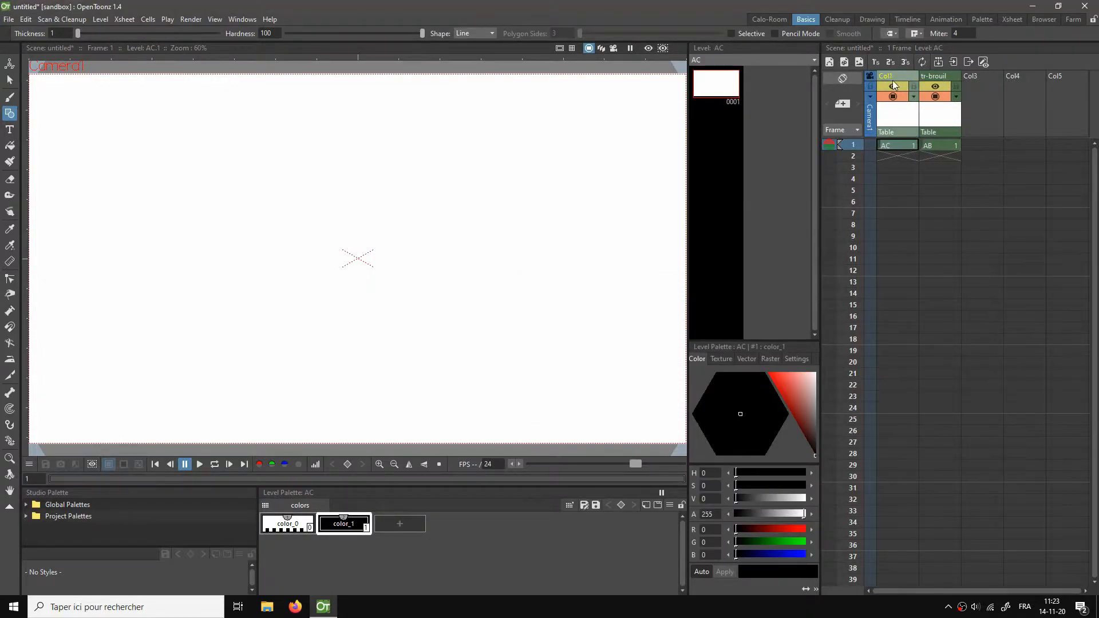
type("tr-sol")
key("Return")
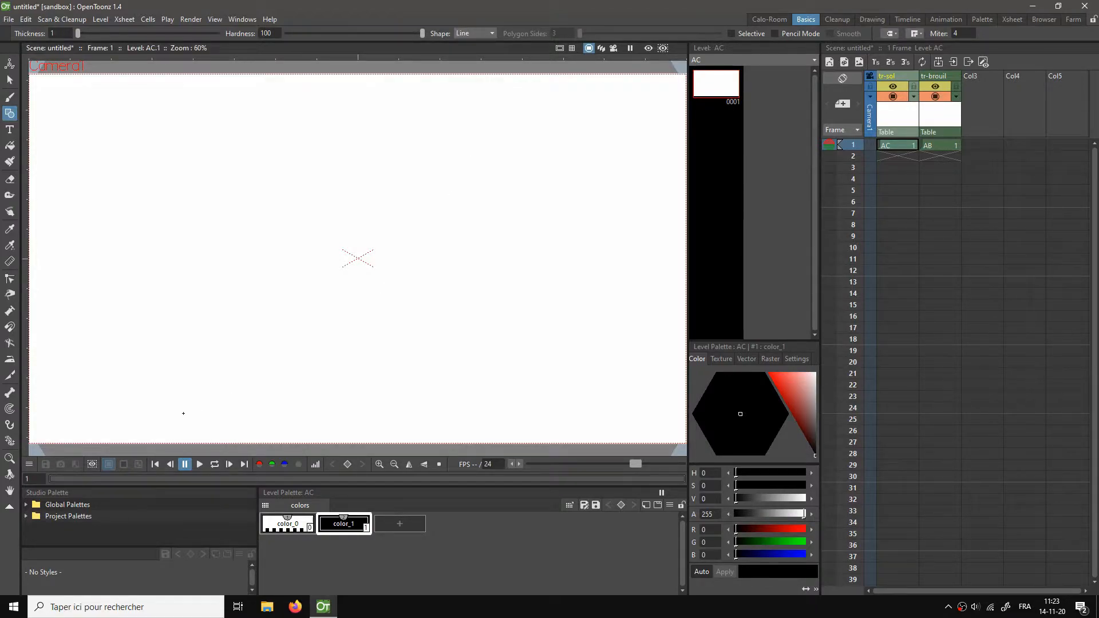
Step: Draw a horizontal ground line across the lower canvas on tr-sol and fill the column's empty cells through frame 62
left_click_drag(52, 399, 652, 398)
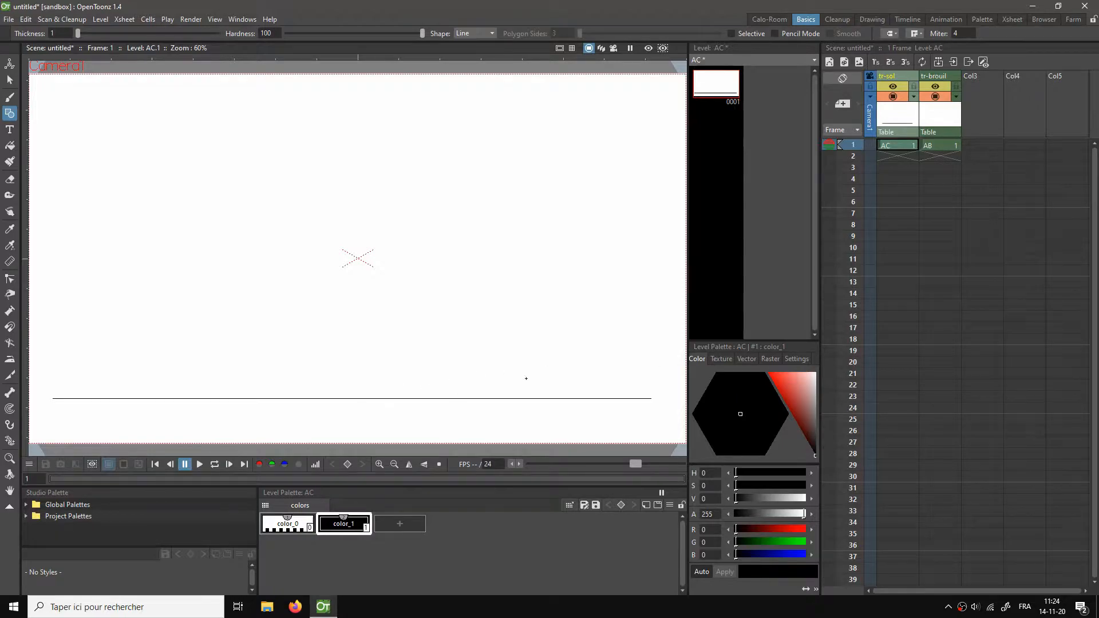
scroll(913, 497, "down", 10)
right_click(902, 504)
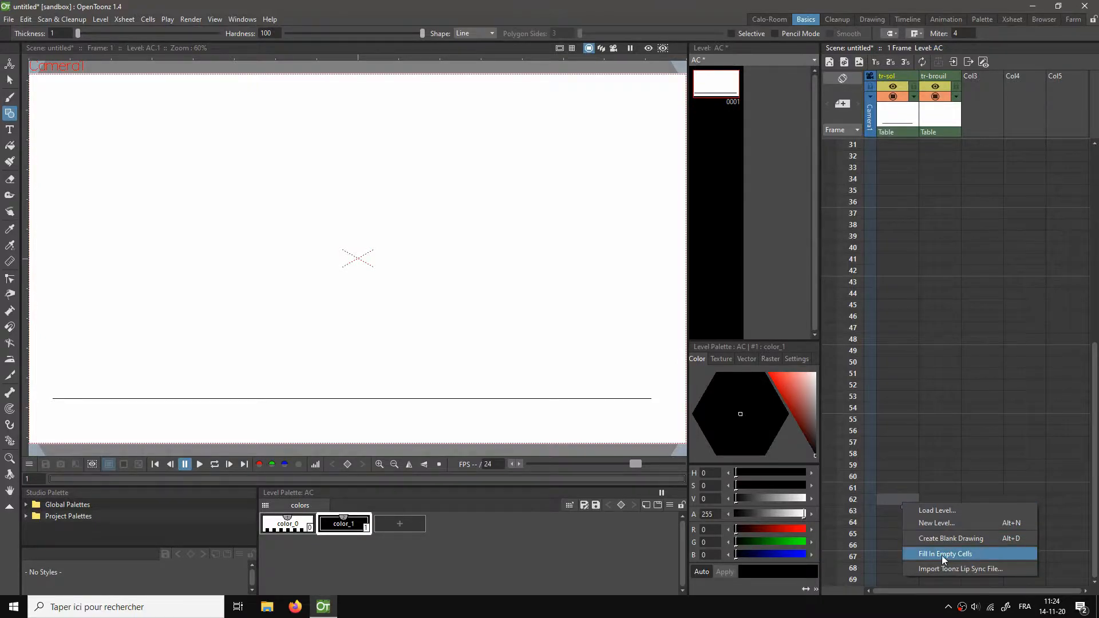
left_click(943, 555)
Step: Return to frame 1 of the tr-sol column and lock the column
left_click(888, 405)
left_click(899, 305)
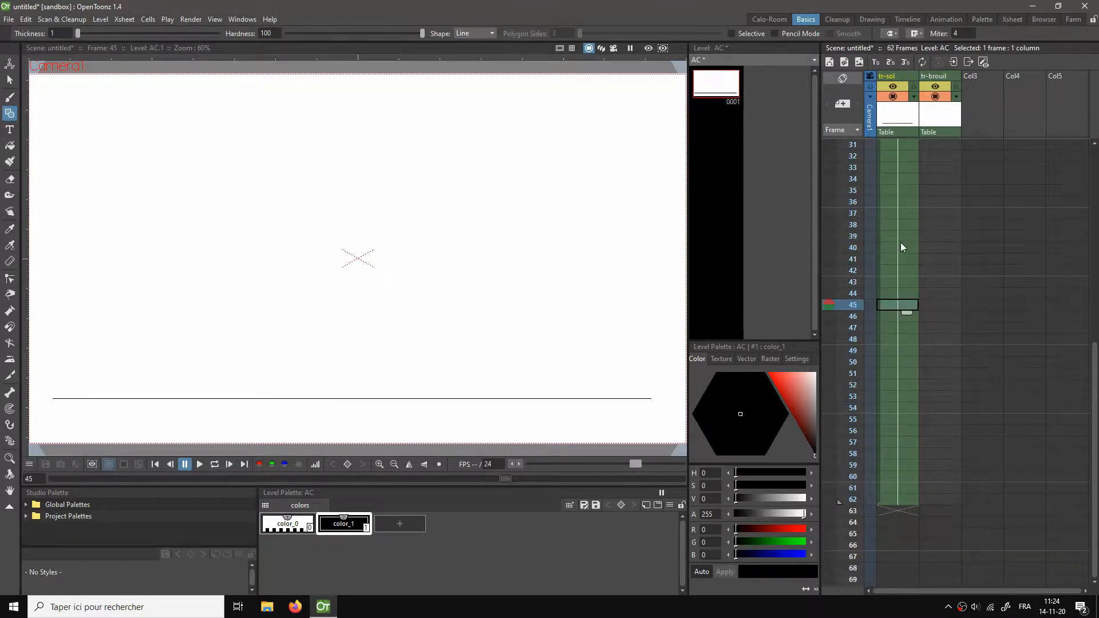
left_click(901, 247)
scroll(913, 253, "up", 10)
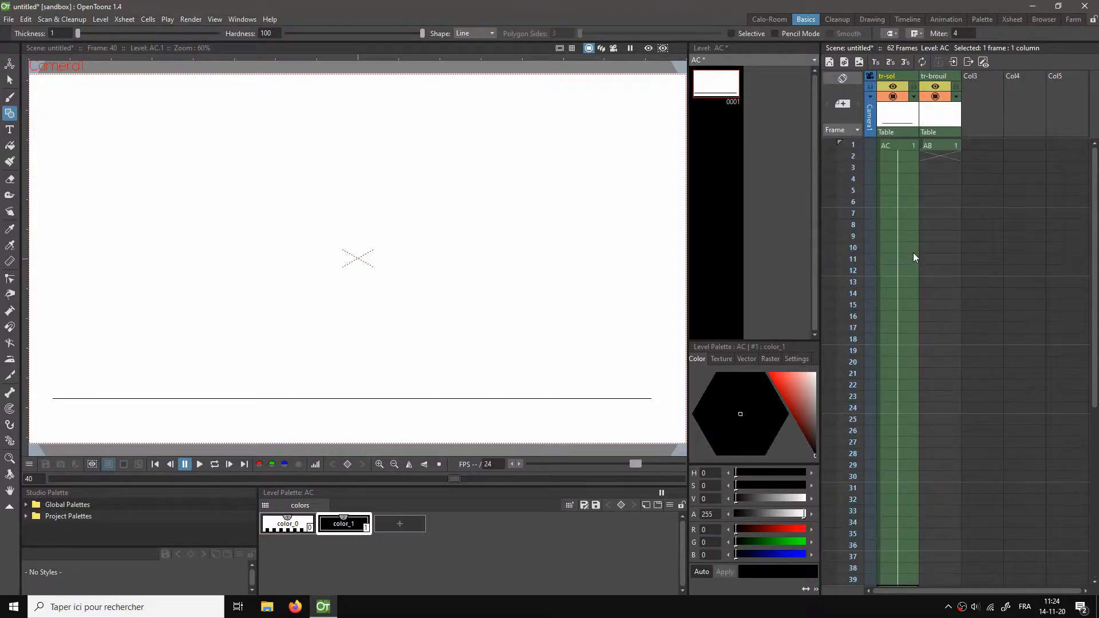
left_click(904, 145)
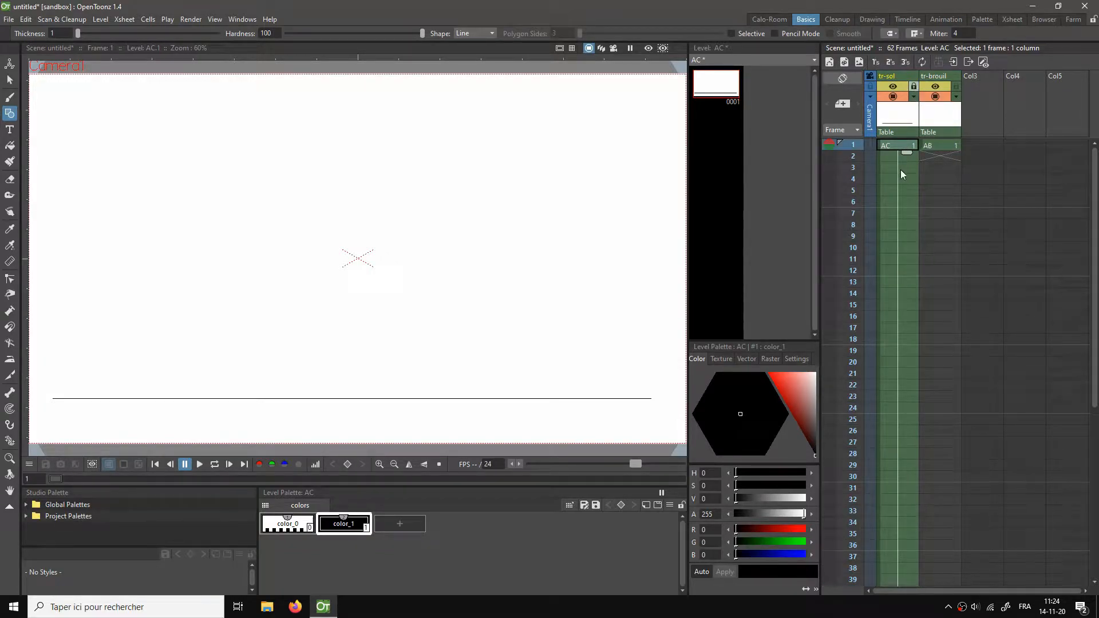
Step: Select frame 1 of the tr-brouil column and set the Geometric tool's shape to Circle
left_click(945, 144)
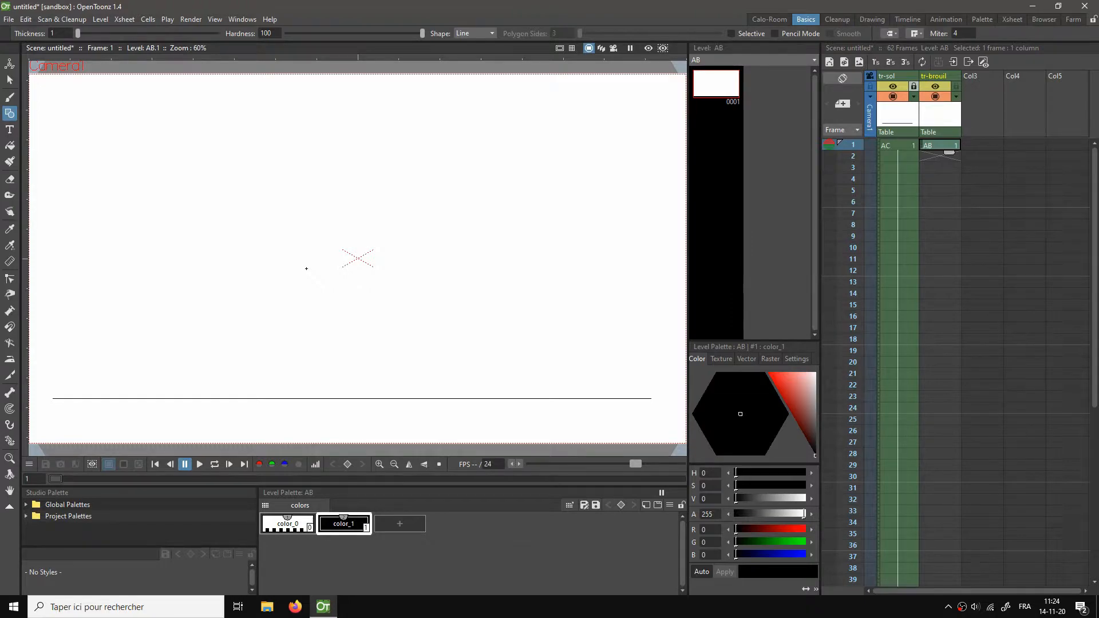
left_click(476, 33)
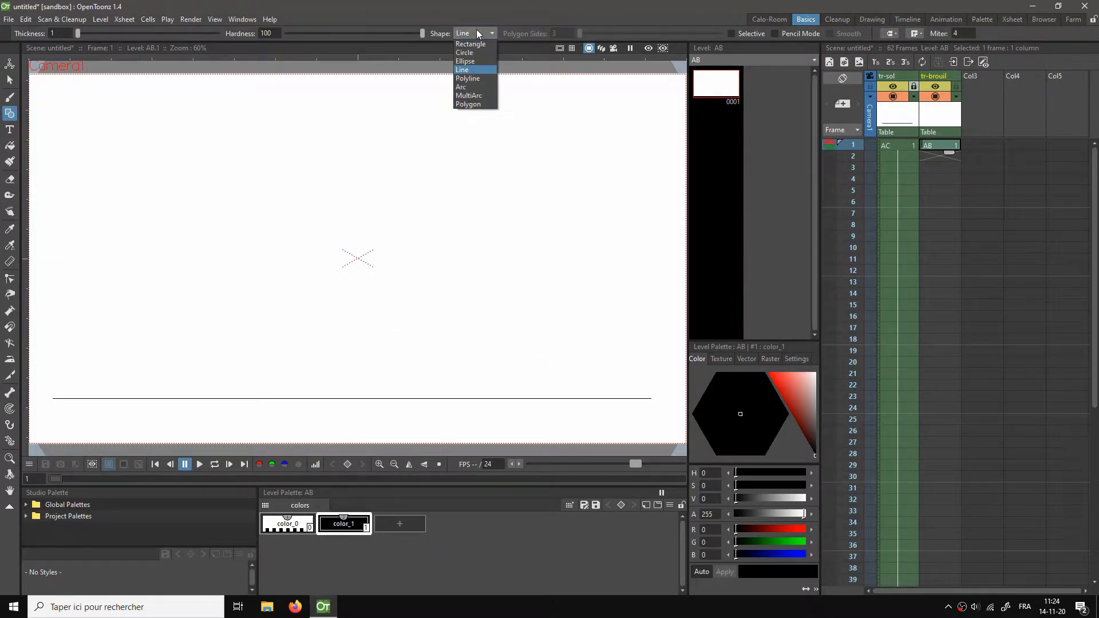
left_click(469, 52)
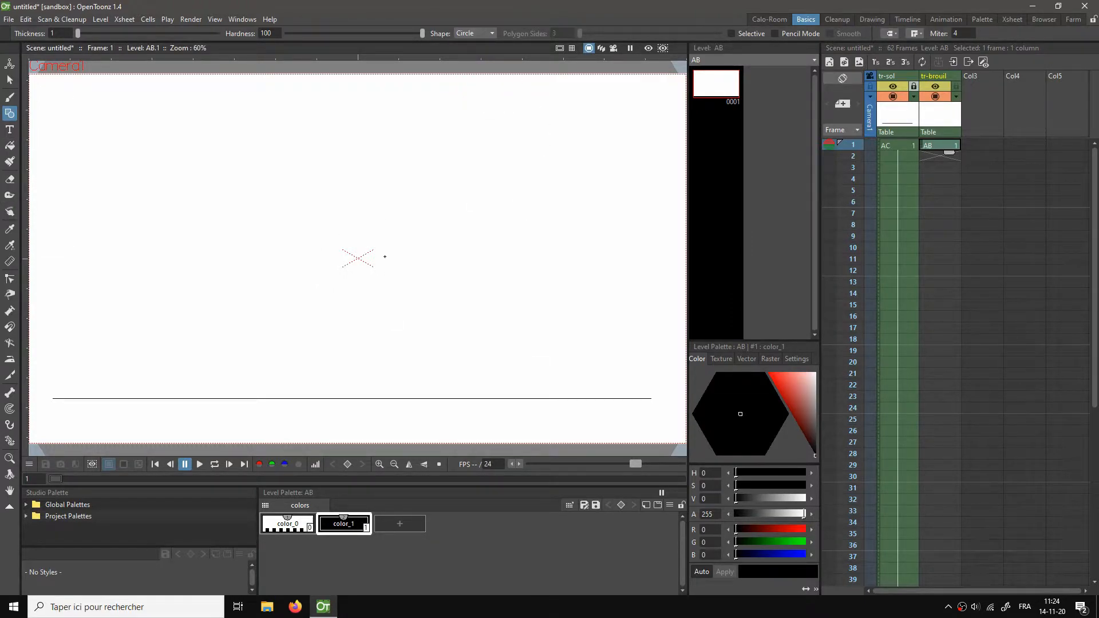
Step: Draw a large circle at the canvas centre, select it and nudge it slightly downward
left_click_drag(357, 259, 393, 324)
key("s")
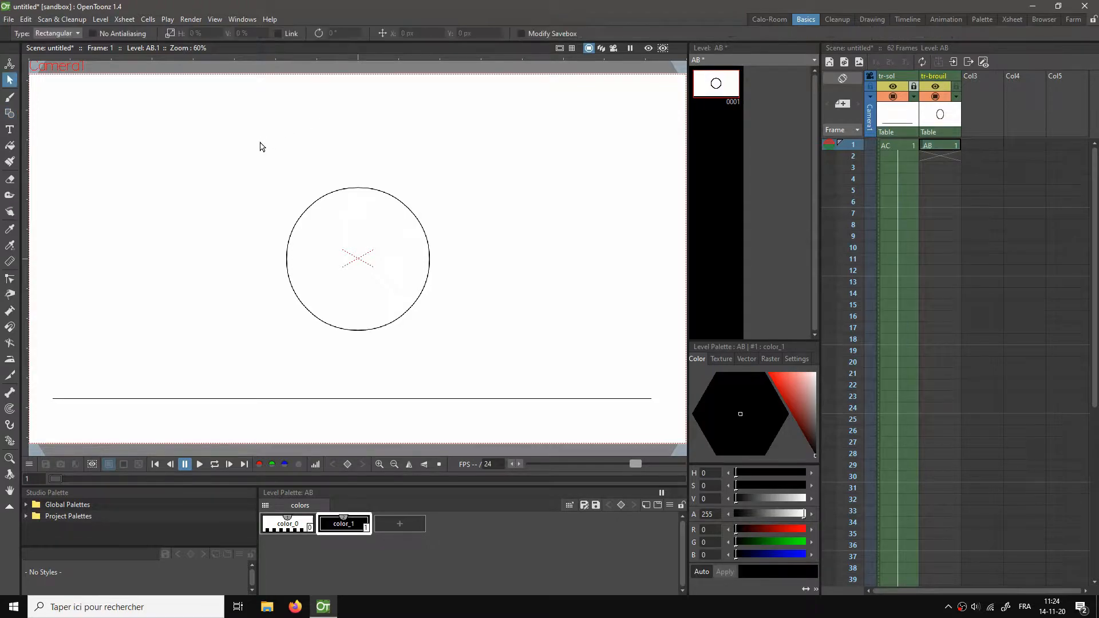
left_click_drag(256, 140, 451, 340)
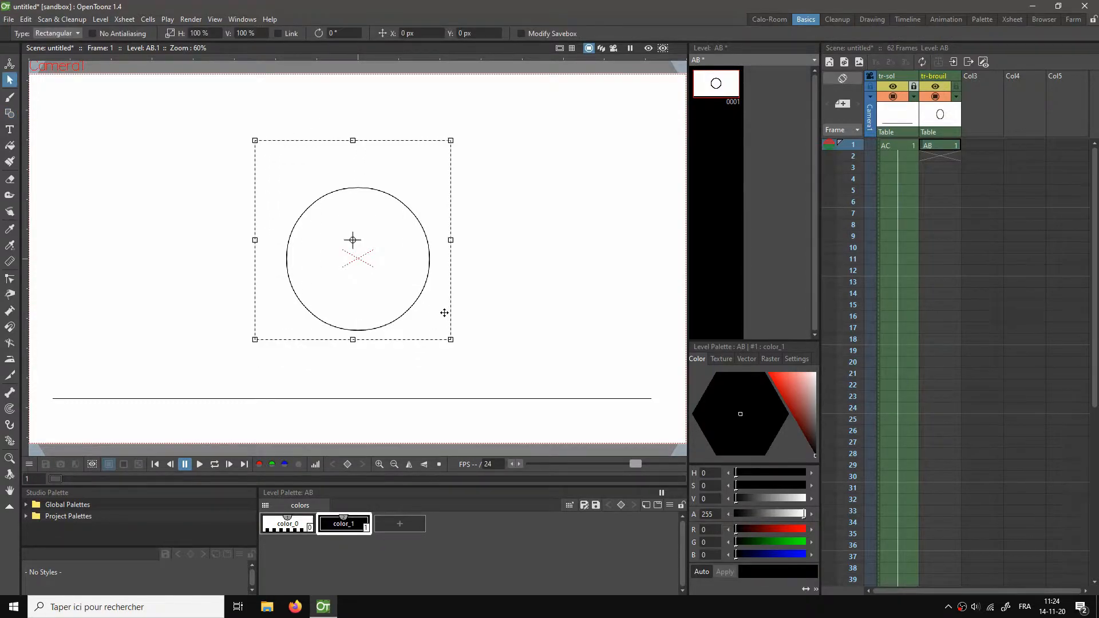
key("Down")
key("Down")
key("Down")
key("Down")
key("Down")
key("Down")
key("Down")
key("Down")
key("Down")
key("Down")
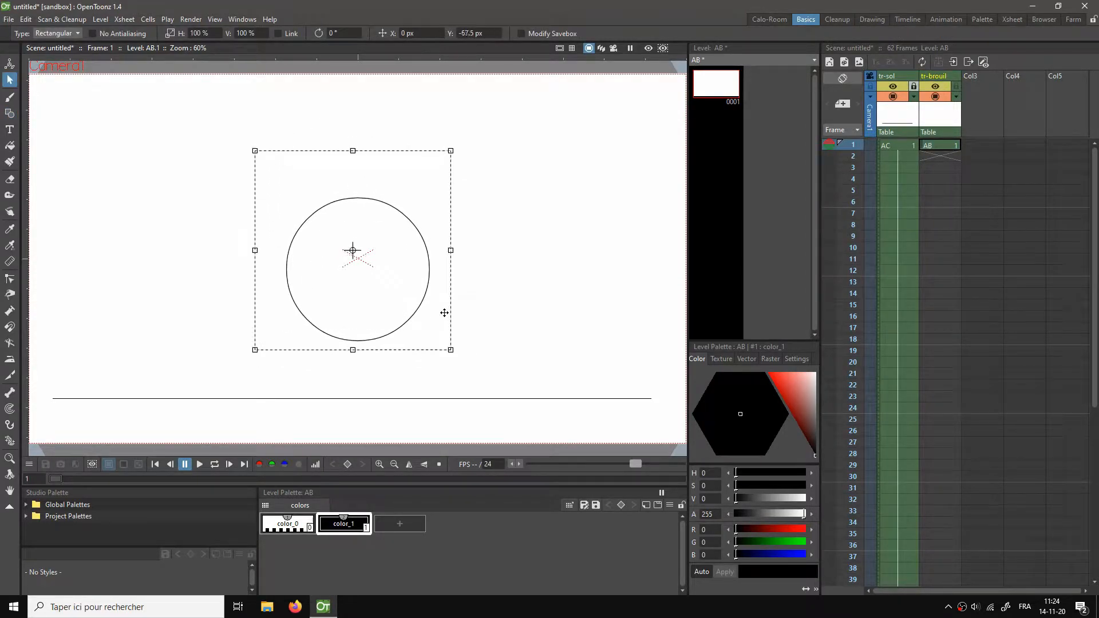
key("Down")
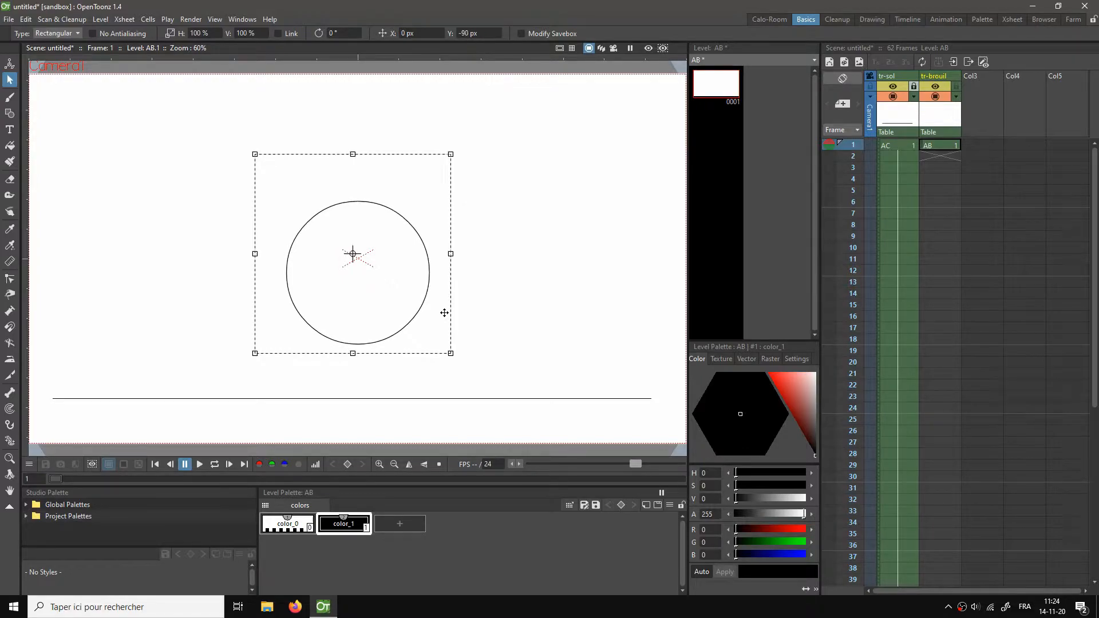
key("Up")
key("Up")
key("Up")
key("Up")
key("Up")
key("Up")
key("Up")
key("Up")
left_click(569, 240)
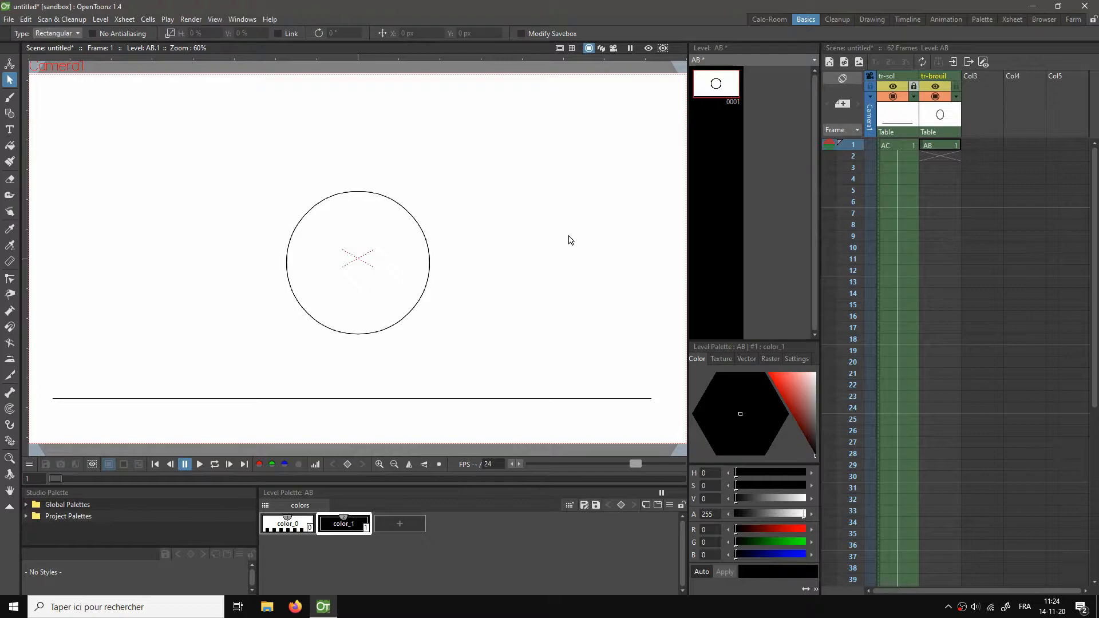
Step: Delete the large circle and draw a smaller body circle centred just below the canvas centre
left_click_drag(261, 161, 486, 365)
key("Delete")
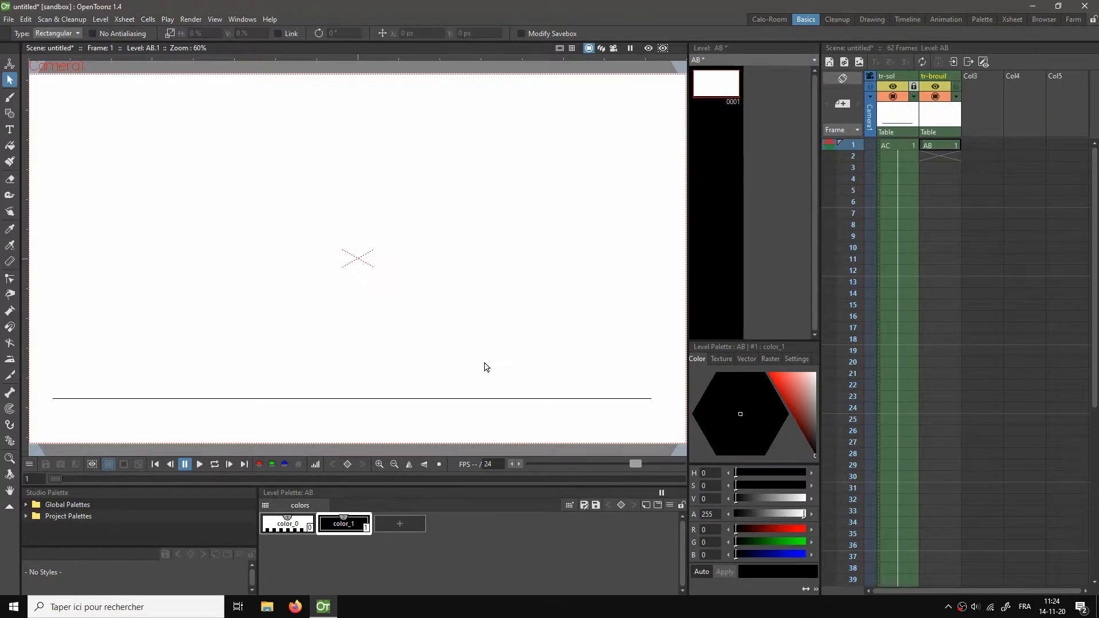
left_click(11, 115)
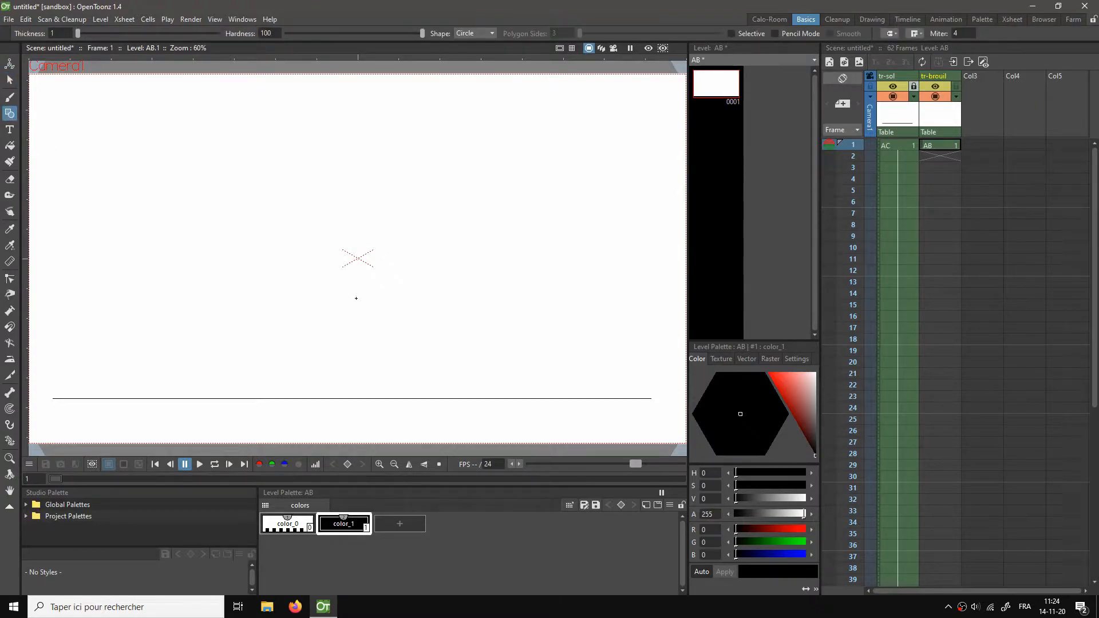
left_click_drag(356, 278, 391, 328)
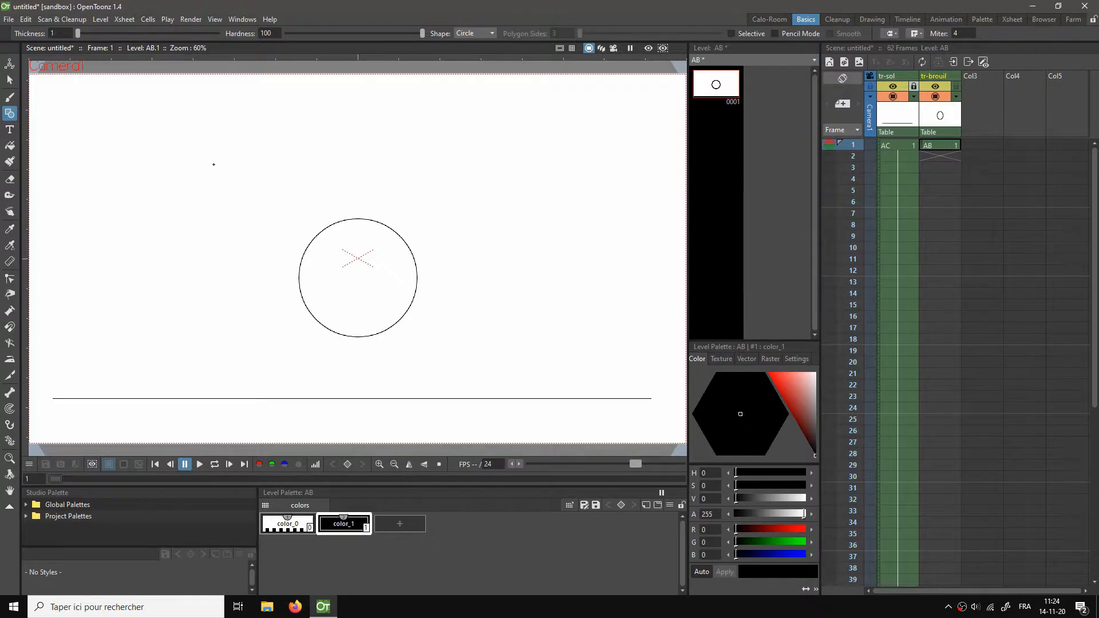
Step: Sketch the left leg with the Brush tool, bent at the knee, with its foot resting on the ground line
key("b")
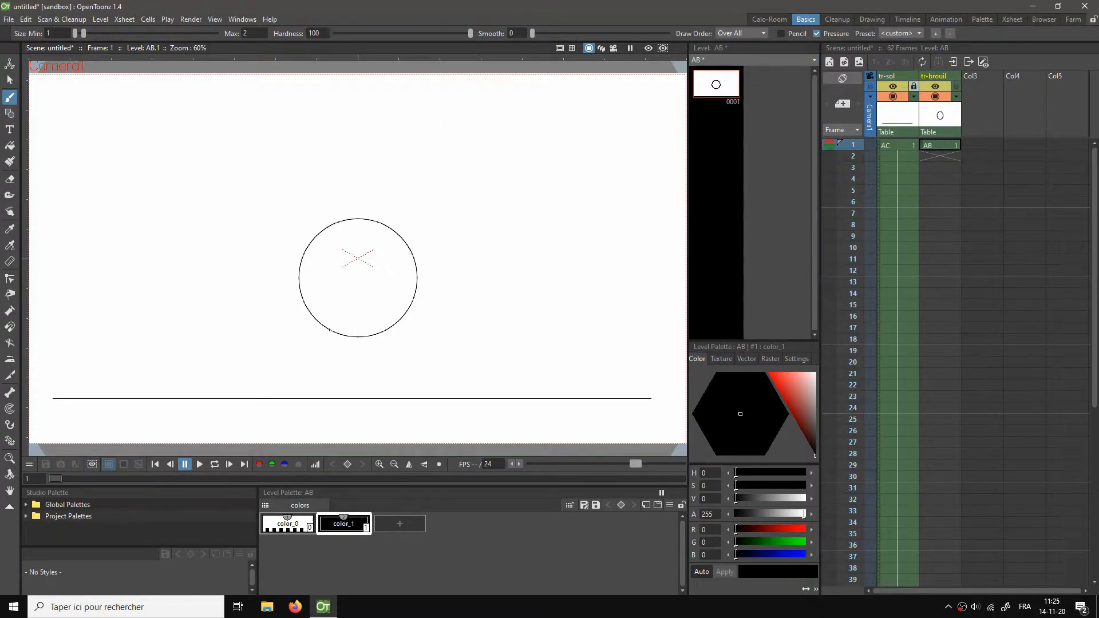
mouse_move(332, 324)
left_mouse_down()
mouse_move(307, 360)
mouse_move(317, 397)
mouse_move(267, 401)
mouse_move(278, 388)
mouse_move(302, 389)
mouse_move(296, 359)
mouse_move(323, 314)
left_mouse_up()
key("s")
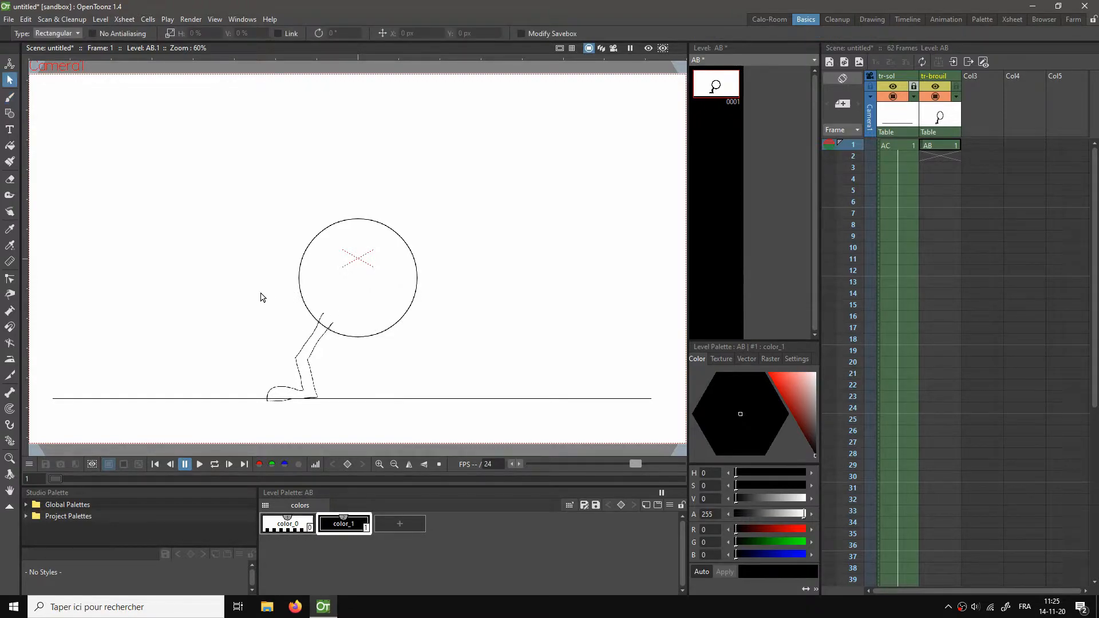
mouse_move(244, 295)
left_mouse_down()
mouse_move(329, 410)
mouse_move(380, 410)
left_mouse_up()
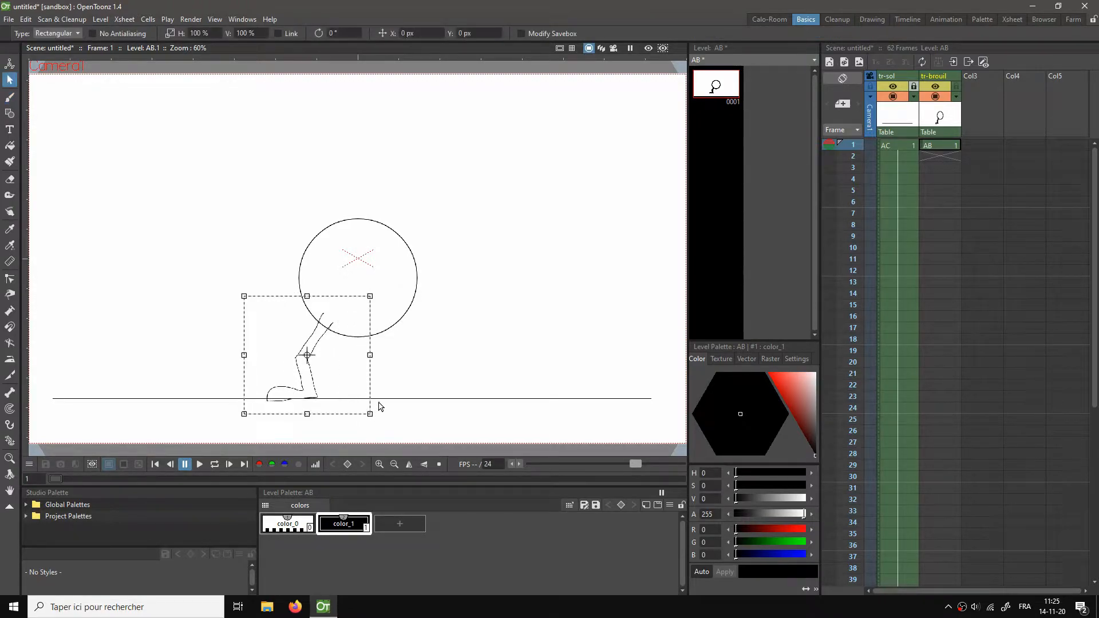
left_click(424, 316)
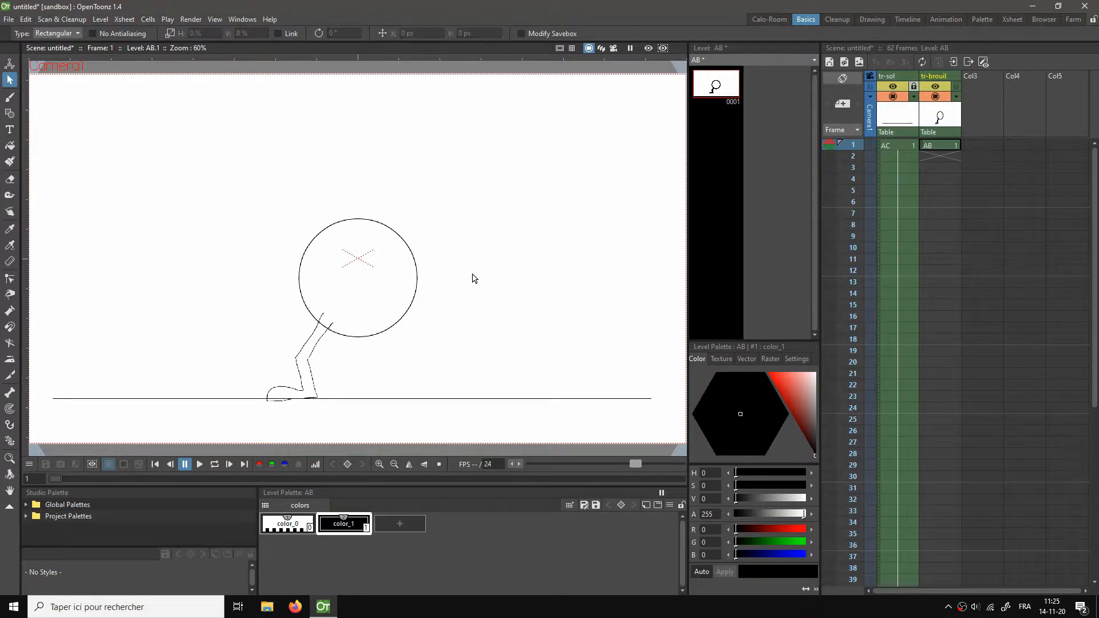
Step: Sketch the bent right leg with its foot on the ground line, and outline two round eyes atop the body circle
key("b")
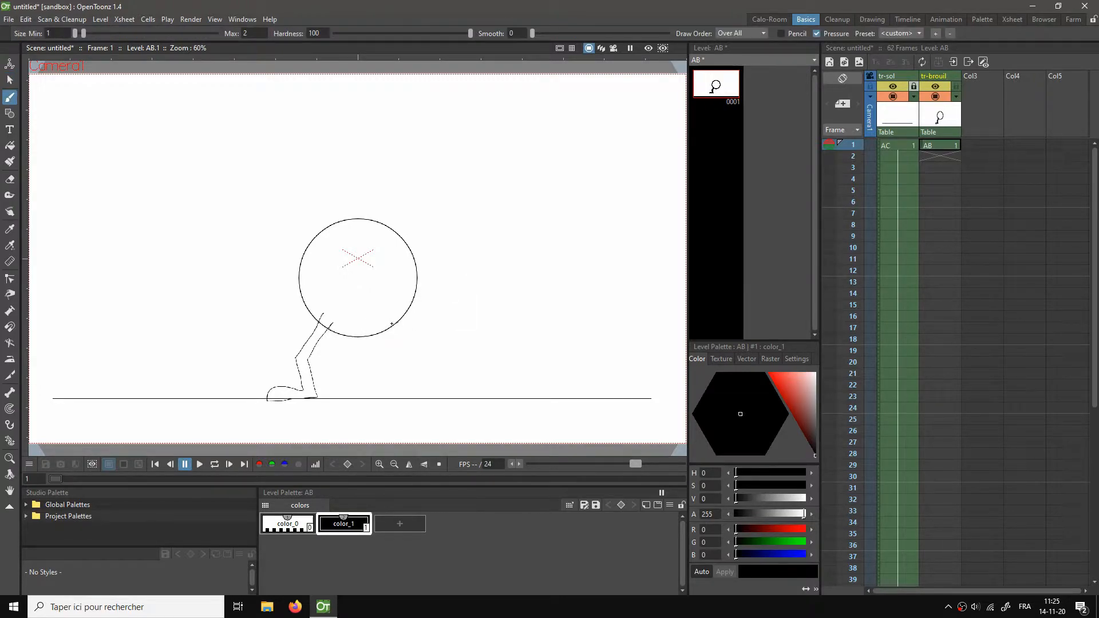
mouse_move(389, 321)
left_mouse_down()
mouse_move(416, 347)
mouse_move(400, 379)
left_mouse_up()
key("ctrl+z")
mouse_move(388, 321)
left_mouse_down()
mouse_move(417, 350)
mouse_move(393, 399)
mouse_move(440, 398)
mouse_move(433, 385)
mouse_move(408, 387)
mouse_move(431, 350)
mouse_move(403, 312)
left_mouse_up()
mouse_move(325, 215)
left_mouse_down()
mouse_move(334, 253)
mouse_move(357, 226)
mouse_move(327, 214)
mouse_move(369, 226)
mouse_move(374, 247)
mouse_move(393, 244)
mouse_move(385, 213)
left_mouse_up()
Step: Erase the body outline inside the eyes and draw a dark pupil in each eye
key("a")
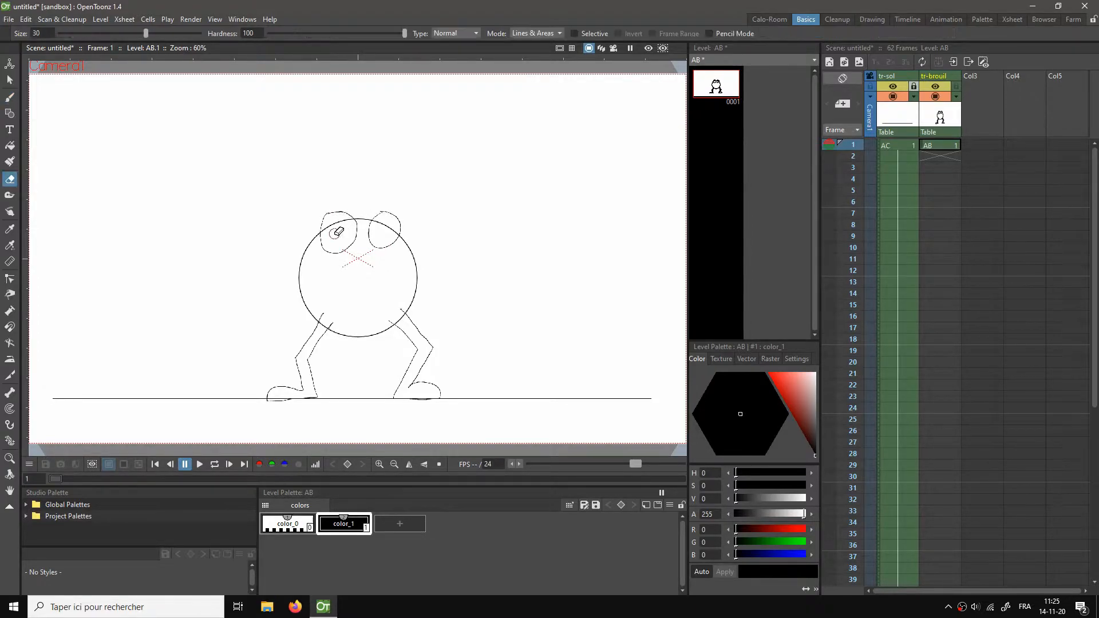
mouse_move(328, 231)
left_mouse_down()
mouse_move(388, 226)
mouse_move(336, 231)
mouse_move(383, 229)
left_mouse_up()
key("b")
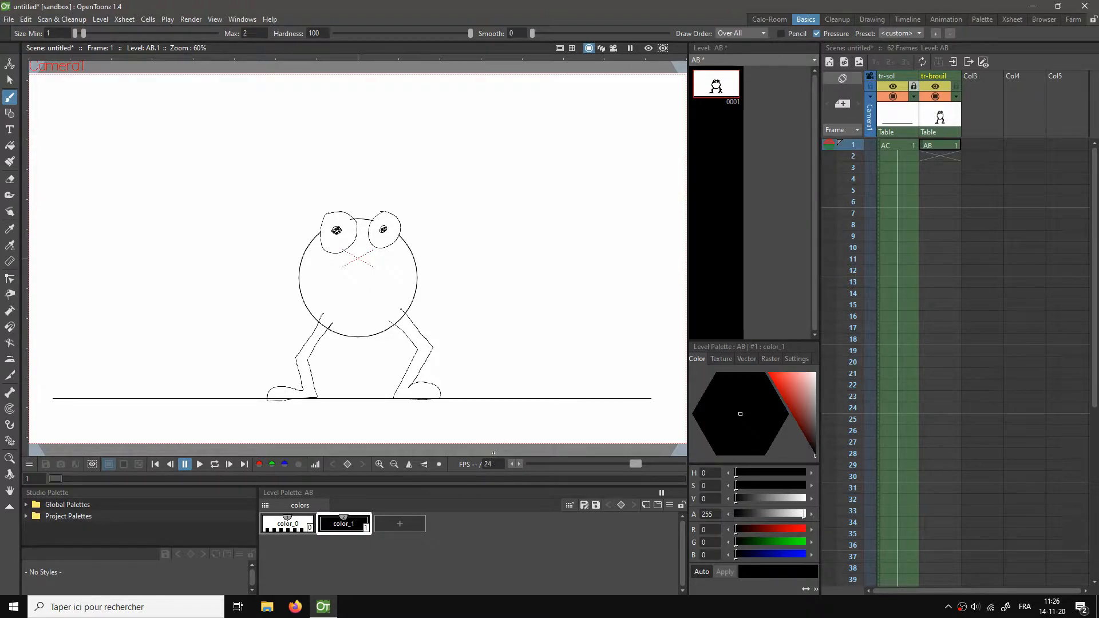
Step: Add a second drawing at frame 2 of the tr-brouil column and return to frame 1
left_click(939, 155)
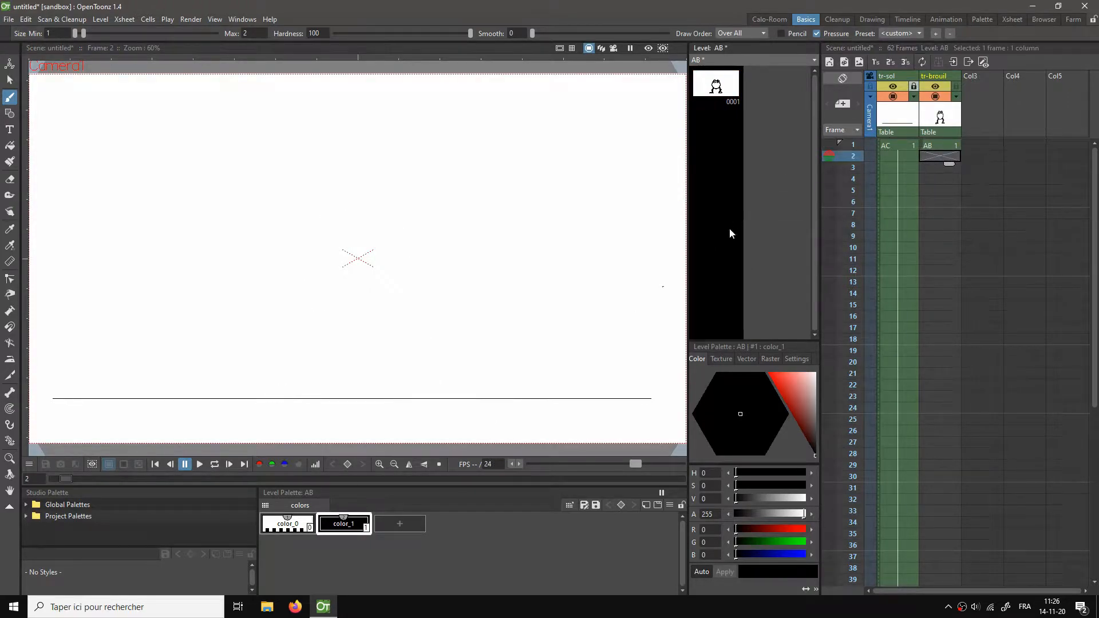
left_click(548, 289)
left_click(942, 147)
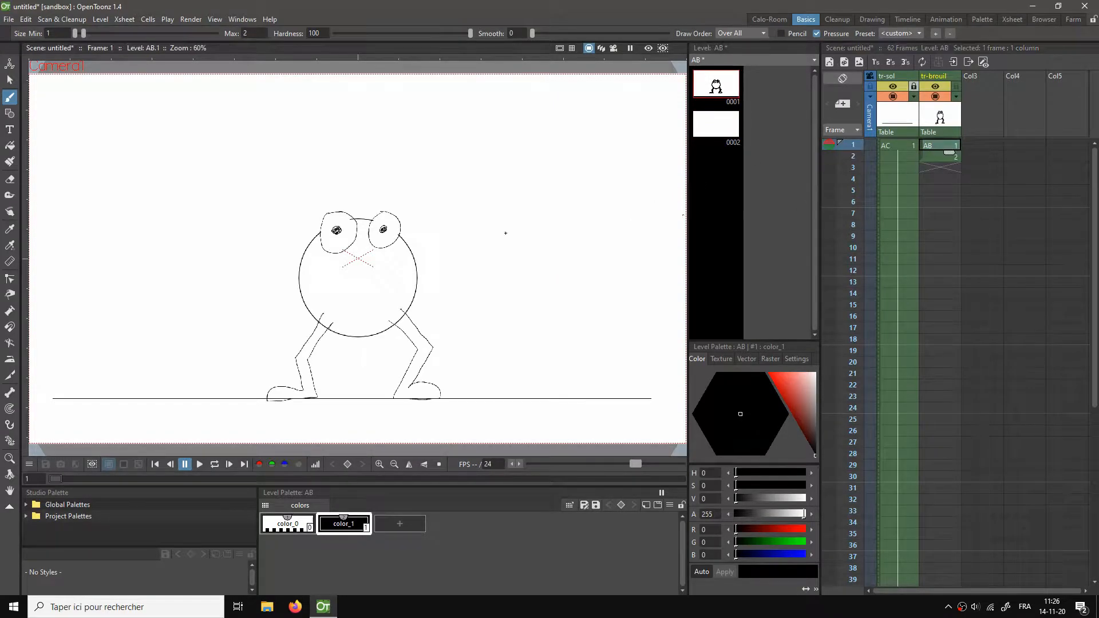
Step: Display frame 1 as onion skin while on frame 2 of tr-brouil, and activate the Geometric tool
left_click(932, 158)
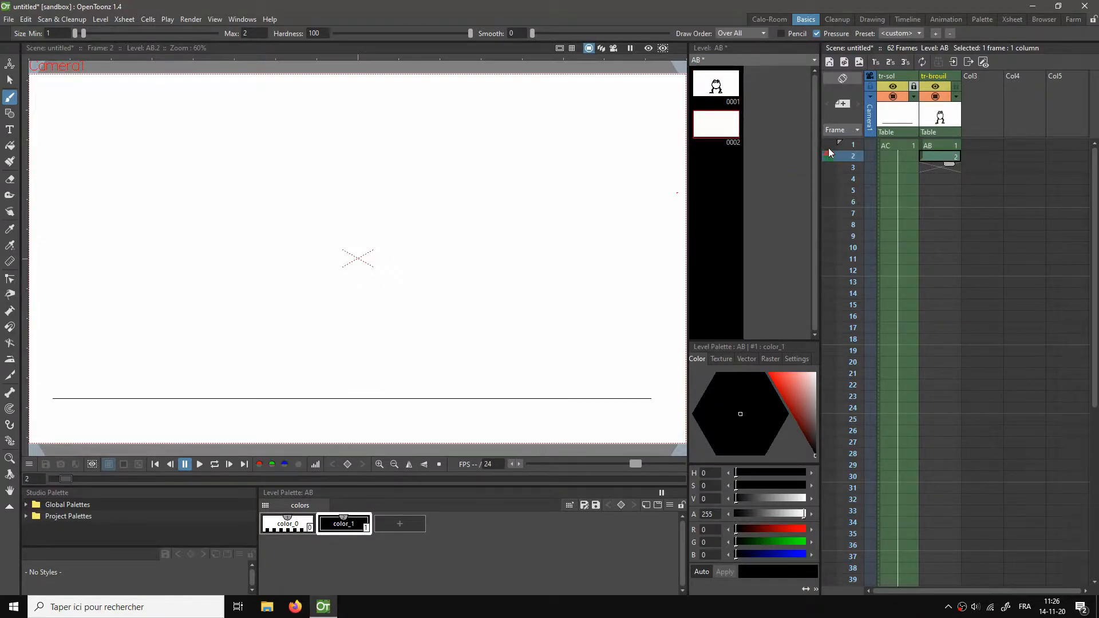
left_click(829, 145)
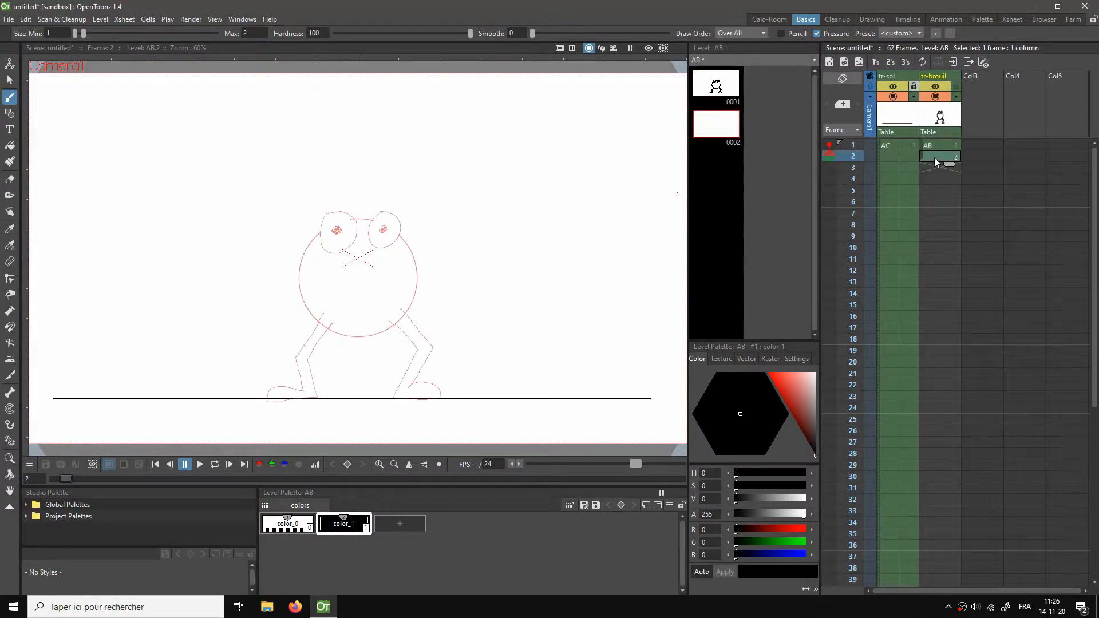
left_click(10, 113)
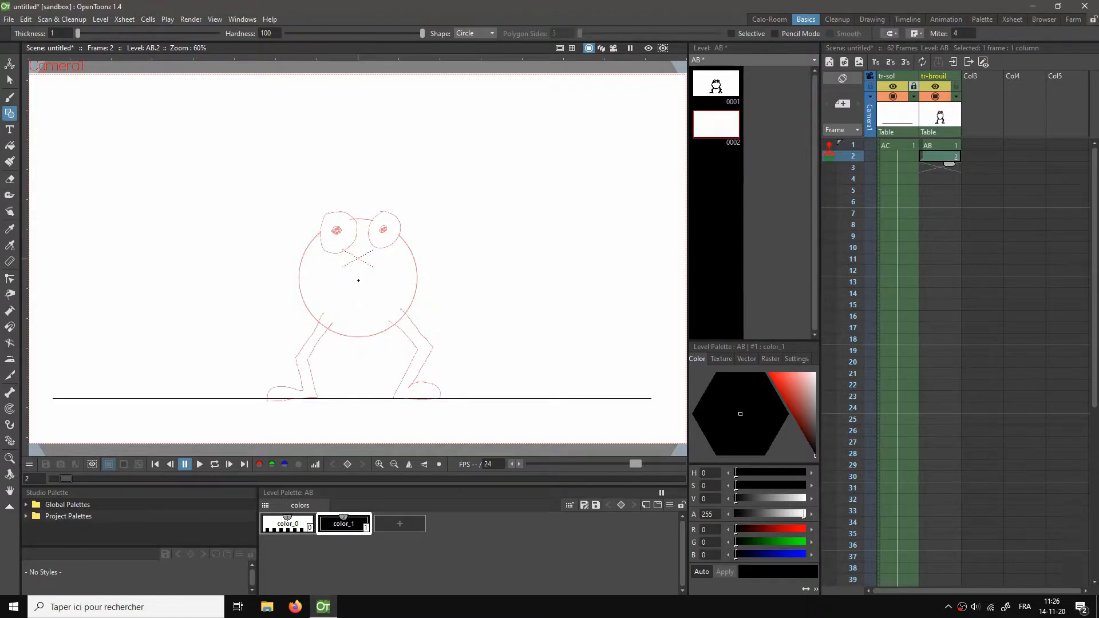
left_click_drag(357, 281, 388, 330)
left_click_drag(389, 330, 391, 328)
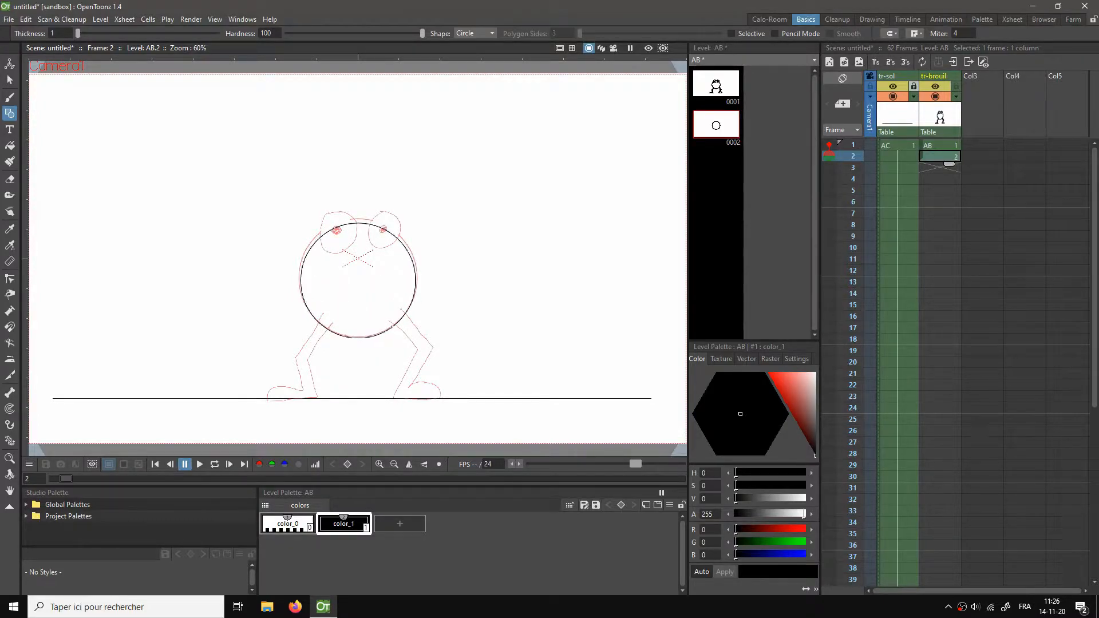
key("ctrl+z")
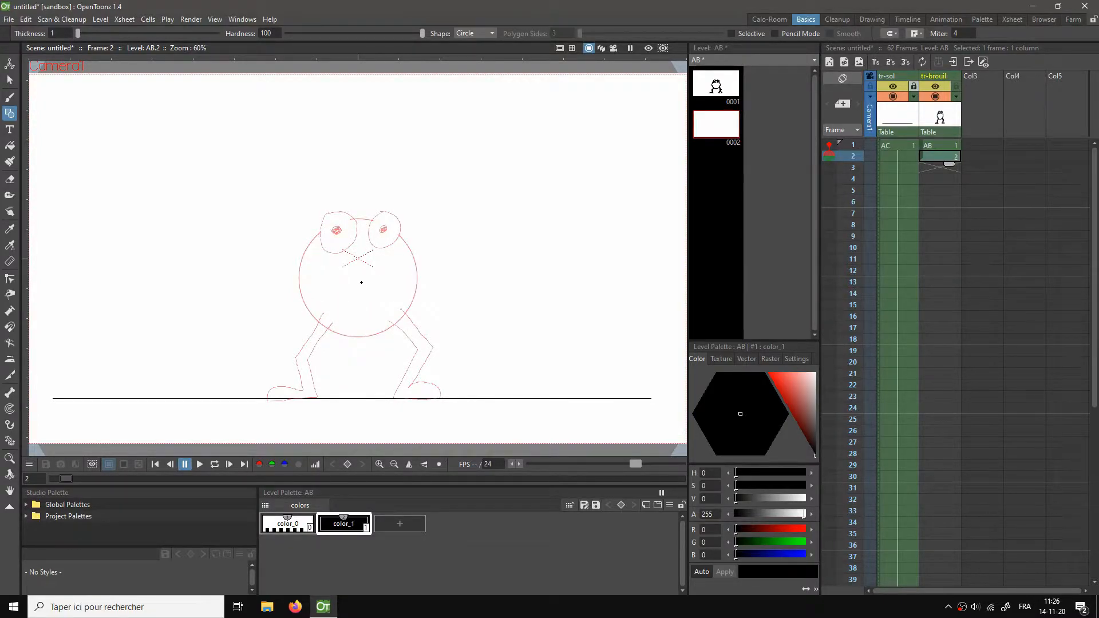
Step: Draw the body circle on frame 2, align it with frame 1's body, and shift it slightly downward
left_click_drag(359, 282, 384, 335)
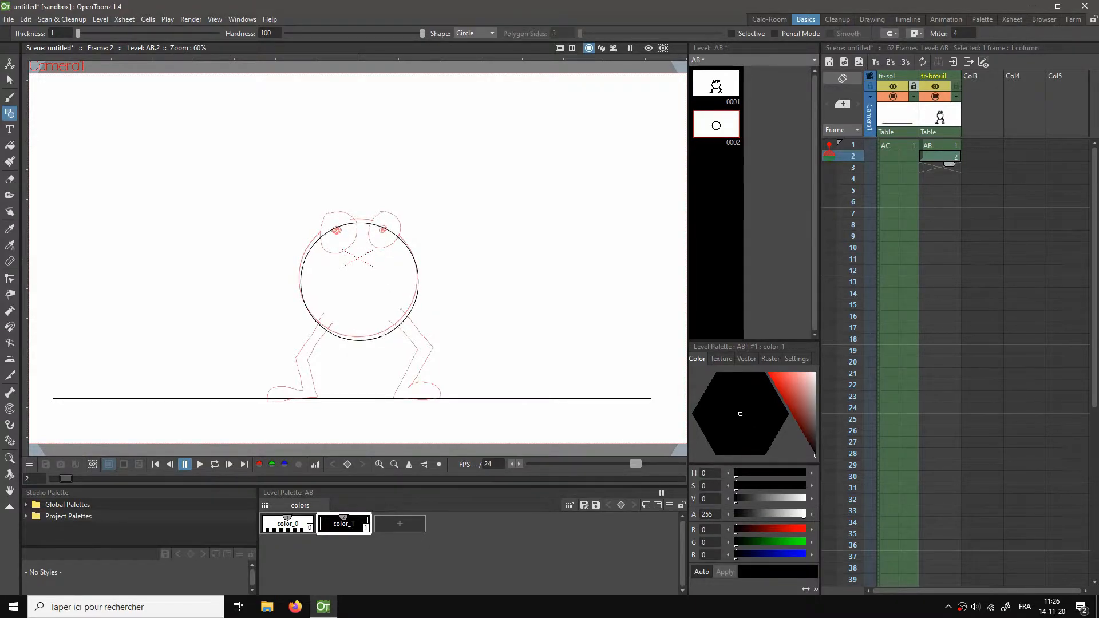
key("s")
left_click_drag(287, 189, 450, 360)
left_click_drag(416, 268, 416, 264)
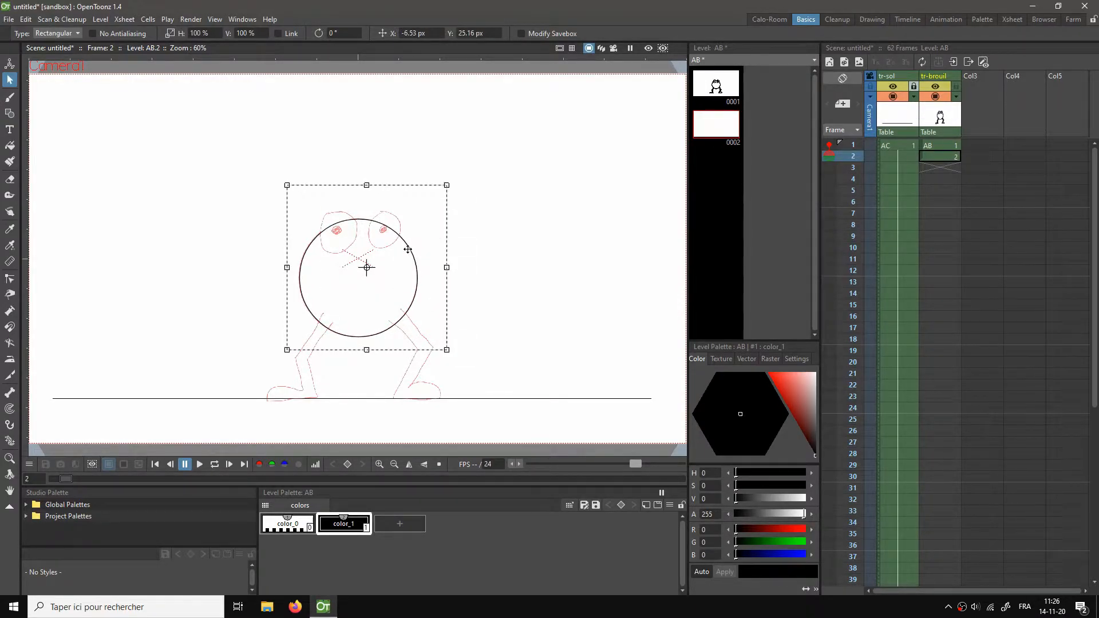
left_click_drag(407, 249, 408, 265)
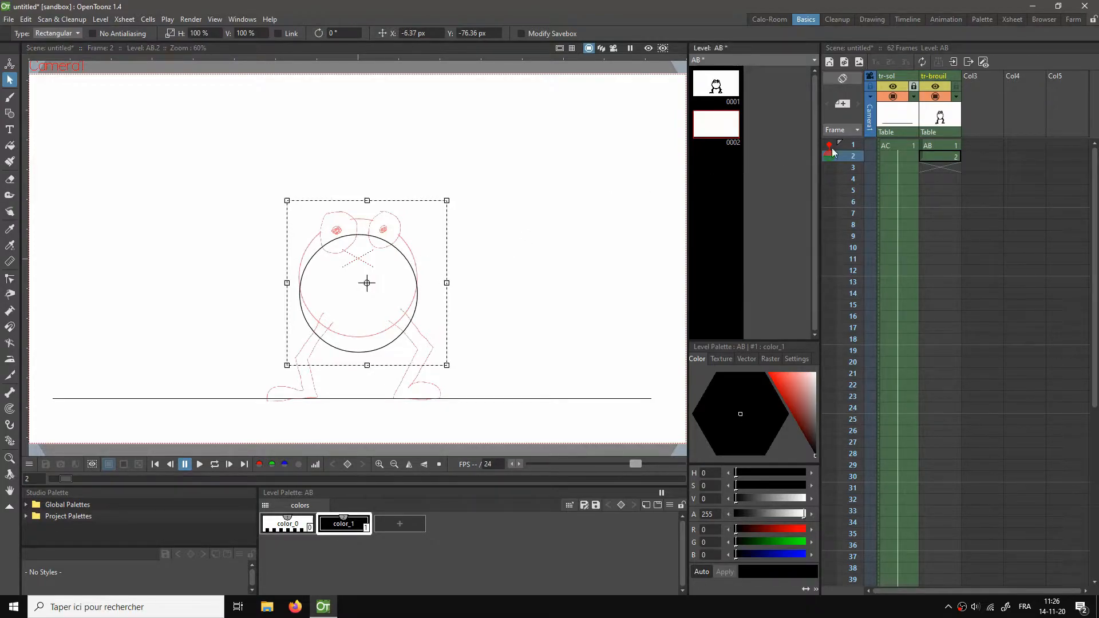
Step: Paste the frame 2 circle as new drawings on frames 3 and 4, moving it down about 137 px on 3 and up about 50 px on 4
left_click(928, 166)
key("ctrl+v")
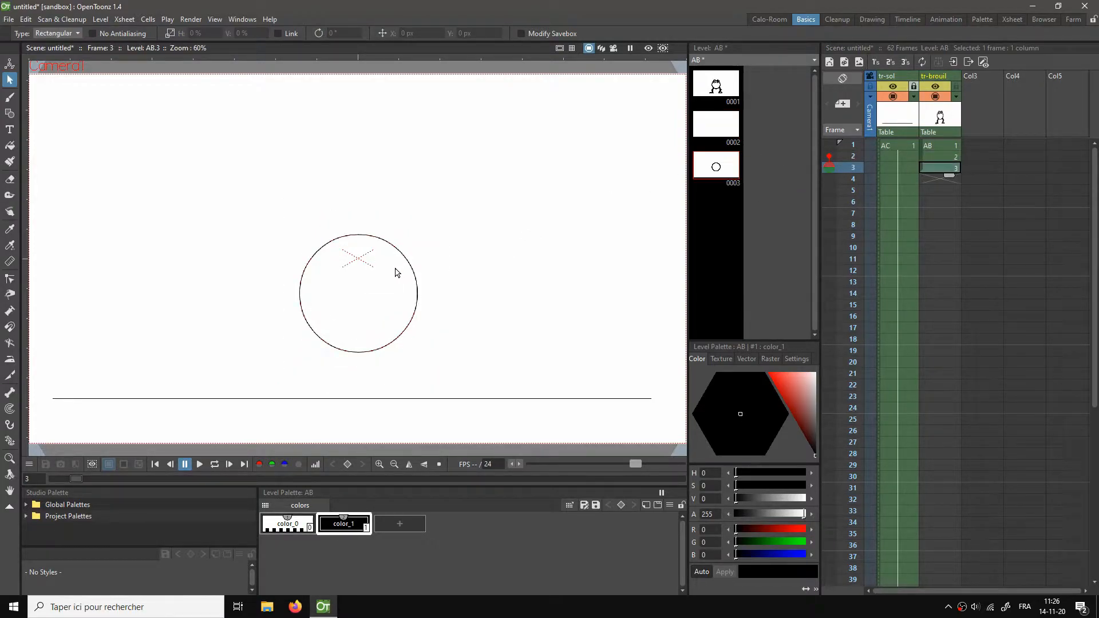
left_click_drag(279, 205, 441, 357)
left_click_drag(404, 257, 403, 276)
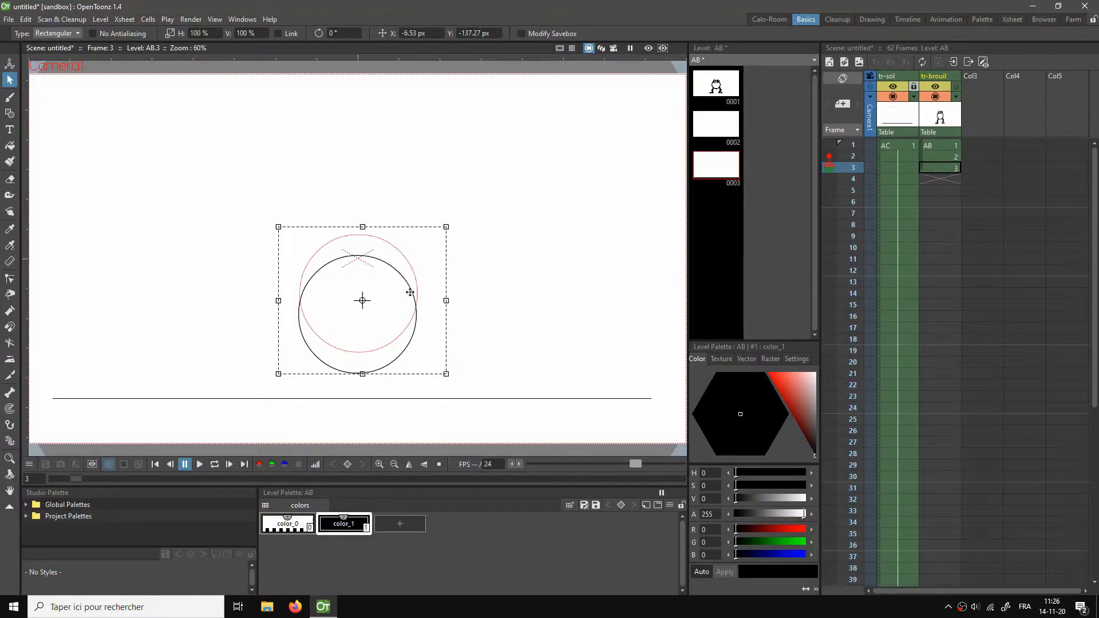
left_click(940, 179)
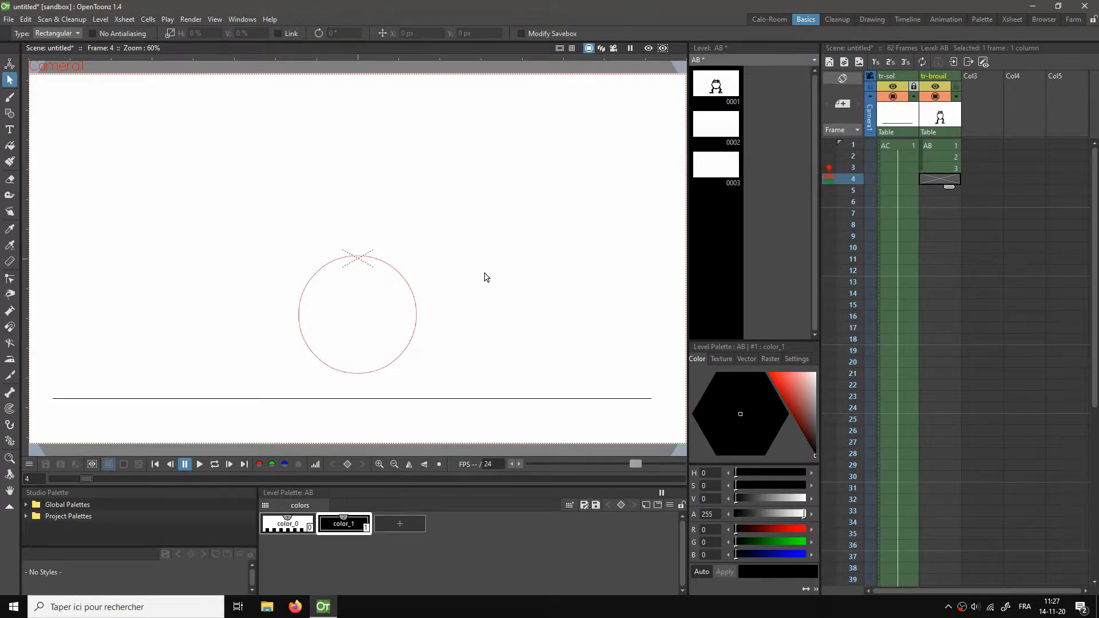
key("ctrl+v")
left_click_drag(276, 204, 462, 362)
mouse_move(414, 281)
left_mouse_down()
mouse_move(414, 299)
mouse_move(415, 266)
left_mouse_up()
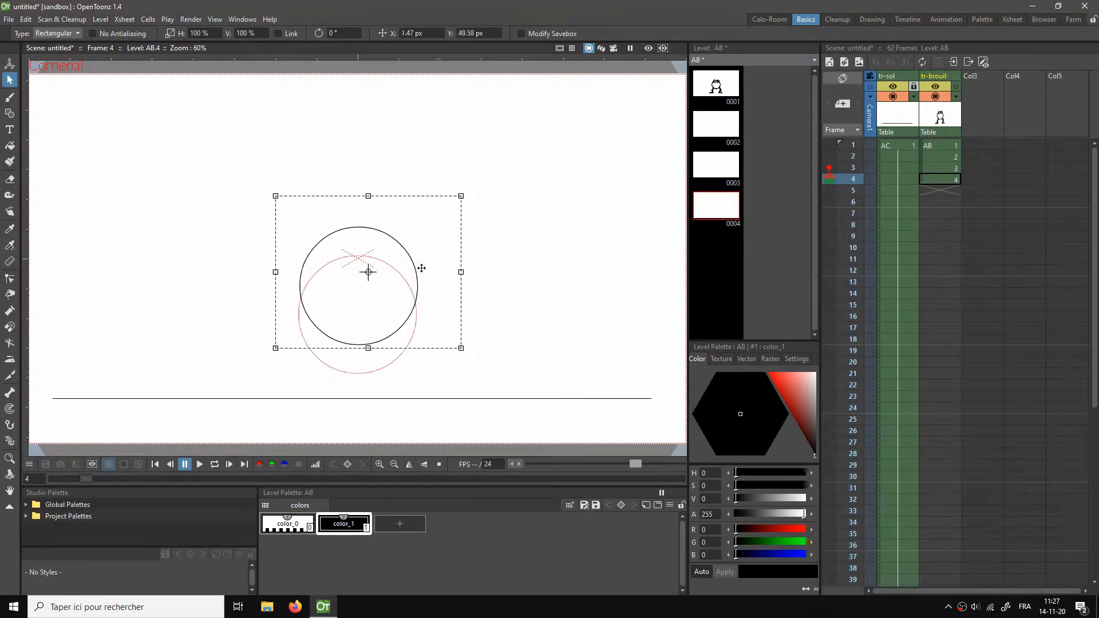
Step: Paste the circle drawing on frames 5 and 6, raising it about 313 px on frame 5 and about 460 px on frame 6
left_click(934, 193)
key("ctrl+v")
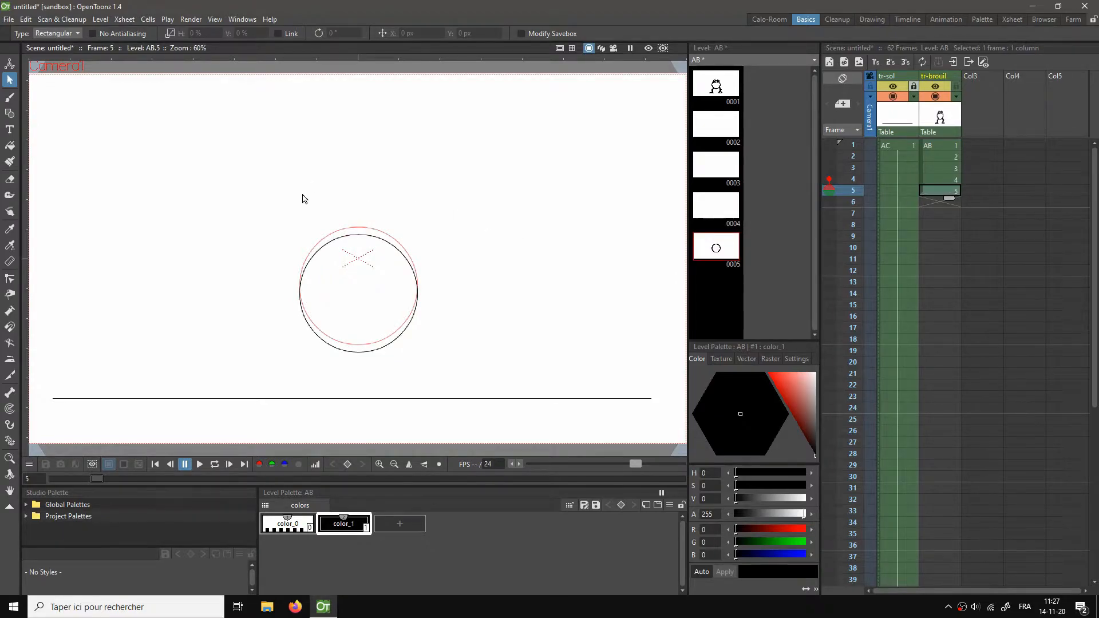
left_click_drag(278, 193, 455, 360)
left_click_drag(411, 274, 414, 227)
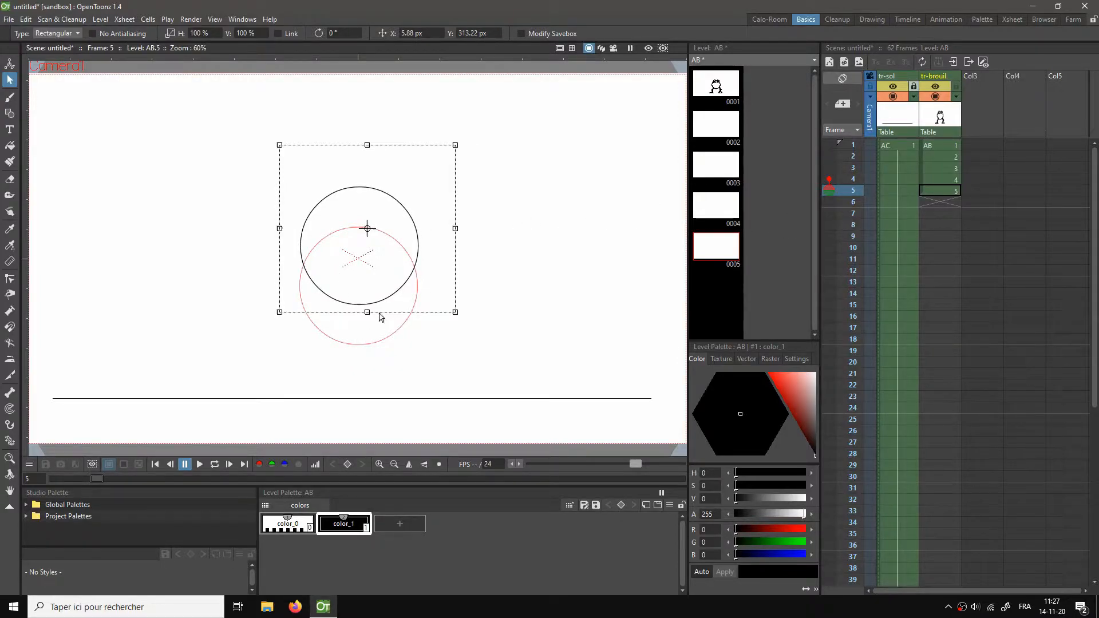
left_click(940, 202)
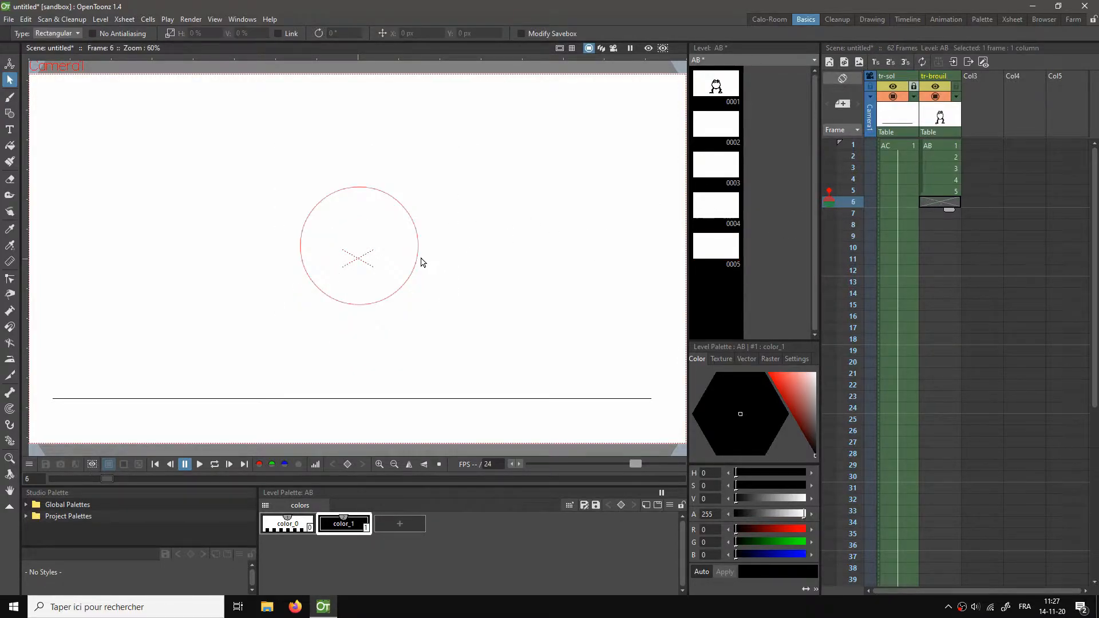
key("ctrl+v")
left_click_drag(265, 259, 456, 380)
left_click_drag(401, 307, 406, 238)
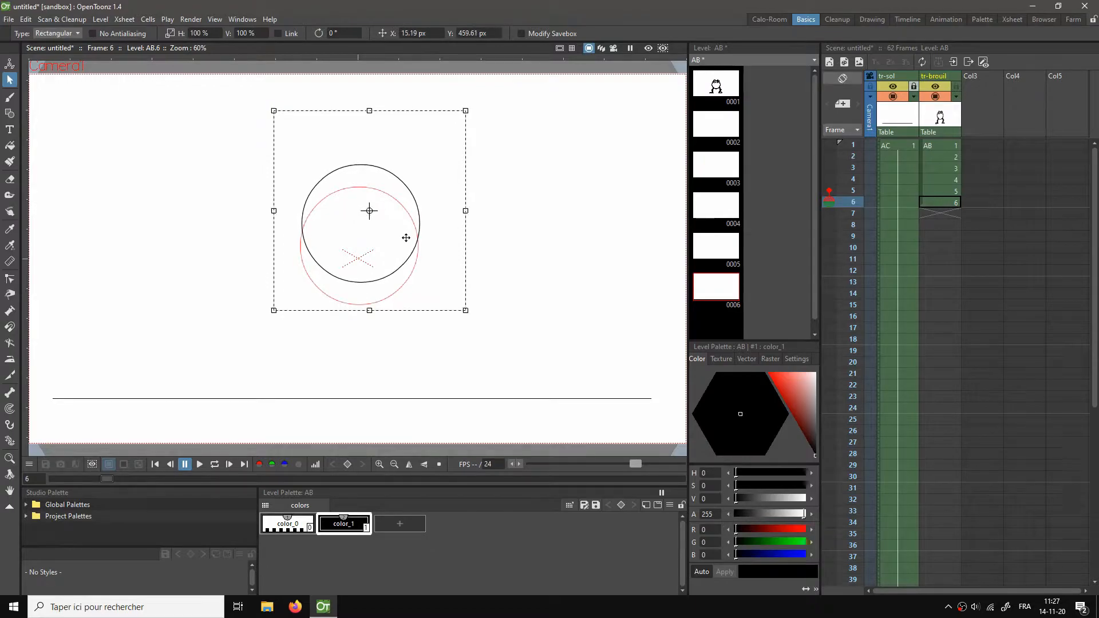
Step: Paste the circle drawing on frames 7 and 8, raising it about 566 px on frame 7 and slightly higher on frame 8
left_click(922, 218)
key("ctrl+v")
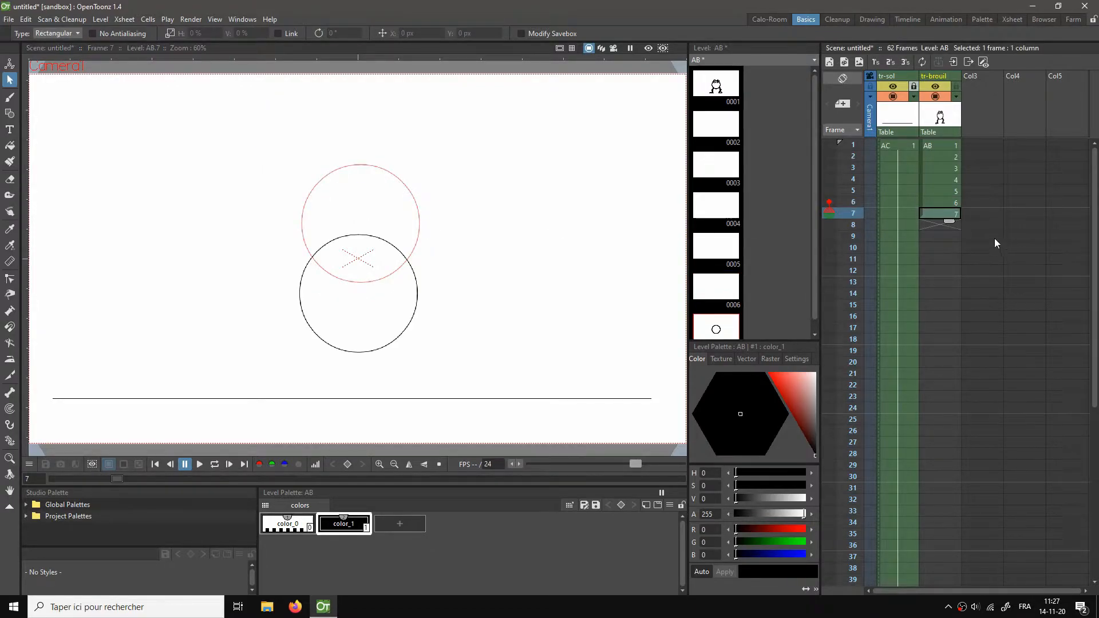
left_click_drag(252, 215, 456, 375)
left_click_drag(413, 299, 415, 216)
left_click(931, 224)
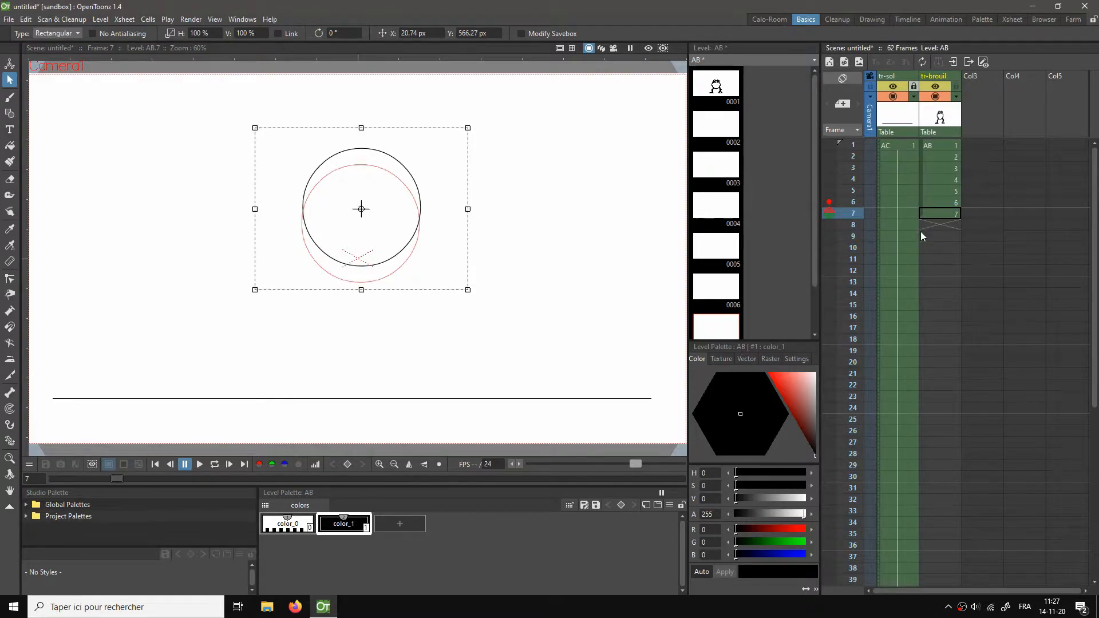
key("ctrl+v")
mouse_move(271, 215)
left_mouse_down()
mouse_move(302, 303)
mouse_move(456, 383)
left_mouse_up()
left_click_drag(410, 311, 413, 220)
Step: Paste the circle drawing on frames 9 and 10, raising it about 667 px on frame 9 and about 691 px on frame 10
left_click(937, 235)
key("ctrl+v")
left_click_drag(287, 213, 453, 369)
left_click_drag(417, 270, 418, 170)
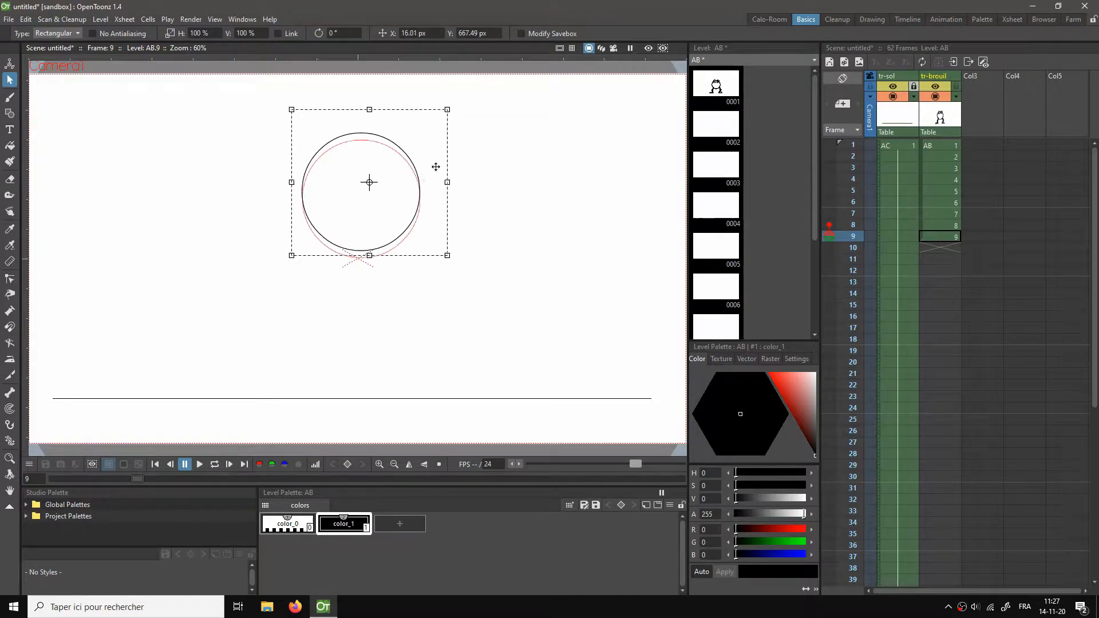
left_click(943, 247)
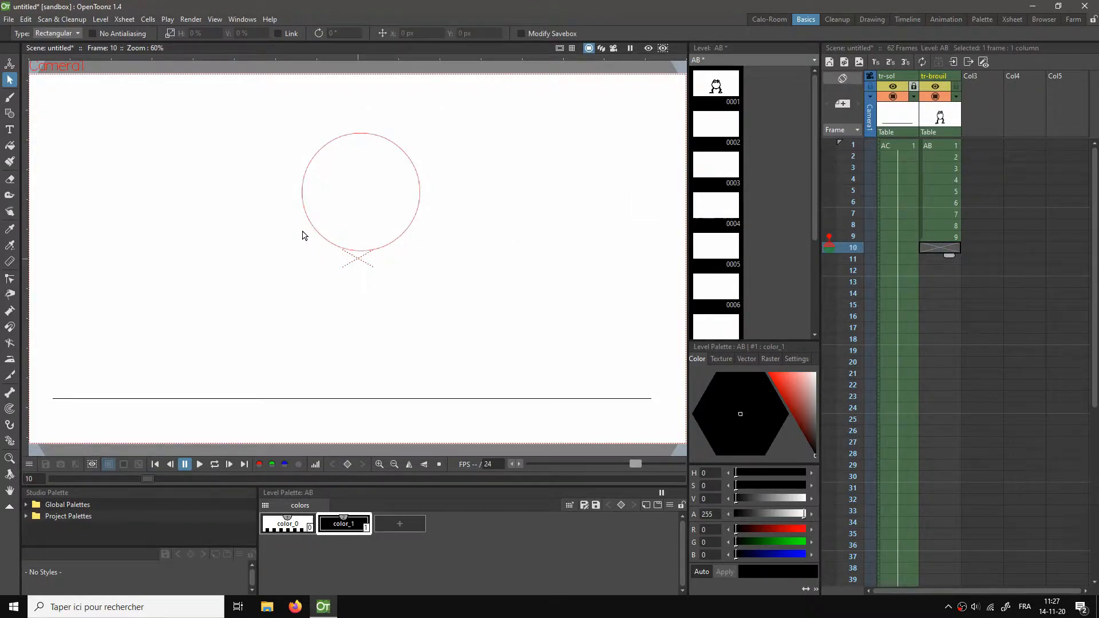
key("ctrl+v")
left_click_drag(275, 210, 448, 373)
left_click_drag(413, 275, 419, 174)
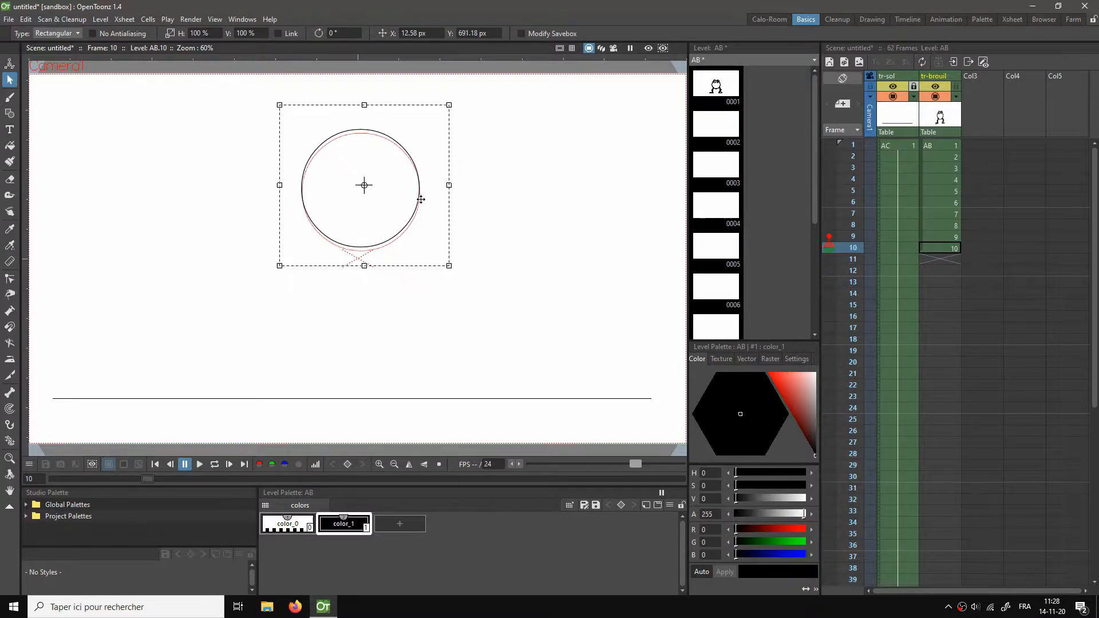
Step: Set the stop marker at frame 10 and loop the playback from frame 1 to check the body's motion
left_click(936, 145)
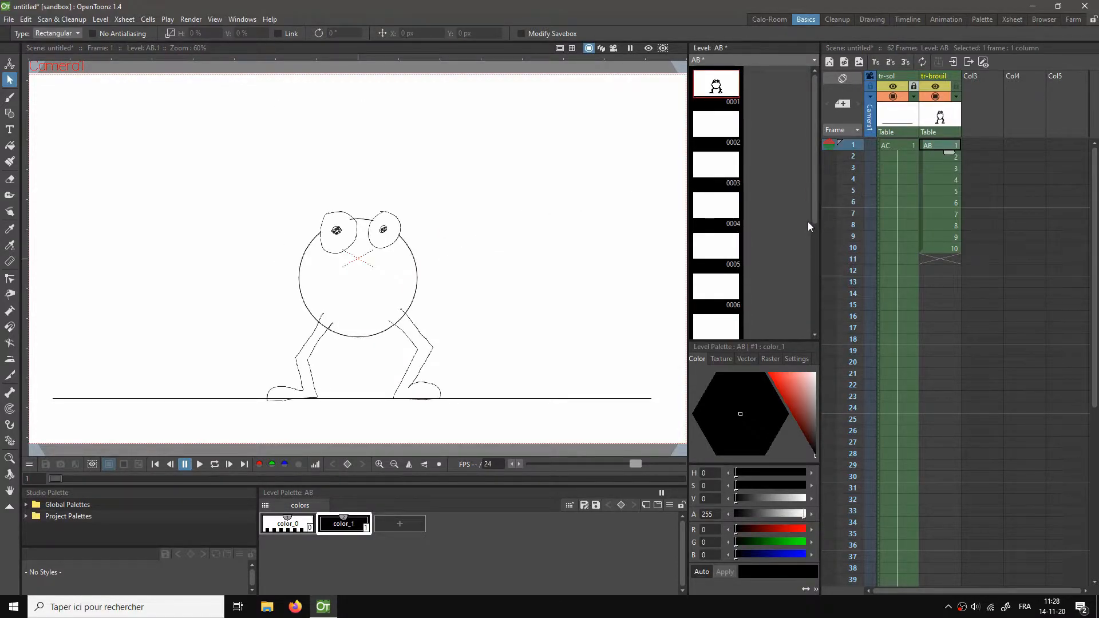
right_click(851, 248)
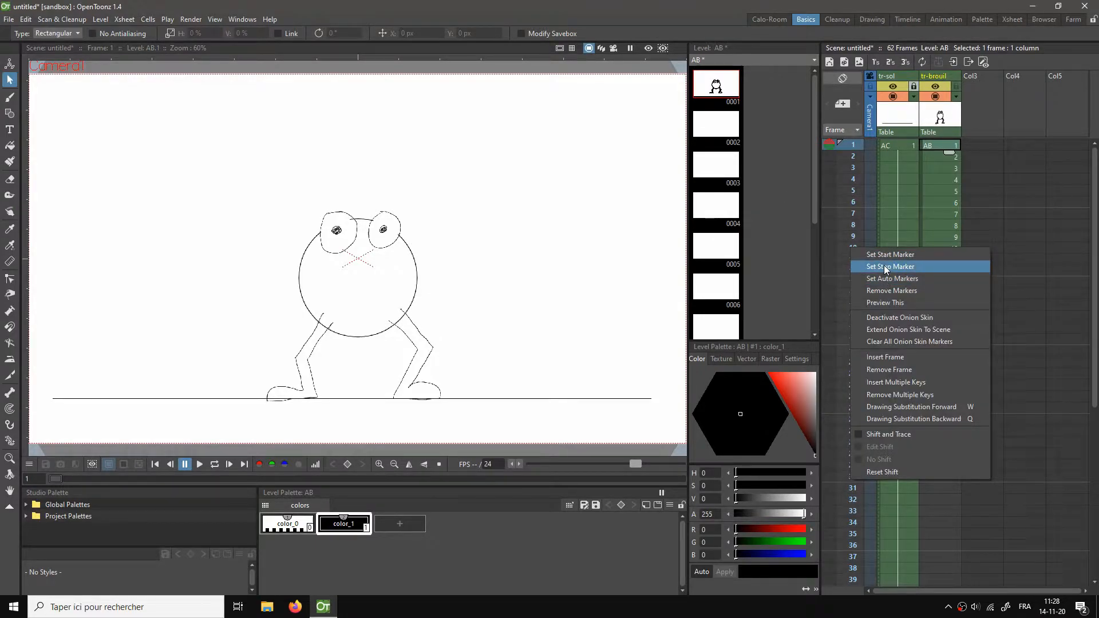
left_click(884, 266)
key("l")
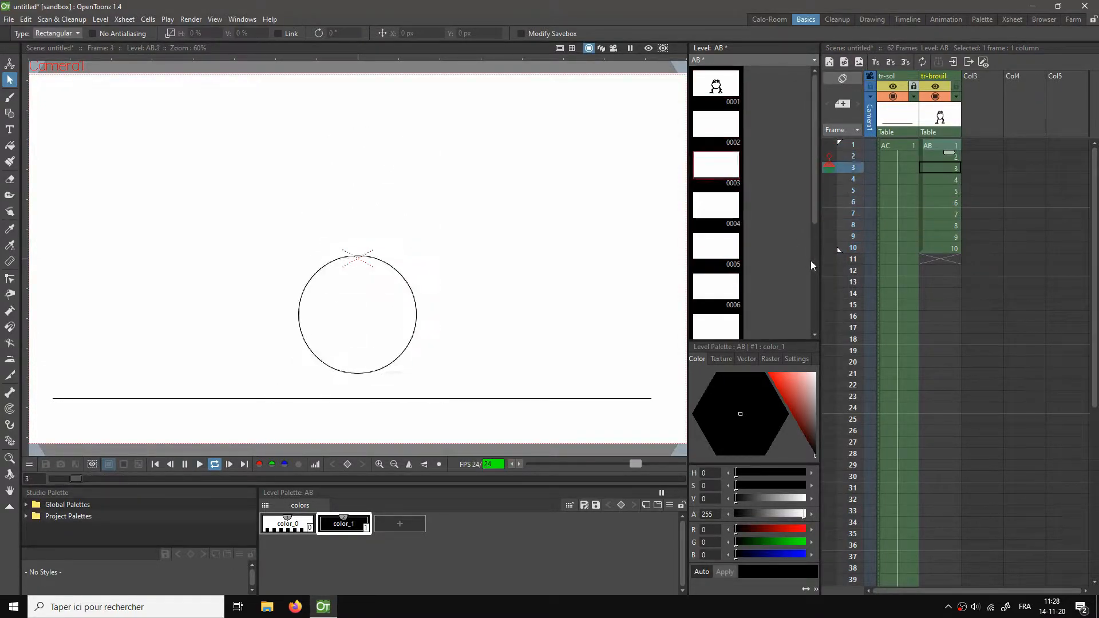
key("l")
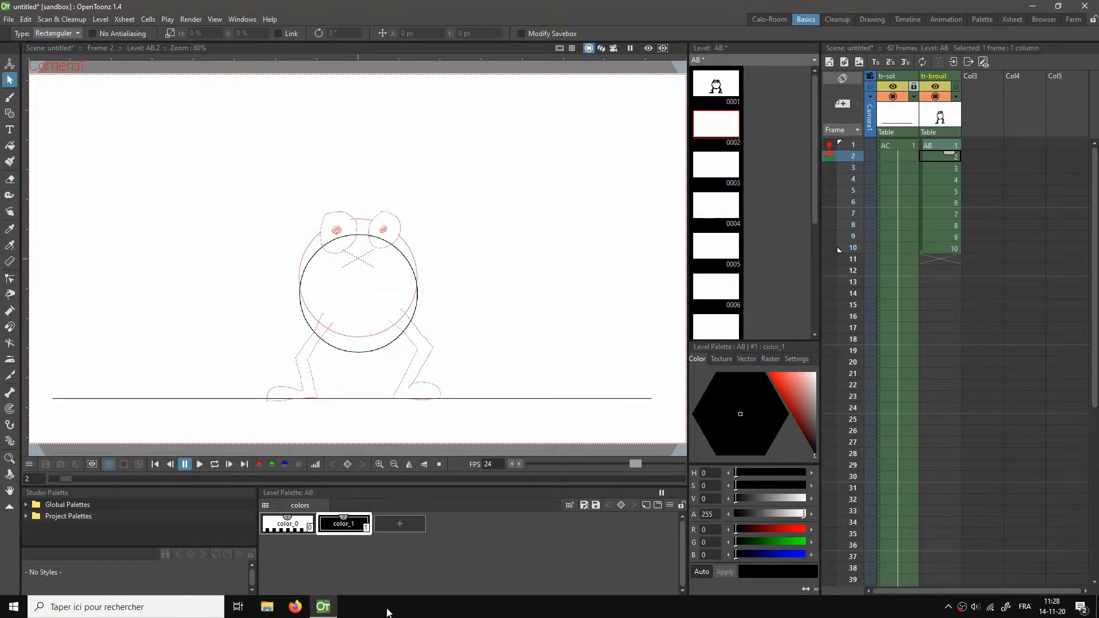
Step: Set the playback rate to 12 FPS and loop the animation again
double_click(496, 464)
type("12")
key("Return")
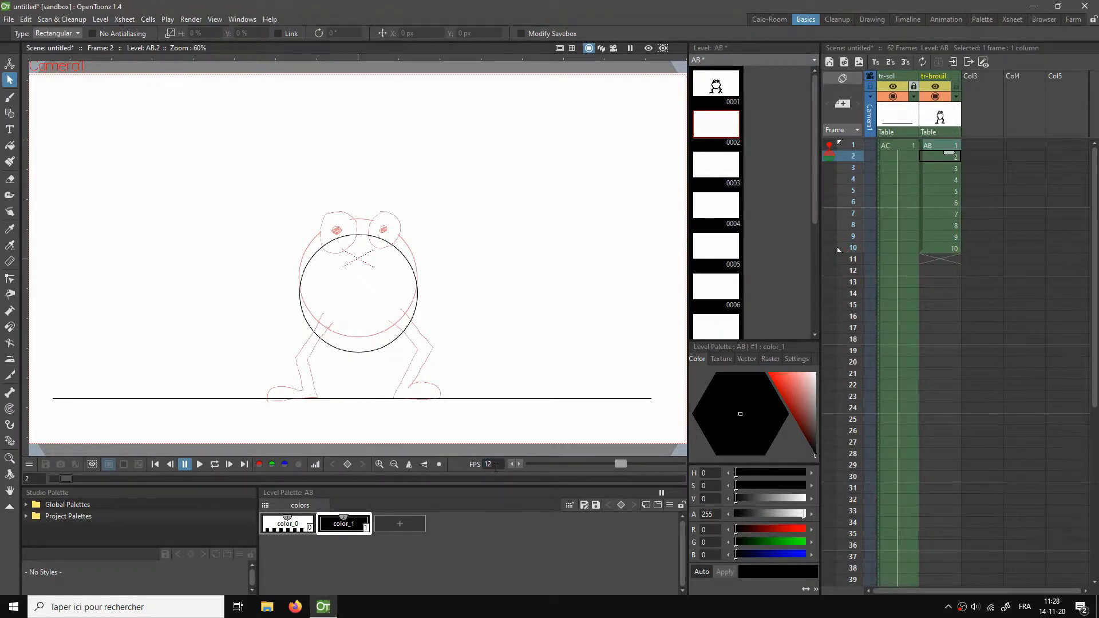
key("l")
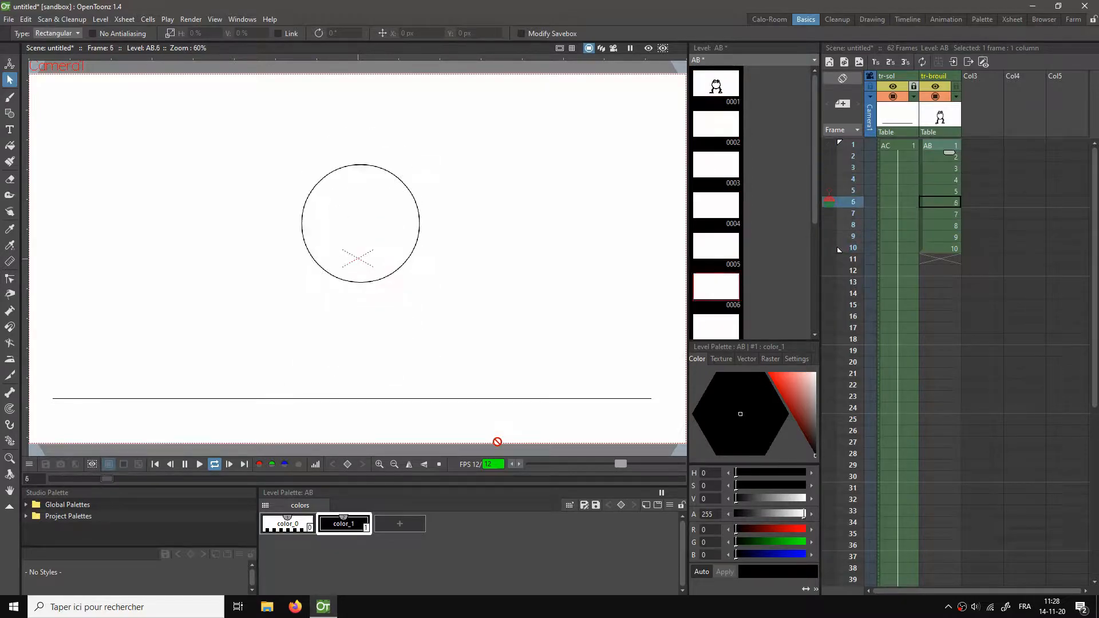
key("l")
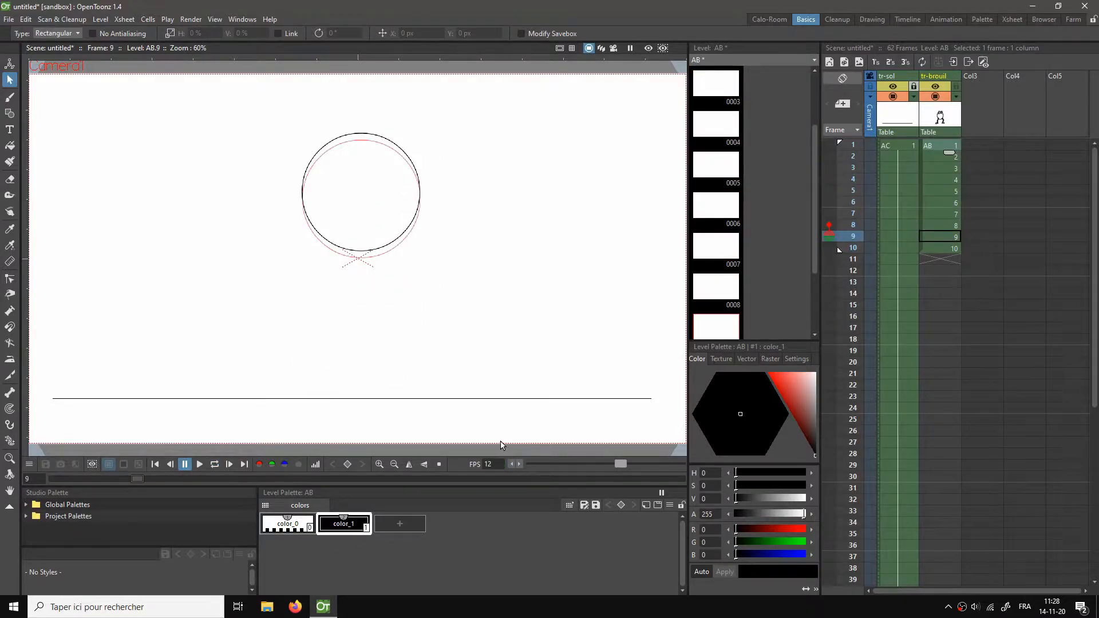
Step: Brush both bent legs and feet on frame 2 of tr-brouil, keeping the feet where frame 1's onion skin shows them
left_click(935, 248)
left_click(929, 143)
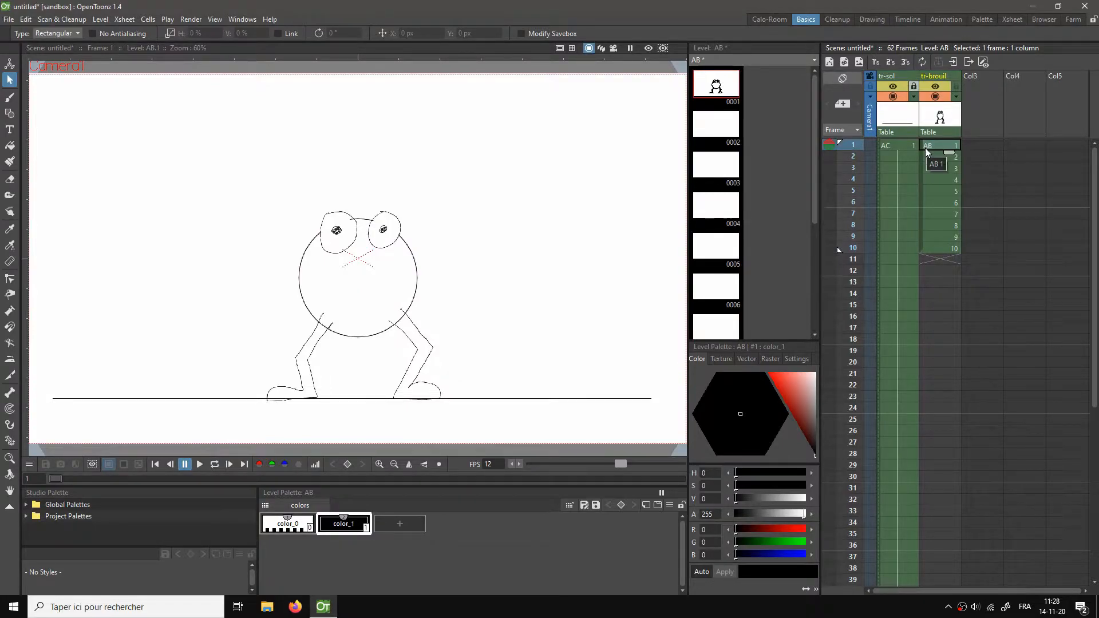
left_click(928, 153)
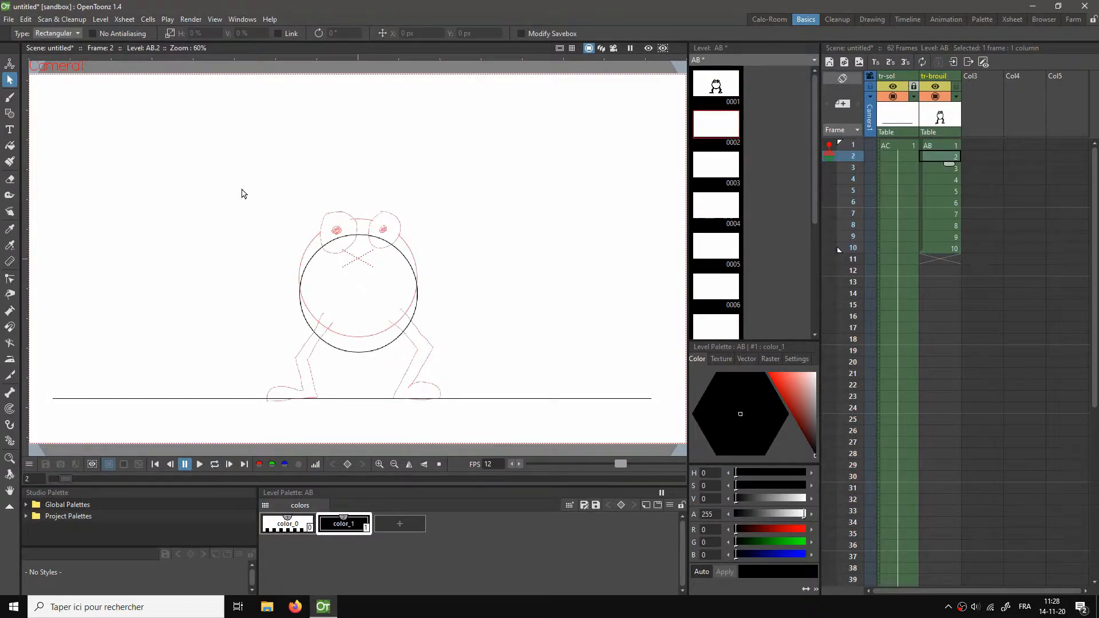
key("b")
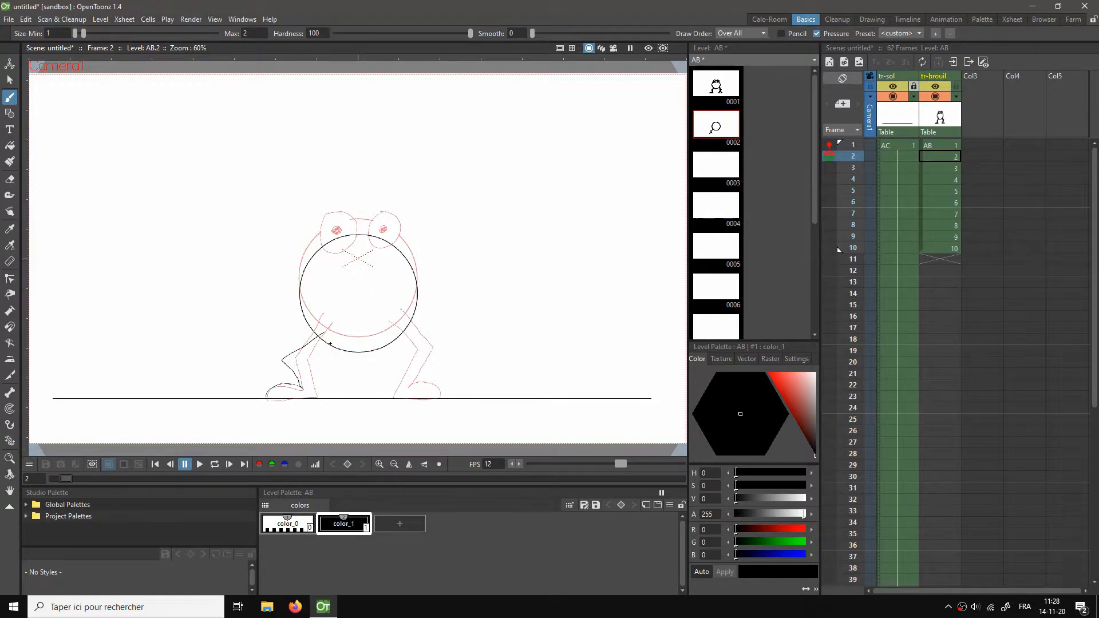
key("ctrl+z")
left_click_drag(392, 338, 403, 351)
left_click_drag(426, 399, 439, 395)
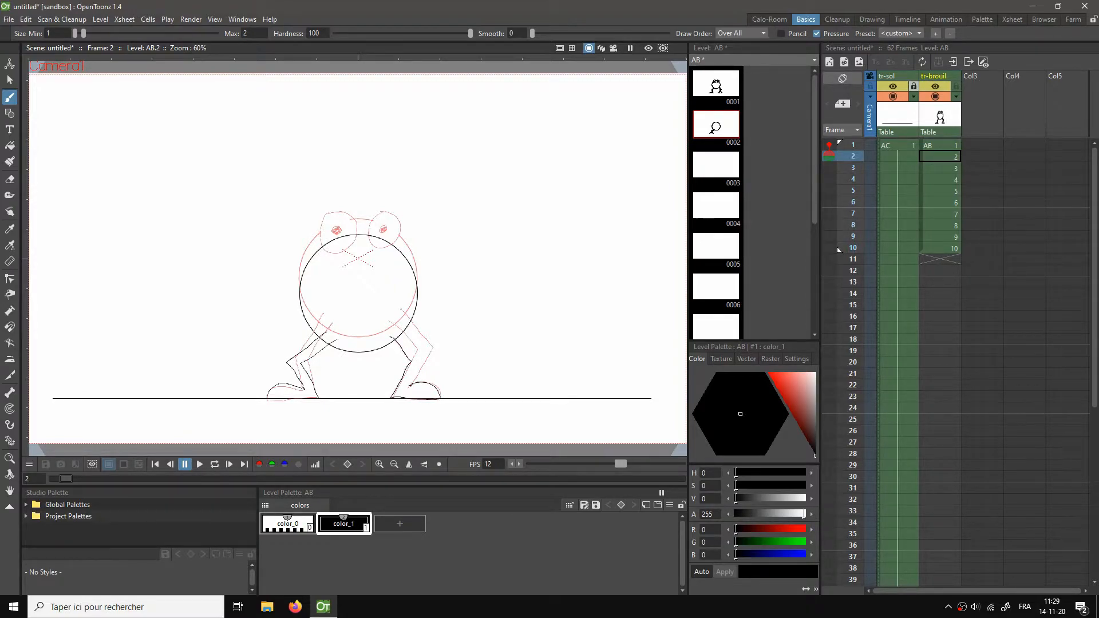
key("ctrl+z")
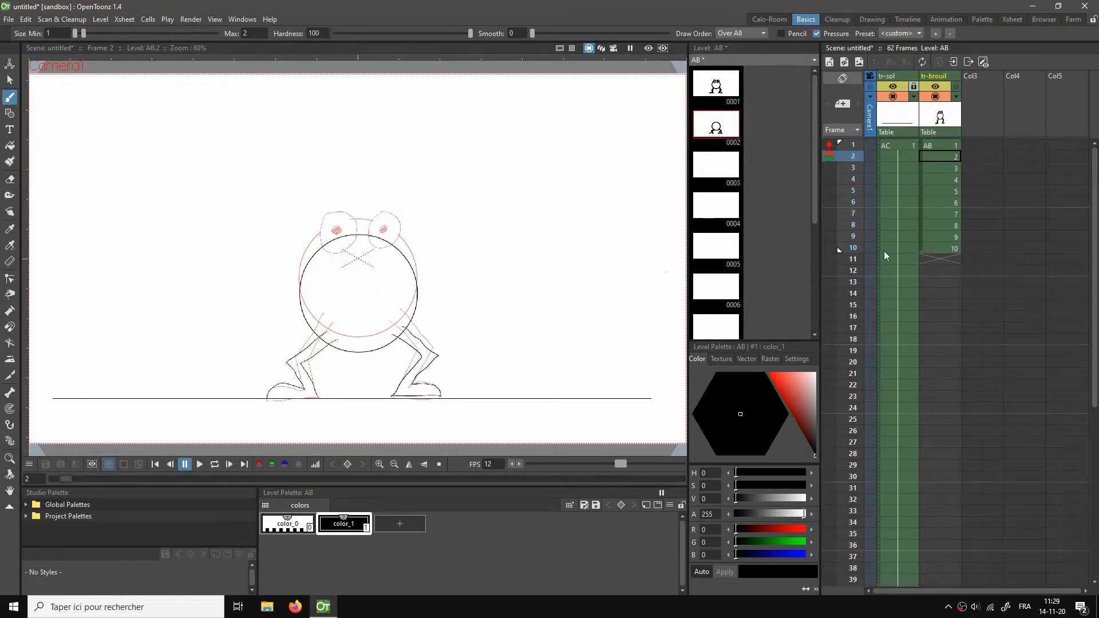
Step: Draw the more deeply folded legs and the feet on frame 3 beneath the lowest body circle
left_click(940, 166)
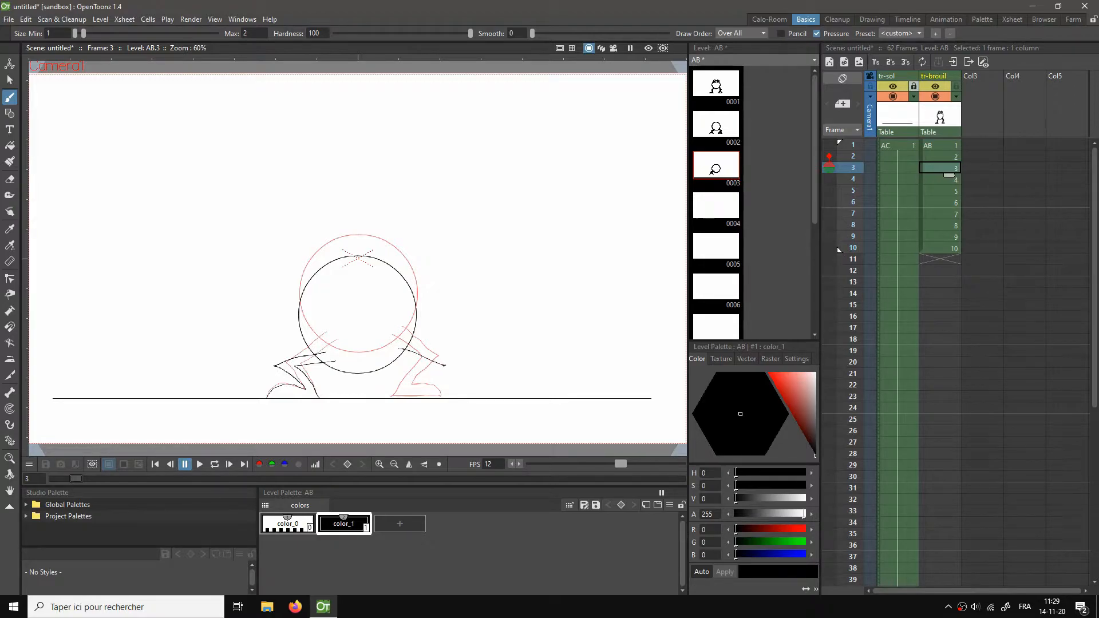
left_click_drag(410, 385, 441, 389)
Step: Draw both partly straightened legs and their feet on frame 4 of tr-brouil, keeping the feet on the ground line
left_click(929, 181)
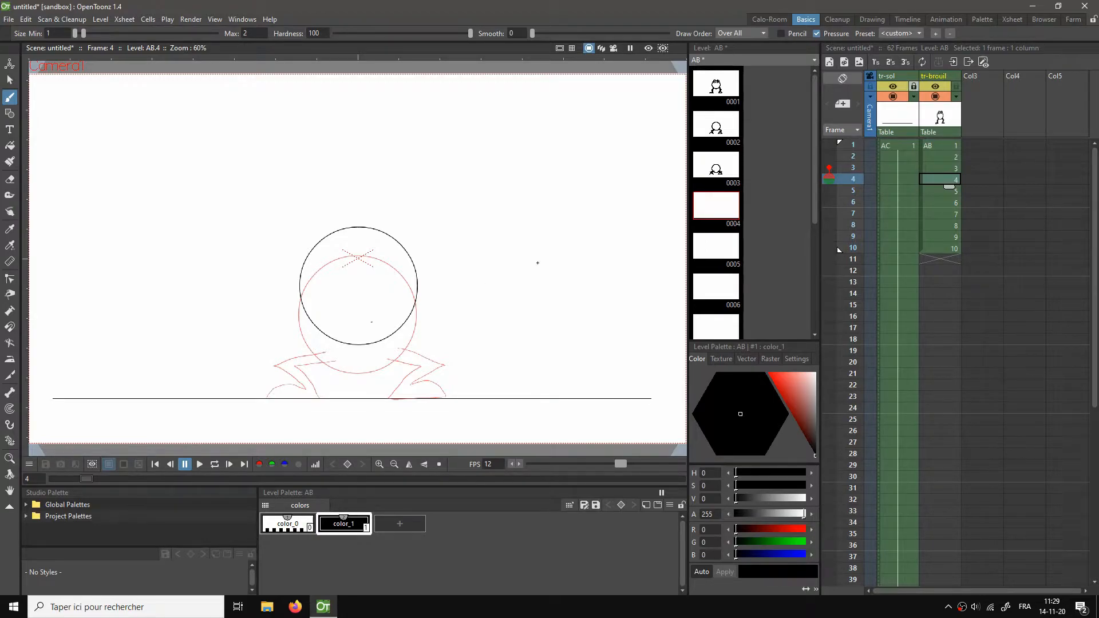
left_click(938, 146)
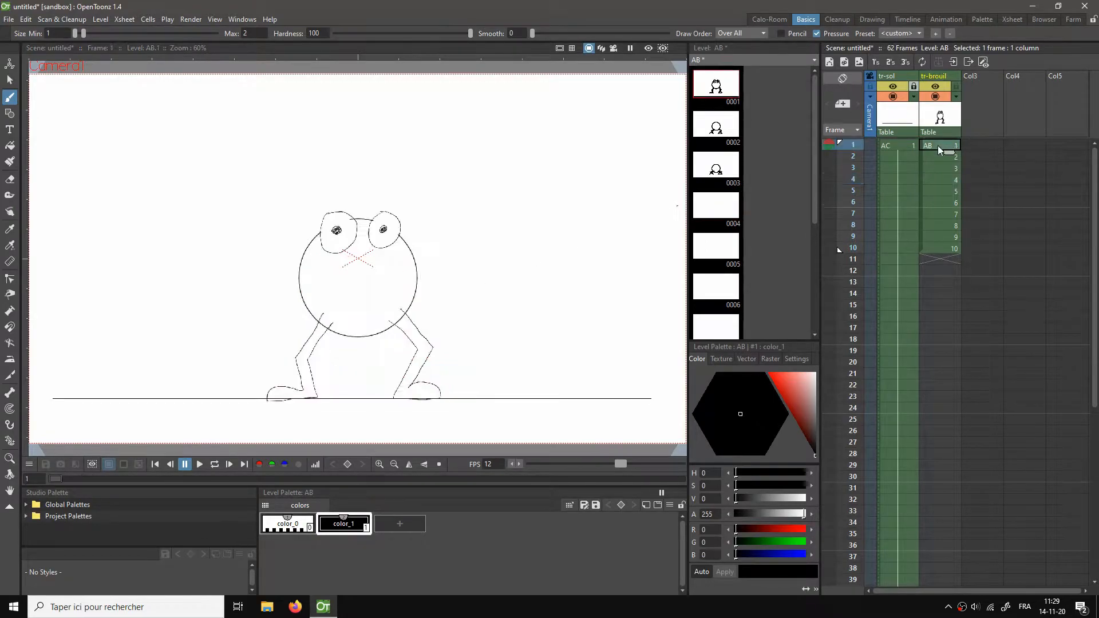
left_click(943, 180)
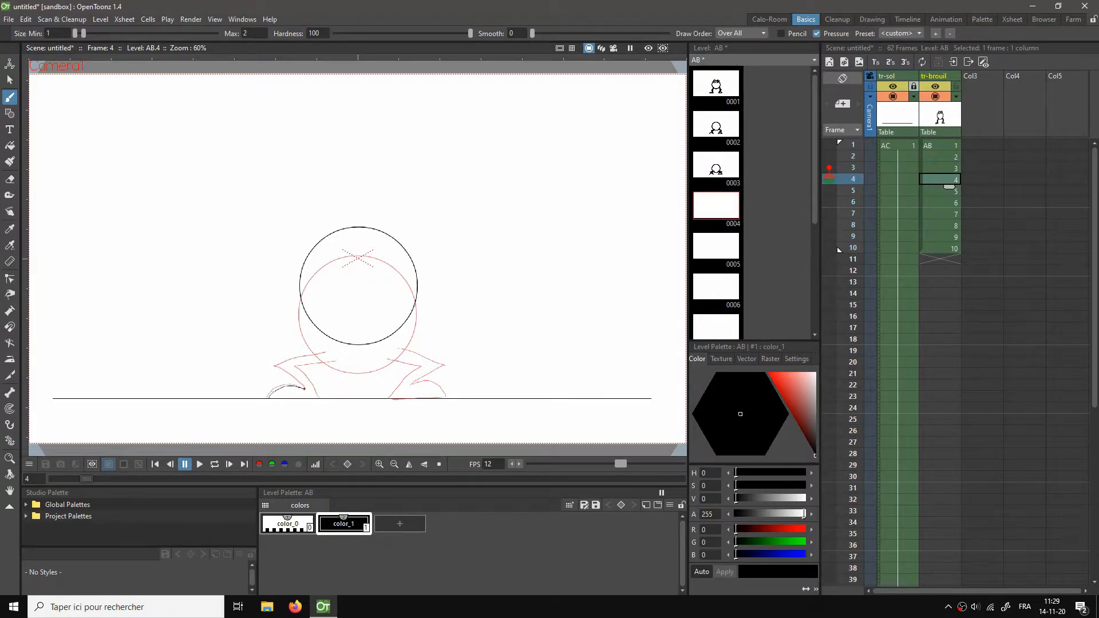
left_click_drag(286, 363, 304, 331)
key("ctrl+z")
key("a")
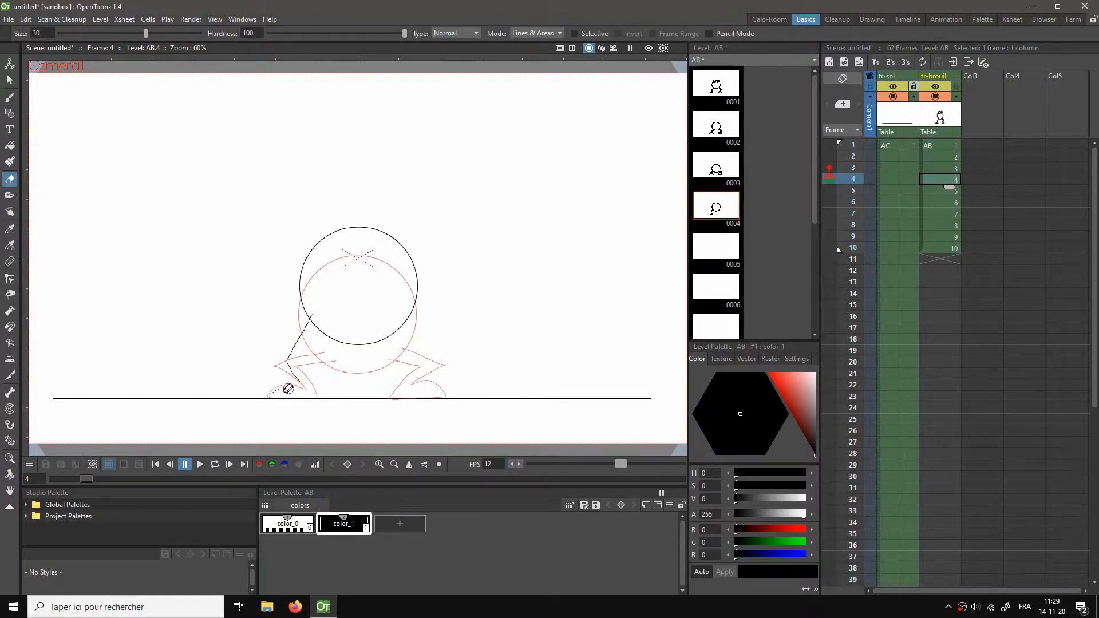
key("b")
mouse_move(269, 397)
left_mouse_down()
mouse_move(299, 380)
mouse_move(282, 401)
mouse_move(316, 384)
mouse_move(300, 359)
mouse_move(326, 323)
left_mouse_up()
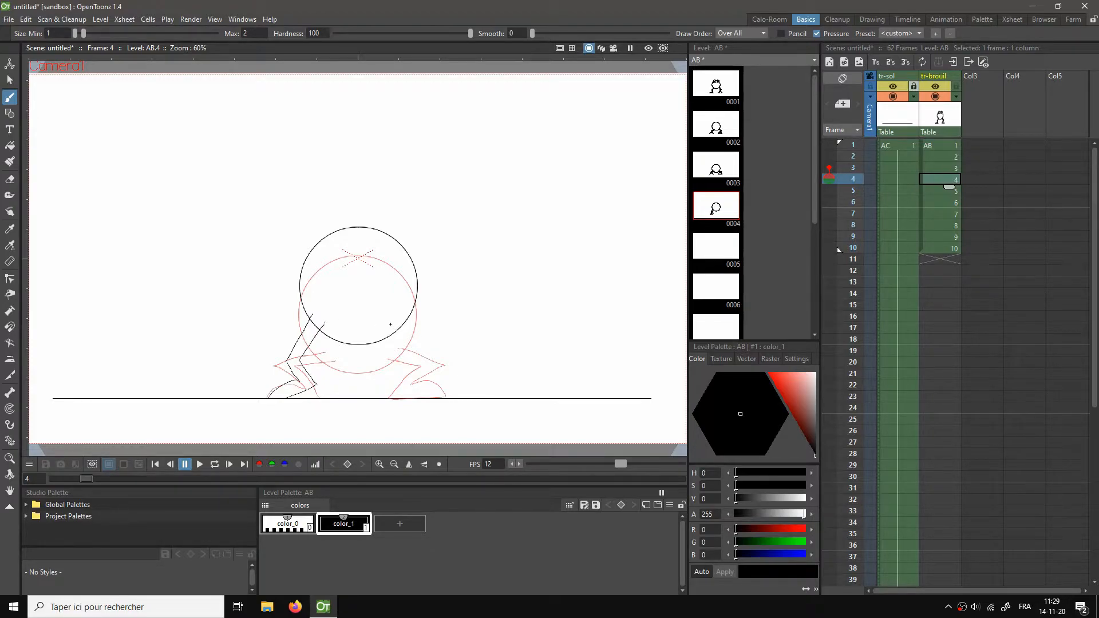
mouse_move(403, 387)
left_mouse_down()
mouse_move(449, 396)
mouse_move(429, 381)
mouse_move(396, 385)
mouse_move(418, 357)
mouse_move(396, 331)
mouse_move(408, 317)
mouse_move(431, 355)
left_mouse_up()
Step: Draw the stretched legs on frame 5, with both feet pointing down so the toes just touch the ground line
key("l")
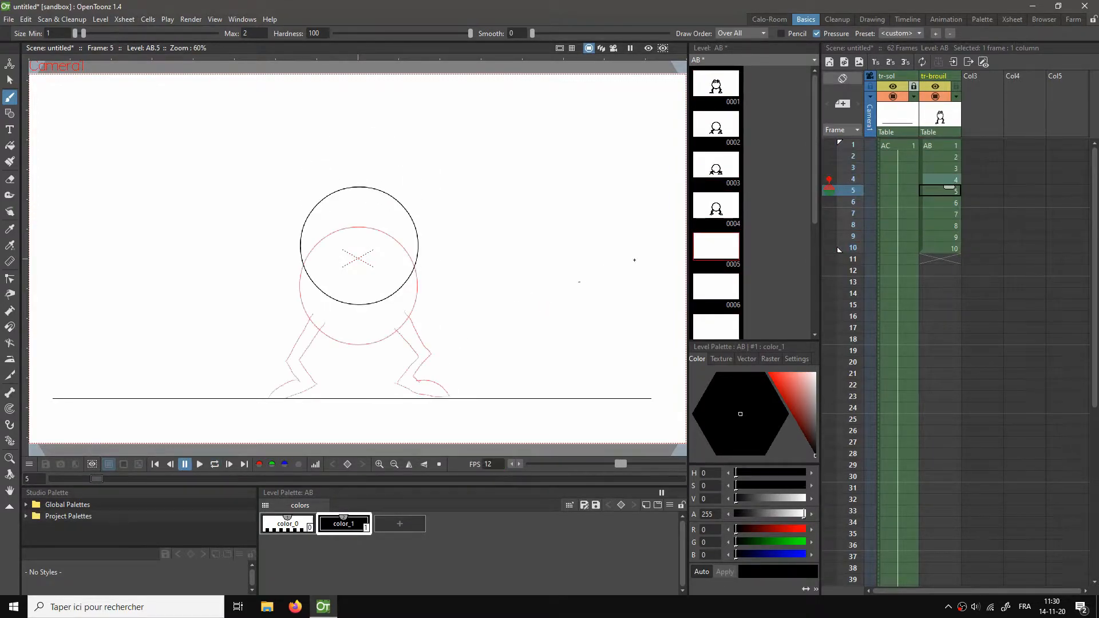
left_click(937, 180)
left_click(932, 193)
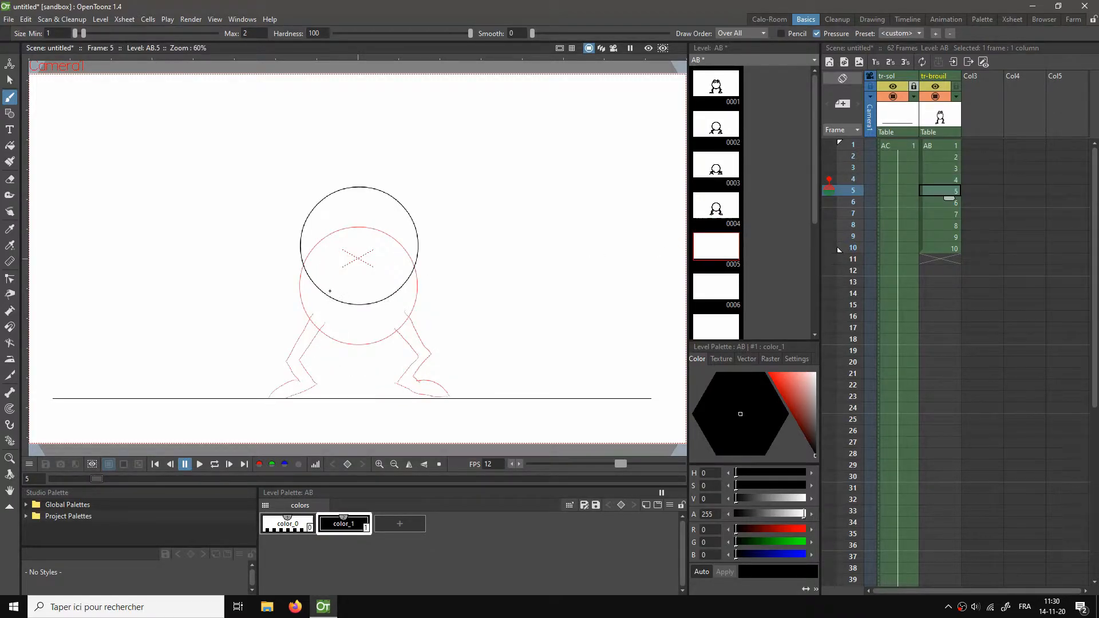
mouse_move(327, 298)
left_mouse_down()
mouse_move(311, 331)
mouse_move(321, 364)
mouse_move(294, 397)
mouse_move(310, 364)
mouse_move(300, 329)
mouse_move(326, 283)
mouse_move(395, 309)
mouse_move(407, 325)
mouse_move(387, 363)
mouse_move(407, 392)
mouse_move(412, 368)
mouse_move(401, 359)
mouse_move(417, 328)
mouse_move(395, 289)
left_mouse_up()
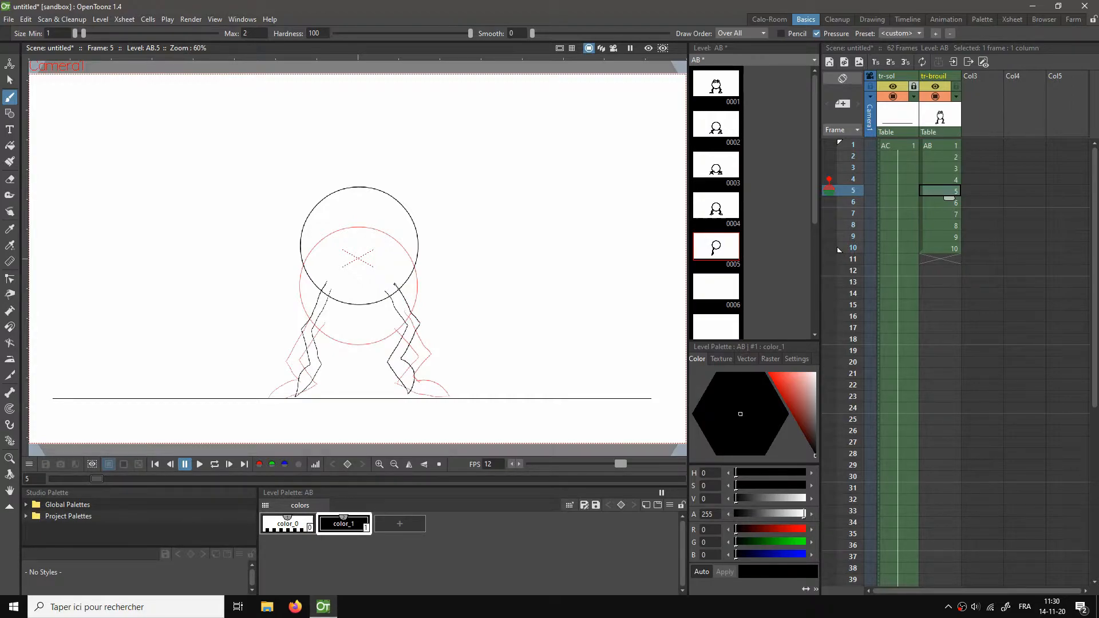
Step: Draw the legs and pointed feet hanging just above the ground on frame 6, and loop the playback to check the takeoff
left_click(933, 202)
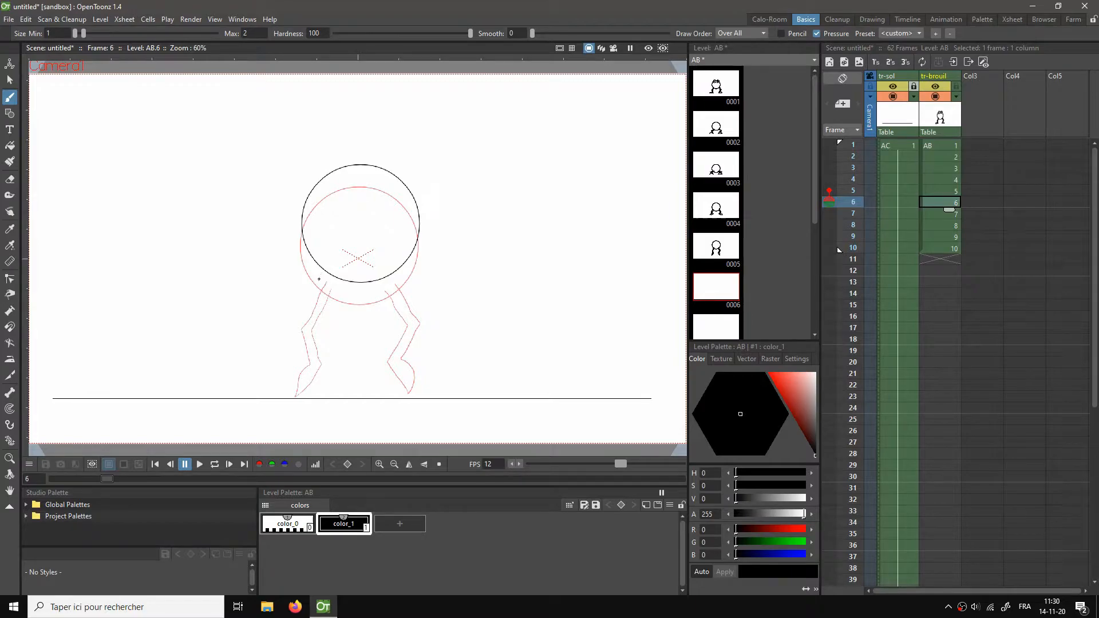
mouse_move(321, 263)
left_mouse_down()
mouse_move(309, 300)
mouse_move(317, 383)
mouse_move(330, 272)
mouse_move(401, 292)
mouse_move(381, 335)
mouse_move(386, 375)
mouse_move(411, 288)
mouse_move(397, 267)
left_mouse_up()
key("p")
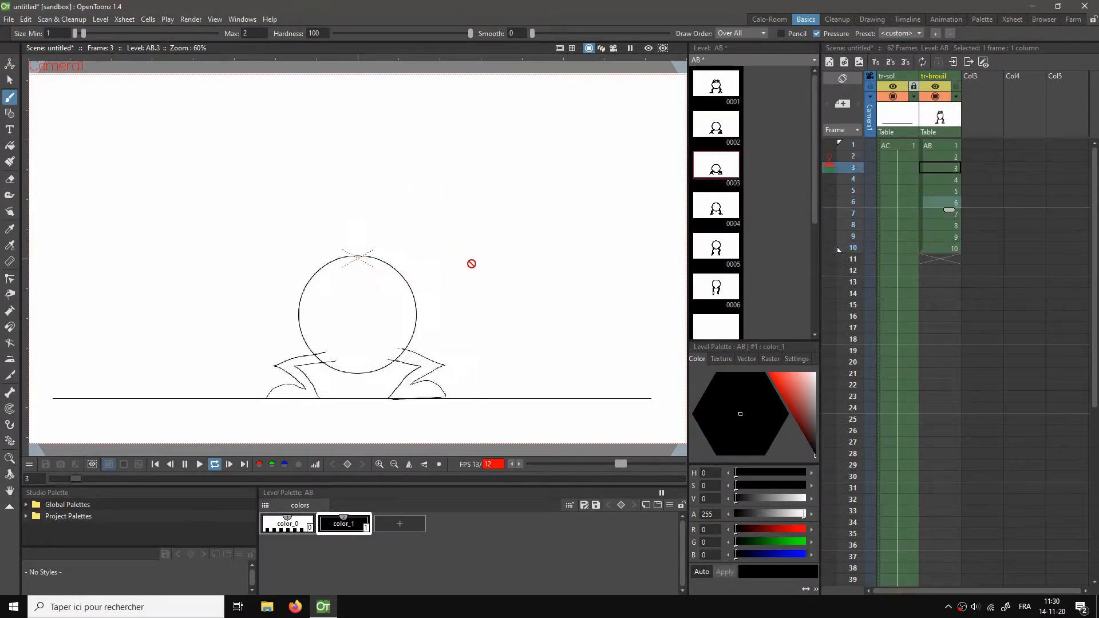
key("p")
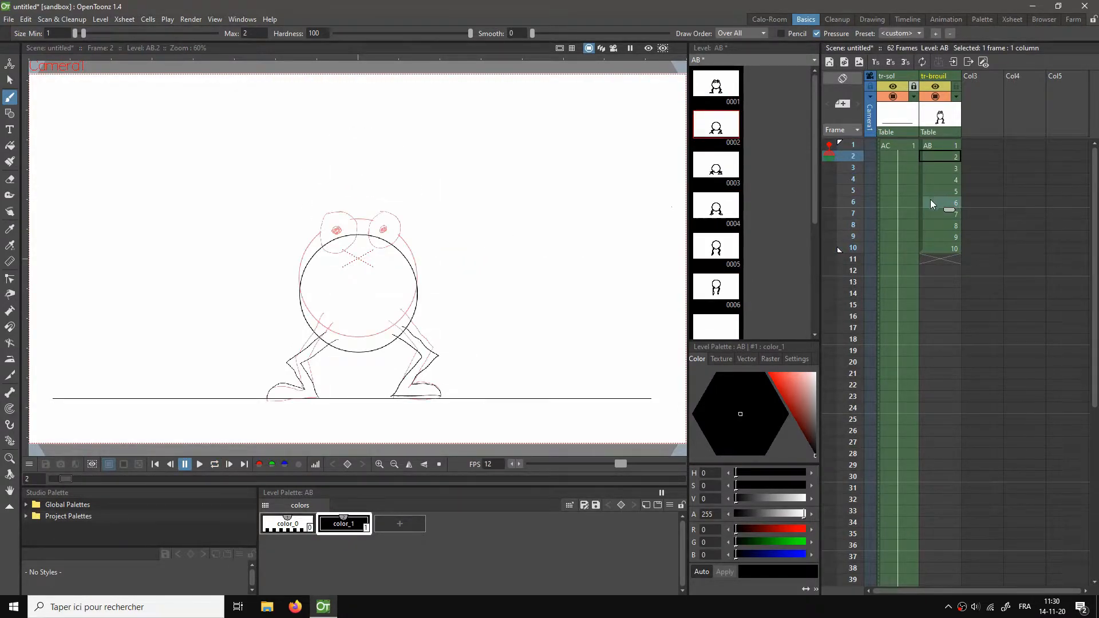
Step: Draw the hanging legs and pointed feet on frame 7, and the more bent legs with feet drawn inward on frame 8
left_click(930, 202)
left_click(930, 213)
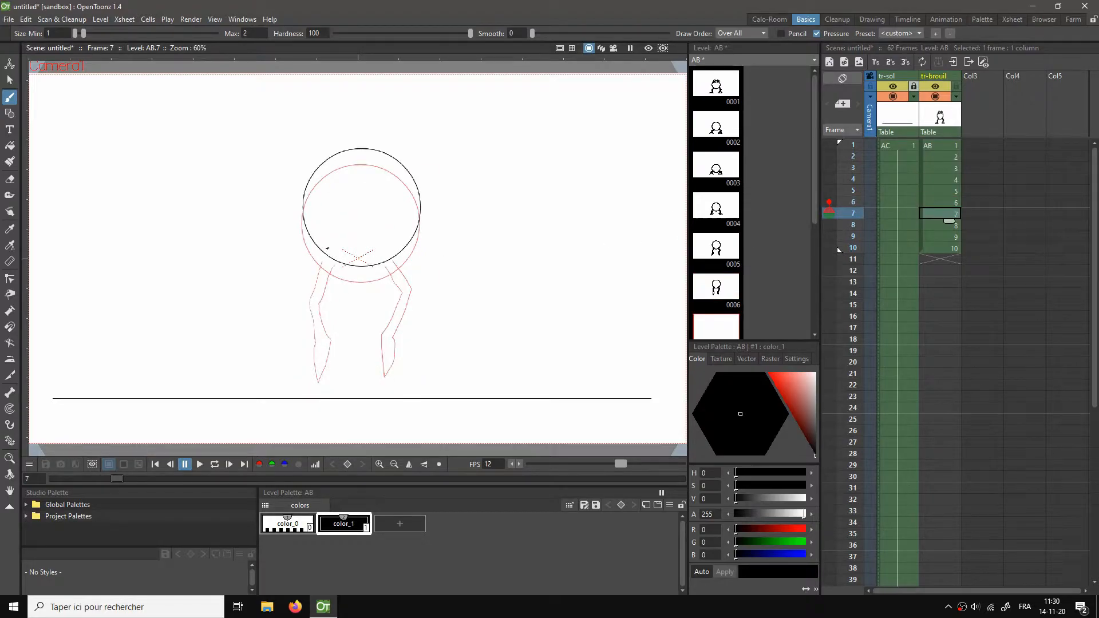
mouse_move(329, 246)
left_mouse_down()
mouse_move(309, 286)
mouse_move(312, 369)
mouse_move(329, 339)
mouse_move(318, 287)
mouse_move(337, 256)
mouse_move(383, 261)
mouse_move(400, 281)
mouse_move(379, 329)
mouse_move(387, 364)
mouse_move(395, 356)
mouse_move(390, 324)
mouse_move(409, 284)
mouse_move(392, 251)
left_mouse_up()
key("period")
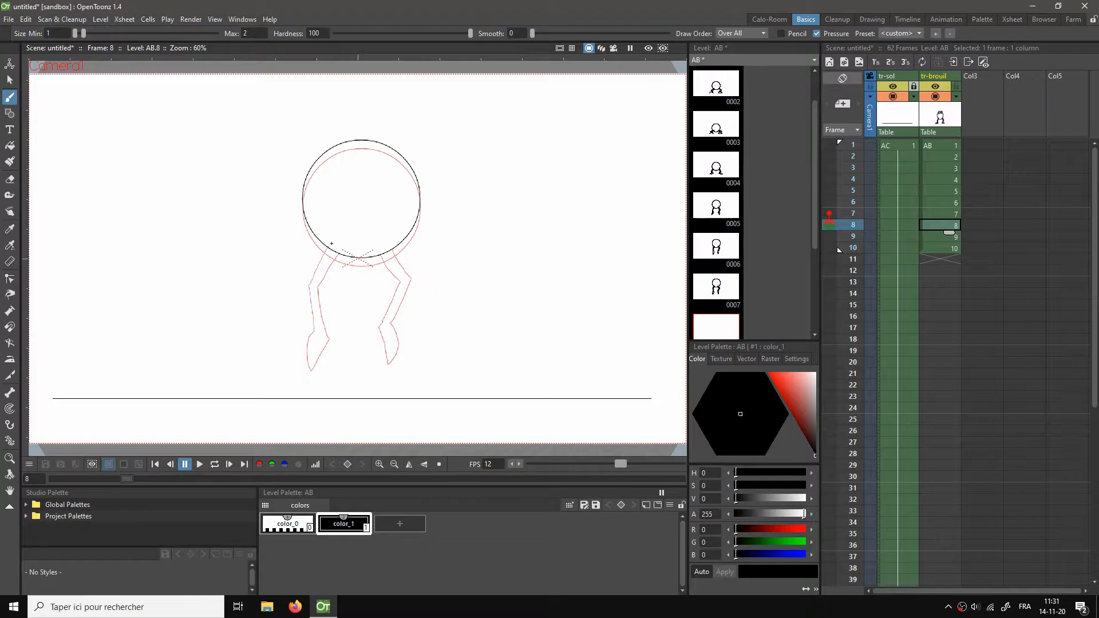
mouse_move(333, 243)
left_mouse_down()
mouse_move(315, 283)
mouse_move(338, 308)
mouse_move(347, 346)
mouse_move(353, 307)
mouse_move(328, 279)
mouse_move(340, 251)
mouse_move(396, 277)
mouse_move(367, 306)
mouse_move(368, 345)
mouse_move(403, 282)
mouse_move(383, 241)
left_mouse_up()
Step: Draw the bent legs on frame 9 slightly inside frame 8's onion skin, bringing the two feet together beneath the body
left_click(929, 237)
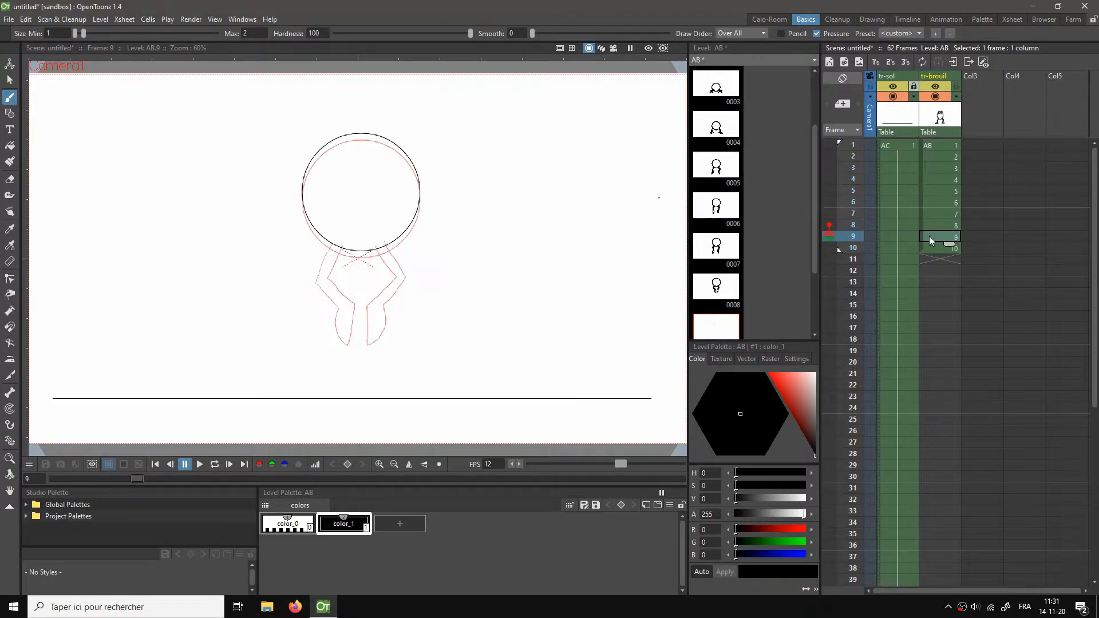
left_click_drag(335, 240, 316, 282)
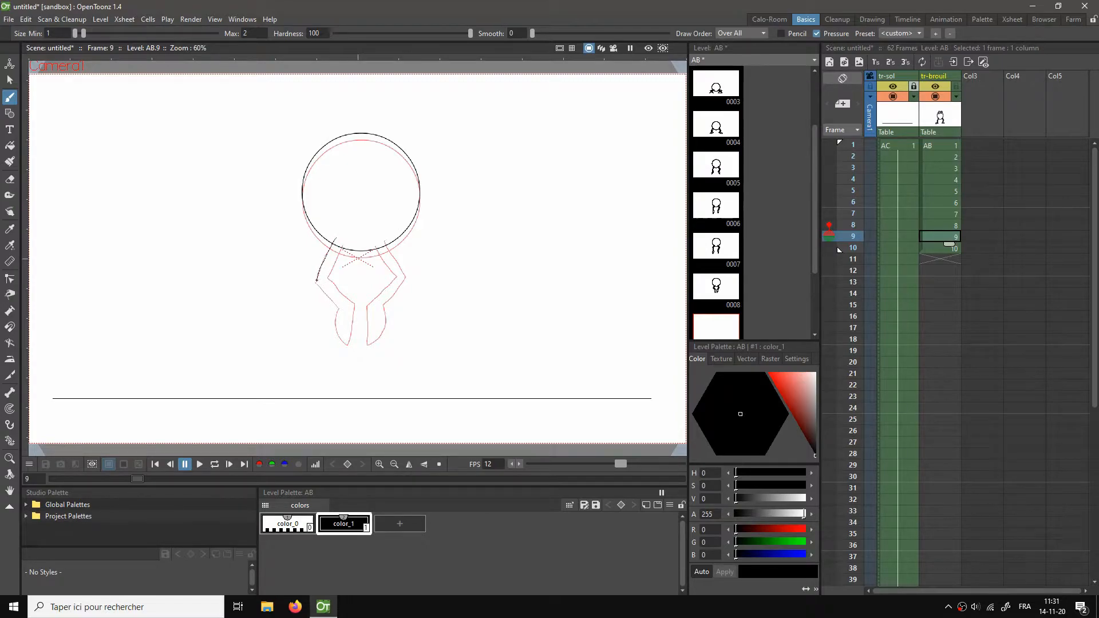
key("ctrl+z")
mouse_move(335, 241)
left_mouse_down()
mouse_move(320, 285)
mouse_move(347, 312)
mouse_move(339, 329)
mouse_move(353, 345)
mouse_move(358, 304)
mouse_move(331, 285)
mouse_move(338, 256)
left_mouse_up()
mouse_move(358, 303)
left_mouse_down()
mouse_move(386, 278)
mouse_move(371, 242)
mouse_move(397, 283)
mouse_move(369, 309)
mouse_move(364, 343)
left_mouse_up()
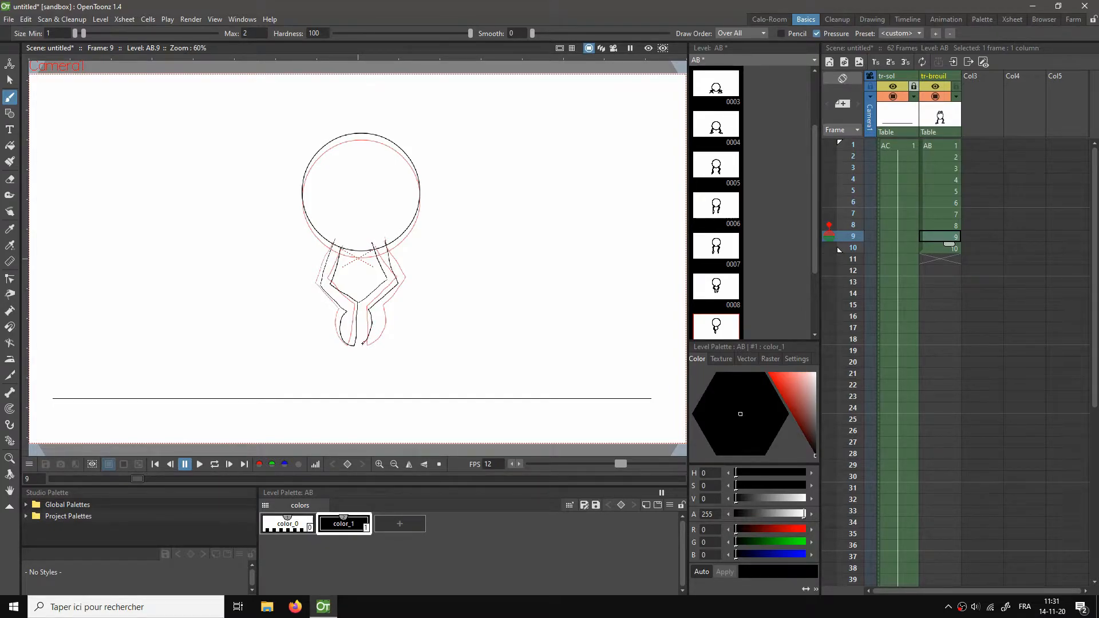
Step: Draw the bent legs on frame 10 close to frame 9's onion skin, with the feet touching along a shared centre line
left_click(851, 250)
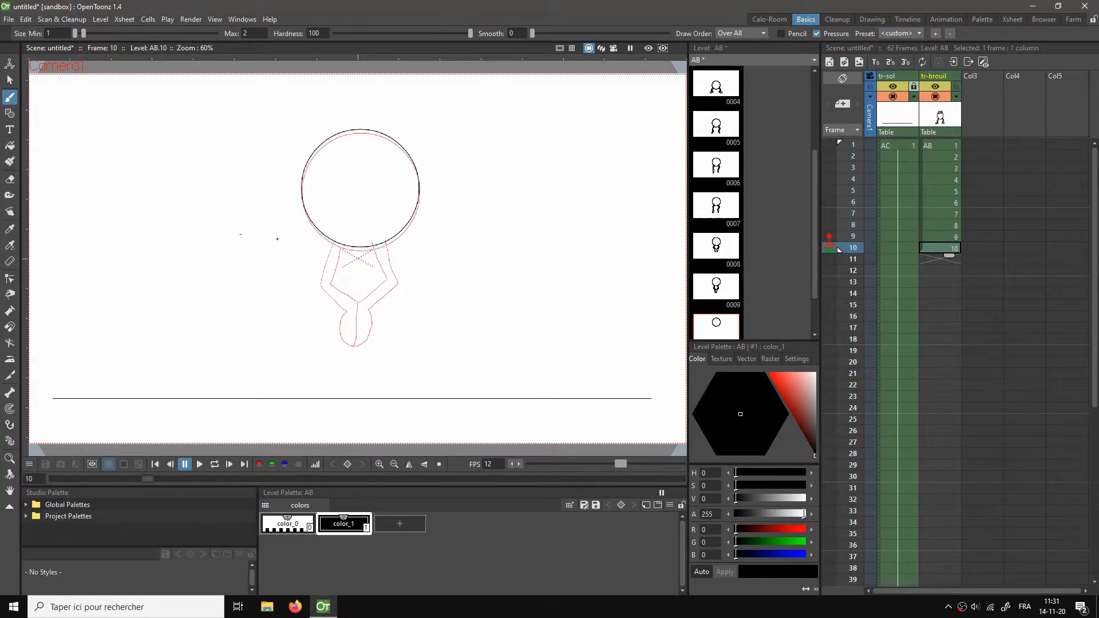
mouse_move(336, 238)
left_mouse_down()
mouse_move(324, 273)
mouse_move(337, 302)
left_mouse_up()
key("ctrl+z")
key("ctrl+z")
mouse_move(336, 237)
left_mouse_down()
mouse_move(326, 283)
mouse_move(350, 341)
mouse_move(371, 335)
mouse_move(370, 306)
mouse_move(395, 281)
mouse_move(382, 237)
mouse_move(334, 282)
mouse_move(355, 305)
mouse_move(384, 281)
mouse_move(371, 242)
left_mouse_up()
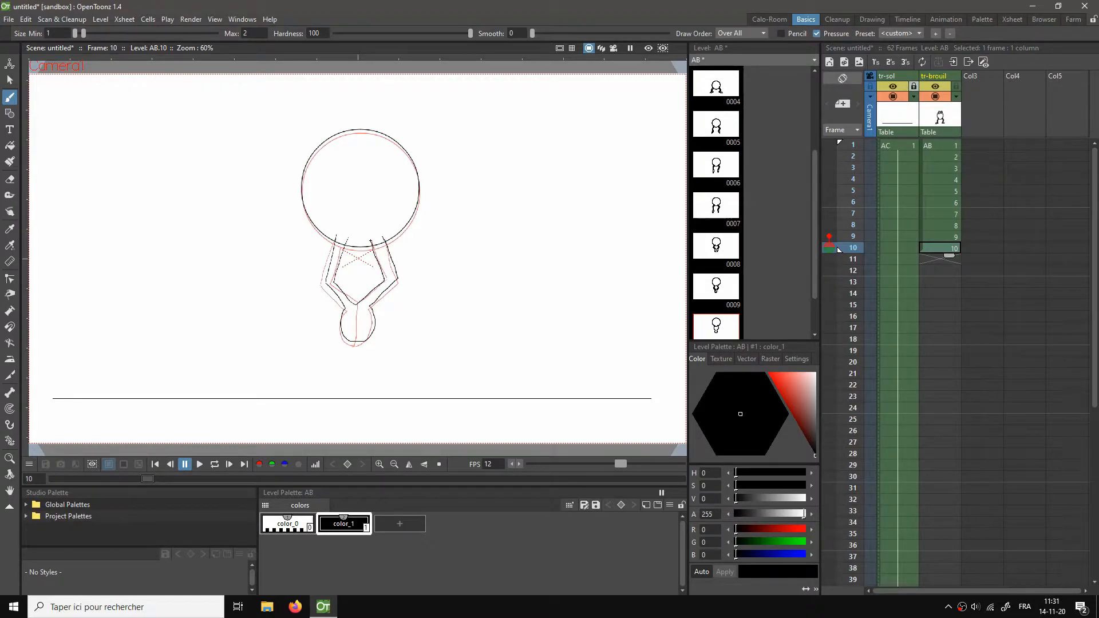
left_click_drag(357, 303, 355, 345)
Step: Loop the playback of the whole jump and step through it frame by frame to check the leg movement
key("l")
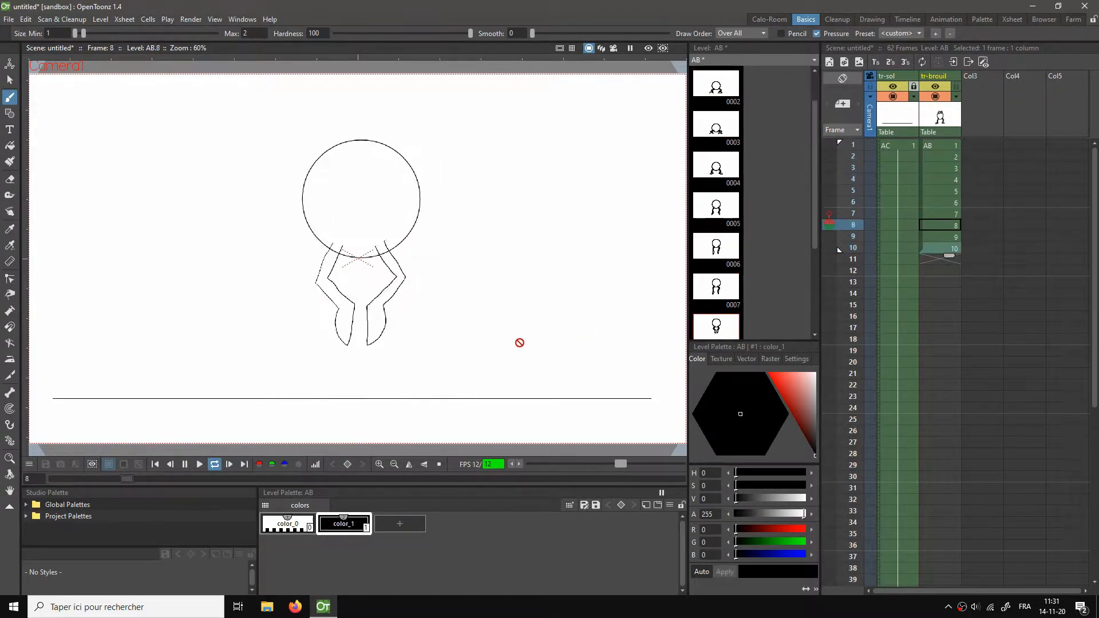
key("p")
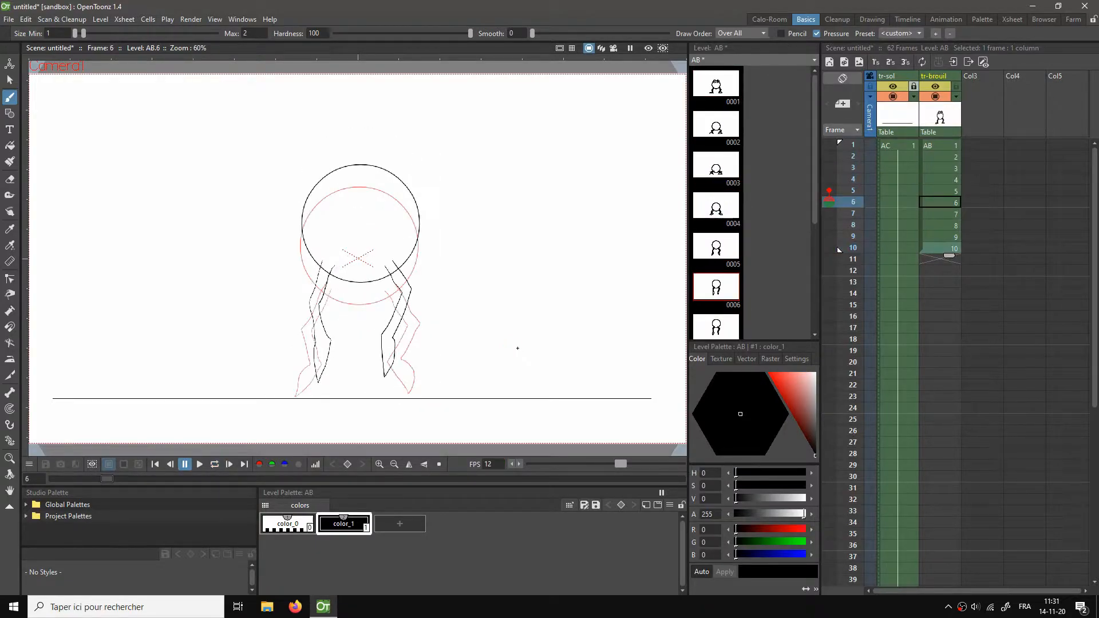
key("period")
key("period")
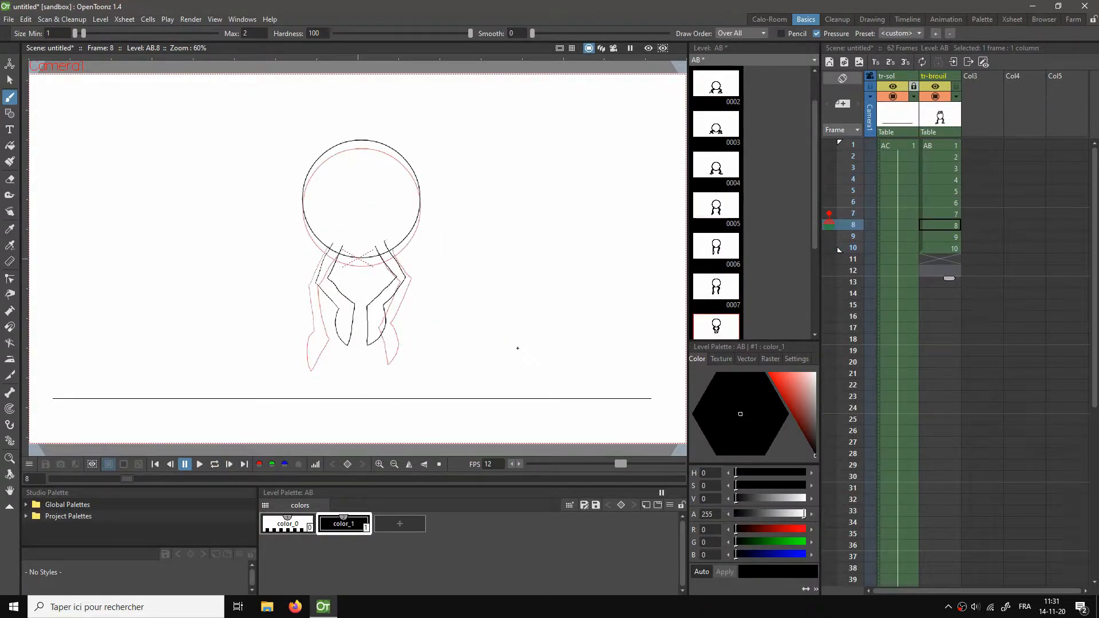
key("period")
key("period")
key("period")
key("period")
key("period")
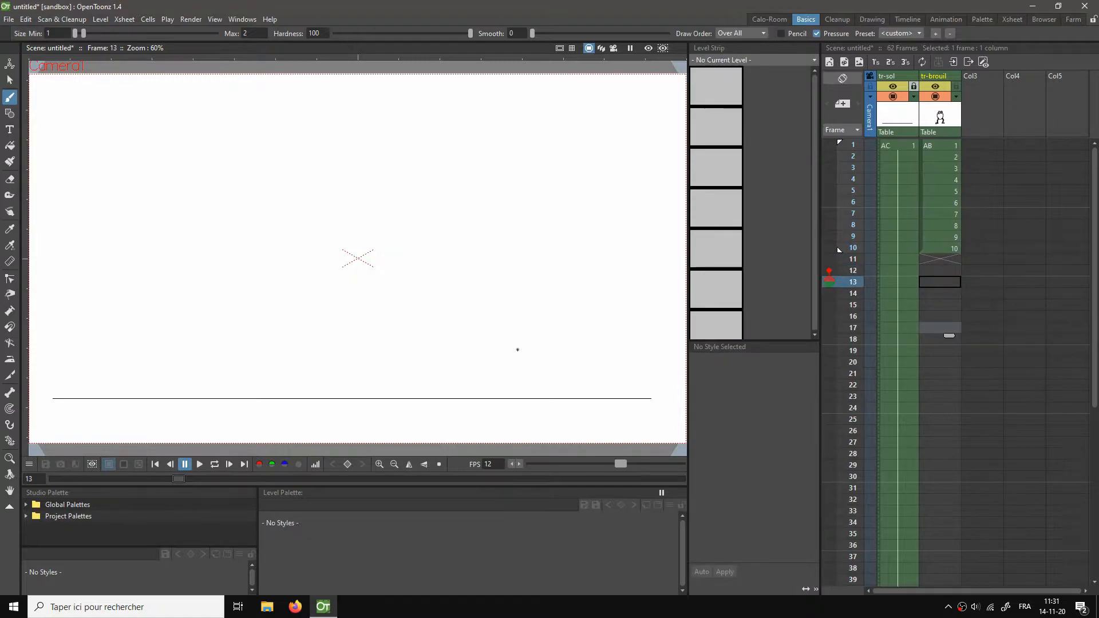
left_click(954, 145)
key("period")
key("period")
key("period")
key("period")
key("period")
key("period")
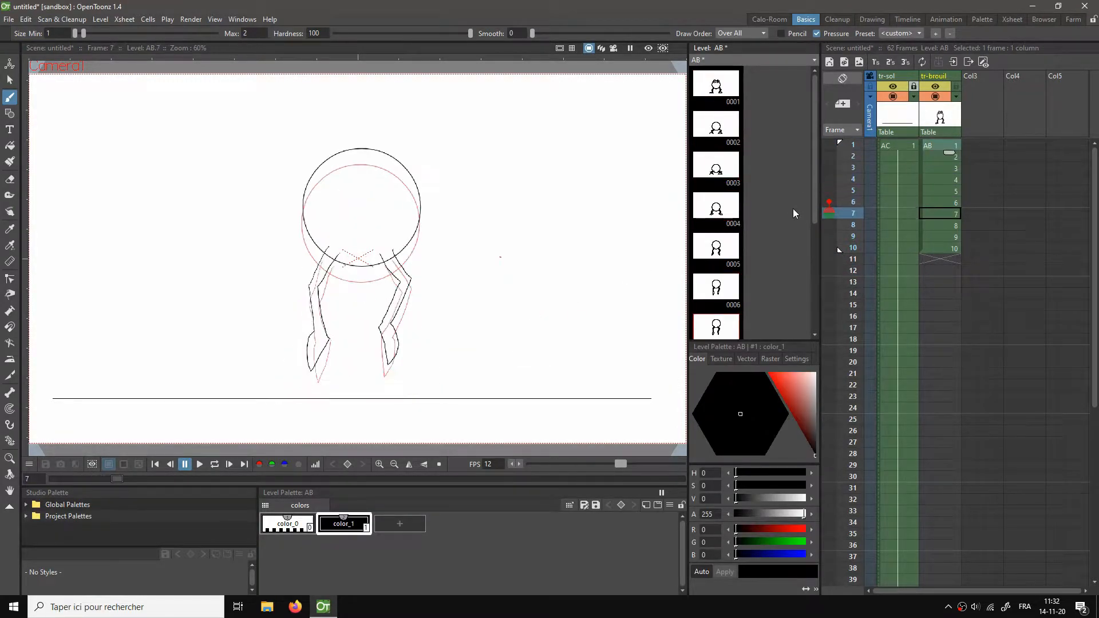
Step: Flip back and forth between the frames around frame 7 to compare the leg and foot positions
key("comma")
key("period")
key("comma")
key("period")
key("comma")
key("period")
key("comma")
key("period")
key("period")
key("comma")
key("period")
key("period")
key("period")
key("comma")
key("comma")
key("comma")
key("comma")
key("comma")
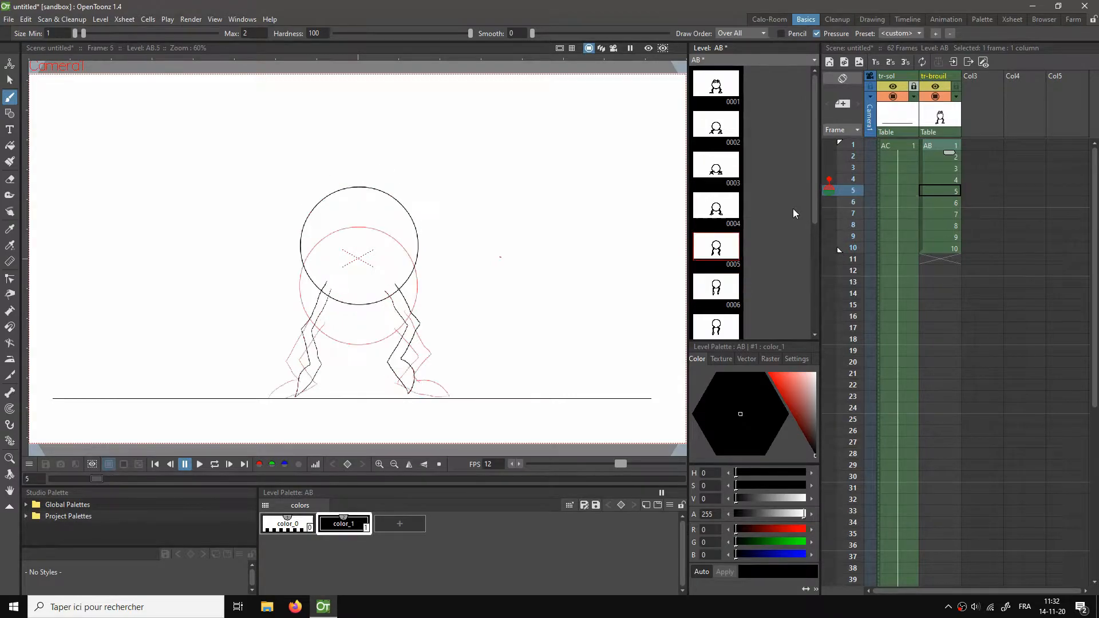
key("period")
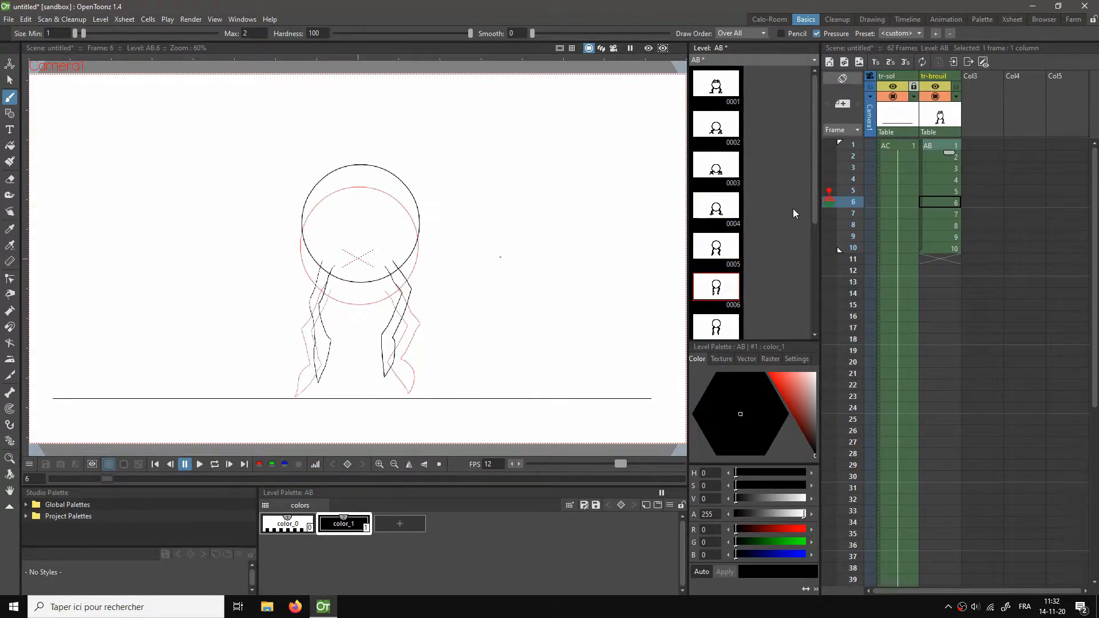
Step: Erase the lower legs and feet on frame 7 and add frame 8 to the onion skin as a second reference
key("period")
key("a")
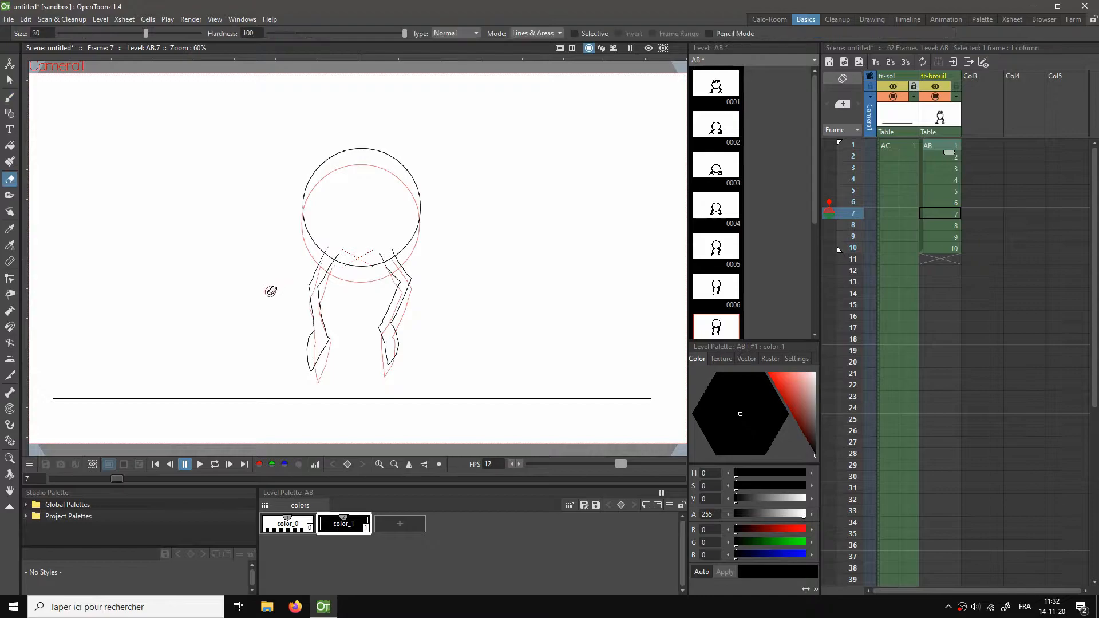
left_click_drag(319, 328, 312, 371)
mouse_move(383, 330)
left_mouse_down()
mouse_move(397, 347)
mouse_move(389, 364)
left_mouse_up()
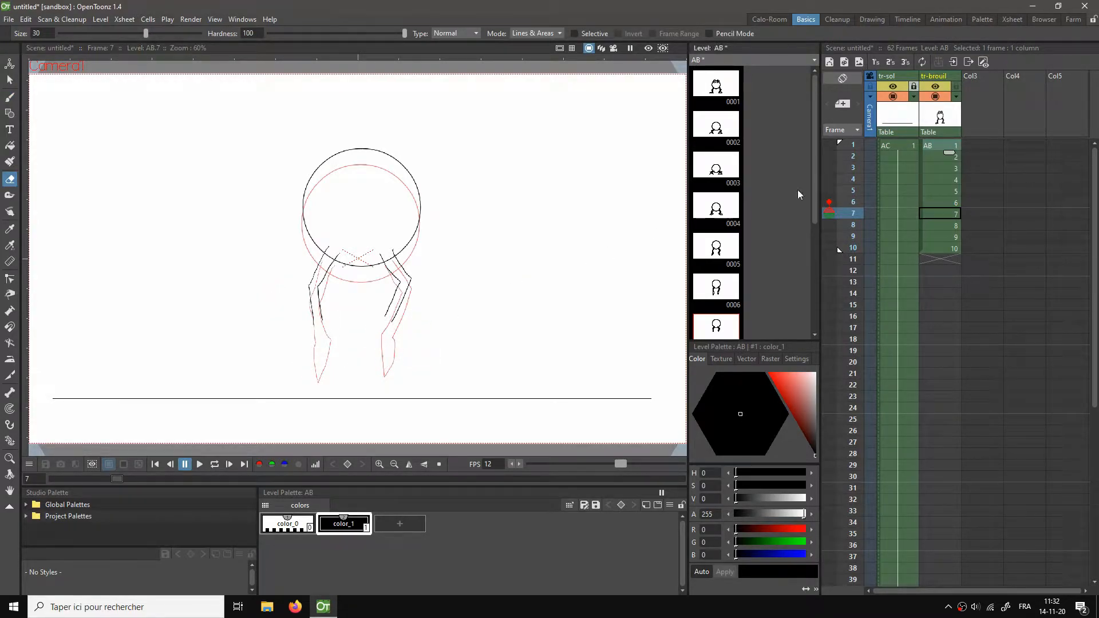
left_click(829, 224)
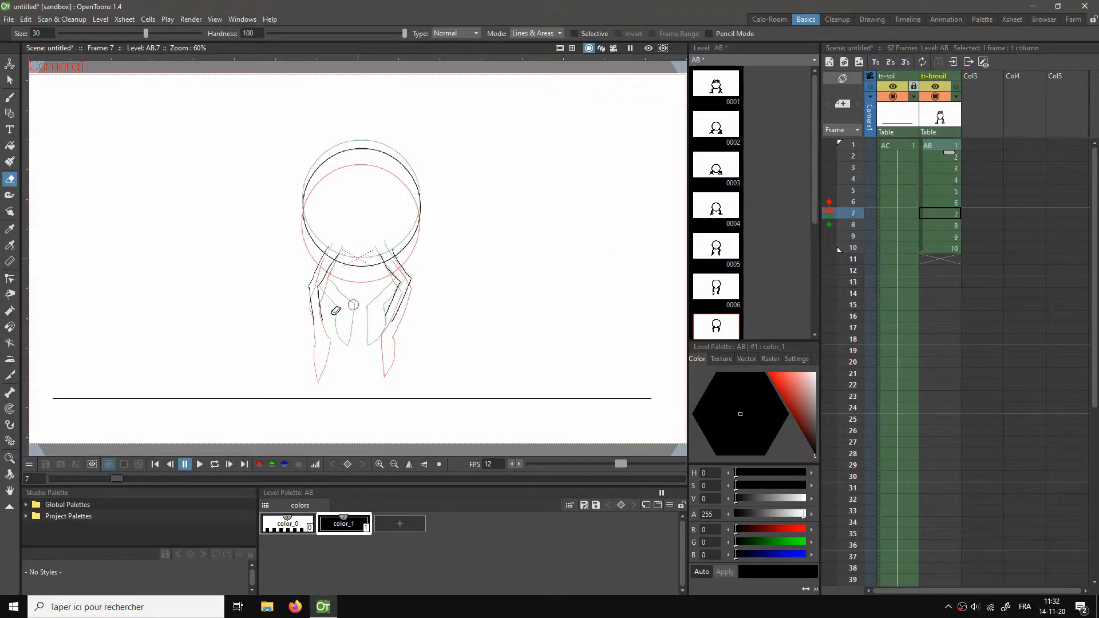
left_click(942, 204)
left_click(944, 214)
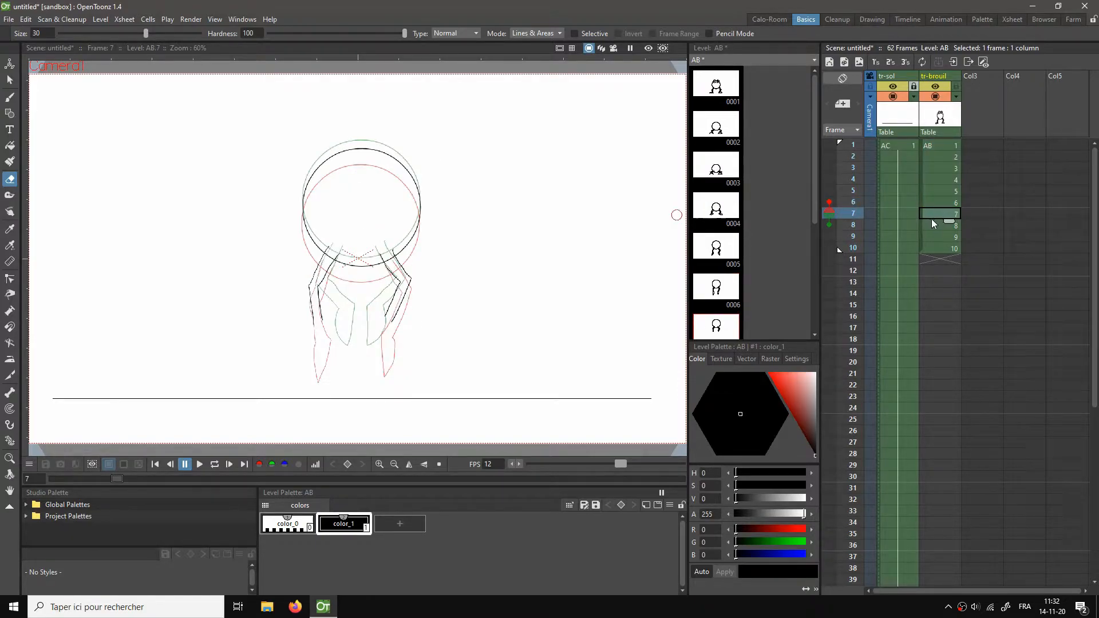
Step: Trim frame 7's legs back to the knees, redraw the lower legs and feet between the frame 6 and 8 poses, and loop the playback
key("b")
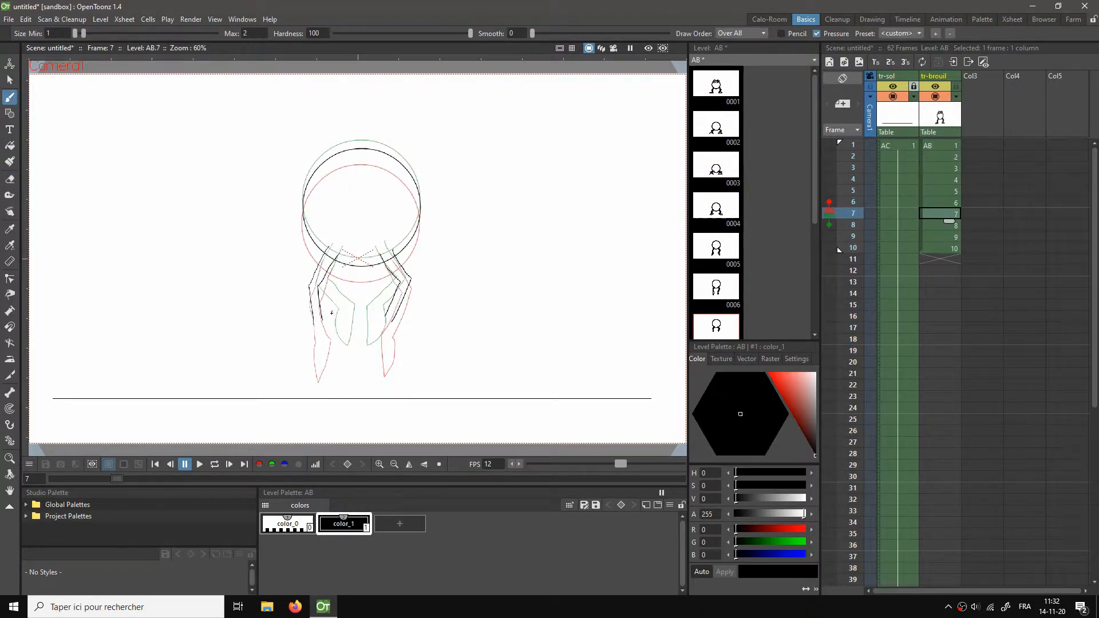
key("e")
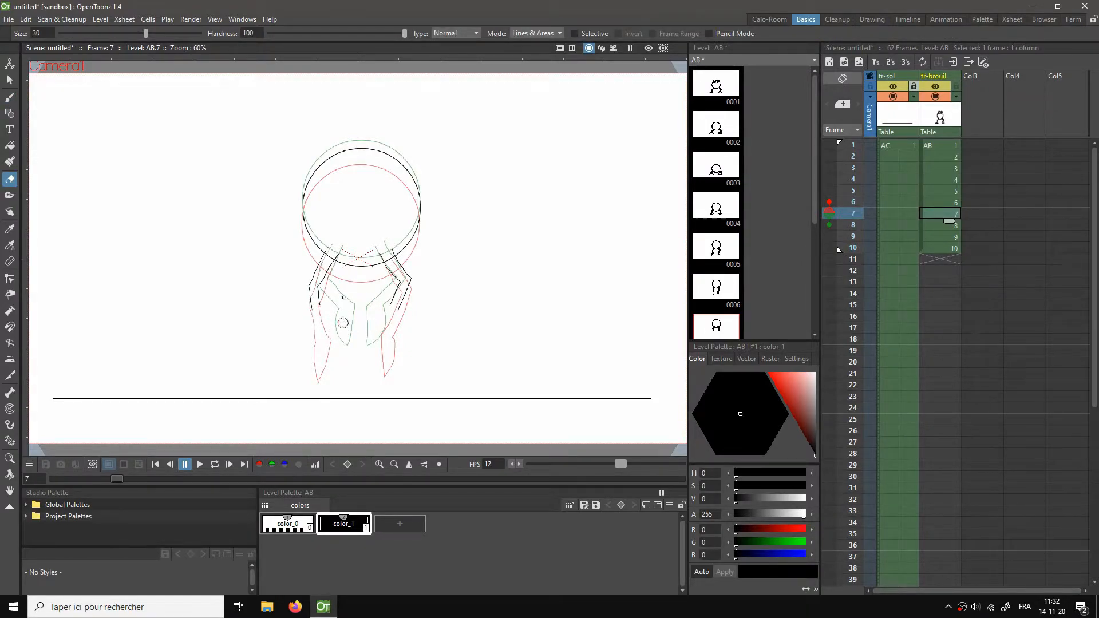
key("b")
key("e")
key("b")
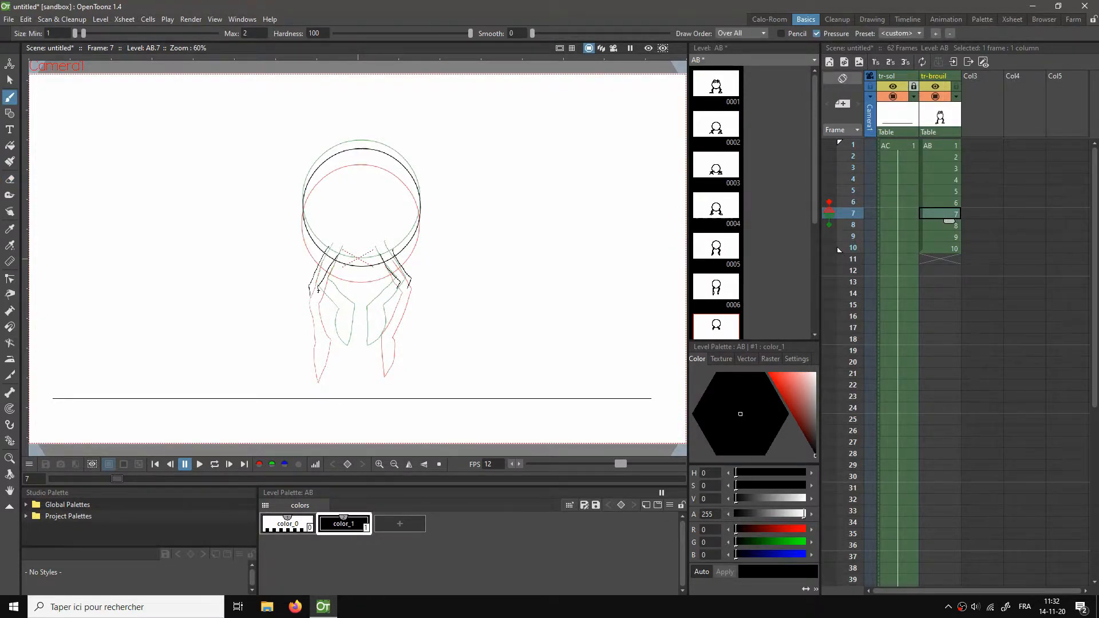
mouse_move(318, 290)
left_mouse_down()
mouse_move(340, 312)
mouse_move(330, 347)
mouse_move(312, 291)
left_mouse_up()
mouse_move(399, 285)
left_mouse_down()
mouse_move(373, 314)
mouse_move(375, 353)
mouse_move(402, 296)
left_mouse_up()
key("p")
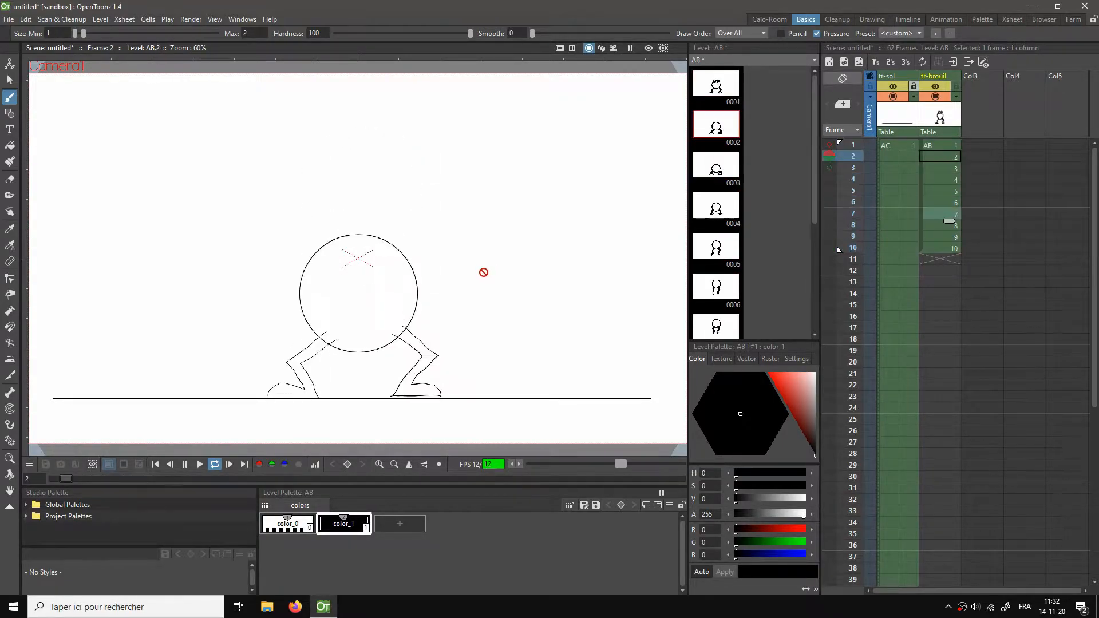
key("p")
Step: Compare frames 1 and 2, then draw both eyes with pupils on frame 2, keeping them at frame 1's eye height
left_click(942, 147)
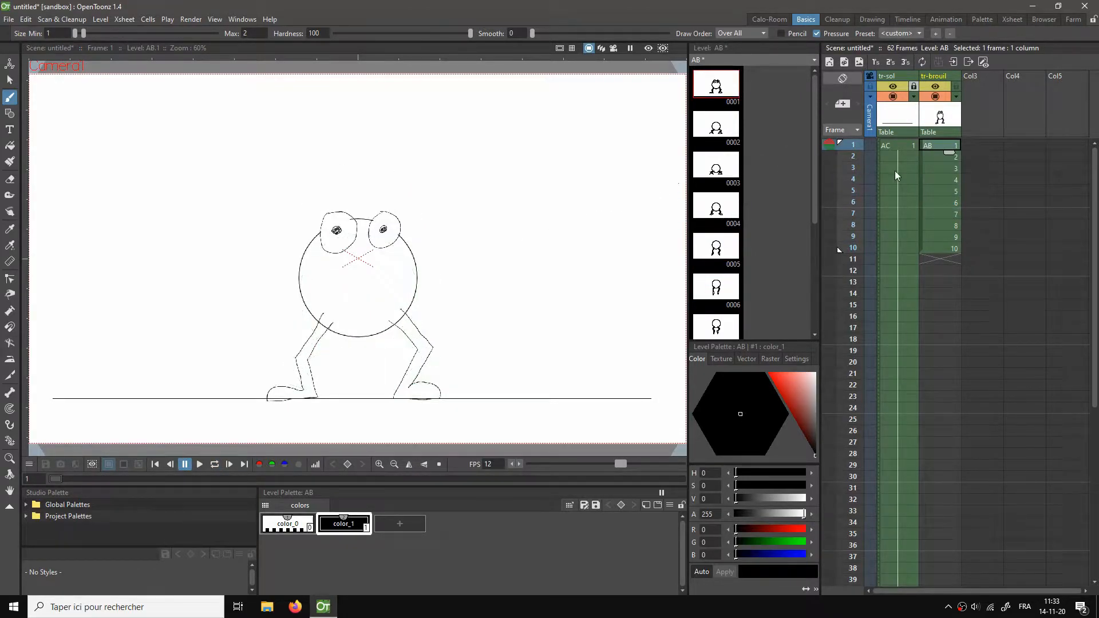
left_click(930, 156)
left_click(940, 146)
left_click(931, 158)
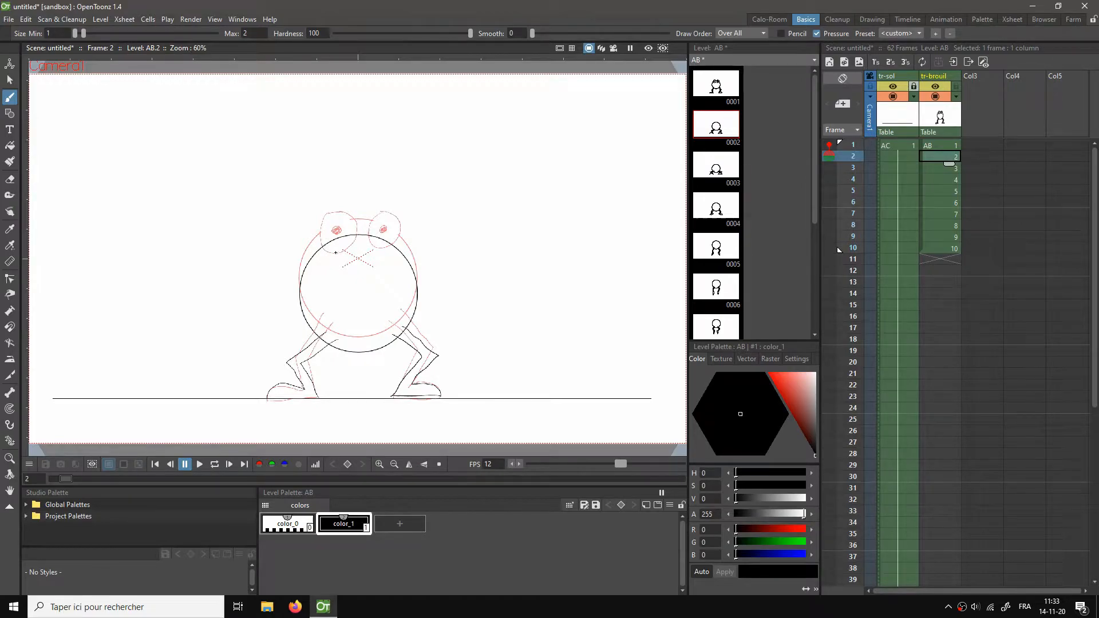
mouse_move(350, 215)
left_mouse_down()
mouse_move(350, 247)
mouse_move(340, 232)
mouse_move(369, 219)
mouse_move(403, 228)
mouse_move(386, 231)
left_mouse_up()
Step: Draw both eyes with pupils on frames 3, 4 and 5, overlapping the body's top edge on frame 3 and inside the body on frames 4 and 5
left_click(932, 168)
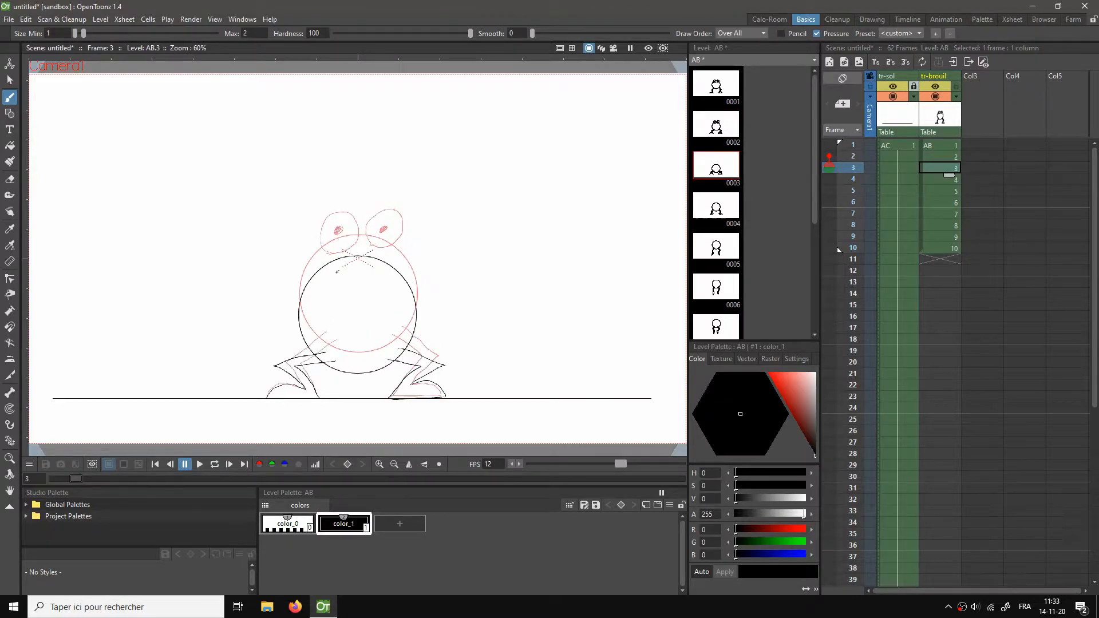
mouse_move(336, 245)
left_mouse_down()
mouse_move(360, 259)
mouse_move(330, 277)
mouse_move(373, 268)
mouse_move(371, 251)
mouse_move(400, 266)
left_mouse_up()
left_click(932, 179)
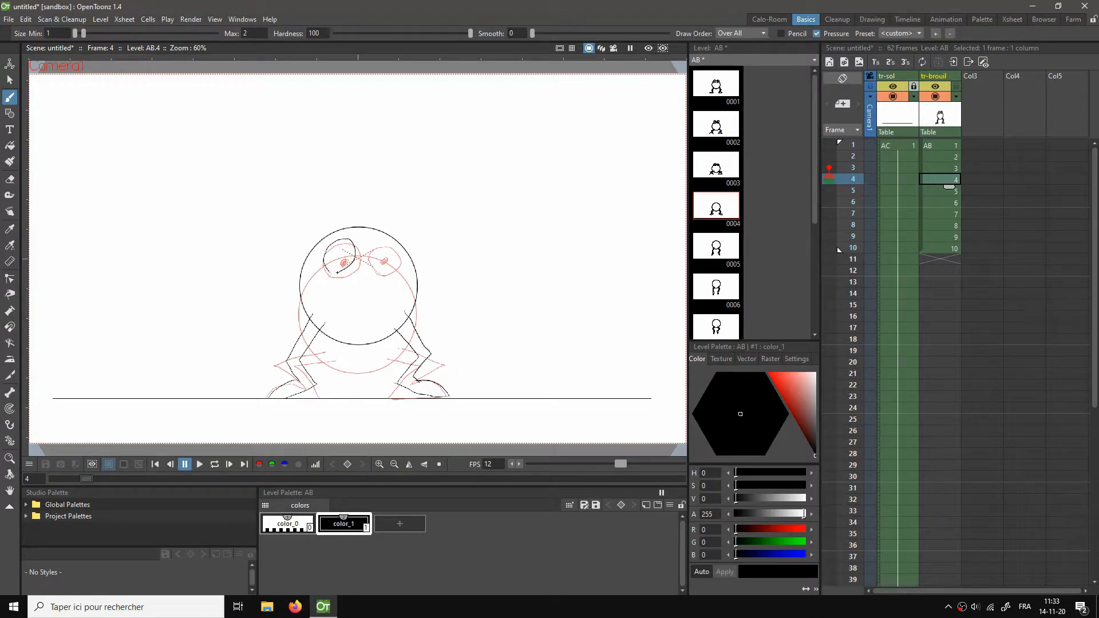
mouse_move(373, 260)
left_mouse_down()
mouse_move(367, 243)
mouse_move(398, 250)
mouse_move(373, 265)
left_mouse_up()
left_click(935, 190)
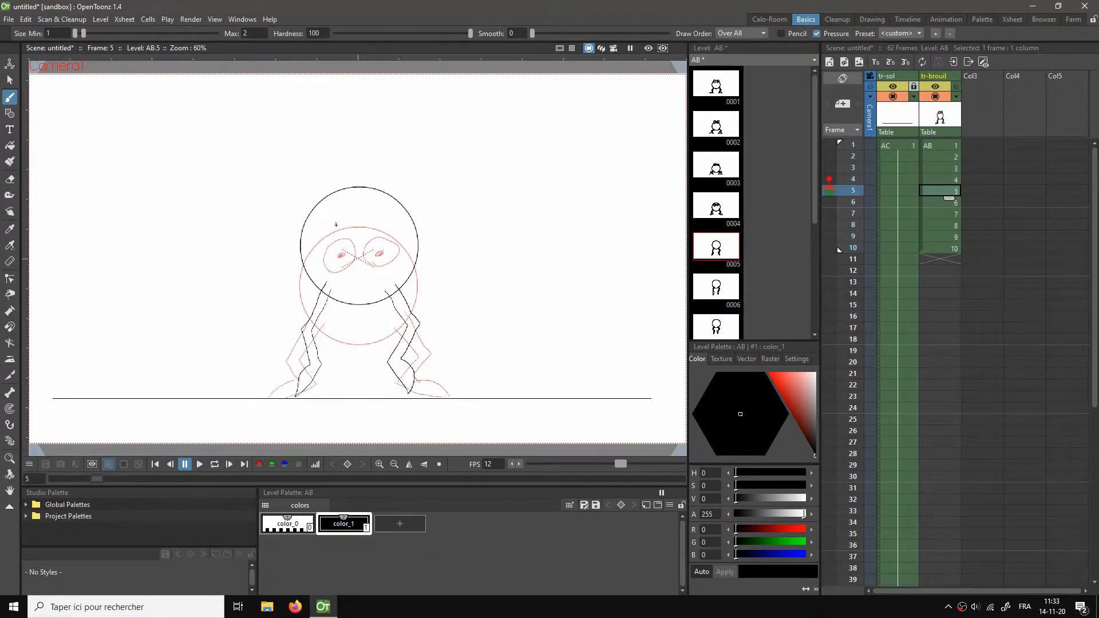
mouse_move(329, 223)
left_mouse_down()
mouse_move(327, 199)
mouse_move(345, 194)
mouse_move(353, 213)
mouse_move(339, 225)
mouse_move(328, 224)
mouse_move(338, 208)
mouse_move(371, 219)
mouse_move(380, 192)
mouse_move(375, 223)
left_mouse_up()
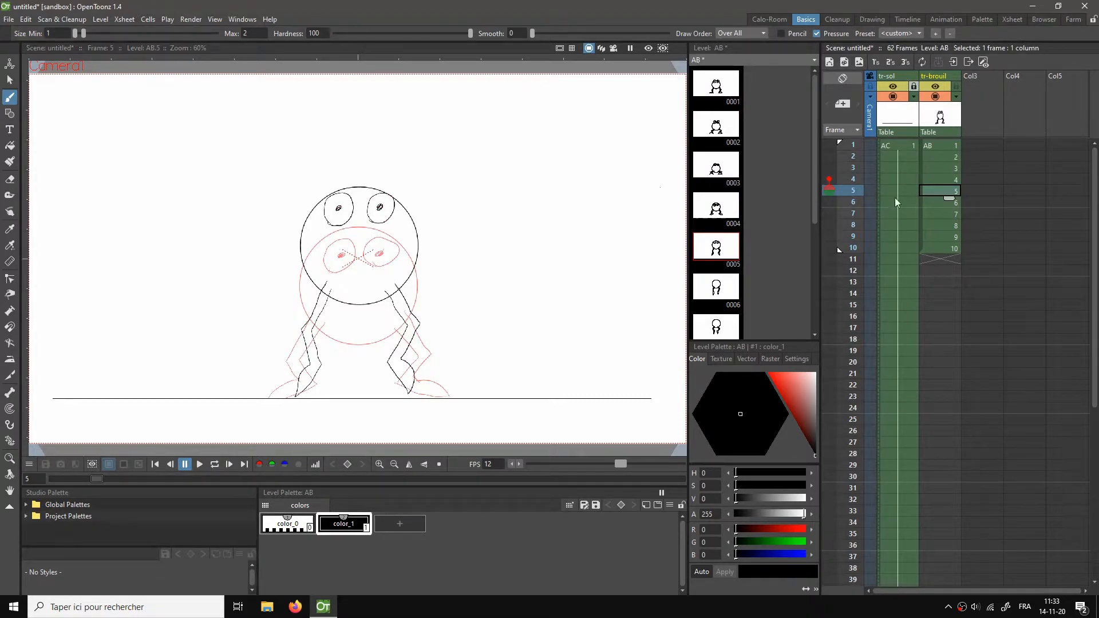
Step: On frame 6, draw both eyes near the body's top edge, erase the body outline inside them and add the pupils
left_click(933, 204)
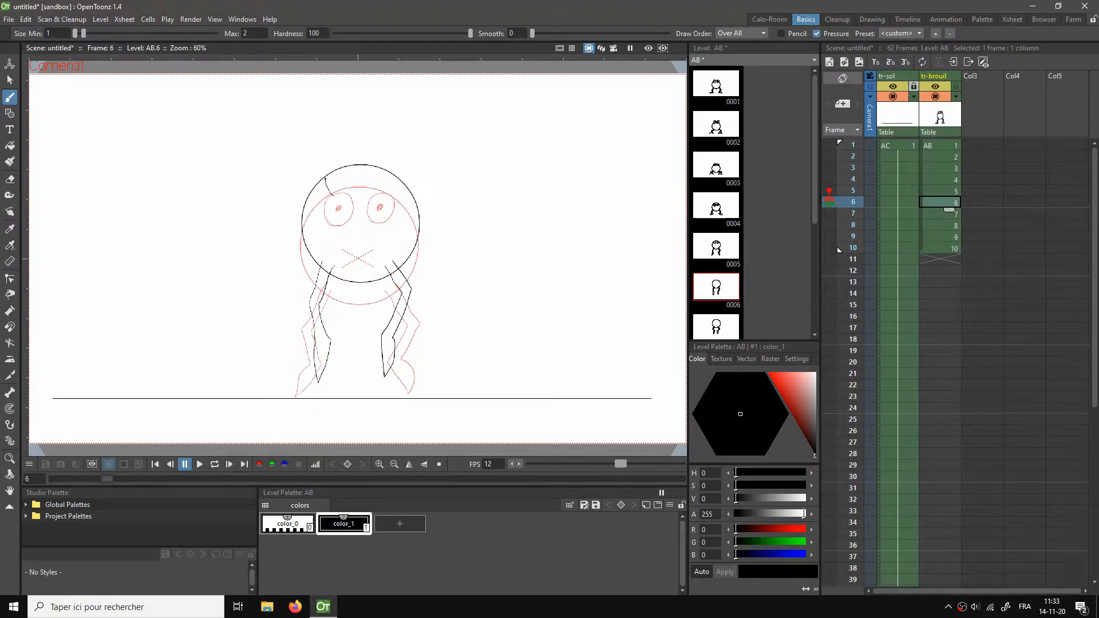
left_click_drag(347, 167, 343, 193)
key("a")
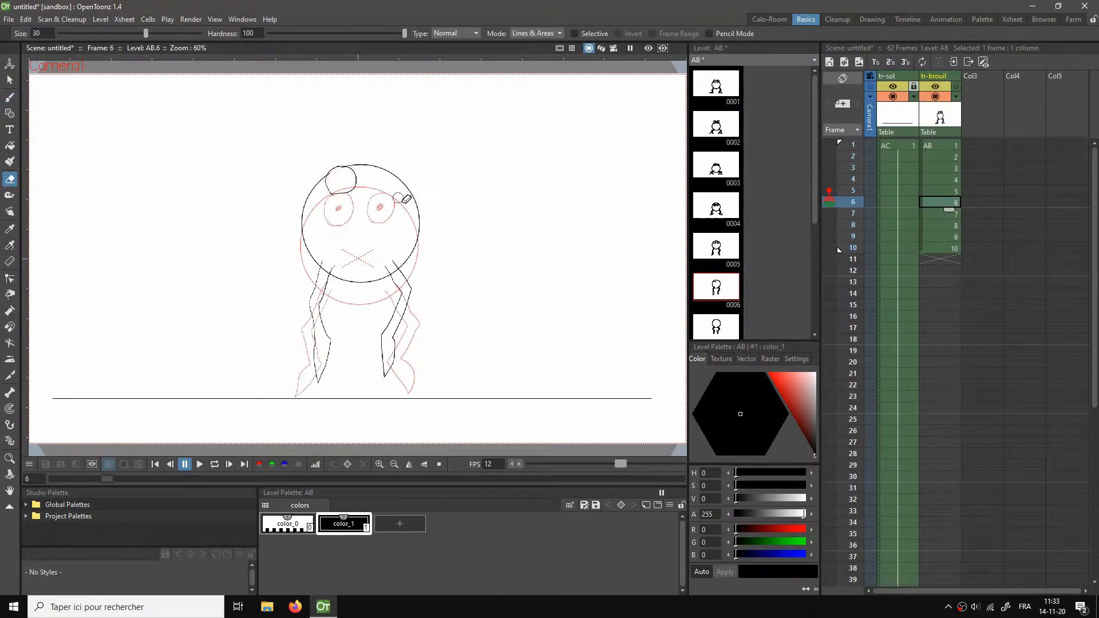
key("b")
left_click_drag(396, 180, 374, 187)
key("a")
key("b")
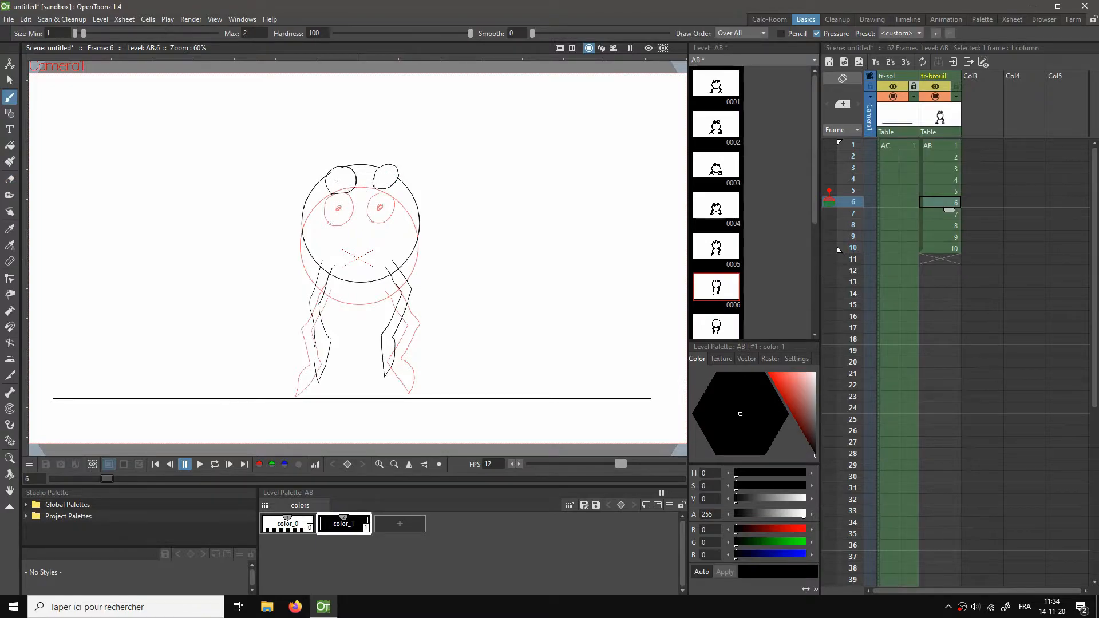
left_click_drag(340, 178, 341, 179)
Step: Draw the eyes straddling the body's top edge on frame 7, erase the body line inside them and add pupils
left_click(933, 213)
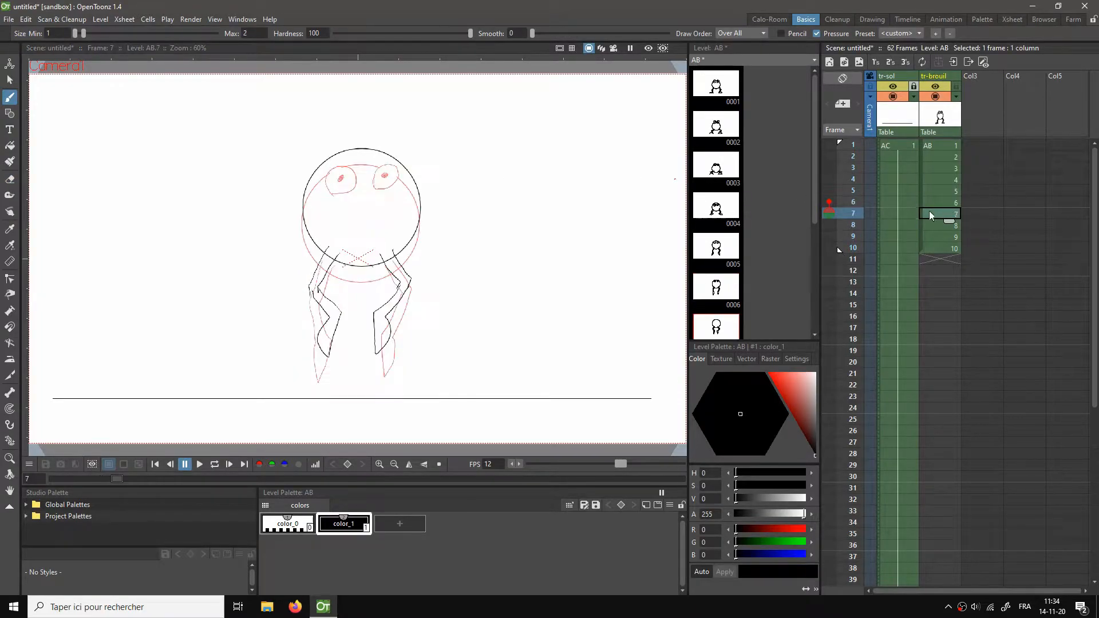
mouse_move(329, 171)
left_mouse_down()
mouse_move(324, 148)
mouse_move(345, 141)
mouse_move(354, 154)
mouse_move(327, 169)
left_mouse_up()
left_click_drag(385, 142, 383, 166)
key("a")
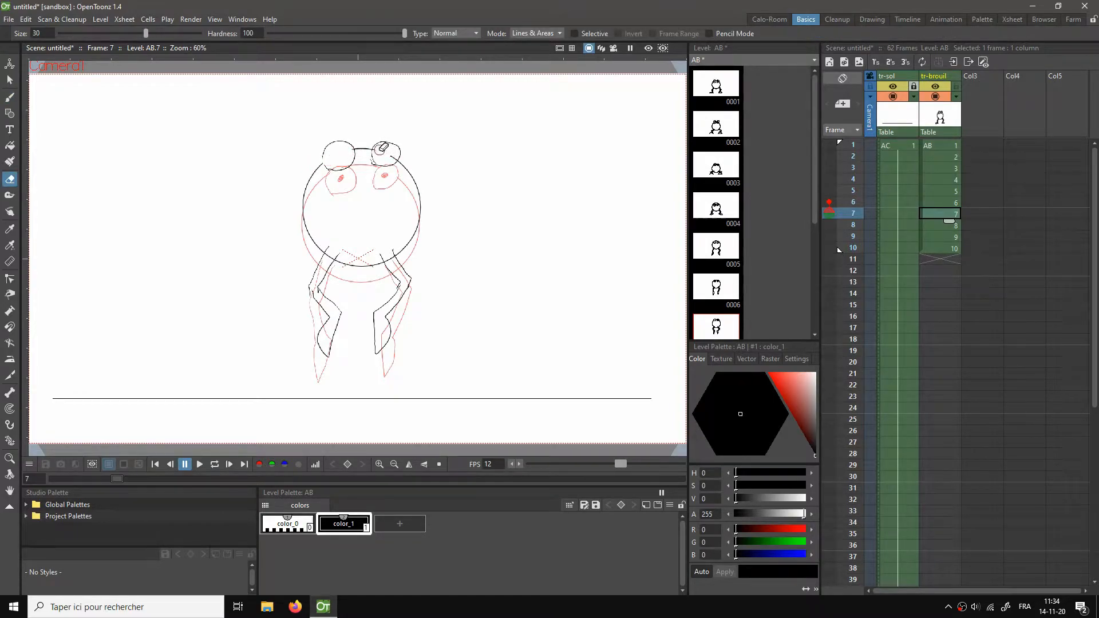
key("b")
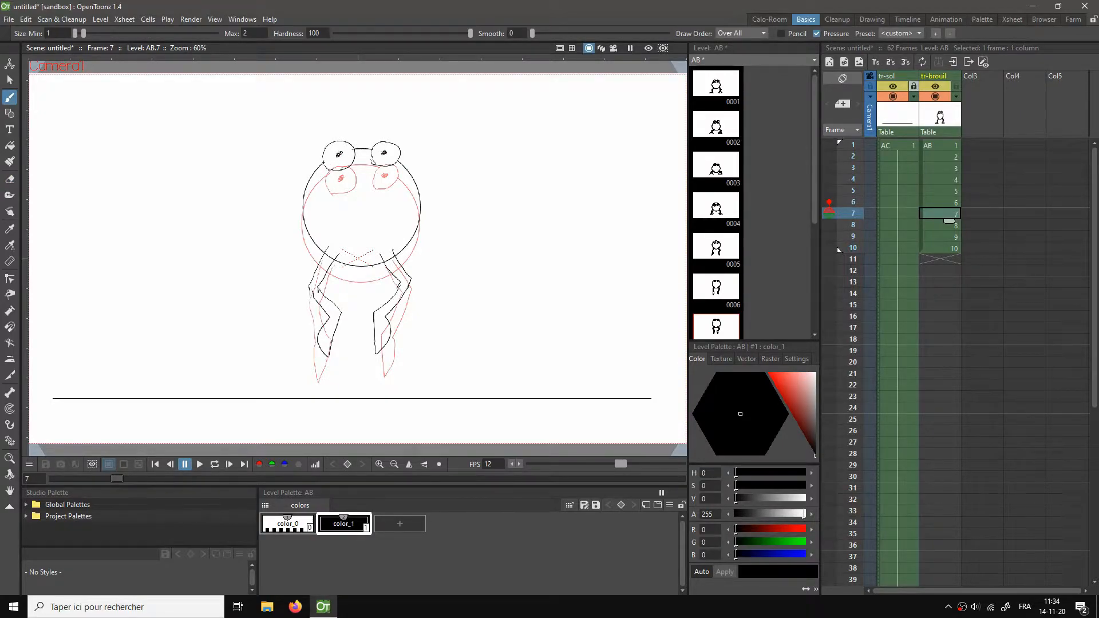
Step: On frame 8, draw two wide oval eyes on top of the body, clean out the overlapping outline and fill in the pupils
left_click(932, 223)
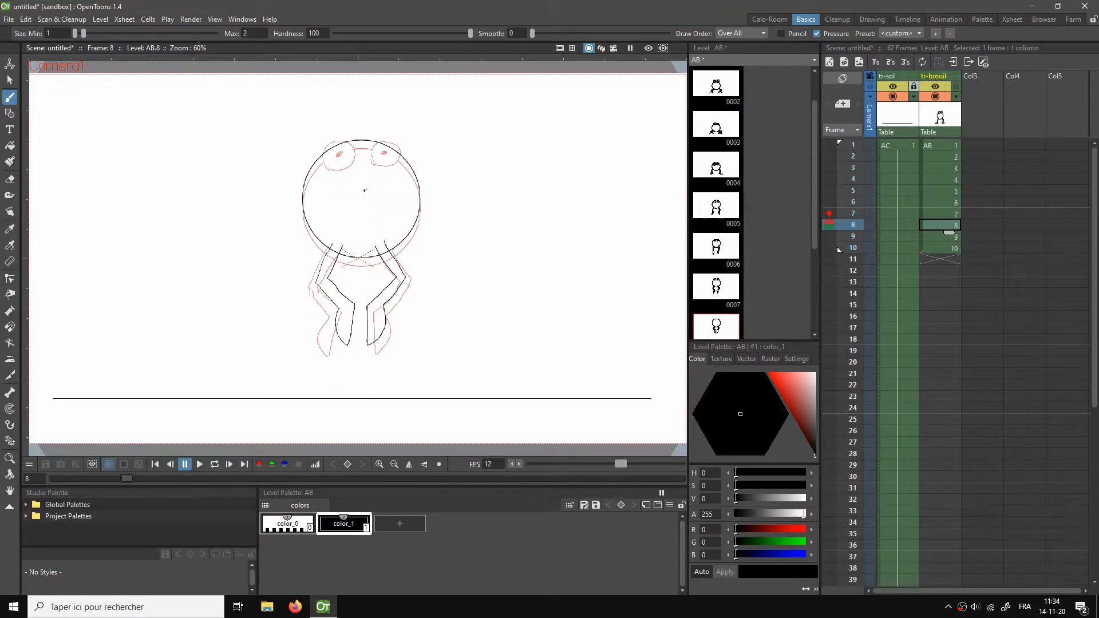
mouse_move(325, 157)
left_mouse_down()
mouse_move(350, 133)
mouse_move(357, 148)
mouse_move(343, 161)
mouse_move(330, 159)
mouse_move(403, 137)
mouse_move(399, 156)
mouse_move(375, 156)
left_mouse_up()
key("a")
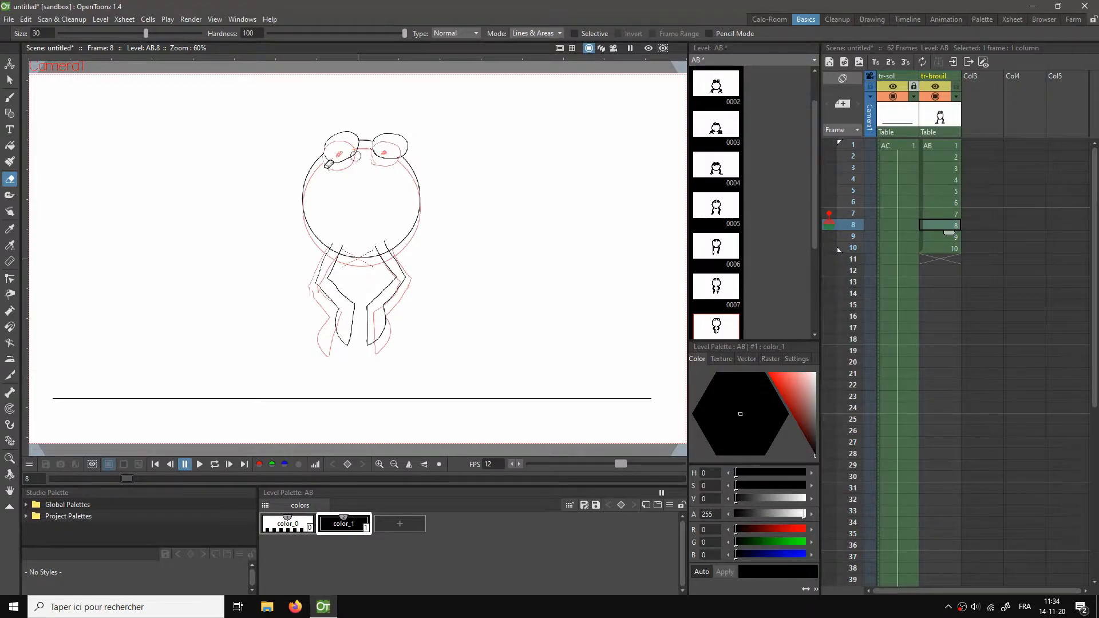
key("b")
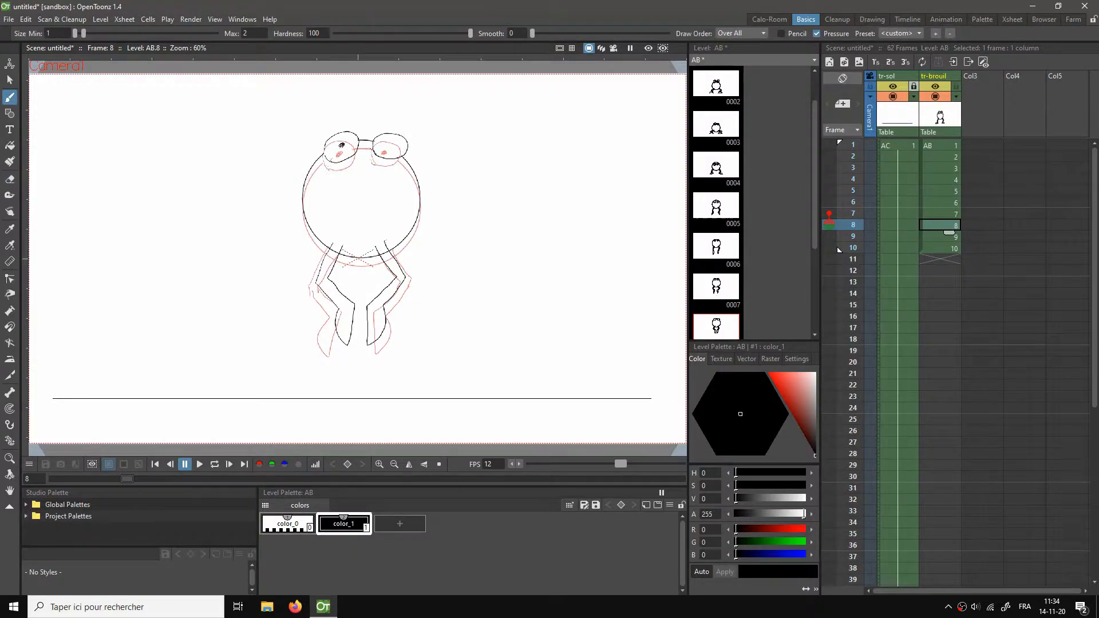
left_click_drag(389, 145, 391, 145)
Step: Draw the two eyes on frame 9 slightly above frame 8's, erasing the body outline within each and adding its pupil
left_click(936, 236)
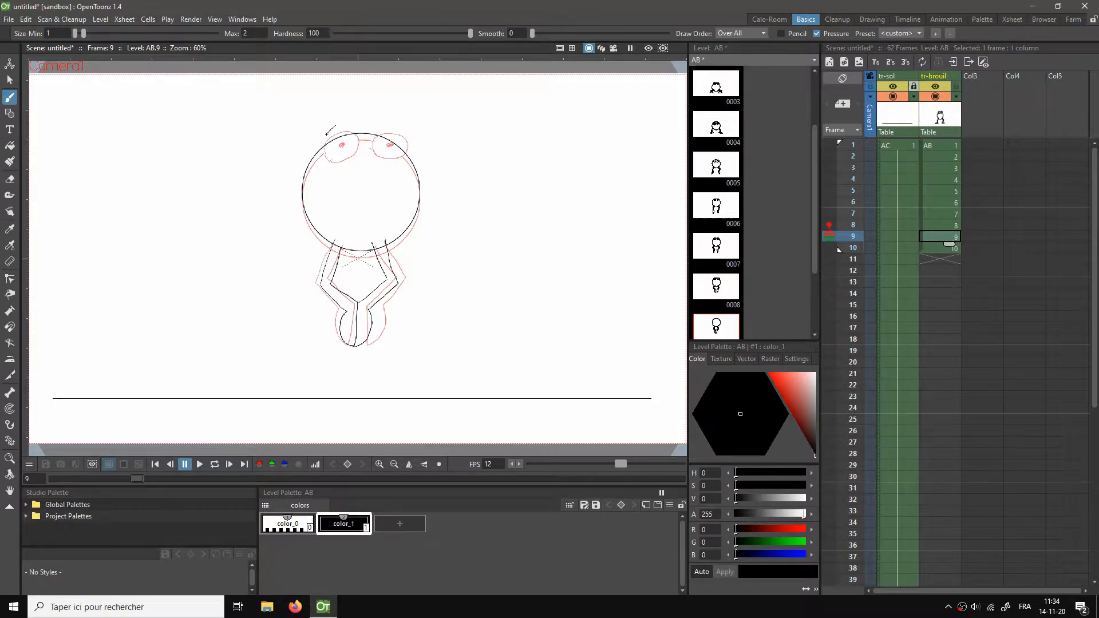
mouse_move(334, 155)
left_mouse_down()
mouse_move(357, 136)
mouse_move(337, 125)
left_mouse_up()
key("e")
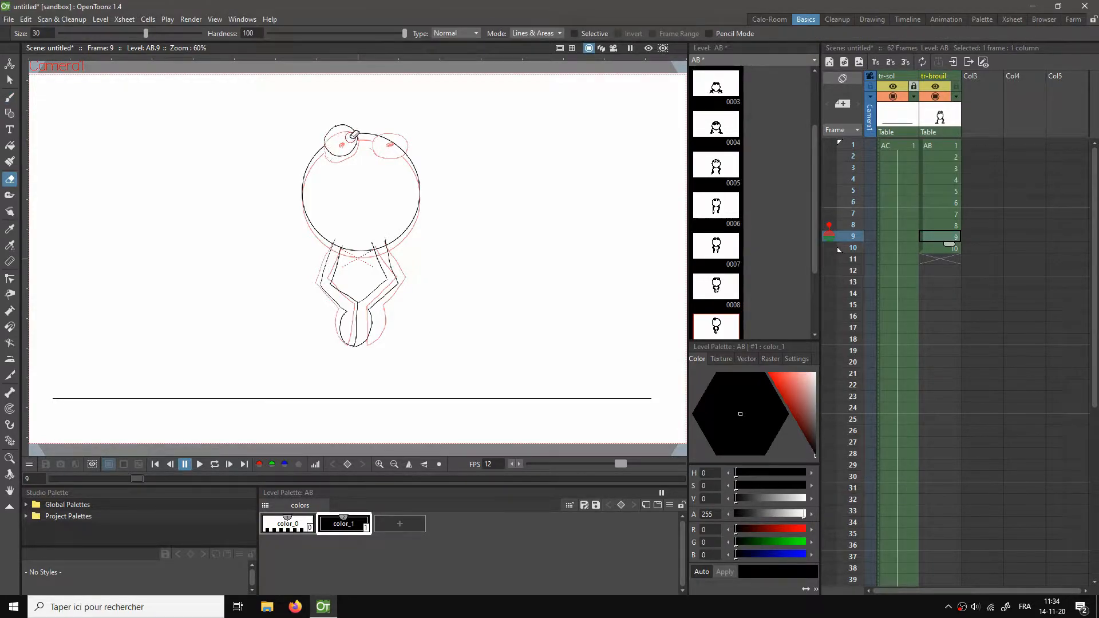
key("b")
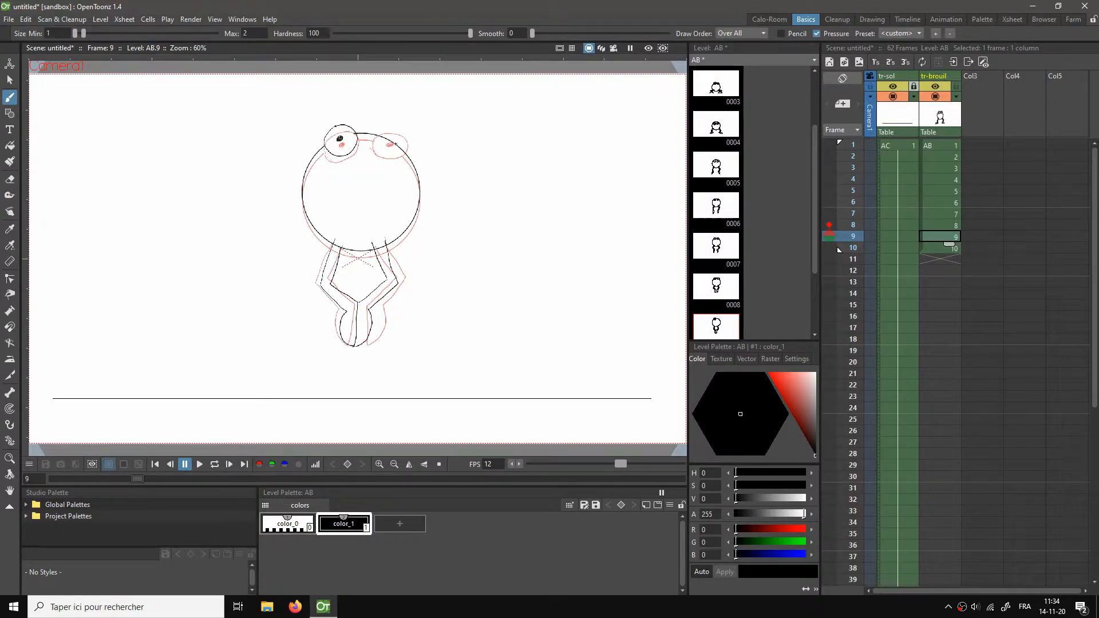
mouse_move(375, 148)
left_mouse_down()
mouse_move(406, 142)
mouse_move(391, 126)
left_mouse_up()
key("a")
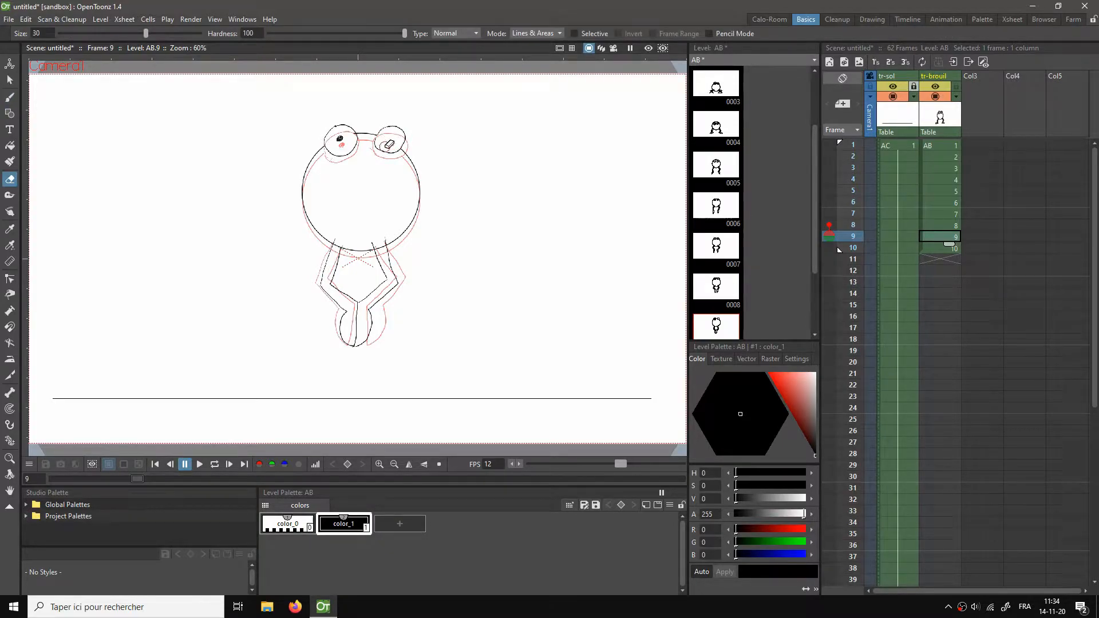
key("b")
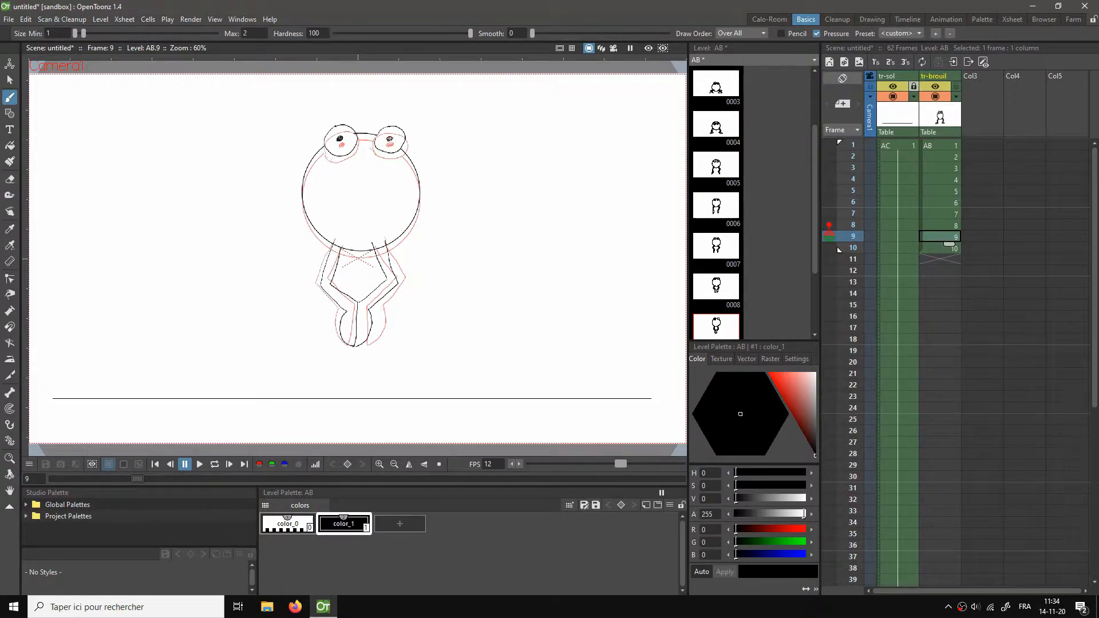
Step: Draw the eyes on frame 10 at the jump's highest point, erase the overlapping body outline and add the pupils
key("Down")
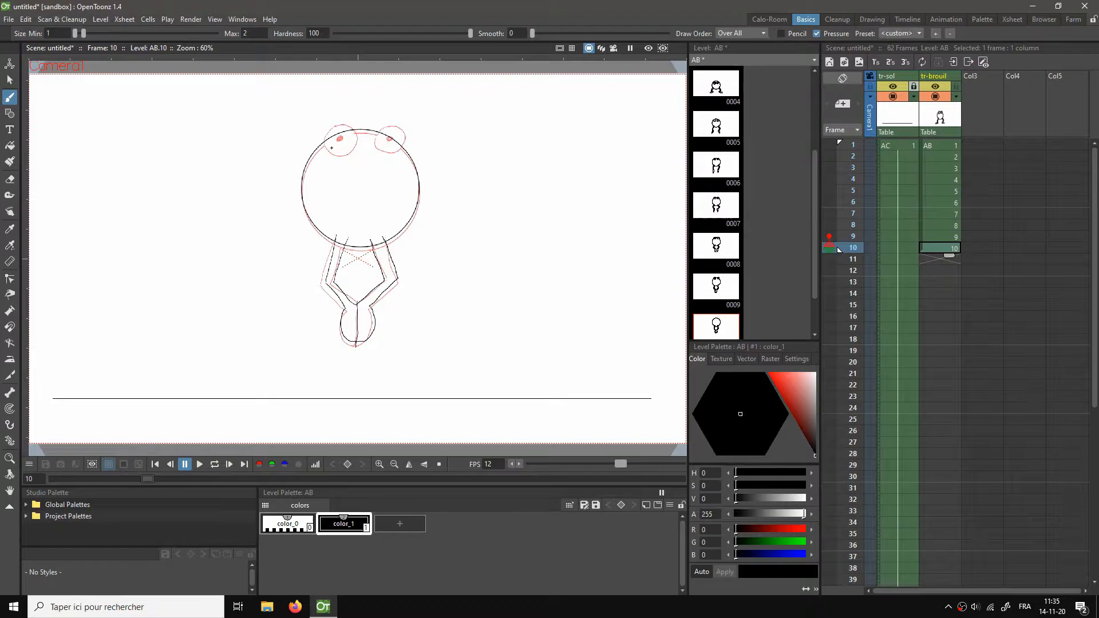
mouse_move(329, 147)
left_mouse_down()
mouse_move(338, 119)
mouse_move(358, 139)
mouse_move(331, 147)
mouse_move(381, 120)
mouse_move(400, 143)
mouse_move(384, 137)
left_mouse_up()
key("a")
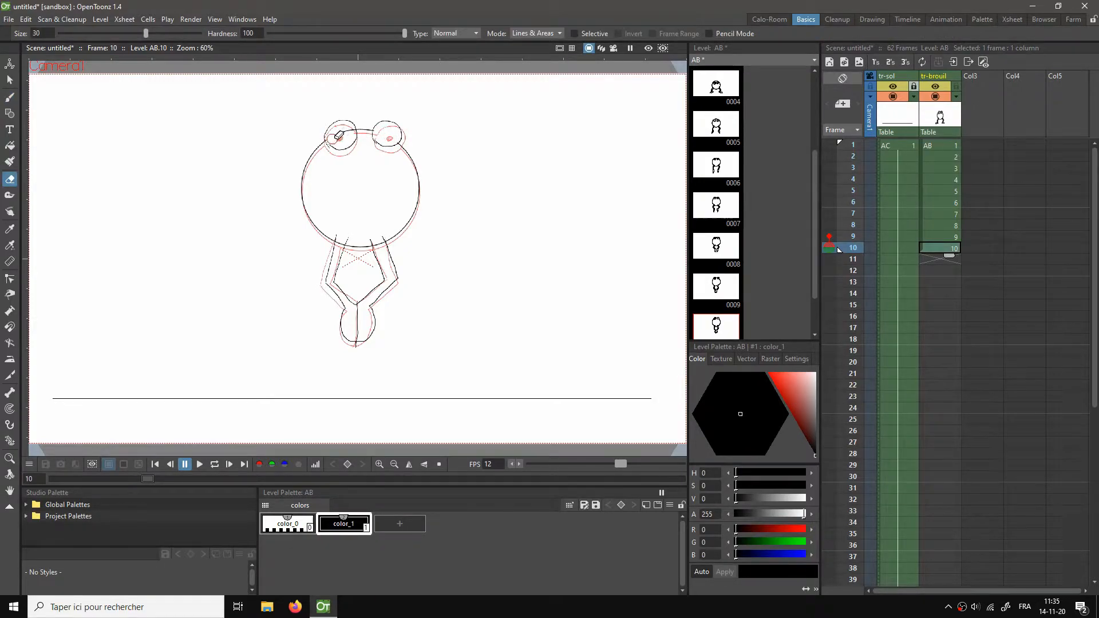
key("b")
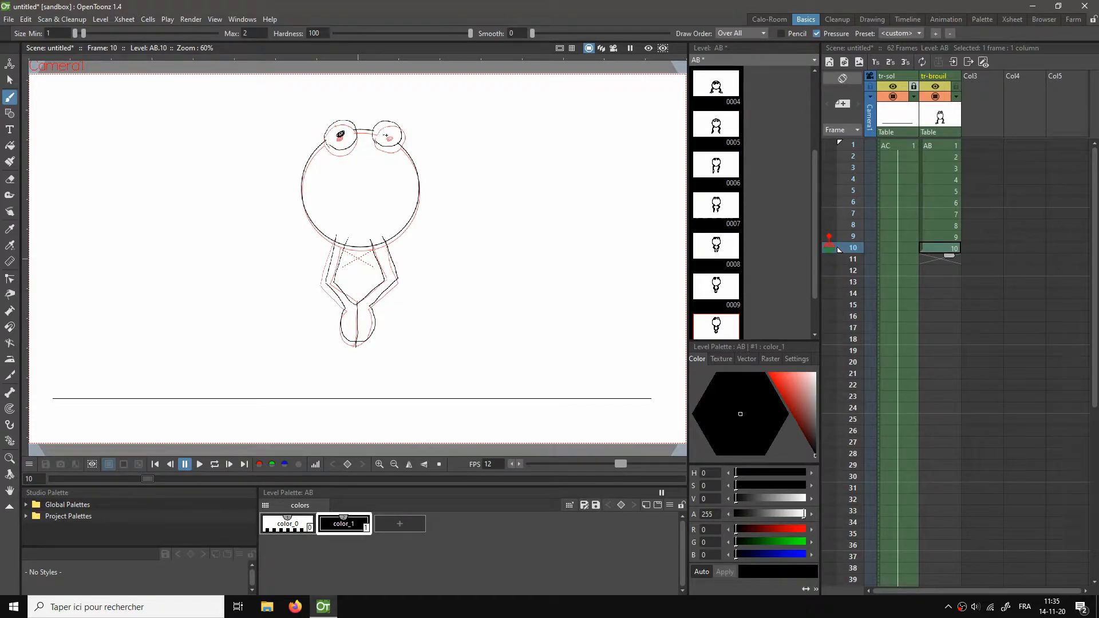
Step: Loop the playback of the ten frames to check the eye movement
key("l")
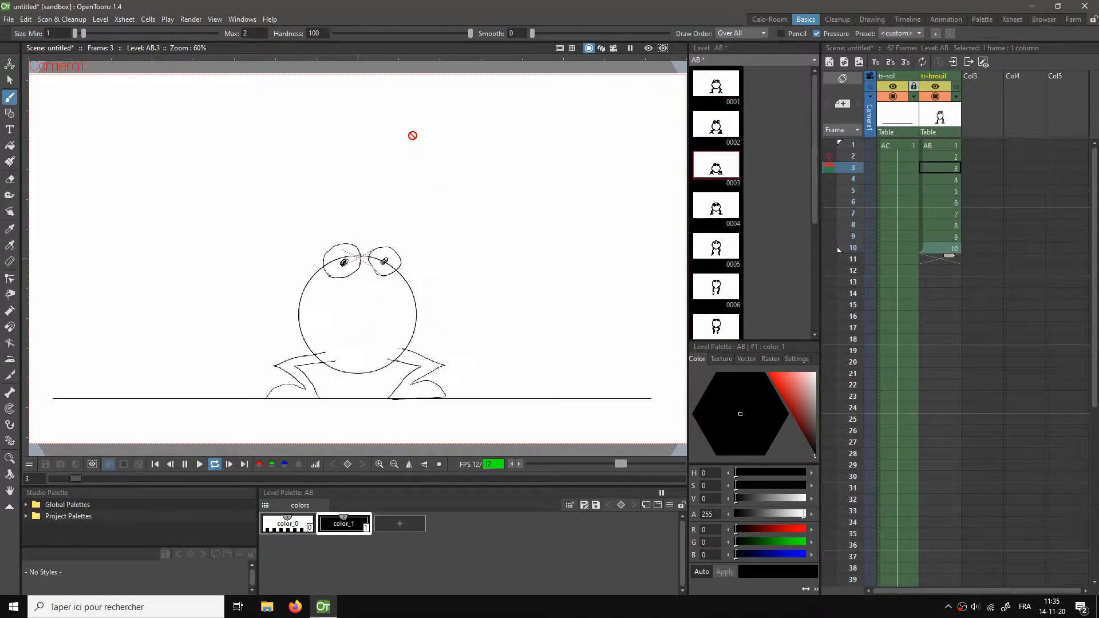
key("l")
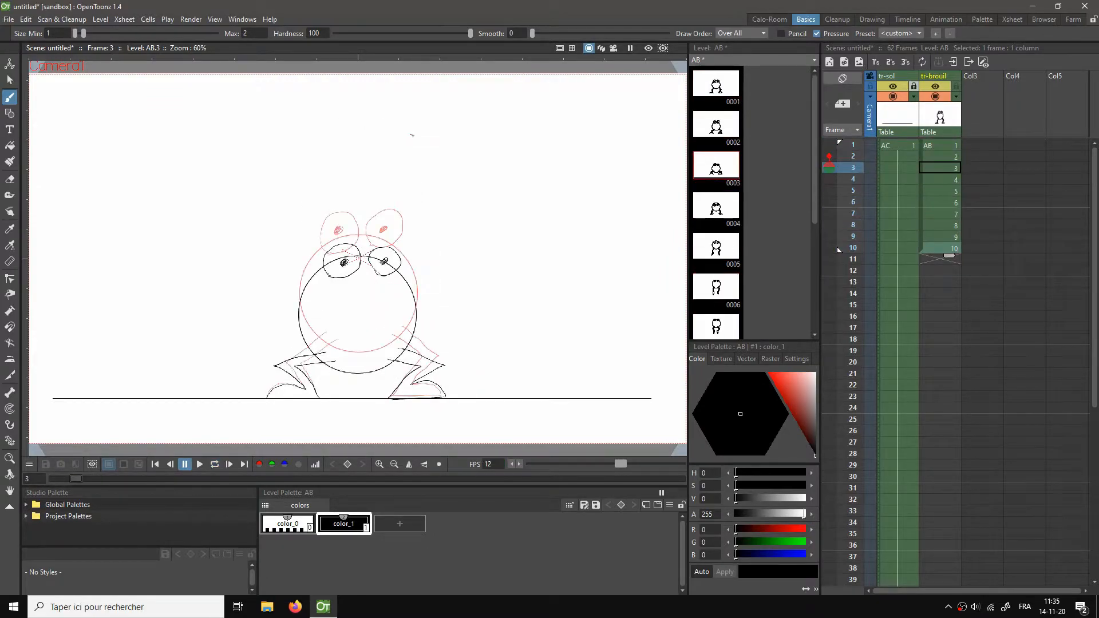
Step: Remove the previous-frame onion skin at frame 10 and compare frames 9 and 10 without it
left_click(940, 246)
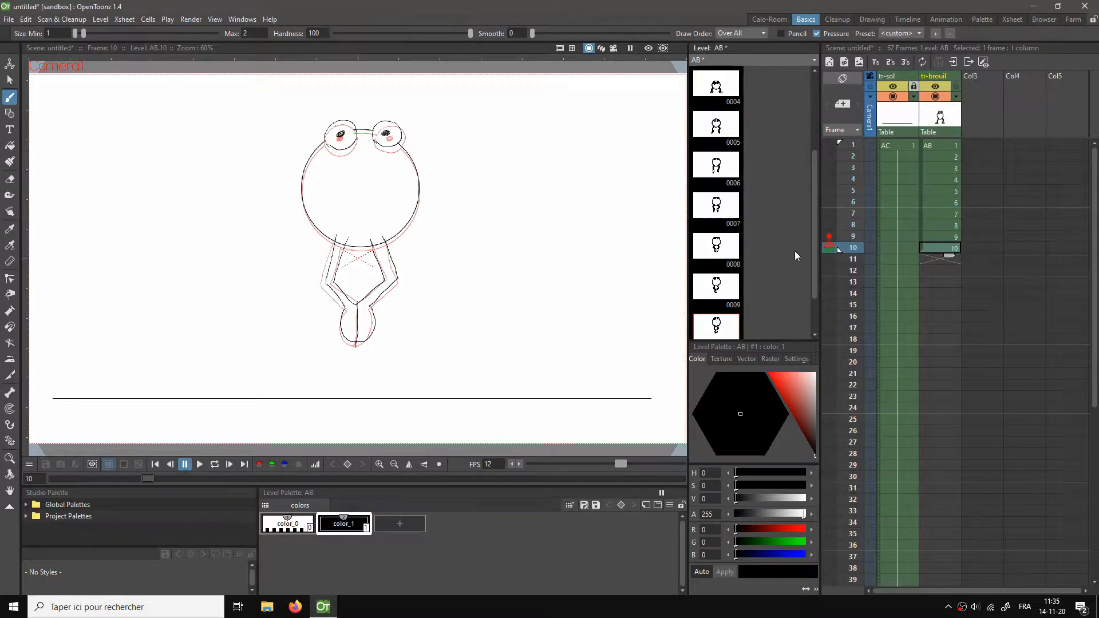
left_click_drag(830, 237, 829, 248)
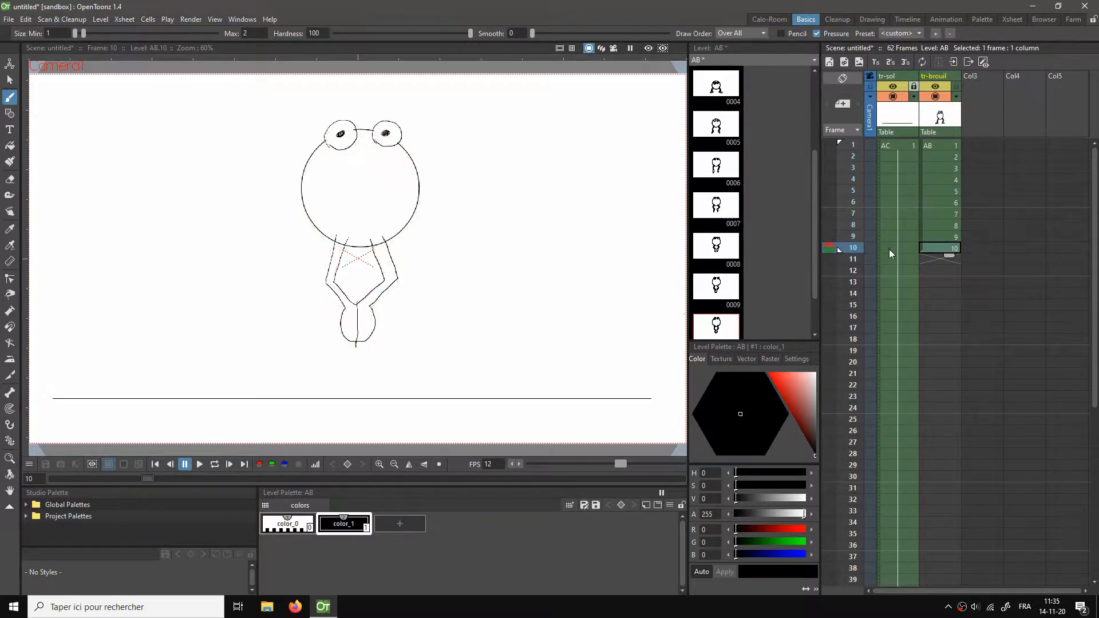
left_click(931, 237)
left_click(930, 248)
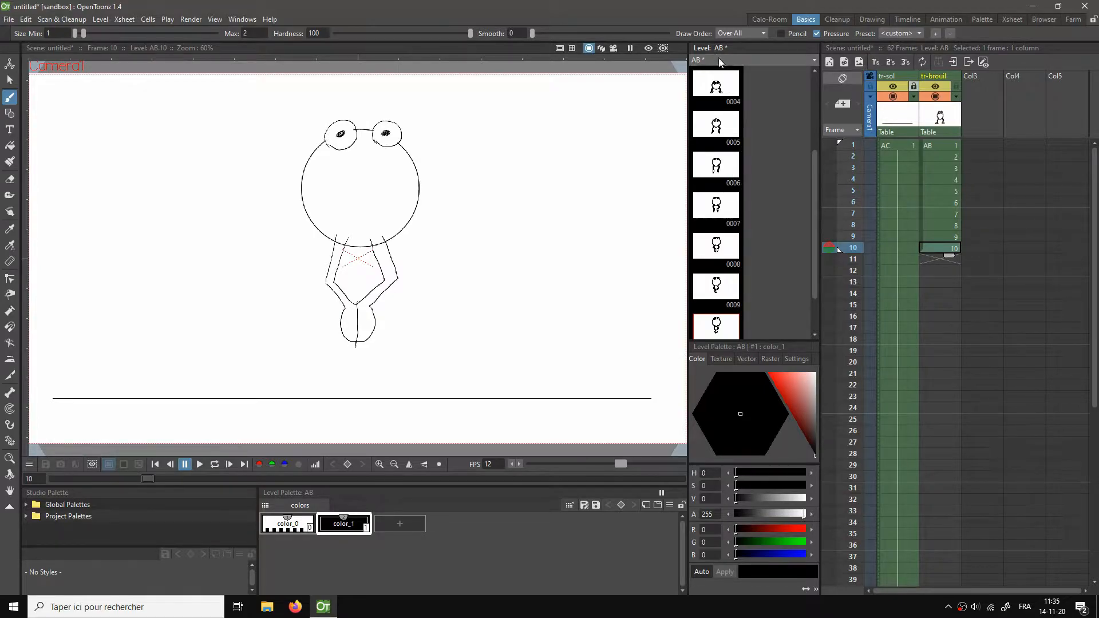
Step: Reuse drawing 9 from the level strip by placing it at frame 11 of the tr-brouil column to start the descent
left_click(737, 168)
left_click(735, 208)
left_click(720, 249)
left_click(717, 281)
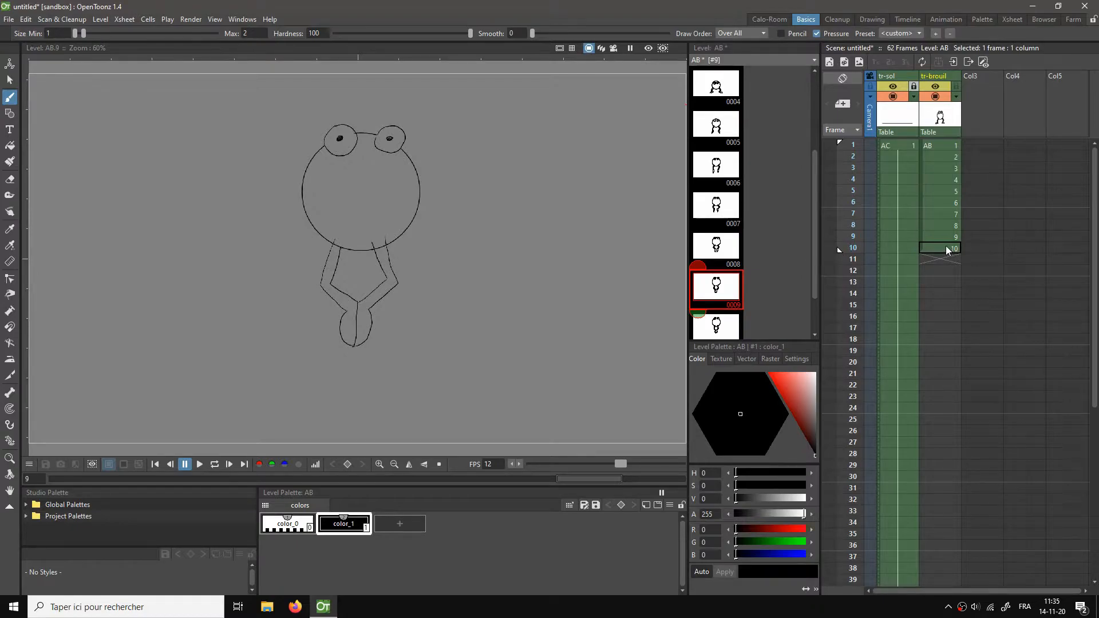
scroll(727, 290, "down", 1)
left_click(720, 287)
left_click(717, 259)
left_click_drag(721, 252, 929, 261)
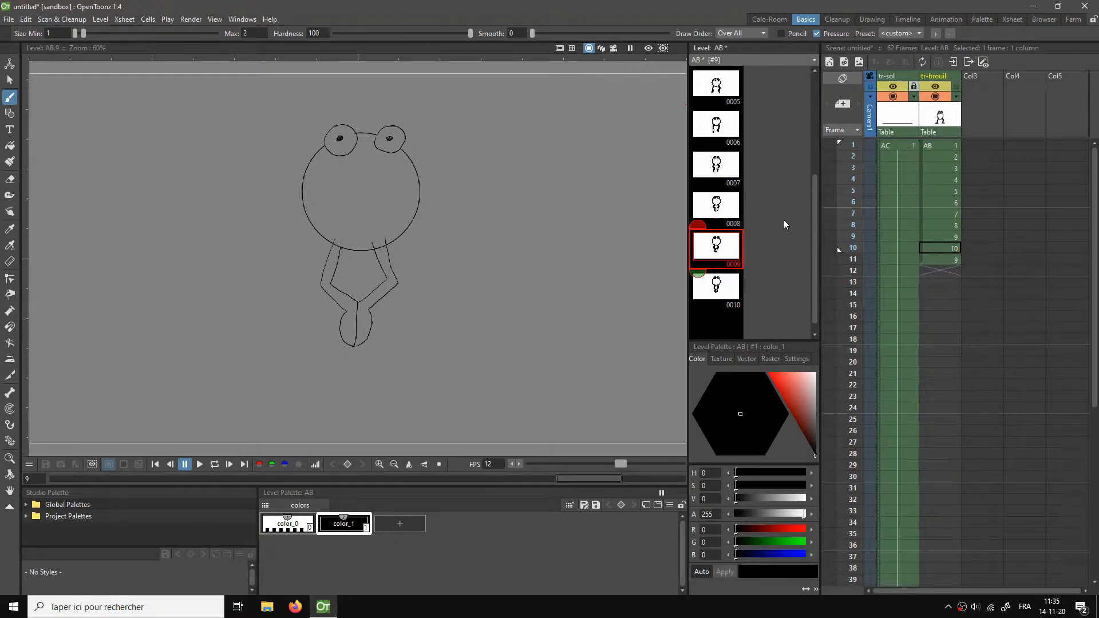
Step: Place existing drawings 8, 7 and 6 at frames 12, 13 and 14 of the tr-brouil column
left_click(716, 205)
left_click_drag(716, 209, 936, 273)
left_click(716, 166)
left_click_drag(716, 166, 923, 281)
left_click(724, 131)
left_click_drag(724, 131, 926, 295)
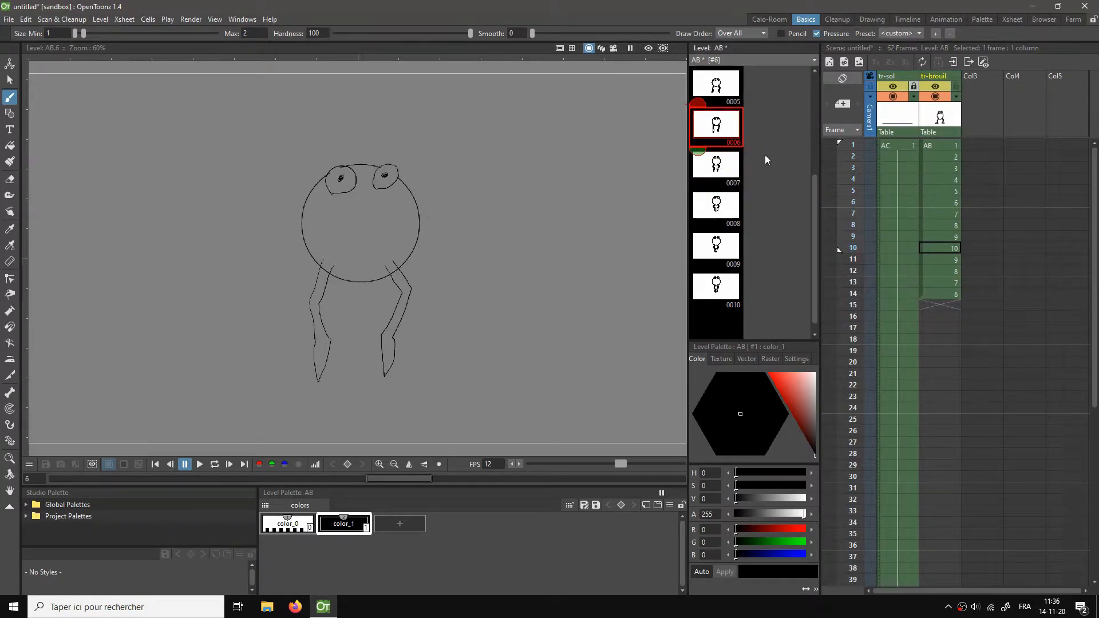
Step: Continue the reversed sequence with drawings 5, 4 and 3 at frames 15, 16 and 17 of the tr-brouil column
scroll(754, 188, "up", 4)
left_click(723, 248)
left_click_drag(722, 248, 930, 307)
left_click(724, 211)
left_click_drag(724, 212, 925, 313)
left_click(731, 169)
left_click_drag(731, 169, 925, 329)
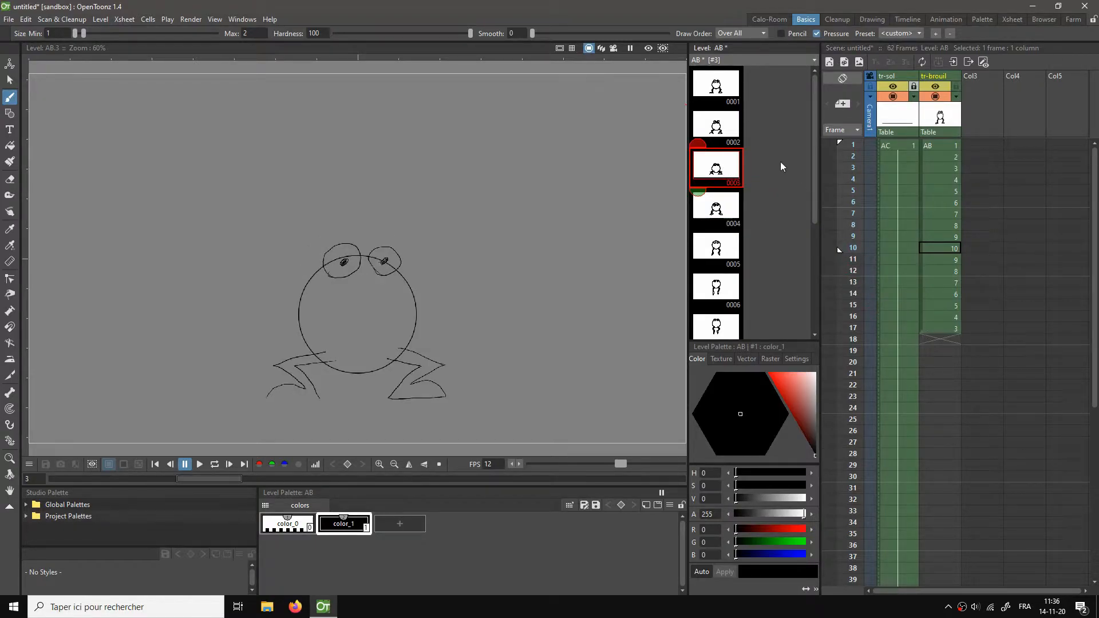
Step: Finish the reversed sequence by placing drawing 2 at frame 18 and drawing 1 at frame 19
left_click(716, 121)
left_click_drag(716, 134, 926, 338)
left_click(726, 95)
left_click_drag(726, 95, 926, 351)
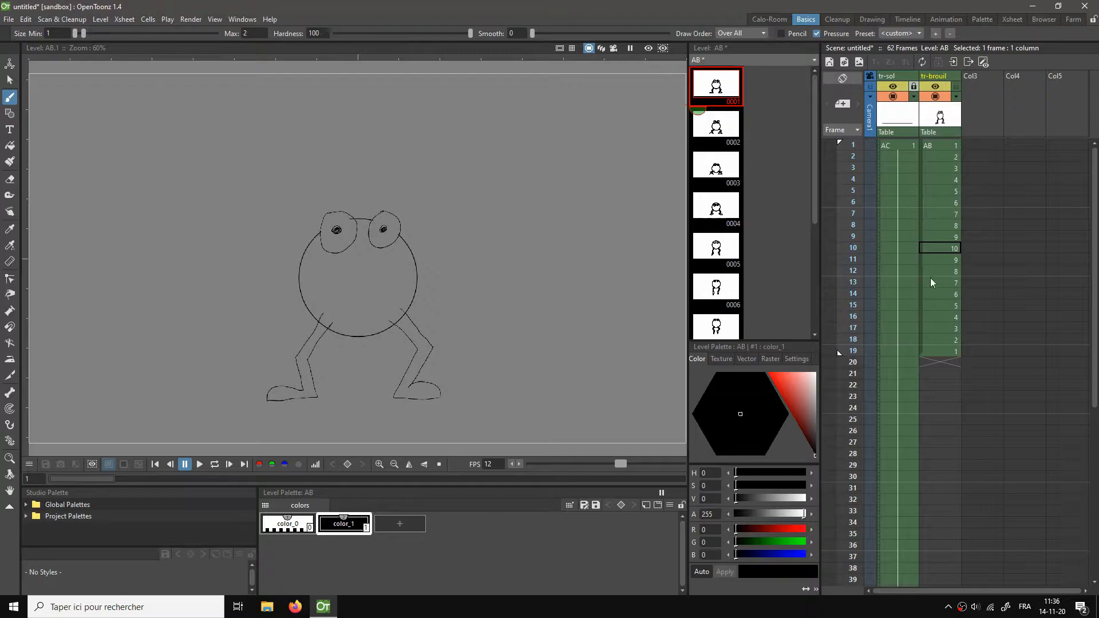
Step: Loop the playback of the full up-and-down jump from frame 1, then stop at frame 19
left_click(941, 147)
key("l")
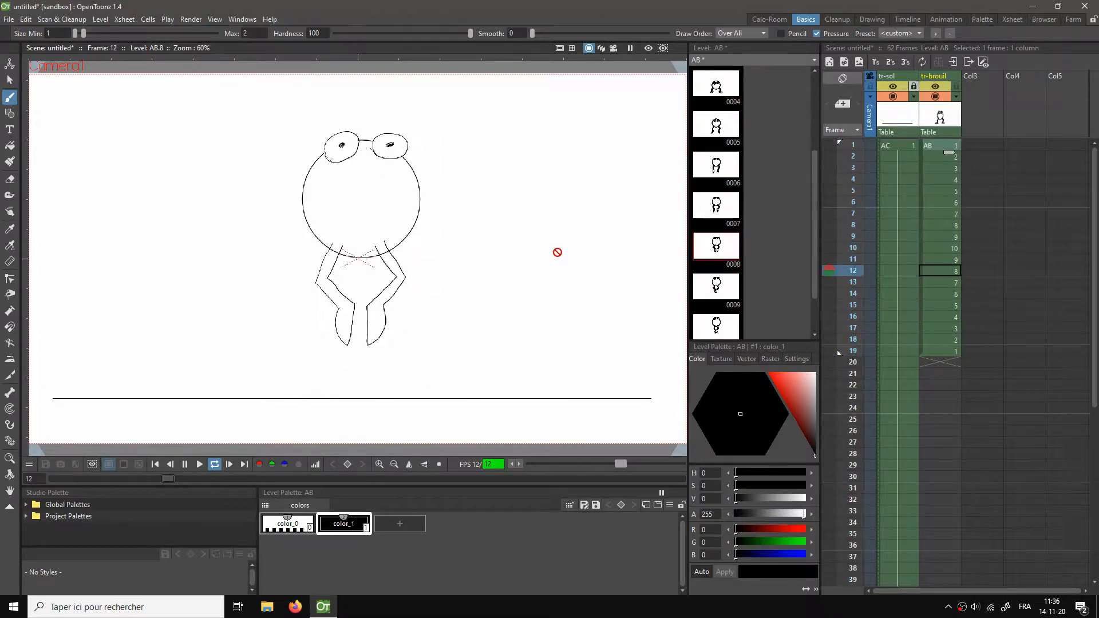
left_click(923, 350)
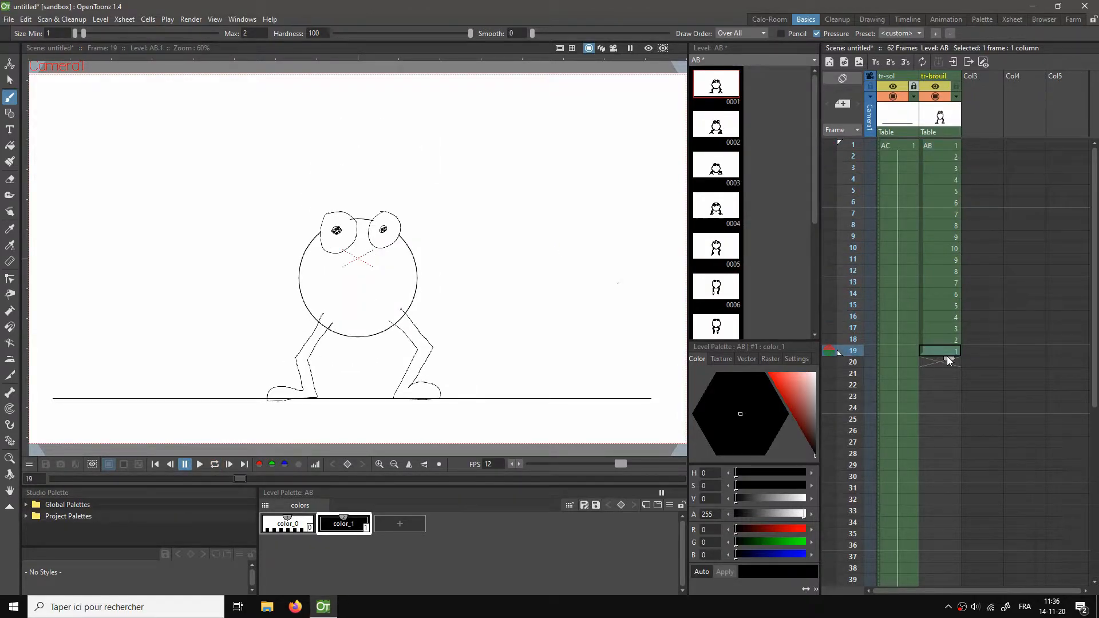
Step: Extend the last drawing of the tr-brouil column through frame 24 and delete the tr-sol cells from frame 25 to 62
left_click_drag(949, 406, 949, 406)
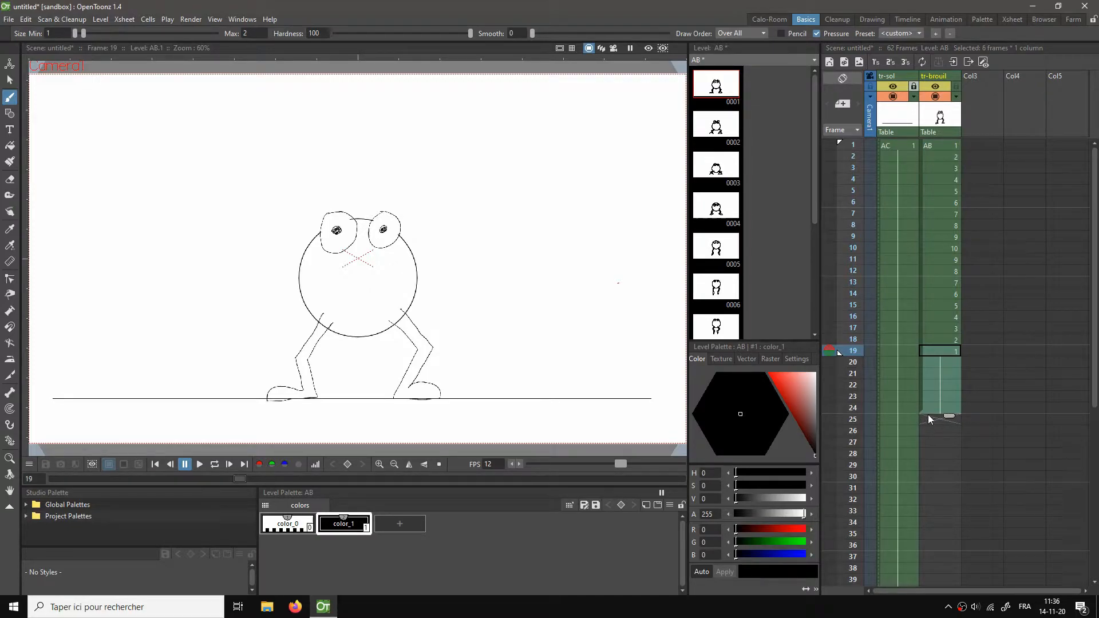
left_click(905, 422)
scroll(906, 397, "down", 3)
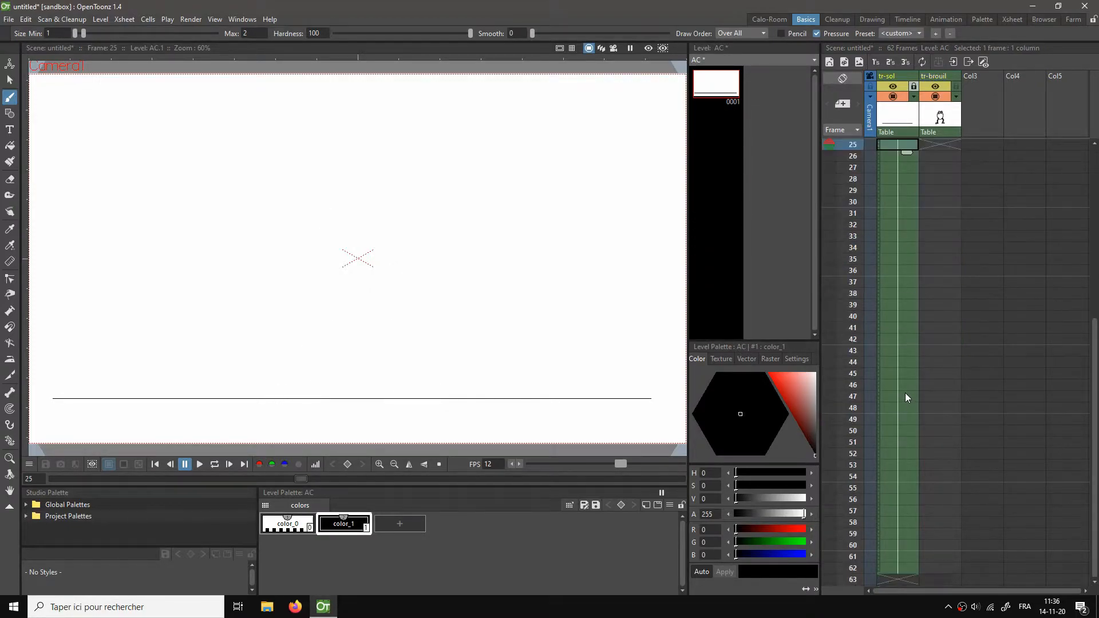
scroll(902, 563, "down", 1)
left_click(899, 568, "shift")
scroll(915, 385, "up", 4)
right_click(903, 450)
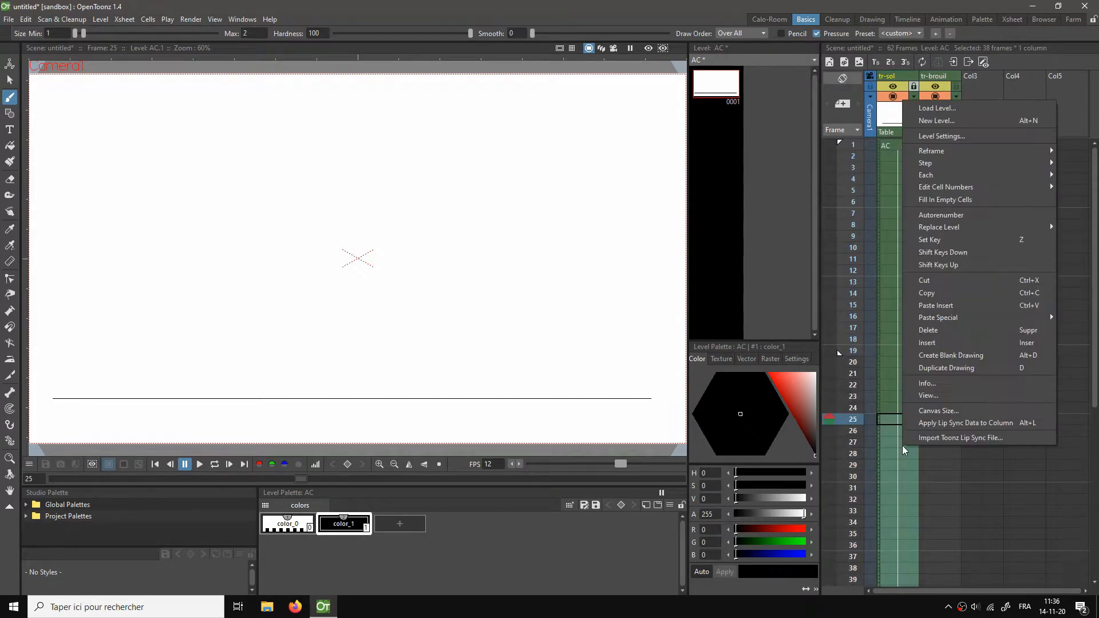
left_click(929, 330)
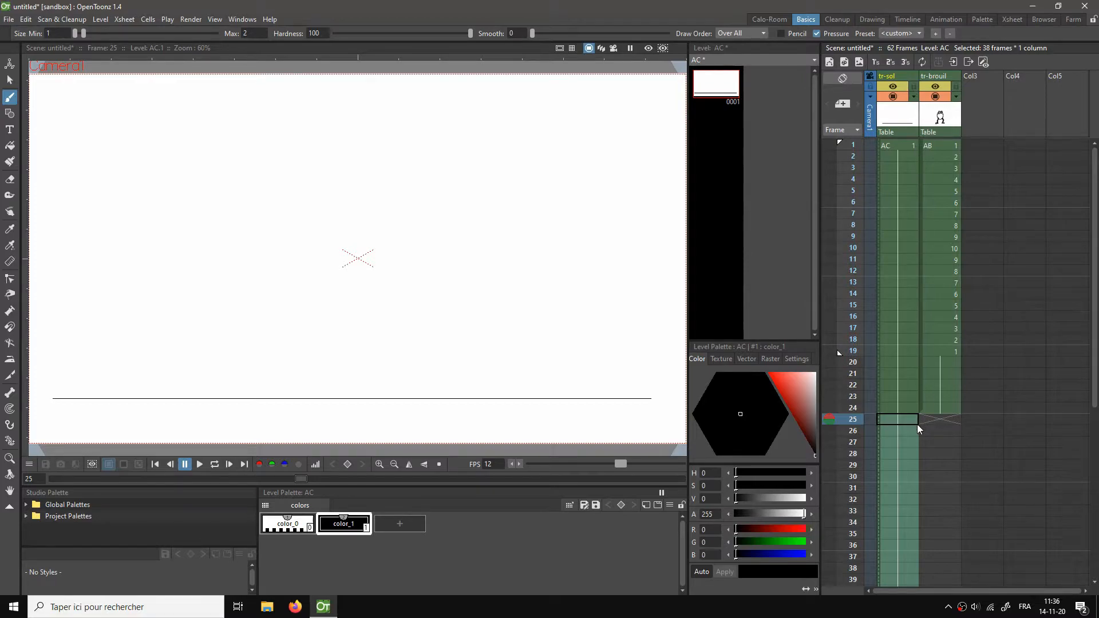
key("Delete")
Step: Loop the playback of the 24-frame jump from frame 1, then stop and return to the first frame
left_click(939, 147)
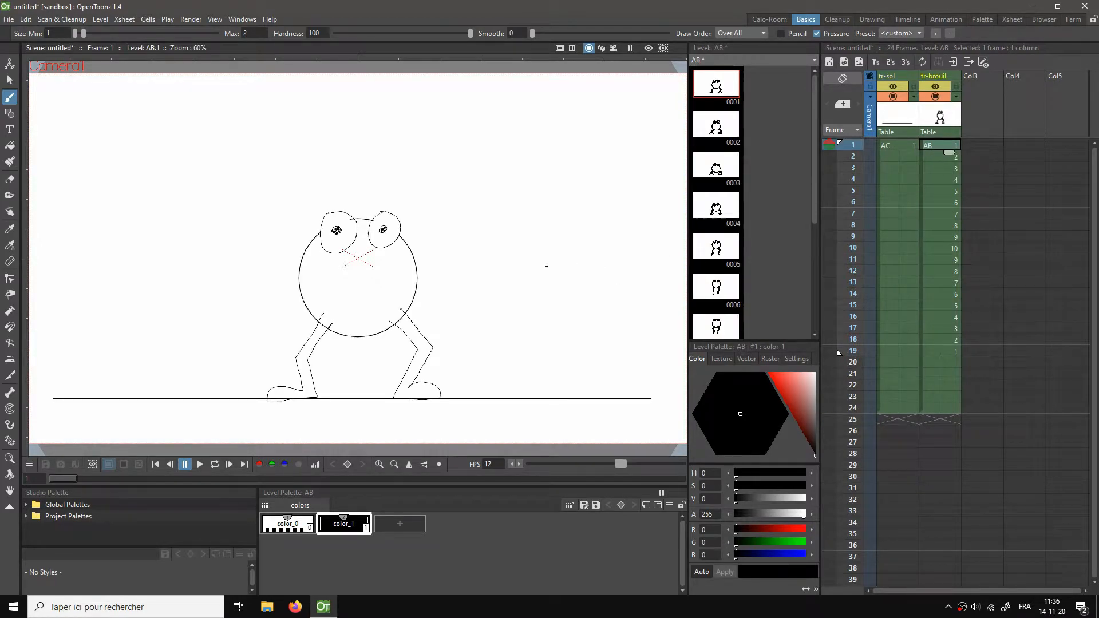
key("l")
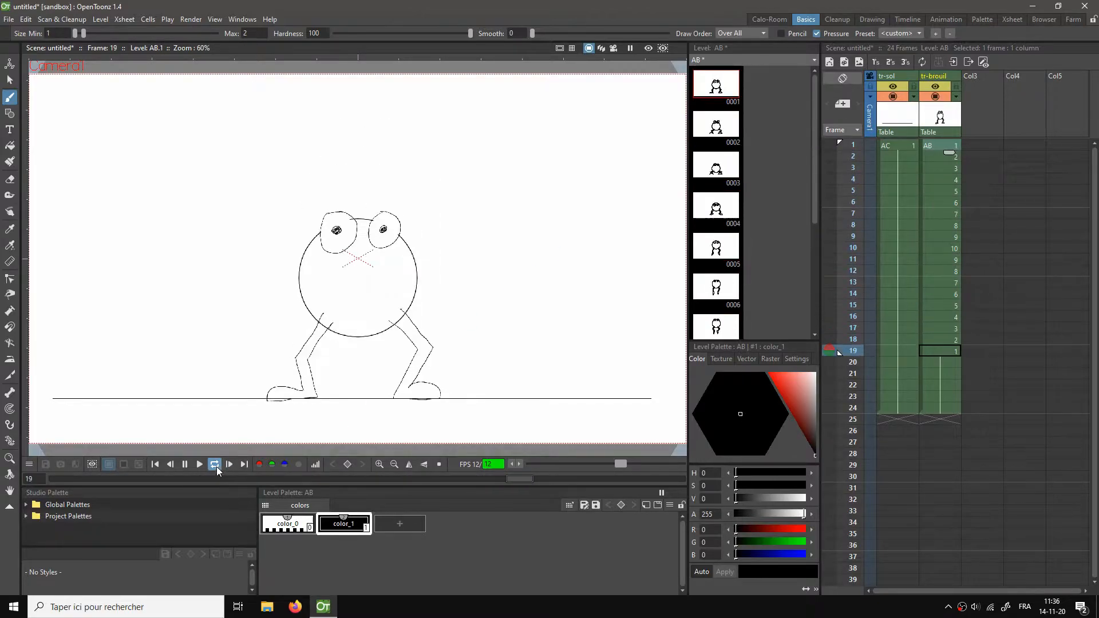
left_click(185, 464)
left_click(158, 465)
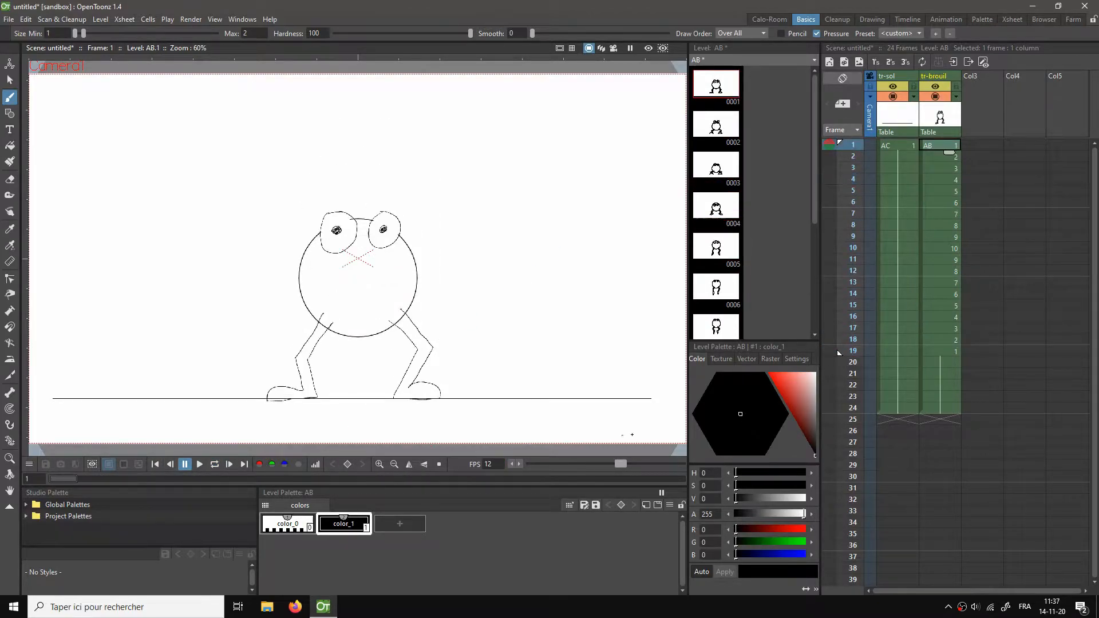
Step: Set the playback rate to 24 FPS and loop the jump to check its speed, then stop it
double_click(492, 464)
type("24")
key("Return")
key("l")
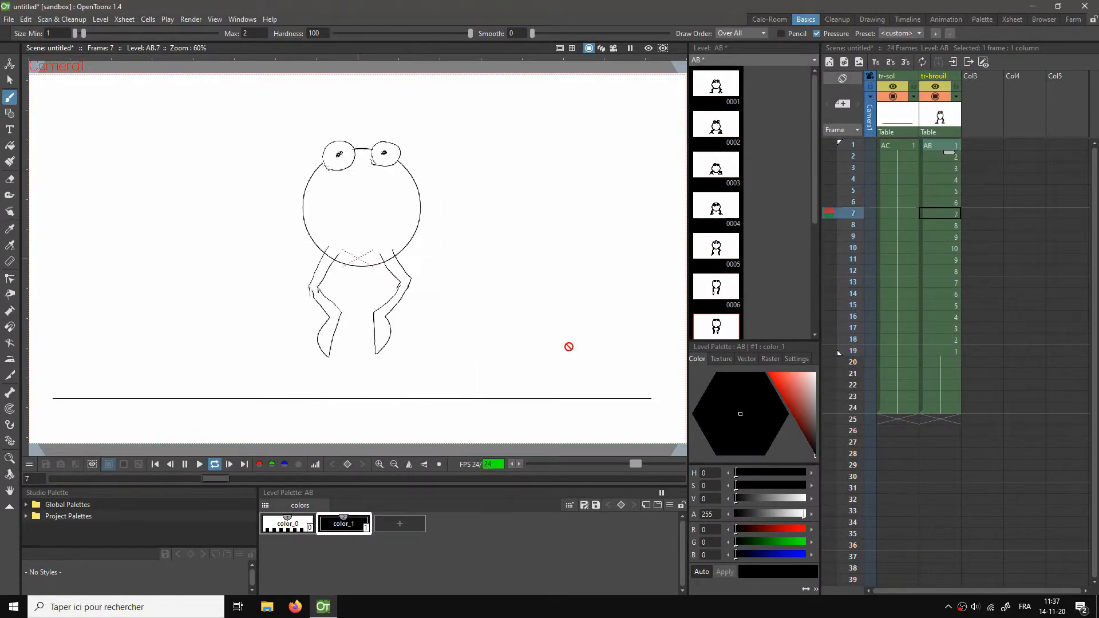
key("l")
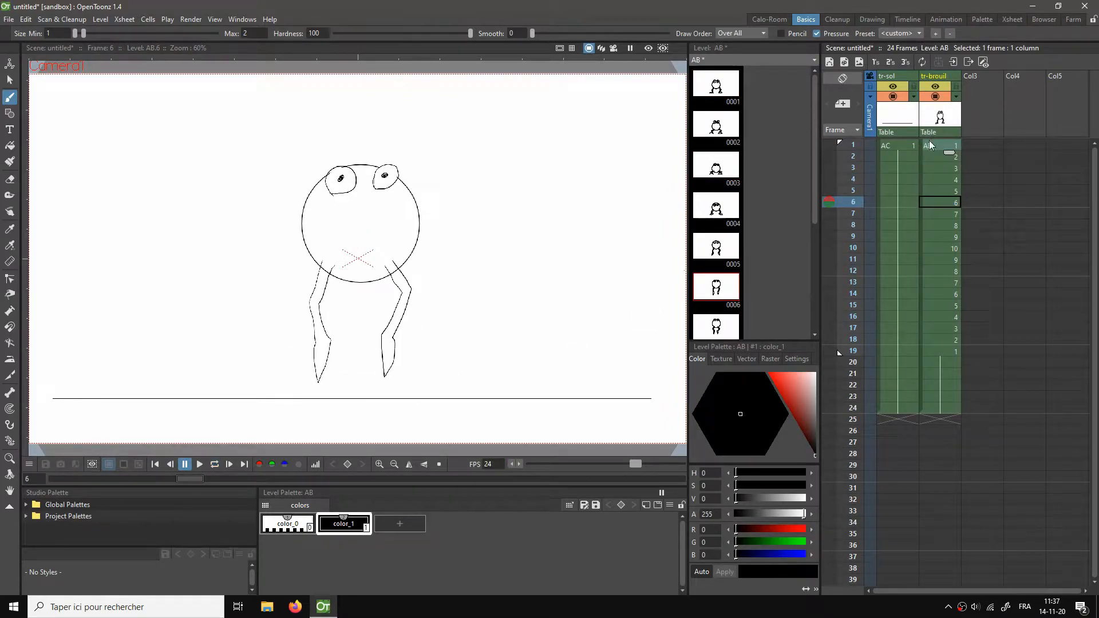
Step: Reframe frames 1 to 24 of the tr-sol and tr-brouil columns on twos
left_click(910, 146)
left_click_drag(911, 146, 940, 406)
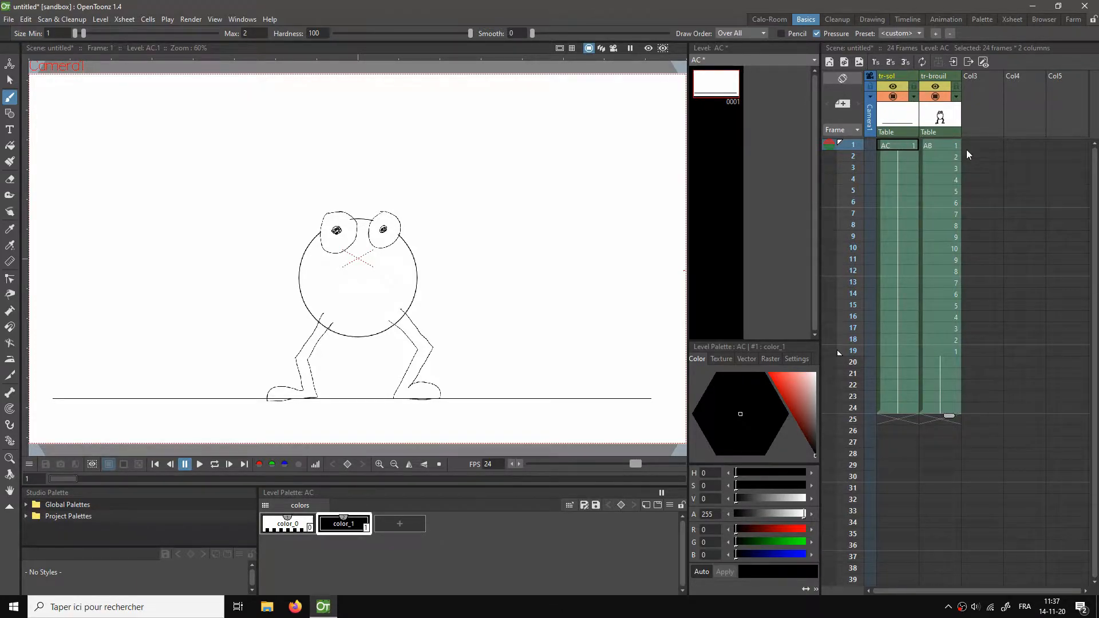
left_click(890, 67)
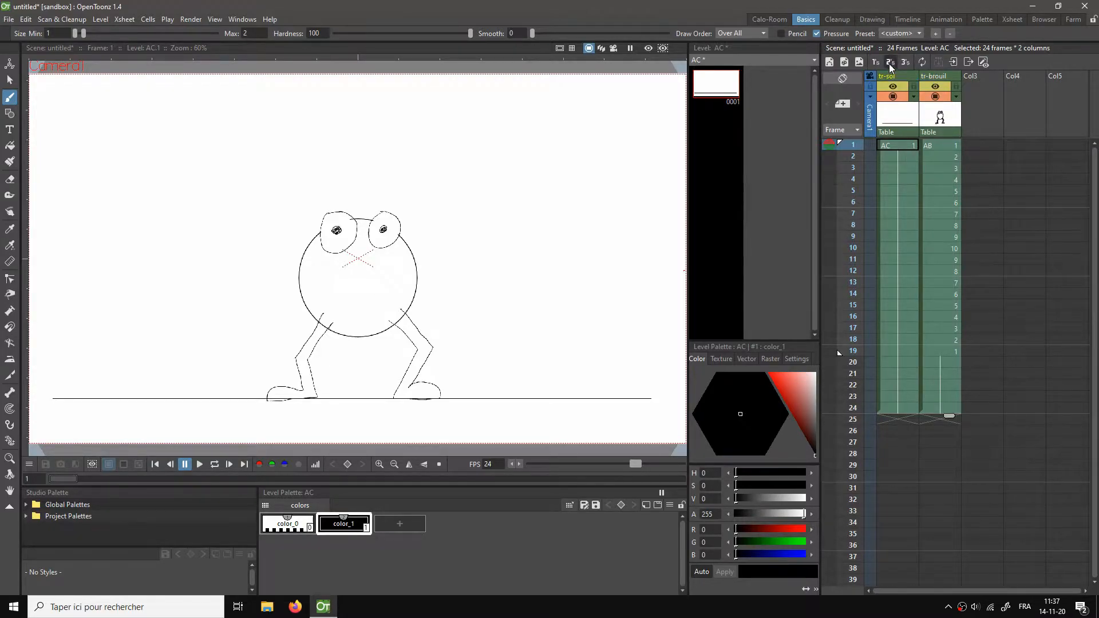
scroll(956, 273, "down", 5)
scroll(956, 278, "up", 5)
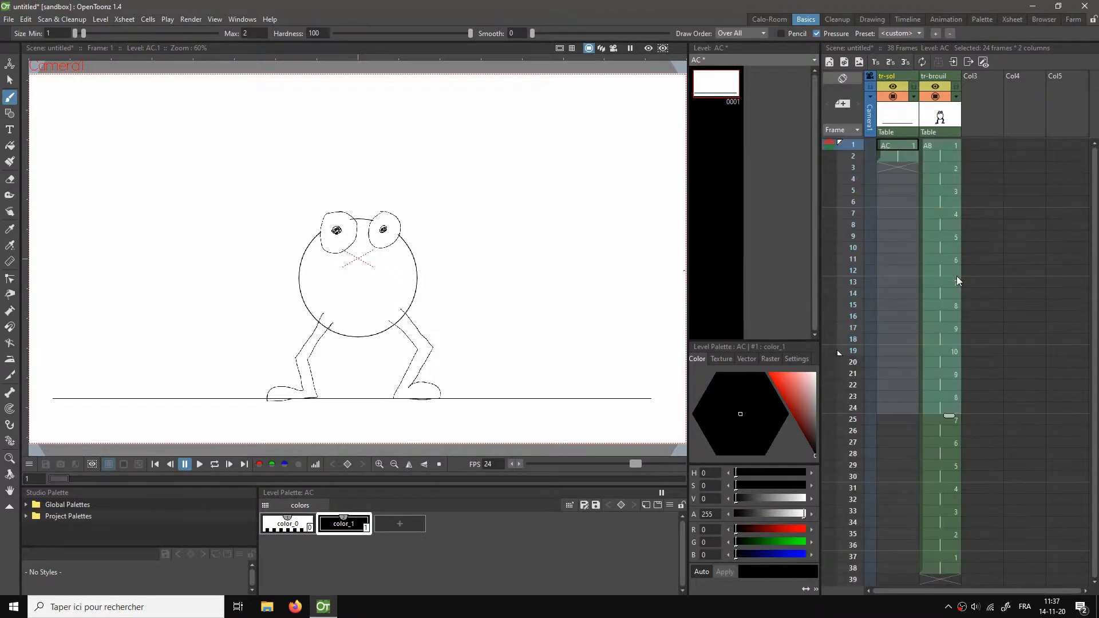
Step: Extend the ground drawing in the tr-sol column through frame 38 so it matches the tr-brouil column's length
left_click(902, 155)
left_click_drag(909, 163, 923, 549)
scroll(928, 414, "down", 4)
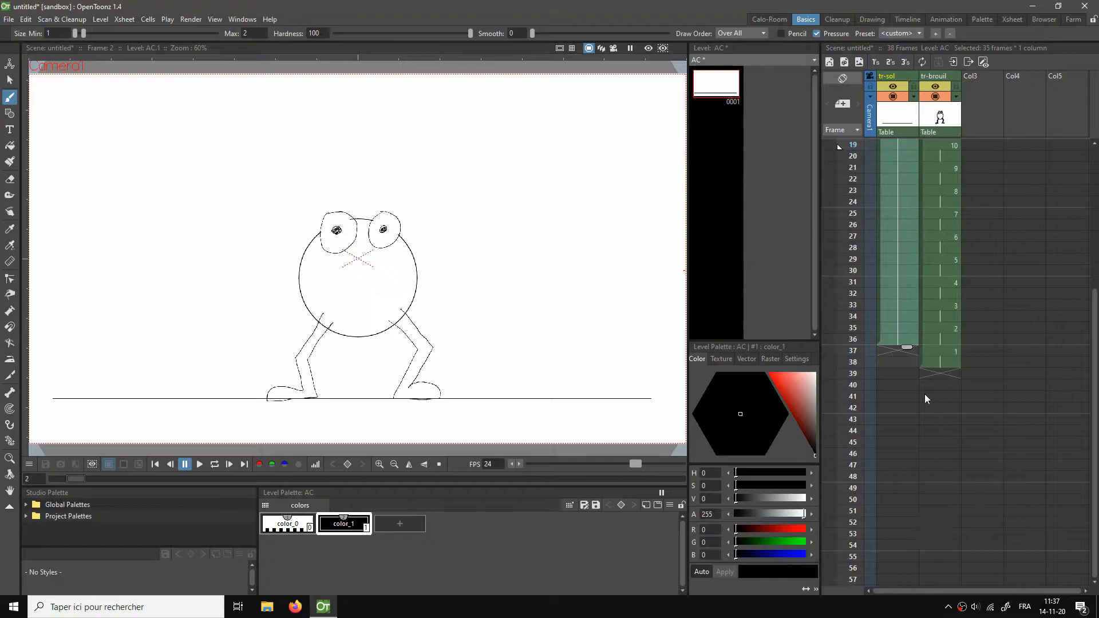
left_click_drag(904, 349, 905, 361)
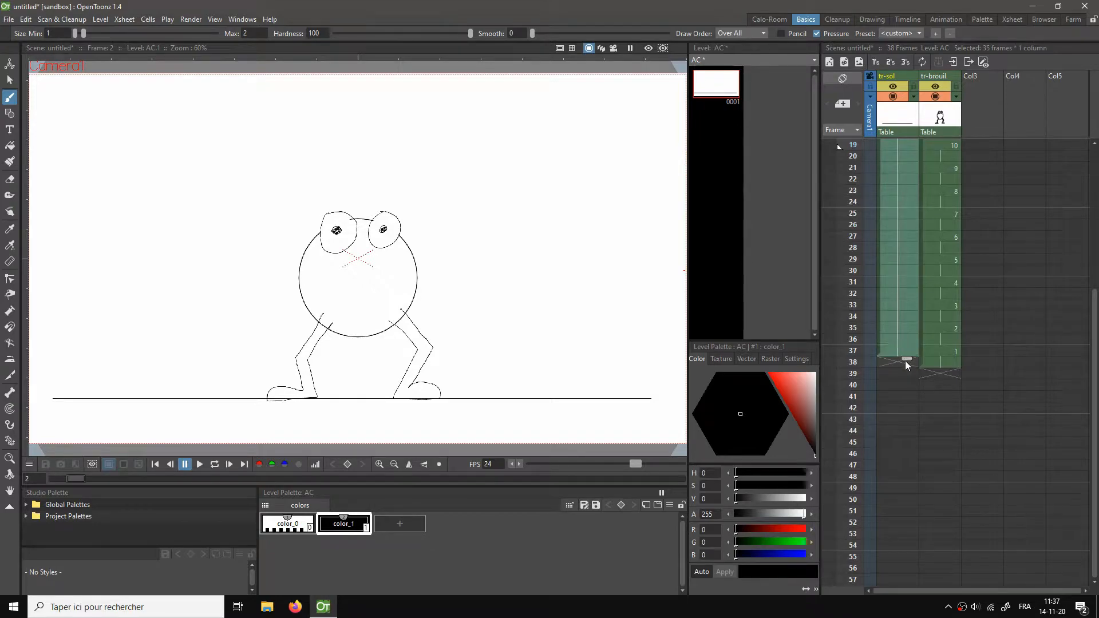
Step: Loop the playback of the jump on twos from frame 1, then stop and return to frame 1
left_click(960, 297)
scroll(980, 283, "up", 4)
left_click(942, 147)
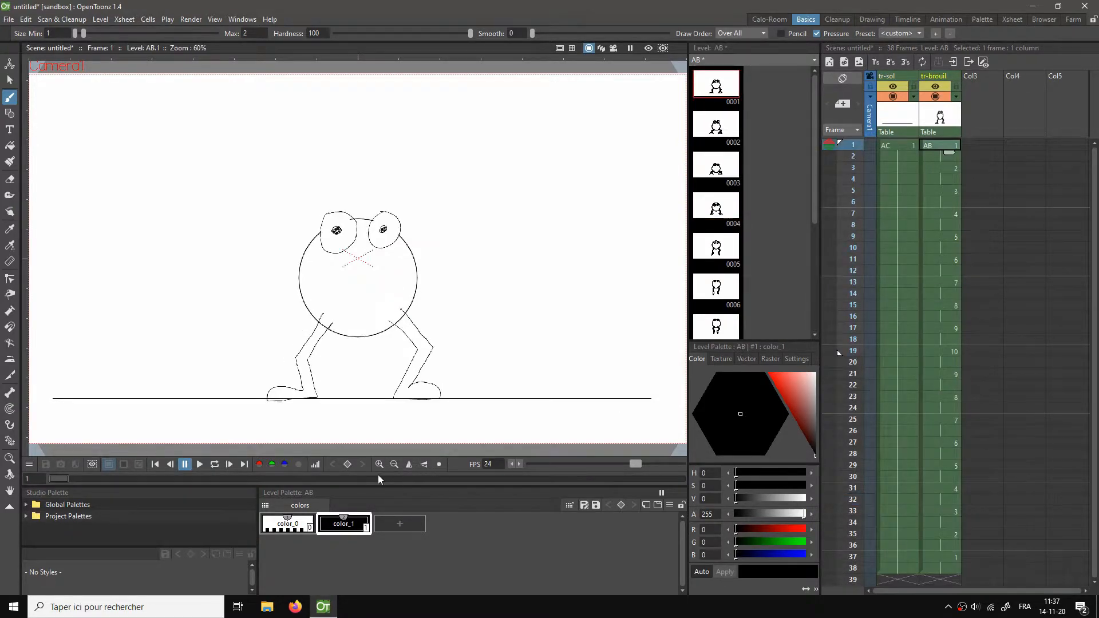
key("p")
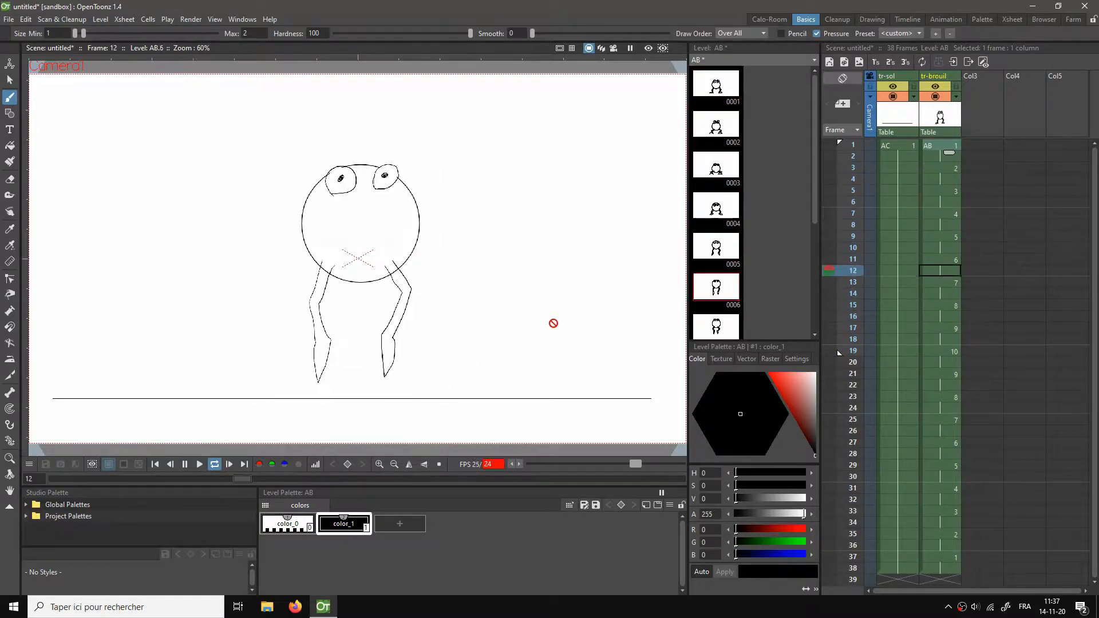
key("p")
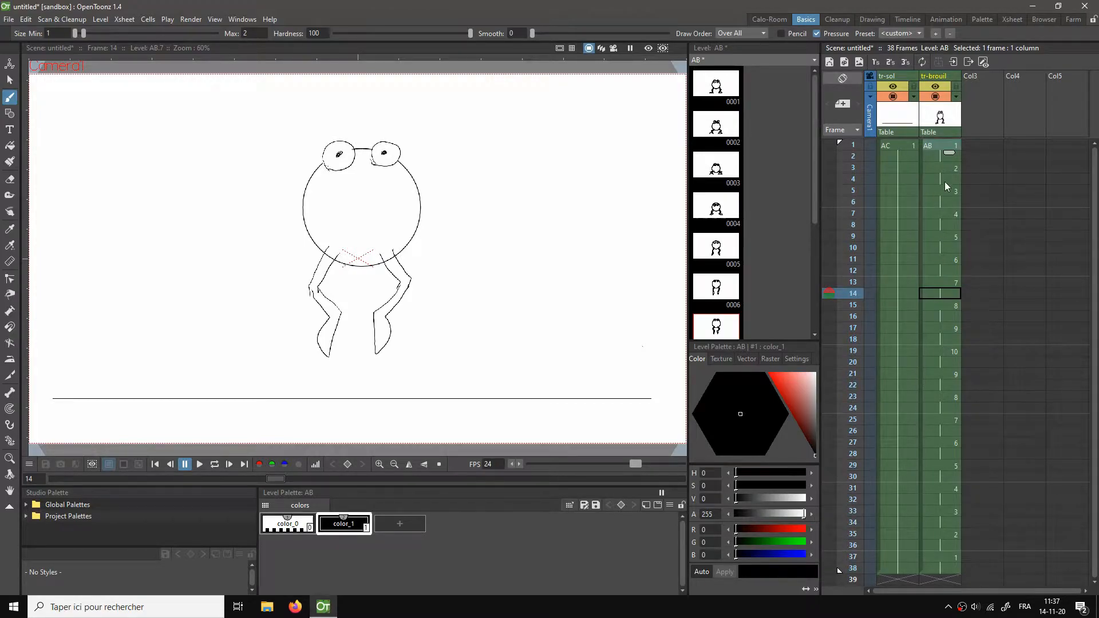
left_click(942, 147)
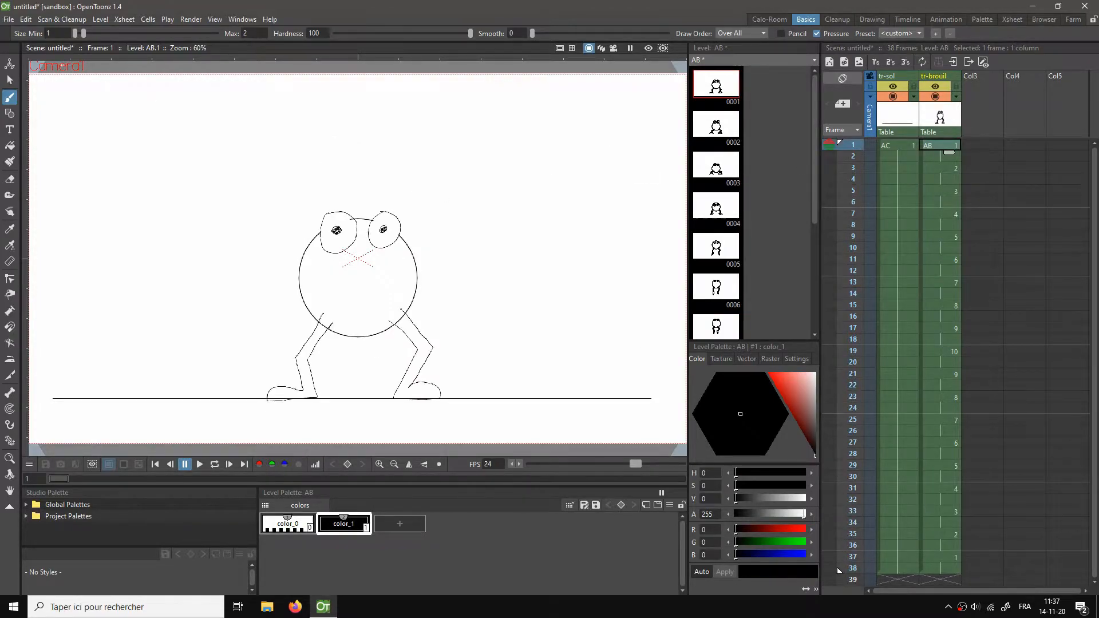
Step: Save the scene as jump-test-01 in the scenes folder and play the jump back
key("ctrl+s")
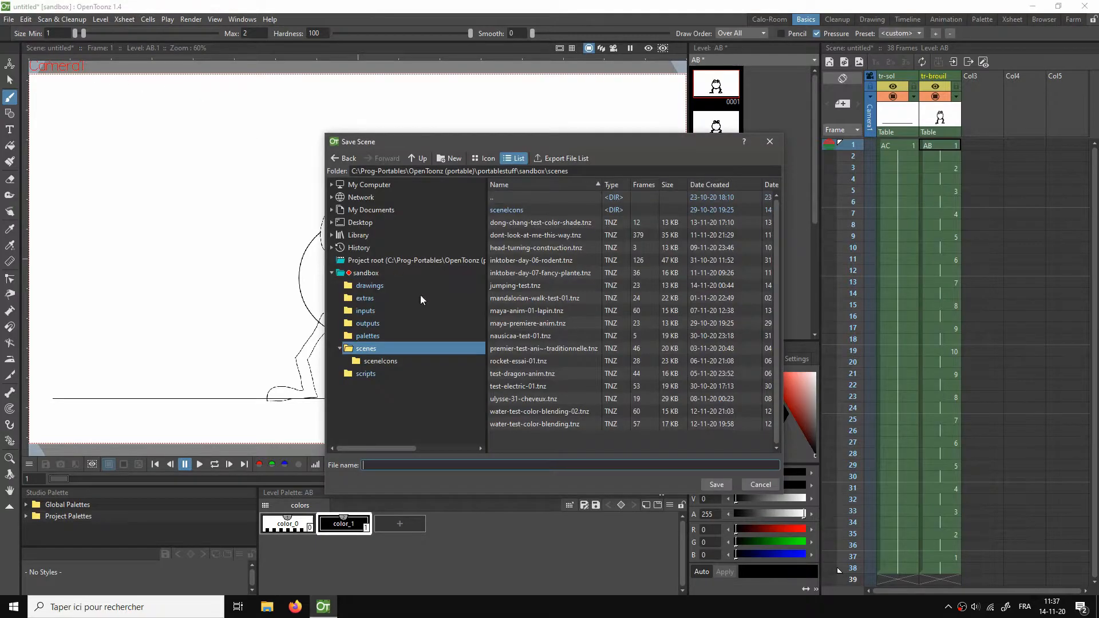
type("jum")
type("p-test-01")
left_click(717, 485)
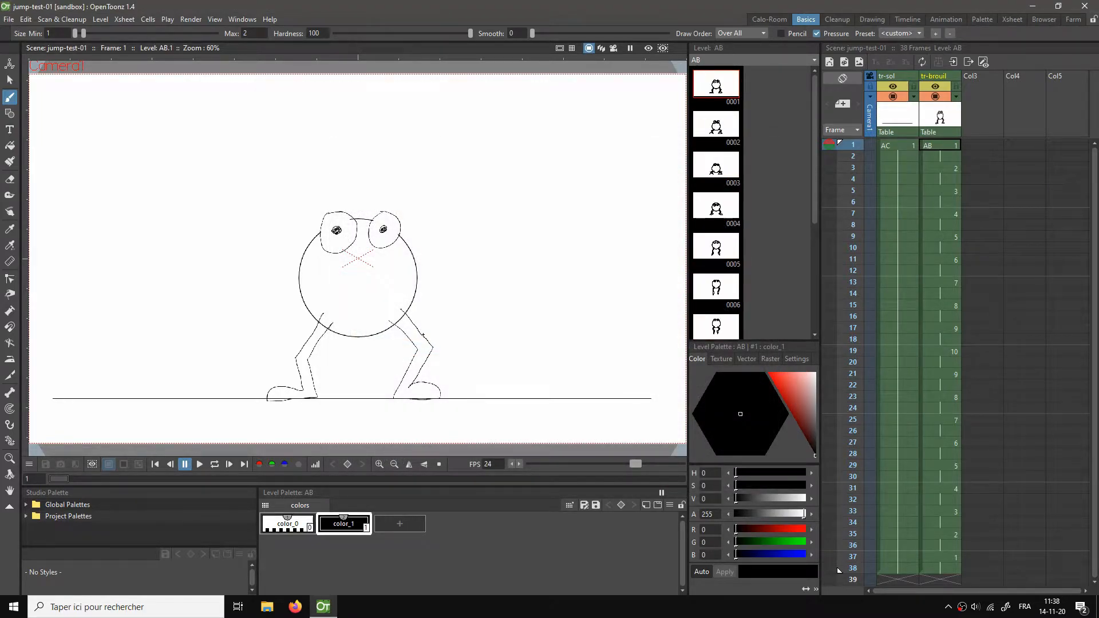
key("l")
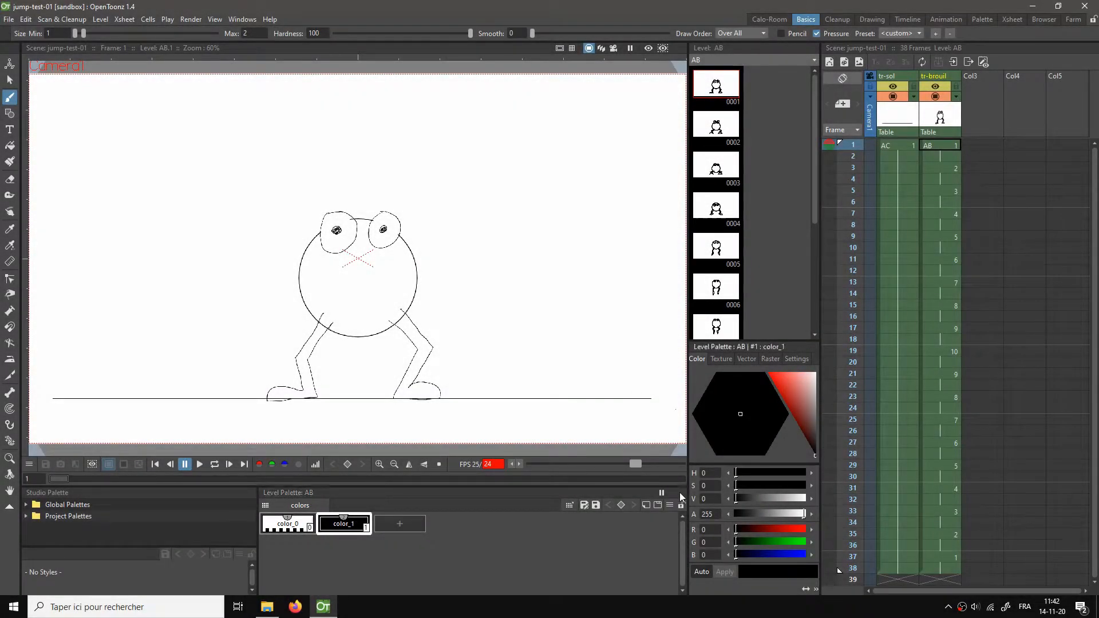
key("p")
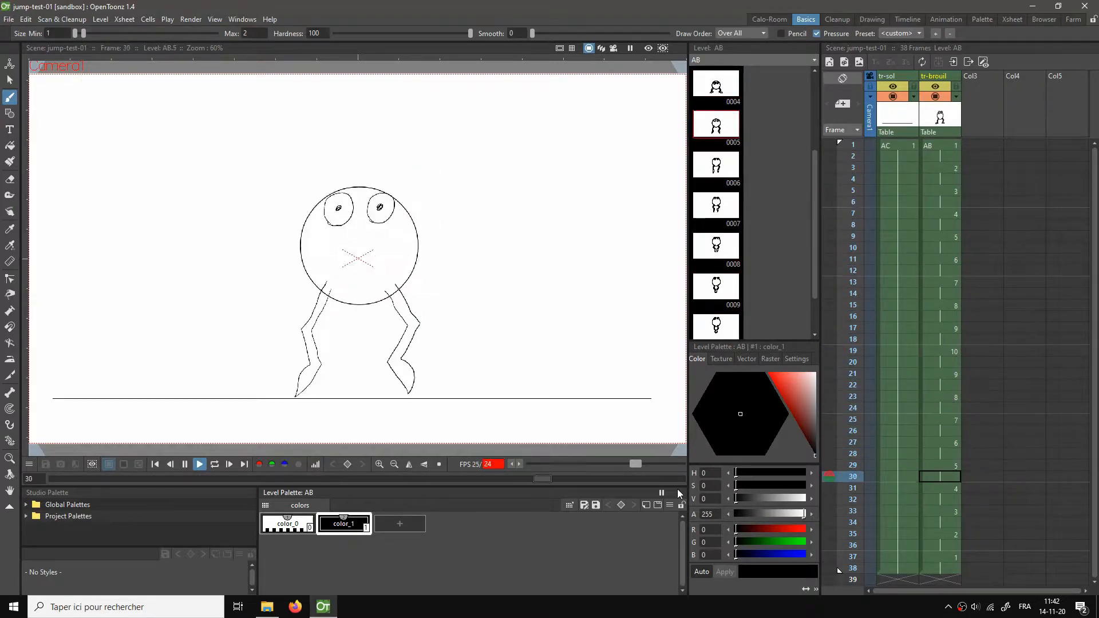
Step: Create a new vector level at frame 1 of the empty third column
left_click(992, 148)
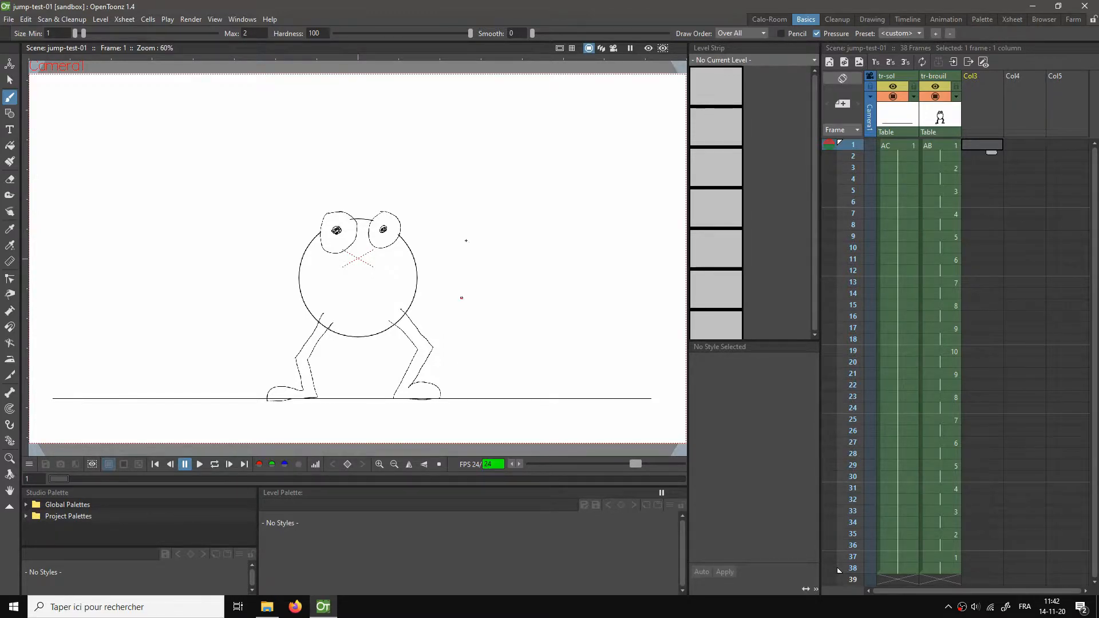
left_click(831, 65)
left_click(568, 417)
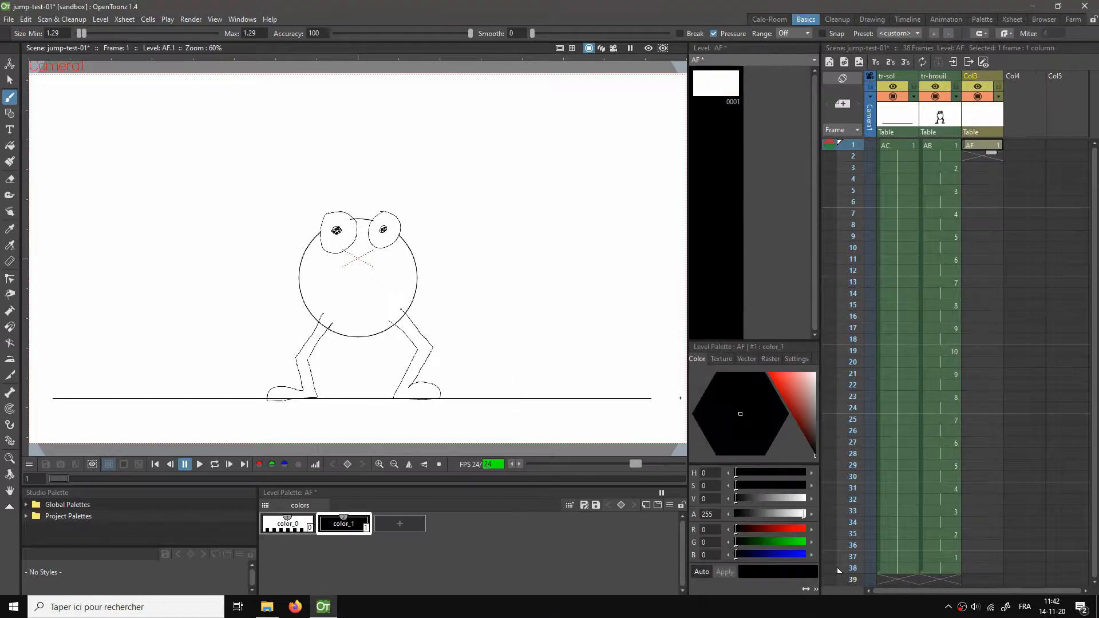
Step: Rename the new vector level's column as ve-lignes
double_click(977, 75)
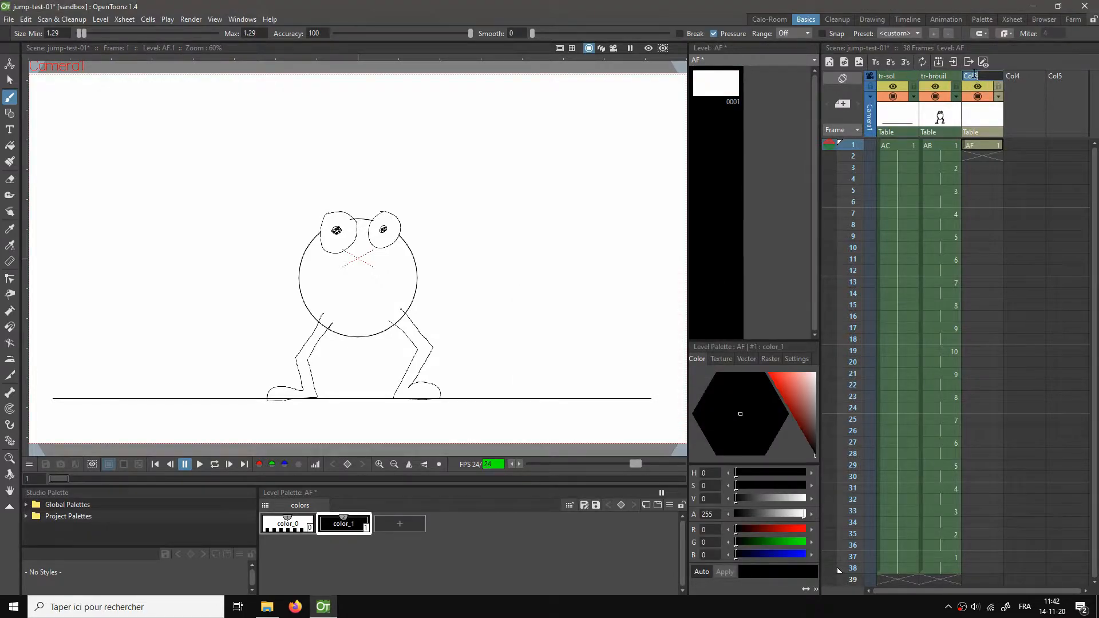
type("ve-line")
key("BackSpace")
key("BackSpace")
key("BackSpace")
type("l")
key("Return")
type("ine")
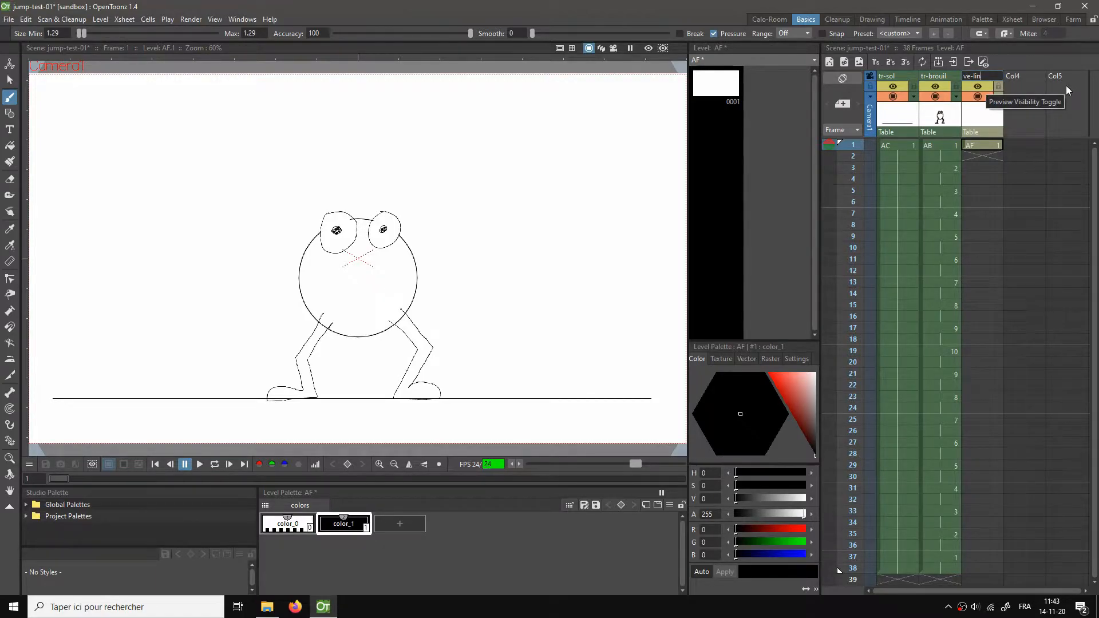
key("BackSpace")
type("gnes")
key("Return")
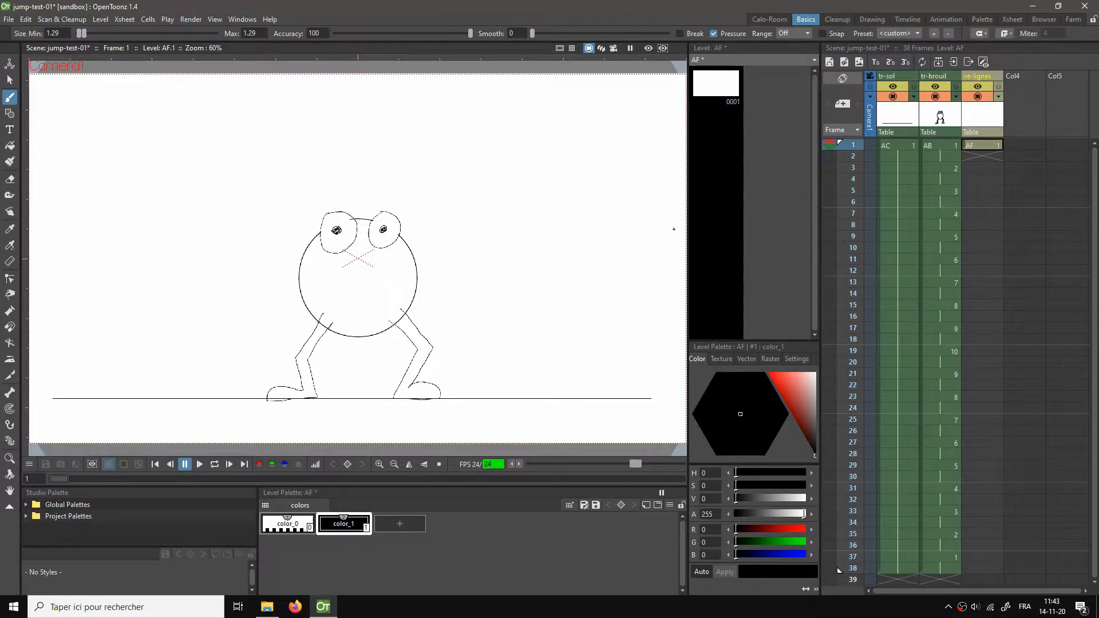
Step: Draw a vector circle of size 0.5 over the rough body outline at frame 1 of the ve-lignes column
left_click(9, 113)
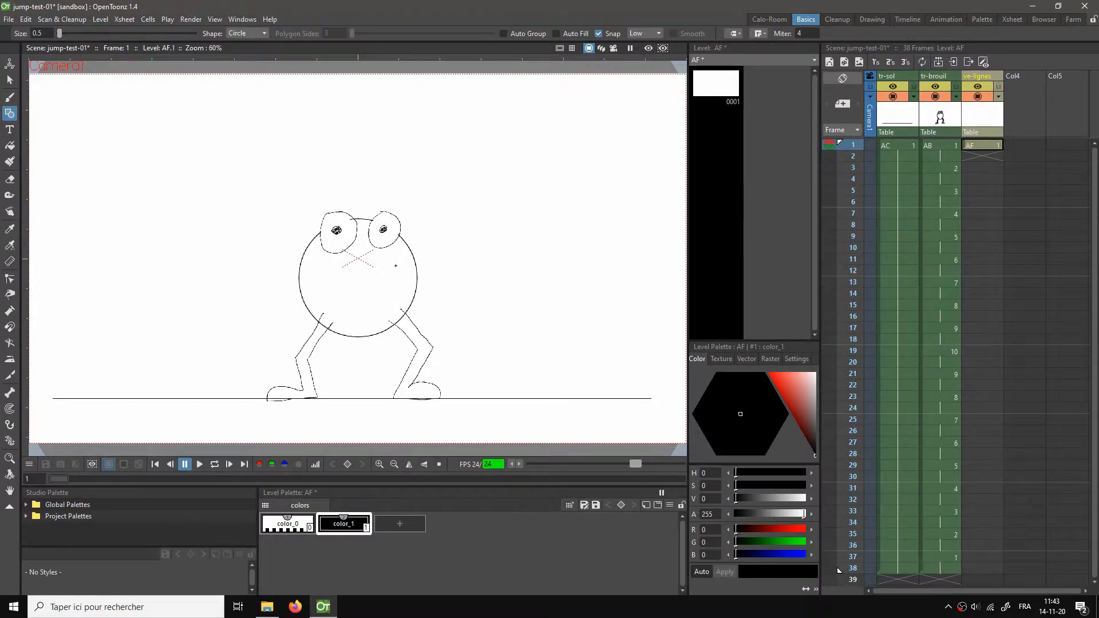
scroll(398, 321, "up", 1)
scroll(399, 321, "up", 1)
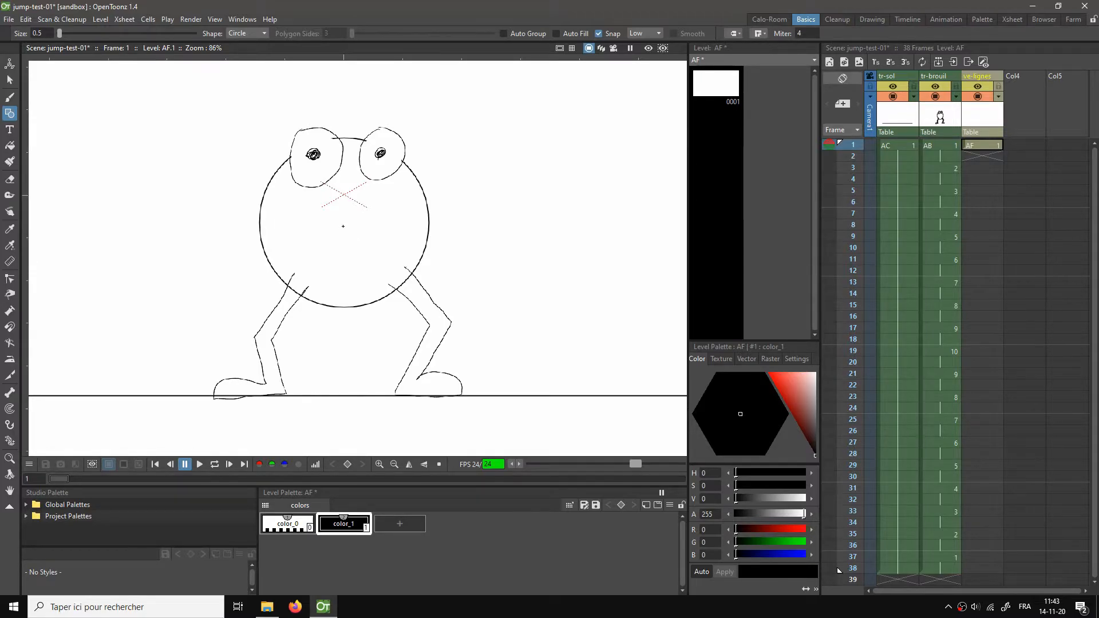
left_click_drag(343, 226, 383, 302)
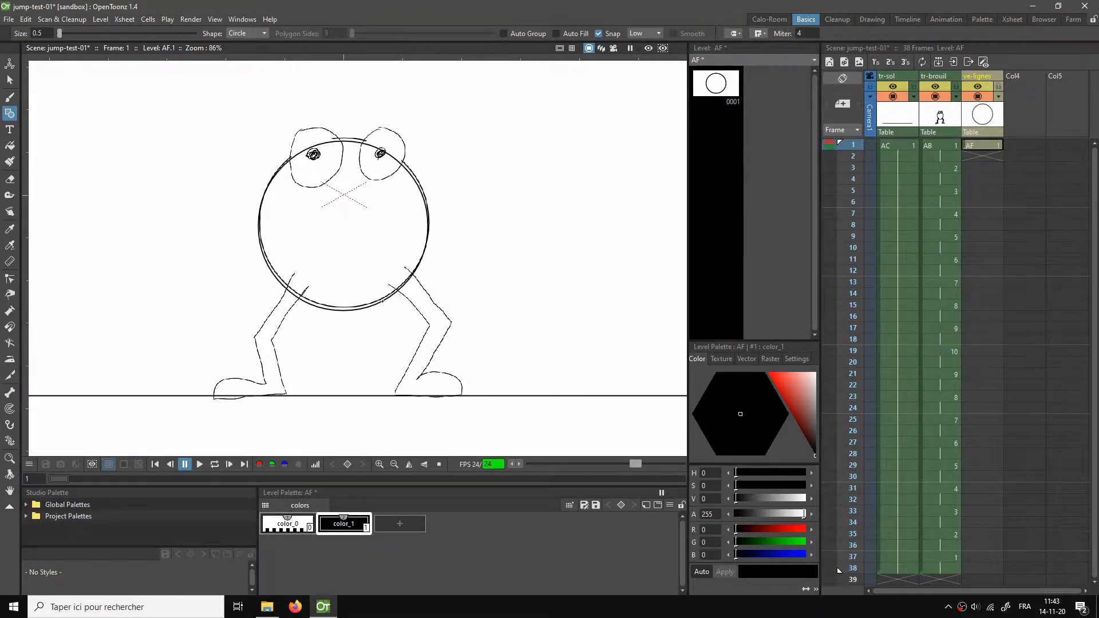
Step: Lower the opacity of the tr-brouil column to 44%
left_click(953, 98)
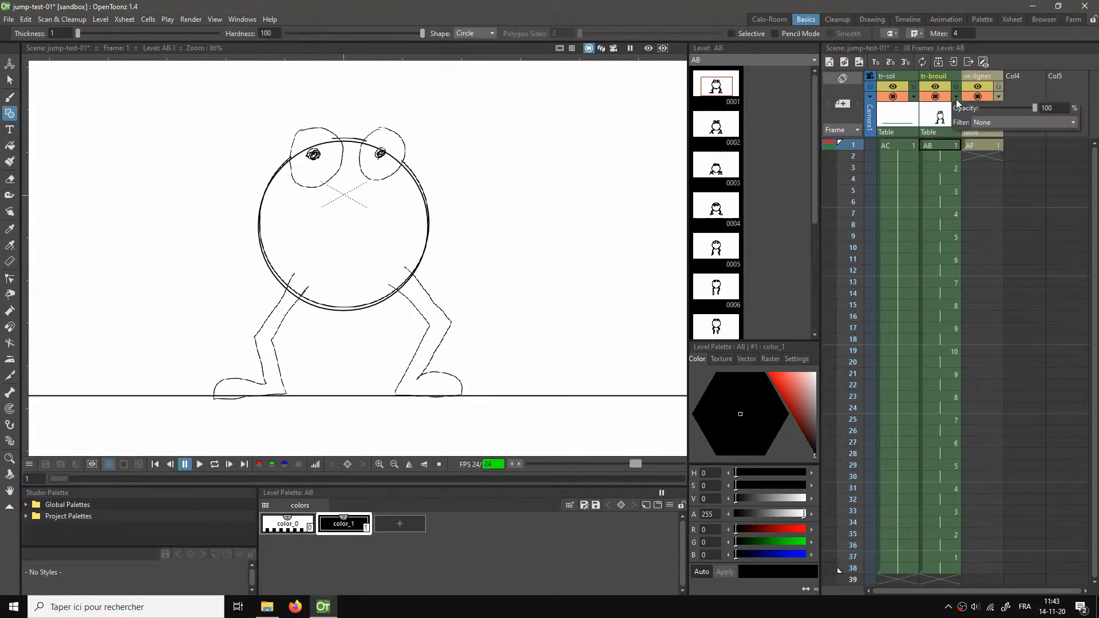
left_click_drag(1034, 113, 1005, 112)
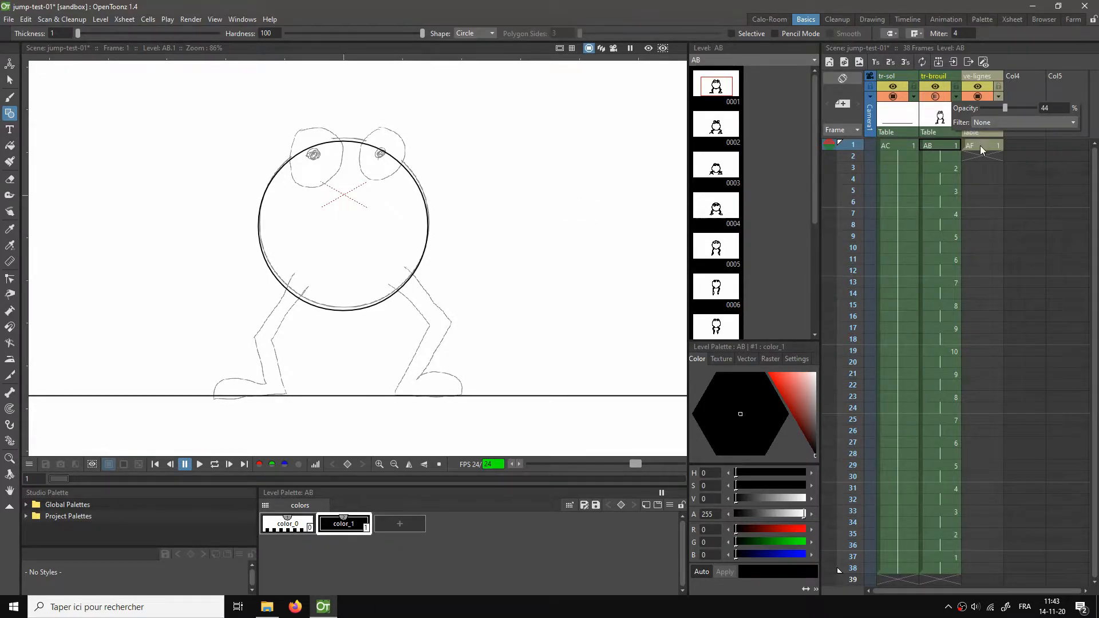
Step: Select the vector circle at frame 1 of ve-lignes and move it up 6.99 px onto the rough body outline
left_click(999, 146)
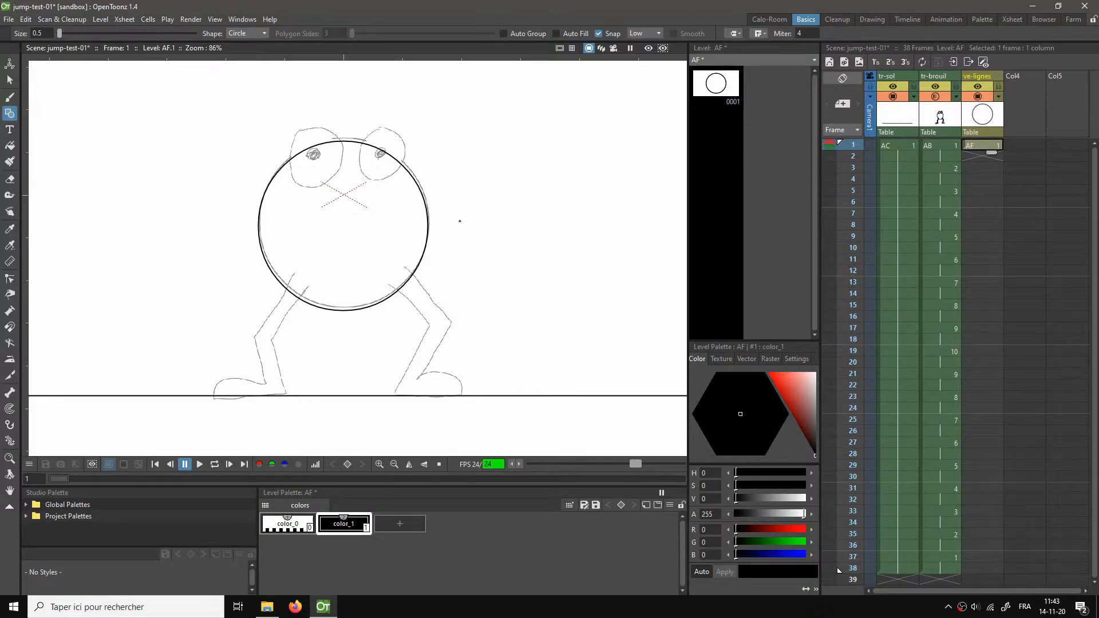
key("s")
left_click_drag(245, 113, 475, 346)
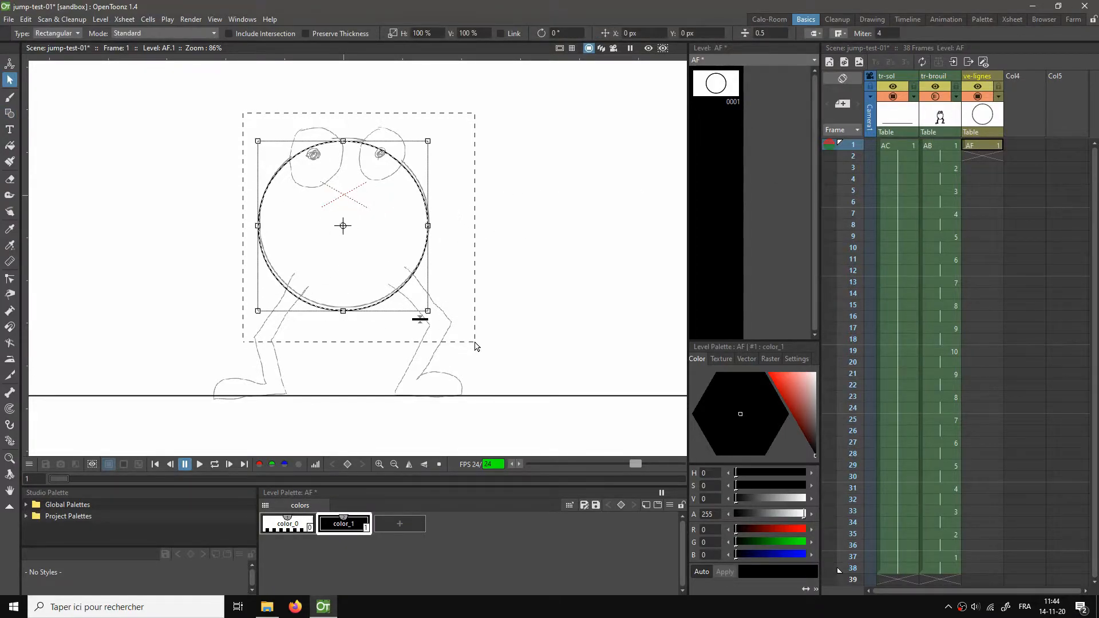
left_click_drag(416, 273, 414, 269)
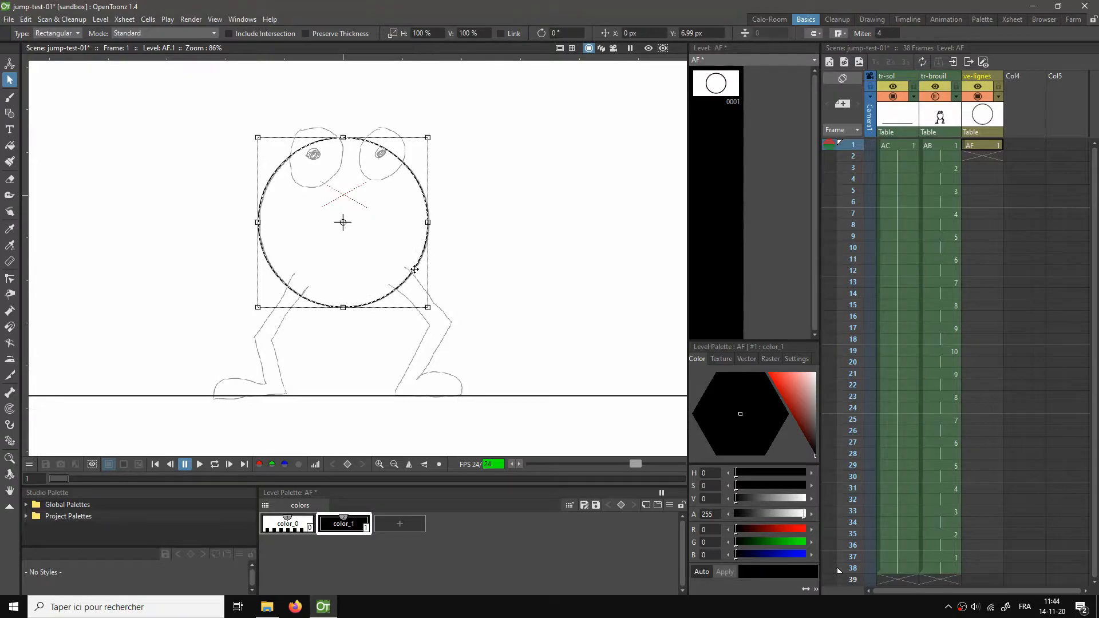
Step: Compare the rough body poses at frames 1, 3 and 5 of the tr-brouil column
left_click(590, 249)
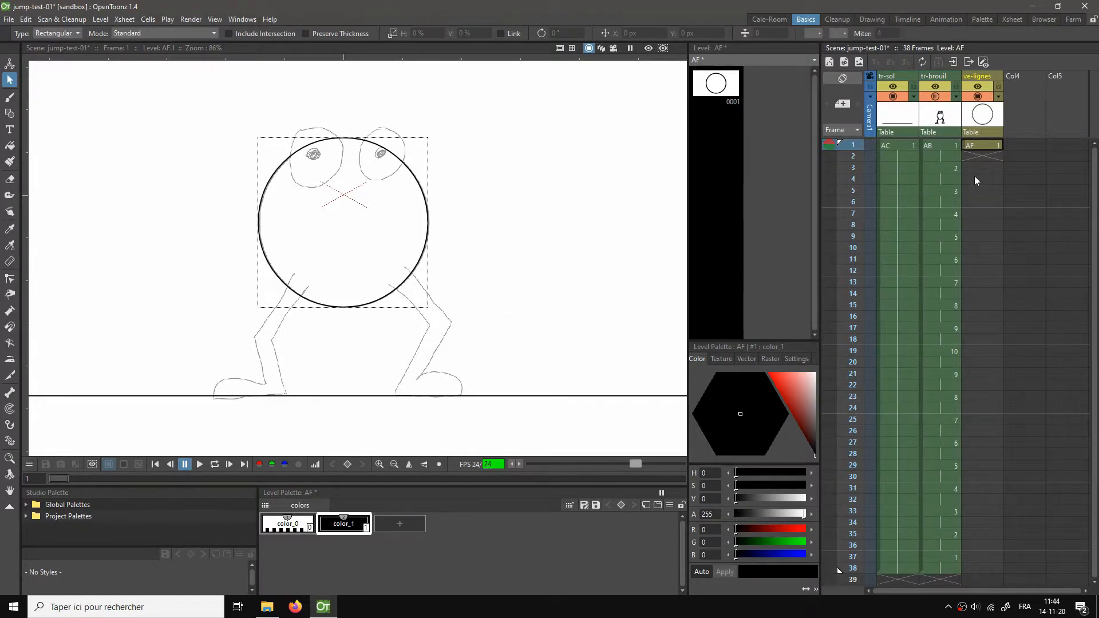
left_click(944, 168)
left_click(939, 195)
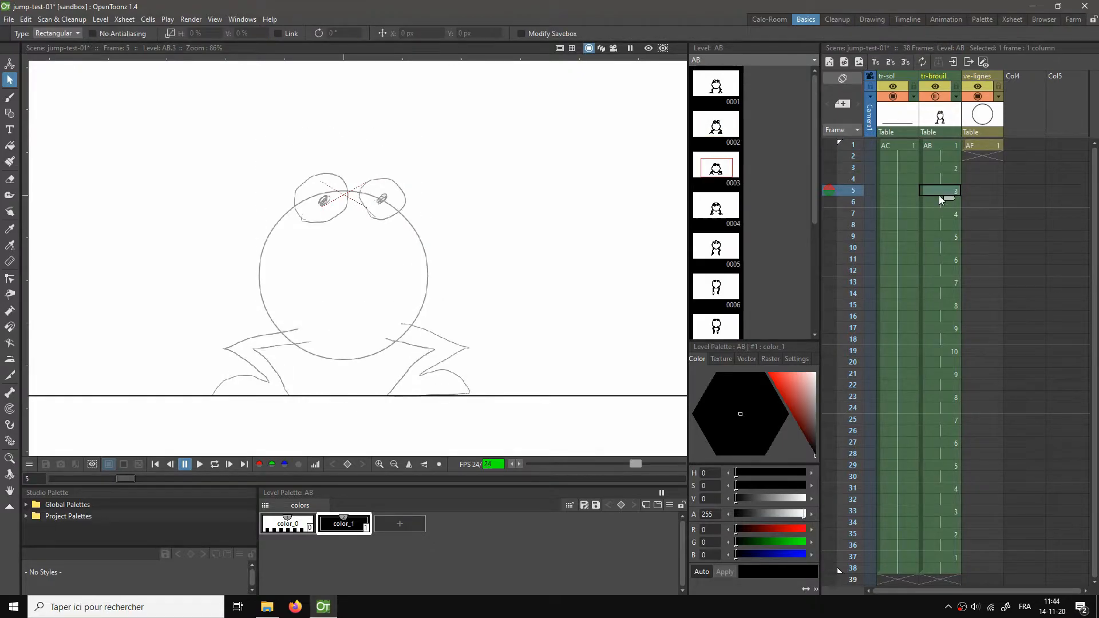
left_click(939, 145)
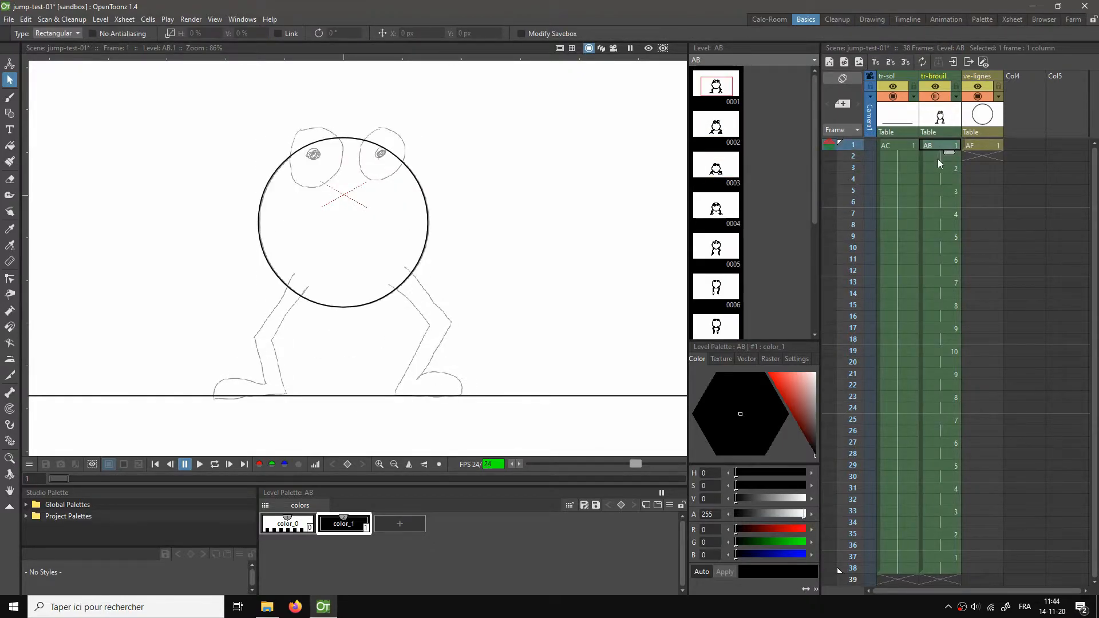
left_click(939, 167)
left_click(939, 189)
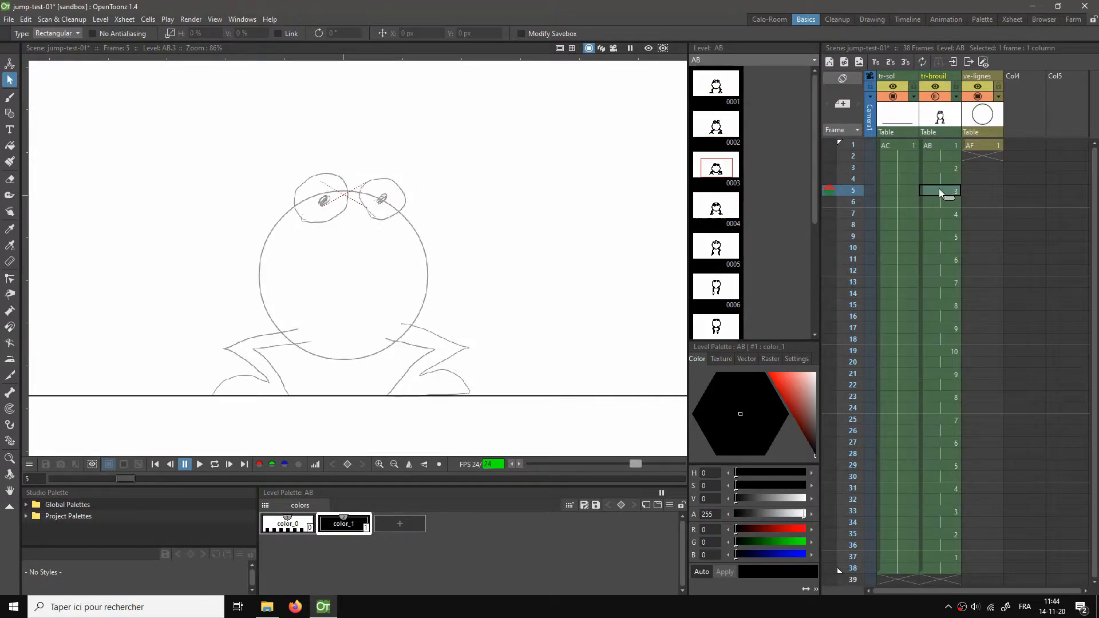
left_click(946, 146)
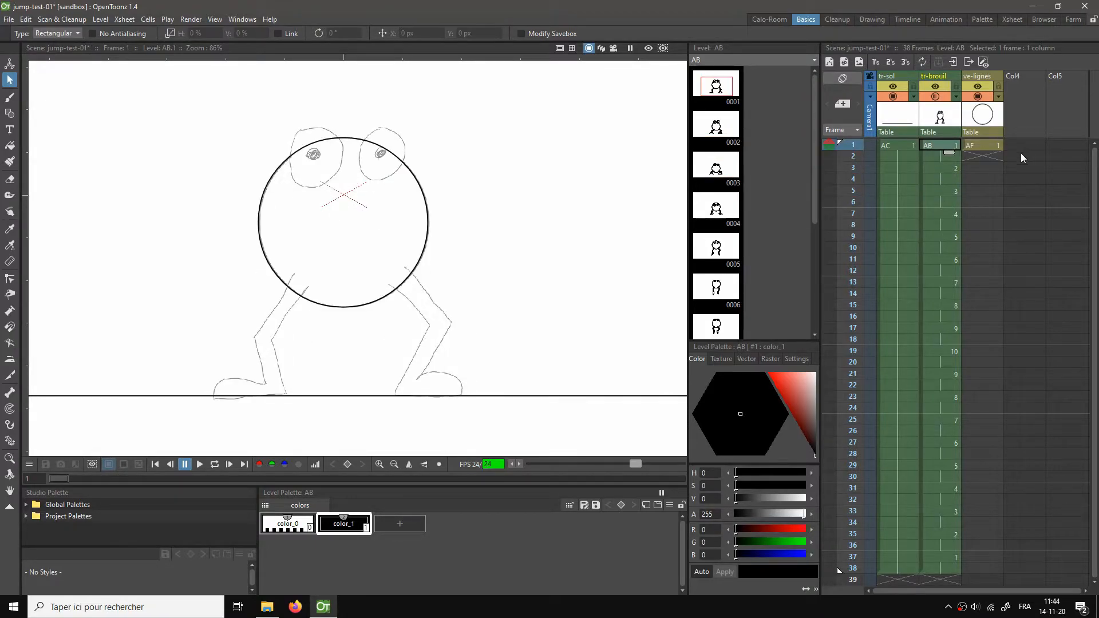
Step: Extend the circle drawing at frame 1 of the ve-lignes column so it holds through frame 2
left_click(985, 146)
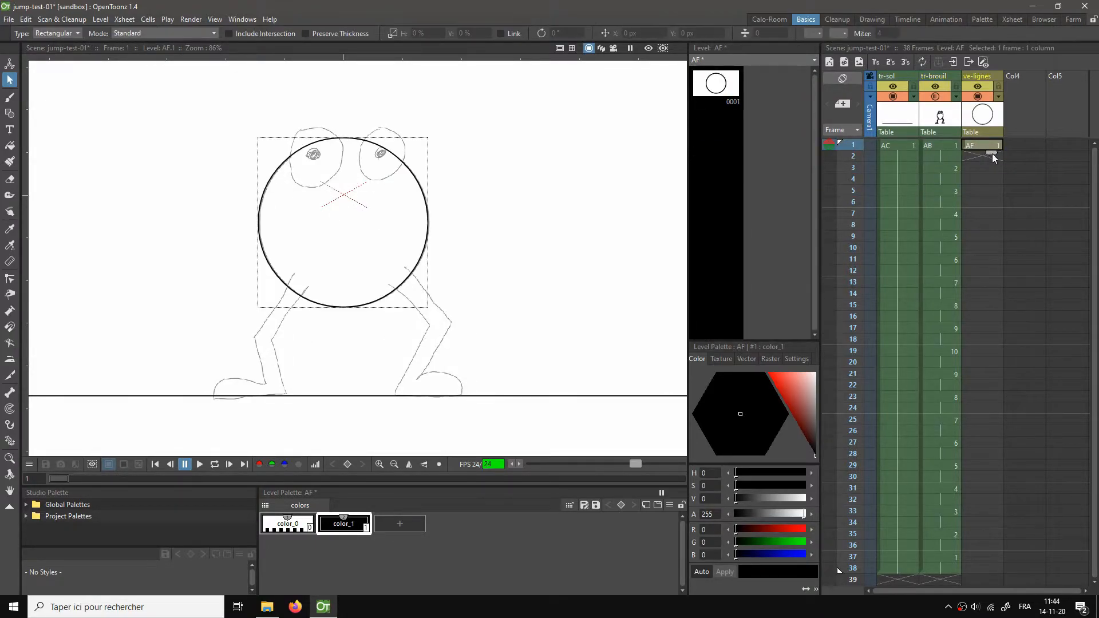
left_click_drag(992, 154, 991, 165)
left_click(981, 166)
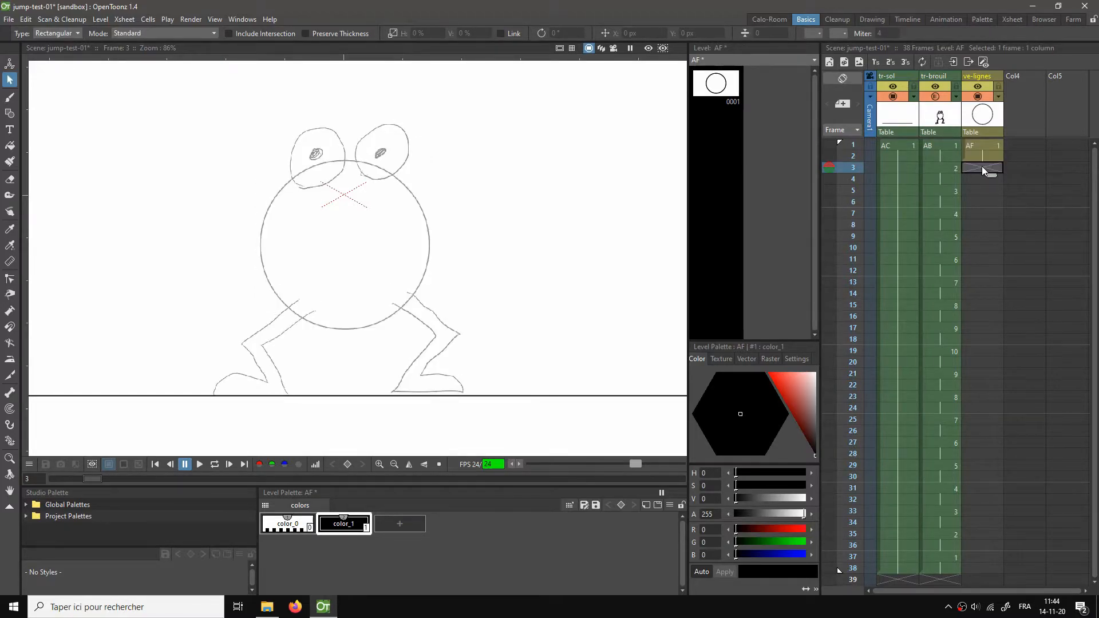
Step: Copy the vector circle from frame 1 and paste it at frame 3 of the ve-lignes column
left_click(977, 145)
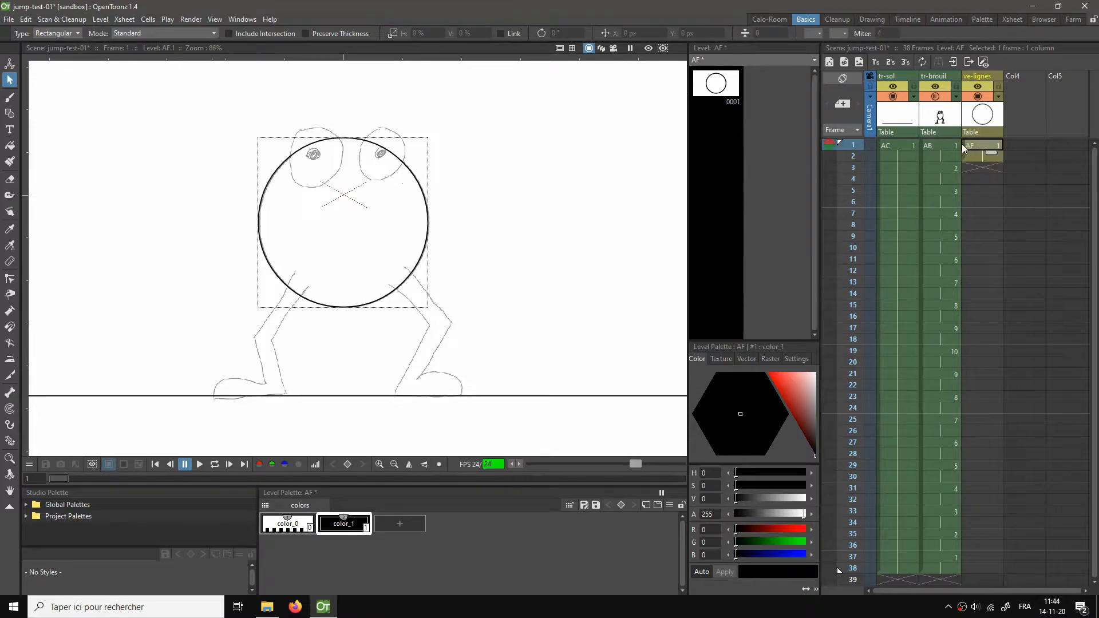
left_click_drag(225, 113, 453, 324)
left_click(984, 166)
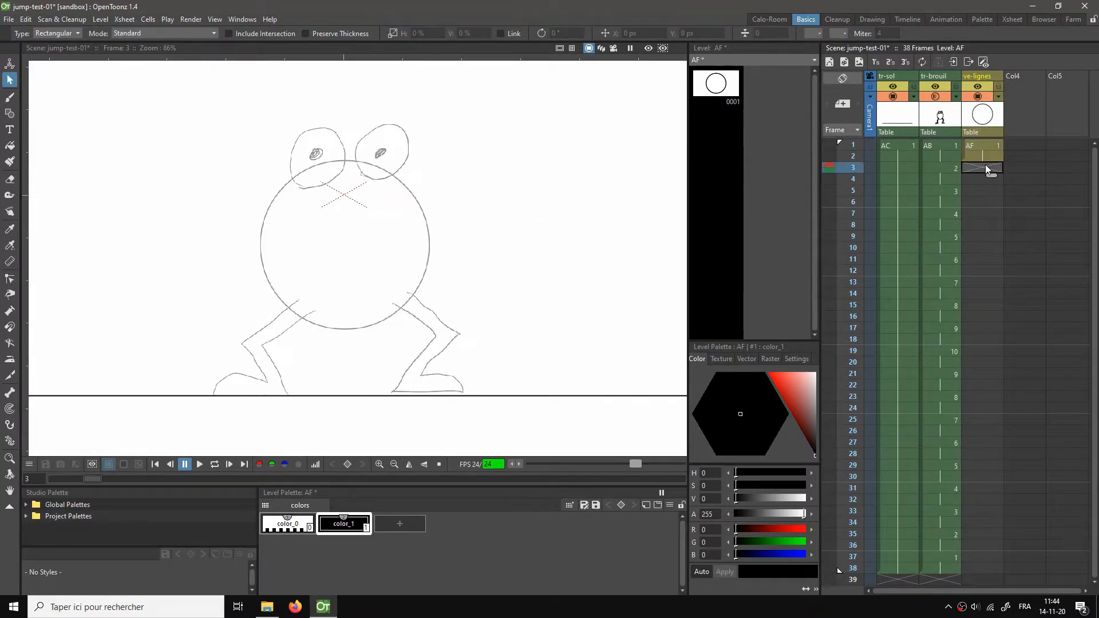
key("ctrl+v")
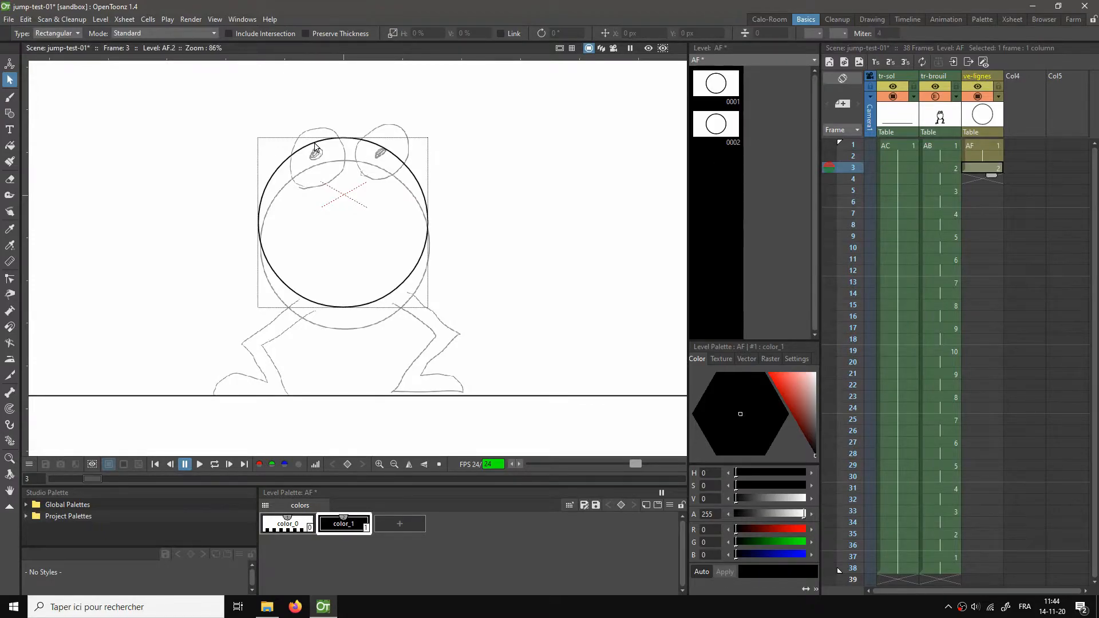
Step: Move the frame 3 circle by X 4.66 px and Y -40.8 px onto the rough body, and squash it vertically to 88.04%
left_click_drag(245, 108, 481, 325)
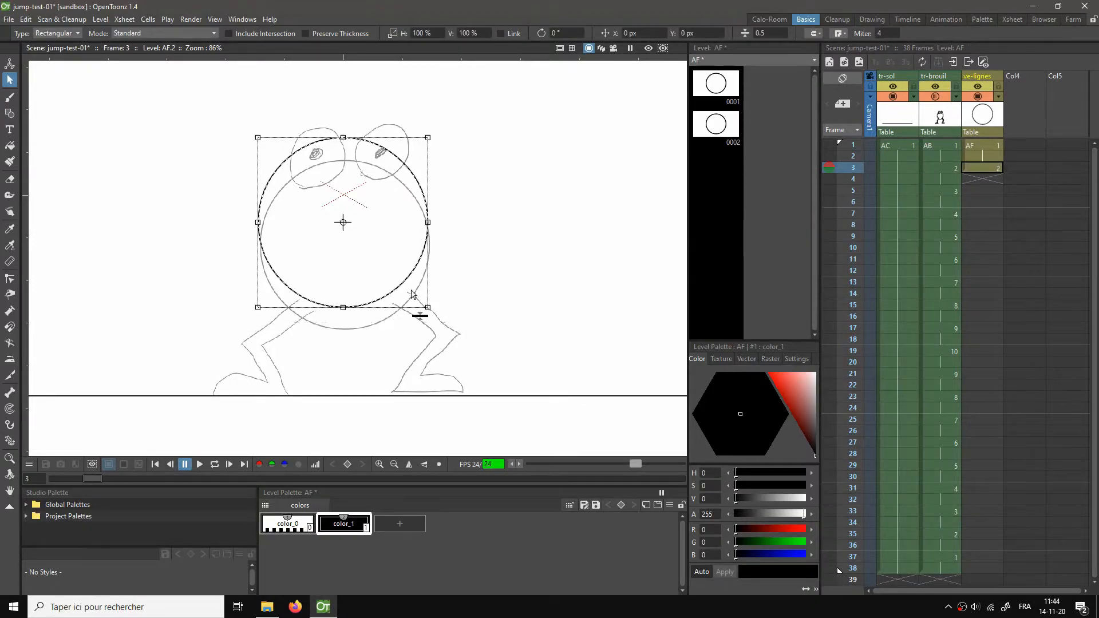
left_click_drag(403, 167, 405, 187)
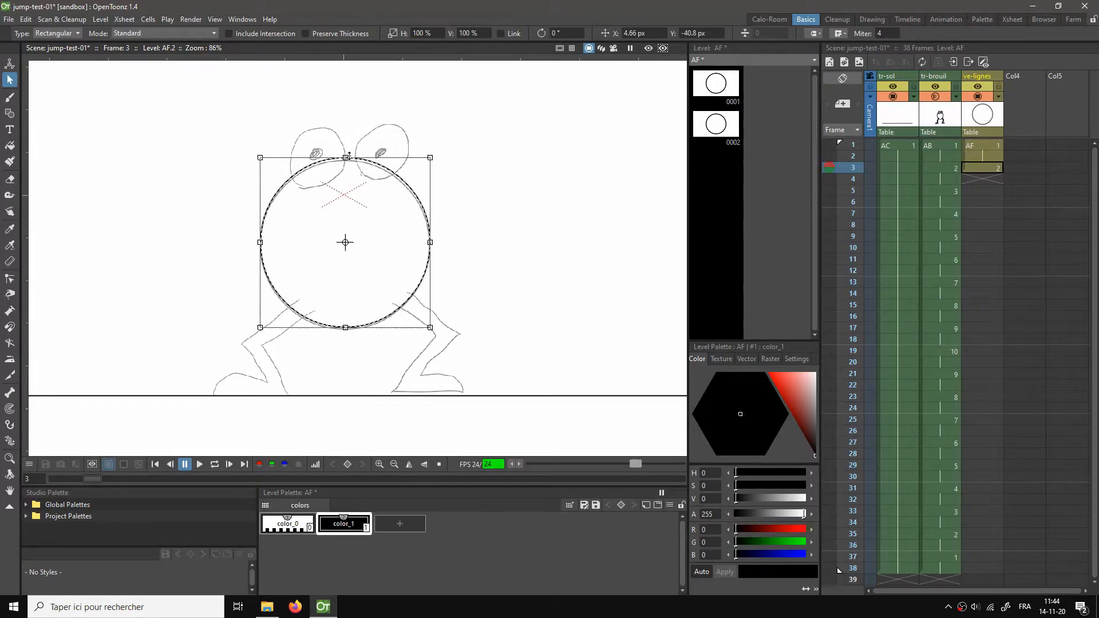
left_click_drag(345, 158, 344, 178)
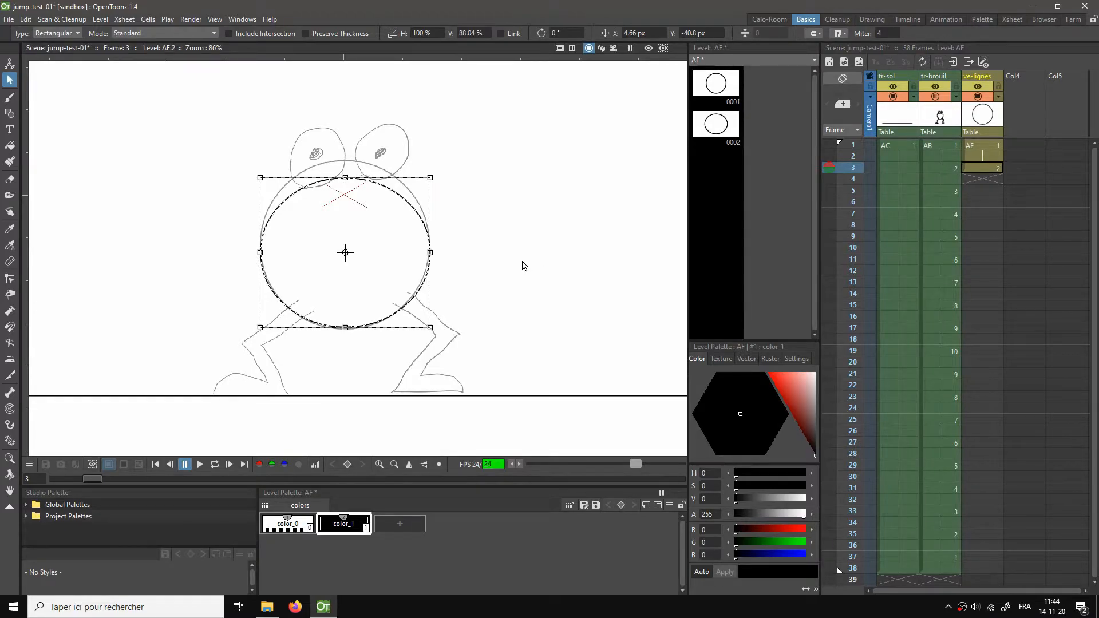
Step: Hold the squashed drawing at frame 3 through frame 4, and paste a copy of the squashed circle at frame 5 of ve-lignes
left_click(973, 170)
left_click(981, 190)
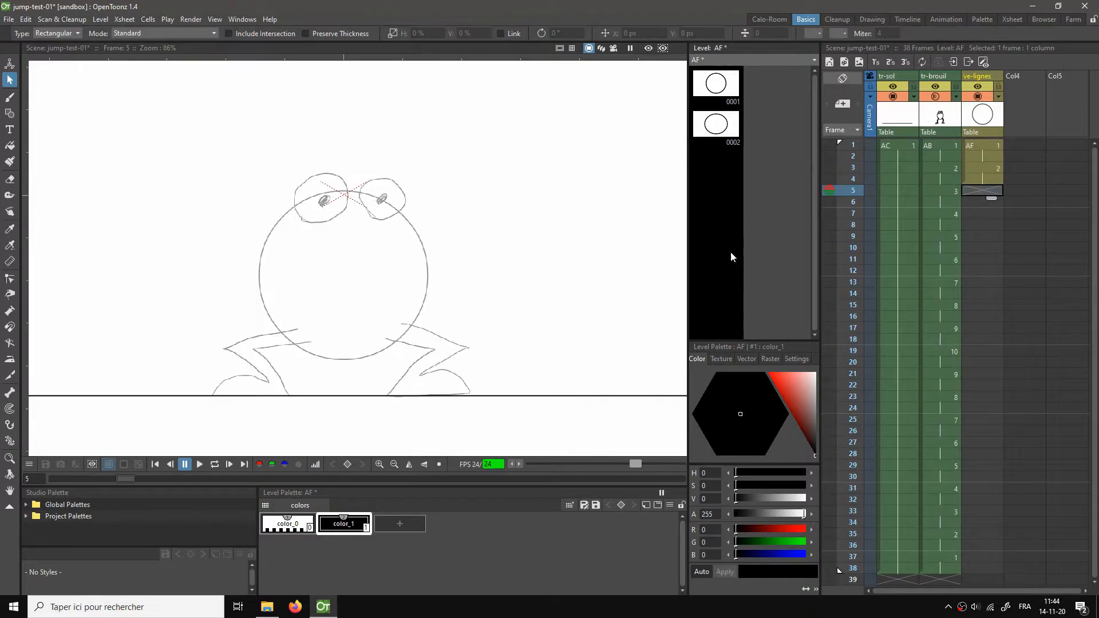
key("ctrl+v")
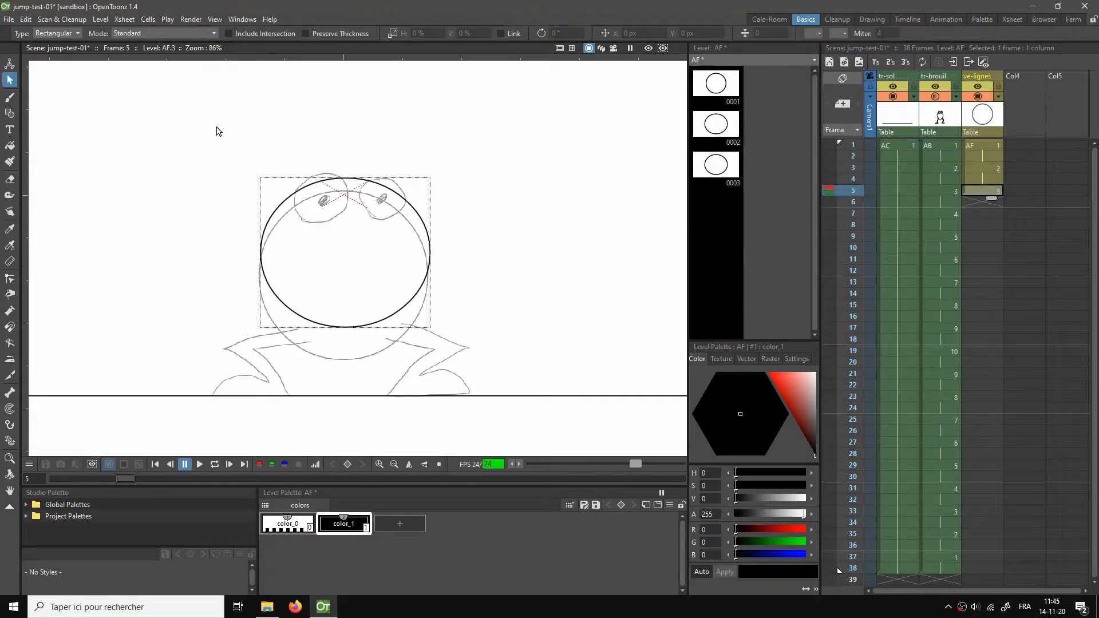
Step: Move the frame 5 circle to the bottom of the rough body and squash it further, holding the drawing through frame 6
left_click_drag(215, 125, 461, 335)
mouse_move(417, 207)
left_mouse_down()
mouse_move(417, 245)
mouse_move(401, 226)
mouse_move(344, 217)
mouse_move(486, 222)
left_mouse_up()
left_click(486, 222)
left_click(981, 190)
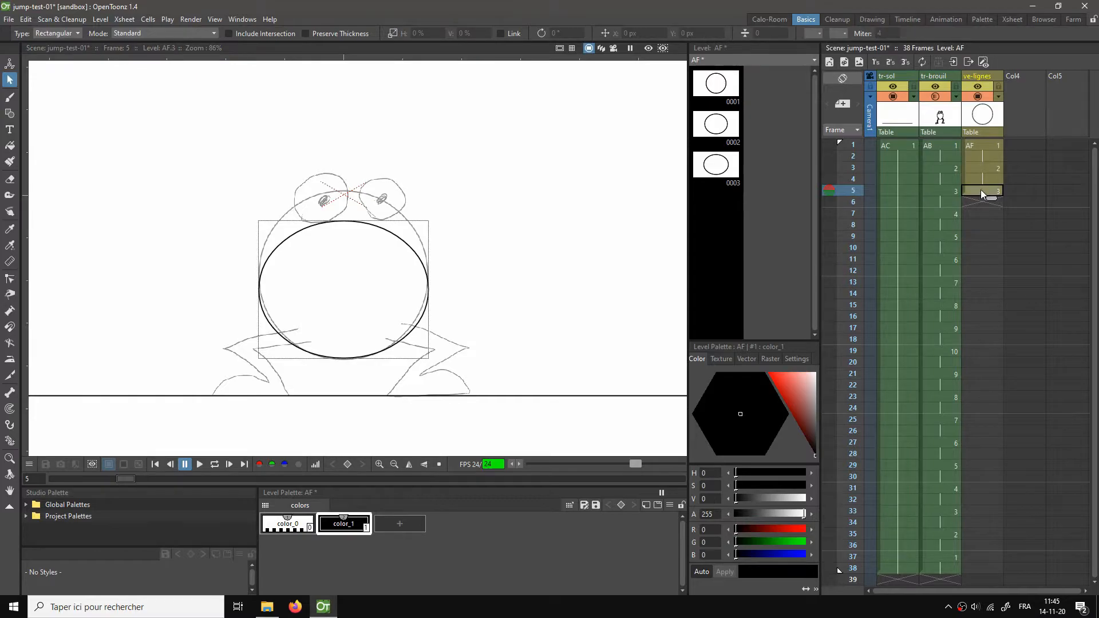
left_click_drag(991, 205, 979, 213)
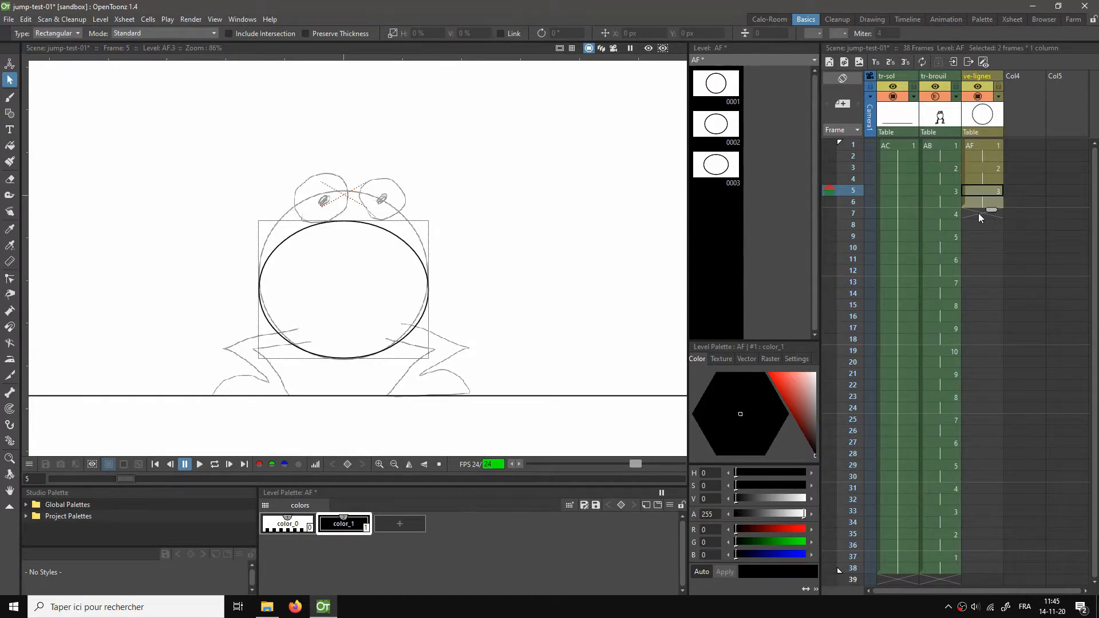
left_click(977, 215)
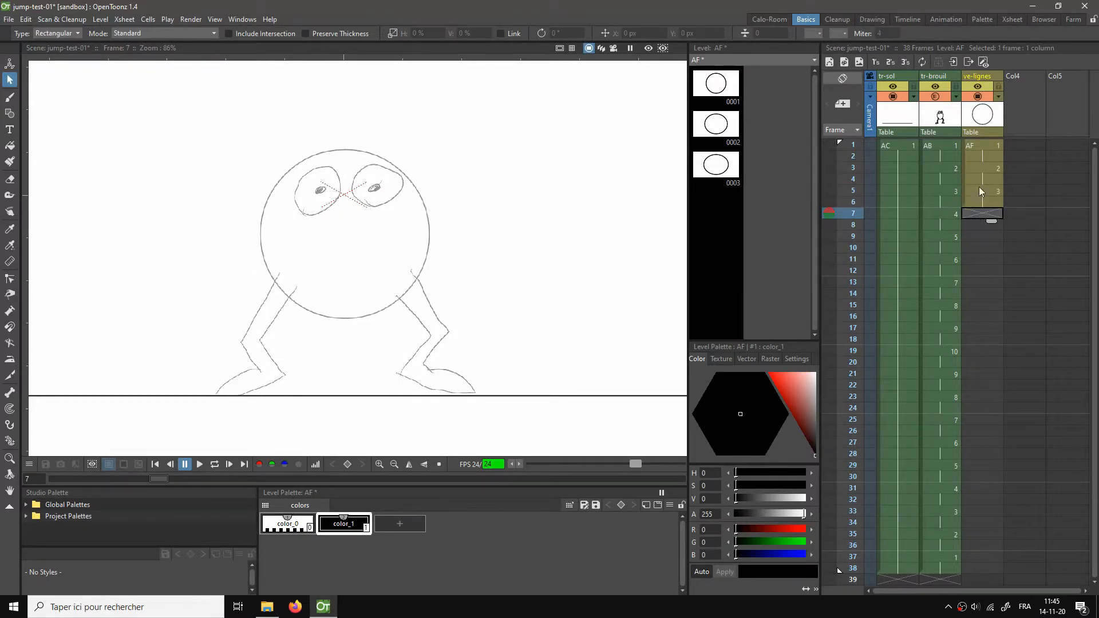
Step: Copy the round circle from frame 1 to frame 7 of ve-lignes and move it down slightly onto the rough body outline
left_click(981, 146)
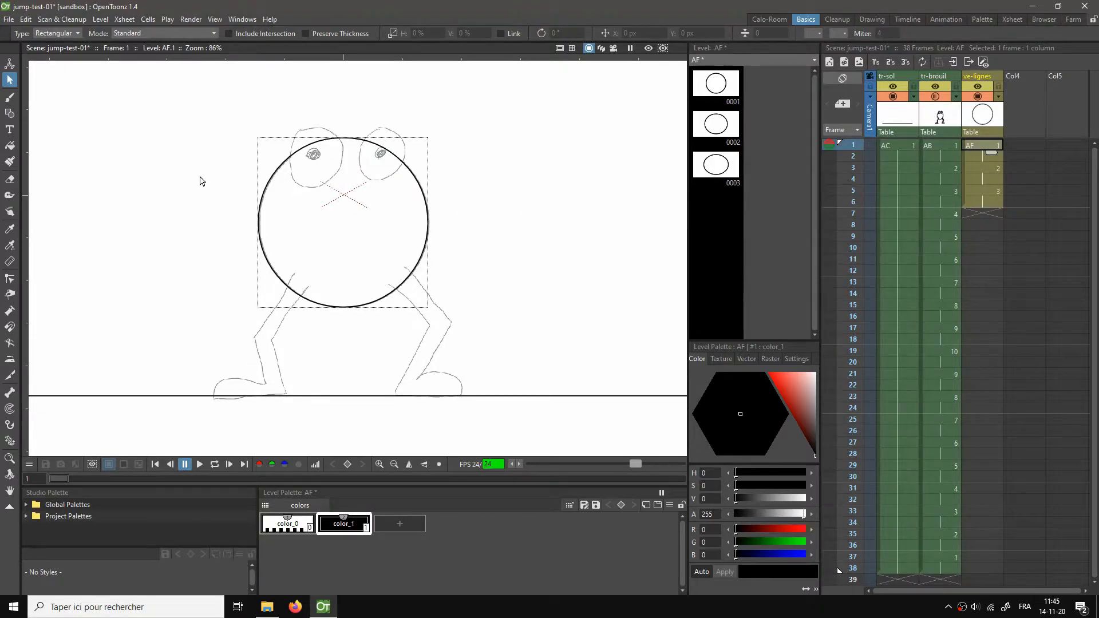
left_click_drag(213, 107, 461, 314)
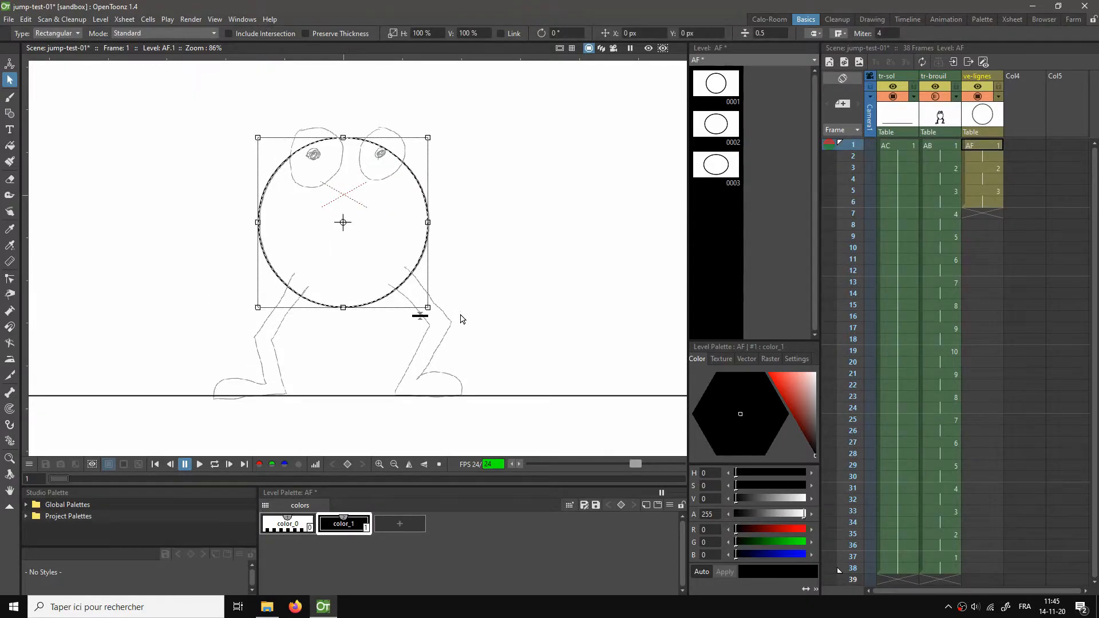
left_click(987, 214)
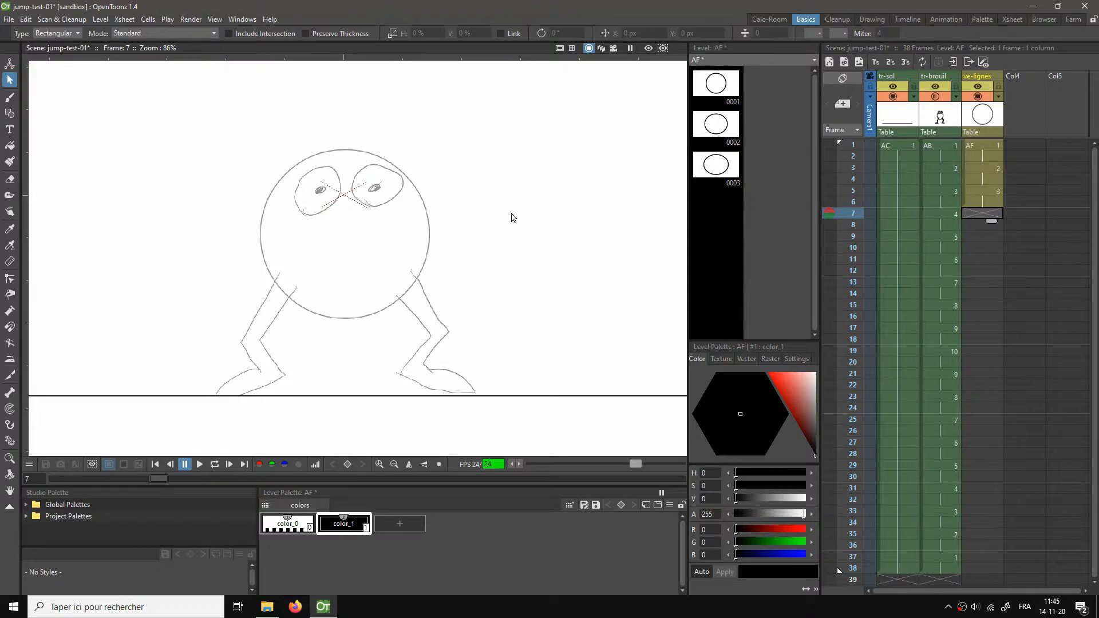
key("ctrl+v")
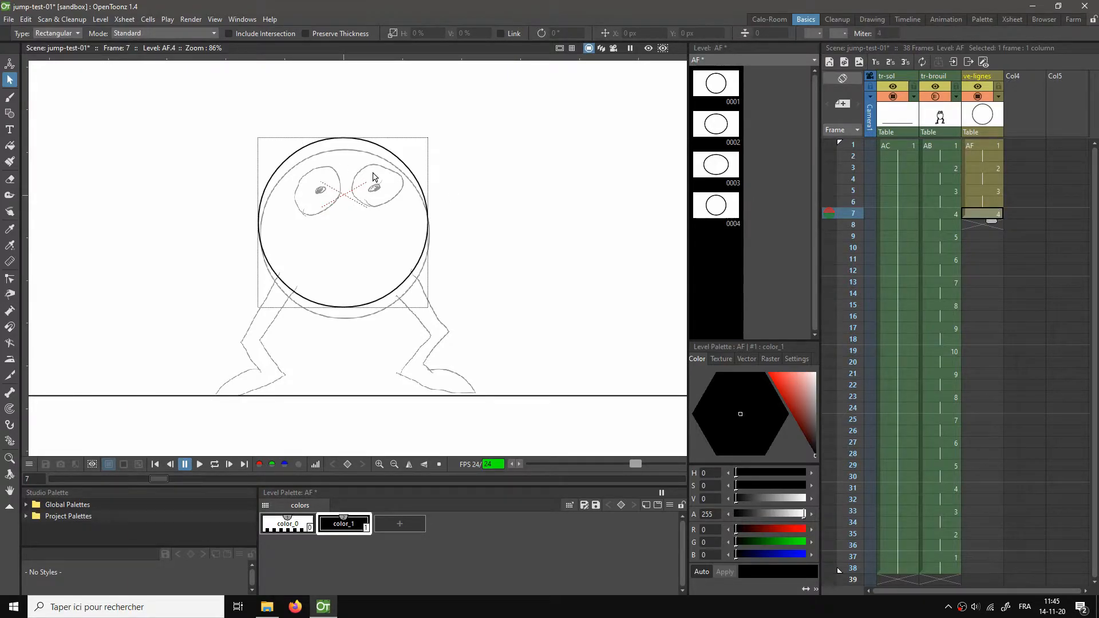
left_click_drag(241, 113, 443, 322)
left_click_drag(419, 258, 421, 267)
Step: Check the circles at frames 5, 3 and 1 of ve-lignes, and hold the frame 7 drawing through frame 8
left_click(991, 187)
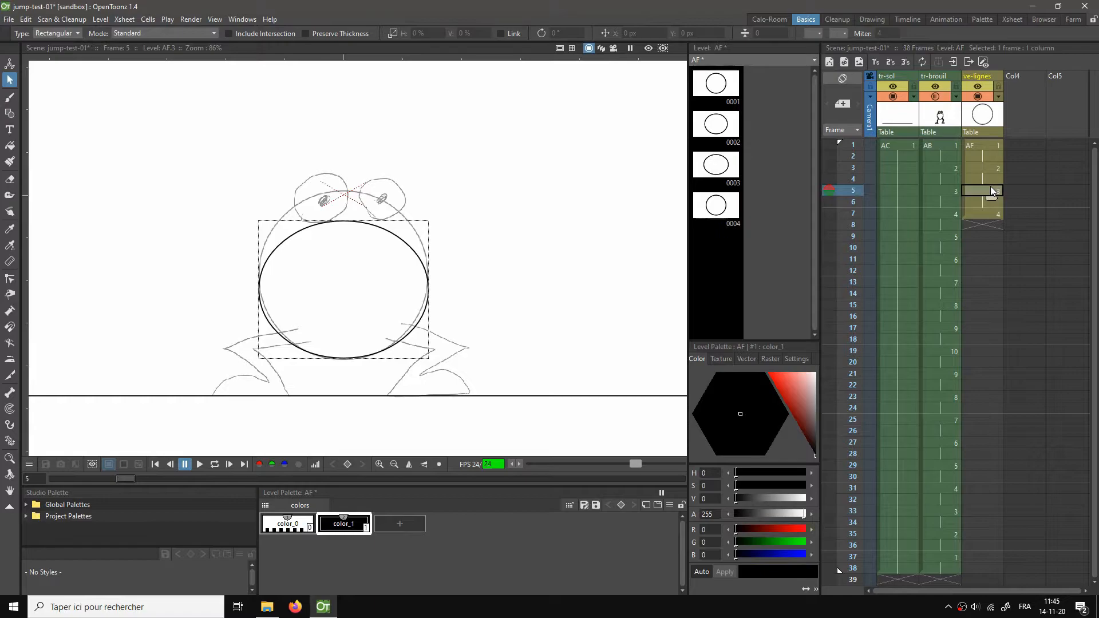
left_click(989, 167)
left_click(987, 148)
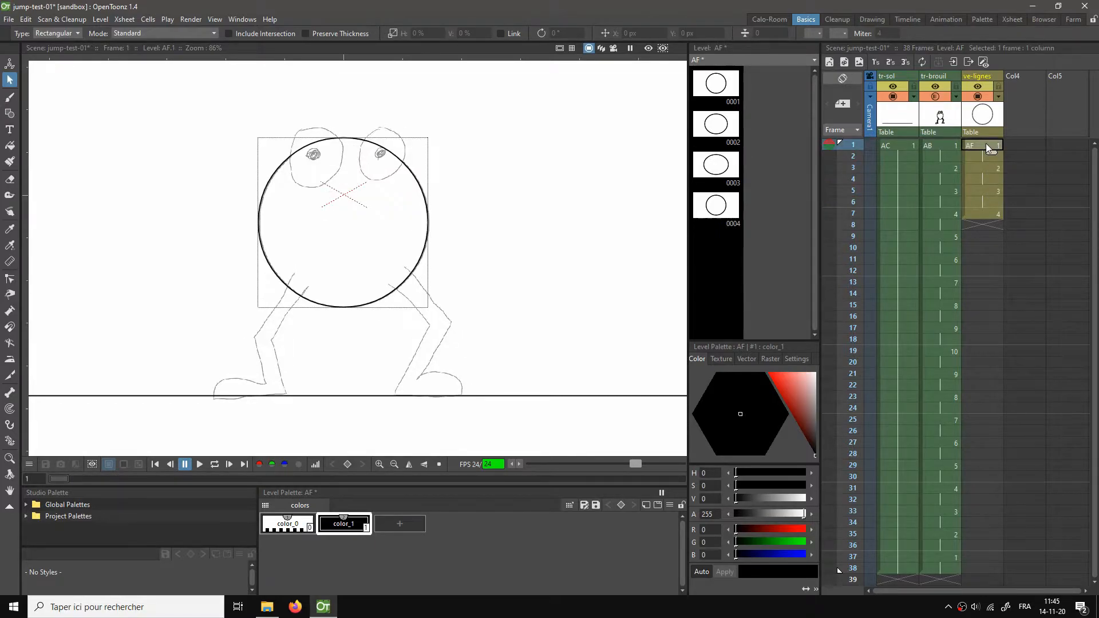
left_click(993, 216)
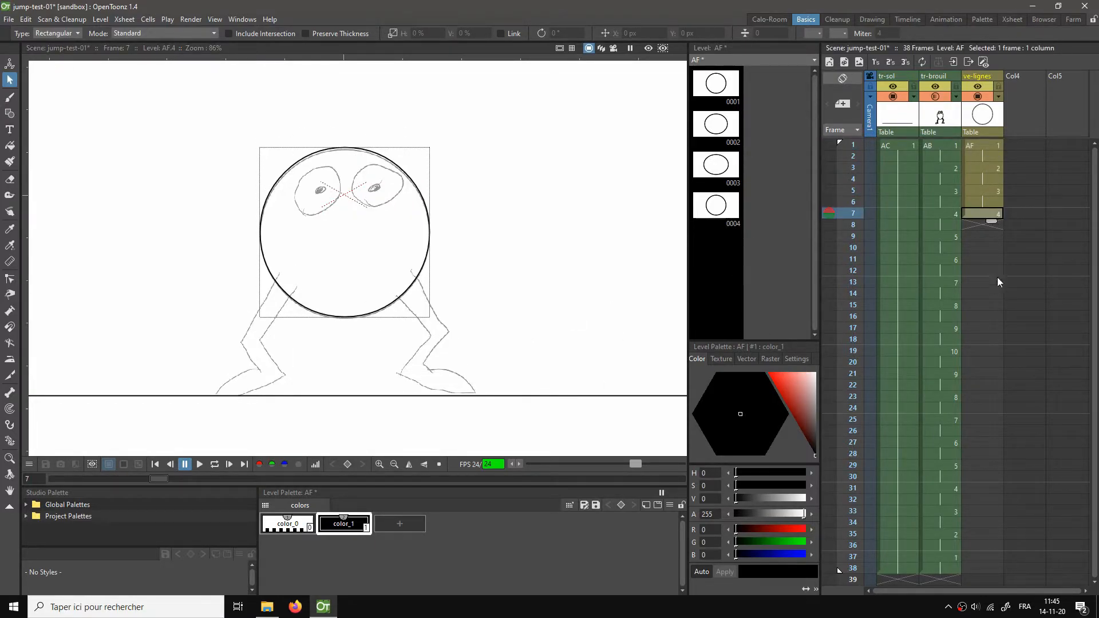
Step: Place a copy of the circle at frame 9 of ve-lignes, moved by X 5.83 px and Y 96.76 px, and hold it through frame 10
left_click(987, 234)
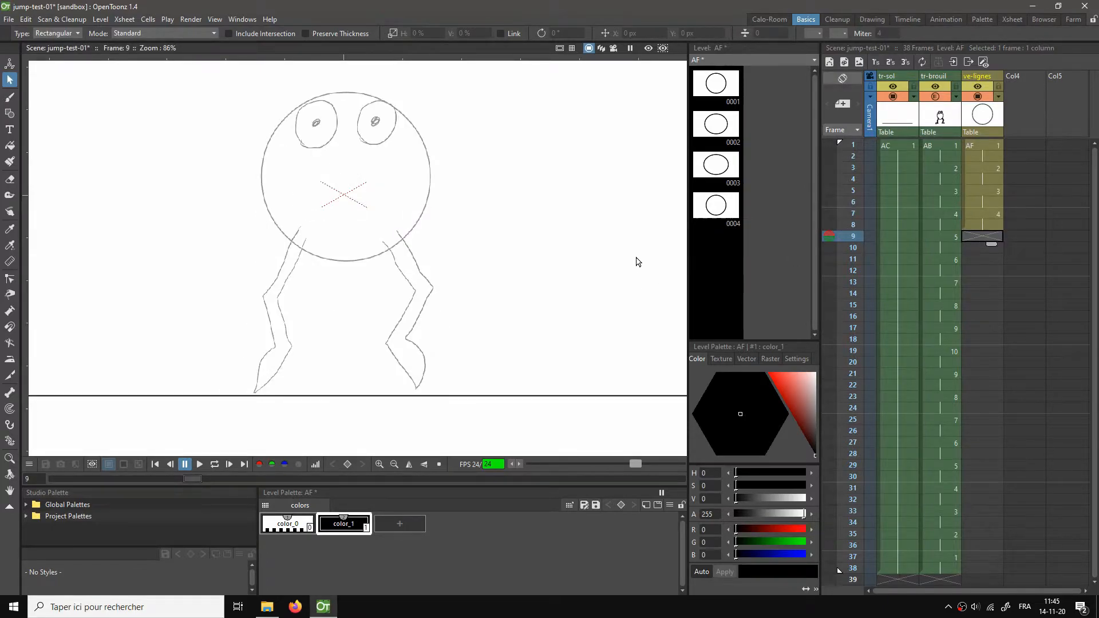
key("ctrl+v")
mouse_move(228, 115)
left_mouse_down()
mouse_move(488, 348)
mouse_move(474, 334)
left_mouse_up()
left_click_drag(416, 255, 418, 213)
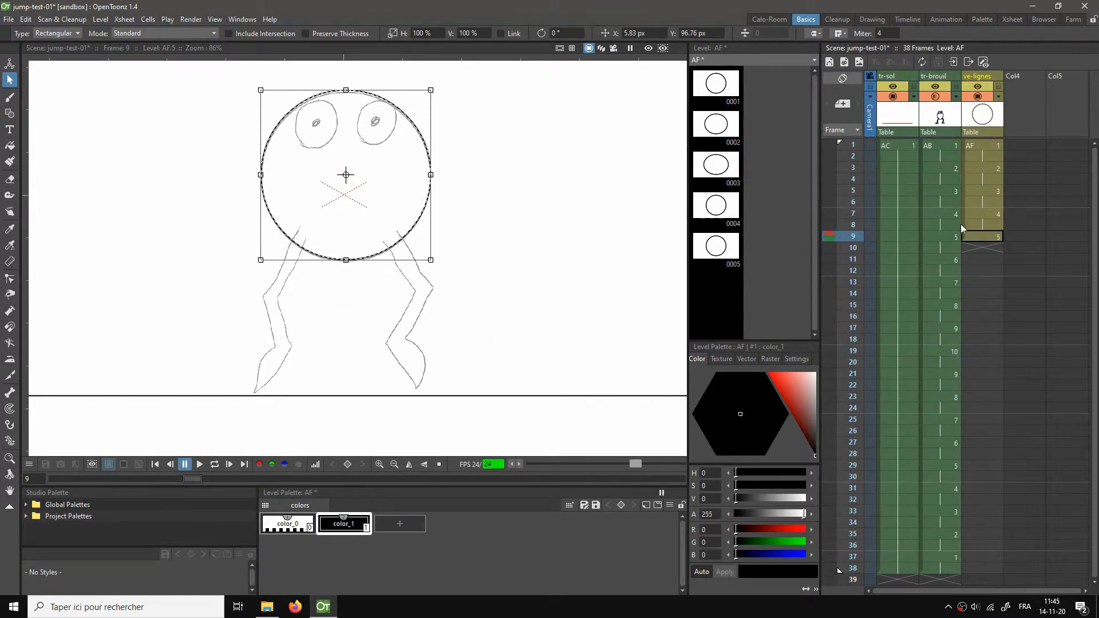
left_click(991, 238)
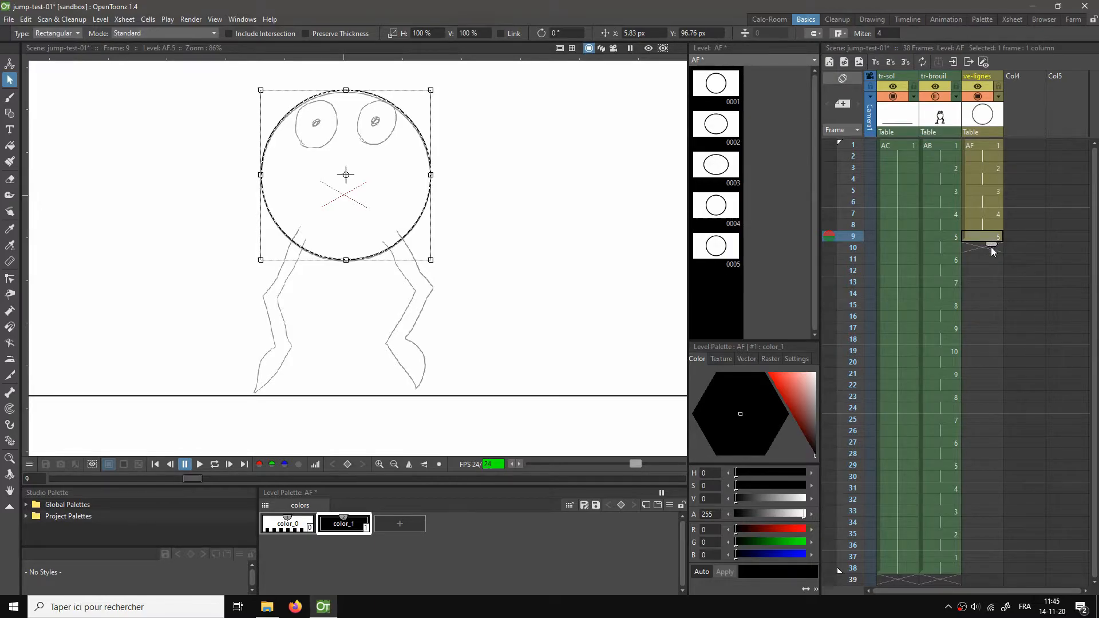
left_click_drag(991, 245, 992, 245)
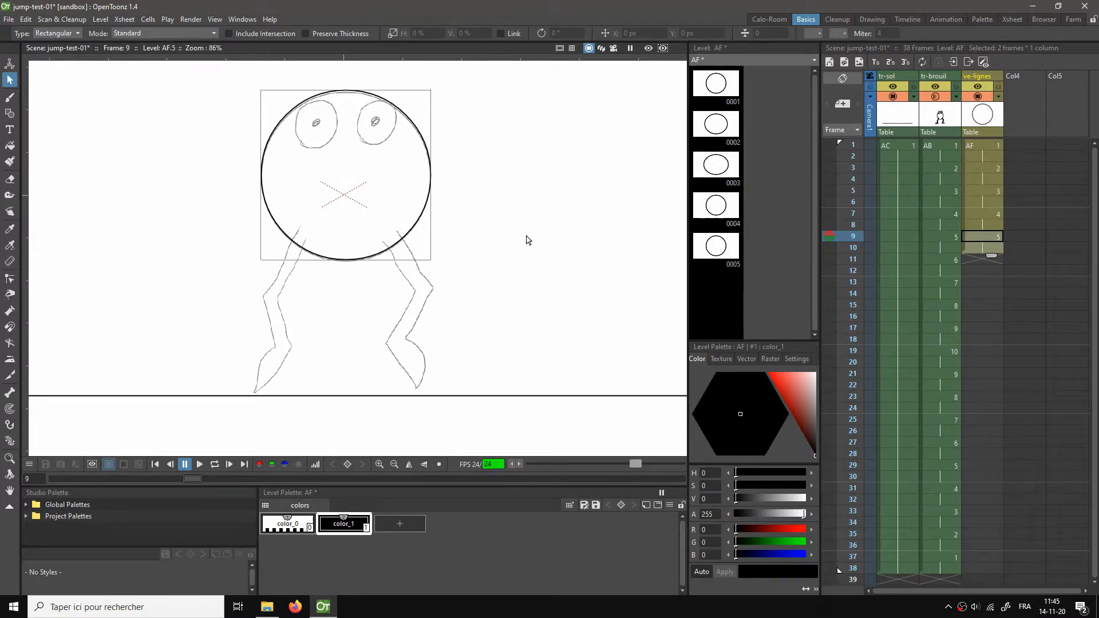
Step: Place a copy of the circle at frame 11 of ve-lignes, moved by X 10.37 px and Y 161.54 px, and hold it through frame 12
scroll(528, 243, "down", 3)
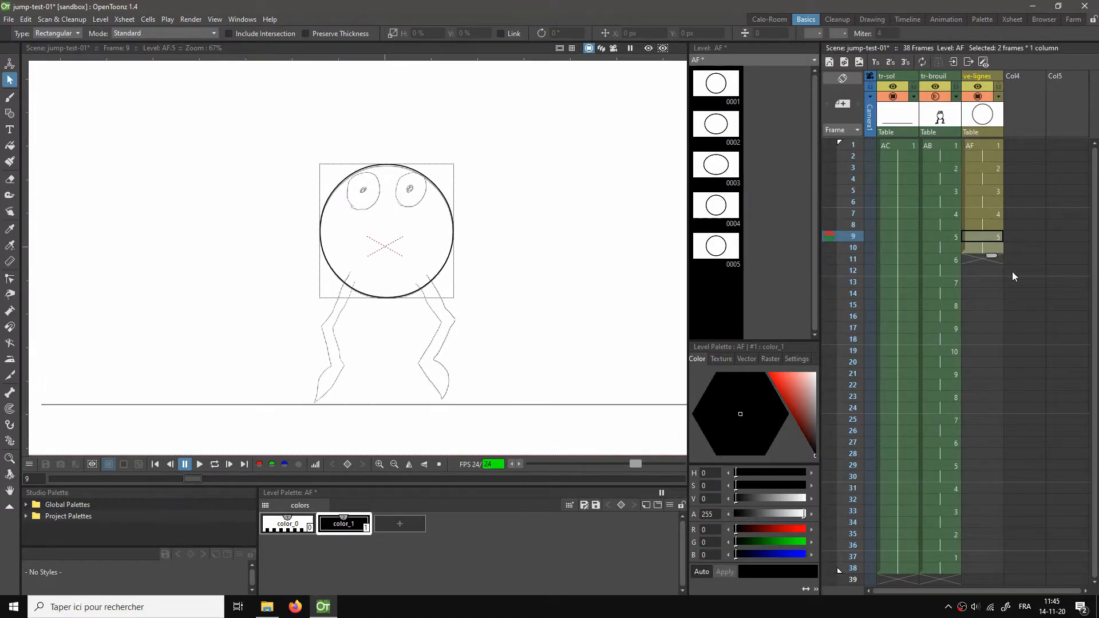
left_click(980, 258)
key("ctrl+v")
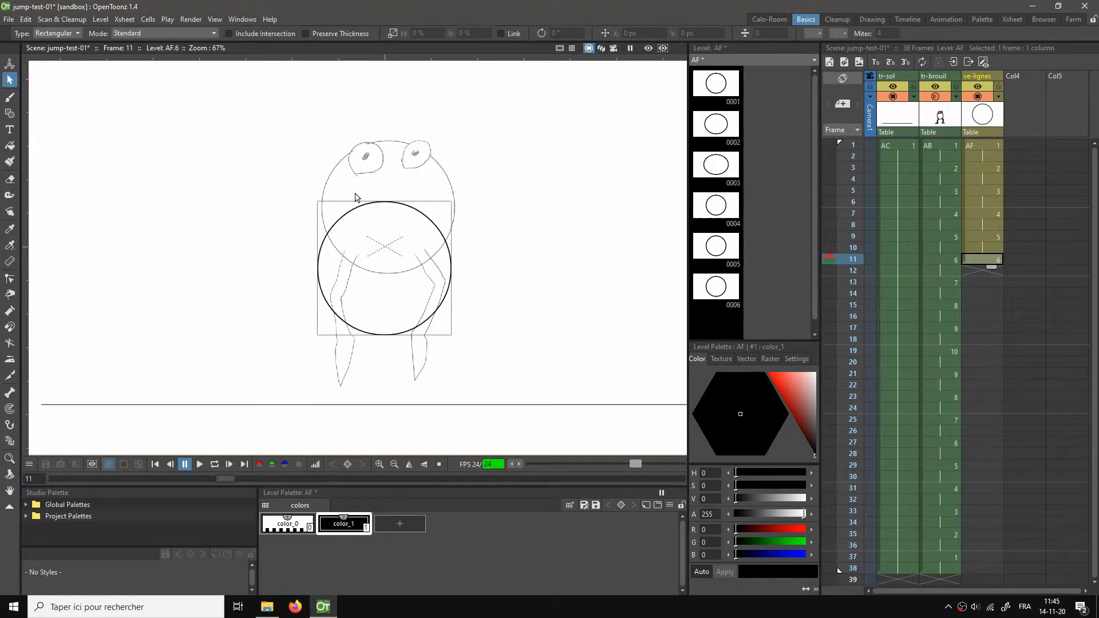
left_click_drag(298, 179, 490, 360)
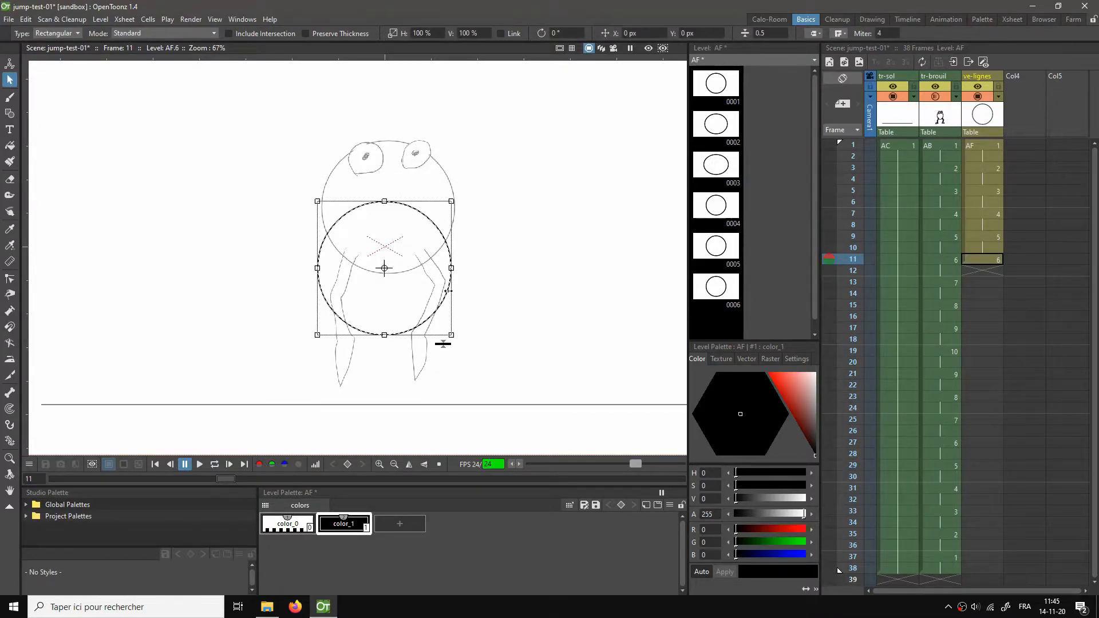
left_click_drag(447, 289, 452, 227)
left_click(985, 260)
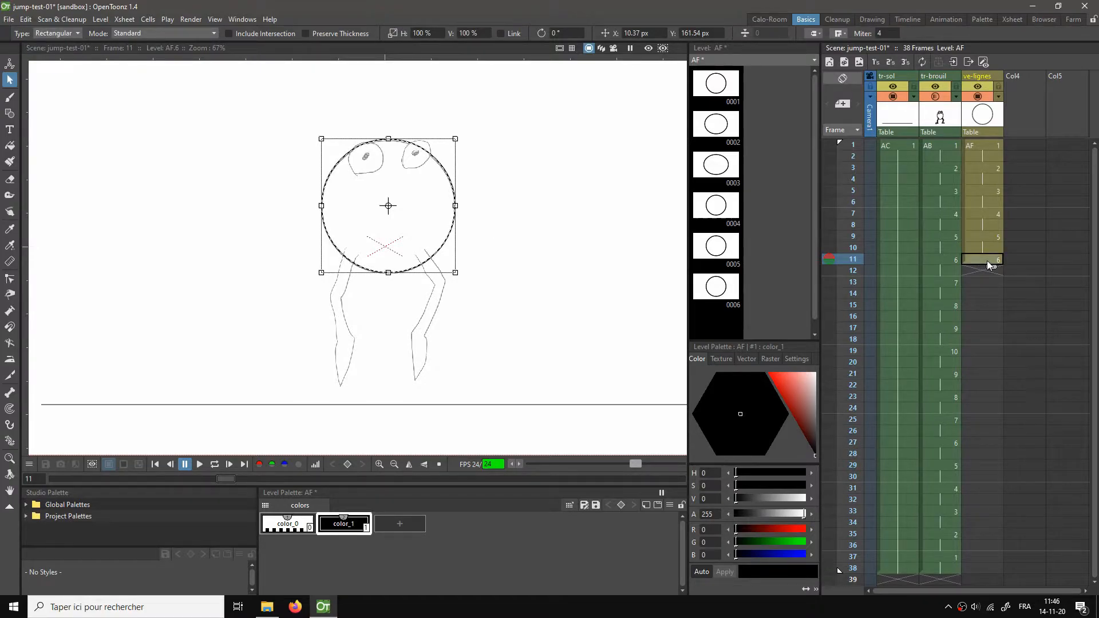
Step: Paste the circle at frame 13 of ve-lignes and move it by X 11.86 px and Y 208.97 px onto the rough body
left_click(979, 283)
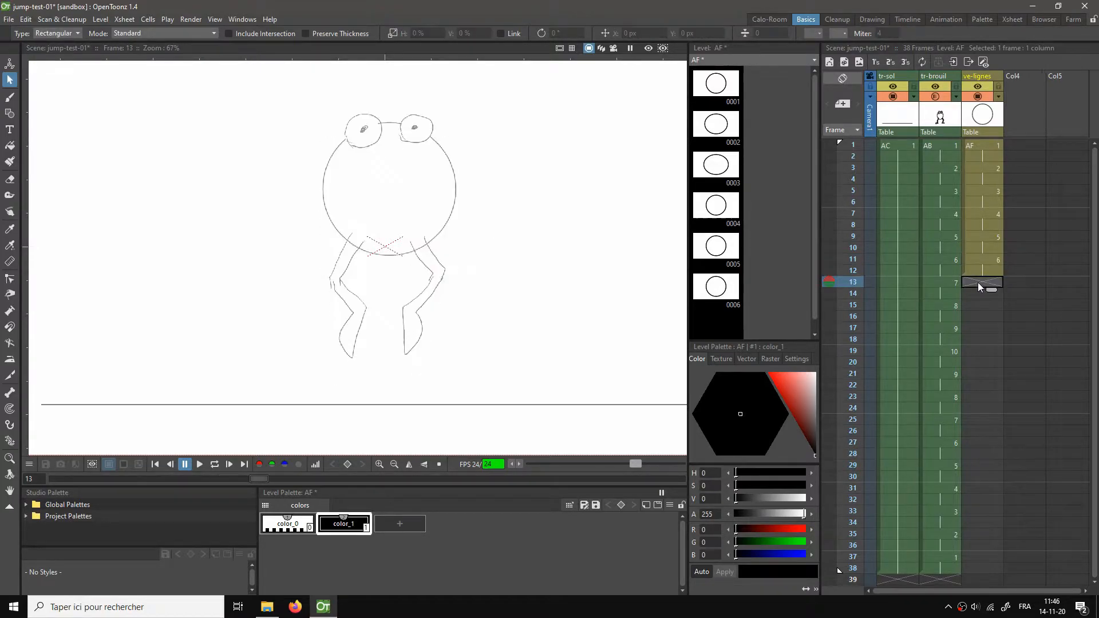
key("ctrl+v")
left_click_drag(300, 172, 487, 380)
left_click_drag(435, 309, 440, 229)
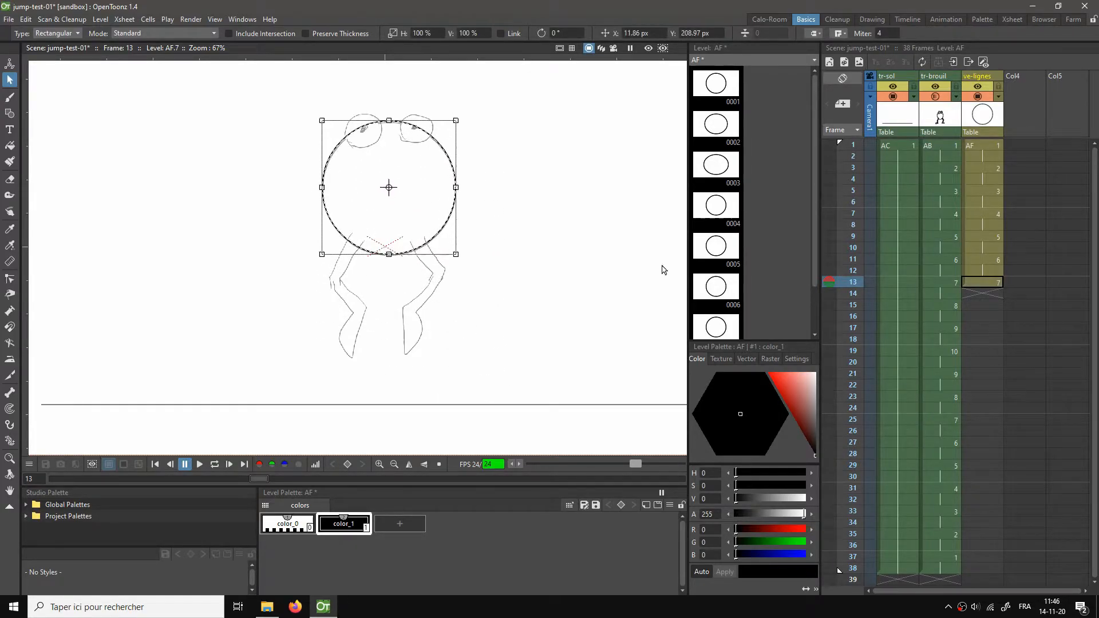
Step: Hold the frame 13 circle of ve-lignes through frame 14, and paste a copy at frame 15 moved by X 10.37 px and Y 235.65 px
left_click(987, 282)
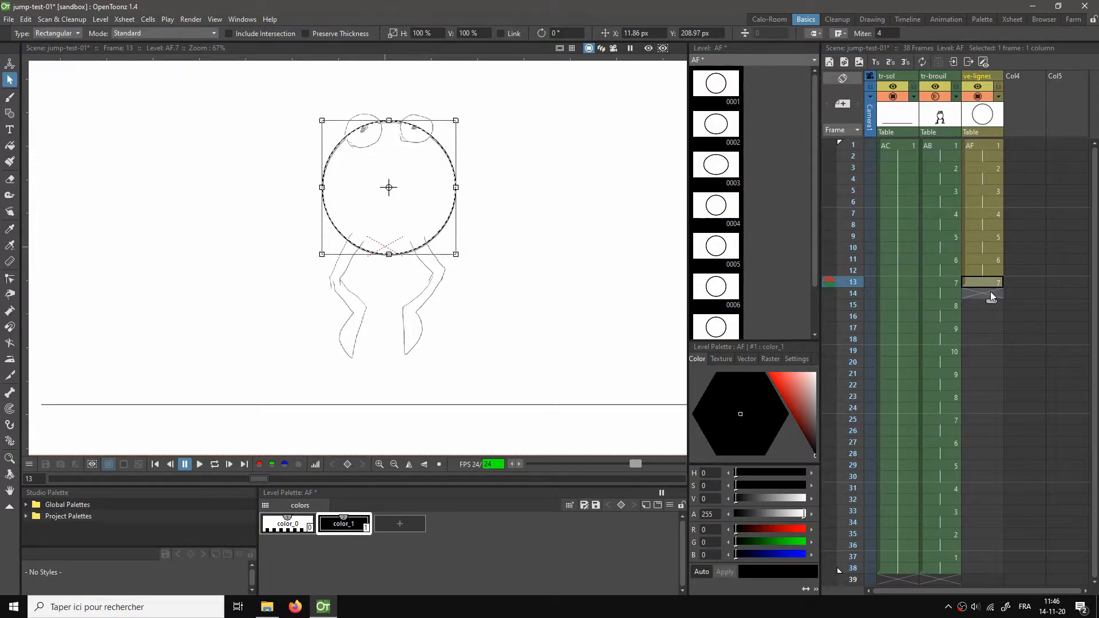
left_click_drag(991, 291, 991, 301)
left_click(992, 303)
key("ctrl+v")
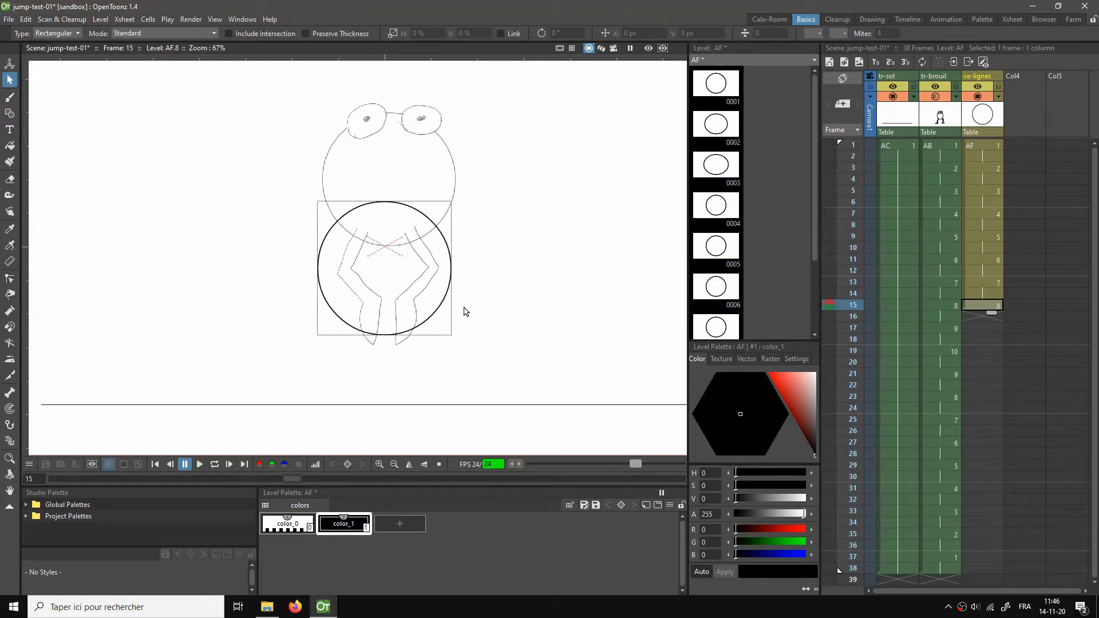
left_click_drag(304, 185, 489, 360)
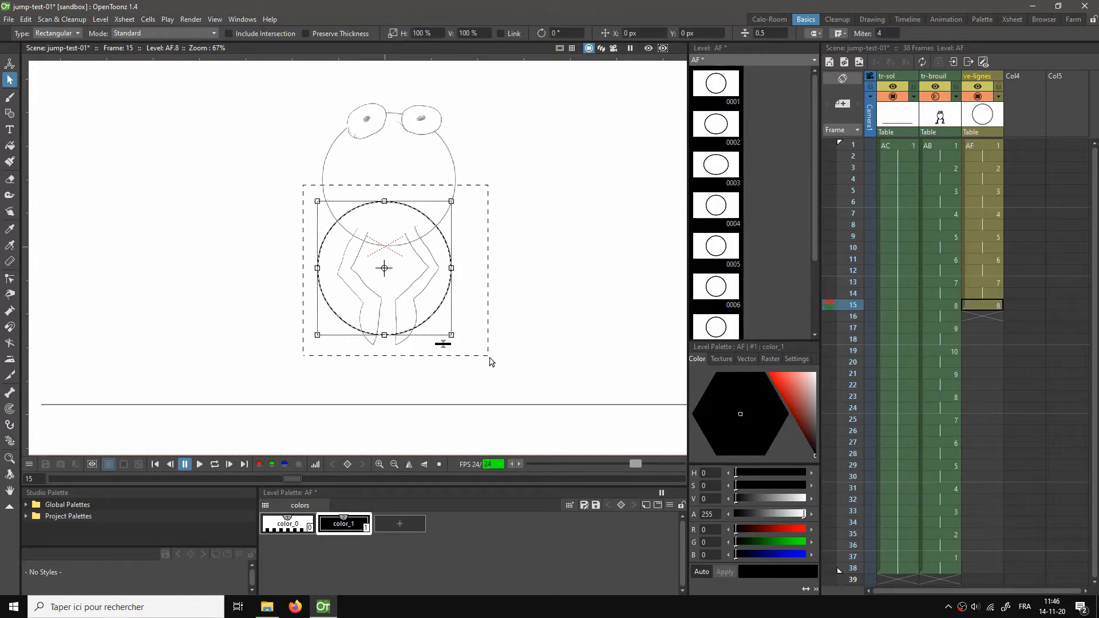
left_click_drag(445, 313, 446, 214)
Step: Hold the frame 15 circle of ve-lignes through frame 16, and paste a copy at frame 17, moving it up onto the rough body
left_click(981, 303)
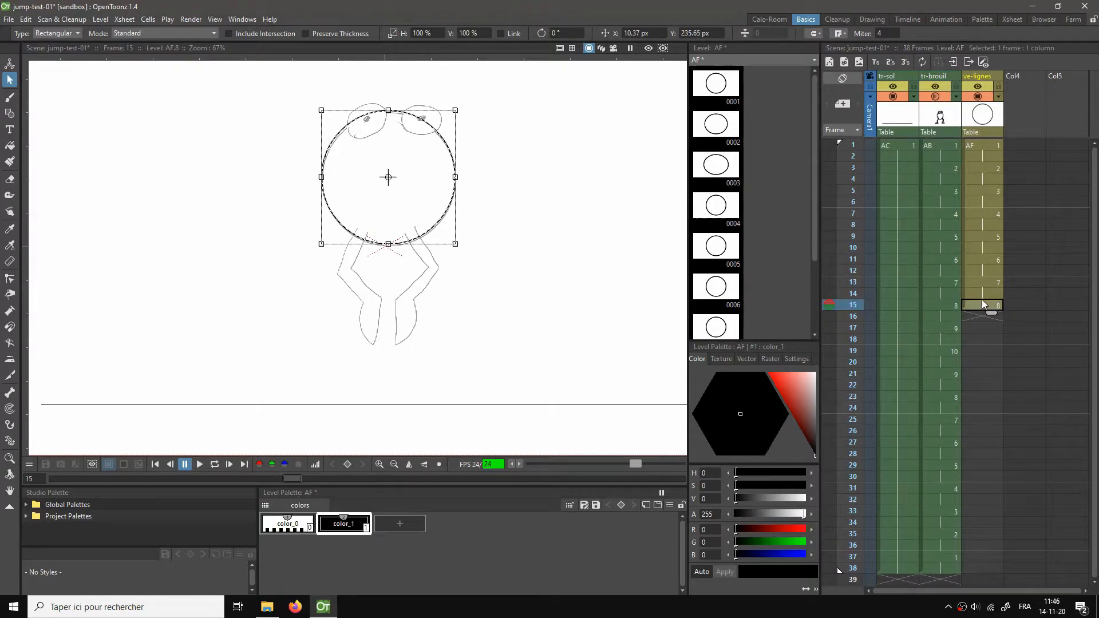
left_click_drag(992, 313, 987, 324)
left_click(985, 327)
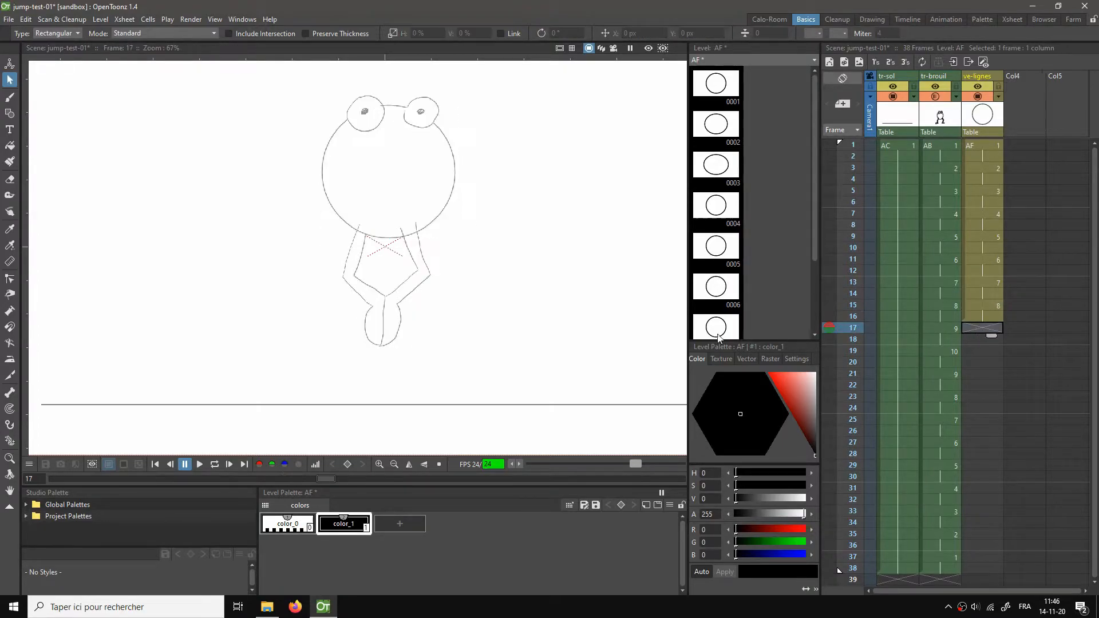
key("ctrl+v")
left_click_drag(267, 167, 474, 364)
left_click_drag(441, 307, 444, 210)
Step: Hold the frame 17 circle of ve-lignes through frame 18, and place a copy at frame 19 over the rough body
left_click(986, 330)
left_click_drag(991, 337, 989, 348)
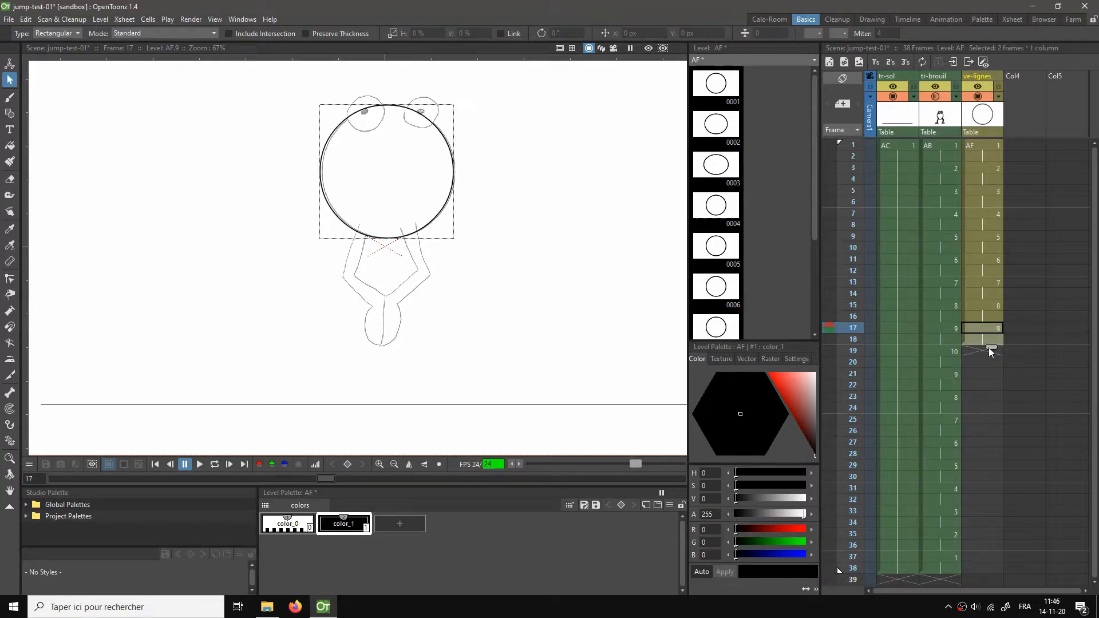
left_click(980, 350)
type("10")
key("Return")
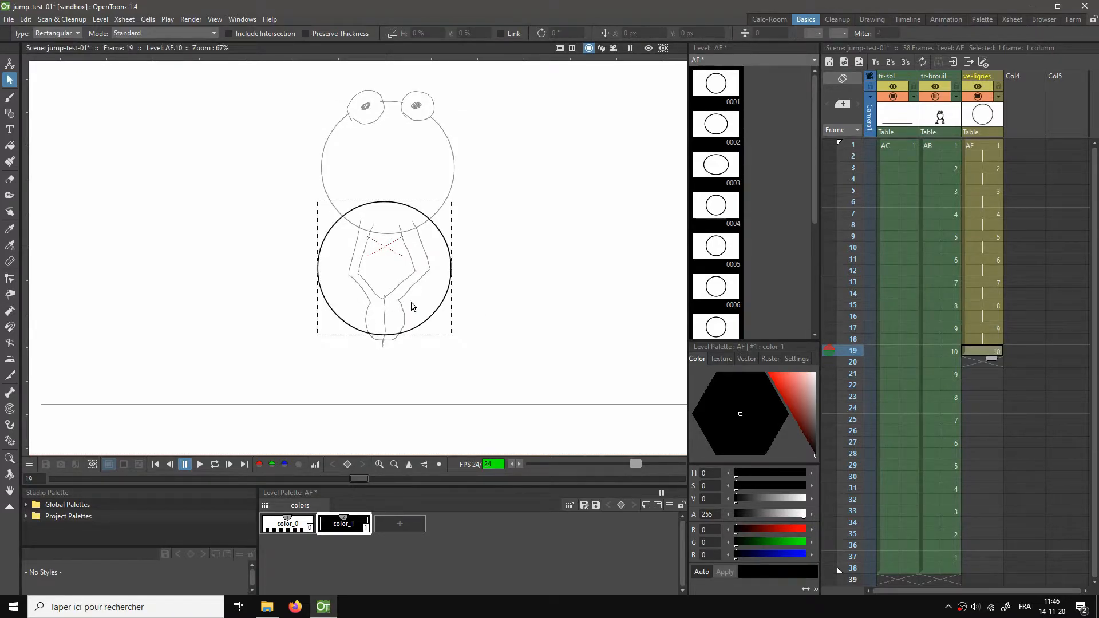
left_click_drag(299, 185, 465, 351)
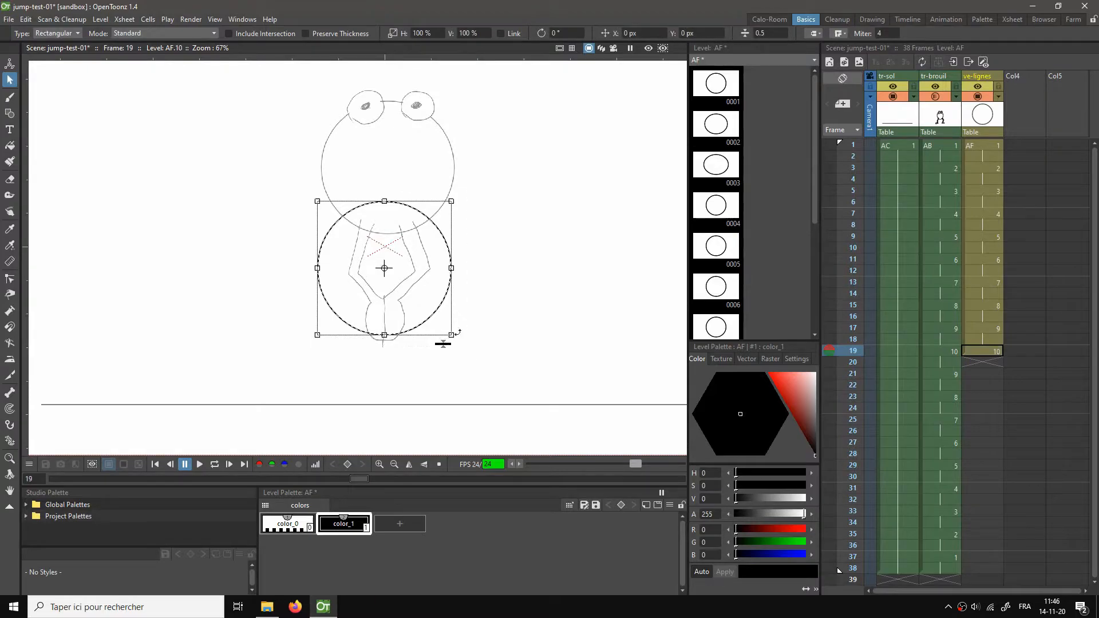
left_click_drag(441, 302, 444, 205)
Step: Check the circle motion in looped playback, and hold the frame 19 drawing of ve-lignes through frame 20
key("l")
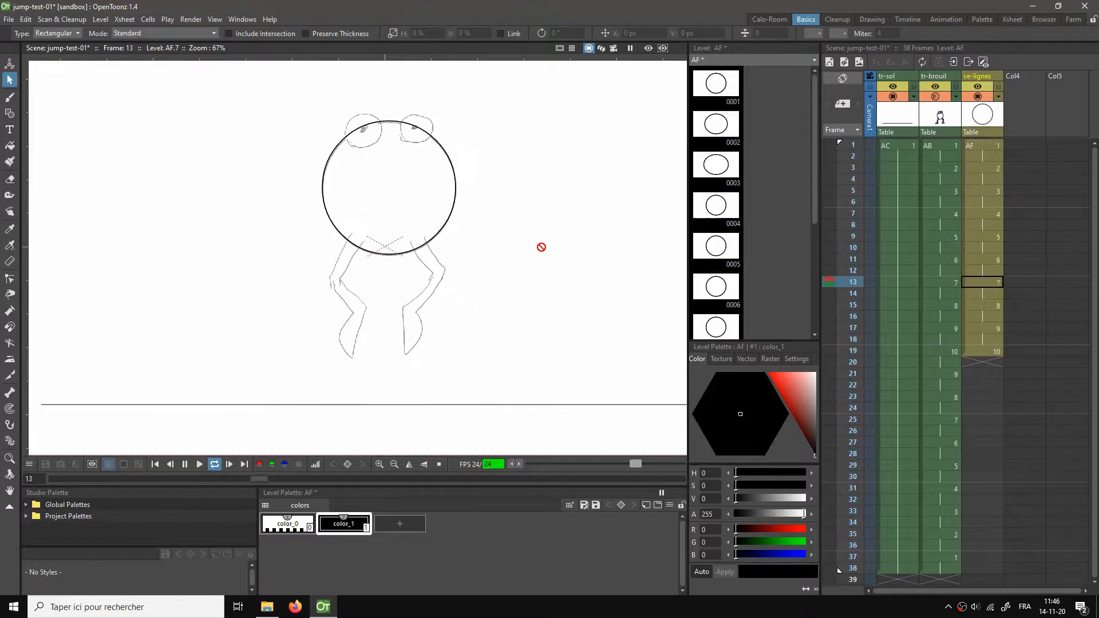
key("l")
left_click(984, 351)
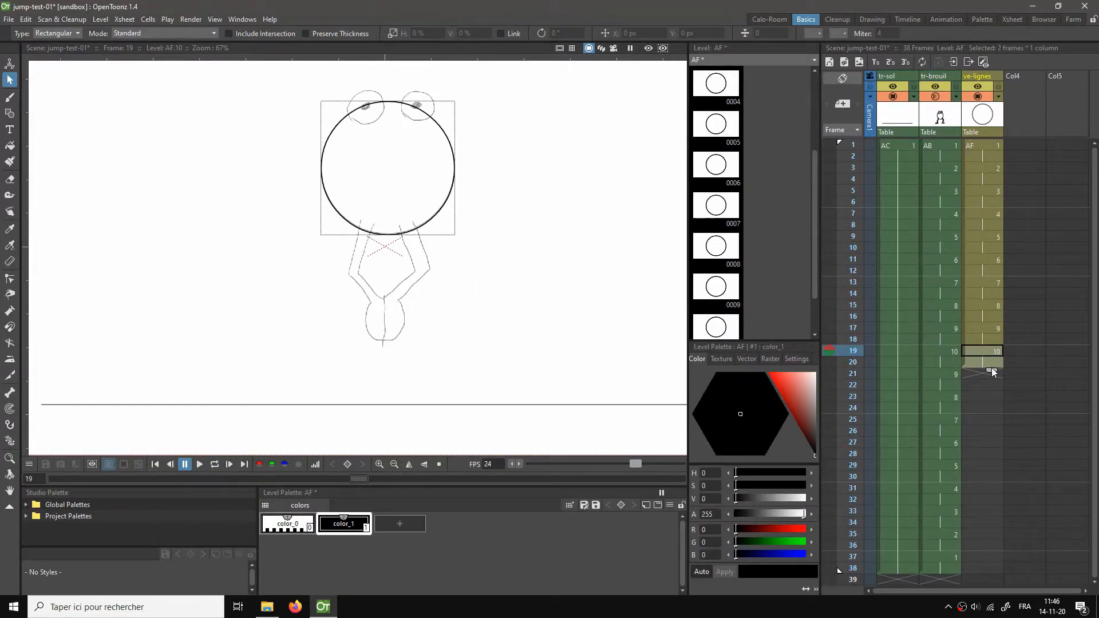
Step: Reuse circle drawing 9 at frames 21–22 and drawing 8 at frames 23–24 of ve-lignes
left_click(977, 372)
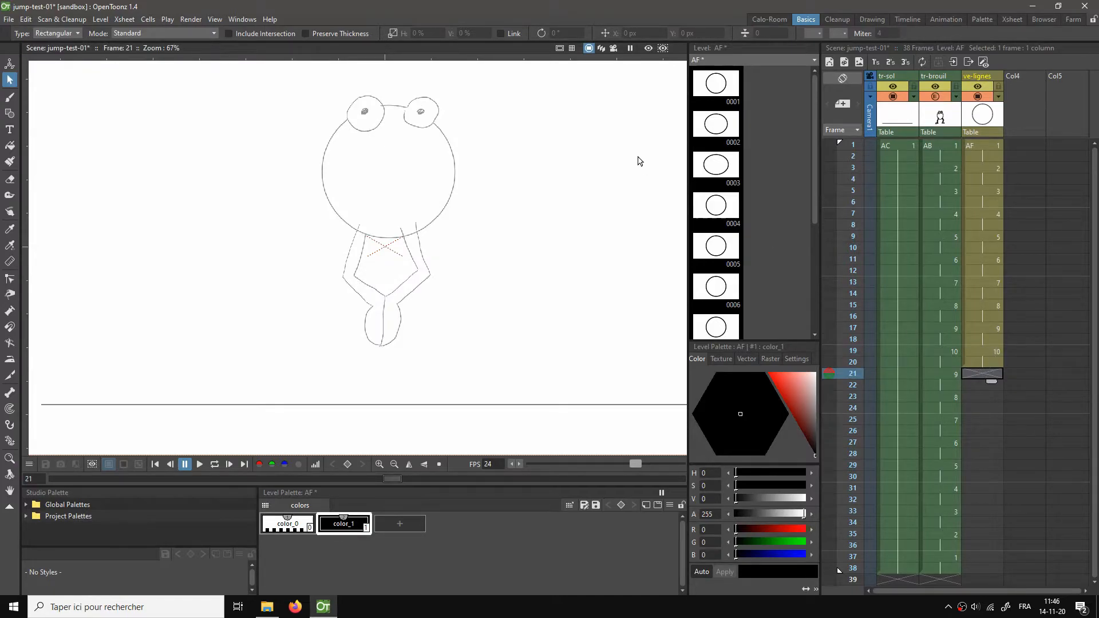
scroll(757, 294, "down", 3)
left_click_drag(726, 256, 834, 330)
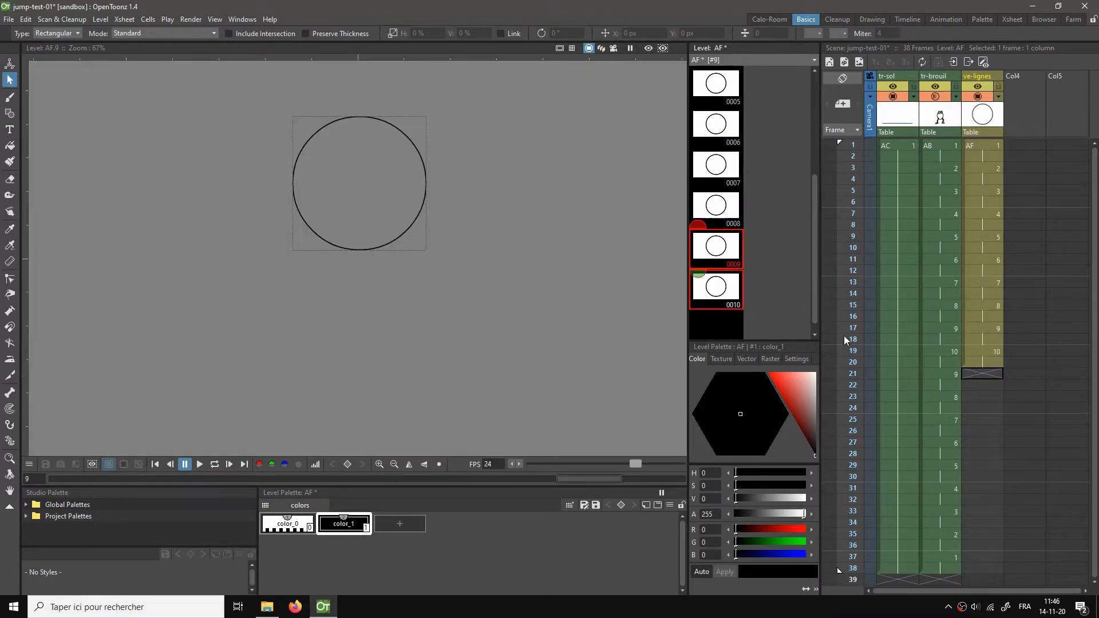
mouse_move(722, 251)
left_mouse_down()
mouse_move(991, 376)
mouse_move(994, 395)
left_mouse_up()
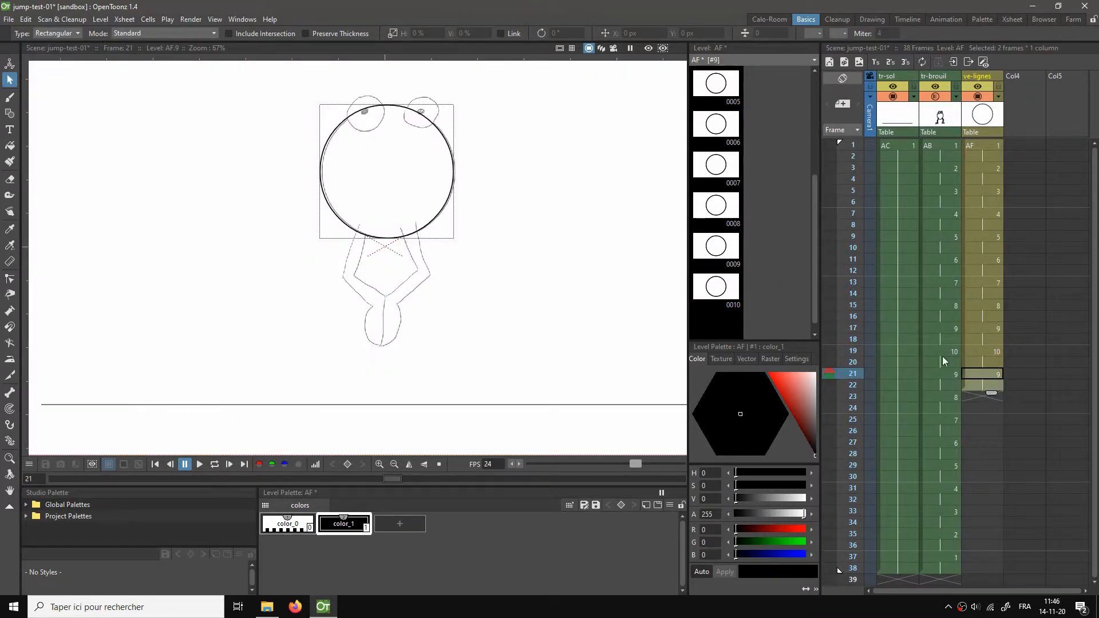
left_click(730, 210)
left_click_drag(731, 212, 981, 399)
left_click(987, 395)
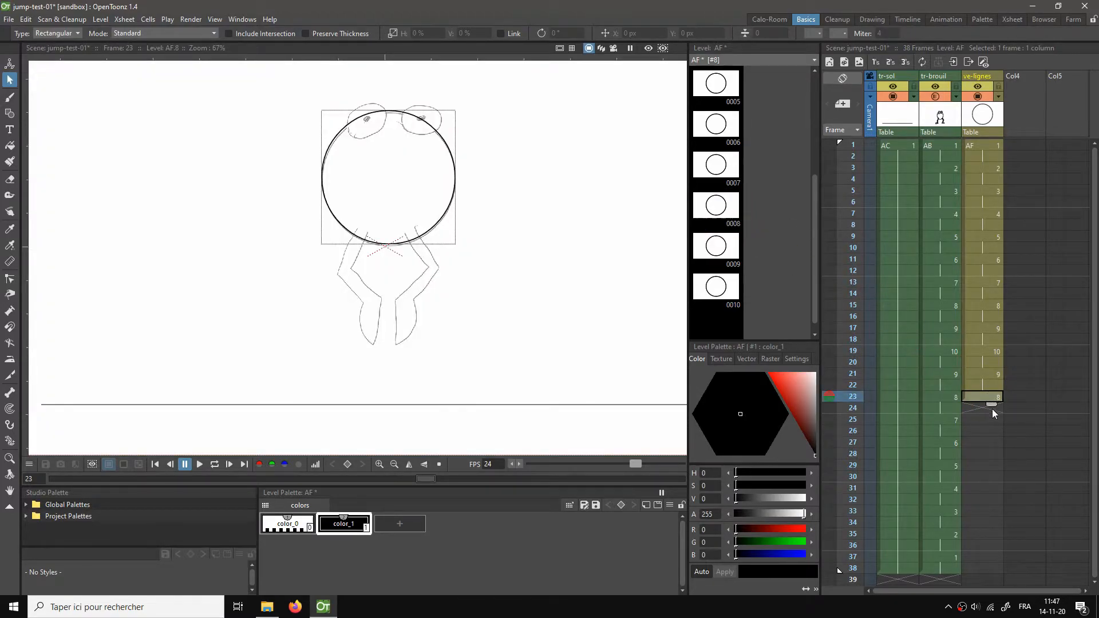
left_click_drag(992, 404, 991, 416)
Step: Reuse circle drawings 7, 6 and 5 at frames 25, 27 and 29 of ve-lignes, each held for two frames
left_click(717, 173)
mouse_move(693, 169)
left_mouse_down()
mouse_move(817, 240)
mouse_move(995, 441)
left_mouse_up()
left_click(730, 136)
mouse_move(730, 136)
left_mouse_down()
mouse_move(914, 331)
mouse_move(999, 447)
mouse_move(975, 443)
mouse_move(993, 452)
left_mouse_up()
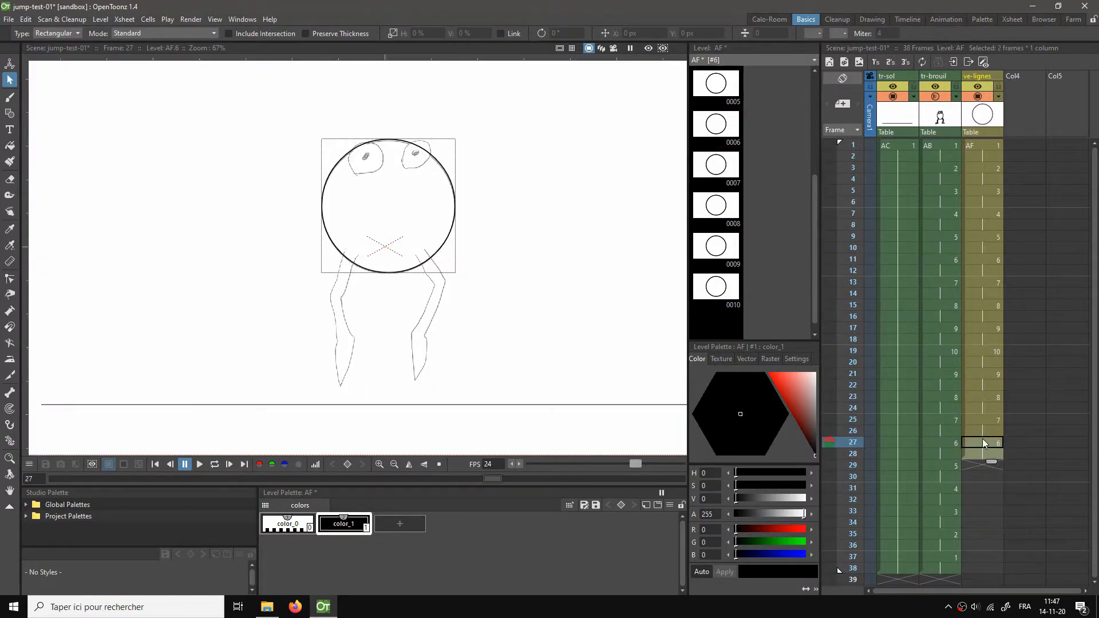
left_click(727, 91)
mouse_move(727, 92)
left_mouse_down()
mouse_move(975, 440)
mouse_move(990, 486)
left_mouse_up()
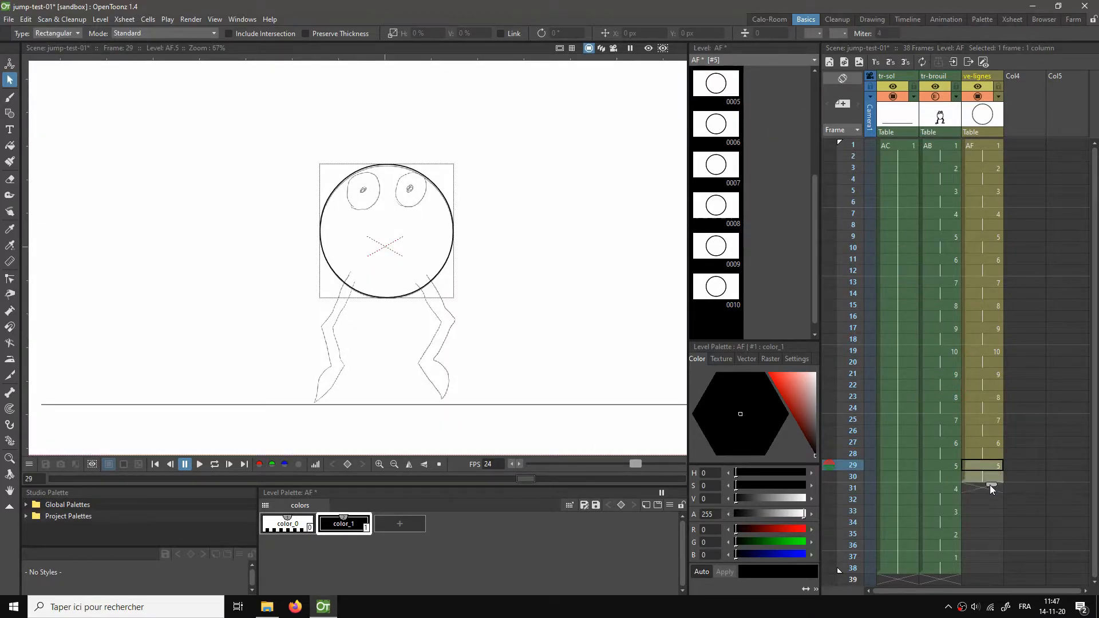
Step: Reuse circle drawings 4, 3 and 2 at frames 31, 33 and 35 of ve-lignes, each held for two frames
scroll(763, 226, "up", 3)
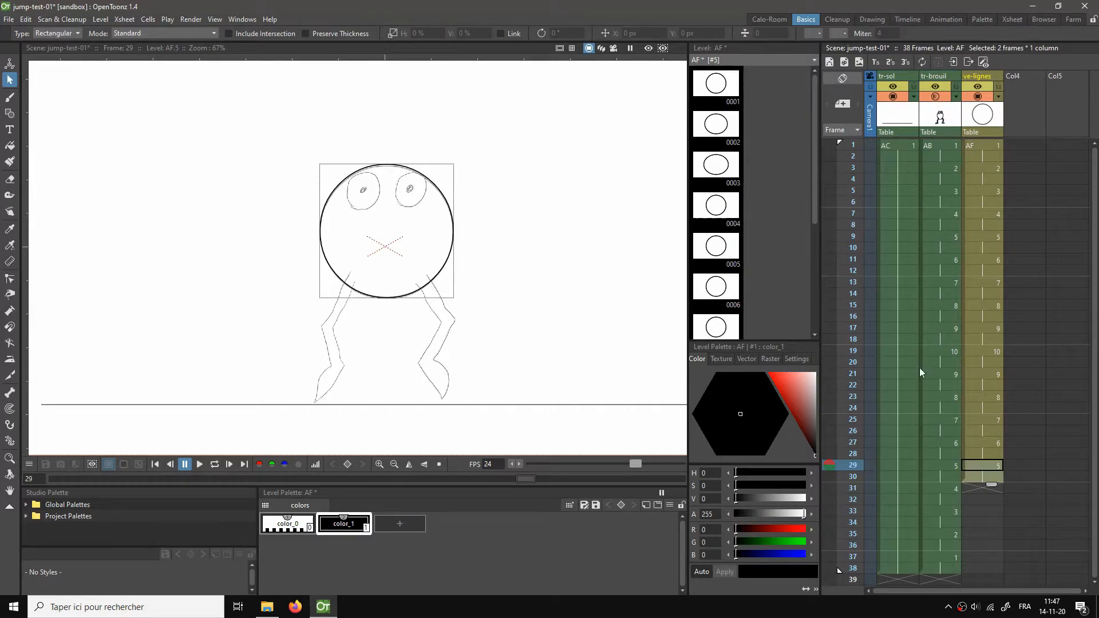
left_click(725, 206)
left_click_drag(724, 206, 973, 494)
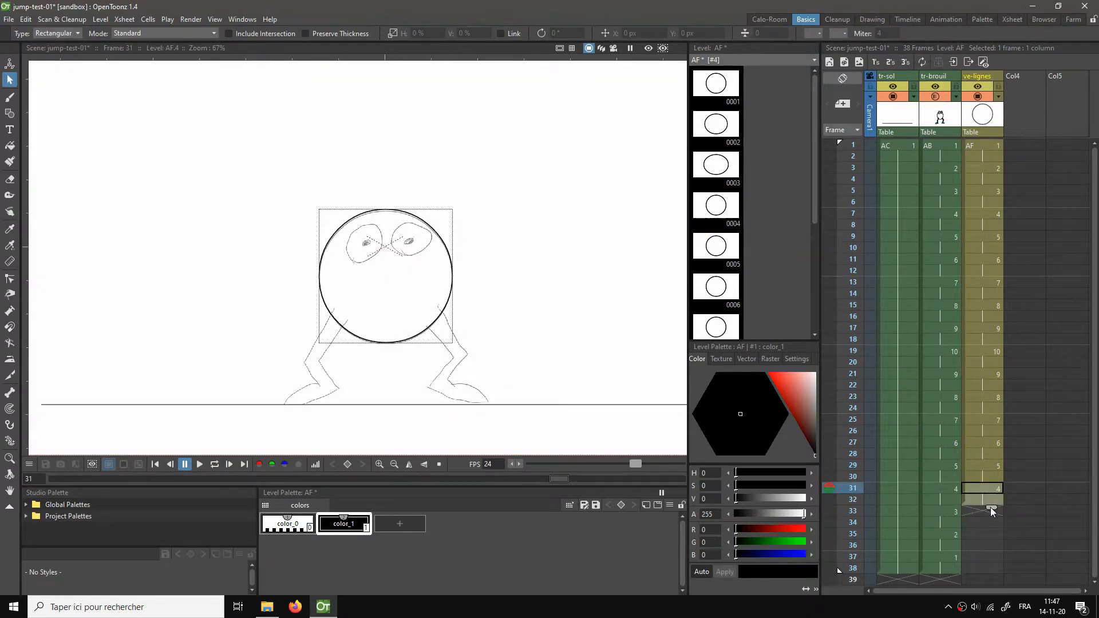
left_click(716, 166)
left_click_drag(730, 172, 973, 510)
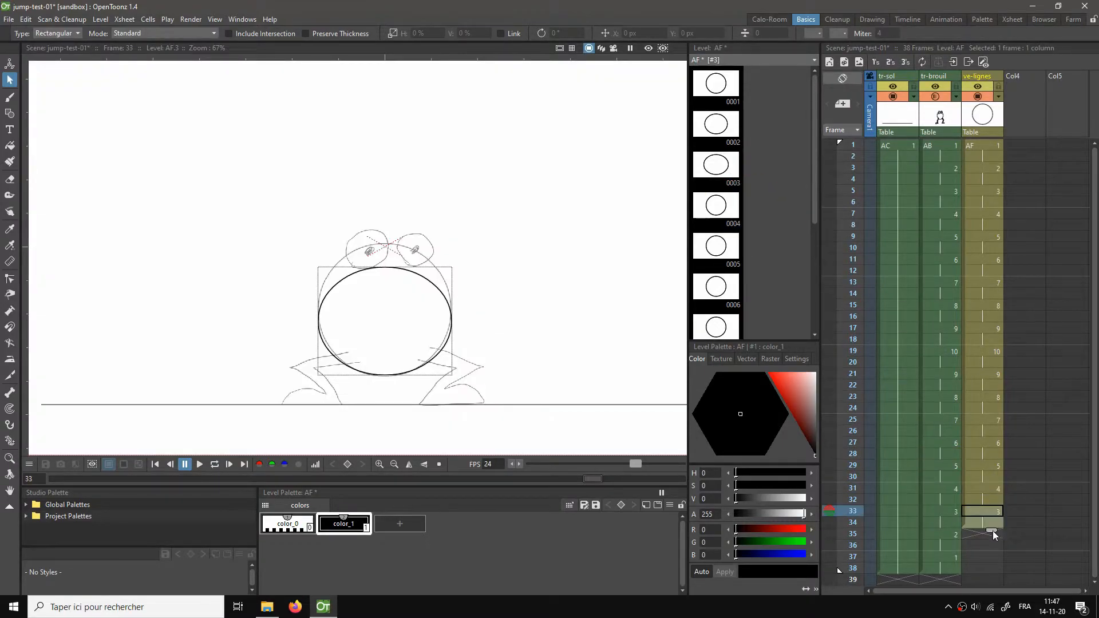
left_click(722, 132)
left_click_drag(723, 132, 968, 532)
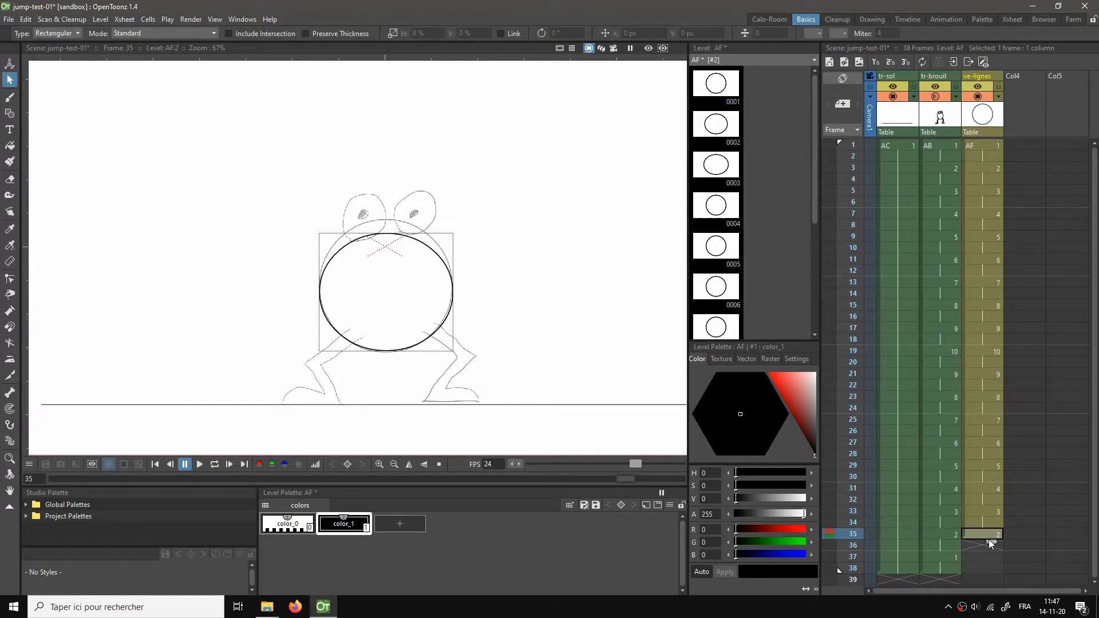
left_click_drag(991, 542, 991, 553)
Step: Reuse circle drawing 1 at frame 37 of ve-lignes and hold it through frame 38
scroll(1083, 465, "down", 3)
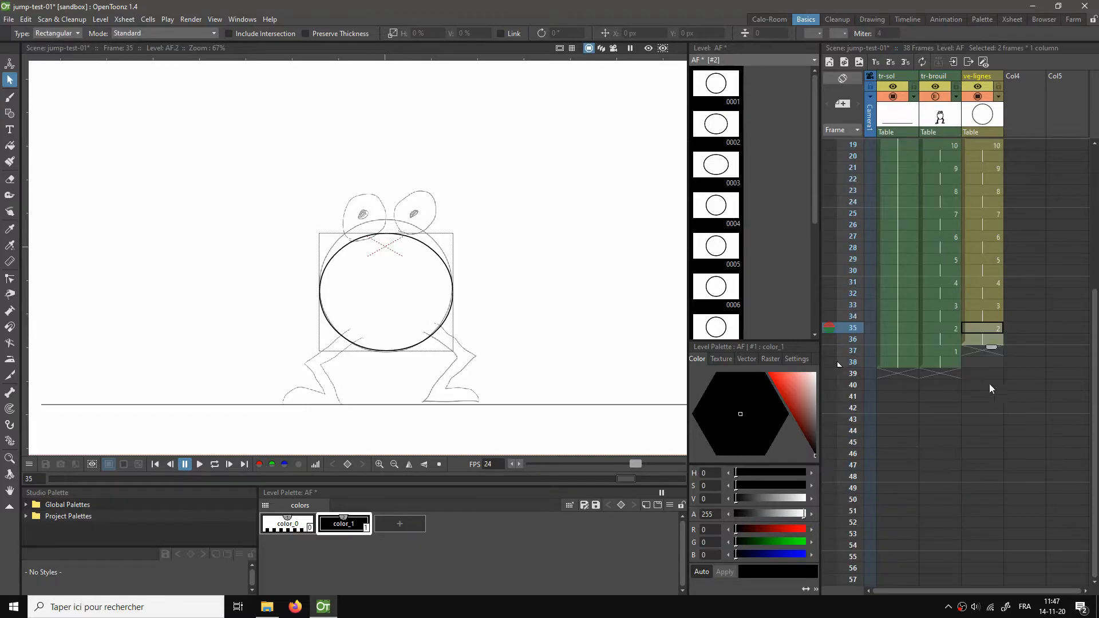
left_click(720, 109)
left_click_drag(724, 90, 970, 352)
left_click(987, 352)
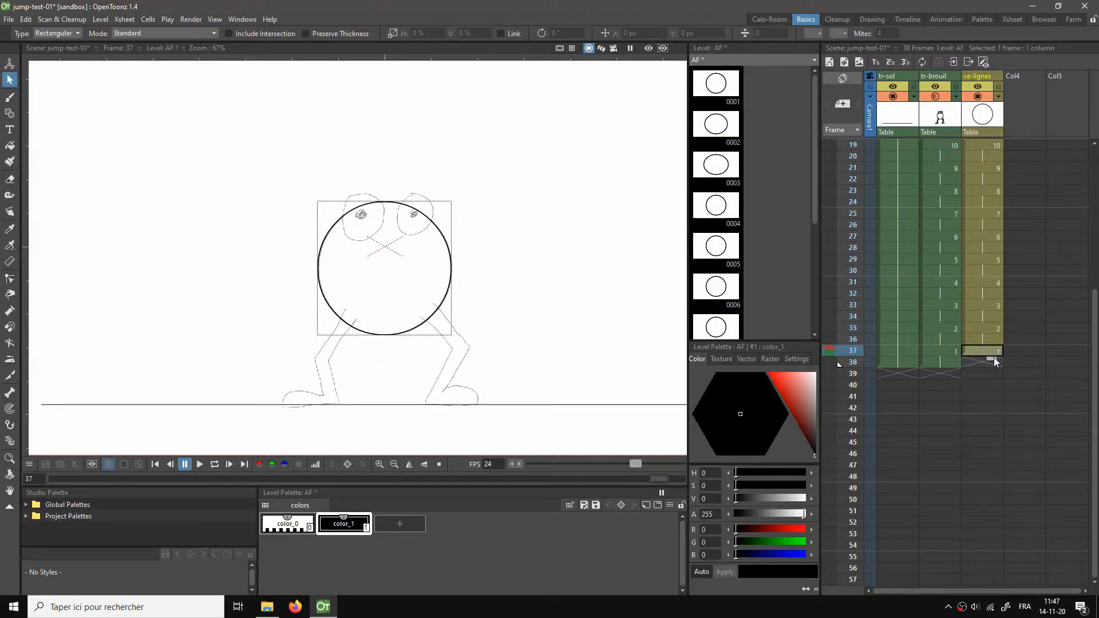
Step: Extend the last drawings of the tr-sol, tr-brouil and ve-lignes columns through frame 48
left_click(900, 362)
left_click_drag(901, 369, 903, 486)
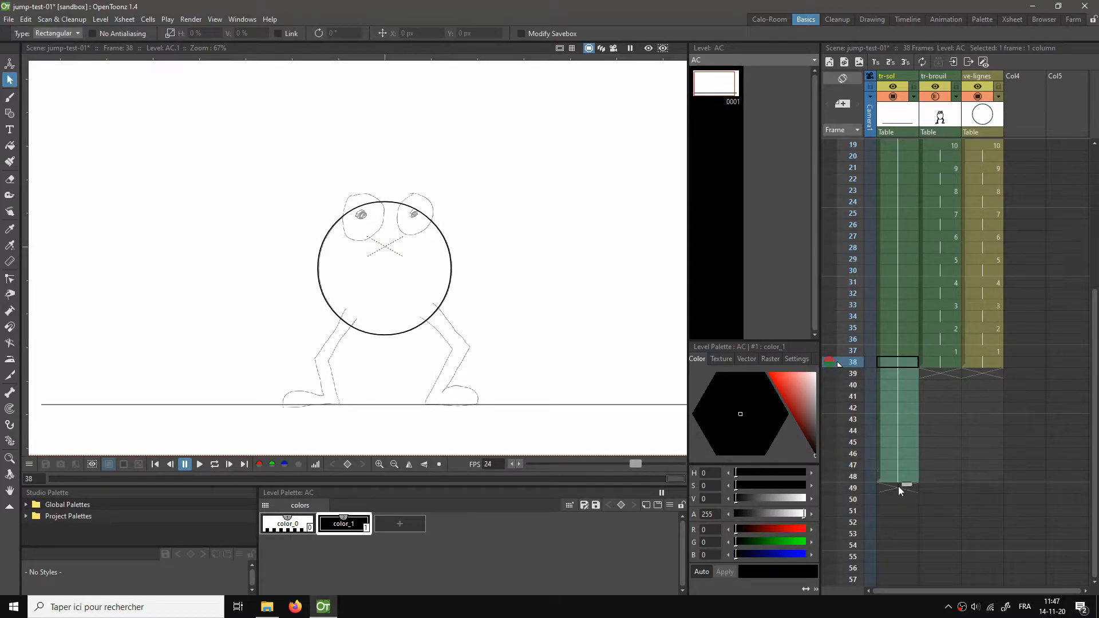
left_click(950, 364)
left_click_drag(950, 486, 991, 486)
left_click(987, 363)
Step: Play the full animation in a loop from frame 1 to check the circle motion, and stop playback
scroll(1095, 435, "up", 6)
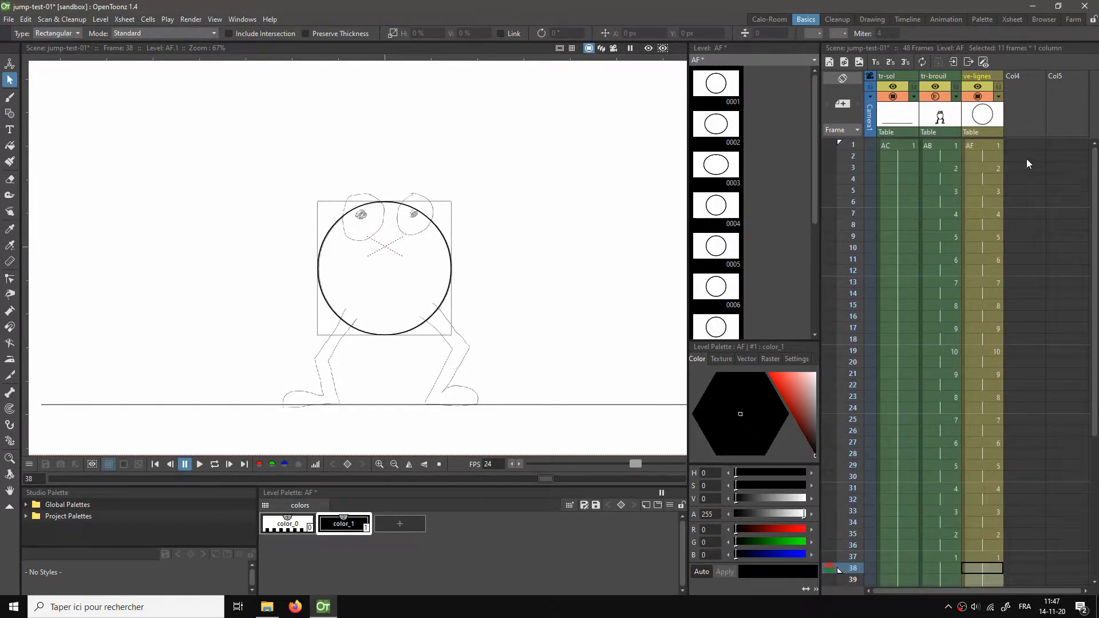
left_click(988, 148)
key("l")
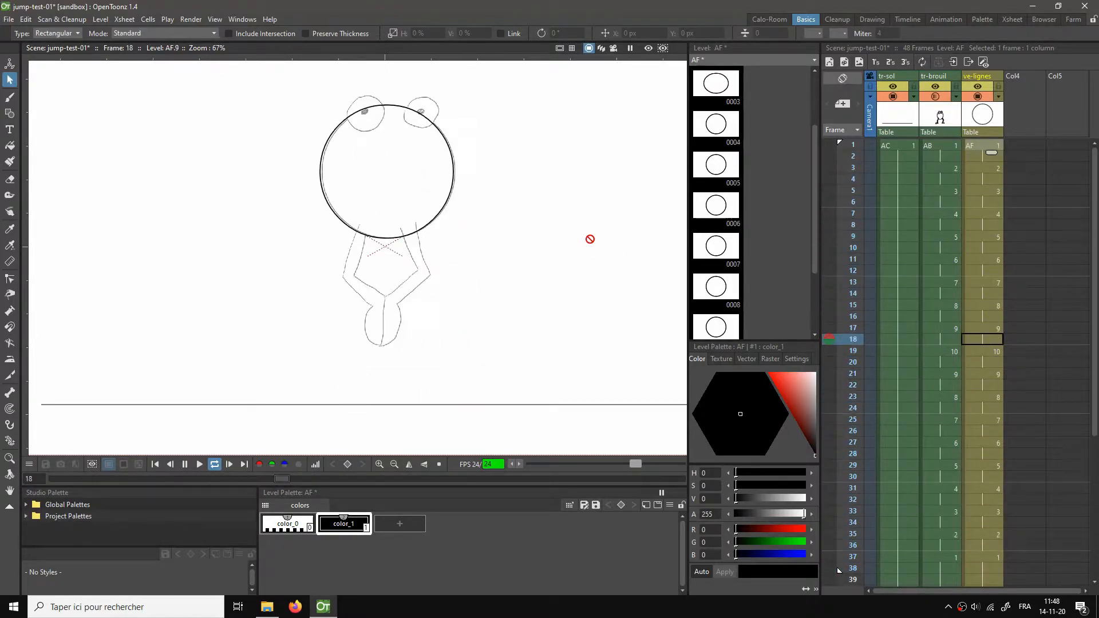
key("p")
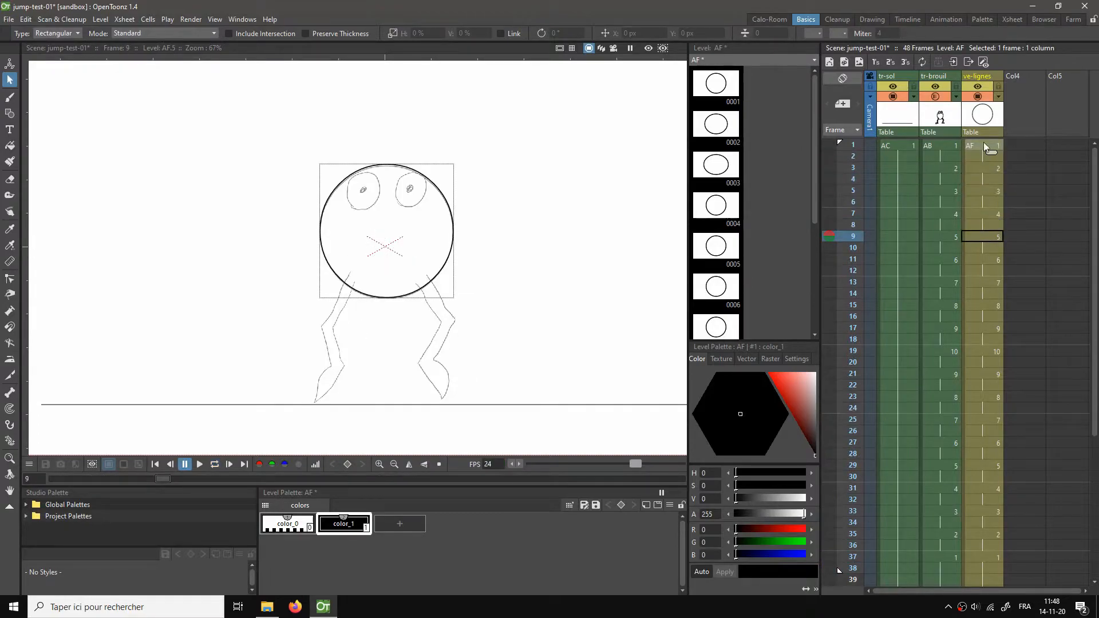
Step: Activate the Geometry tool on the frame 1 drawing of ve-lignes
left_click(984, 145)
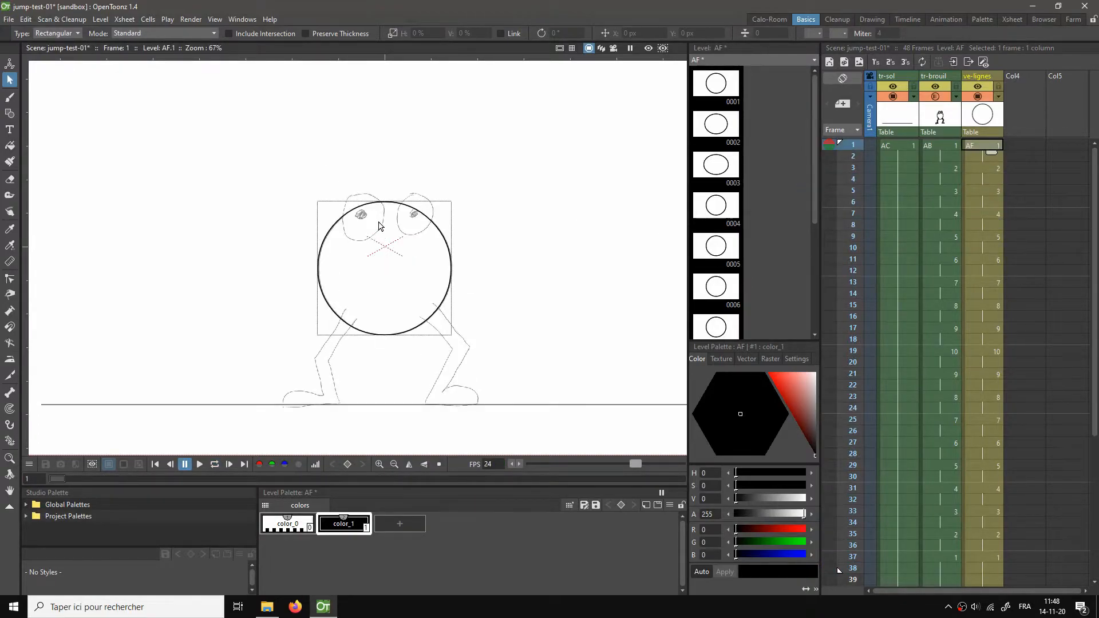
scroll(343, 388, "up", 2)
left_click_drag(392, 358, 344, 325)
scroll(366, 367, "up", 2)
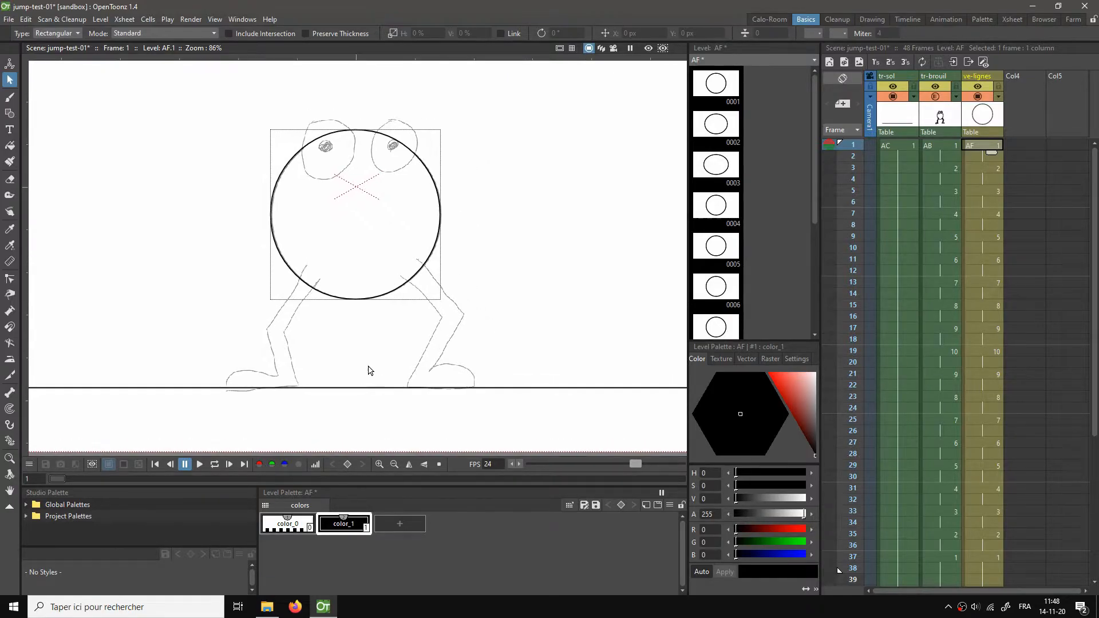
left_click(9, 113)
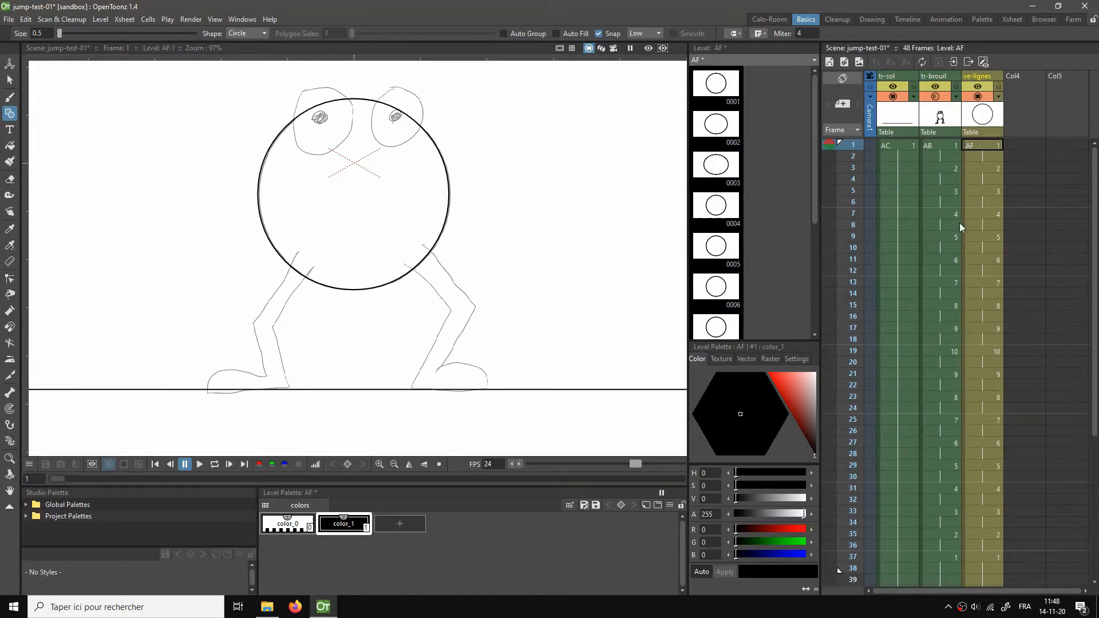
Step: Examine the rough leg poses at frames 3, 6 and 11 of ve-lignes, and return to frame 1
left_click(988, 169)
left_click(982, 200)
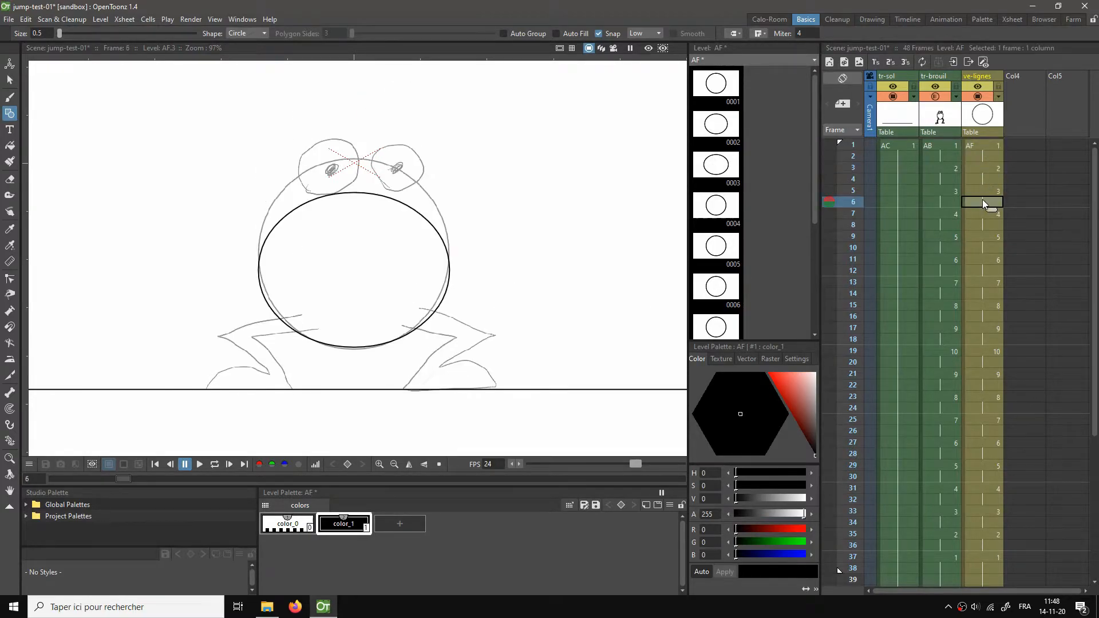
left_click(993, 262)
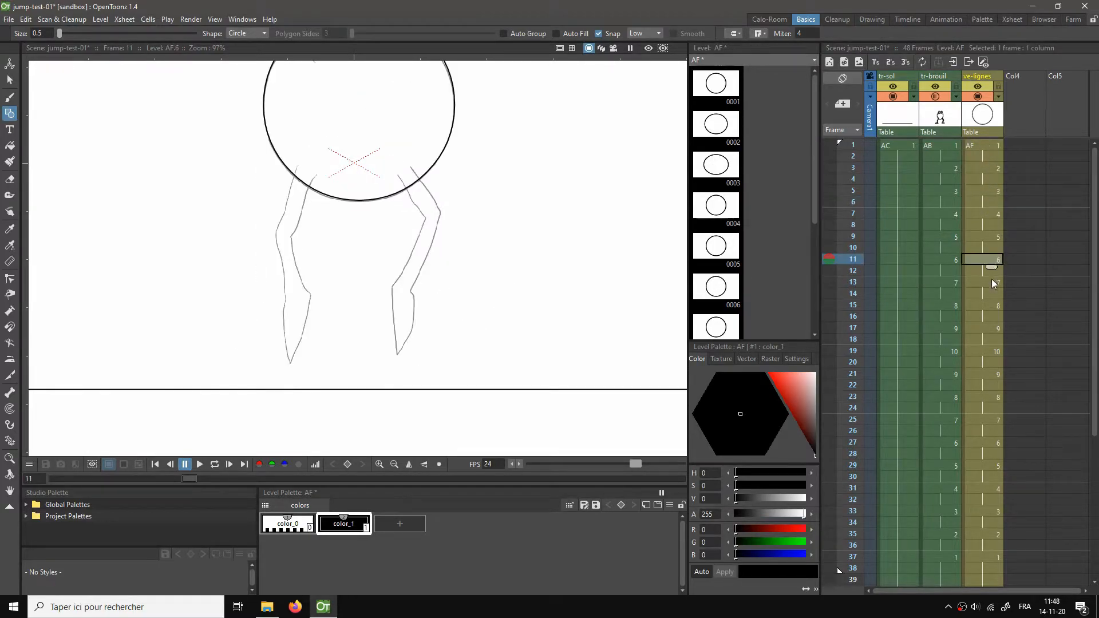
left_click(981, 145)
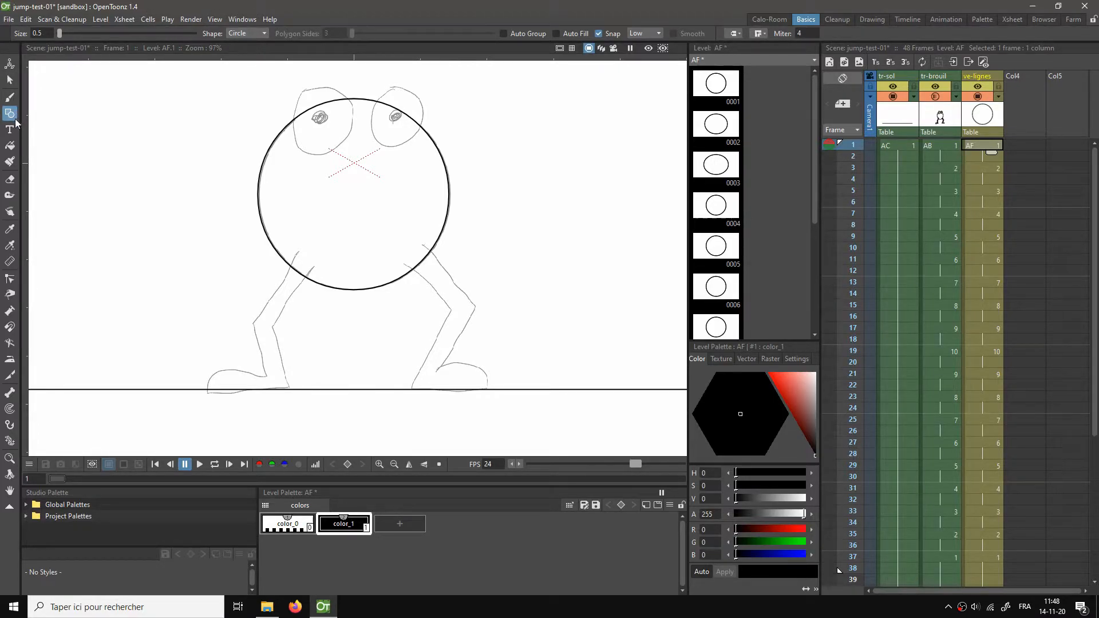
Step: Set the Geometry tool's shape to MultiArc for tracing the rough legs at frame 1
left_click(247, 33)
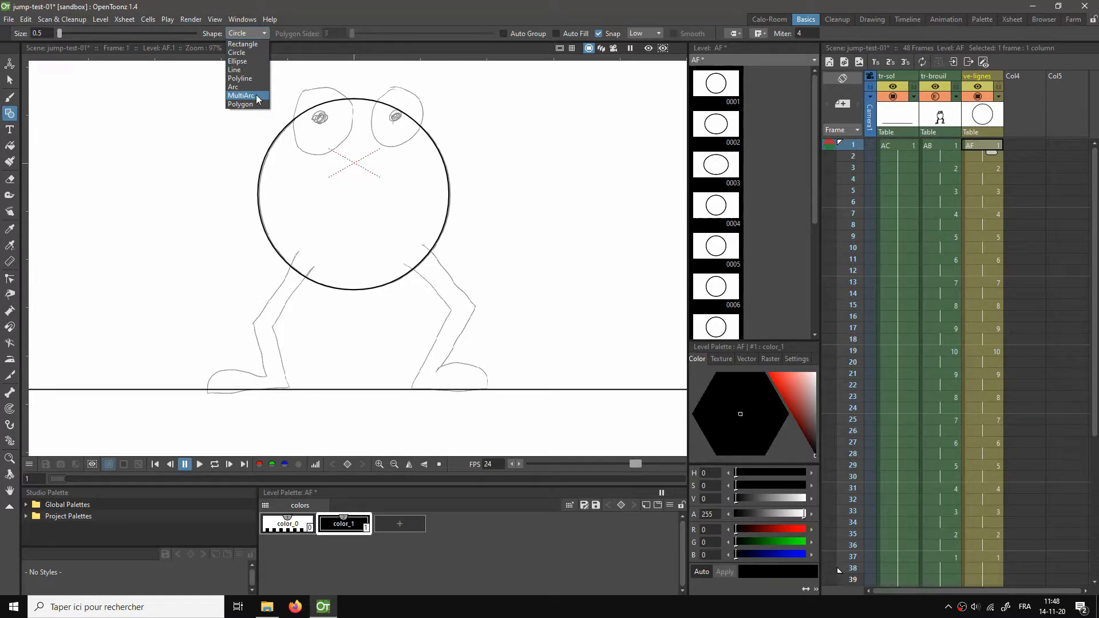
left_click(256, 96)
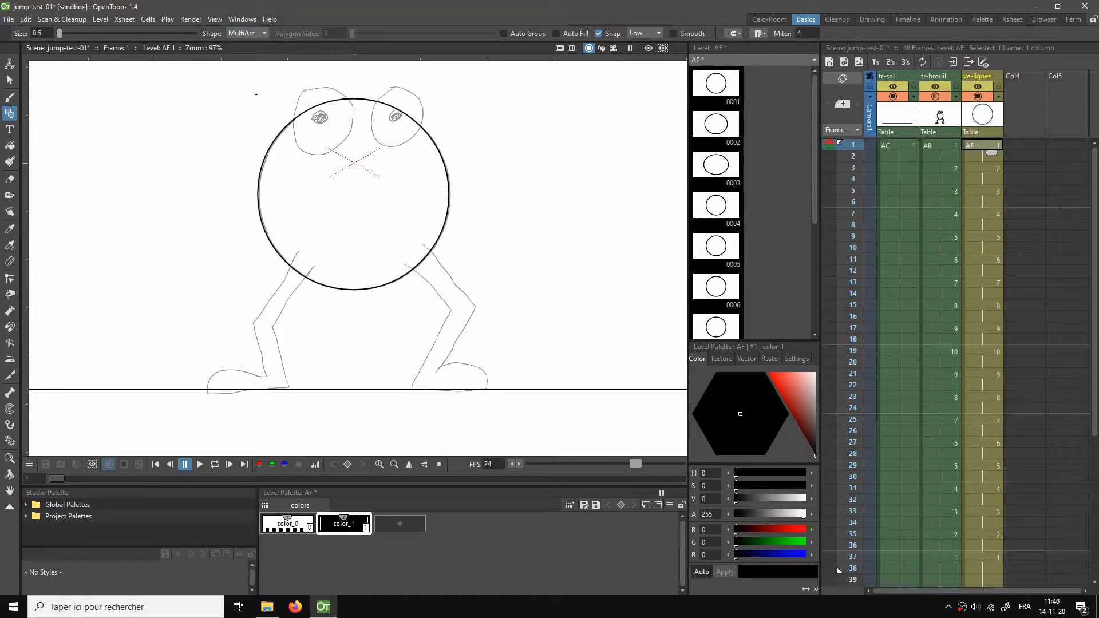
scroll(239, 356, "up", 2)
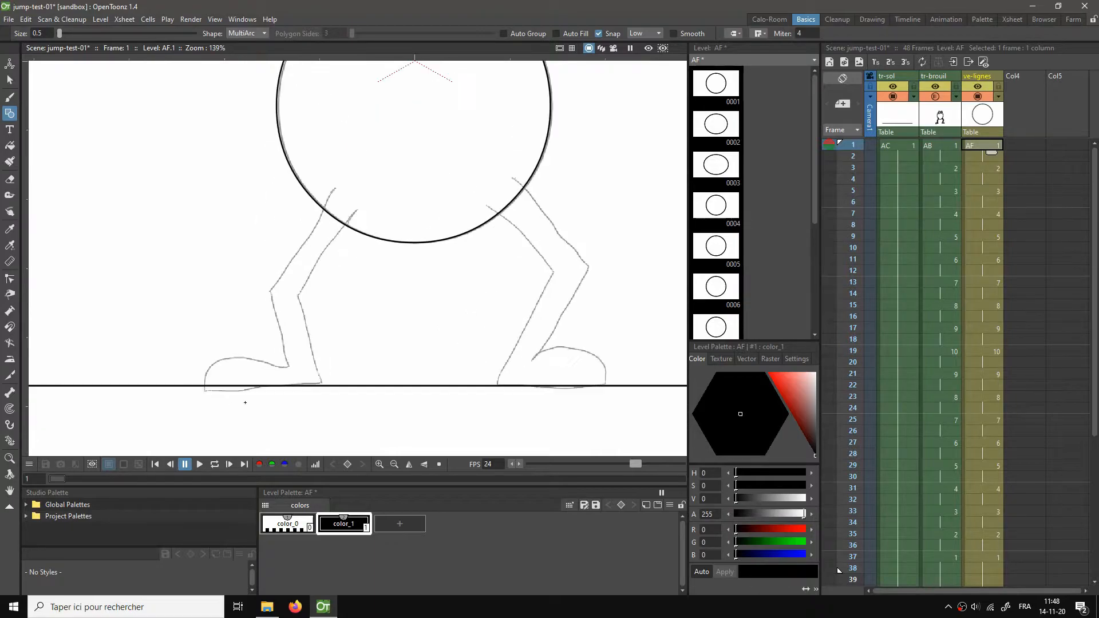
Step: Trace the inner side of the left leg with MultiArc at frame 1, from inside the body through the knee to the heel
left_click(361, 205)
left_click(298, 296)
left_click(306, 268)
left_click(321, 385)
left_click(310, 359)
Step: Continue the arc stroke along the sole and over the rounded top of the left foot to the ankle at frame 1
left_click(256, 385)
left_click(231, 356)
left_click(201, 362)
left_click(288, 365)
left_click(252, 356)
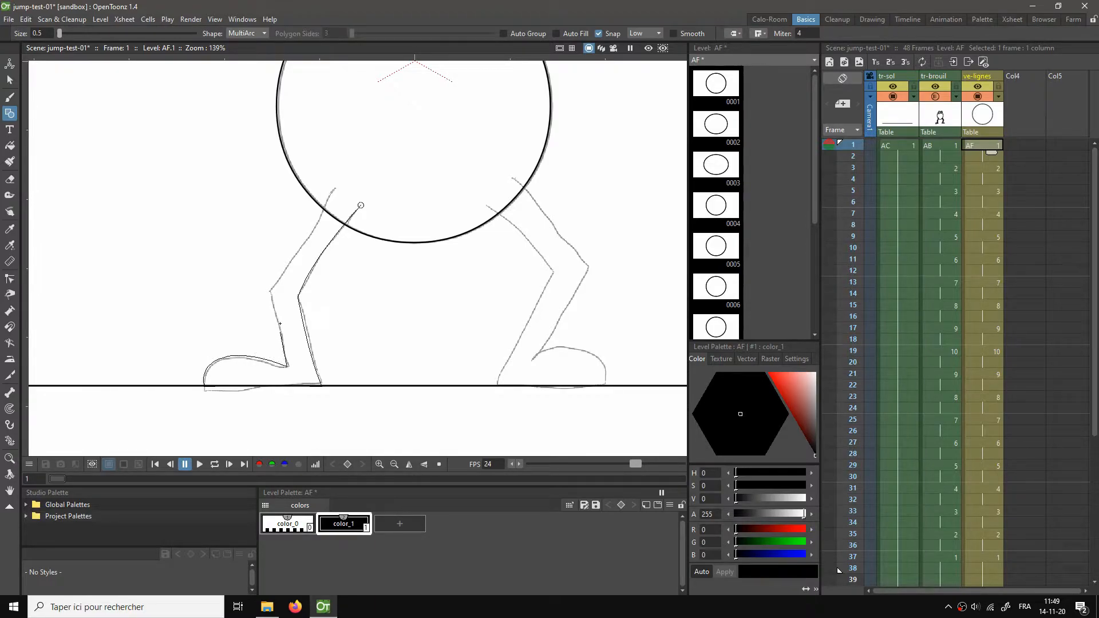
Step: Trace the outer shin and thigh of the left leg up into the body at frame 1, and finish the stroke
left_click(269, 291)
left_click(272, 305)
left_click(335, 187)
left_click(302, 230)
key("Return")
scroll(383, 207, "down", 4)
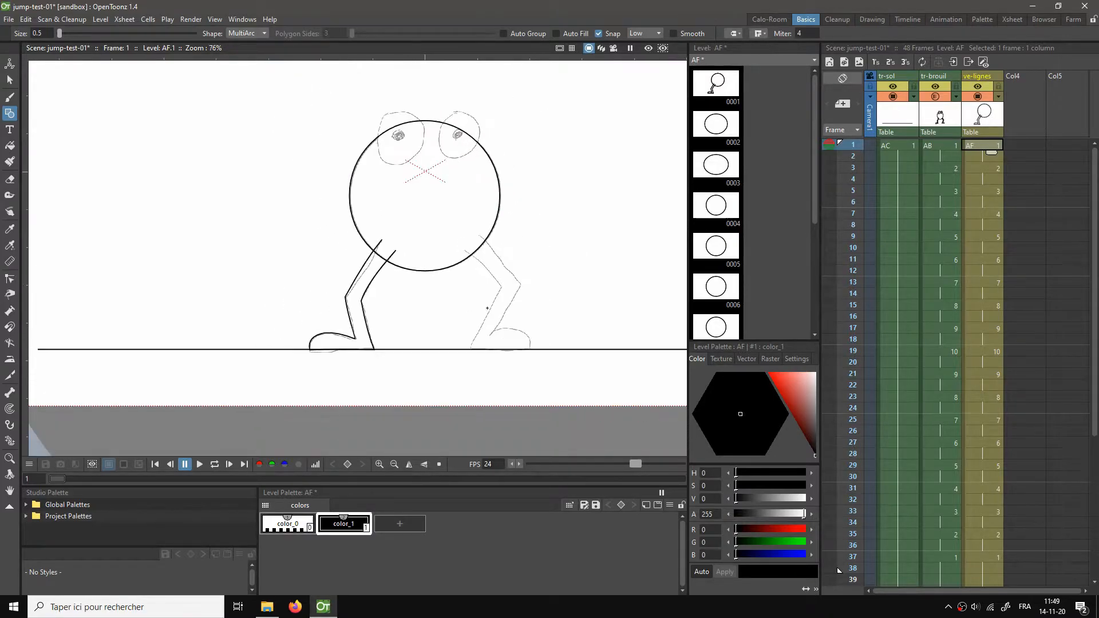
Step: Trace the inner side of the right leg at frame 1, from inside the body through the knee down to the heel
scroll(463, 320, "up", 1)
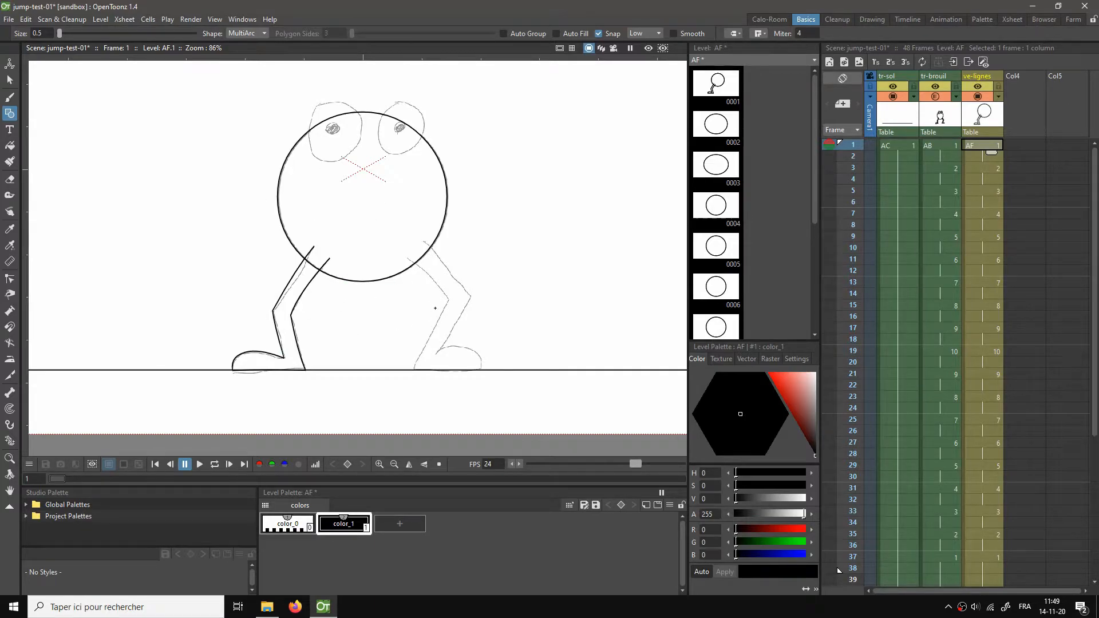
scroll(435, 308, "up", 1)
scroll(619, 312, "up", 1)
scroll(386, 263, "down", 1)
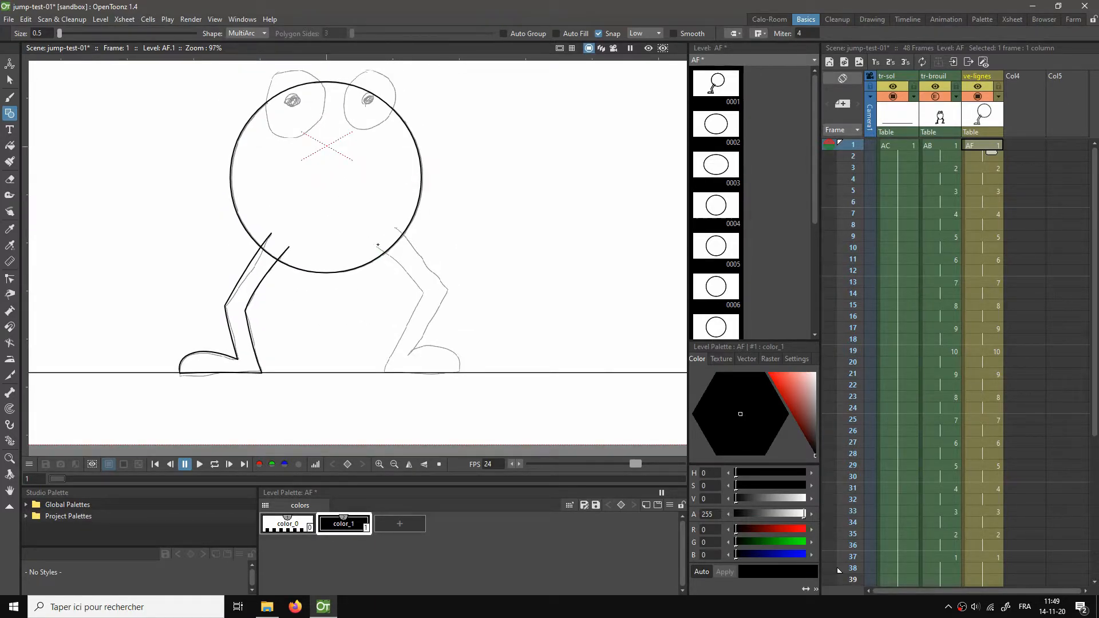
left_click_drag(375, 246, 422, 295)
left_click(416, 276)
left_click(384, 372)
Step: Continue the stroke along the ground and around the rounded top of the right foot to the ankle at frame 1
scroll(439, 377, "up", 5)
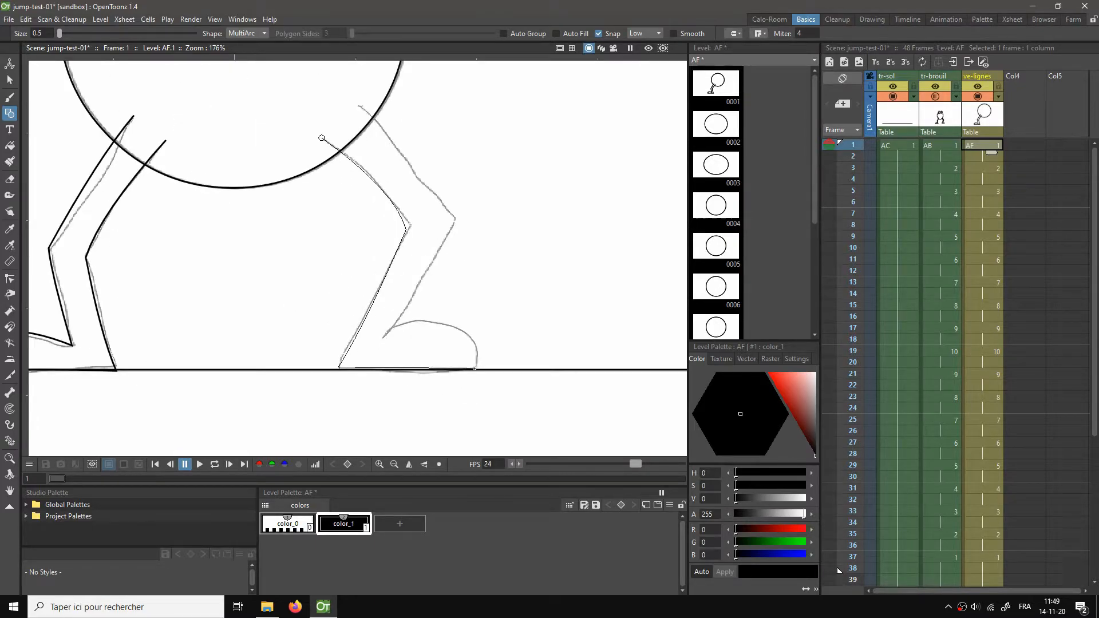
left_click(476, 368)
left_click(400, 370)
left_click(445, 324)
left_click(484, 336)
left_click(387, 334)
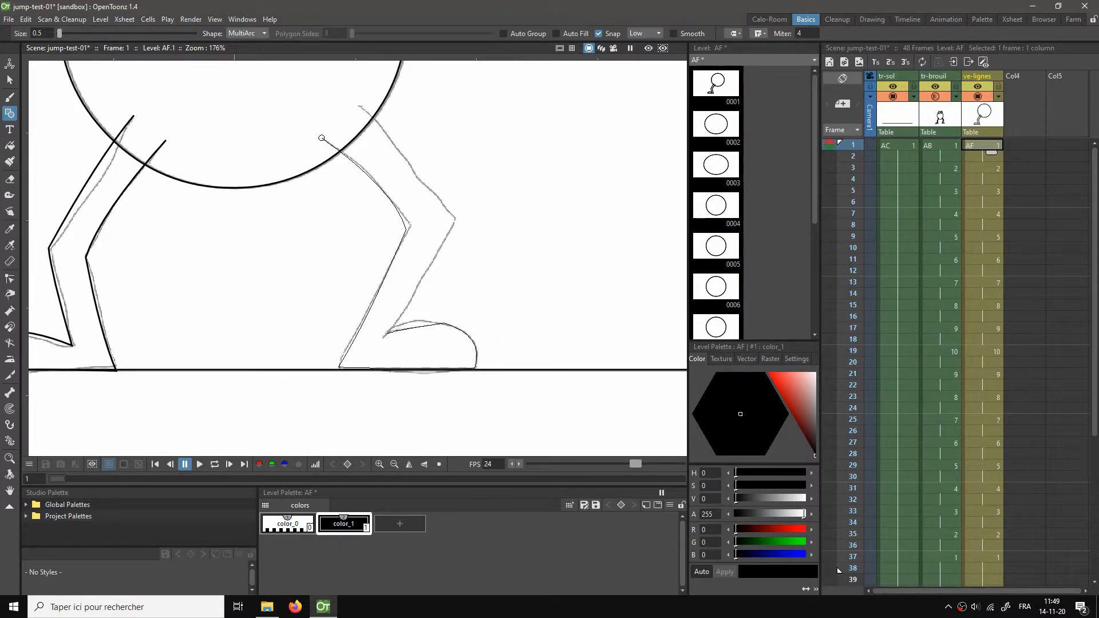
left_click(409, 320)
Step: Trace the outer shin and thigh of the right leg up into the body at frame 1, and finish the stroke
left_click(455, 219)
left_click(456, 236)
left_click(359, 106)
left_click(402, 135)
left_click(322, 138)
scroll(531, 282, "down", 5)
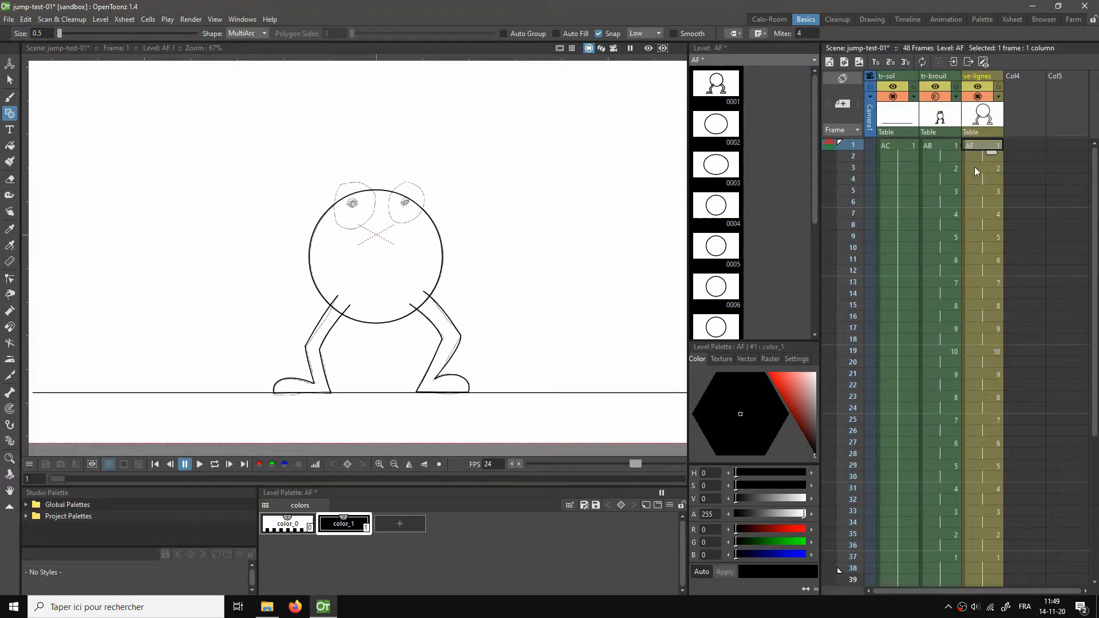
Step: Go to frame 3 of ve-lignes and turn on the onion skin for the preceding frame
left_click(975, 167)
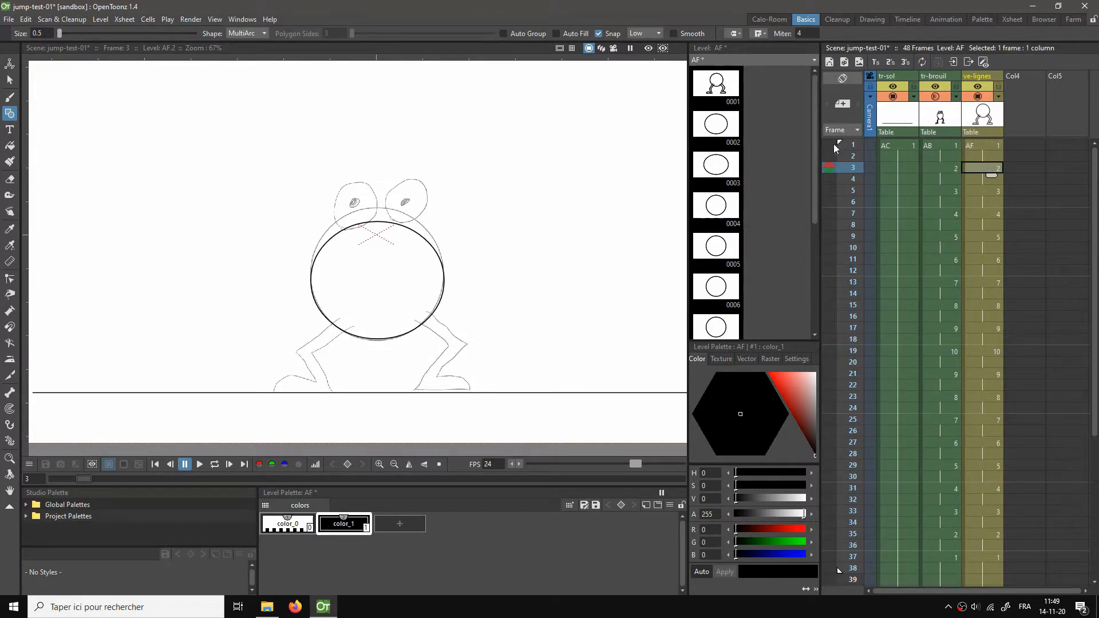
left_click(830, 159)
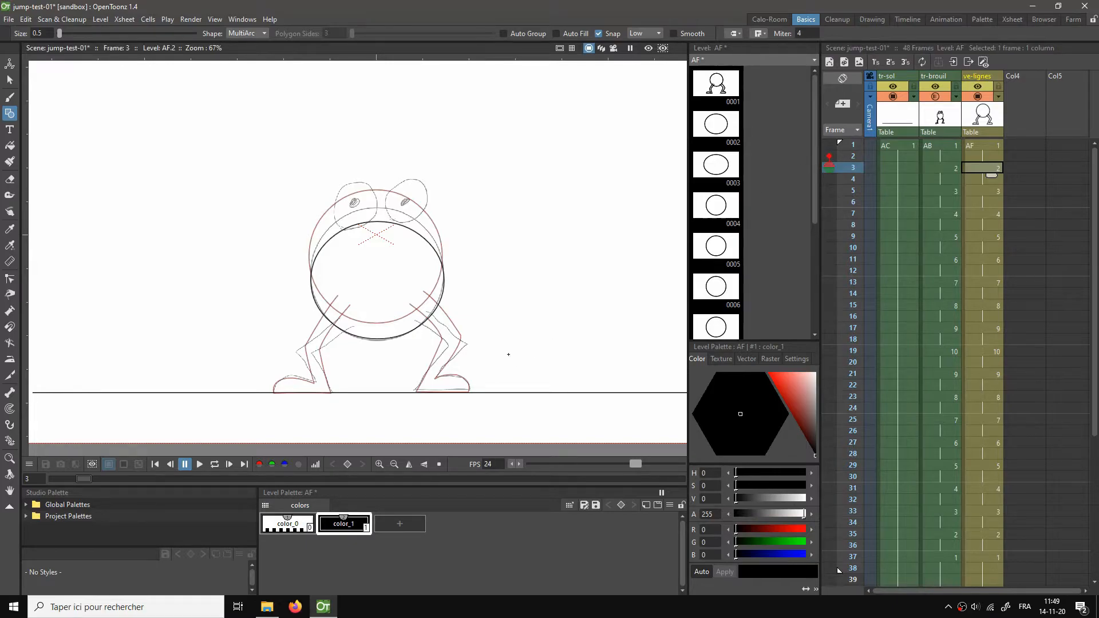
Step: Trace the inner side of the right leg at frame 3 as its own stroke, bending at the knee between heel and body
scroll(481, 310, "up", 2)
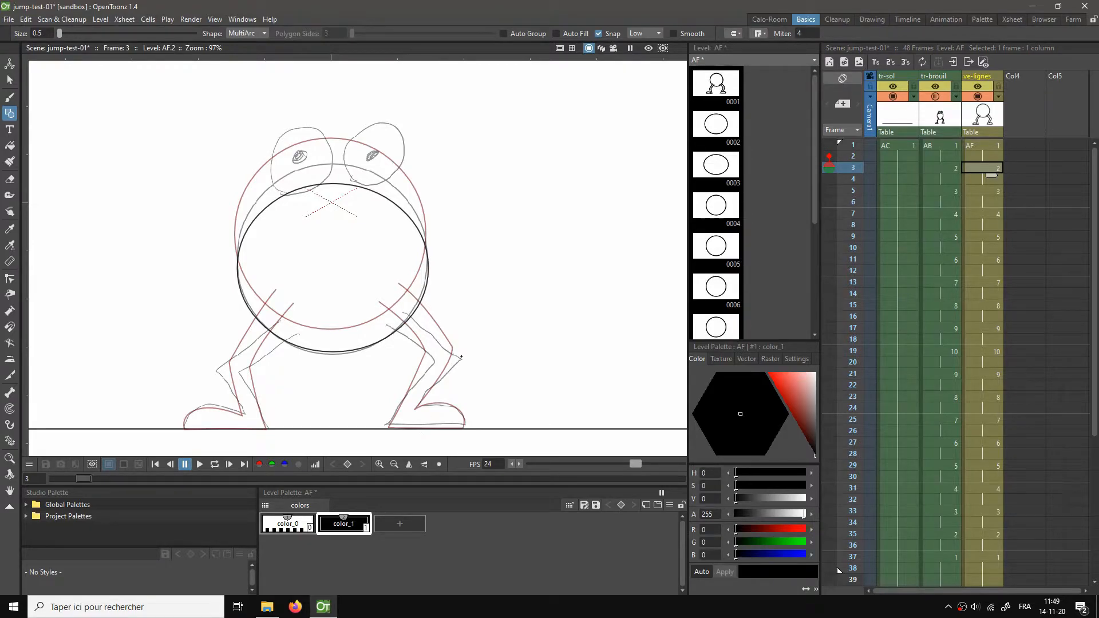
scroll(460, 360, "up", 3)
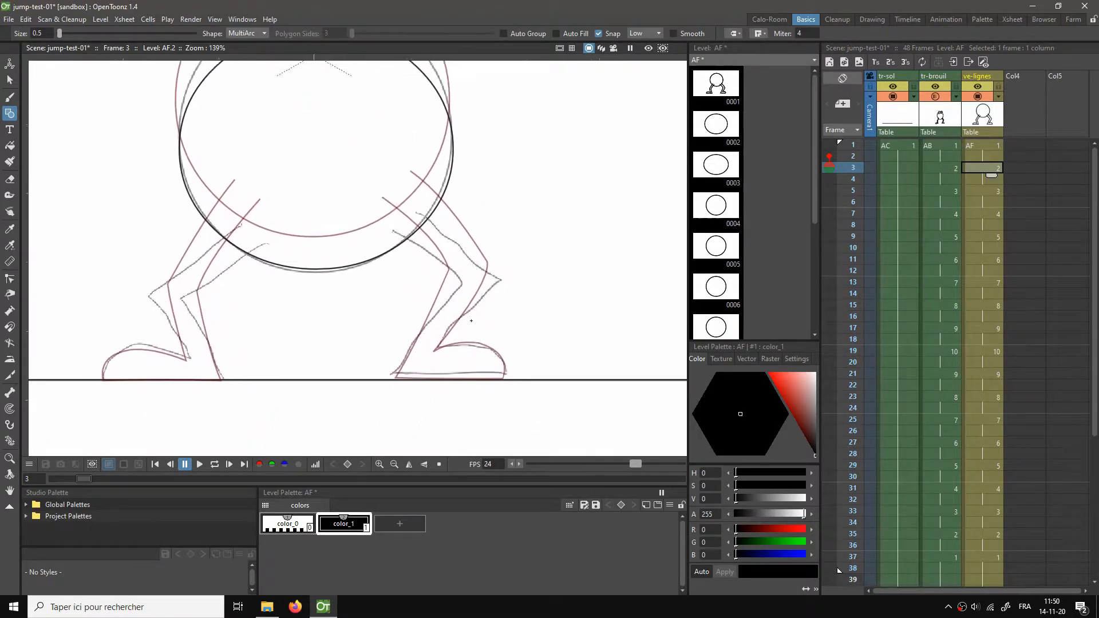
left_click_drag(476, 318, 454, 326)
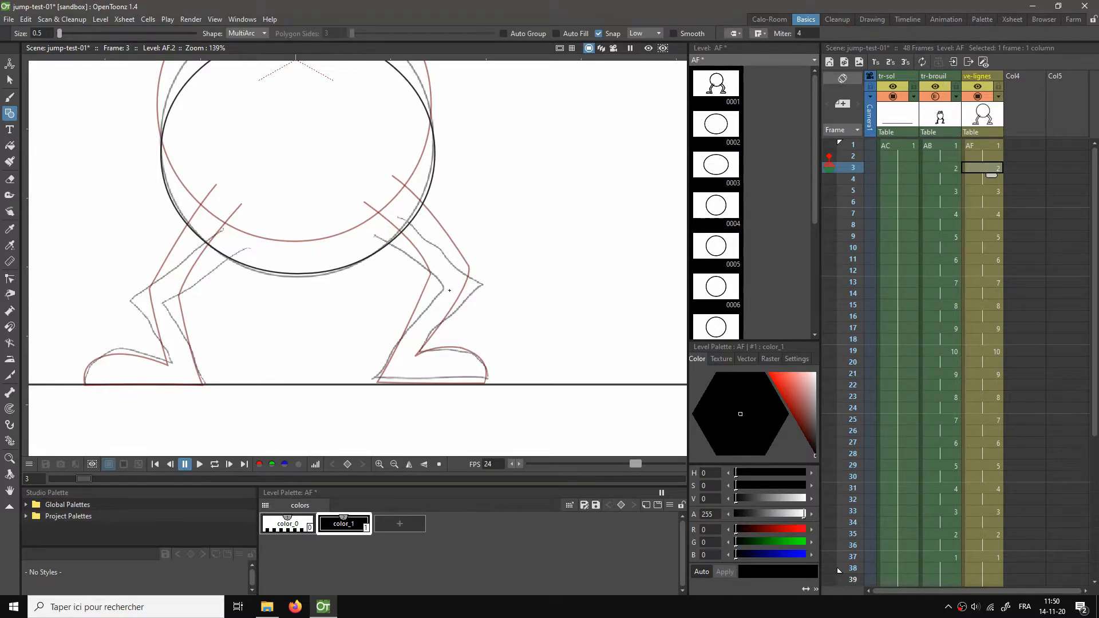
scroll(382, 385, "up", 1)
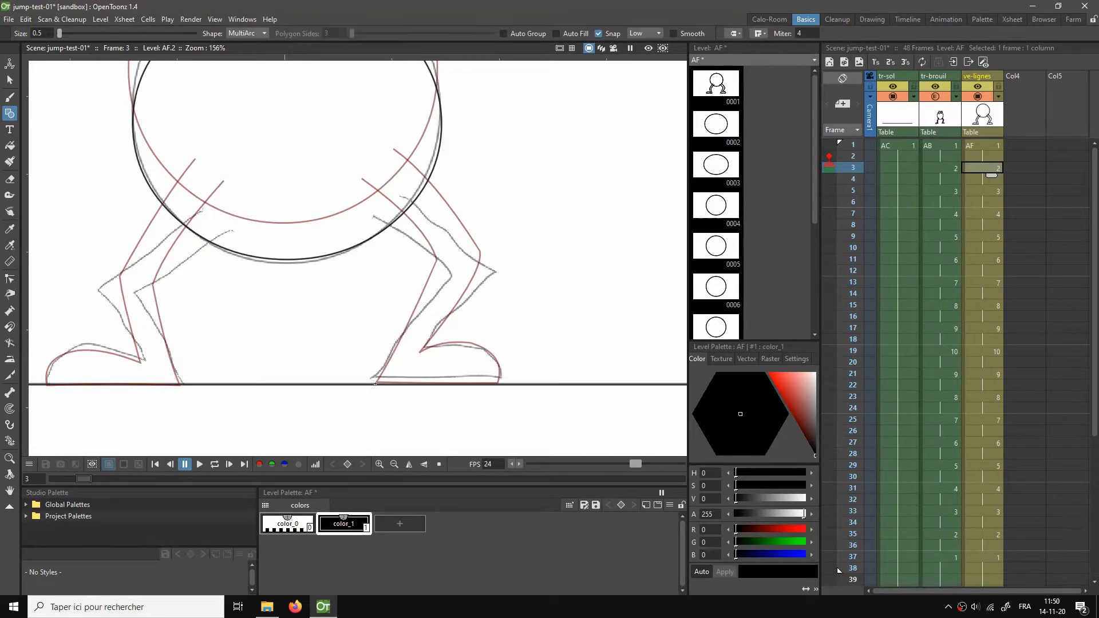
left_click_drag(376, 382, 450, 270)
left_click(442, 296)
left_click(373, 216)
double_click(428, 251)
Step: Try to trace the sole and rounded top of the right foot at frame 3, starting from the heel end of the inner line
scroll(450, 413, "up", 1)
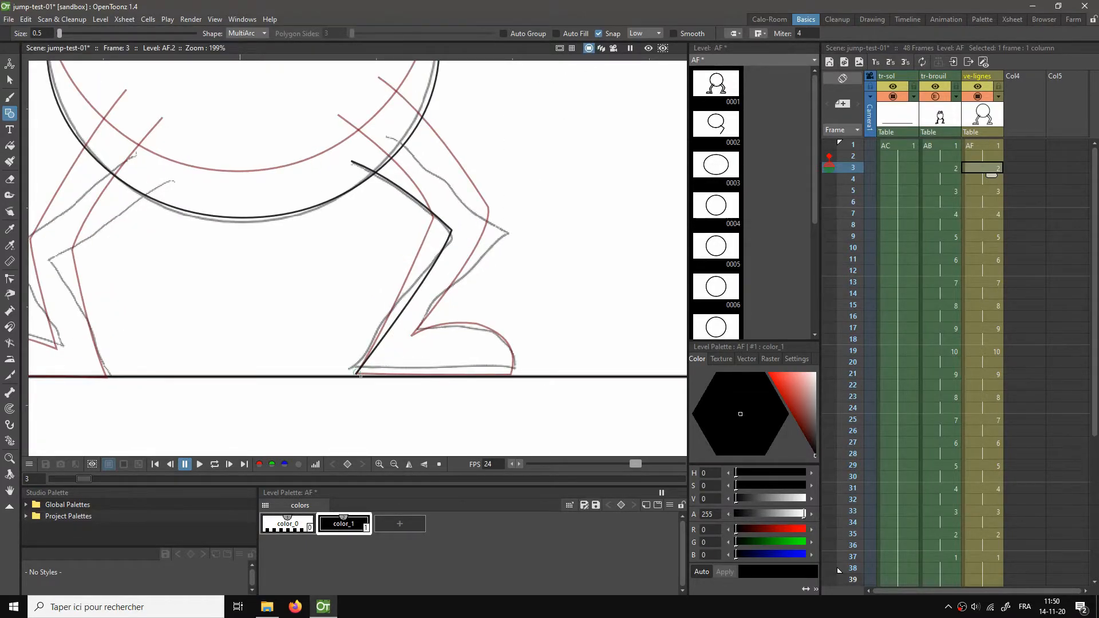
scroll(357, 373, "up", 1)
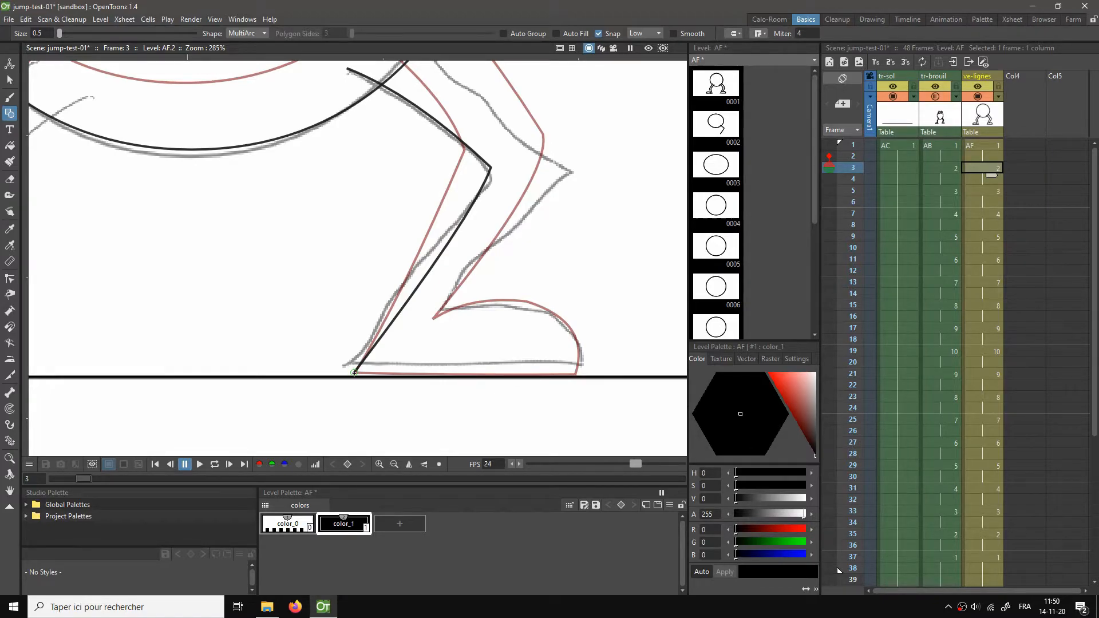
left_click(354, 372)
left_click(576, 375)
left_click(445, 370)
left_click(536, 304)
left_click(581, 323)
left_click(437, 316)
Step: Try to trace the outer shin and thigh of the right leg with a sharp knee at frame 3, and undo the stroke
left_click(492, 293)
left_click(571, 172)
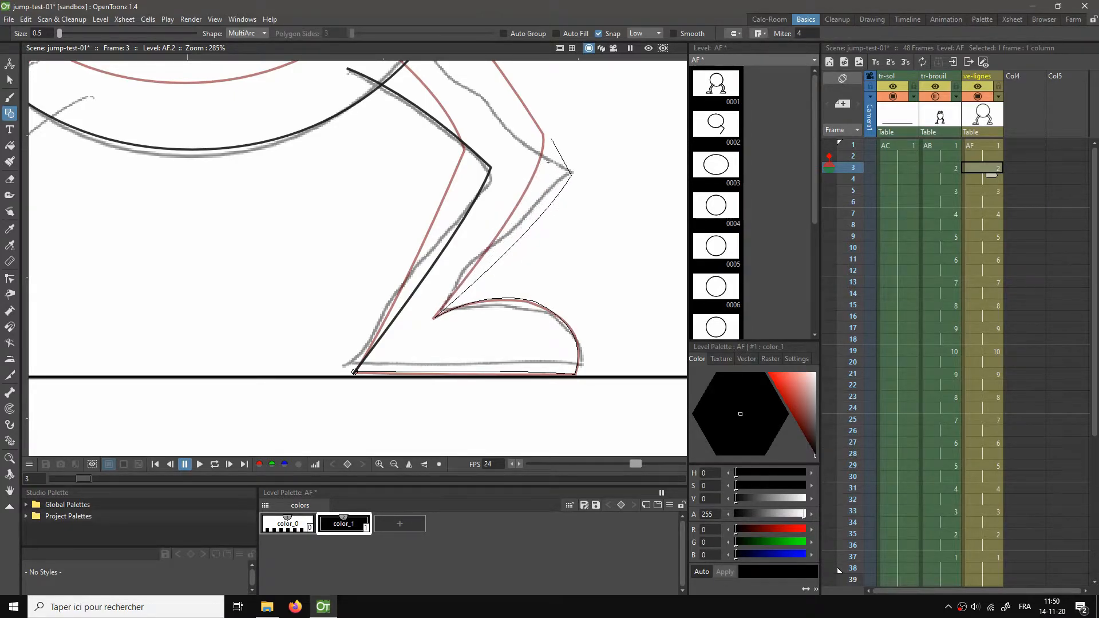
left_click_drag(549, 158, 524, 277)
left_click(376, 138)
double_click(593, 251)
scroll(591, 274, "down", 3)
left_click_drag(595, 313, 574, 310)
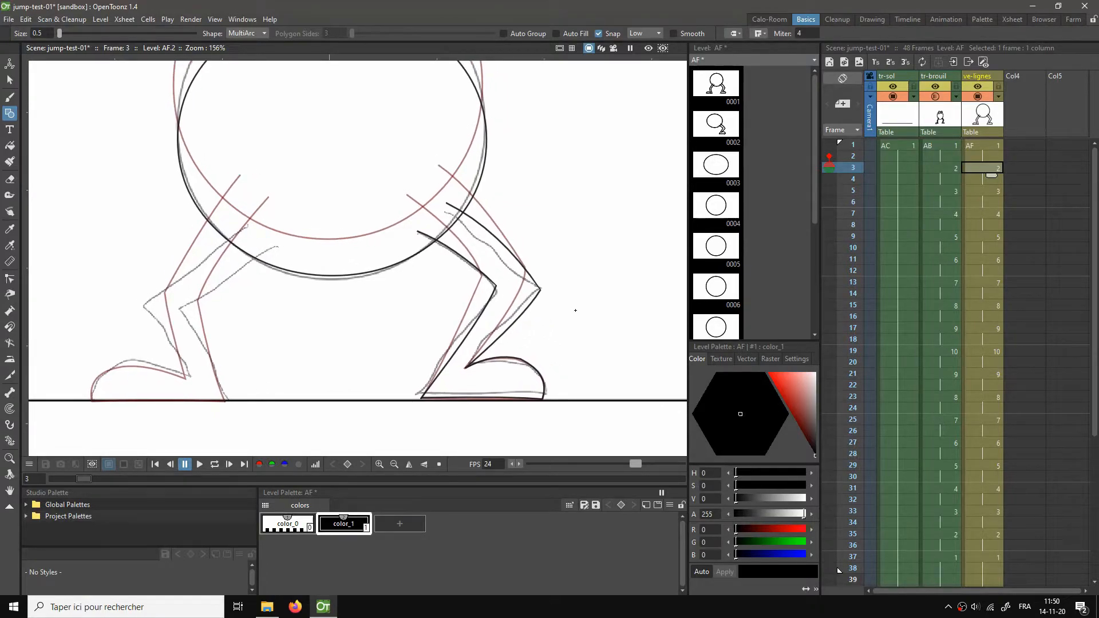
key("ctrl+z")
Step: Retrace the sole and rounded top of the right foot at frame 3, following the onion-skinned foot from the heel
scroll(465, 403, "up", 2)
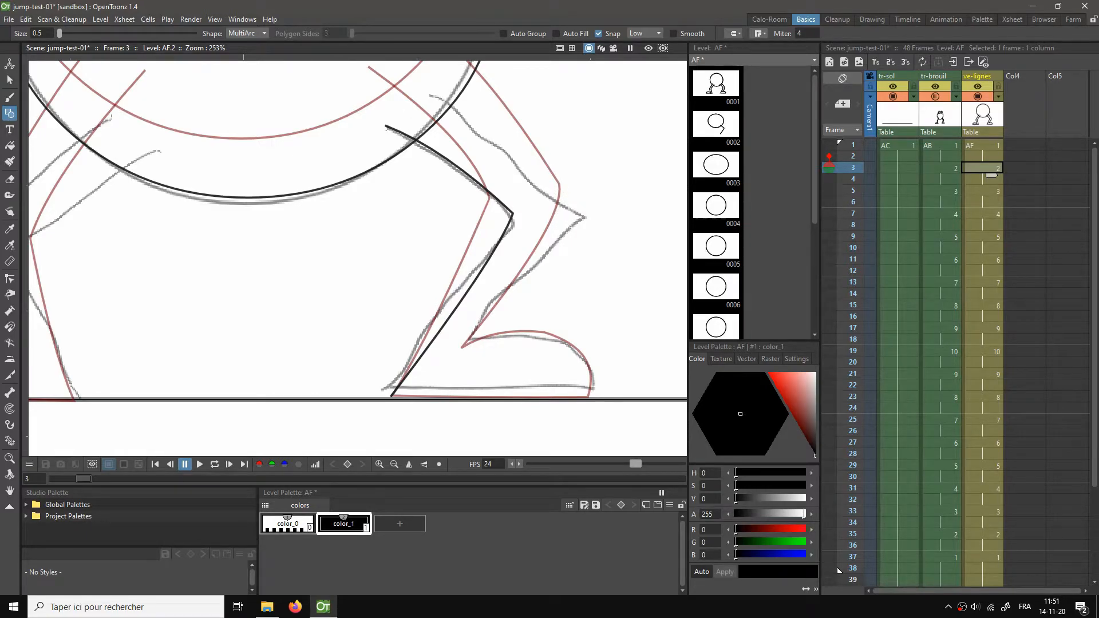
left_click_drag(576, 317, 549, 279)
scroll(505, 328, "up", 3)
left_click_drag(442, 346, 413, 372)
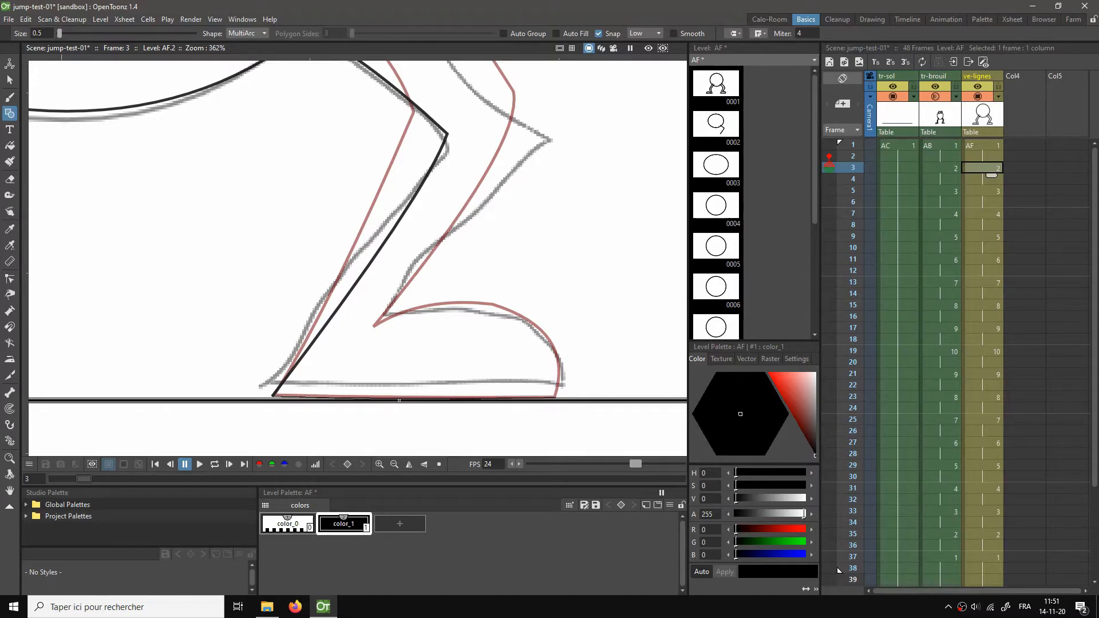
left_click(555, 397)
left_click(506, 308)
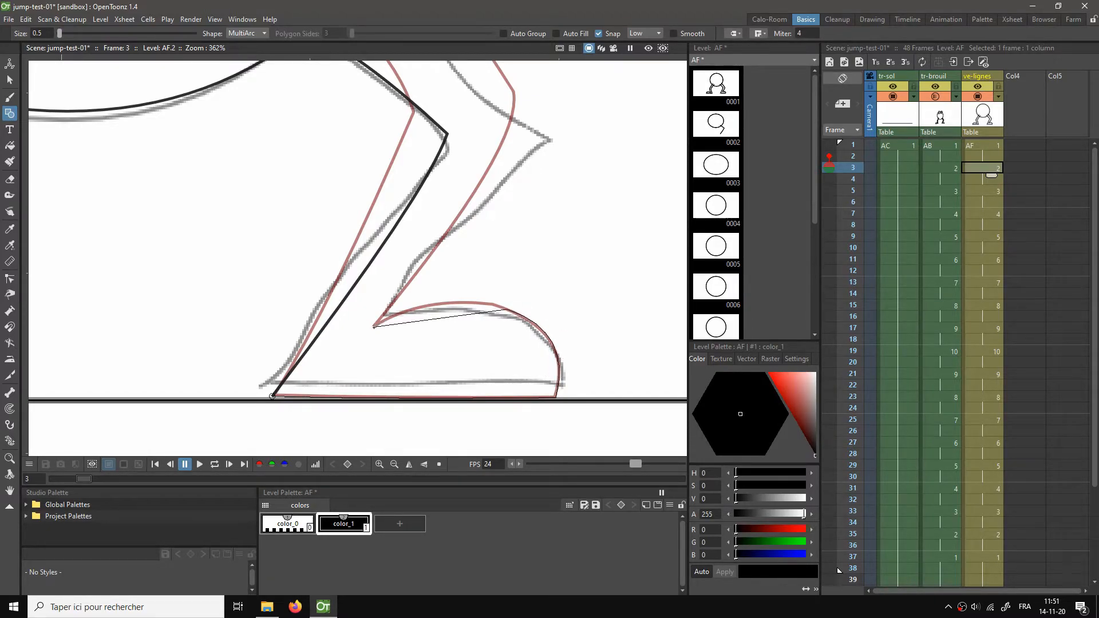
Step: Trace the outer side of the right leg at frame 3 with a rounded knee, up into the body, and finish the stroke
left_click(448, 289)
left_click_drag(541, 175, 505, 216)
left_click(485, 235)
left_click(473, 261)
left_click(503, 176)
left_click(509, 205)
left_click_drag(524, 138, 516, 313)
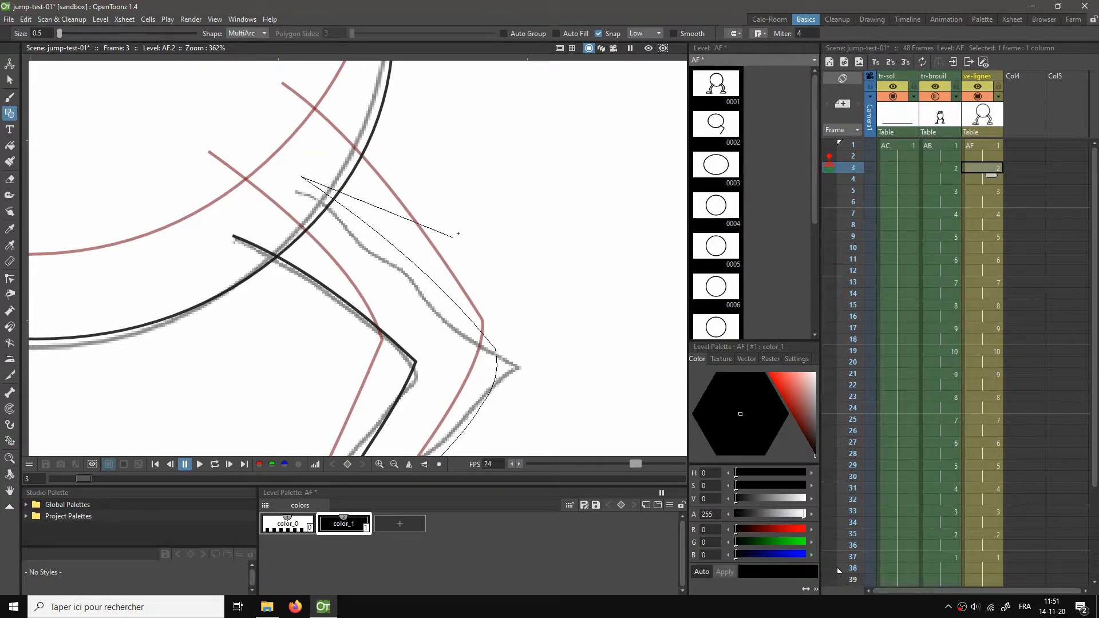
scroll(460, 231, "down", 5)
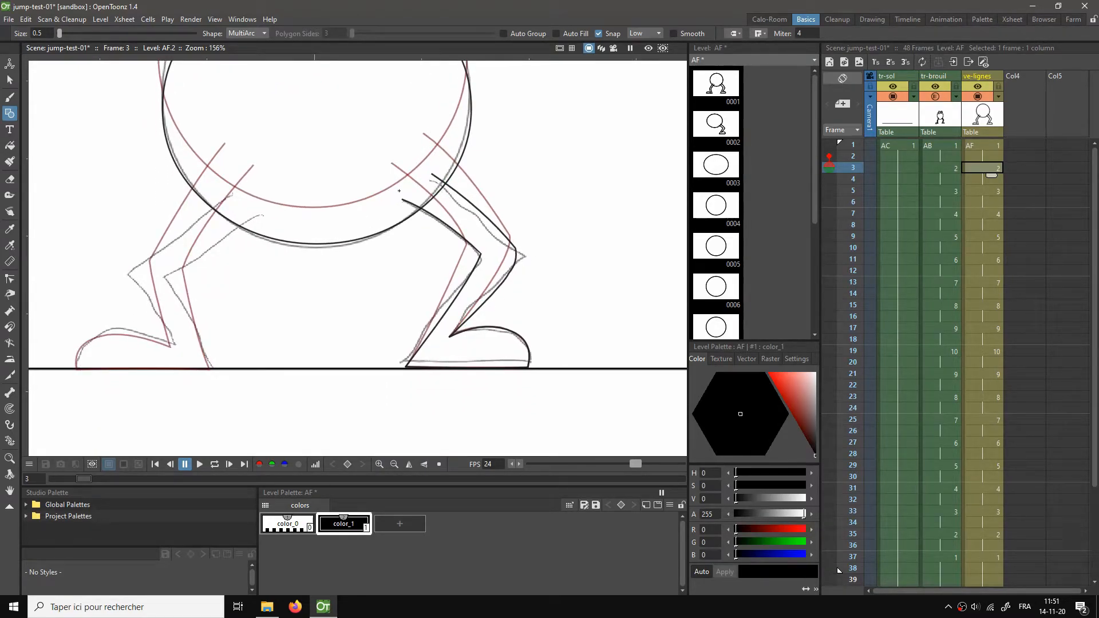
Step: Trace the inner side of the left leg at frame 3, from inside the body through the knee to the onion-skinned heel
scroll(234, 338, "up", 3)
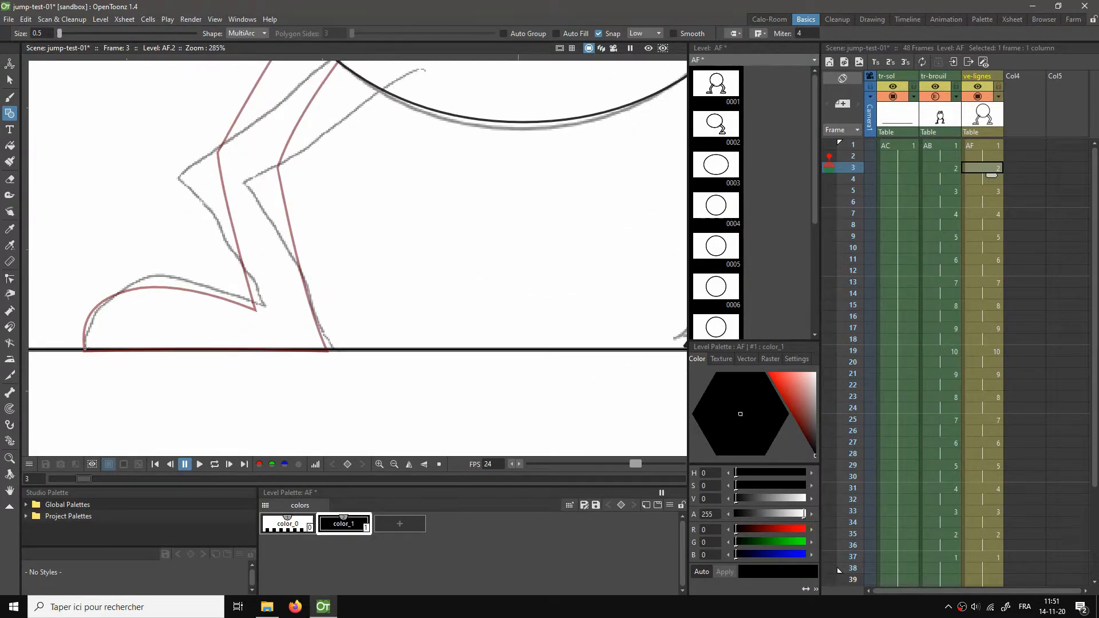
scroll(333, 176, "down", 2)
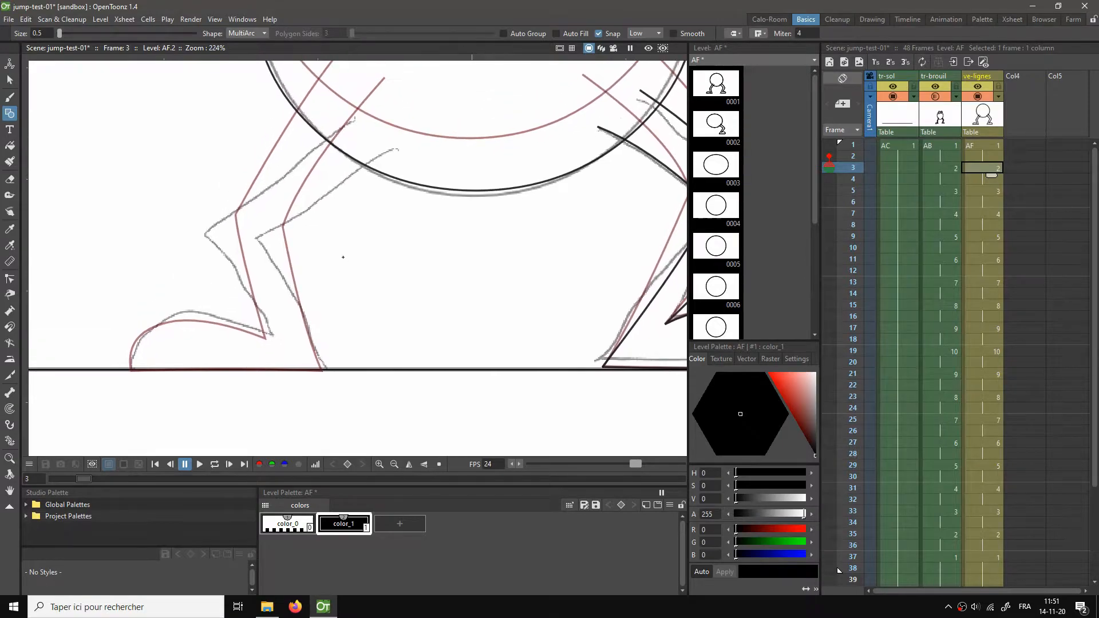
left_click(397, 148)
left_click(264, 233)
left_click(259, 239)
left_click(322, 371)
left_click(304, 303)
Step: Continue the stroke along the sole and over the top of the left foot at frame 3, matching the onion-skinned foot
left_click(125, 370)
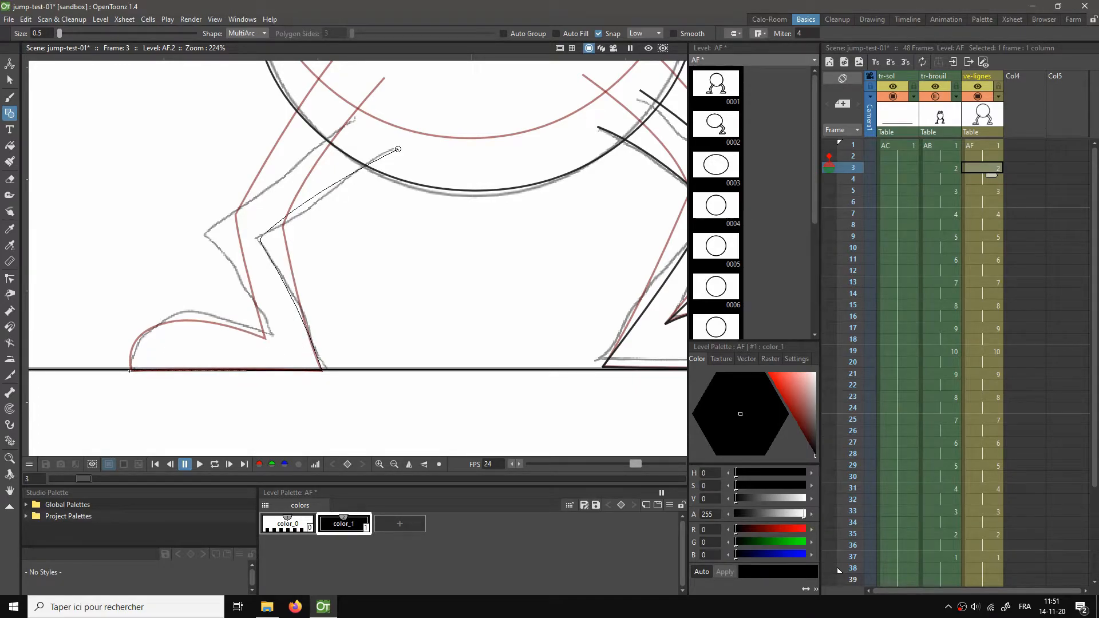
left_click(228, 370)
left_click(163, 324)
left_click(266, 337)
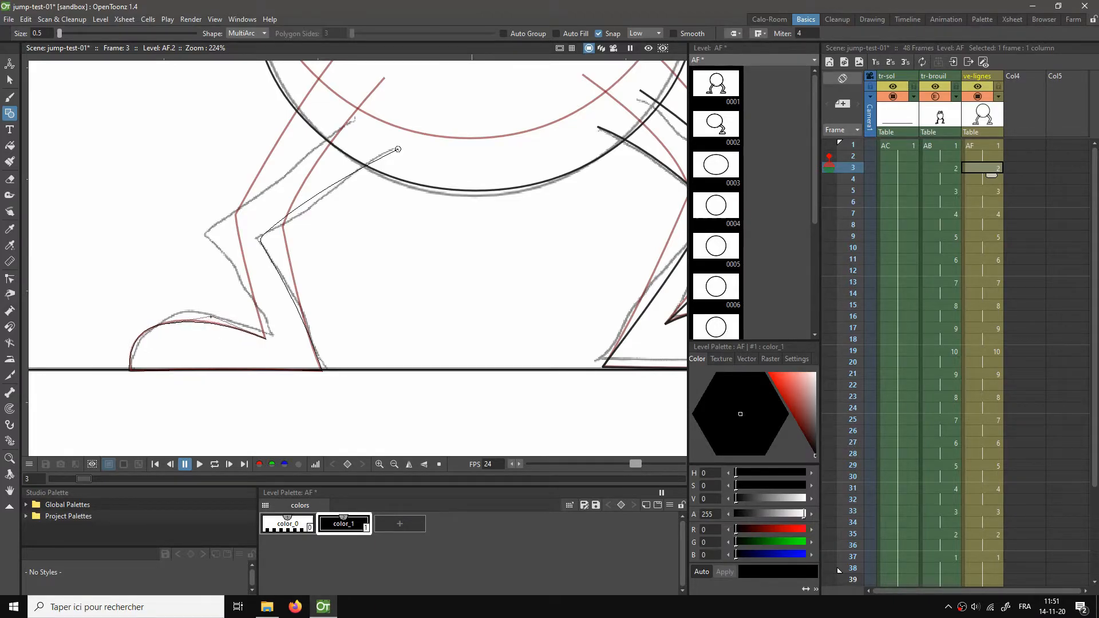
left_click(210, 317)
Step: Trace the outer side of the left leg at frame 3 with a rounded knee, up into the body
left_click(209, 247)
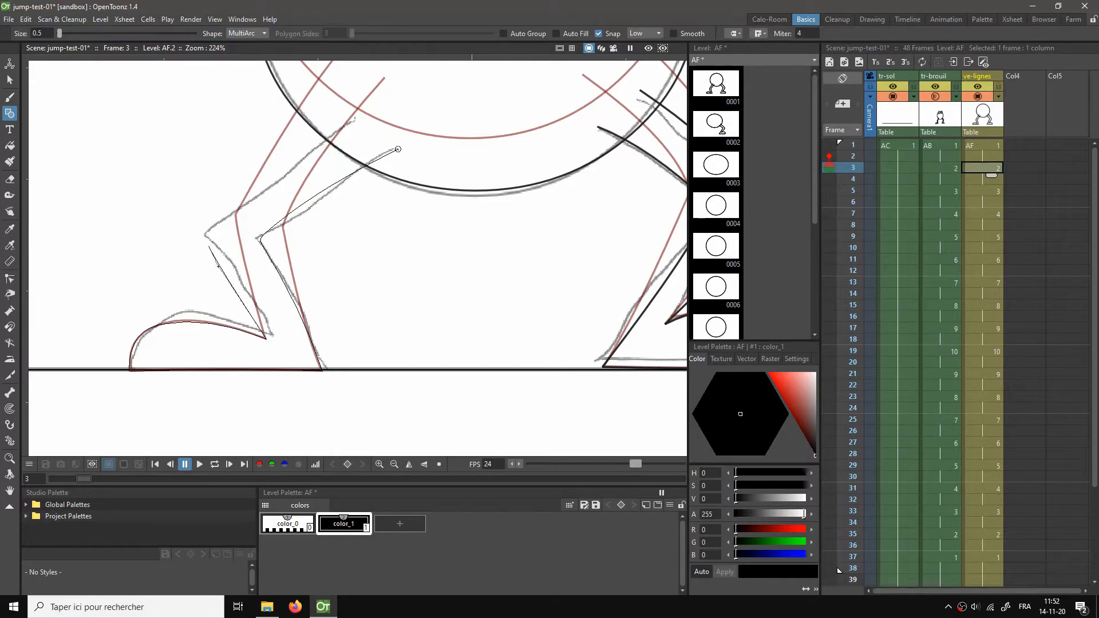
left_click(202, 237)
left_click(354, 122)
Step: Play the animation in a loop to check the traced legs, and stop playback
scroll(398, 149, "down", 4)
scroll(488, 258, "down", 3)
left_click_drag(525, 221, 513, 258)
key("l")
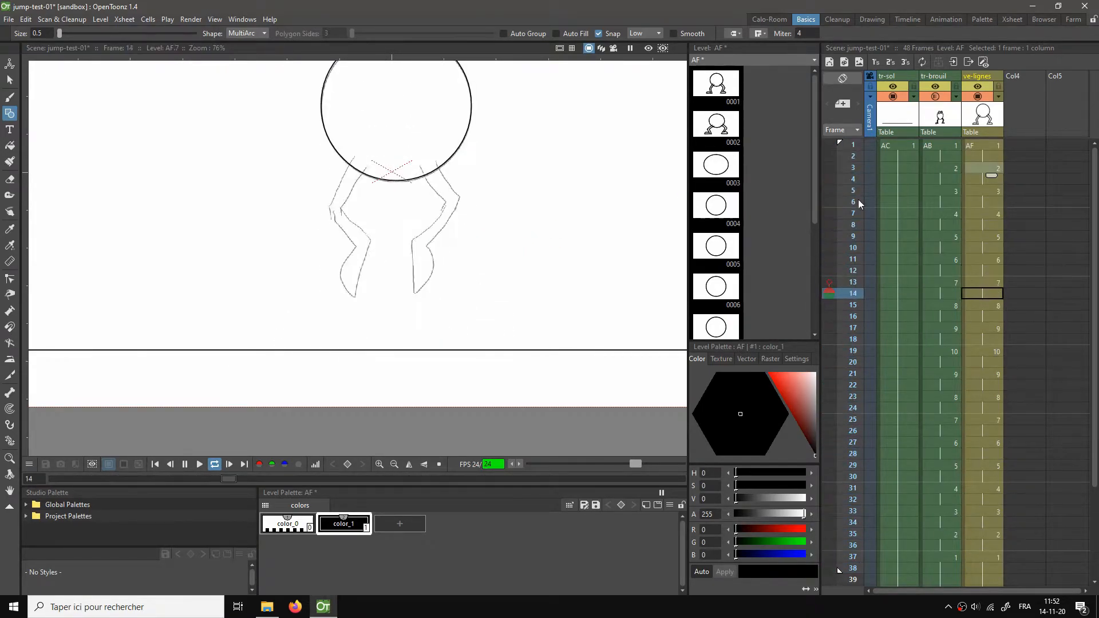
key("l")
Step: Trace the inner side of the right leg on the frame 5 drawing of ve-lignes, from inside the body to the onion-skinned heel
left_click(995, 190)
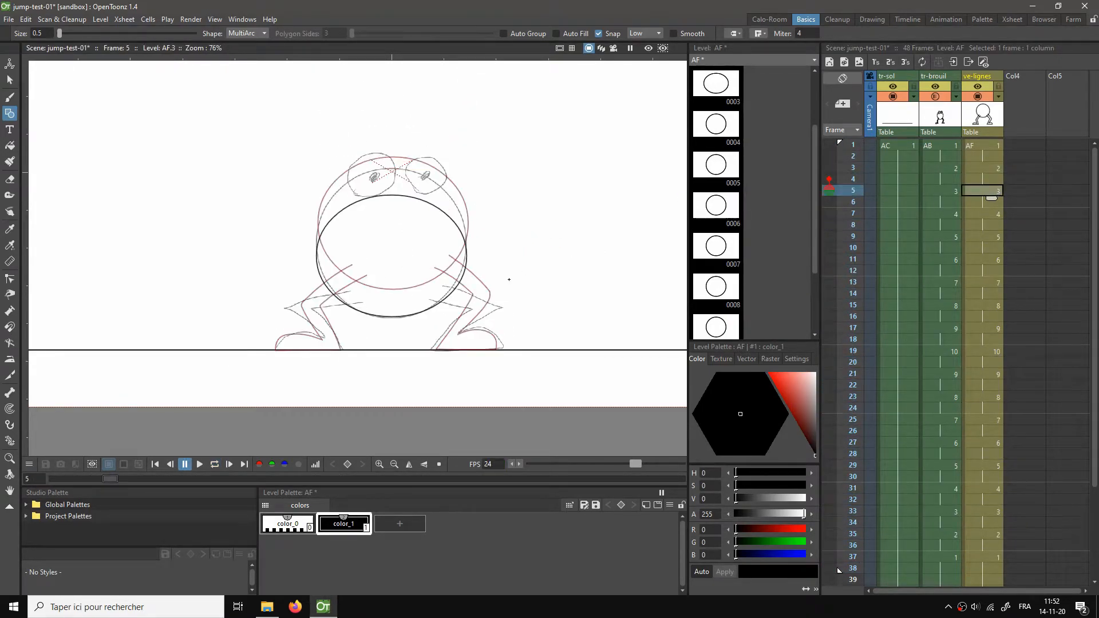
scroll(509, 279, "up", 1)
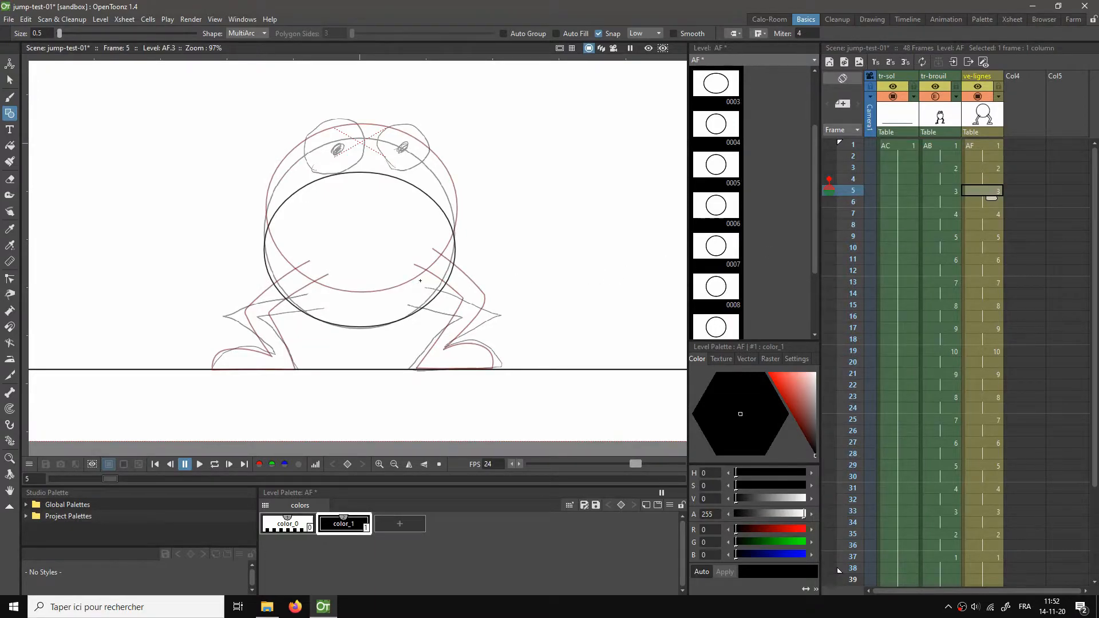
scroll(437, 303, "up", 1)
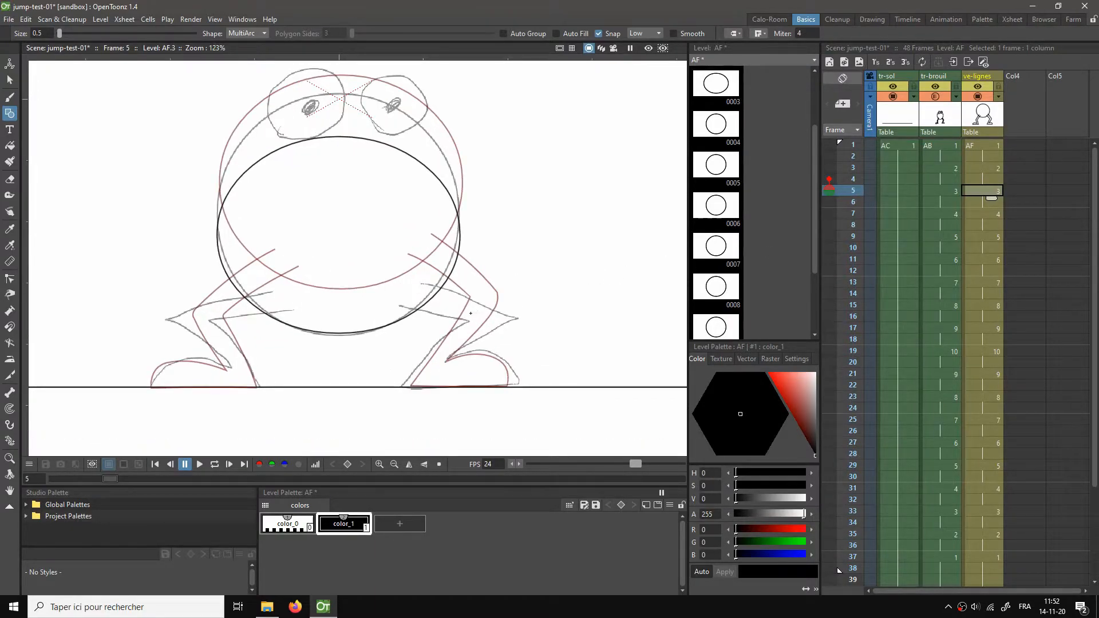
scroll(481, 333, "up", 2)
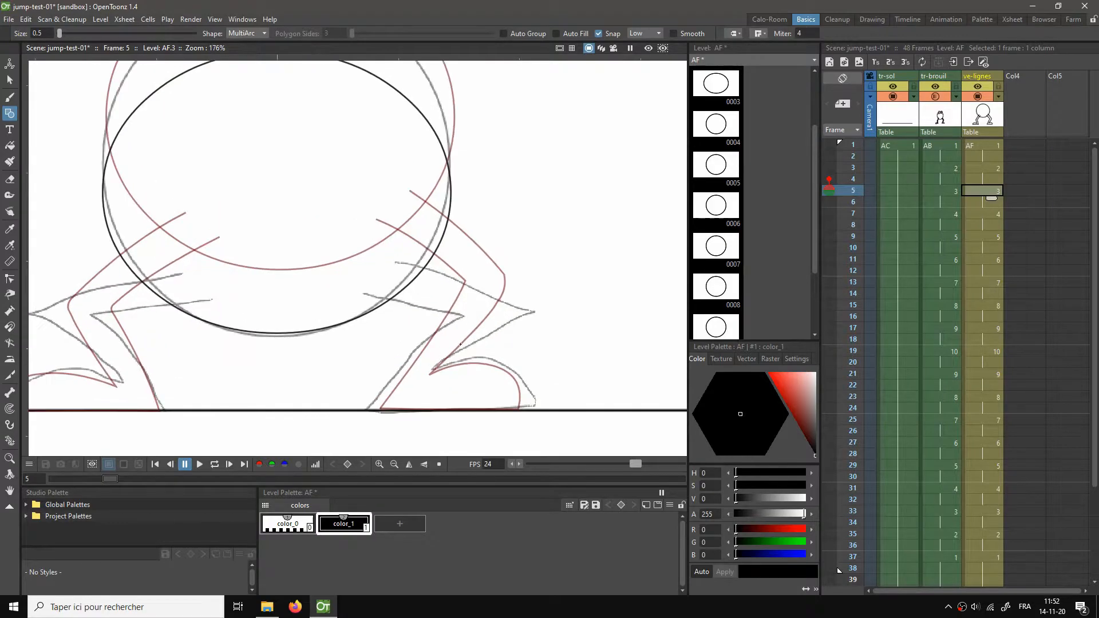
left_click_drag(452, 349, 450, 318)
scroll(379, 375, "up", 2)
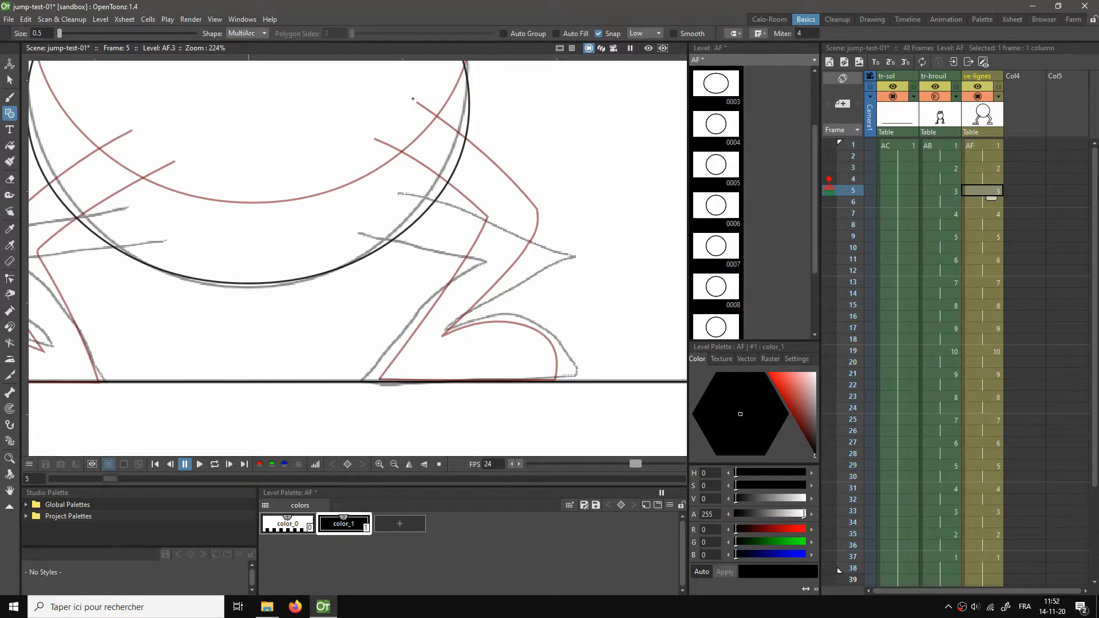
left_click_drag(442, 234, 476, 261)
left_click(417, 243)
left_click(379, 378)
left_click(417, 330)
Step: Continue the right leg's stroke at frame 5 over the foot and up the leg's outer side, rounding the knee into the body
left_click(521, 325)
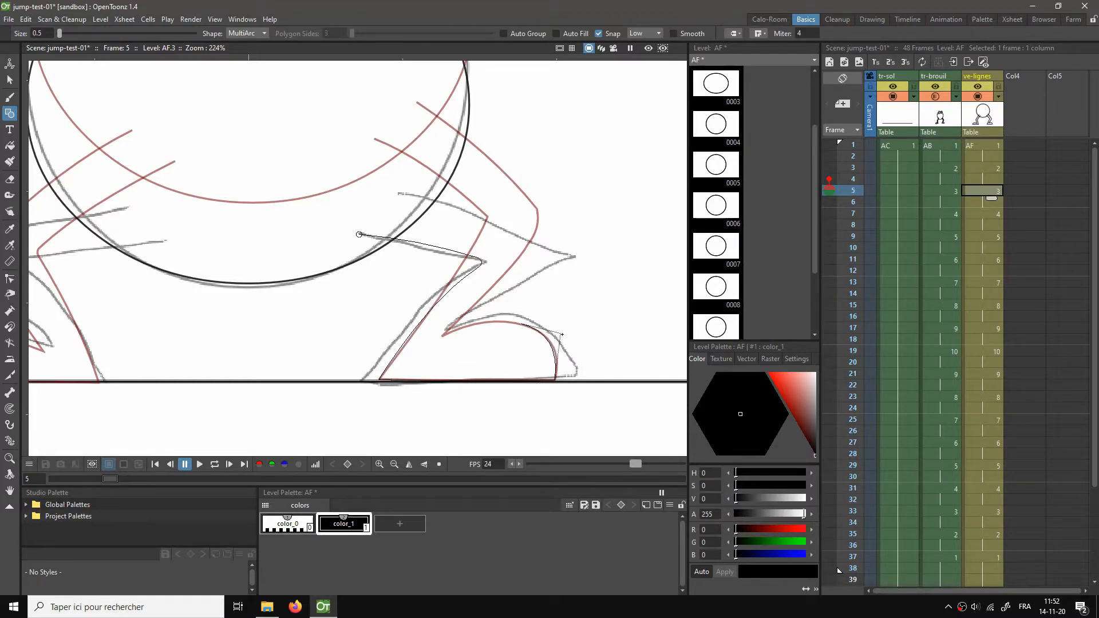
left_click(444, 335)
left_click(487, 319)
left_click(549, 270)
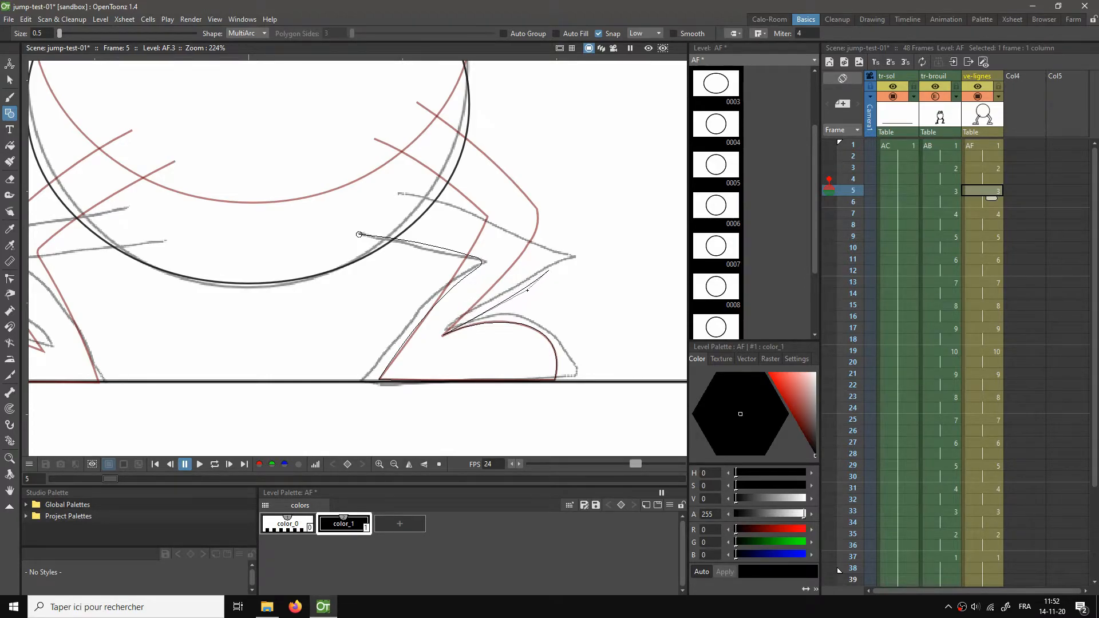
left_click(558, 261)
double_click(561, 236)
Step: Trace the outer side of the left leg on the frame 5 drawing, from inside the body around a rounded knee to the ankle
scroll(562, 237, "down", 3)
left_click_drag(331, 282, 358, 295)
scroll(368, 285, "up", 2)
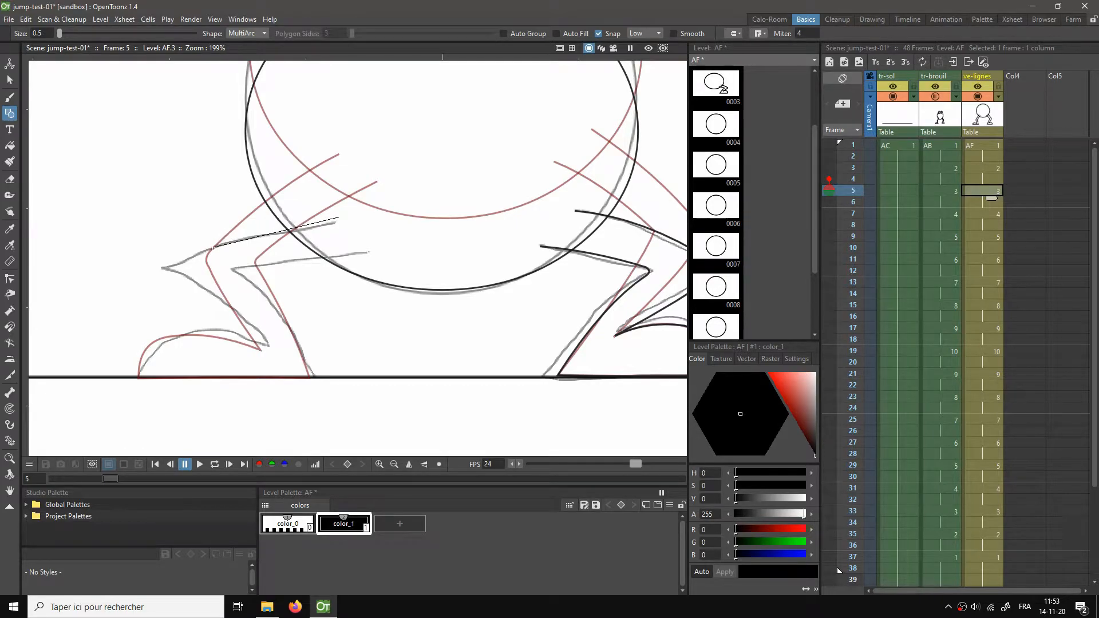
left_click(183, 258)
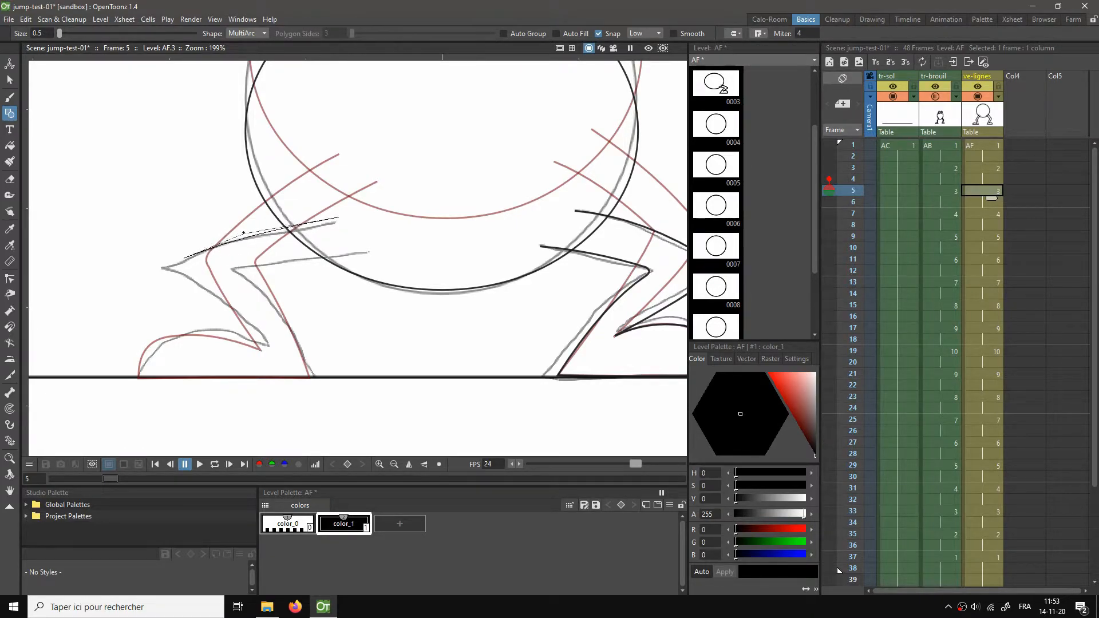
left_click(194, 279)
left_click(259, 349)
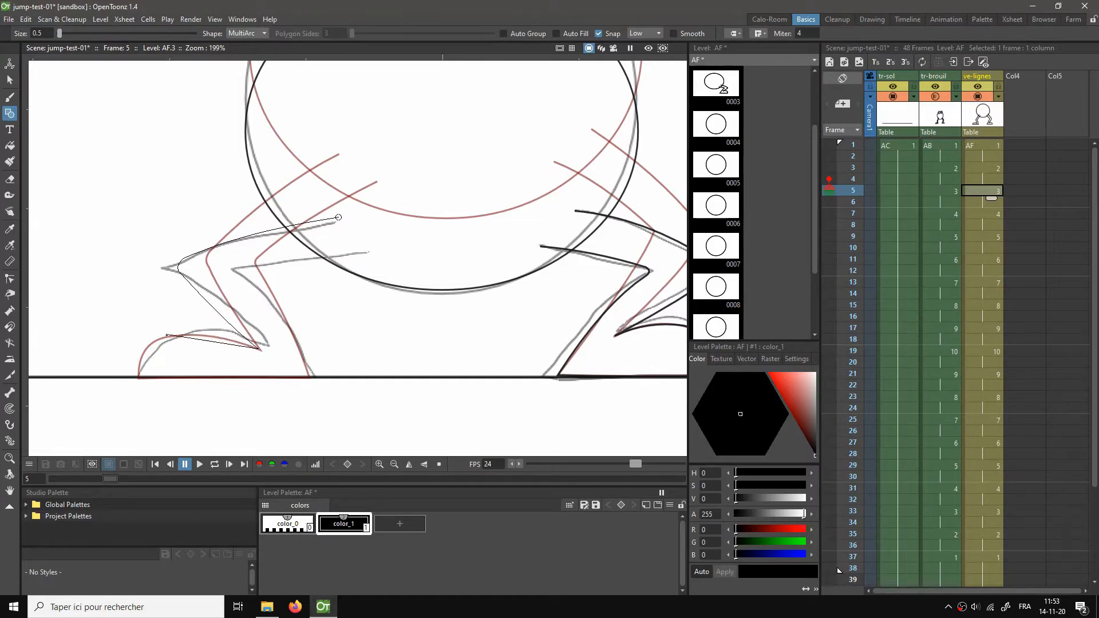
Step: Continue the stroke over the top of the left foot and along the sole to the heel, matching the onion-skinned foot
left_click(167, 338)
left_click(138, 376)
left_click(140, 344)
left_click(311, 376)
Step: Trace the inner side of the left leg at frame 5 from the heel to the knee and into the body, finishing the stroke
left_click(233, 272)
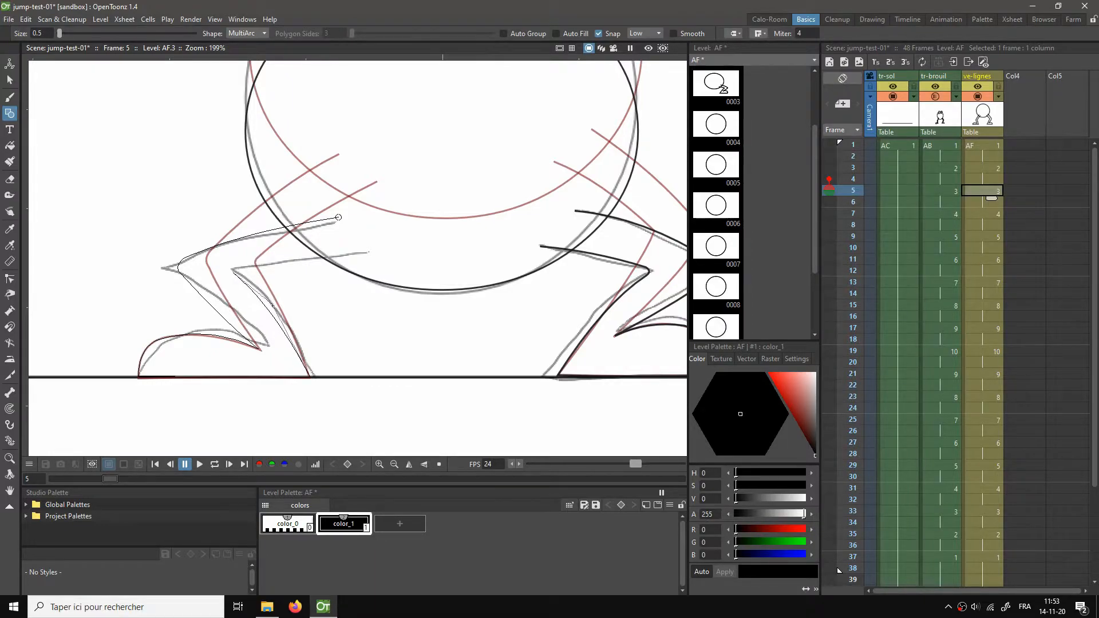
left_click(280, 310)
left_click(368, 253)
key("Return")
scroll(464, 328, "down", 7)
left_click_drag(486, 314, 375, 321)
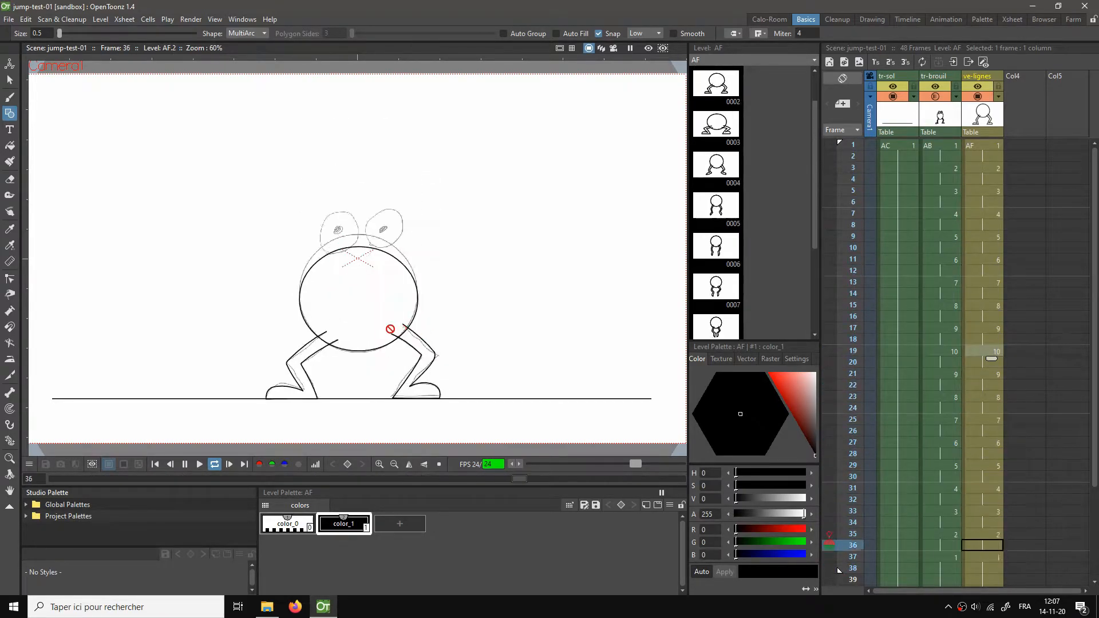
Step: Stop the looped playback and compare the ve-lignes drawings at frames 1 and 3
key("p")
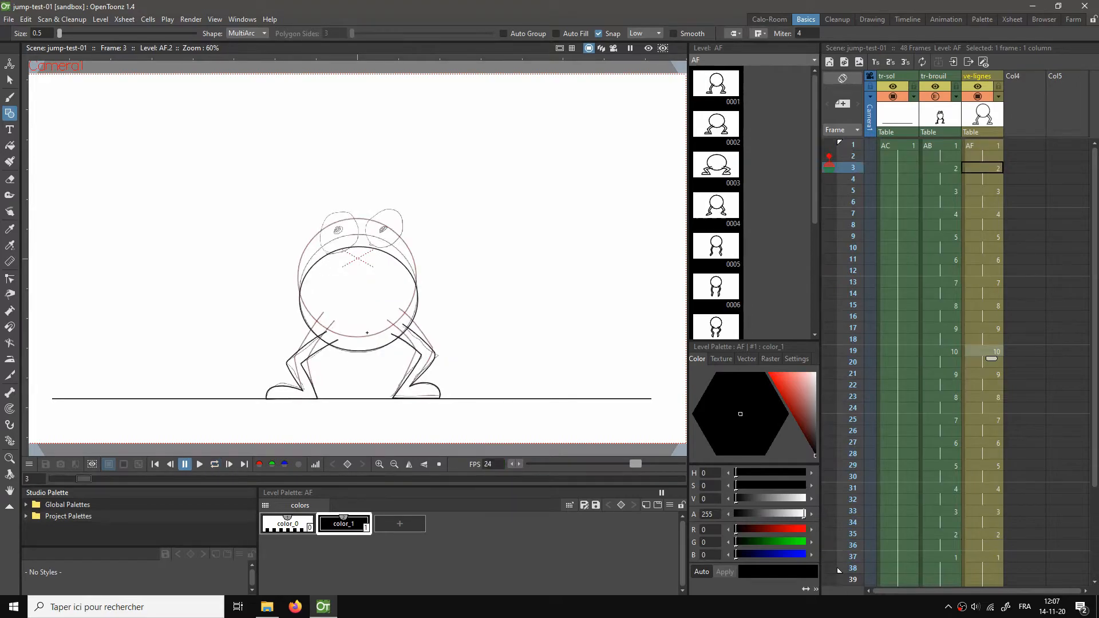
left_click(991, 147)
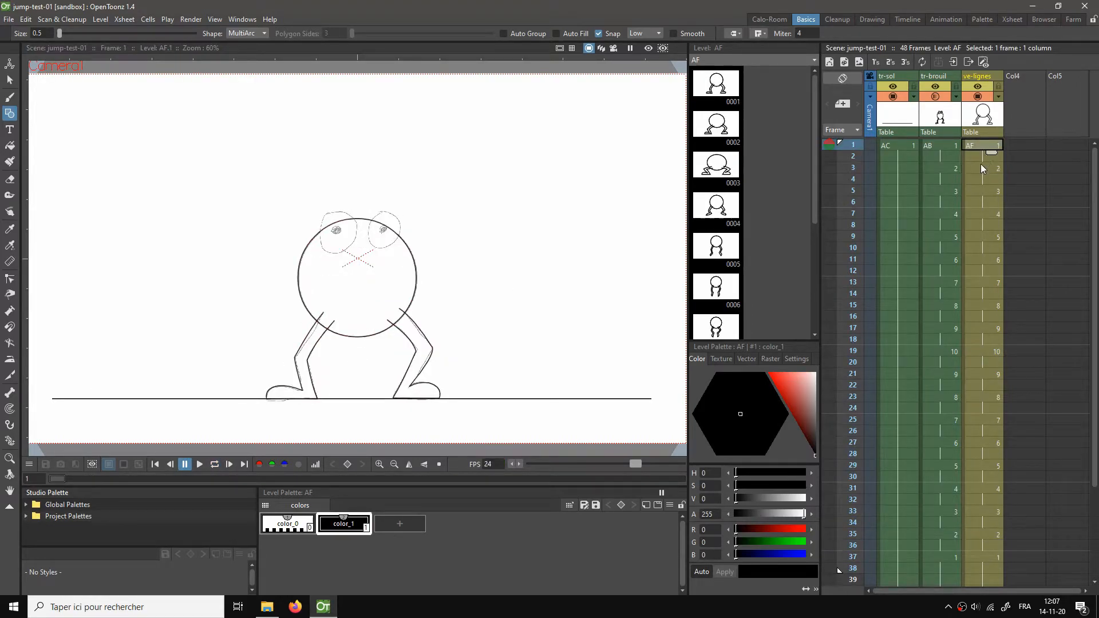
left_click(843, 164)
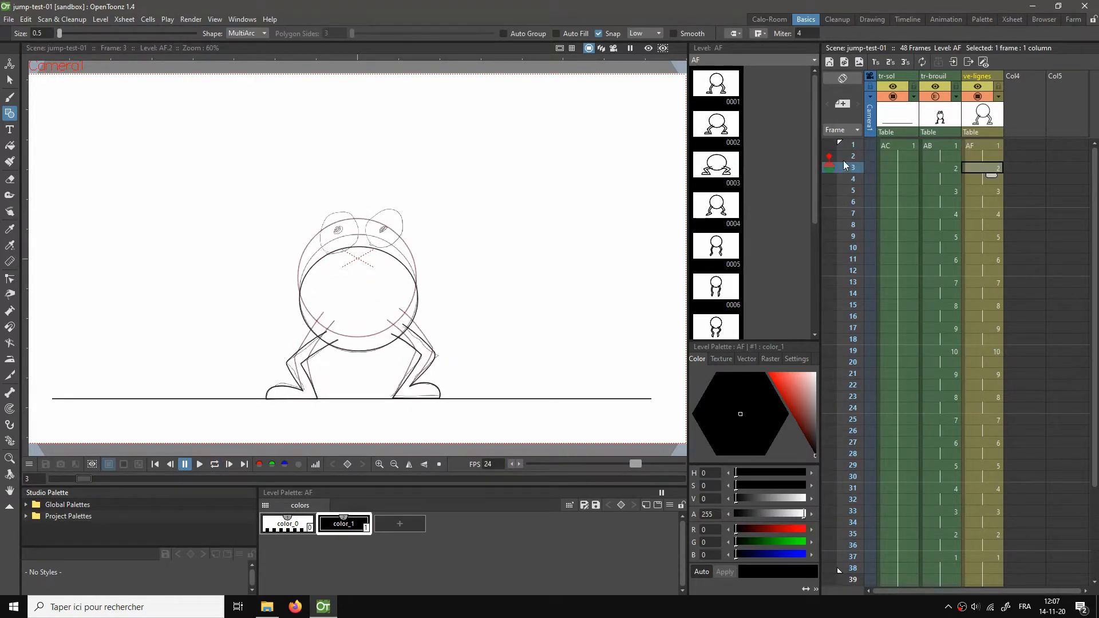
left_click(969, 146)
Step: Hide the tr-brouil rough in the viewer and reselect the frame 1 drawing of ve-lignes
scroll(342, 329, "up", 10)
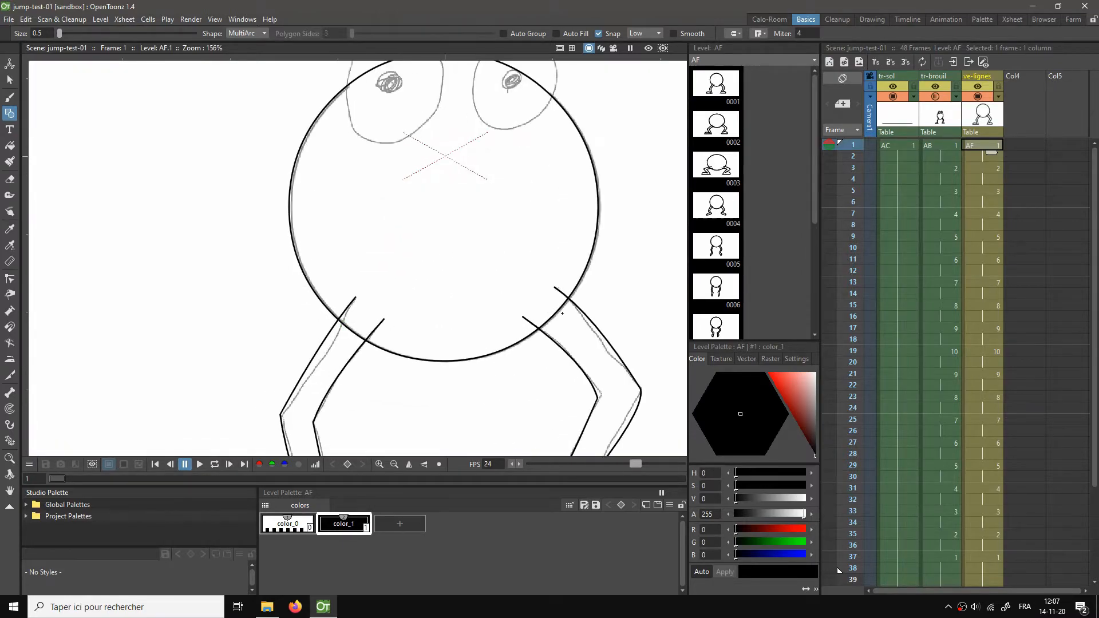
left_click_drag(236, 277, 334, 312)
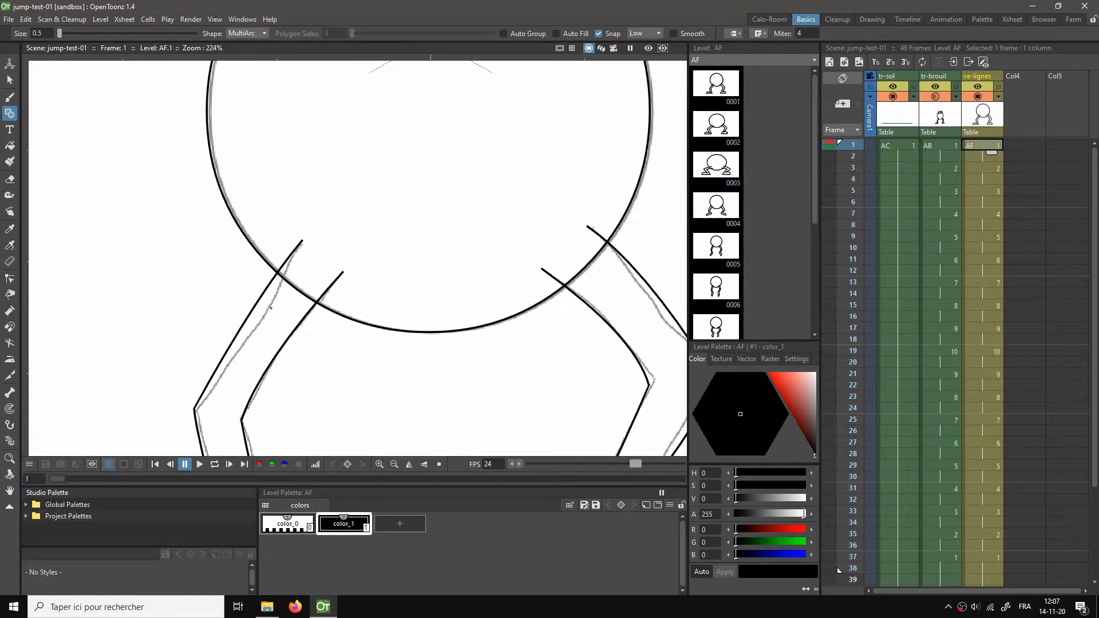
left_click(939, 97)
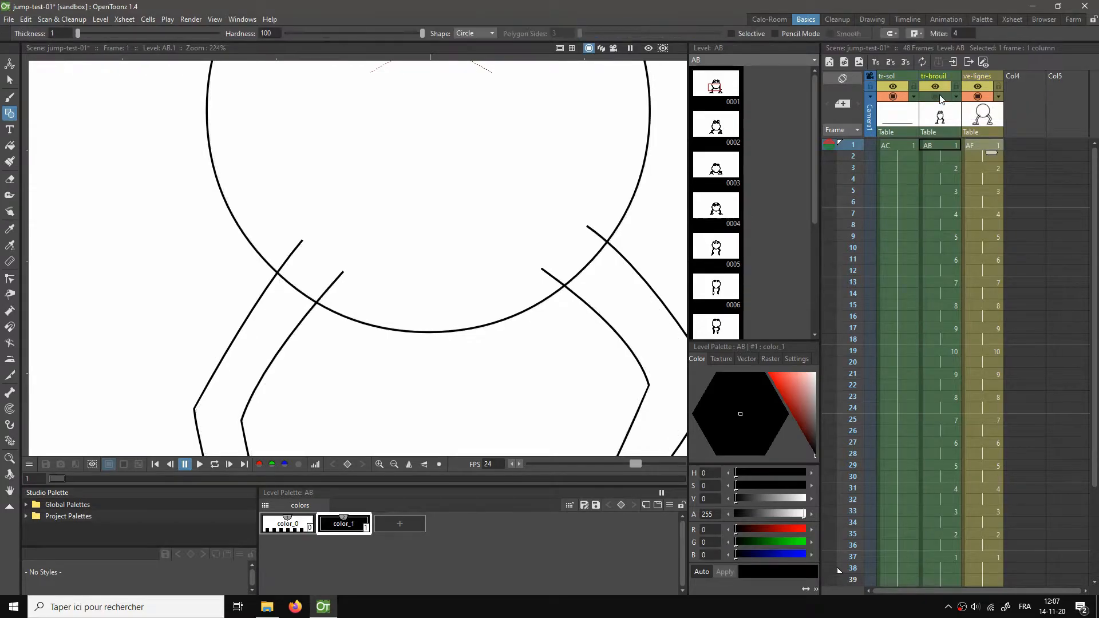
left_click(984, 146)
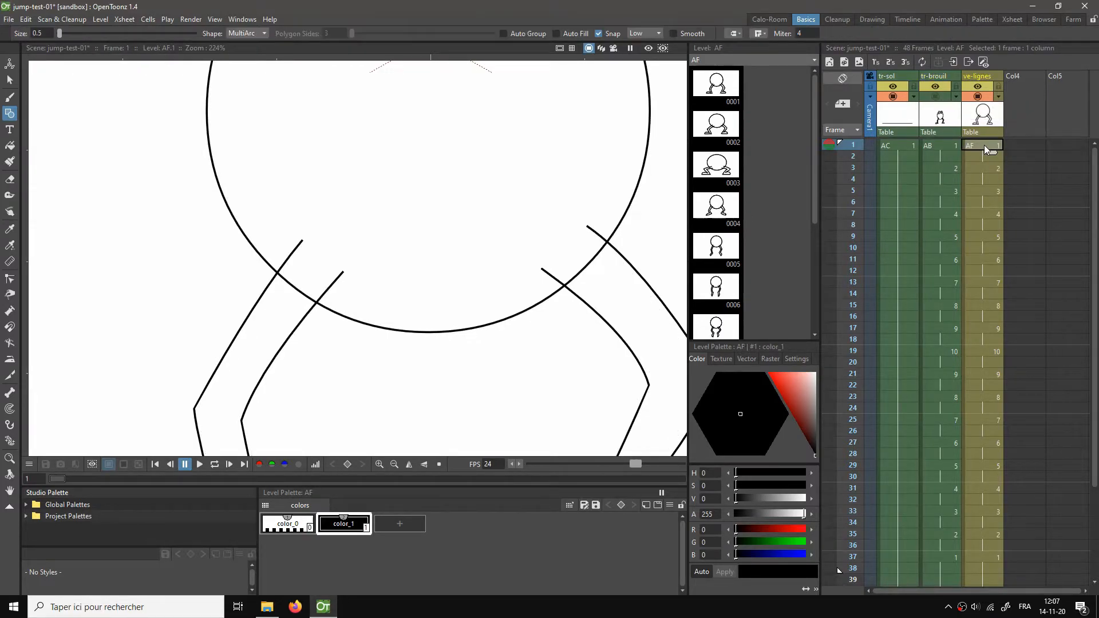
Step: Activate the Eraser tool, in Normal type at size 17, over the body outline between the left leg's lines at frame 1
scroll(282, 268, "up", 3)
scroll(282, 268, "down", 5)
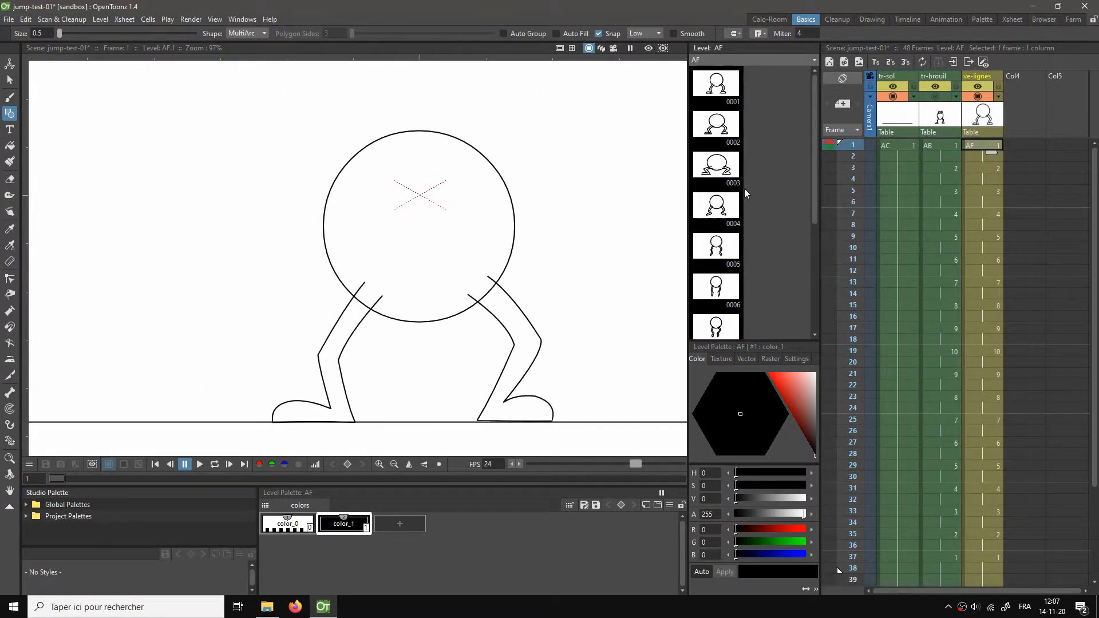
scroll(364, 238, "up", 2)
scroll(363, 239, "up", 3)
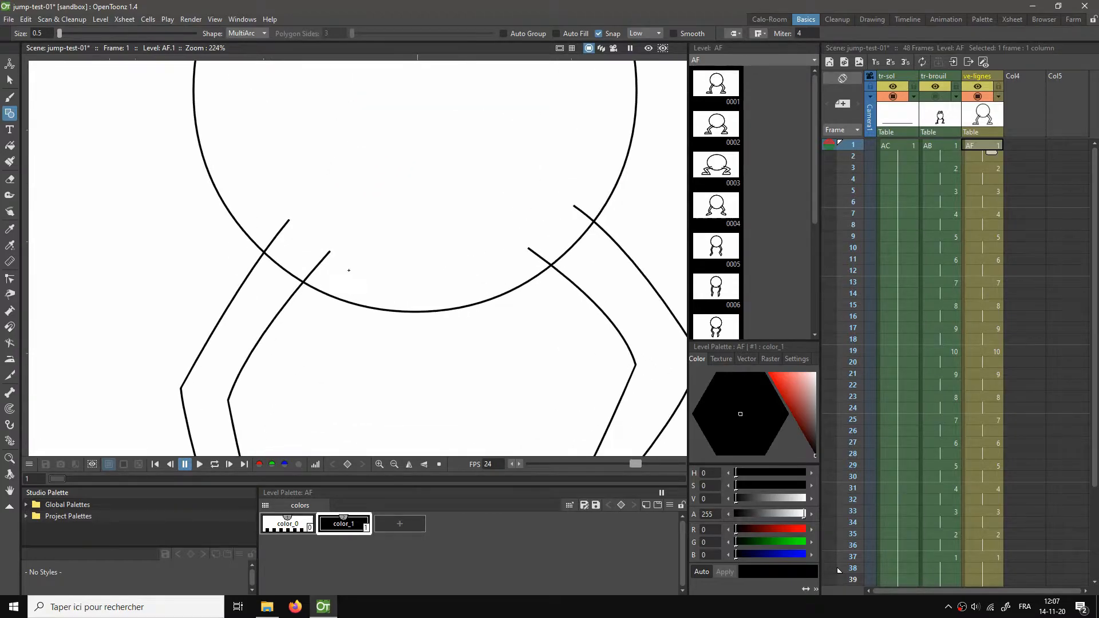
key("s")
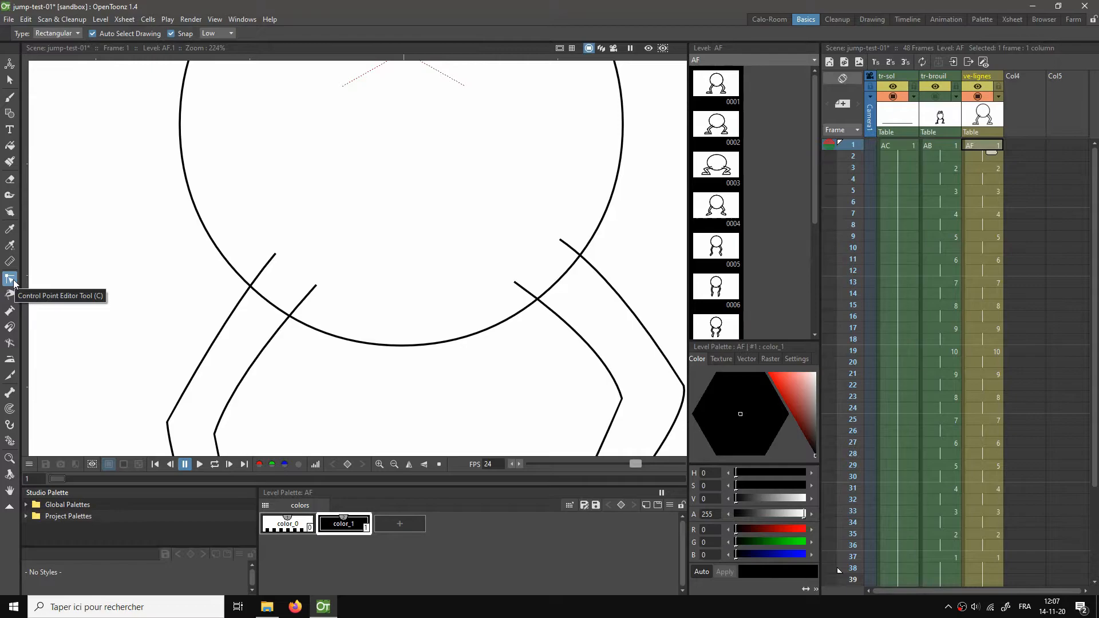
scroll(259, 297, "up", 4)
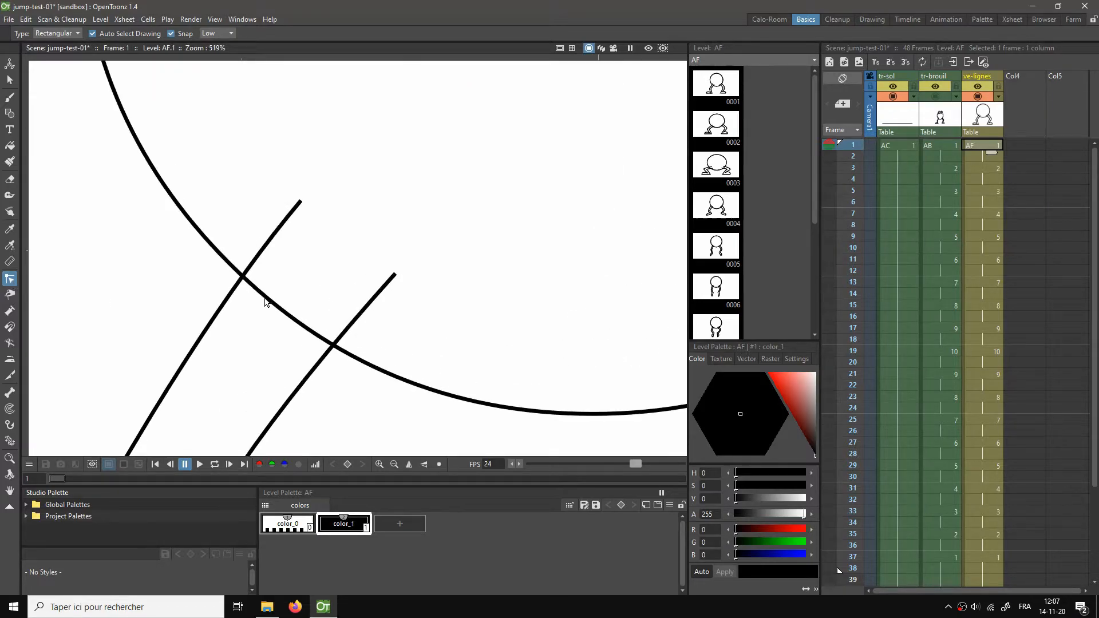
key("a")
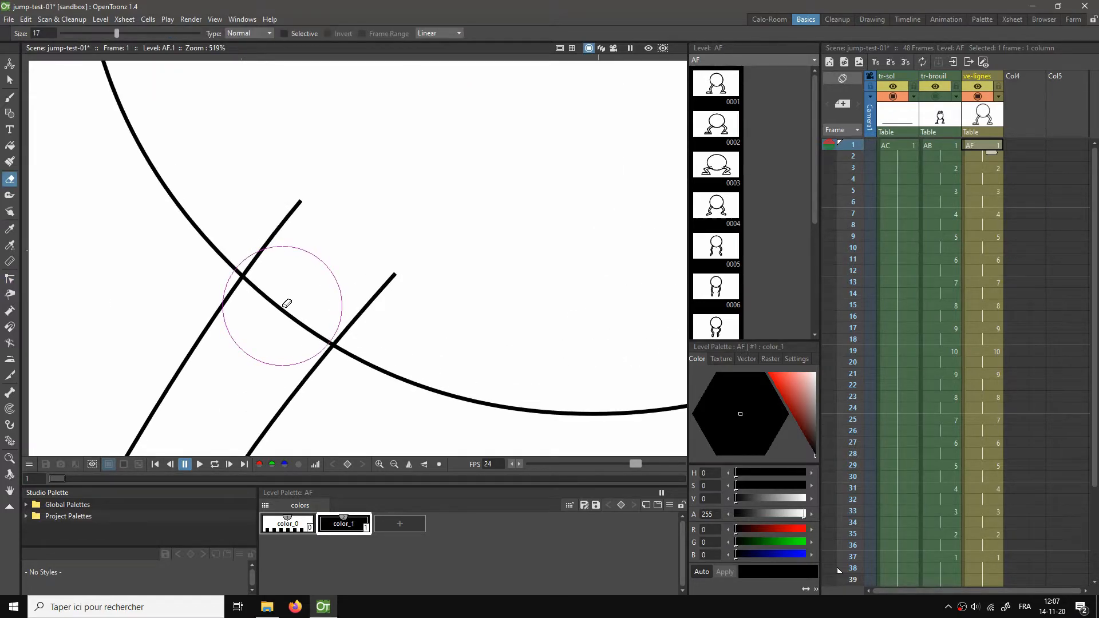
Step: Reduce the eraser size to 7 and erase the body circle's segment between the left leg's two lines on frame 1
key("u")
key("u")
key("u")
key("u")
key("u")
key("u")
key("u")
key("u")
key("u")
key("u")
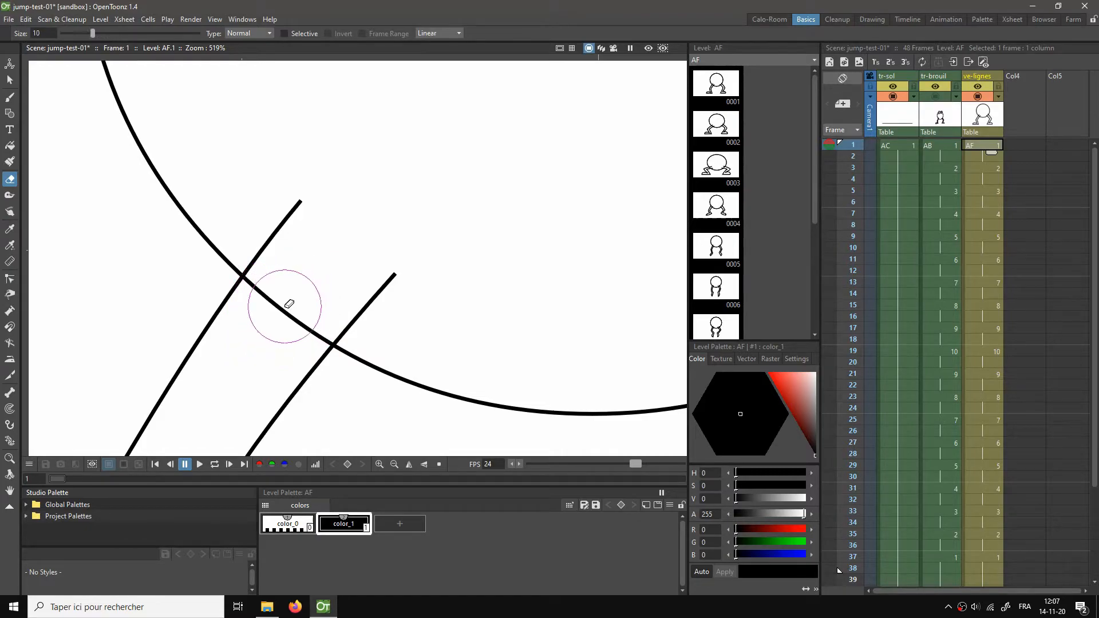
mouse_move(289, 304)
left_mouse_down()
mouse_move(277, 290)
mouse_move(305, 329)
left_mouse_up()
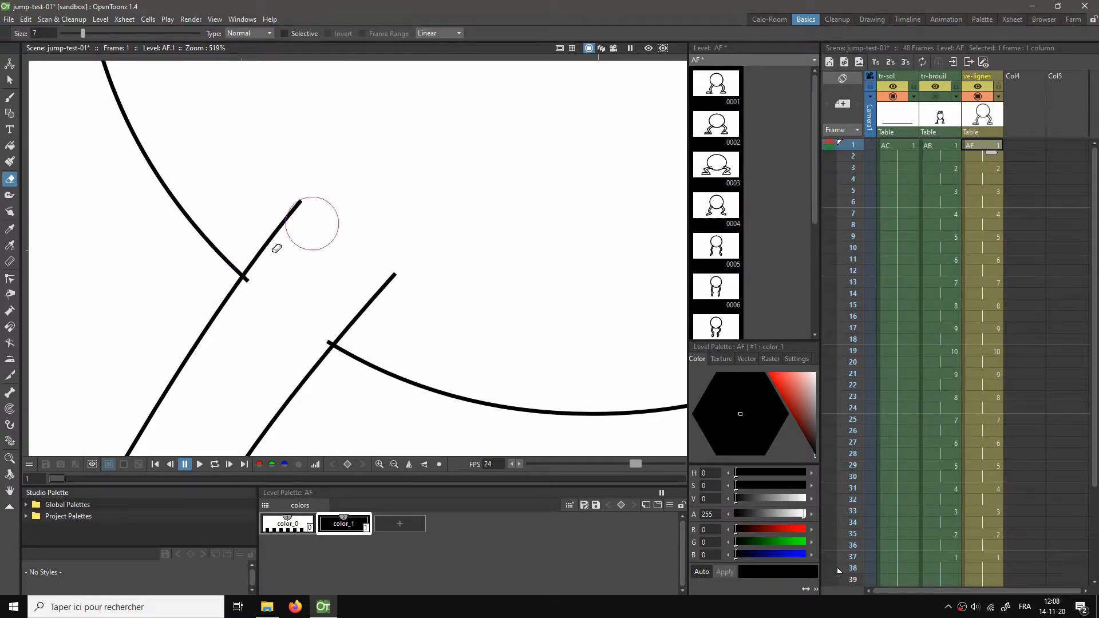
Step: With the Control Point Editor, move the circle's two cut ends exactly onto the left leg's lines
scroll(249, 360, "up", 2)
scroll(251, 355, "down", 2)
key("s")
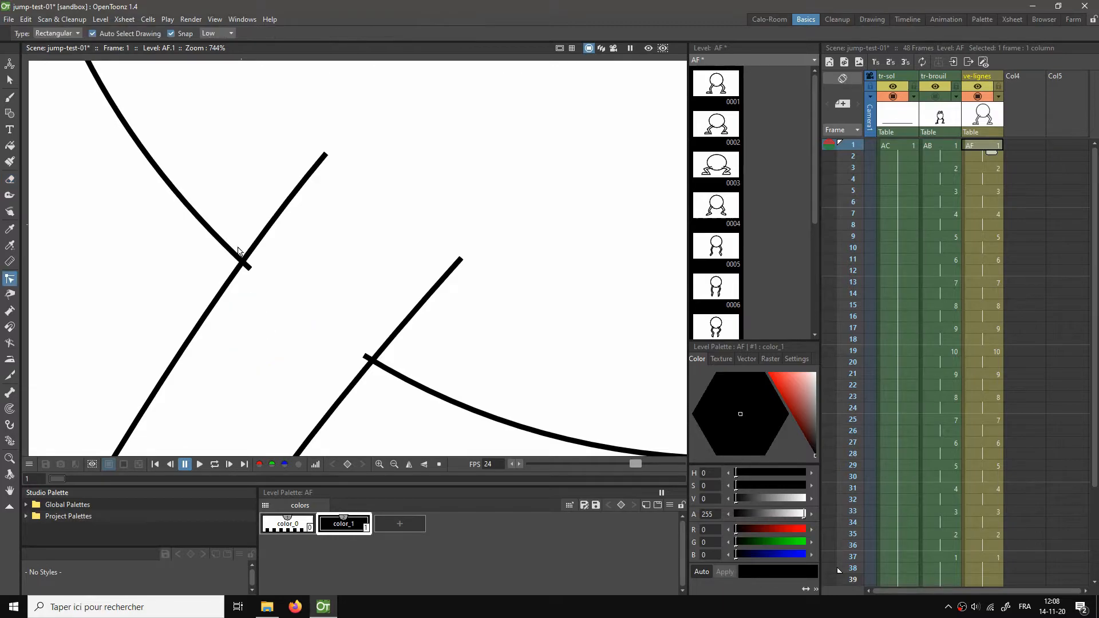
left_click(219, 241)
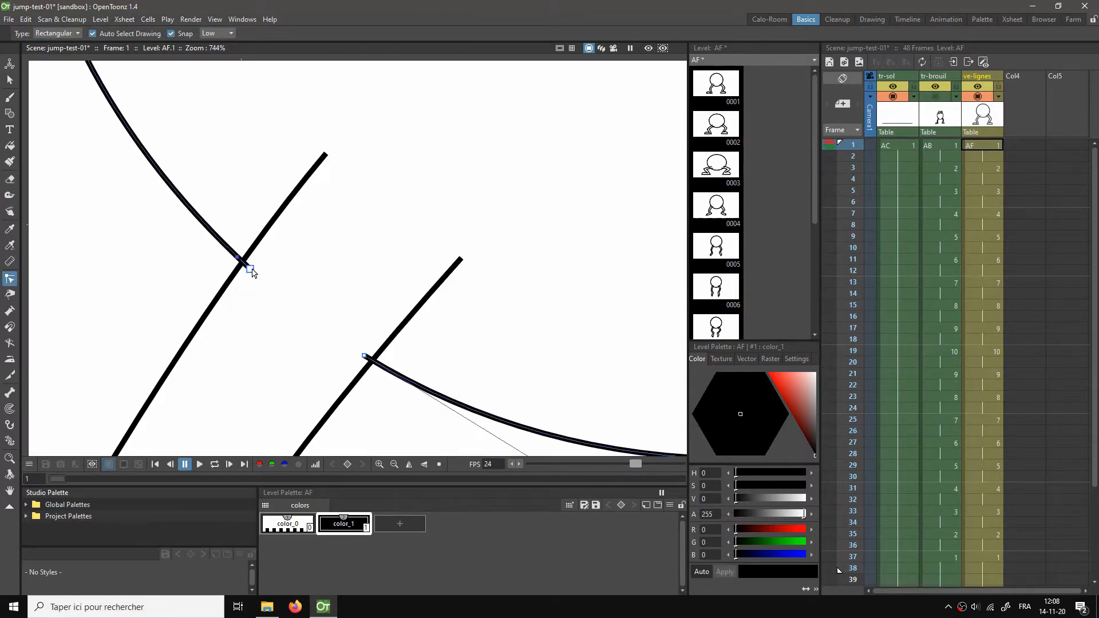
left_click_drag(252, 273, 250, 272)
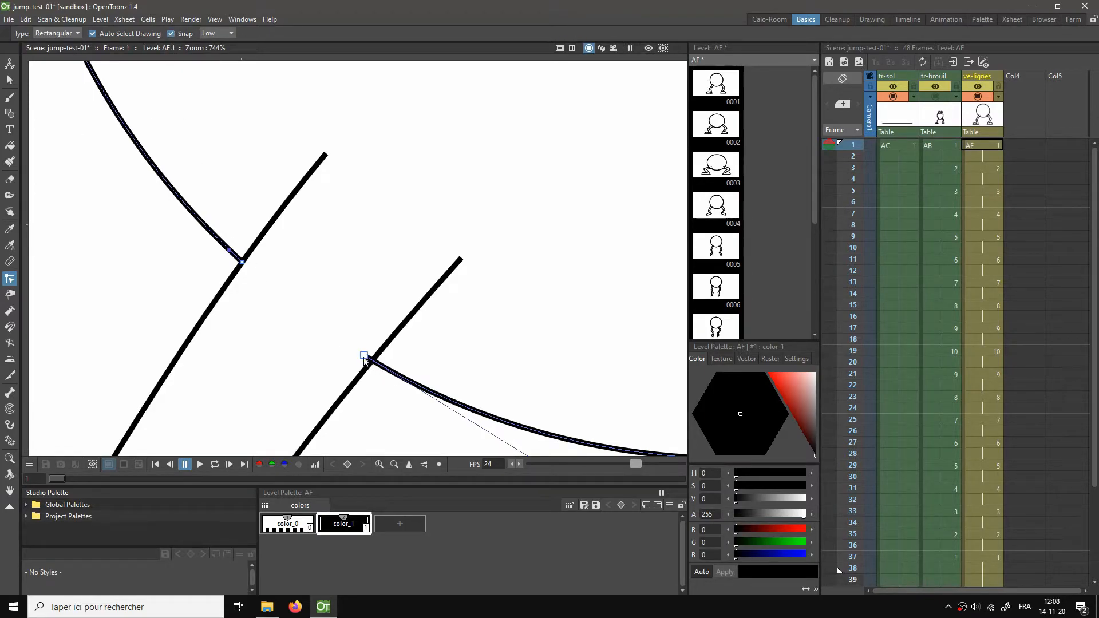
left_click_drag(363, 357, 373, 361)
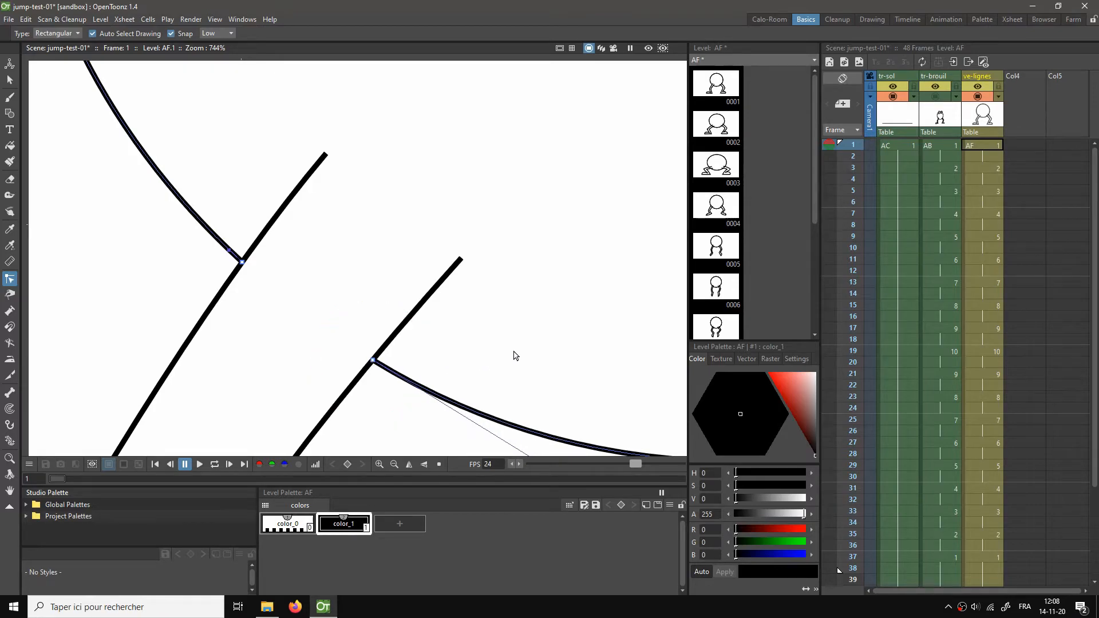
Step: Try to erase the circle's segment between the right leg's lines with the size 7 eraser, and undo the attempts
left_click_drag(514, 352, 258, 299)
scroll(449, 317, "down", 6)
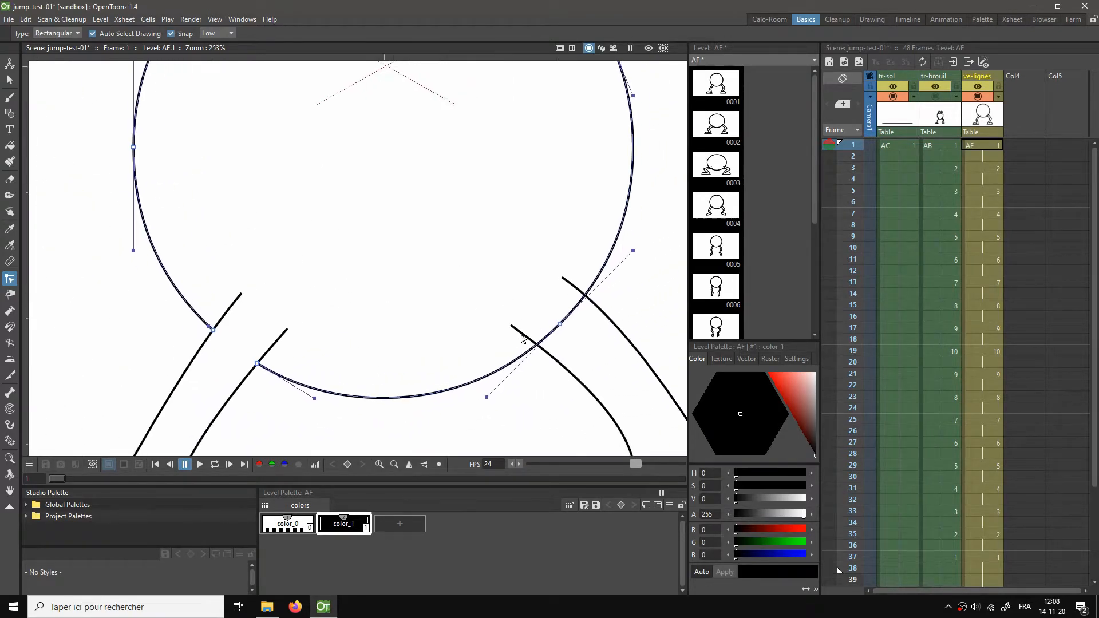
key("a")
left_click_drag(559, 331, 552, 332)
scroll(553, 331, "up", 4)
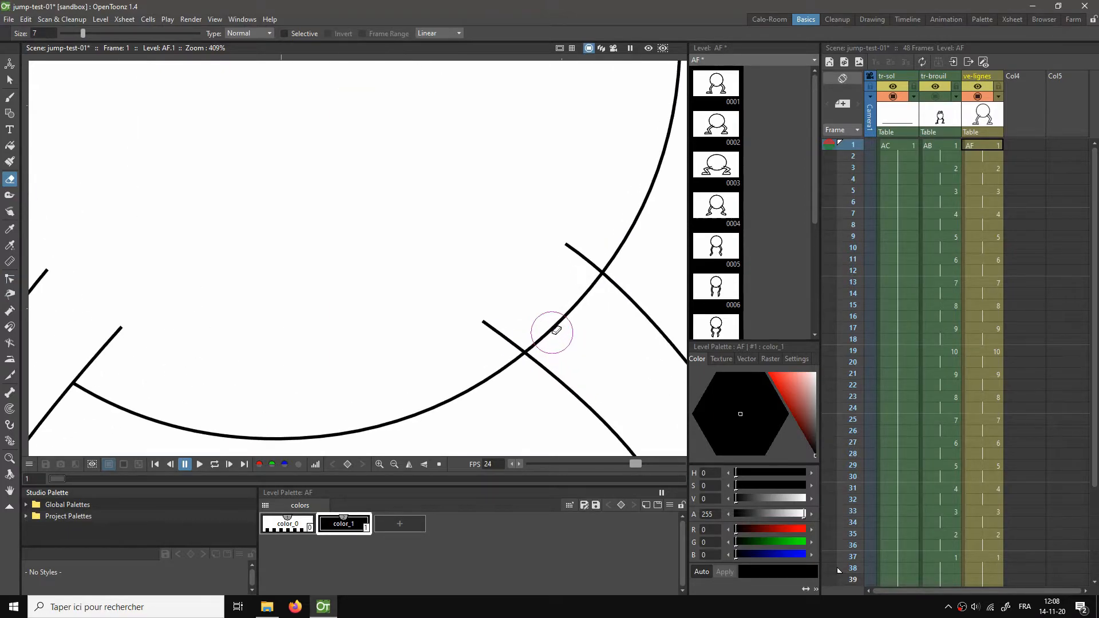
key("ctrl+z")
scroll(572, 339, "down", 4)
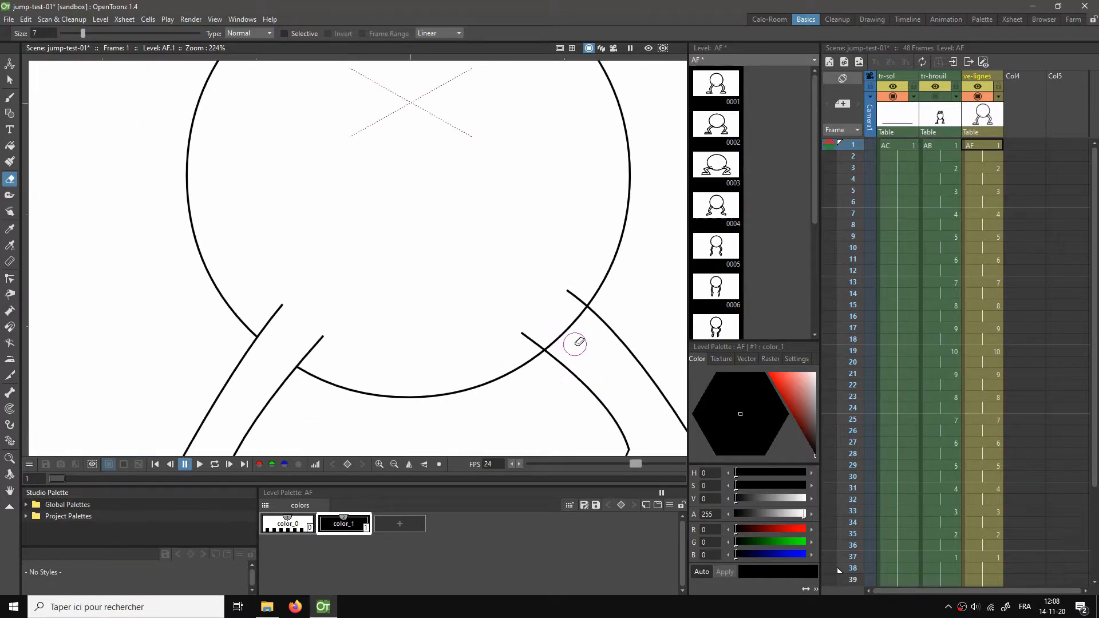
scroll(577, 339, "up", 3)
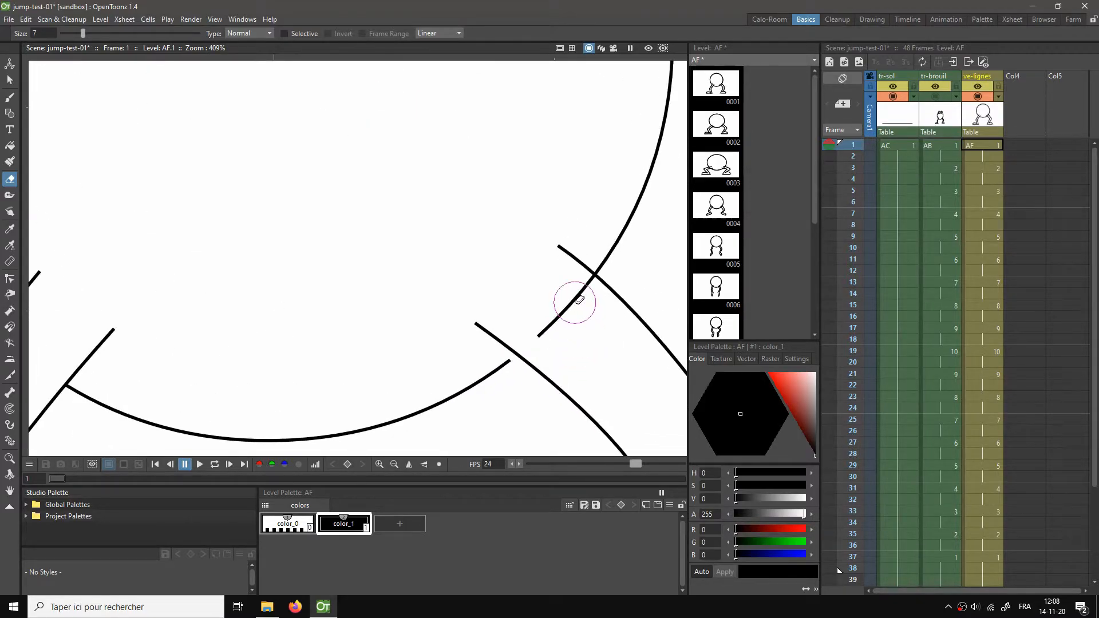
key("ctrl+z")
Step: Save the scene
key("ctrl+s")
scroll(581, 339, "down", 8)
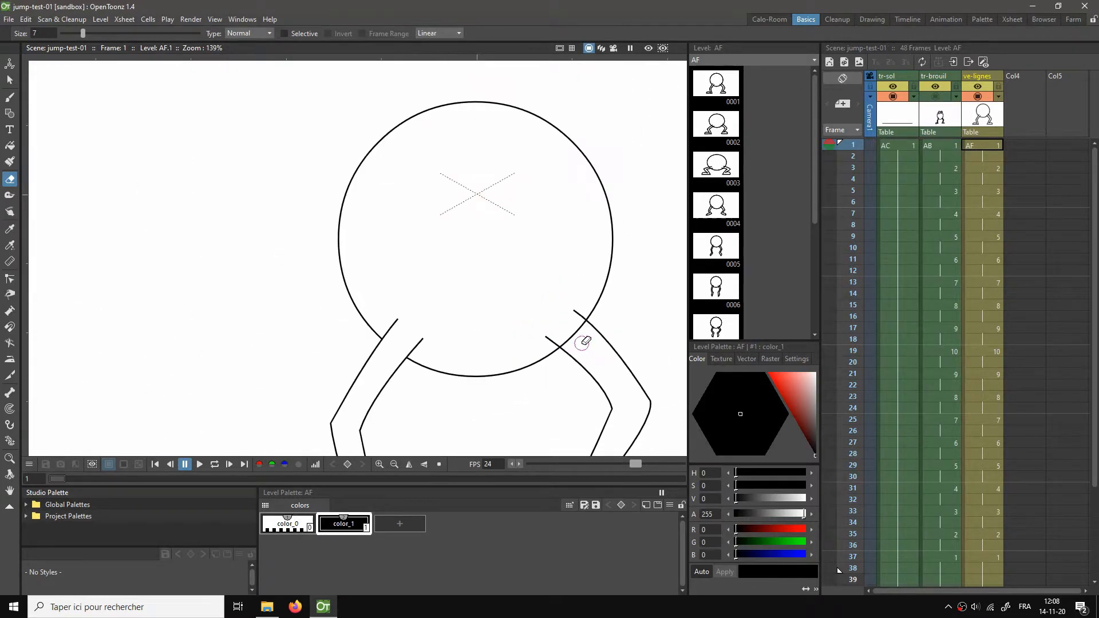
scroll(578, 323, "up", 7)
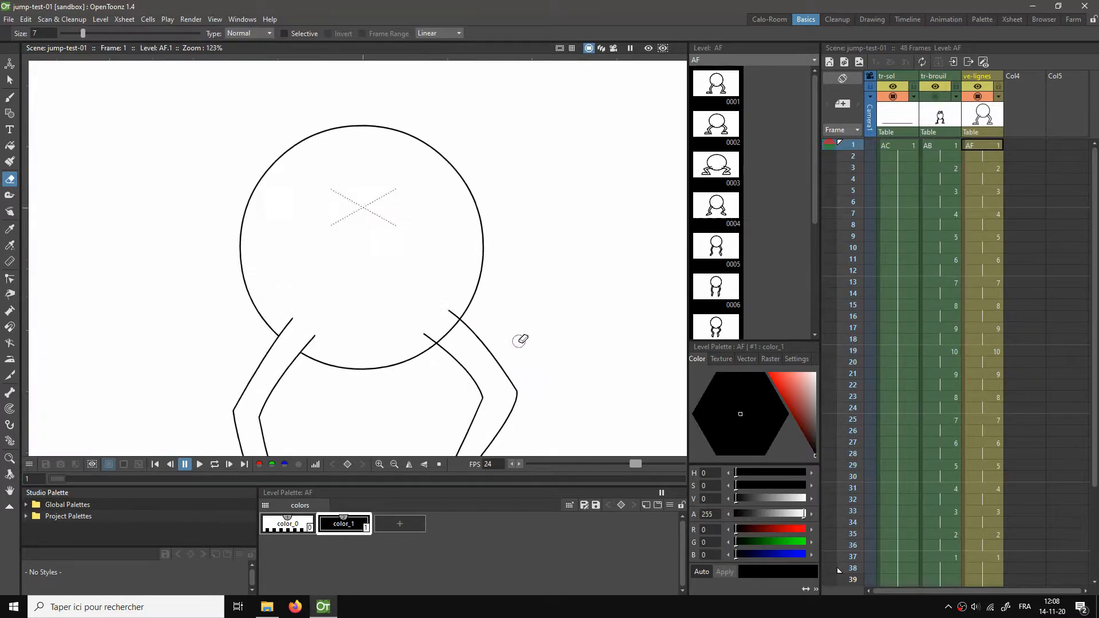
Step: Reduce the eraser size to 3 and erase the circle's segment between the right leg's two lines
left_click_drag(438, 312, 510, 333)
key("u")
key("u")
key("u")
key("u")
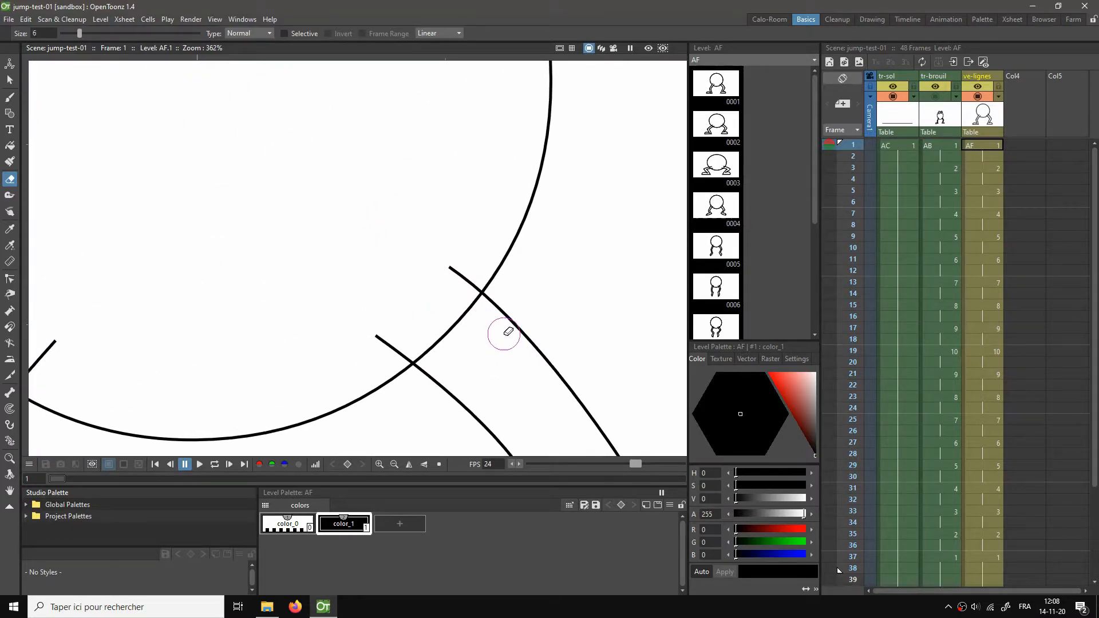
left_click(425, 354)
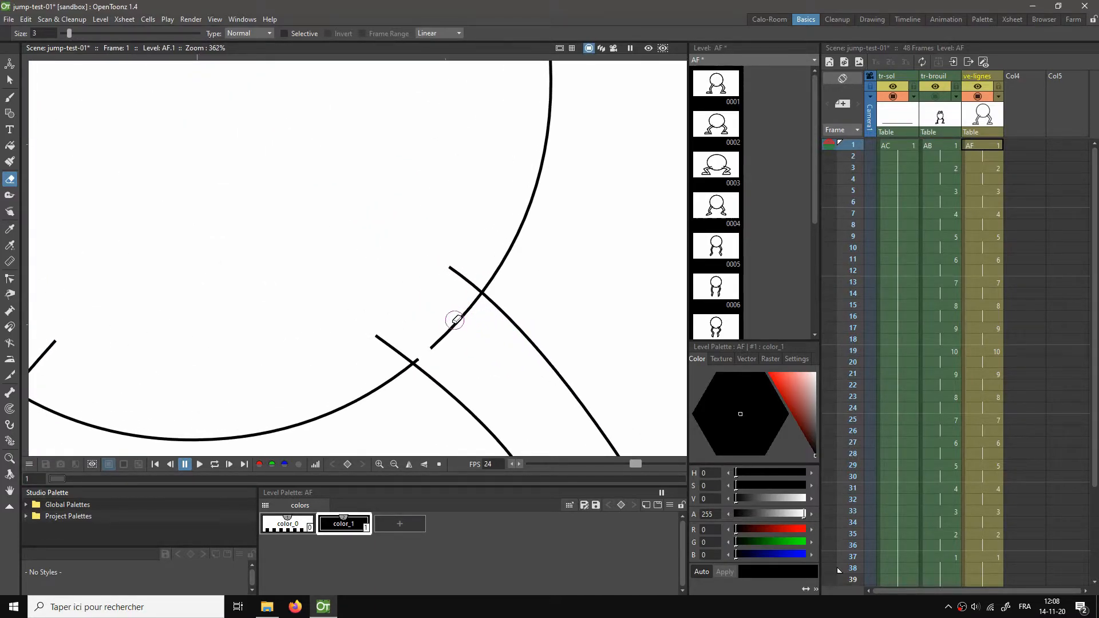
left_click_drag(436, 342, 470, 306)
Step: With the Control Point Editor, move the circle's two cut ends onto the right leg's lines and deselect the stroke
scroll(471, 330, "up", 4)
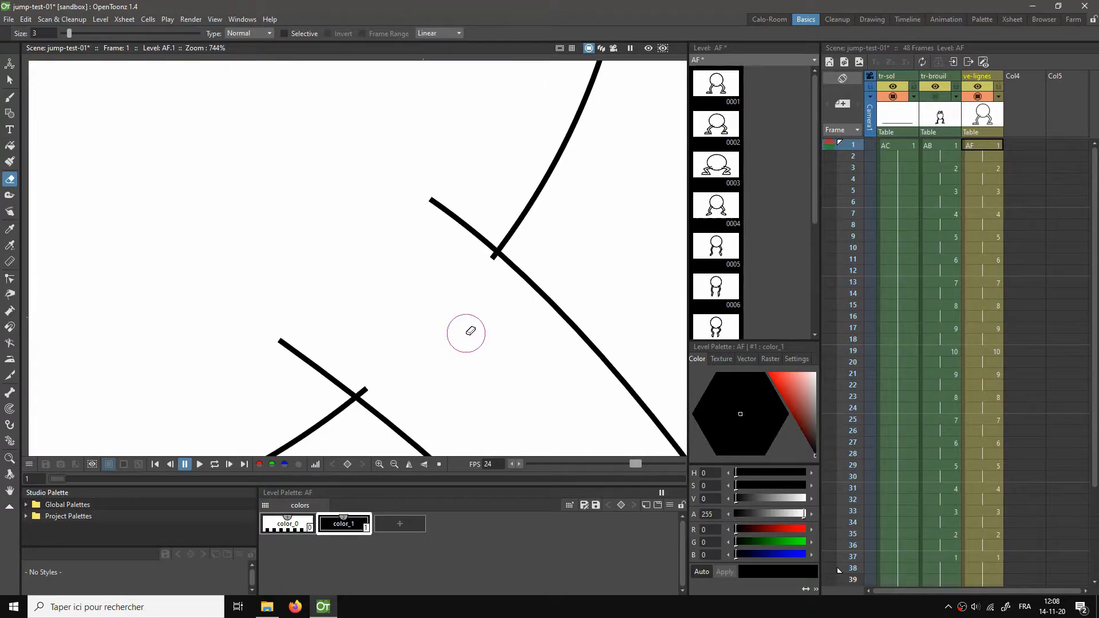
key("s")
left_click(514, 235)
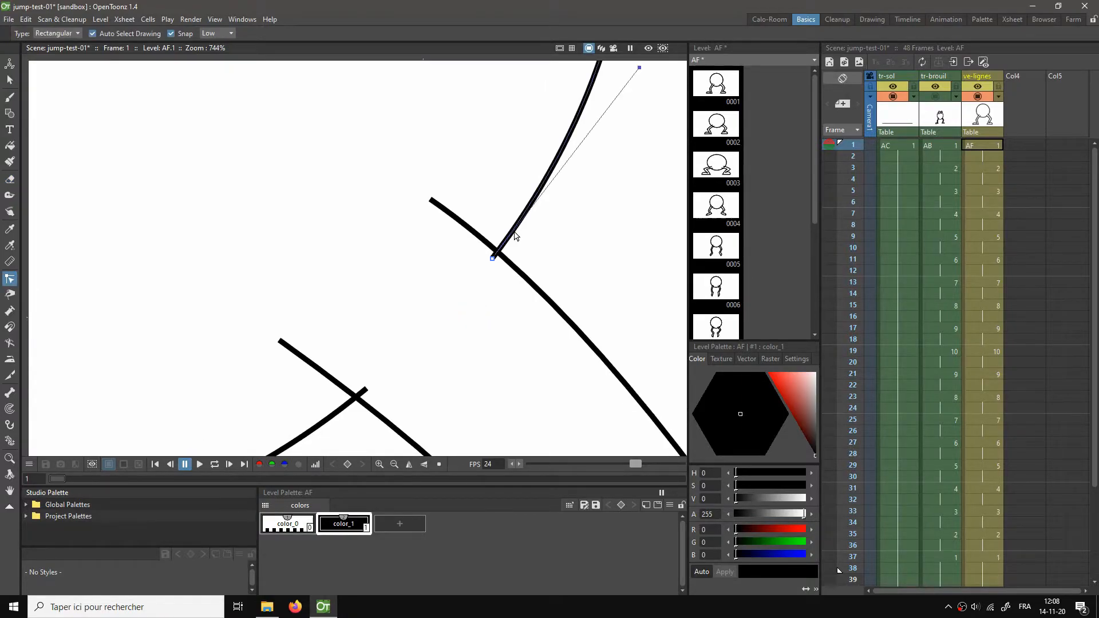
left_click_drag(496, 263, 499, 253)
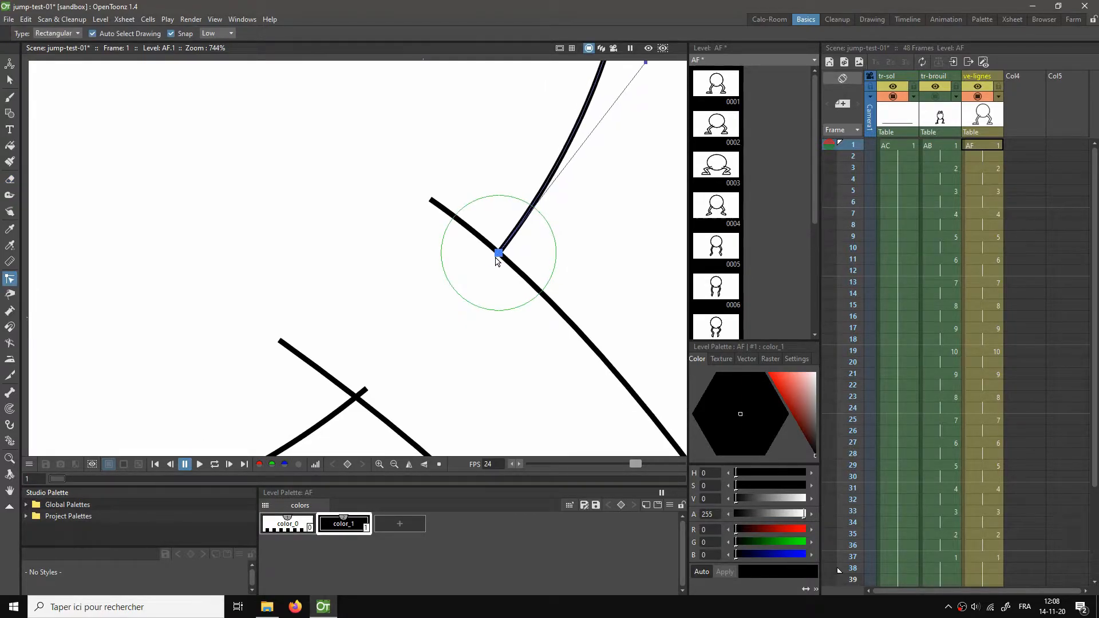
left_click(363, 392)
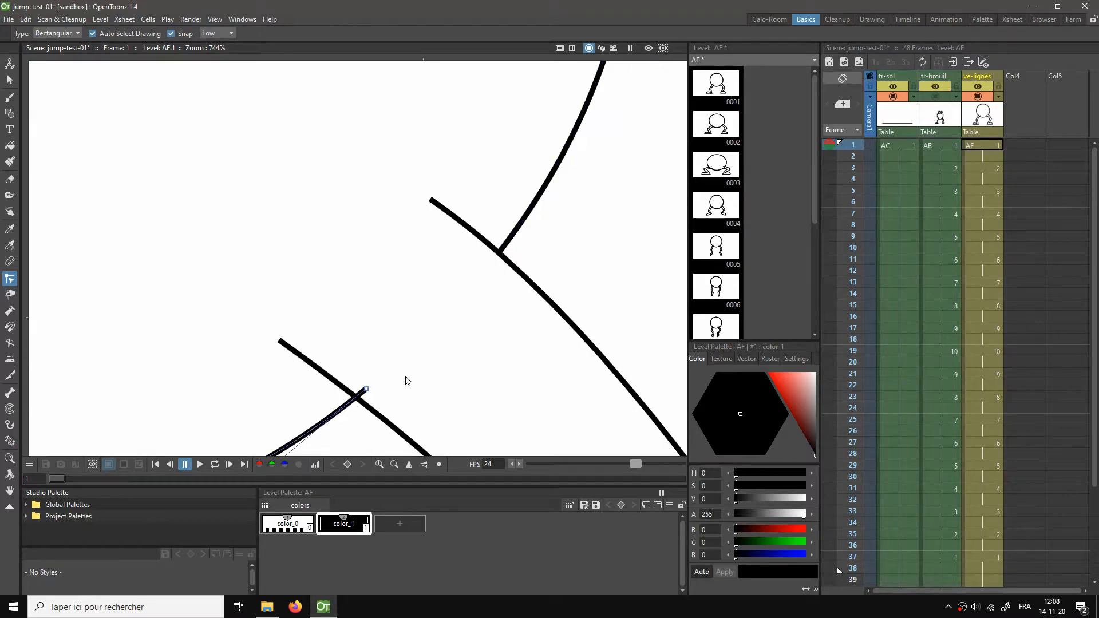
left_click_drag(393, 387, 461, 289)
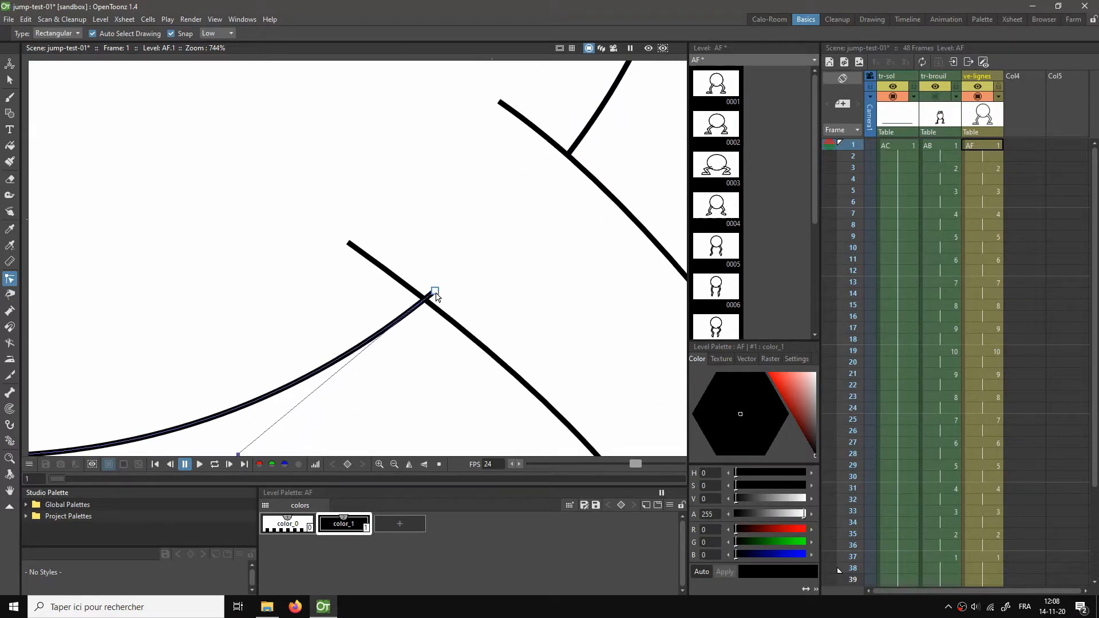
left_click_drag(436, 296, 428, 303)
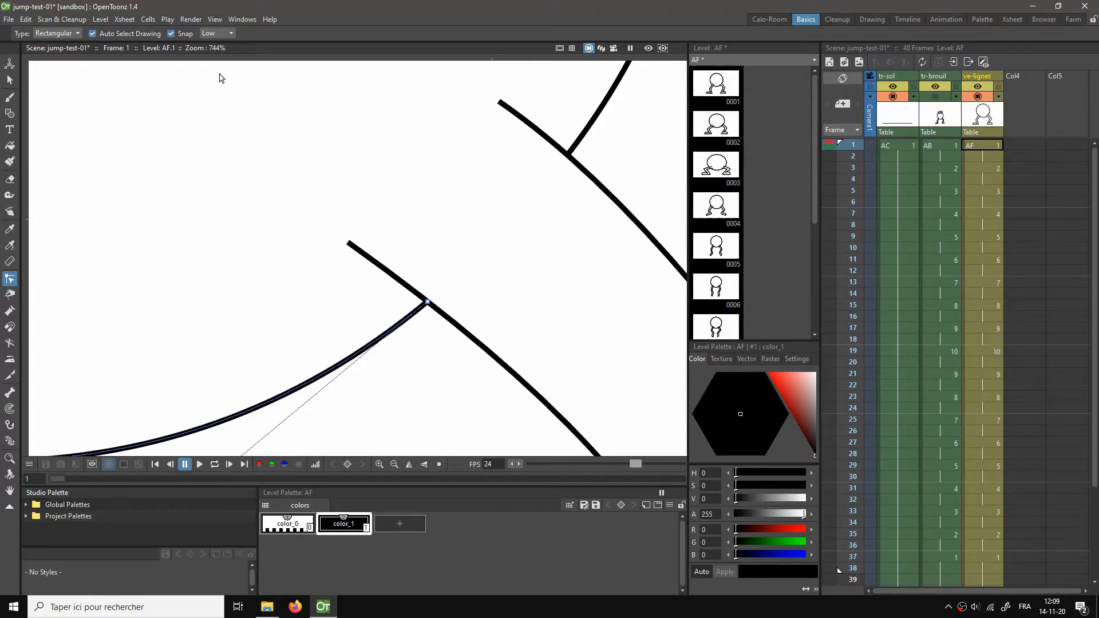
left_click(413, 179)
Step: Go to frame 3 of the line drawing and erase the body outline's segment between the left leg's two lines
scroll(464, 213, "down", 10)
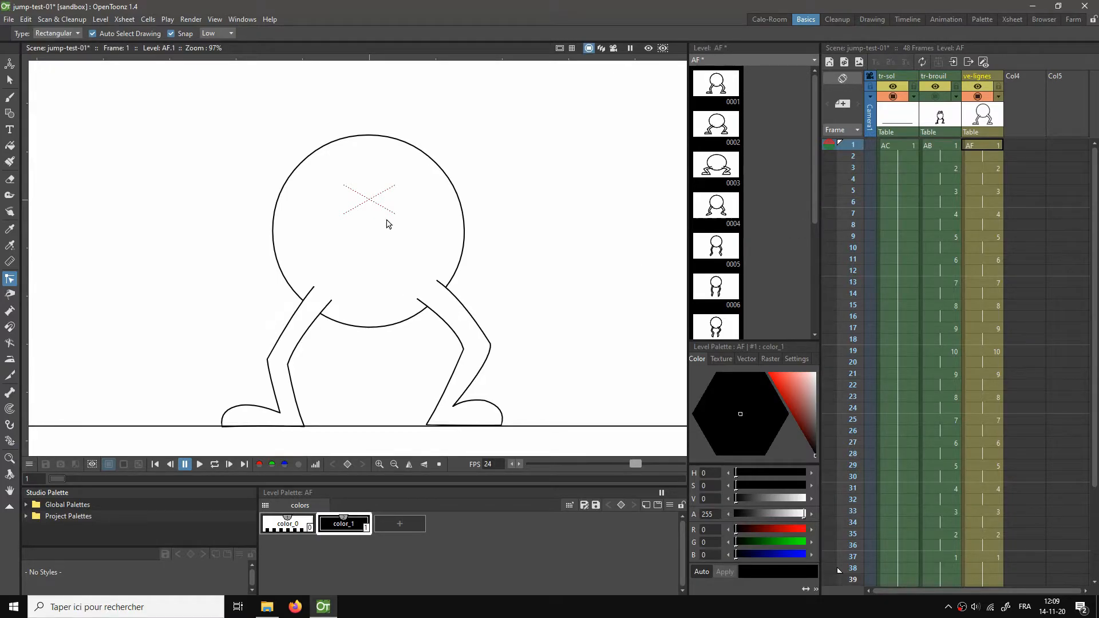
left_click(986, 167)
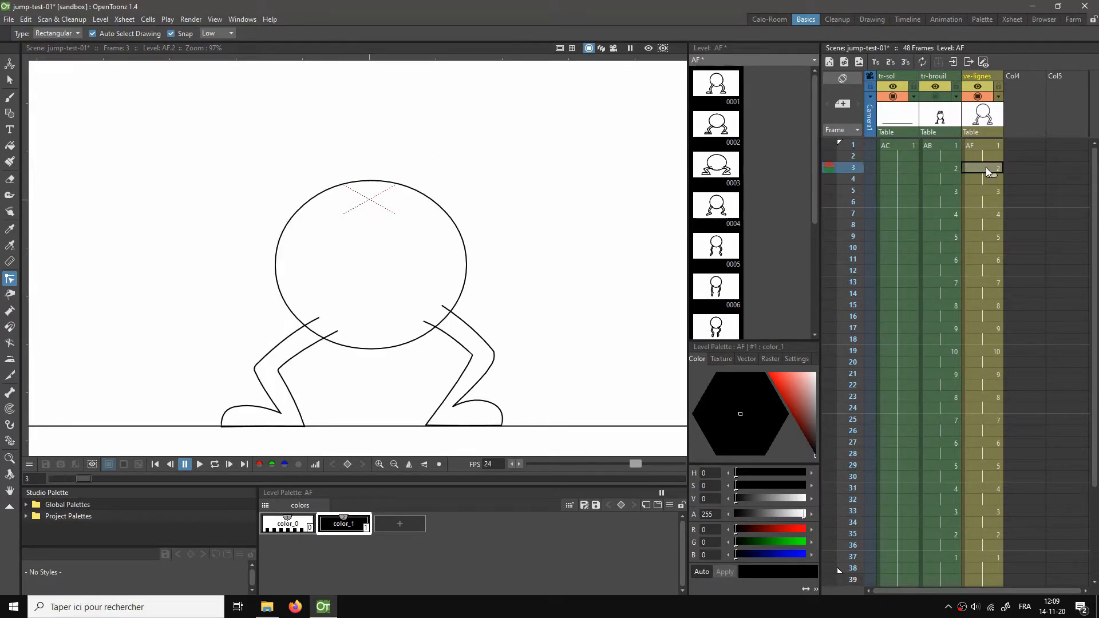
scroll(407, 351, "up", 4)
scroll(366, 298, "up", 5)
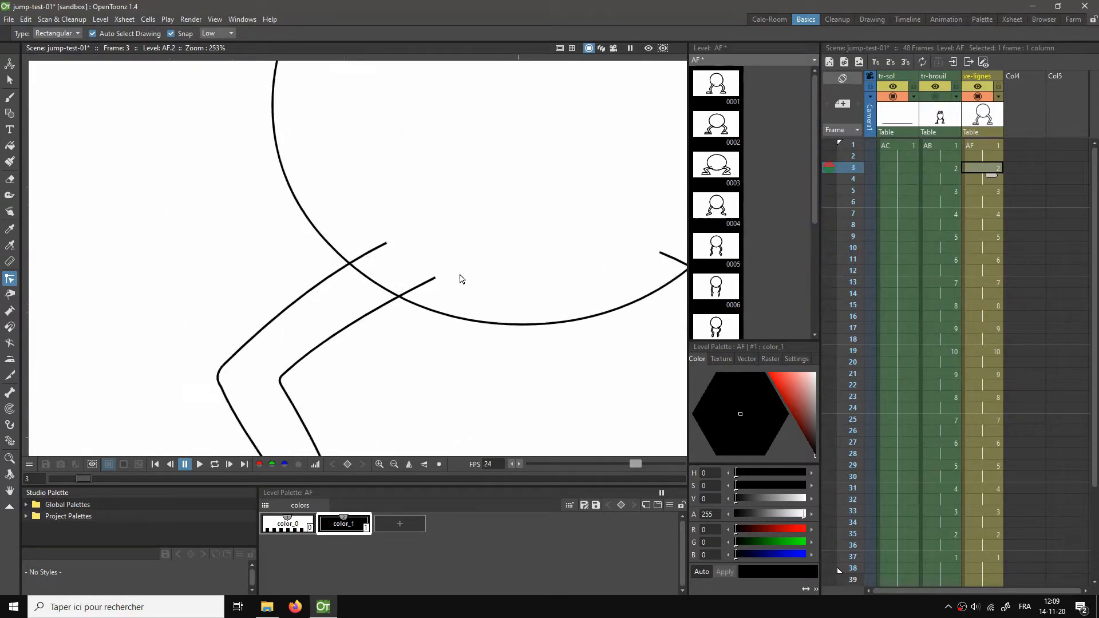
mouse_move(346, 216)
left_mouse_down()
mouse_move(372, 251)
mouse_move(300, 245)
mouse_move(358, 277)
left_mouse_up()
key("a")
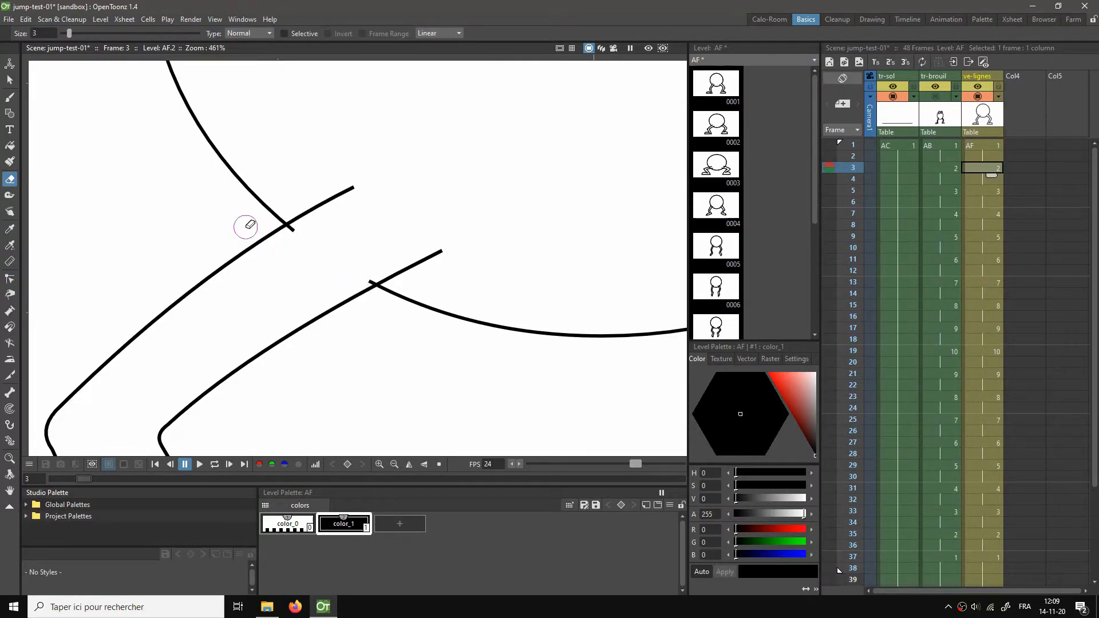
Step: With the Control Point Editor, move the outline's two cut ends onto the left leg's lines on frame 3
key("c")
left_click(289, 223)
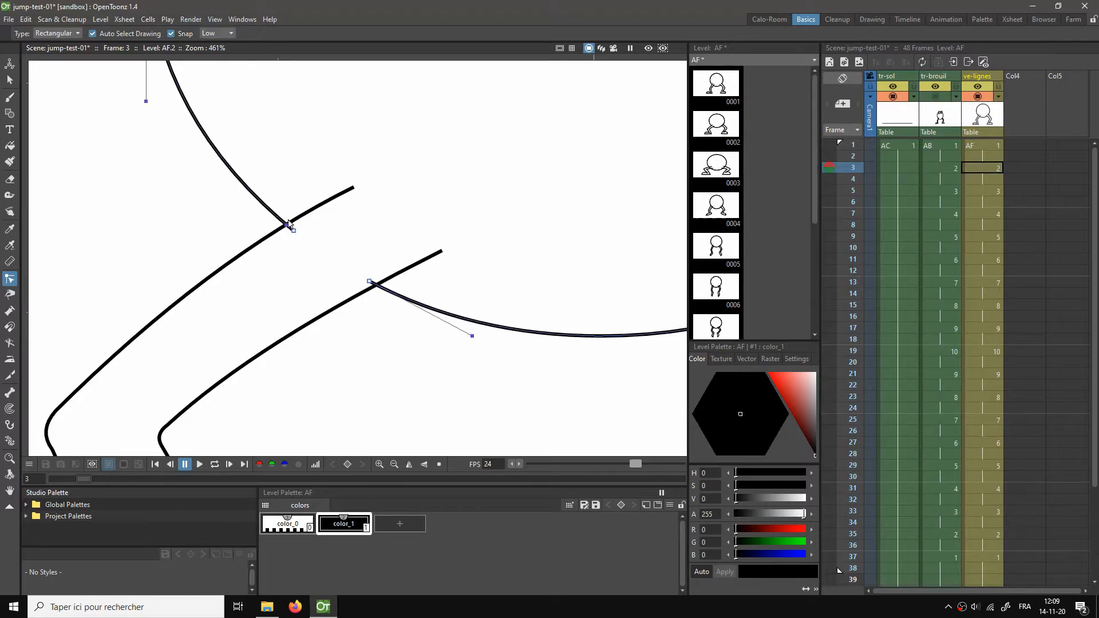
left_click_drag(296, 236, 288, 230)
left_click_drag(369, 282, 374, 286)
Step: Try to erase the body outline's segment between the right leg's two lines on frame 3
left_click_drag(560, 244, 254, 222)
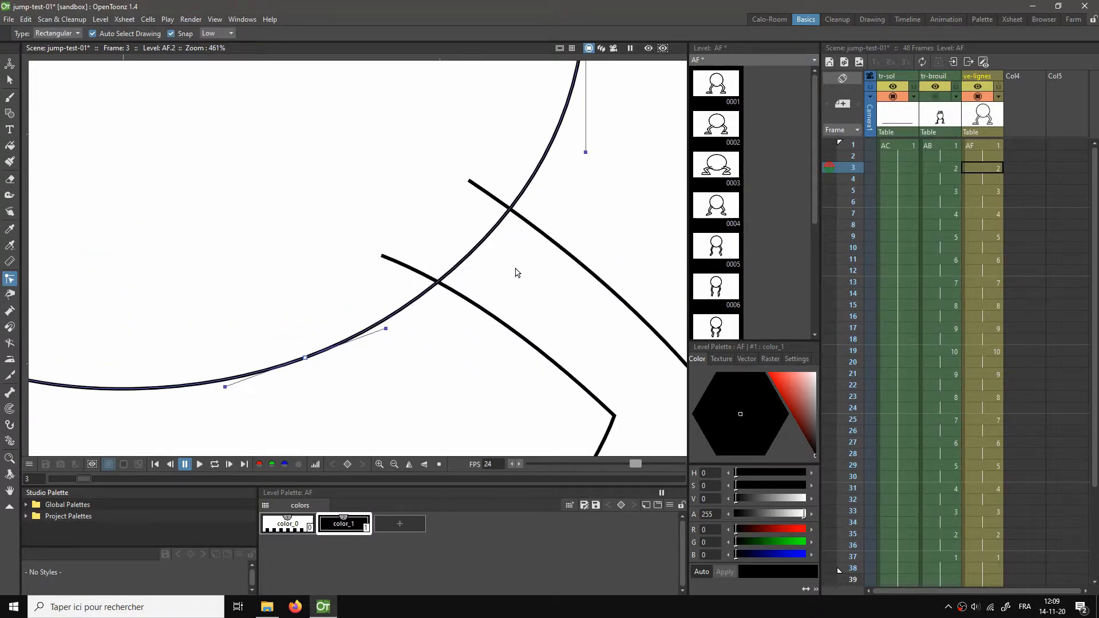
key("a")
mouse_move(478, 243)
left_mouse_down()
mouse_move(452, 268)
mouse_move(501, 221)
left_mouse_up()
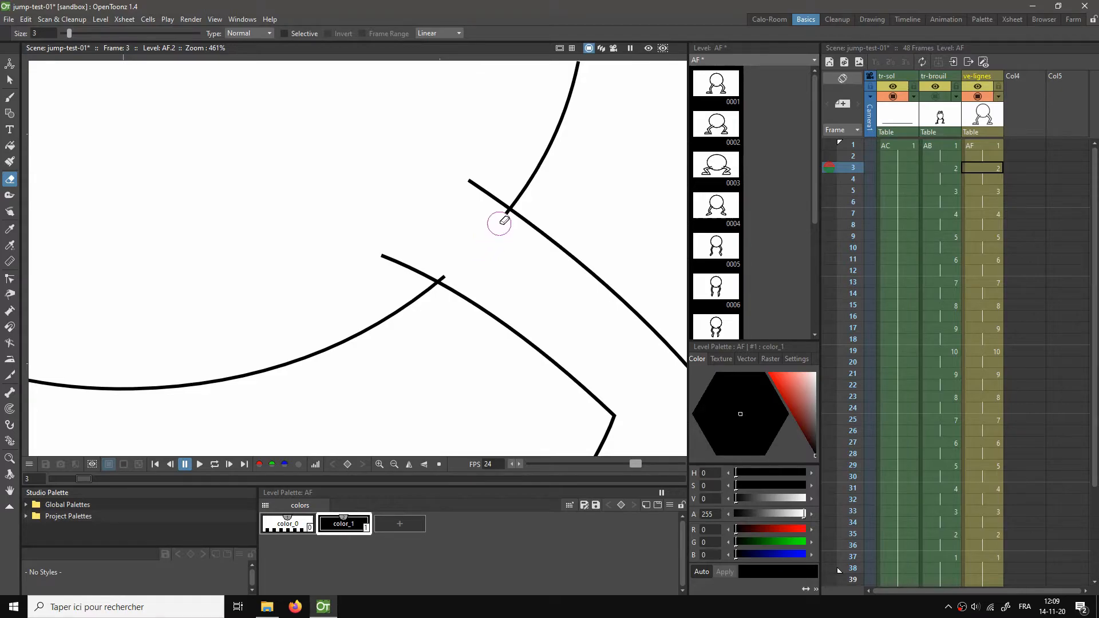
Step: Try to move the outline's two cut ends onto the right leg's lines on frame 3 with the Control Point Editor
key("s")
scroll(386, 310, "up", 2)
left_click(484, 263)
left_click_drag(482, 262, 473, 267)
left_click(602, 135)
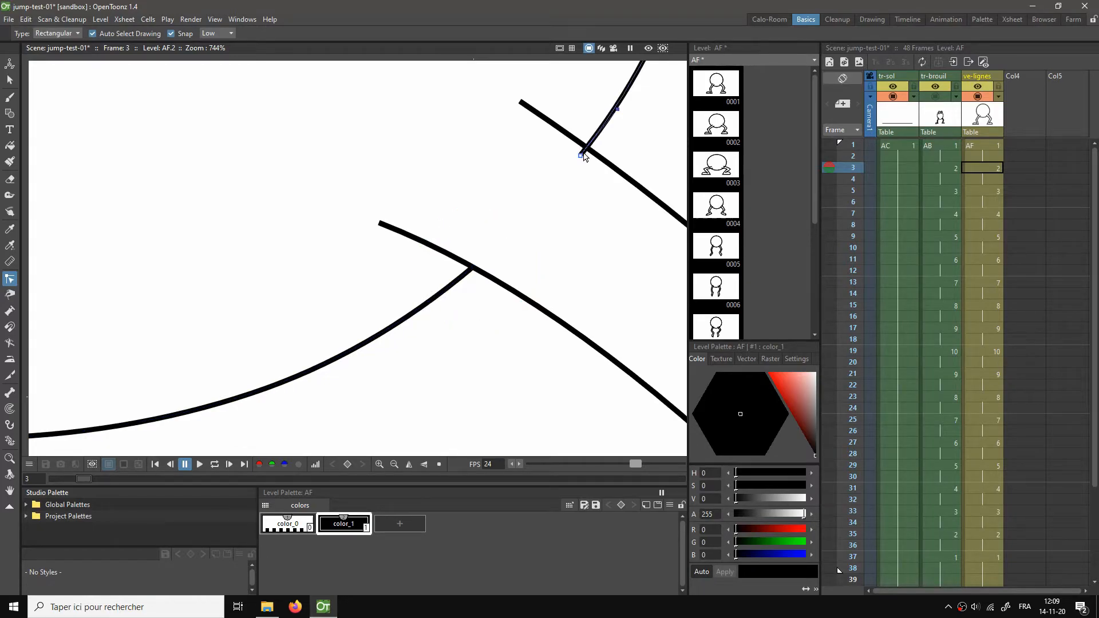
left_click_drag(582, 159, 584, 159)
Step: Check the right side of the body outline on frame 3 against the drawing on frame 1
scroll(562, 238, "down", 8)
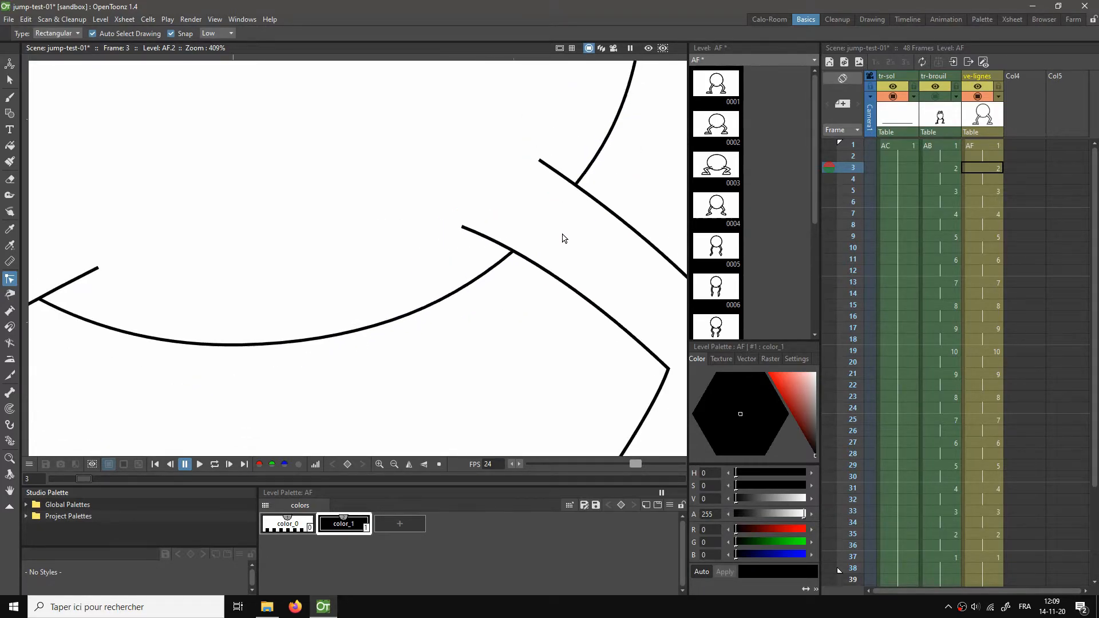
scroll(579, 228, "up", 7)
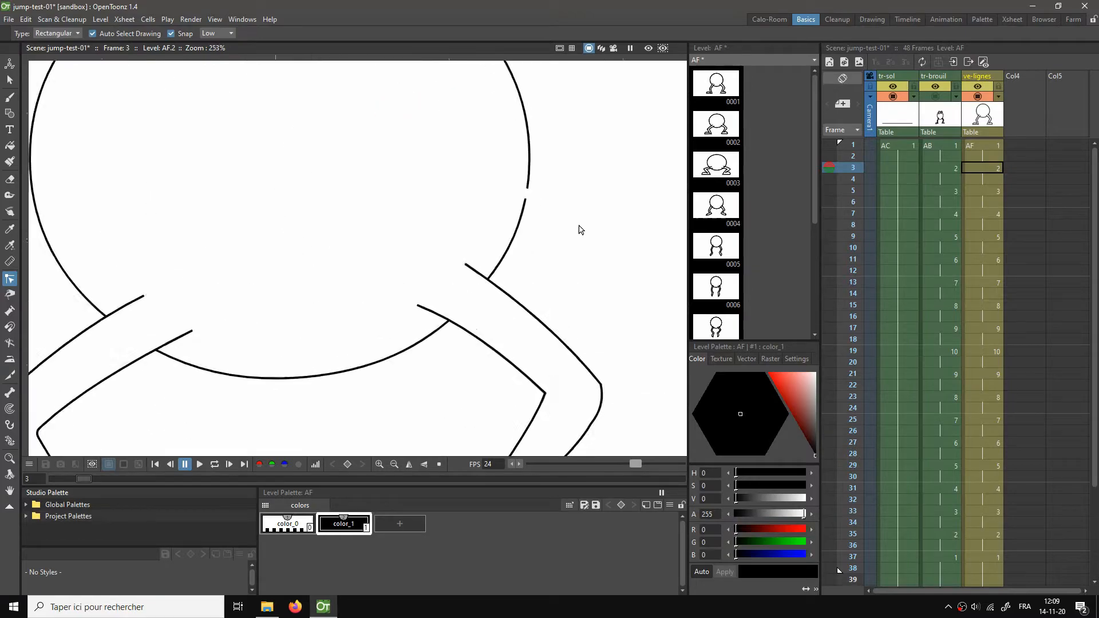
scroll(509, 203, "down", 5)
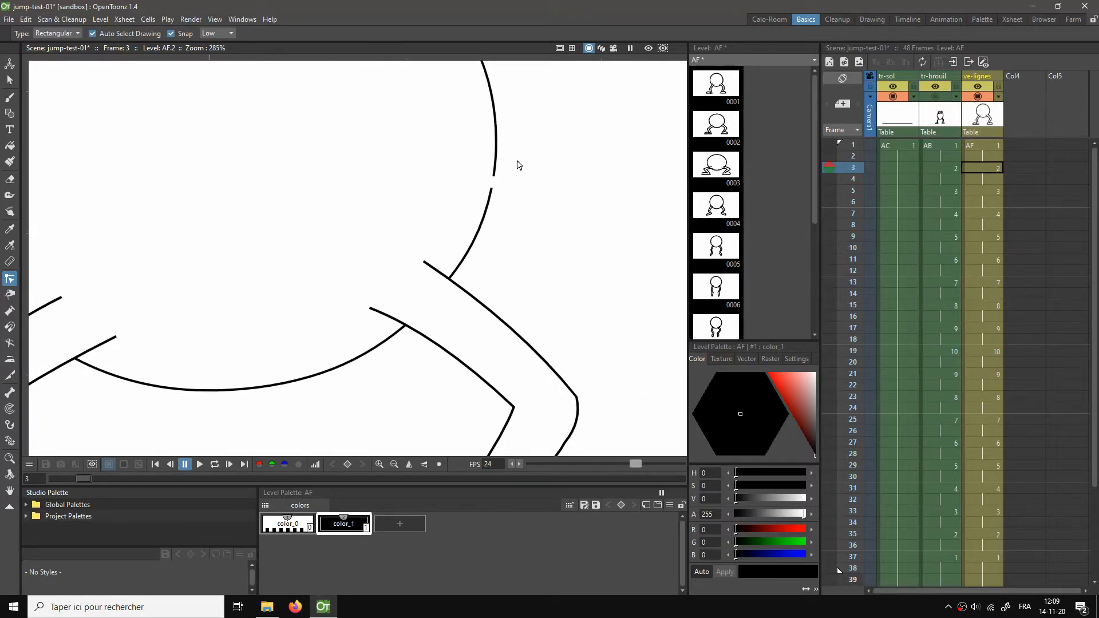
scroll(586, 216, "down", 3)
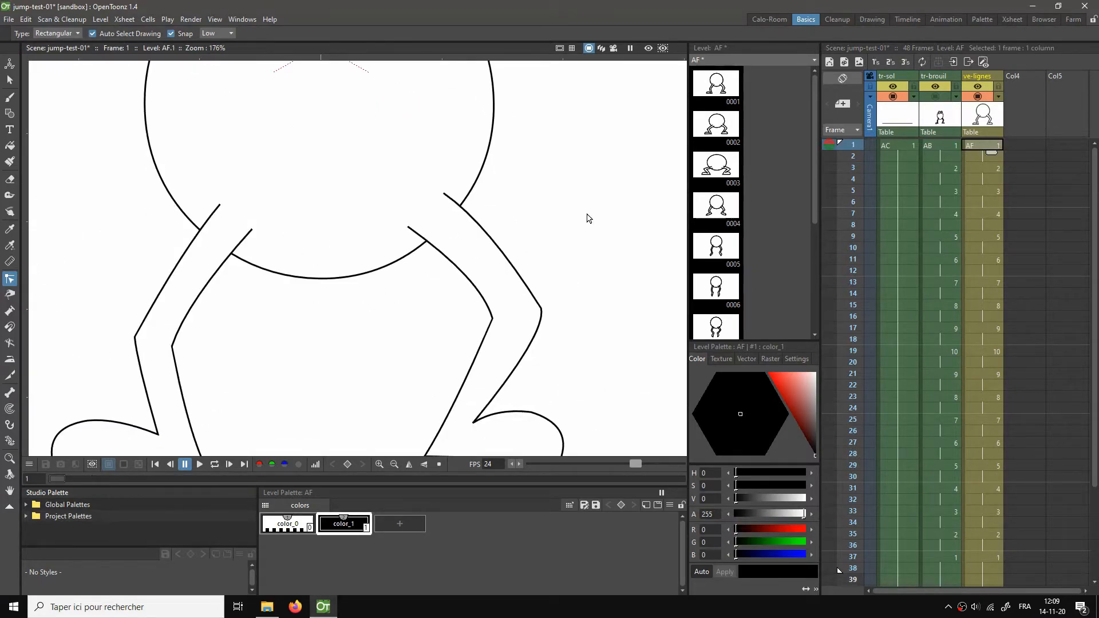
left_click(980, 169)
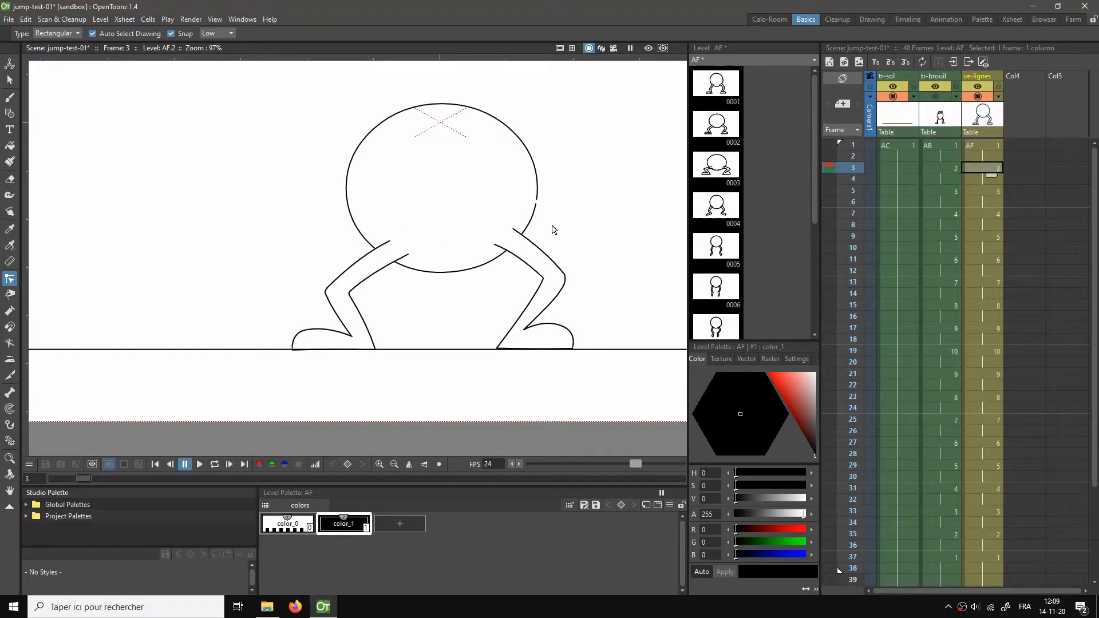
Step: Undo the body outline edits made around the right leg on frame 3
left_click_drag(561, 226, 484, 252)
left_click(519, 241)
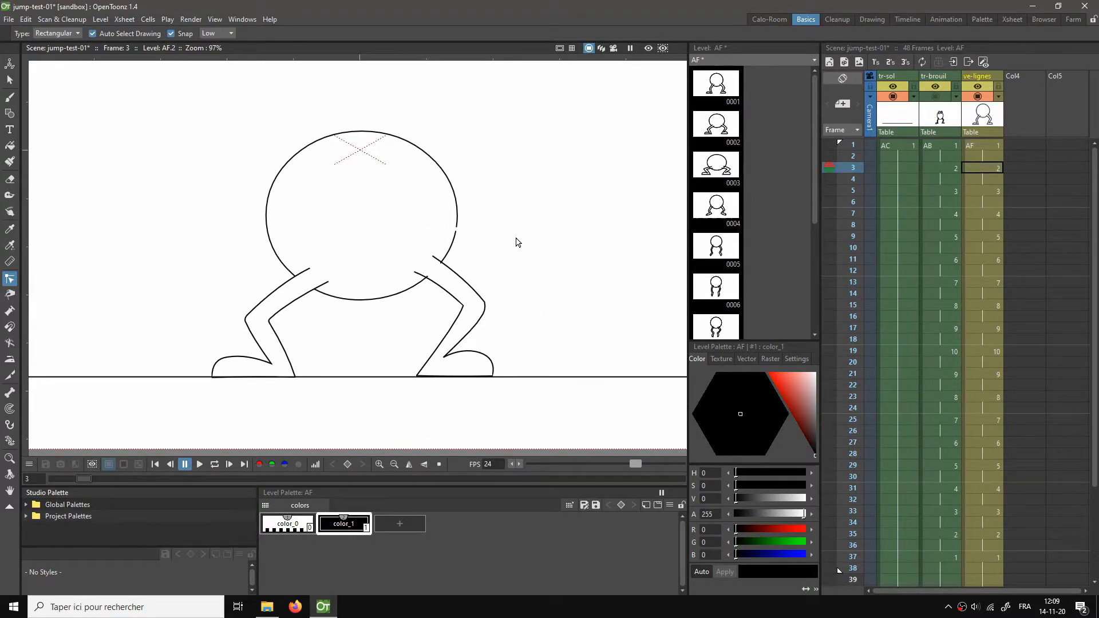
scroll(504, 246, "up", 3)
scroll(516, 229, "down", 1)
scroll(531, 236, "up", 2)
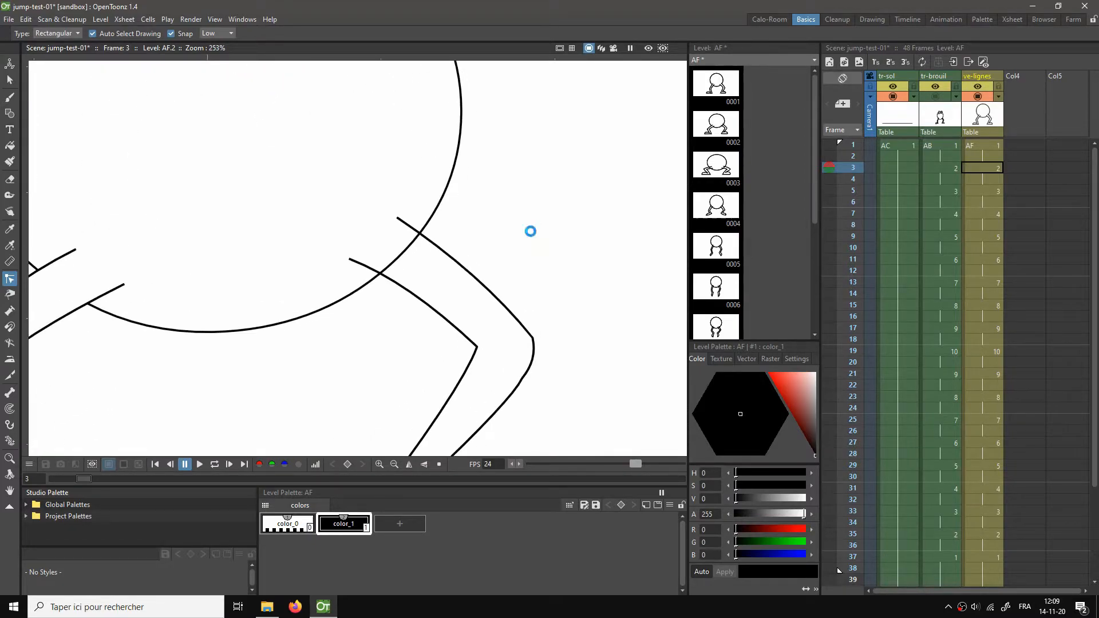
Step: Try to erase the body outline between the right leg's two lines on frame 3 with the size 3 eraser
scroll(452, 246, "down", 3)
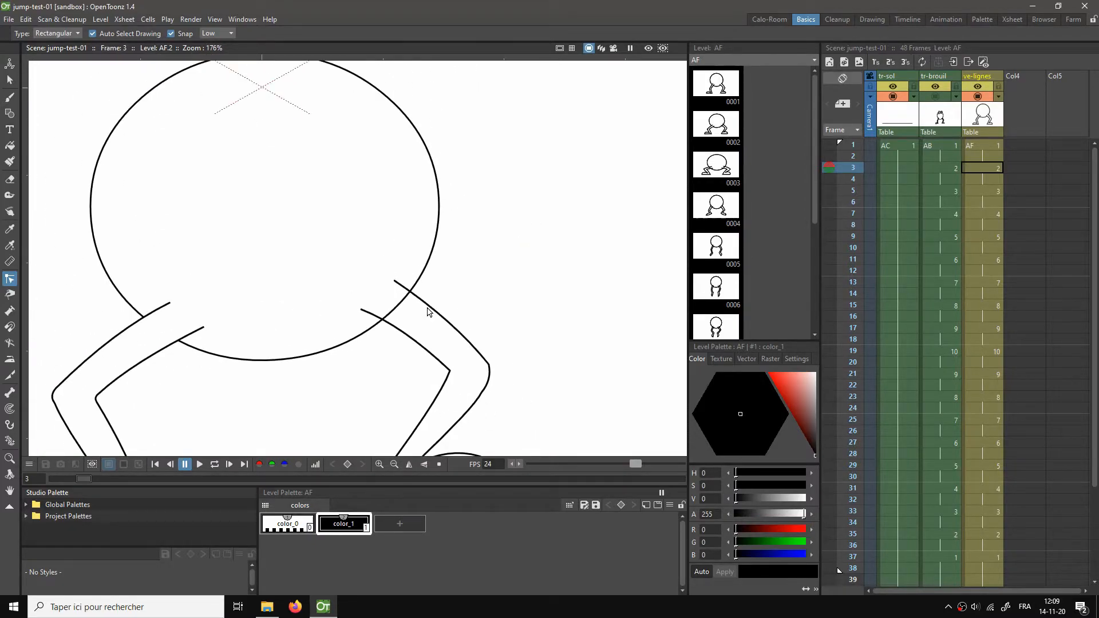
key("a")
left_click(397, 304)
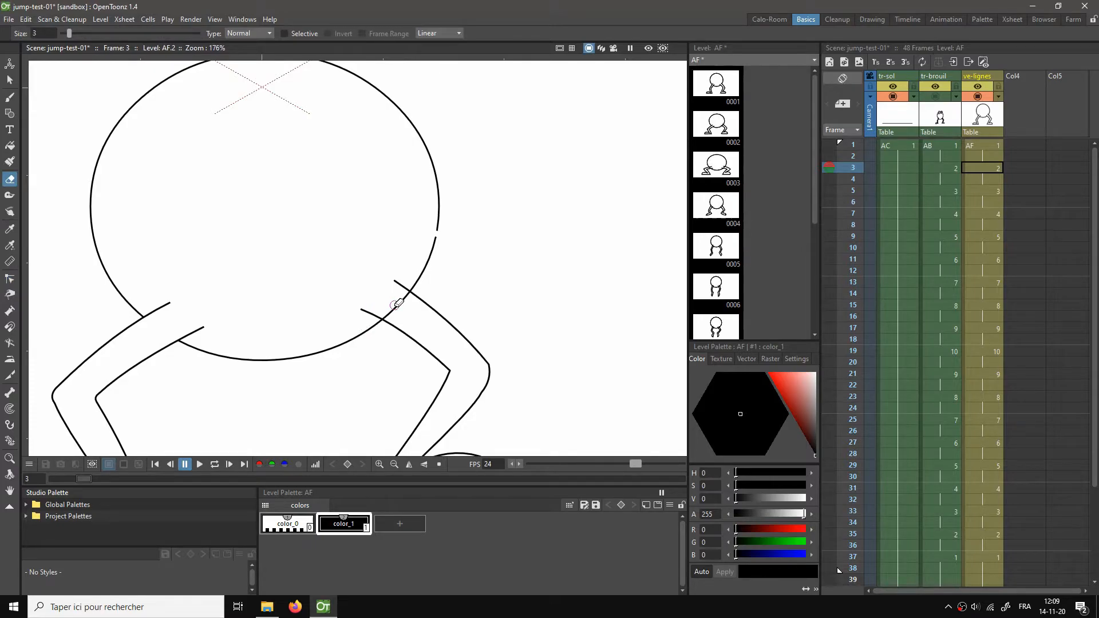
key("ctrl+z")
Step: Set the eraser size to 1 and erase the body outline between the right leg's two lines on frame 3
scroll(446, 250, "up", 6)
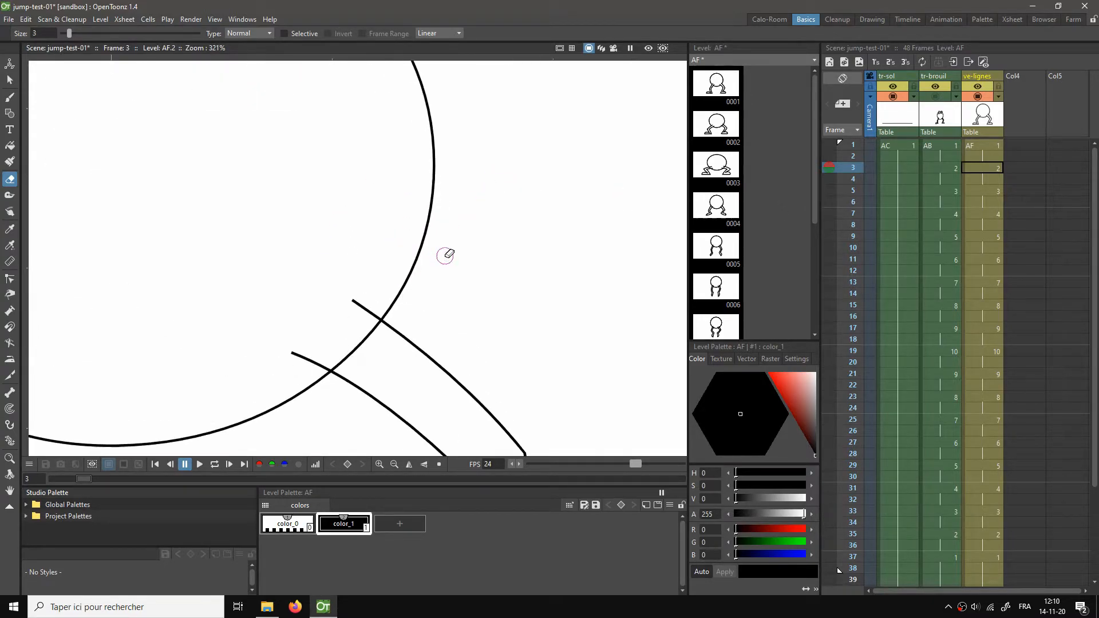
scroll(332, 351, "up", 2)
key("u")
key("u")
left_click(342, 372)
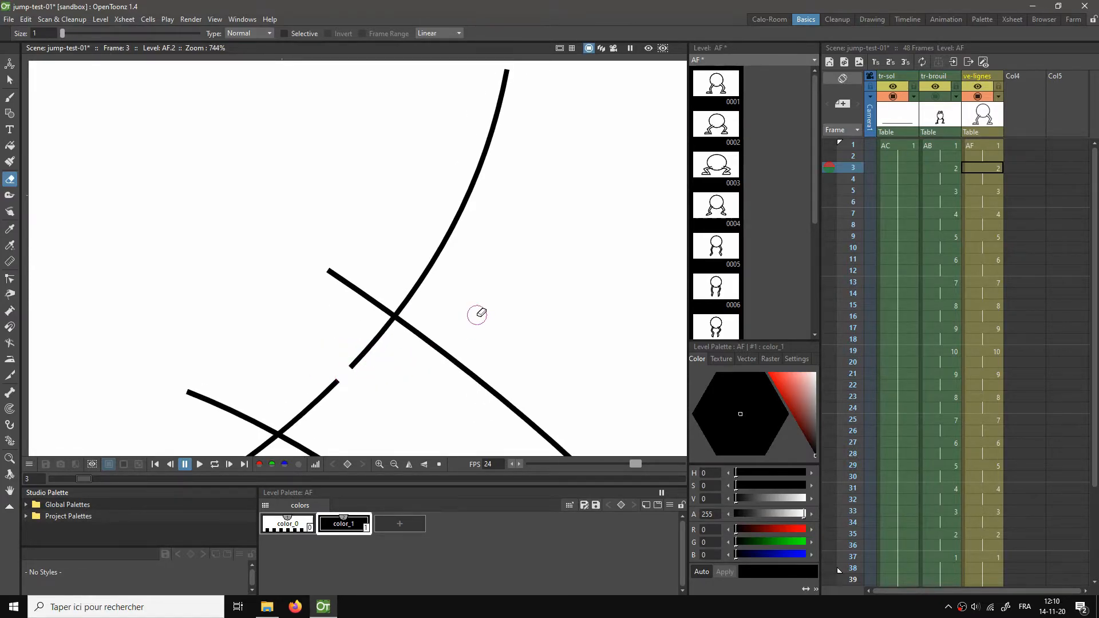
scroll(481, 314, "down", 2)
mouse_move(431, 334)
left_mouse_down()
mouse_move(387, 366)
mouse_move(430, 323)
left_mouse_up()
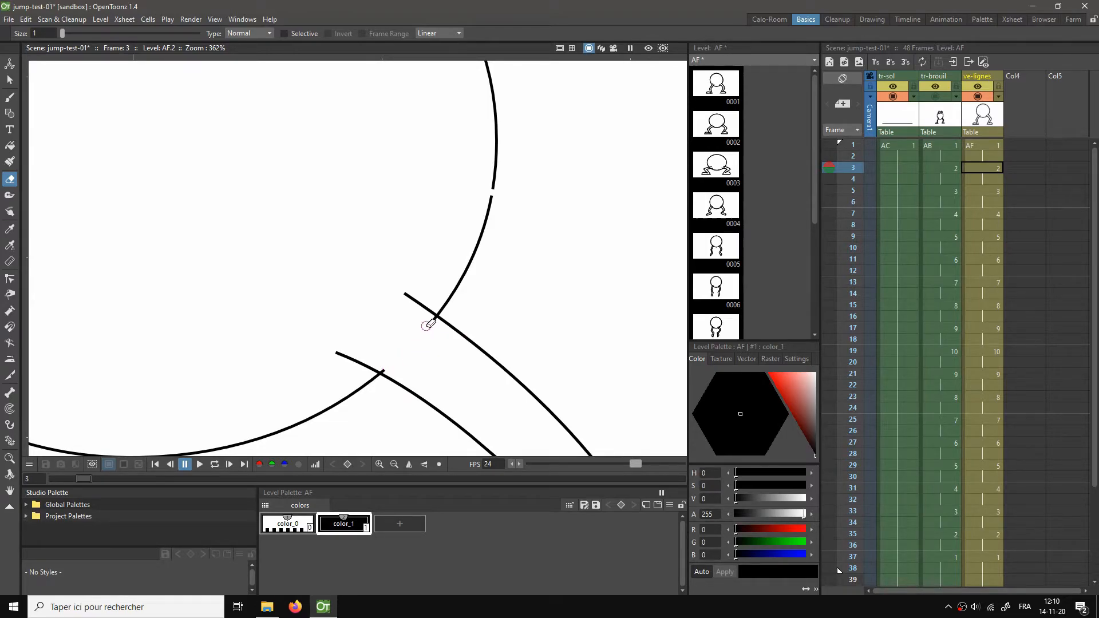
Step: Close the gap in the body outline above the right leg on frame 3 with the Tape tool's Endpoint to Endpoint mode
scroll(495, 251, "up", 3)
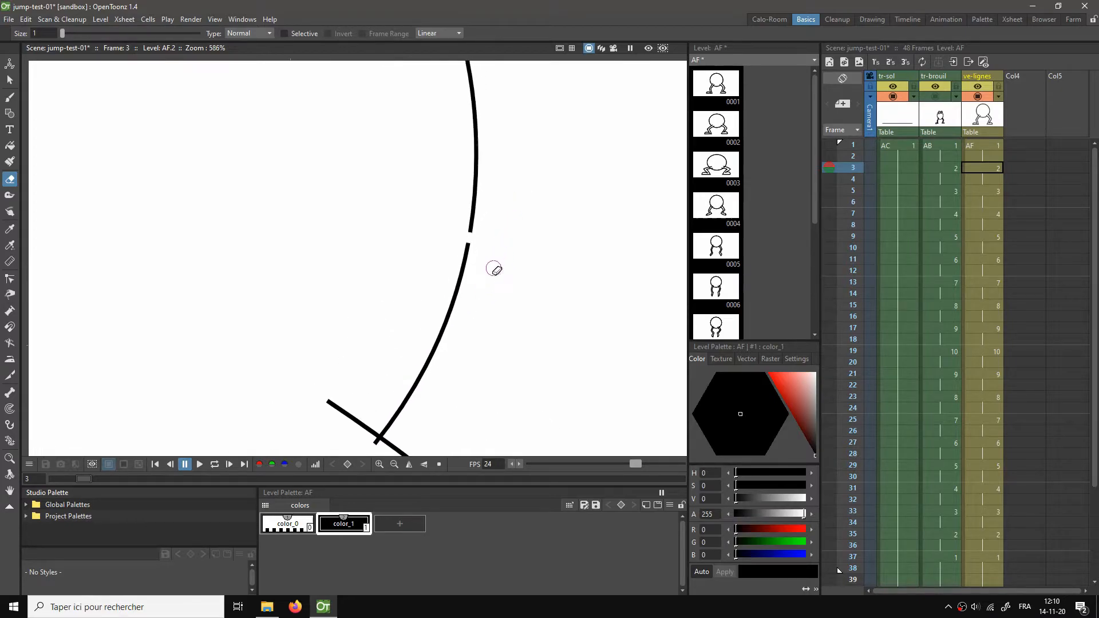
left_click(10, 195)
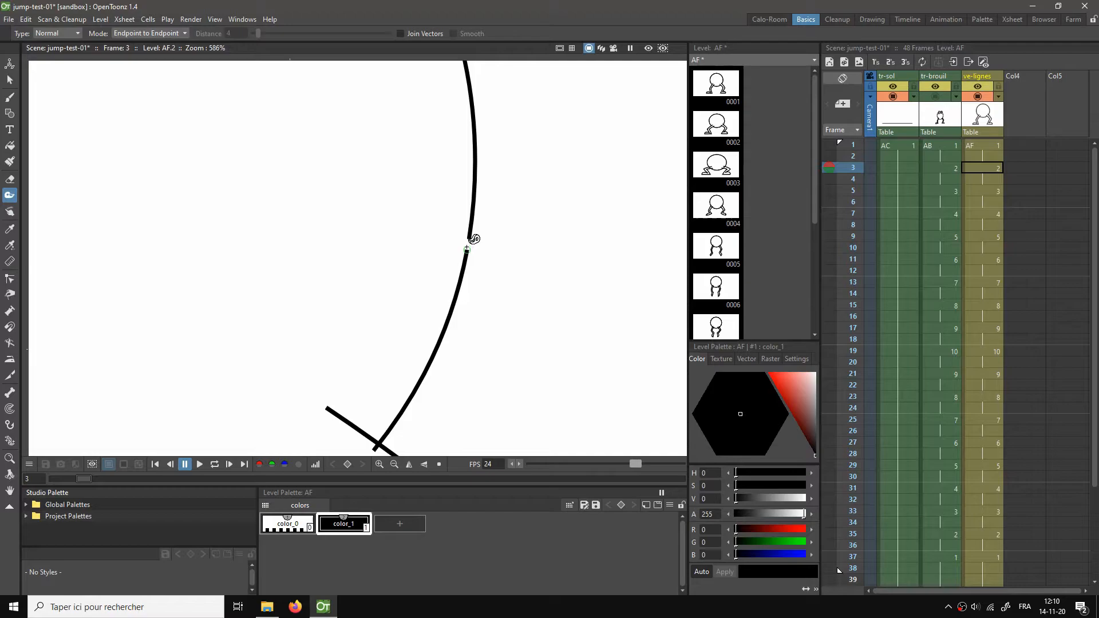
left_click_drag(469, 239, 467, 250)
scroll(497, 240, "down", 3)
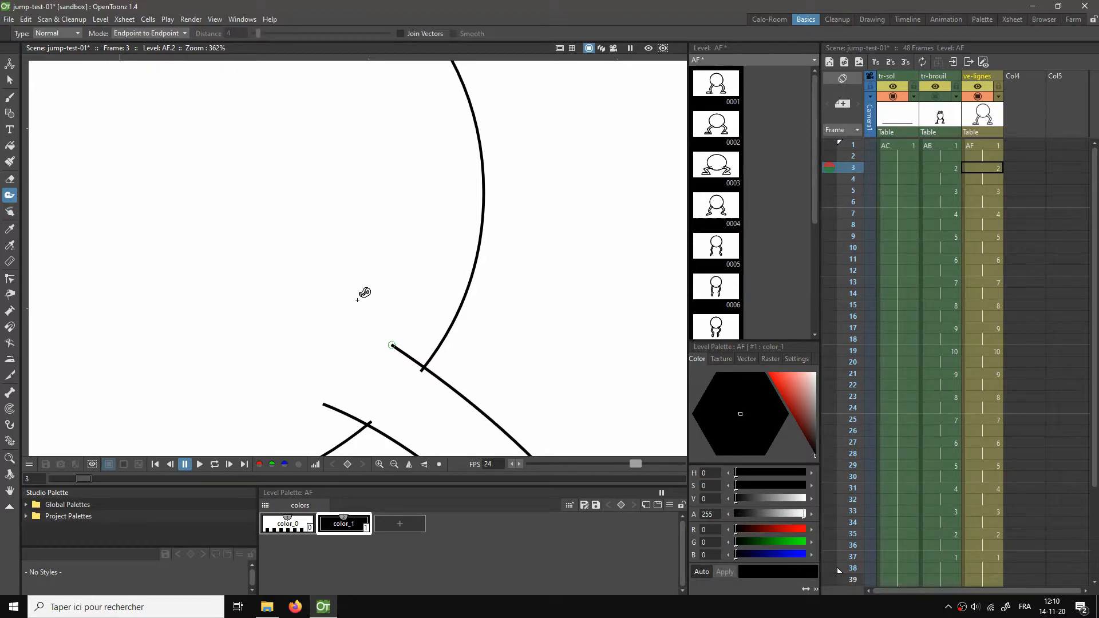
Step: Pull the body outline's two cut ends back onto the right leg's lines on frame 3 with the Control Point Editor
key("s")
scroll(499, 295, "up", 3)
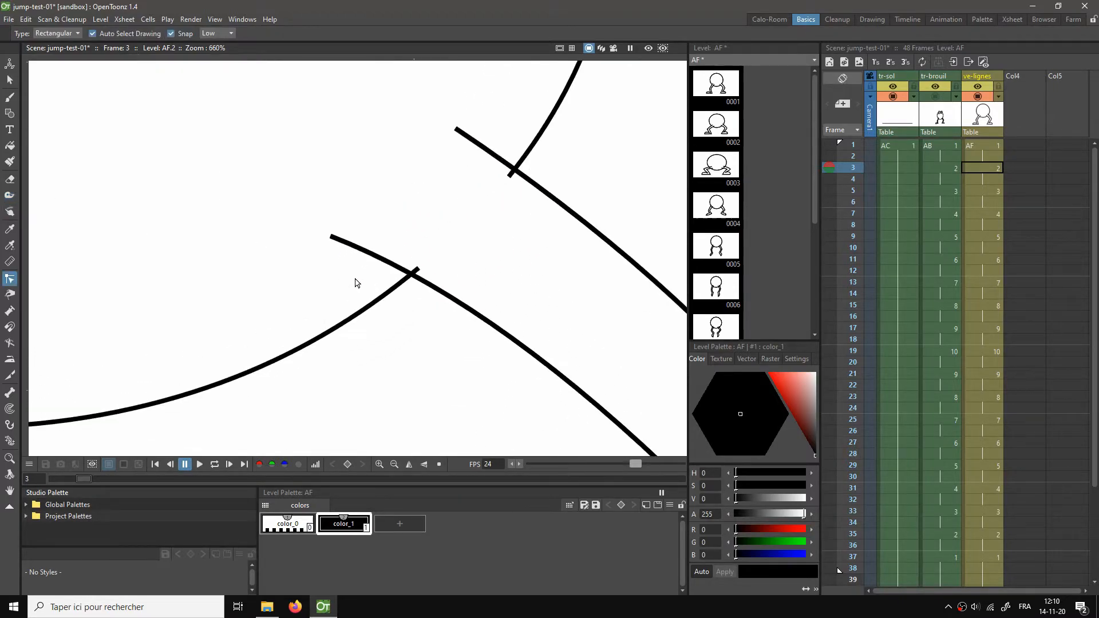
scroll(355, 280, "up", 2)
left_click(438, 282)
left_click_drag(456, 261, 447, 271)
left_click_drag(599, 149, 497, 255)
left_click(509, 239)
scroll(497, 254, "down", 12)
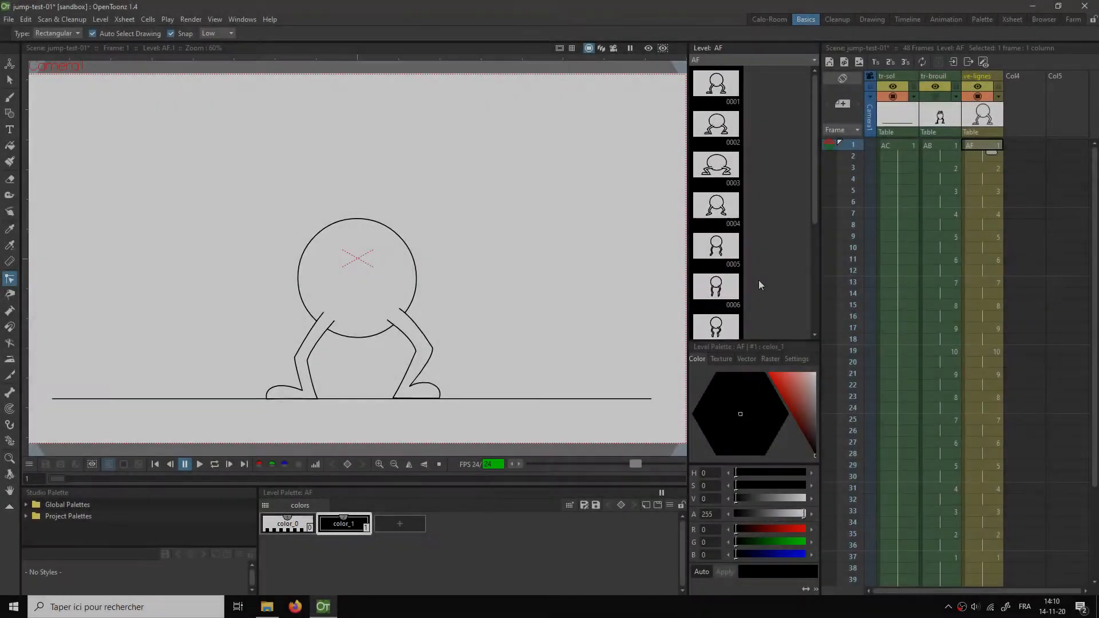
Step: Play the animation in a loop to check the cleaned-up line drawings in motion
key("l")
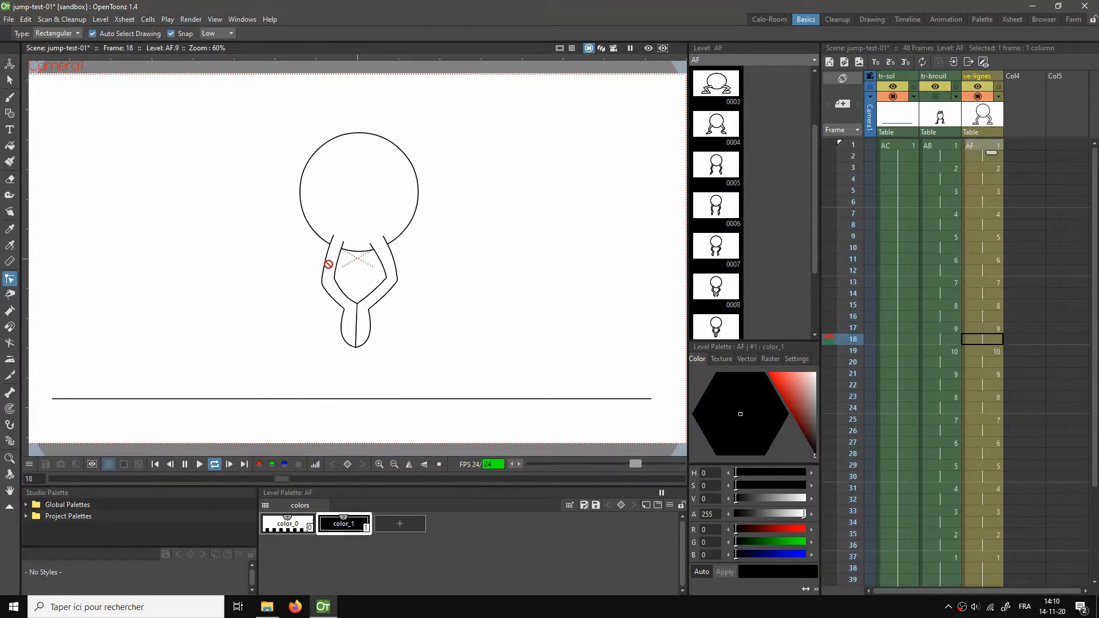
key("l")
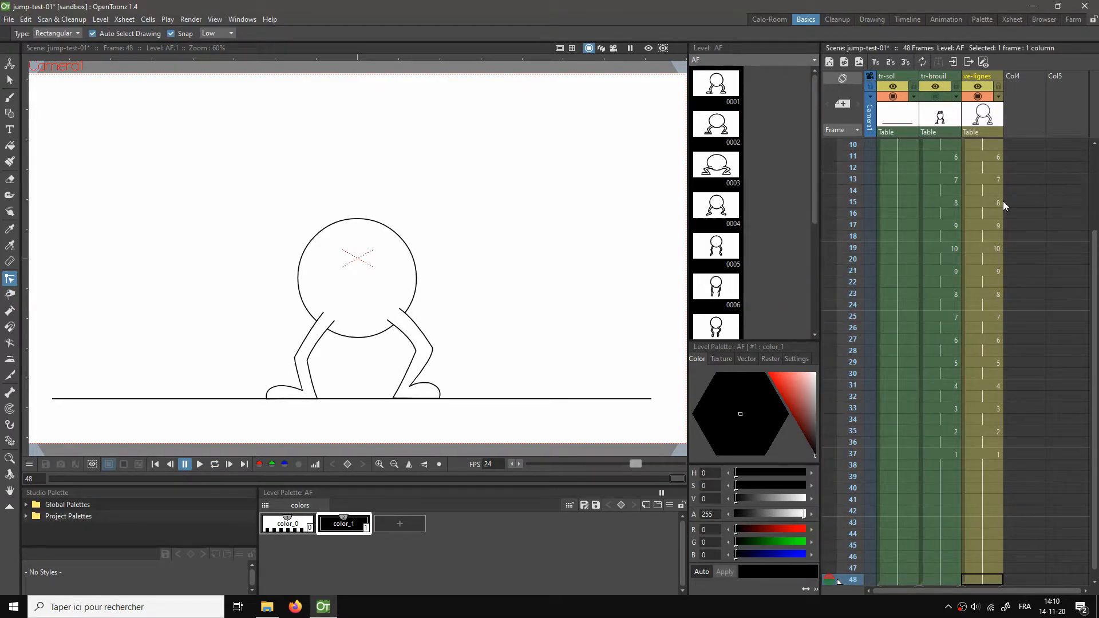
key("l")
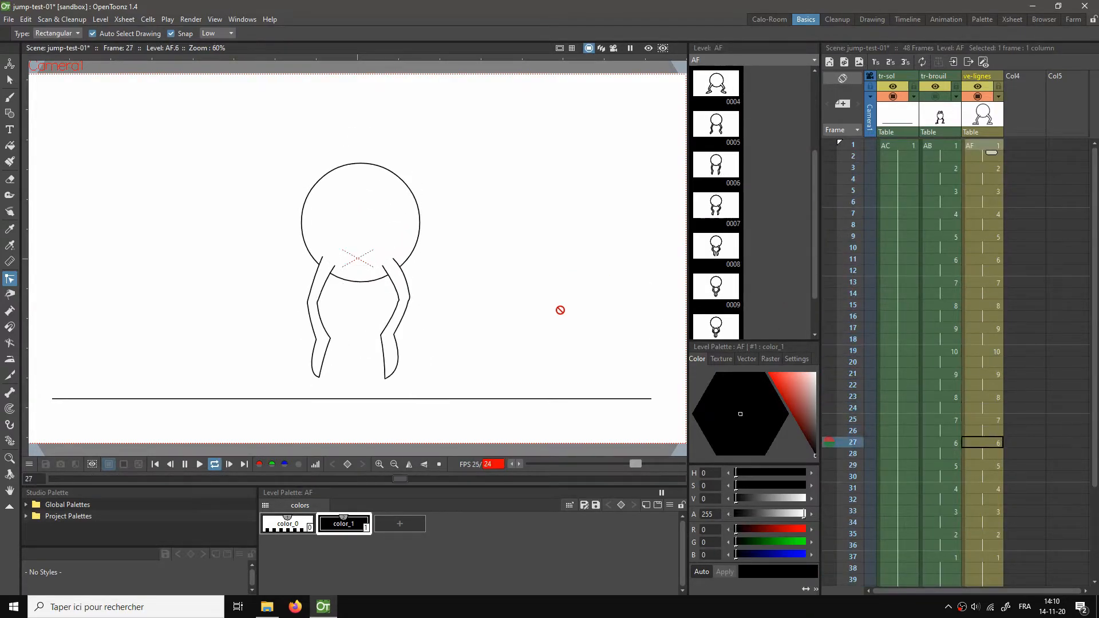
key("l")
Step: Examine the ve-lignes drawings frame by frame up to frame 19, checking where the legs join the body
key("Down")
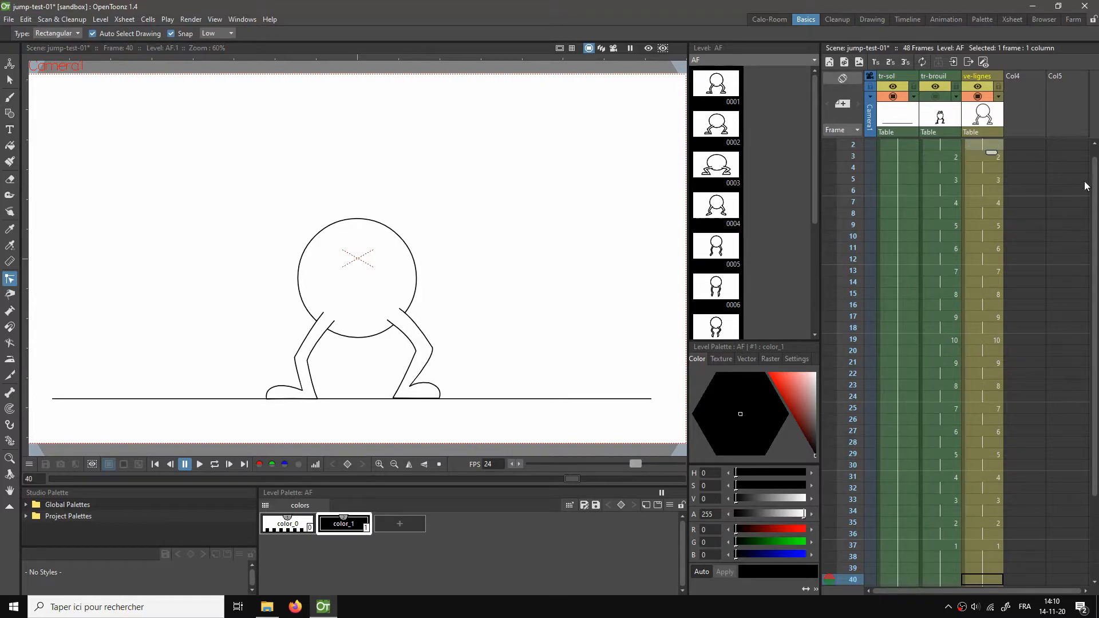
left_click(981, 164)
key("Down")
key("Down")
key("Down")
key("Down")
key("Down")
key("Down")
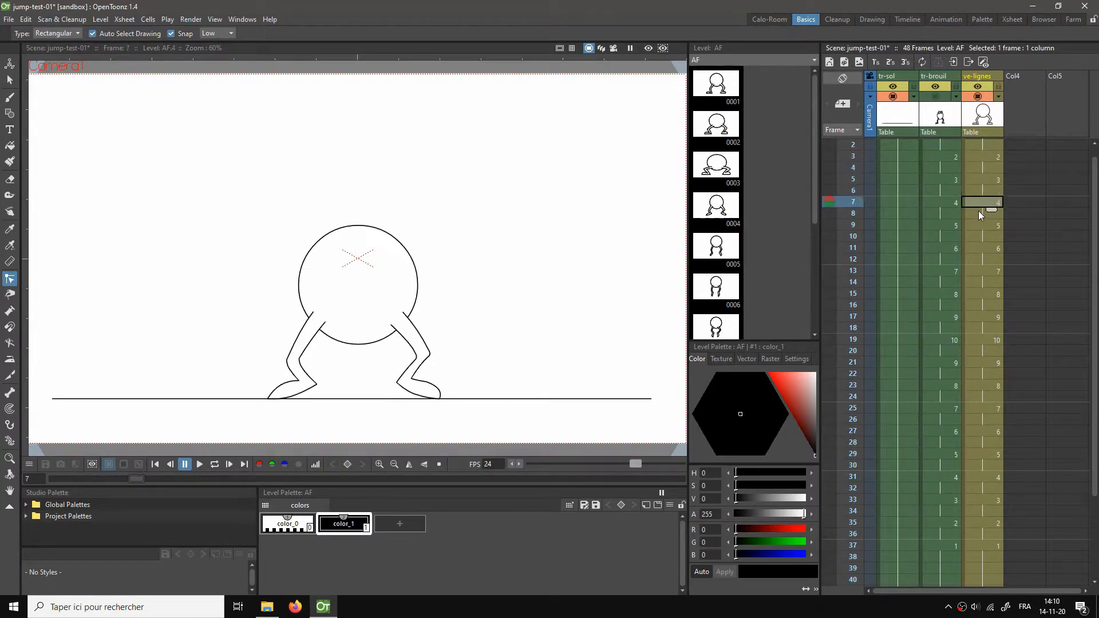
key("Down")
key("Down")
key("Down")
key("Down")
key("Down")
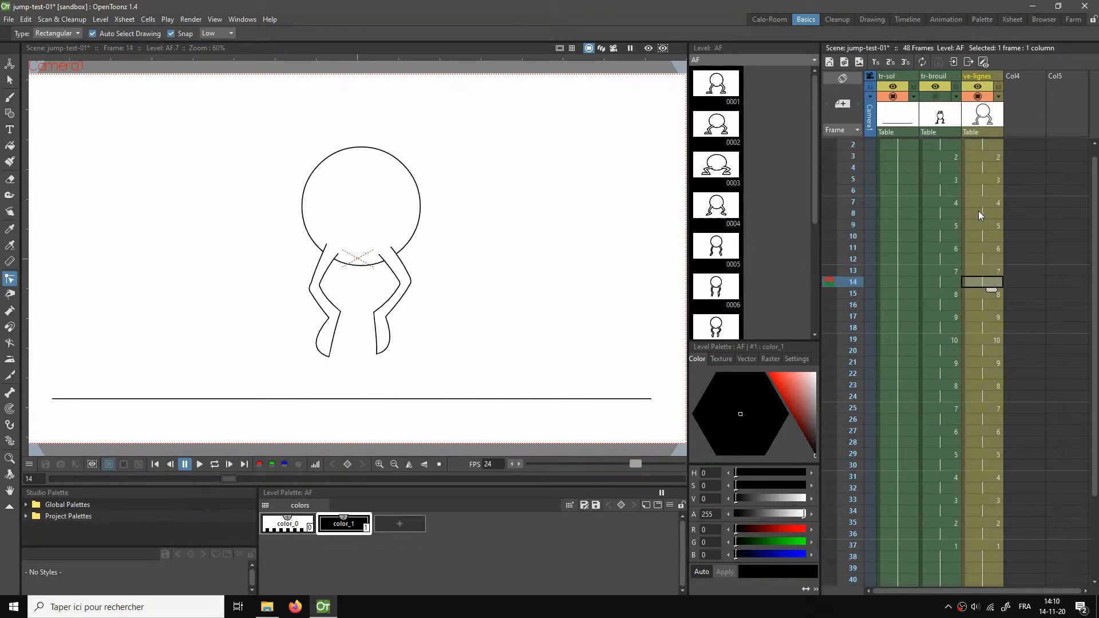
key("Down")
key("Down")
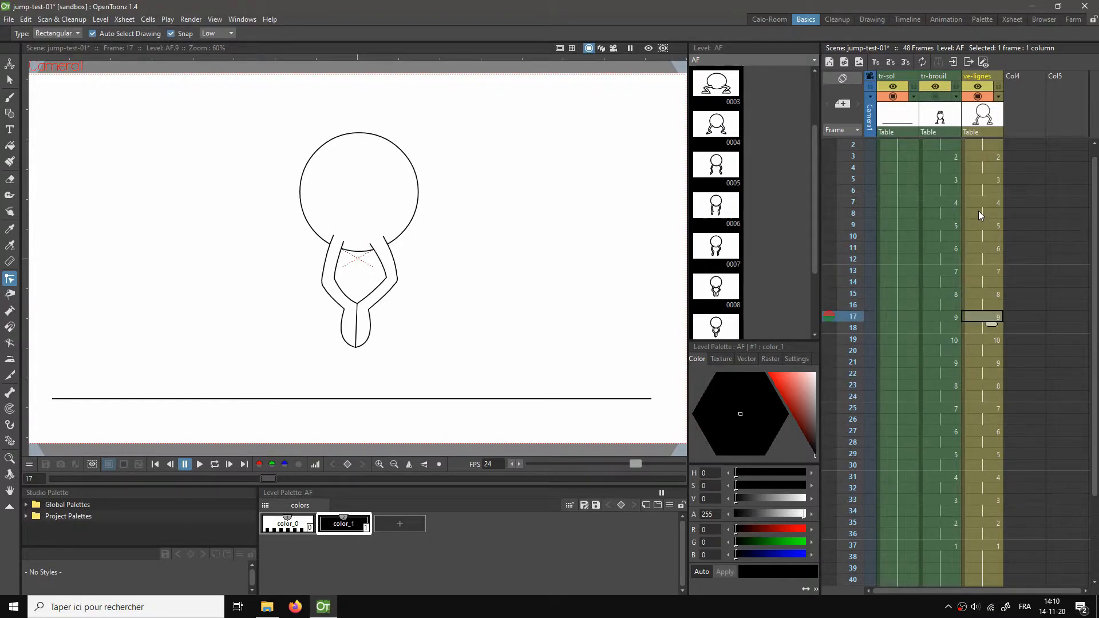
key("Down")
key("Down")
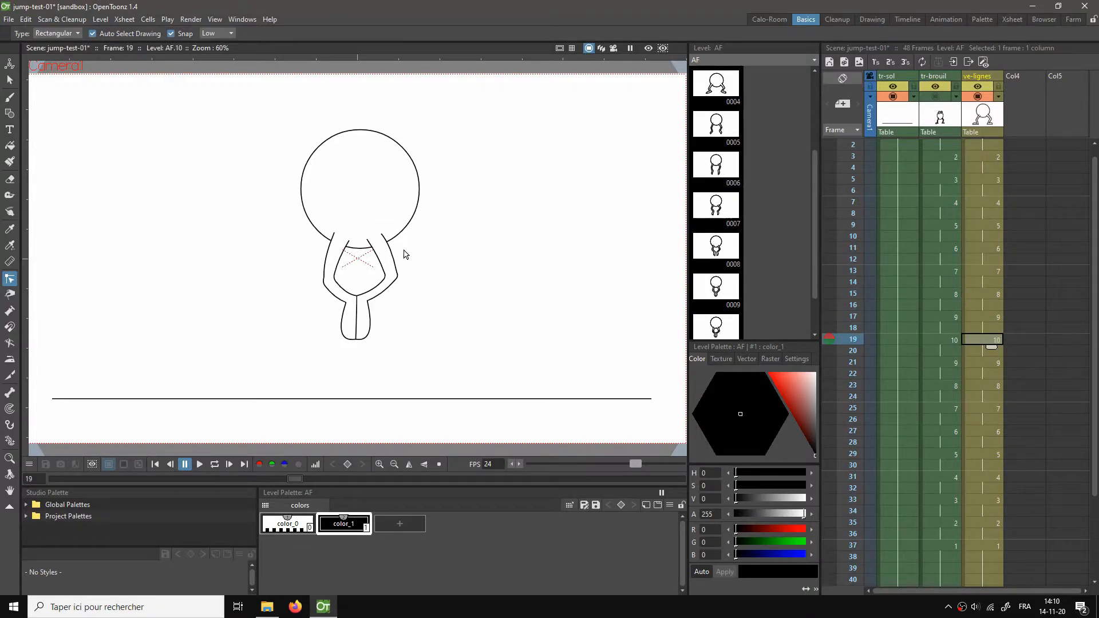
Step: Compare the leg lines on frames 18 and 19 by flipping back and forth between the two drawings
scroll(334, 258, "up", 5)
key("Up")
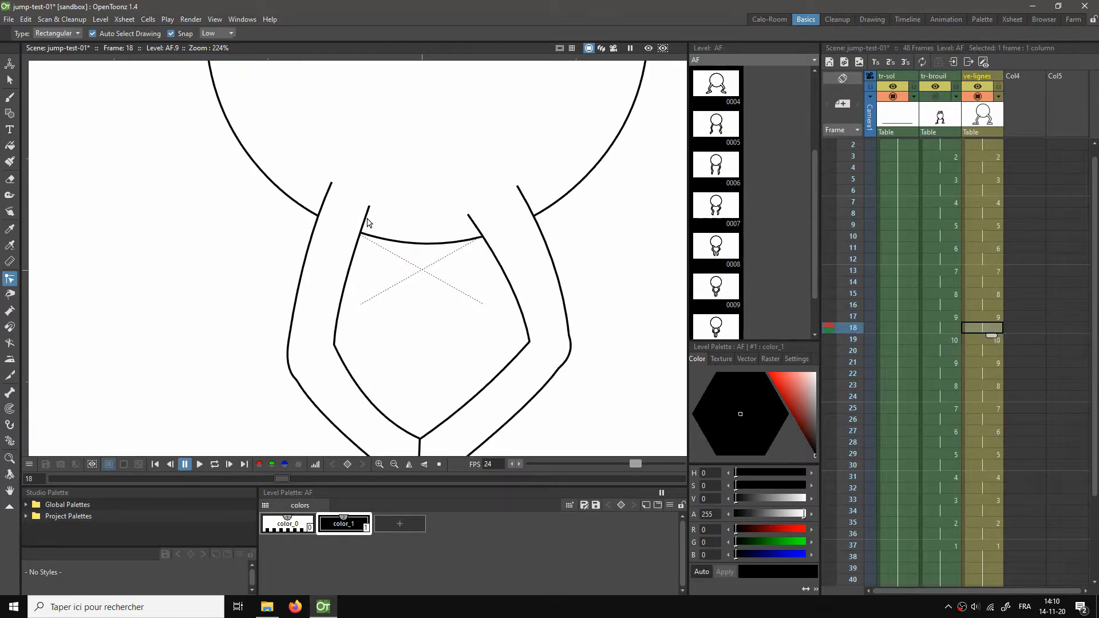
key("Down")
key("Up")
key("Down")
key("Up")
key("Down")
key("Up")
key("Down")
key("Up")
key("Down")
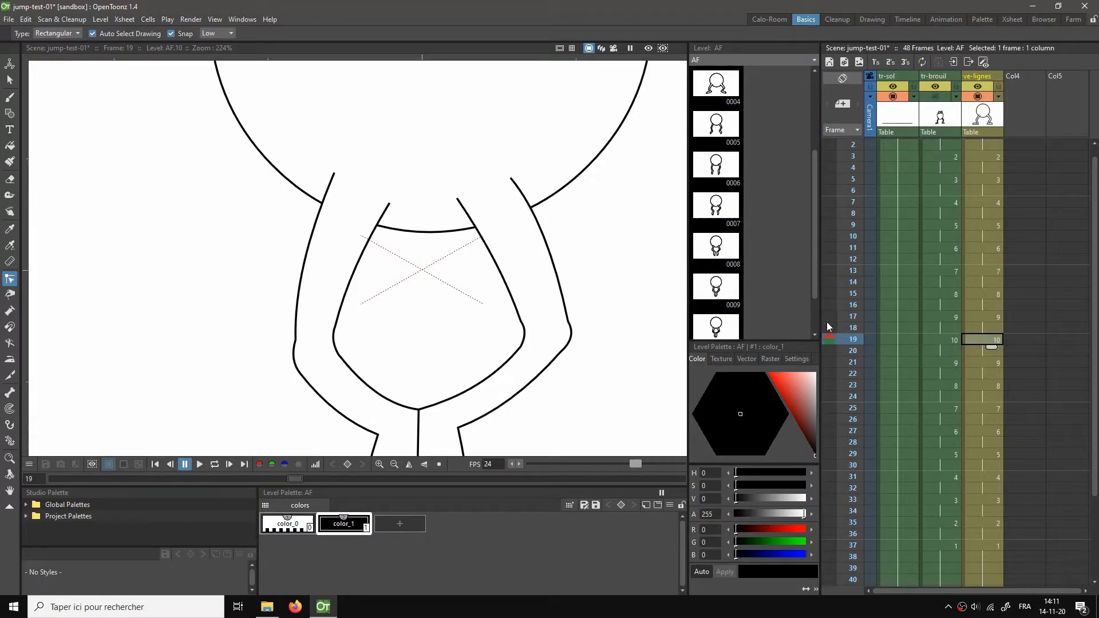
Step: Show frame 18 as a fixed onion skin and reshape the left leg's upper inner line on frame 19 towards it
left_click(829, 327)
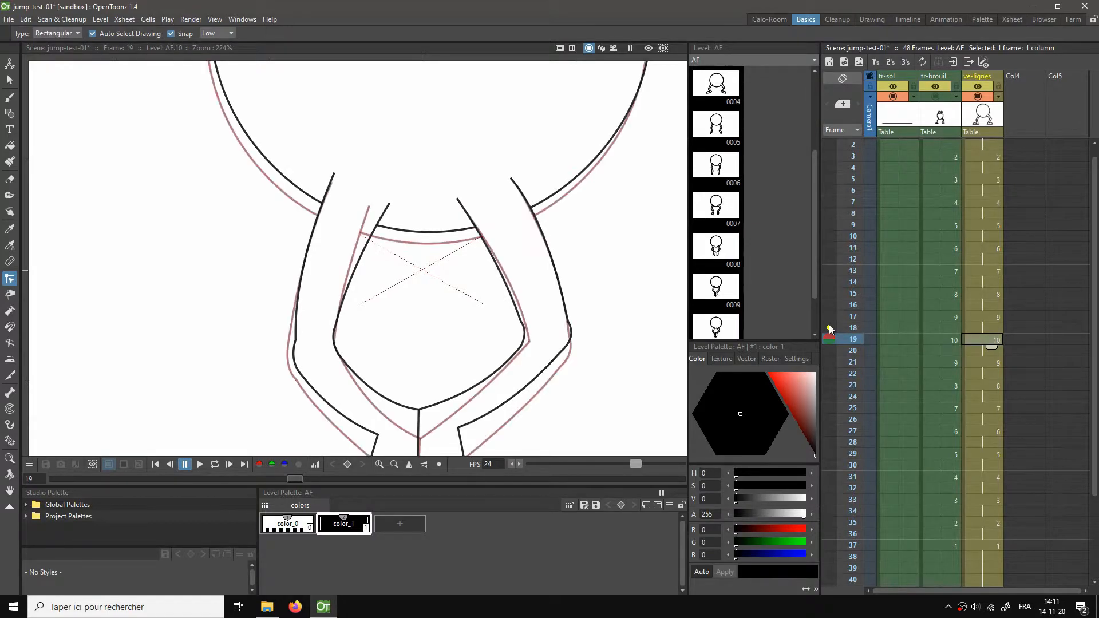
left_click(384, 217)
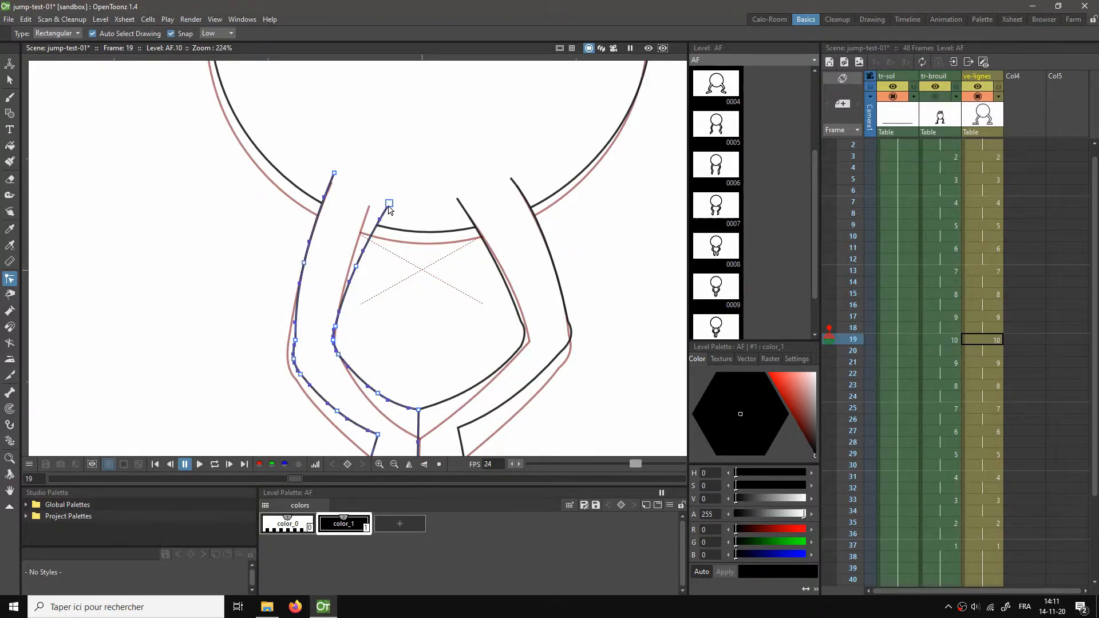
left_click_drag(388, 207, 382, 200)
left_click_drag(357, 266, 352, 265)
left_click_drag(381, 201, 379, 200)
scroll(395, 209, "up", 1)
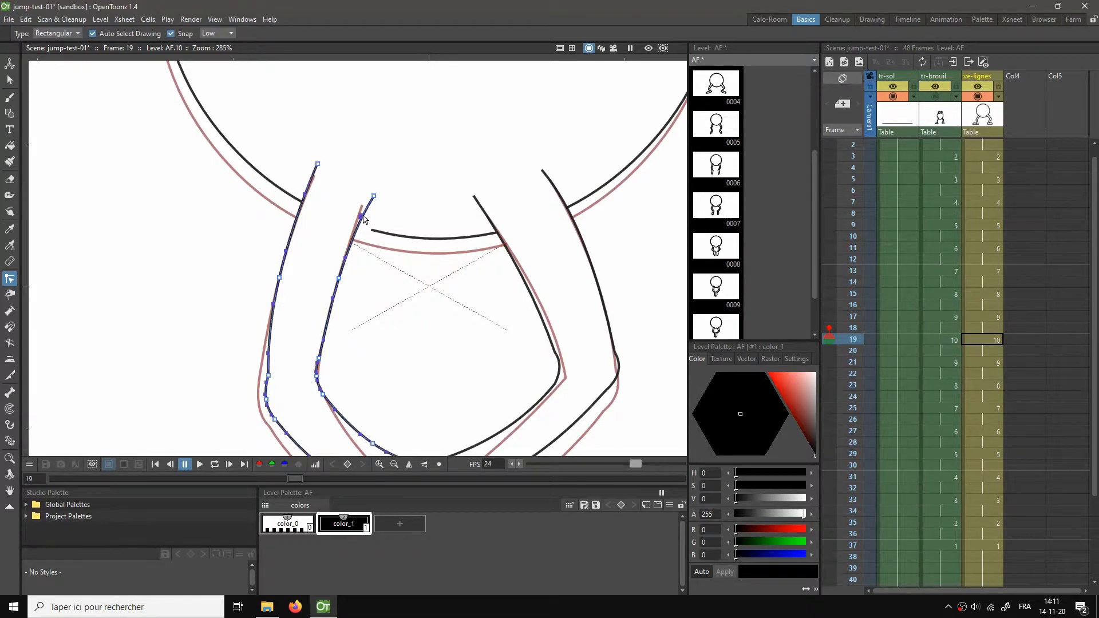
Step: Extend the body's bottom line on frame 19 to the left leg's inner line and turn off frame 18's onion skin
left_click(382, 234)
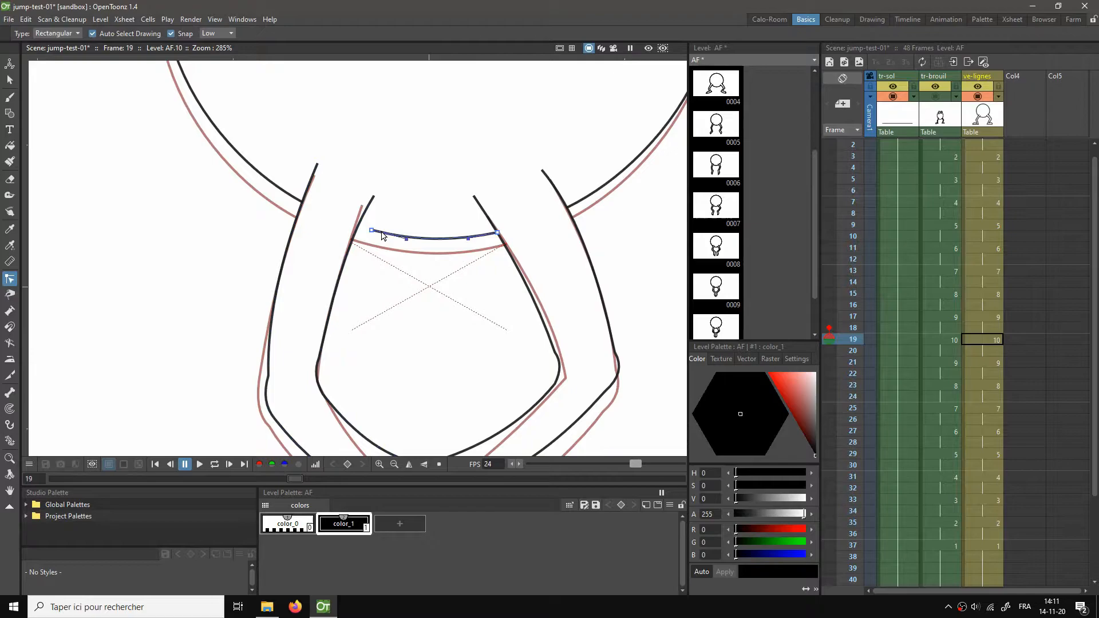
left_click_drag(371, 230, 358, 226)
left_click(461, 209)
scroll(471, 245, "down", 3)
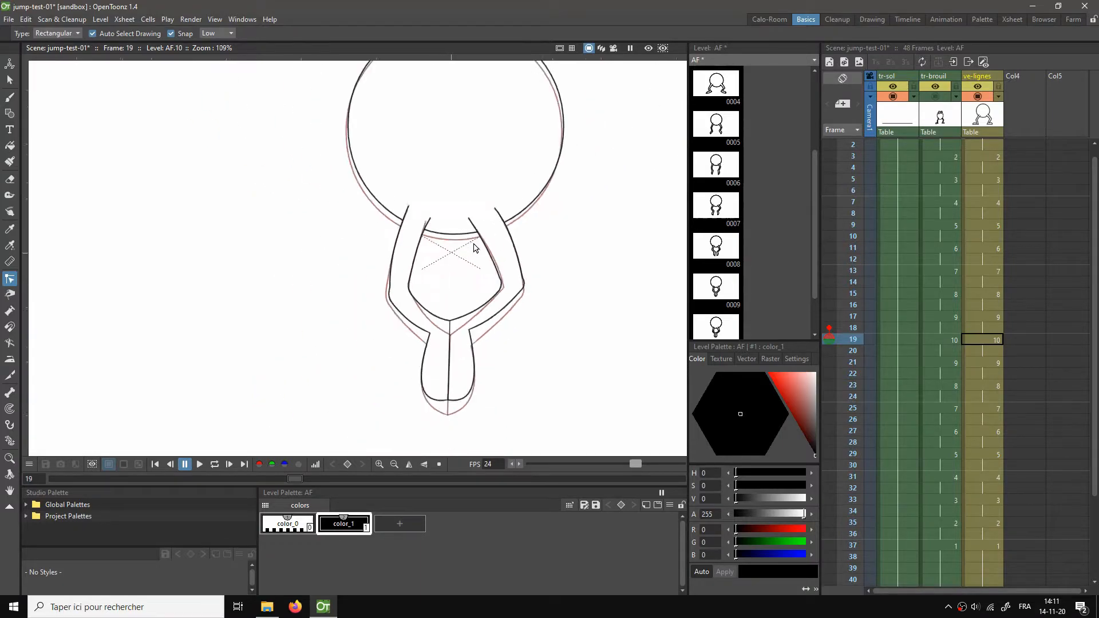
scroll(472, 245, "down", 1)
left_click(830, 326)
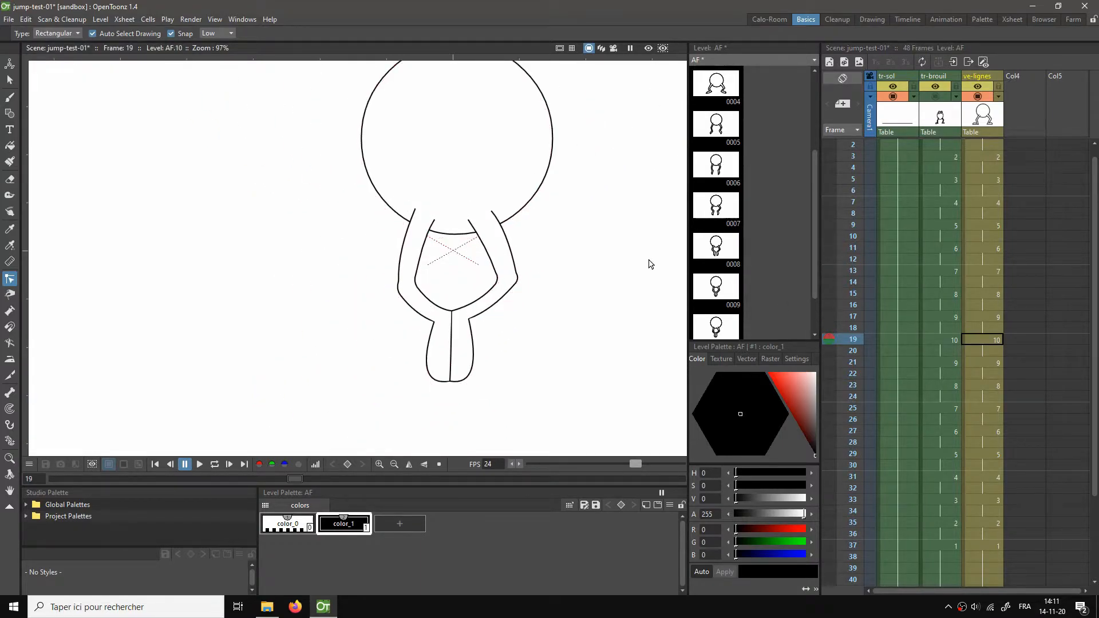
Step: Reset the view and play the animation to check the corrected leg on frame 19
right_click(589, 252)
left_click(612, 273)
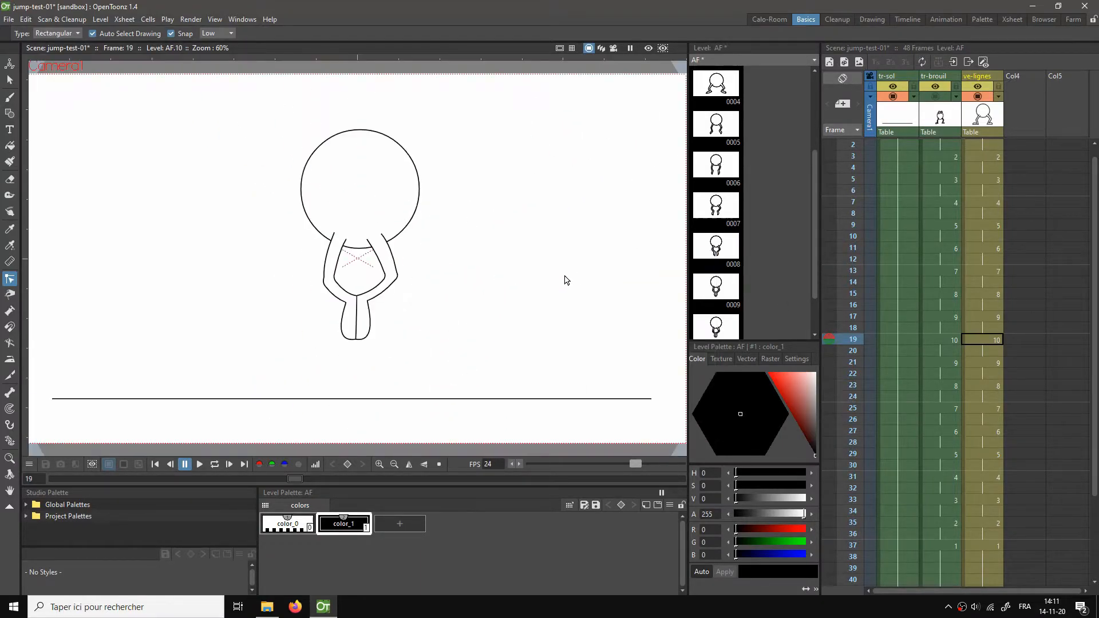
key("l")
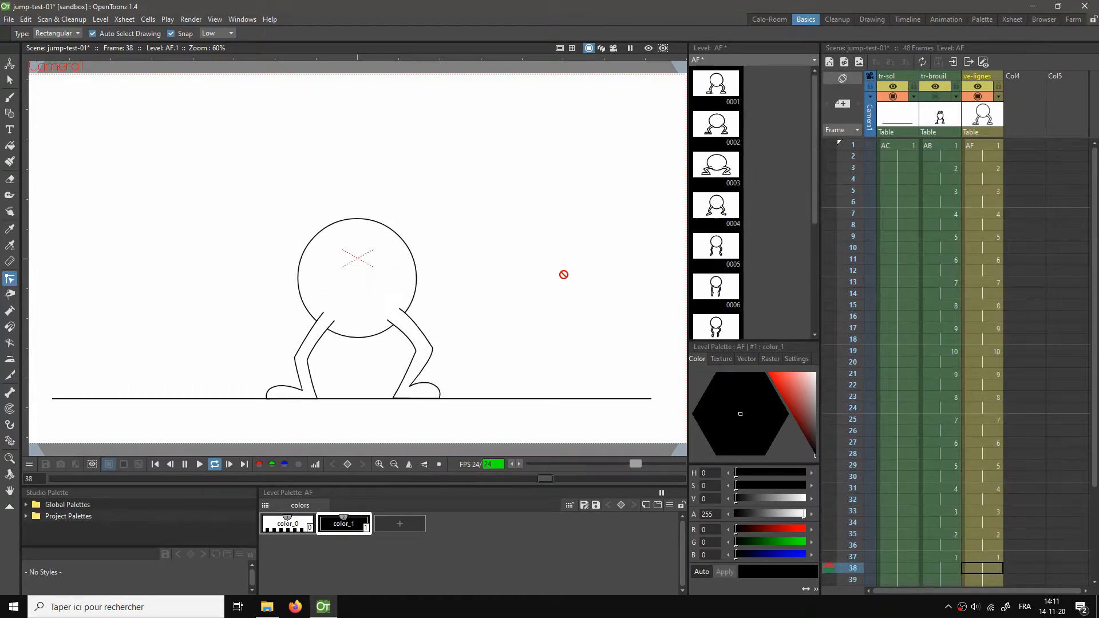
key("l")
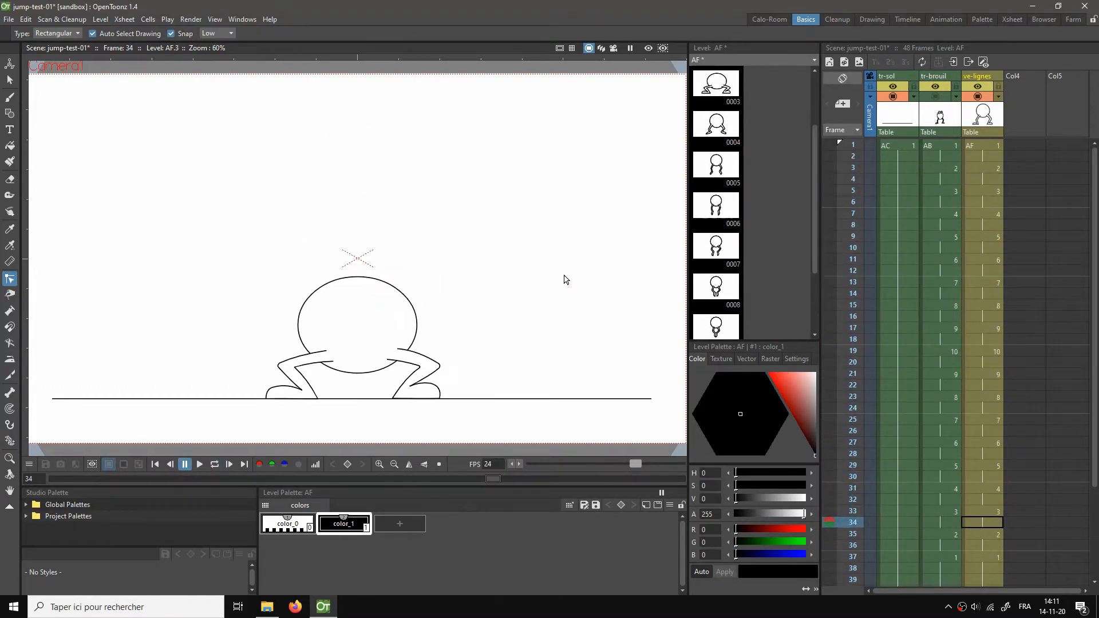
Step: Show the tr-brouil rough drawings semi-transparently together with the line drawing on frame 1
left_click(980, 146)
left_click(939, 146)
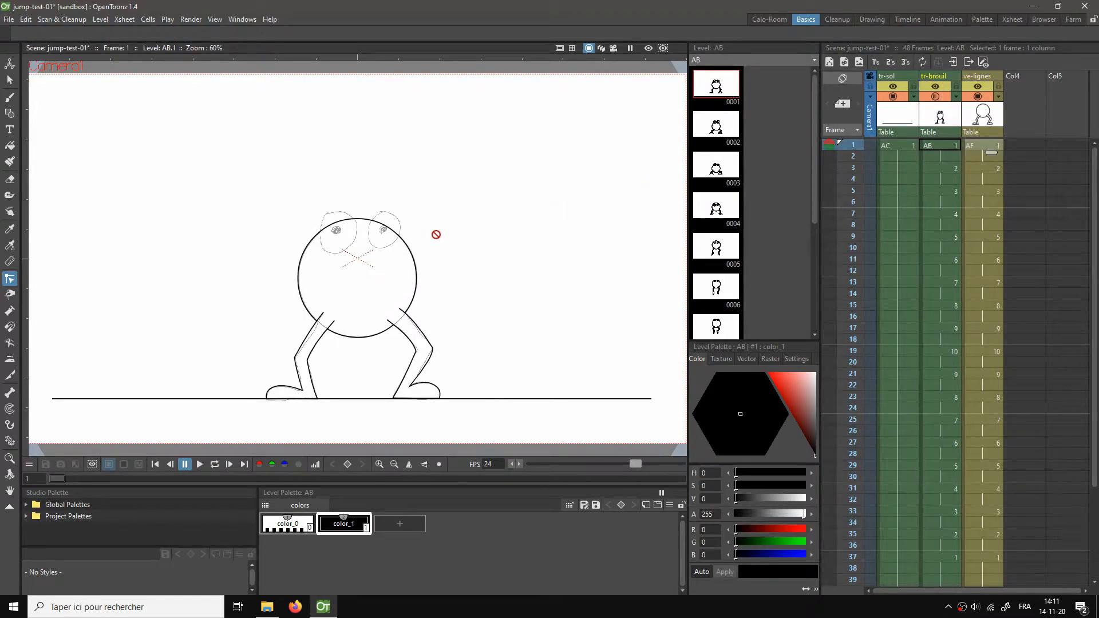
left_click(983, 144)
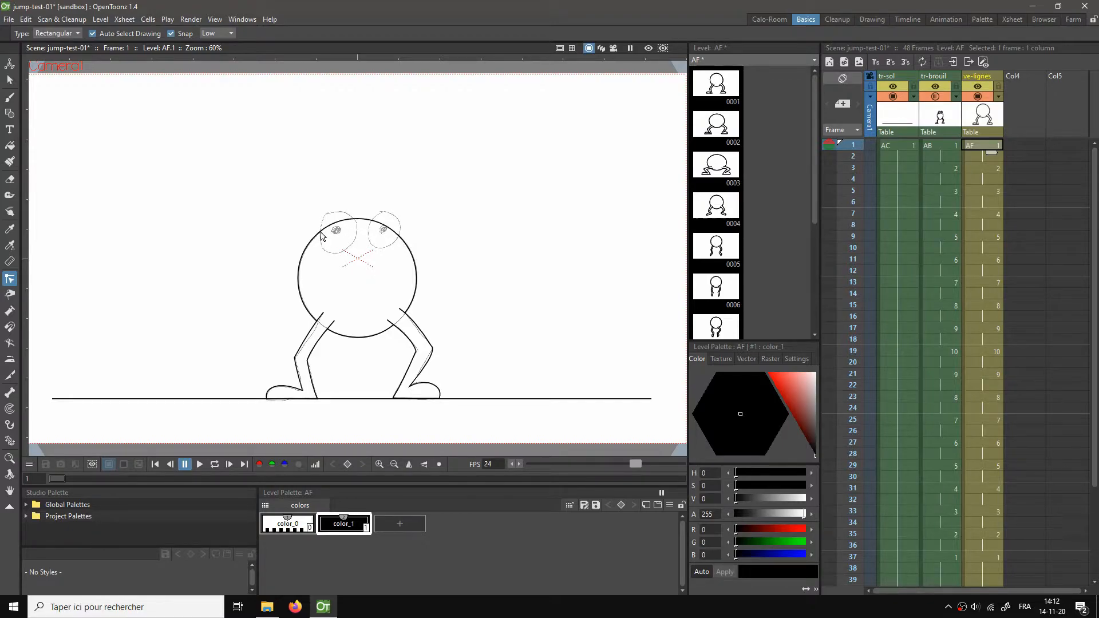
Step: Create a new Toonz Vector Level at frame 1 of the empty fourth column and rename the column ve-yeux
left_click(1022, 143)
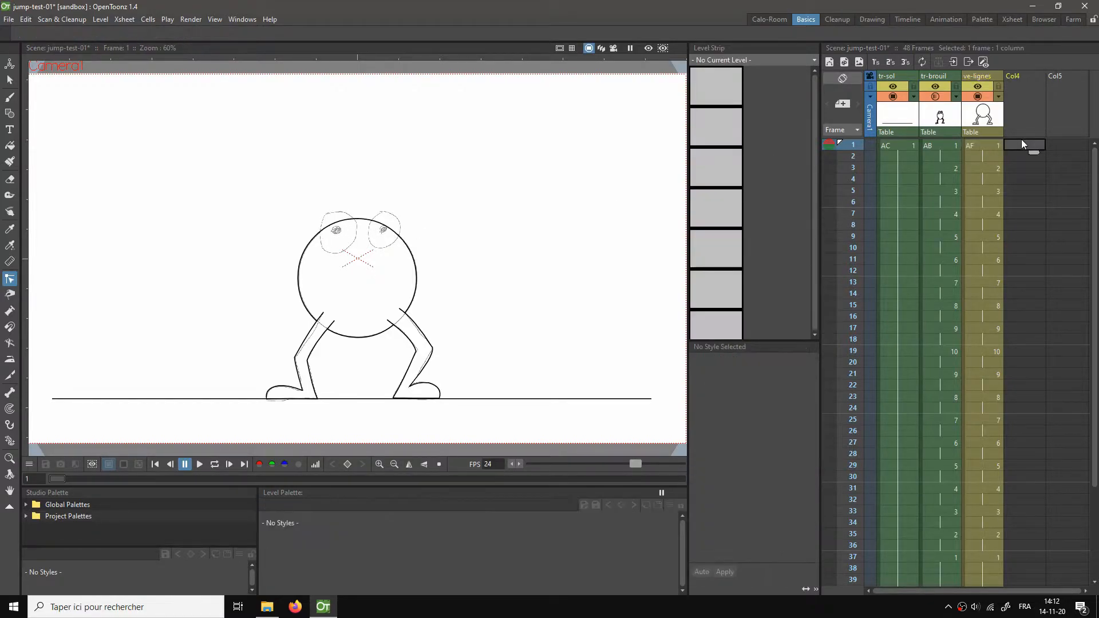
left_click(829, 63)
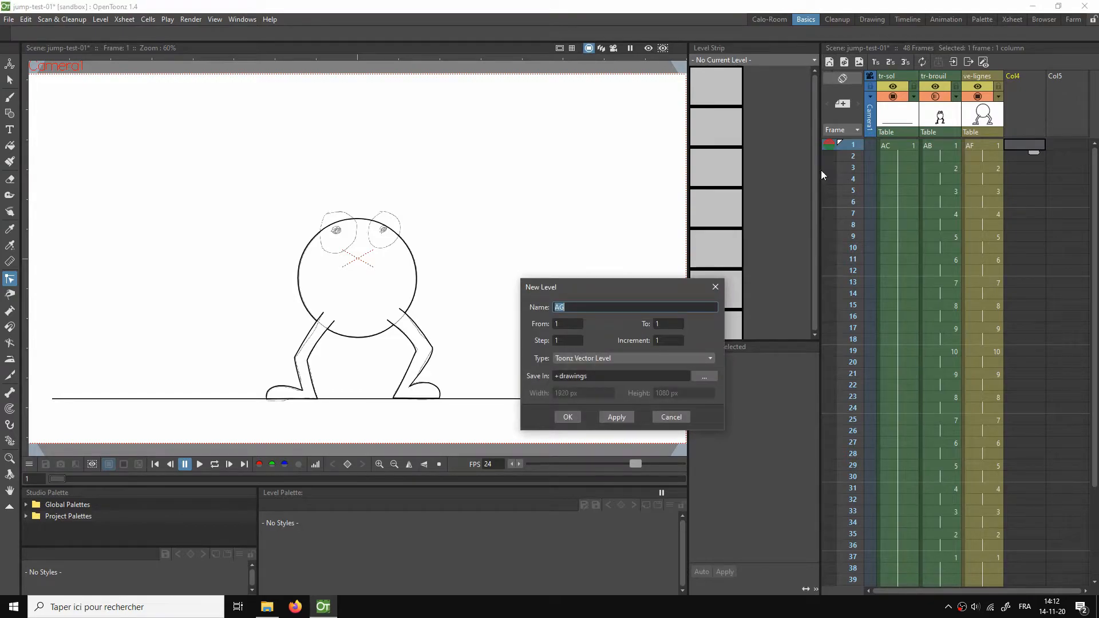
left_click(568, 418)
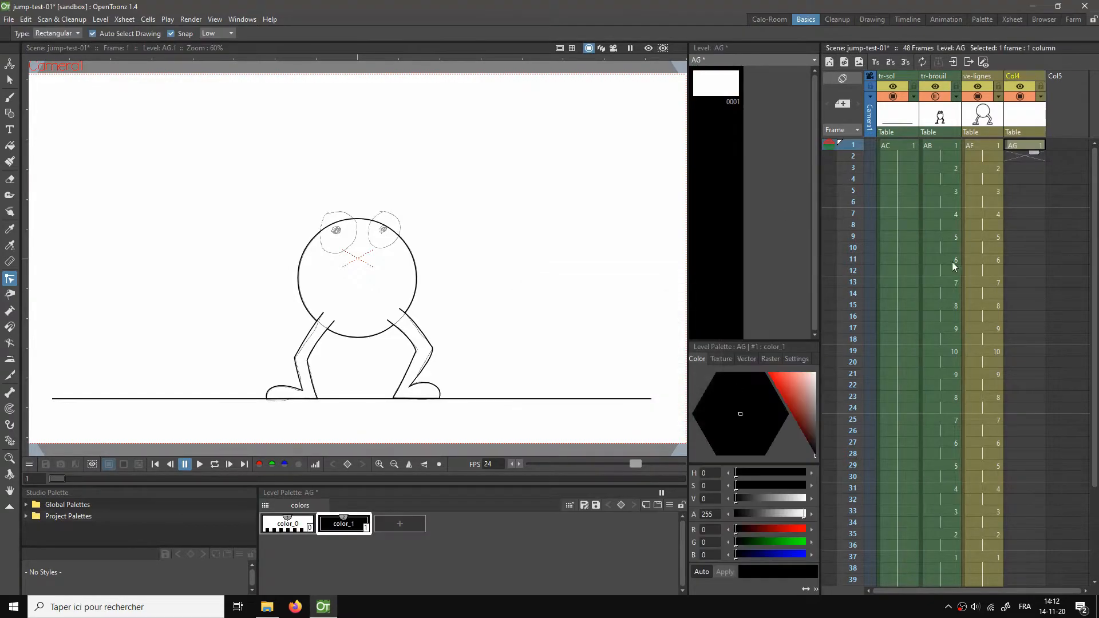
double_click(1029, 74)
type("ve-yeux")
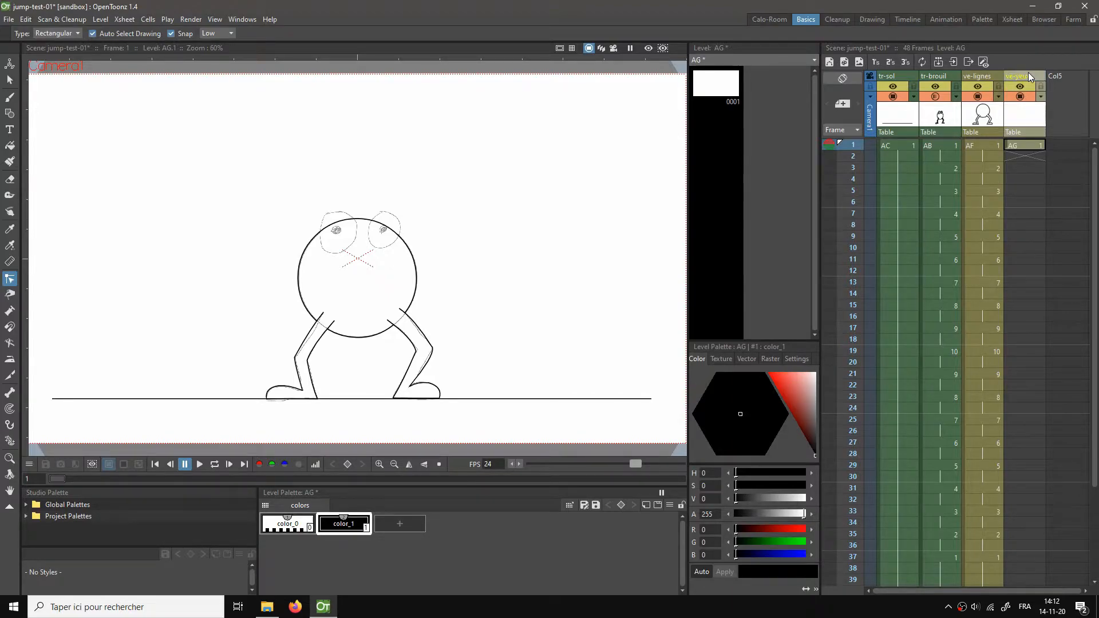
Step: Extend the ve-yeux drawing to frame 2 and draw a circle over each rough eye outline with the Geometric tool's Circle shape
left_click(1025, 145)
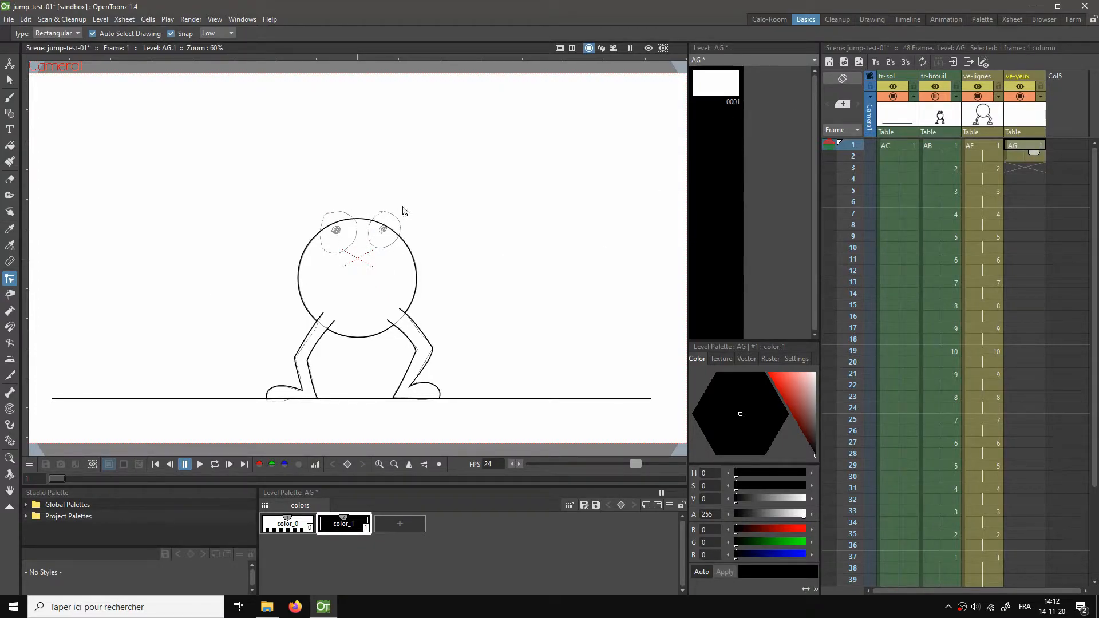
scroll(293, 255, "up", 3)
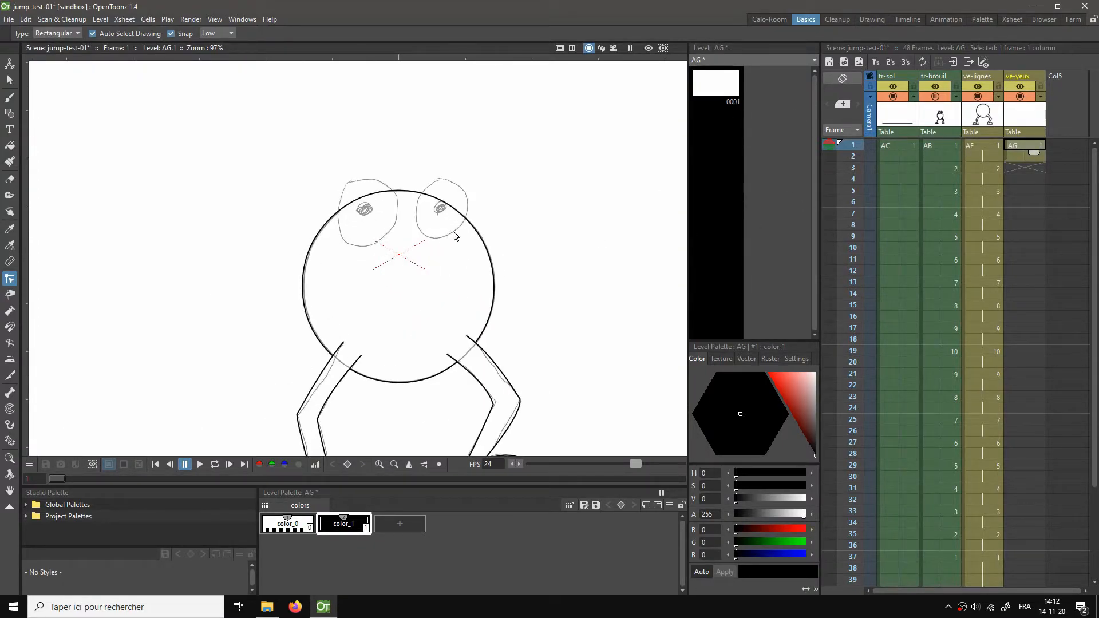
left_click_drag(454, 235, 376, 265)
key("g")
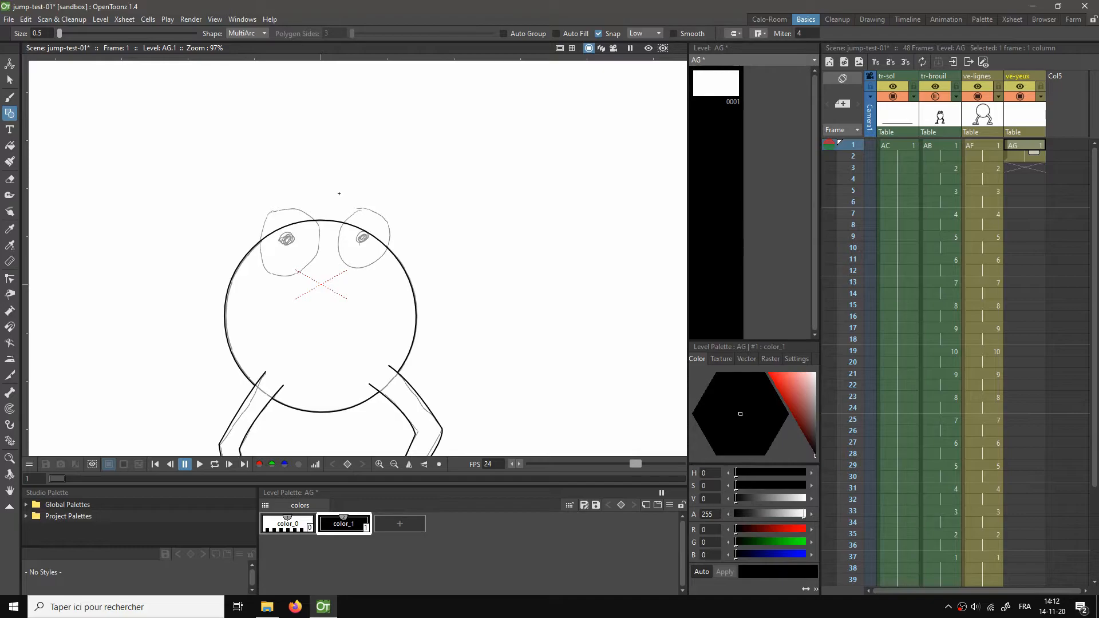
left_click(262, 33)
left_click(251, 54)
left_click_drag(288, 241, 307, 270)
left_click_drag(362, 237, 370, 264)
Step: Draw a small pupil circle with a smaller highlight circle inside each of the two eyes
scroll(293, 247, "up", 3)
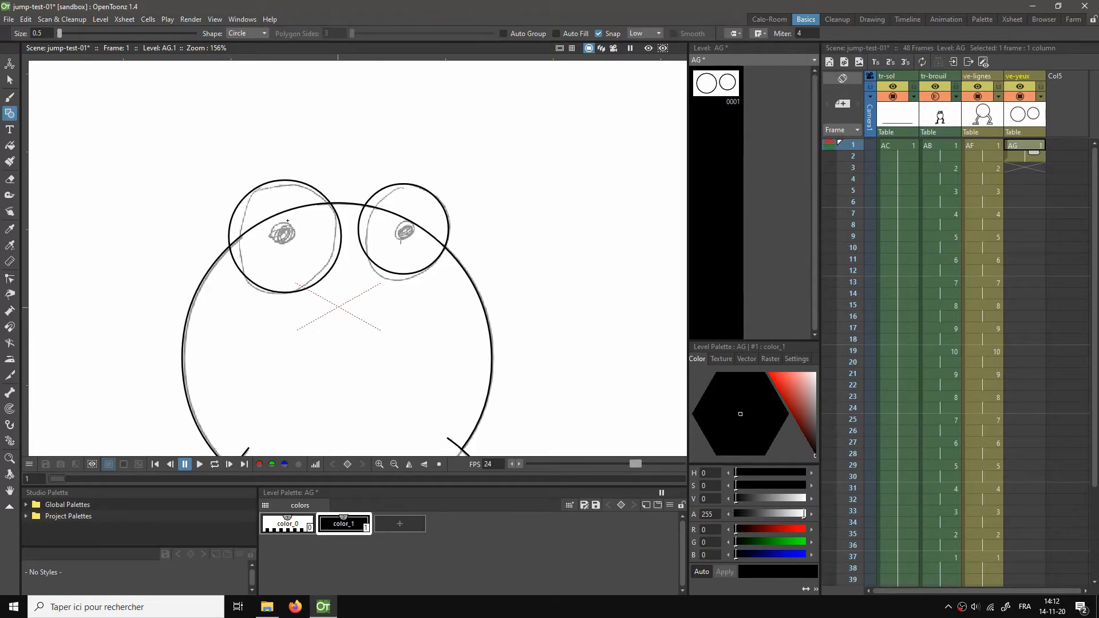
mouse_move(288, 220)
left_mouse_down()
mouse_move(279, 228)
mouse_move(289, 237)
left_mouse_up()
left_click_drag(405, 220, 404, 236)
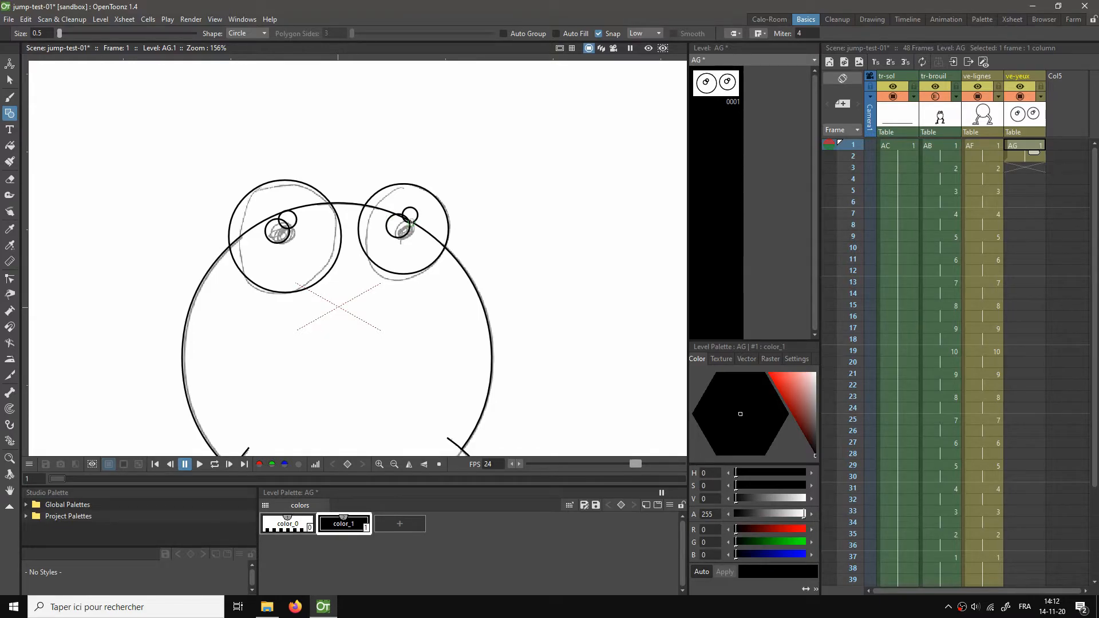
Step: Try to adjust the right-hand eye's small highlight and pupil circles by nudging them slightly with the Selection tool
key("c")
left_click(414, 213)
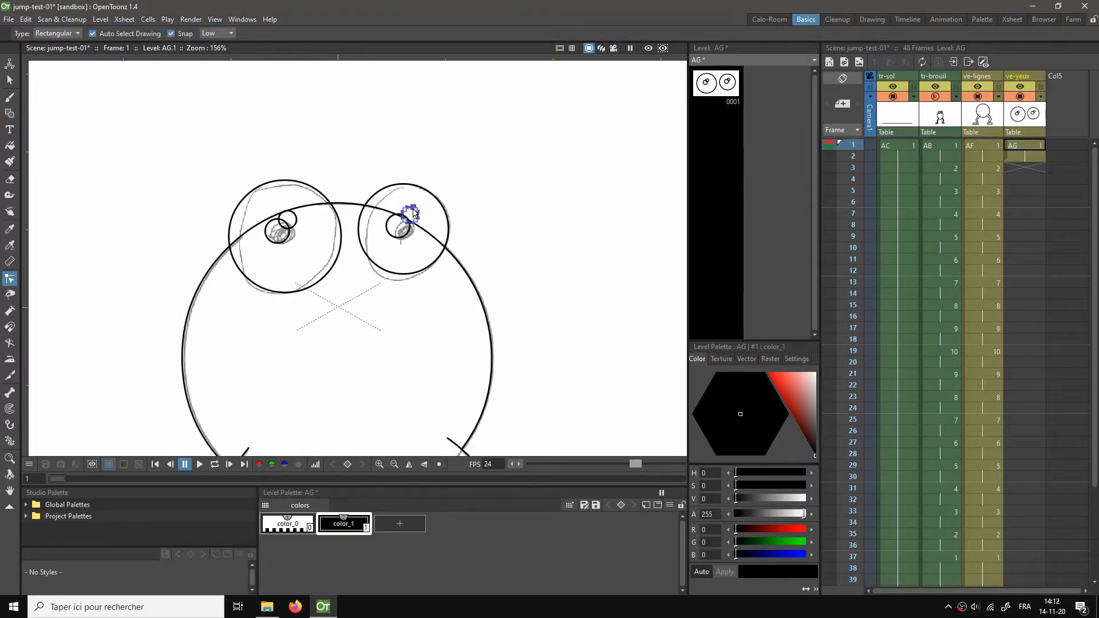
scroll(413, 214, "up", 4)
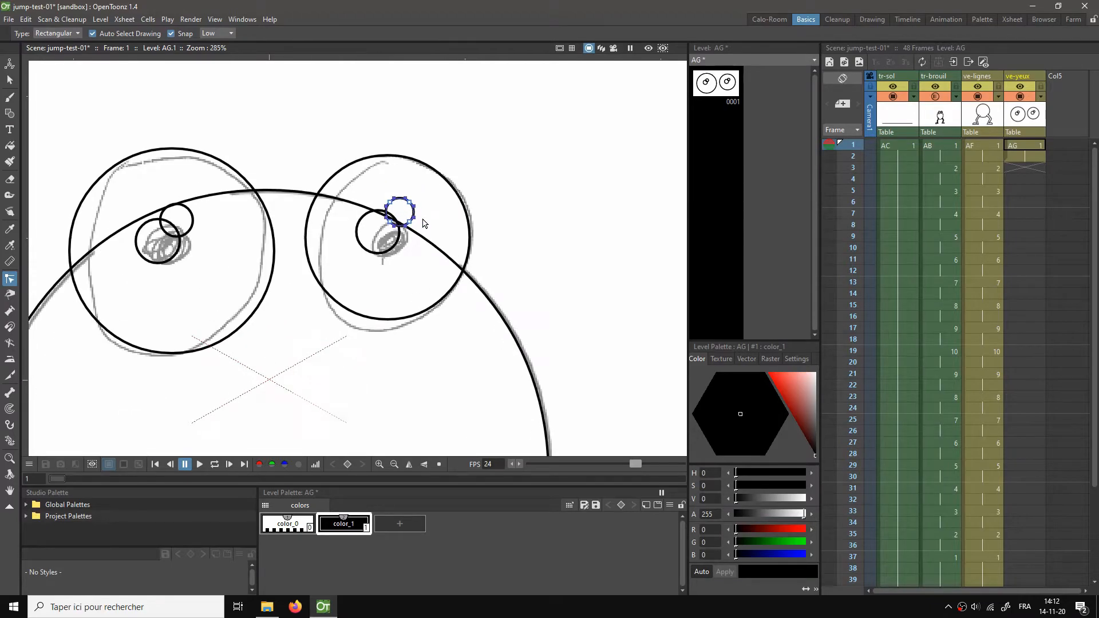
key("s")
left_click(403, 197)
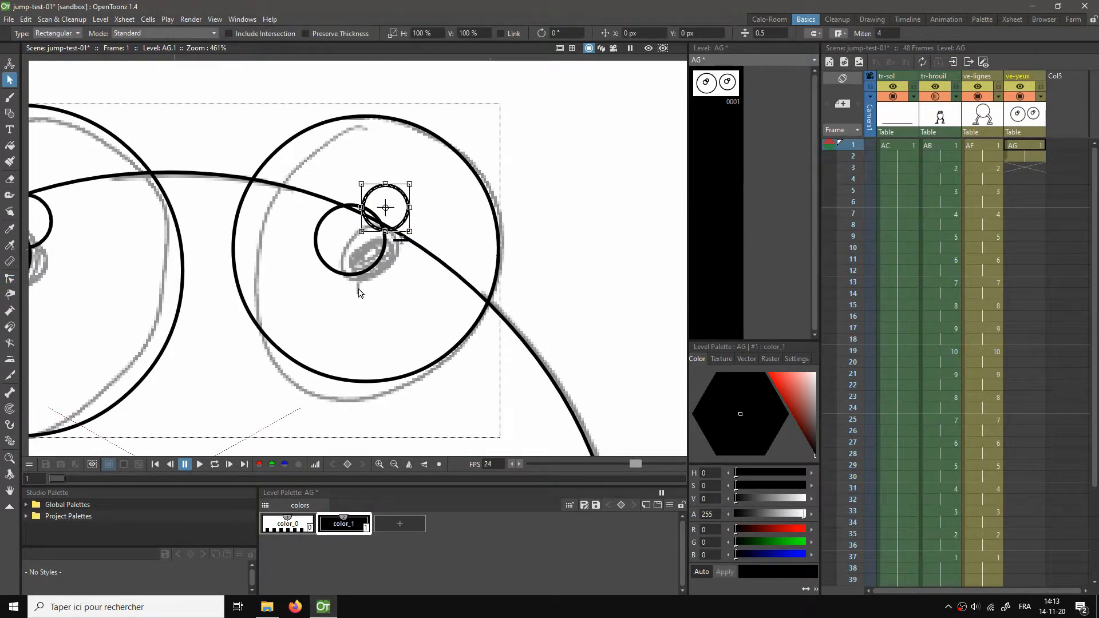
left_click_drag(359, 290, 486, 286)
left_click_drag(533, 192, 536, 200)
left_click(557, 210)
left_click(493, 265)
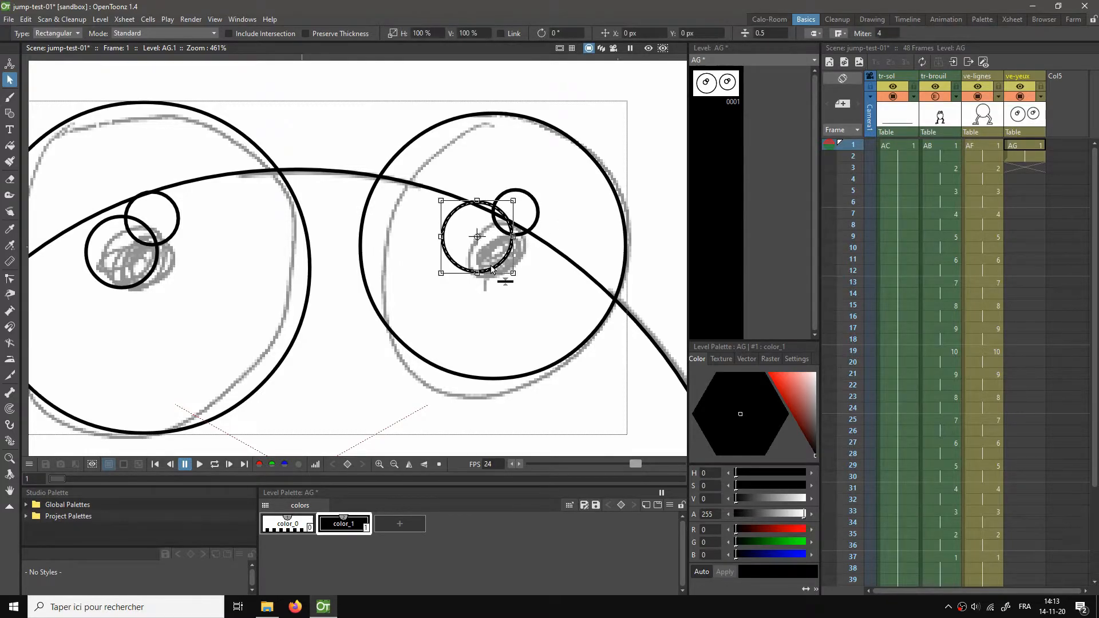
left_click_drag(495, 266, 504, 264)
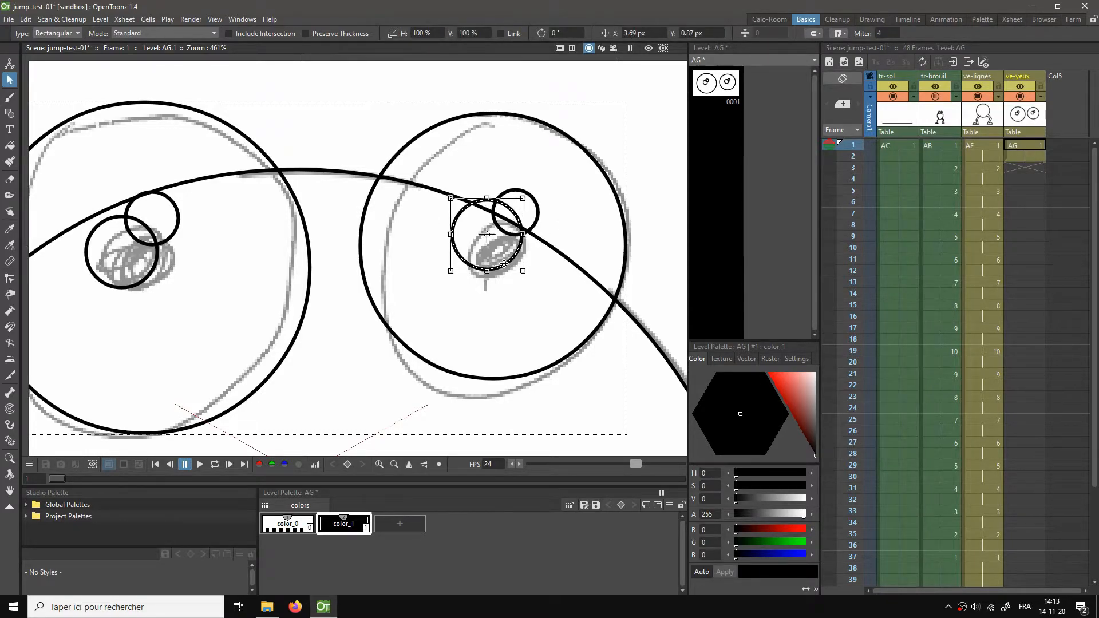
left_click(547, 193)
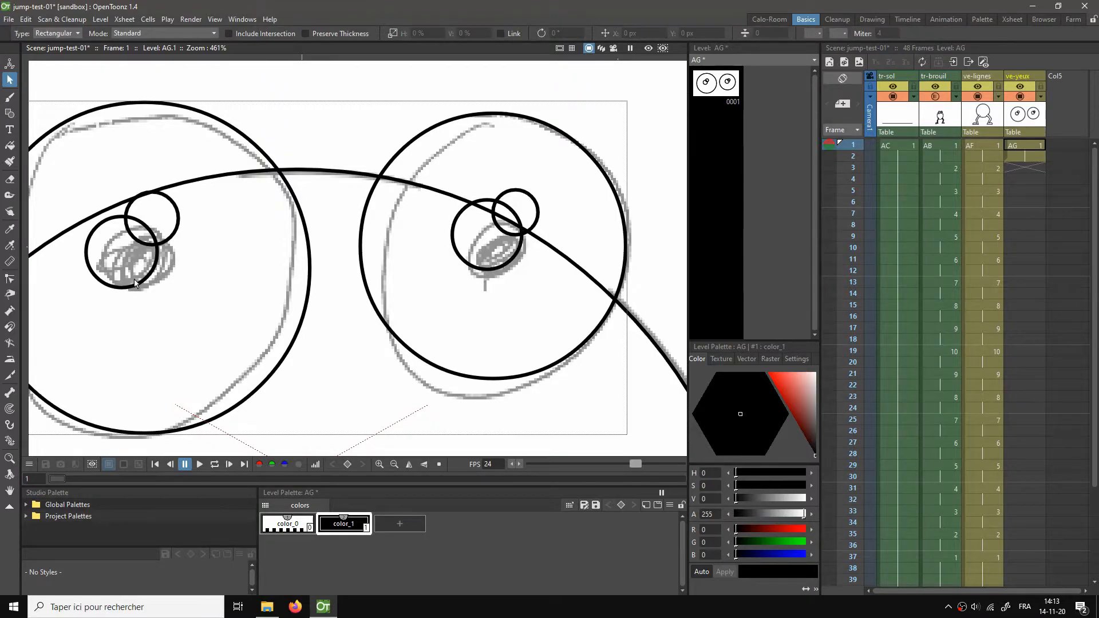
left_click(165, 247)
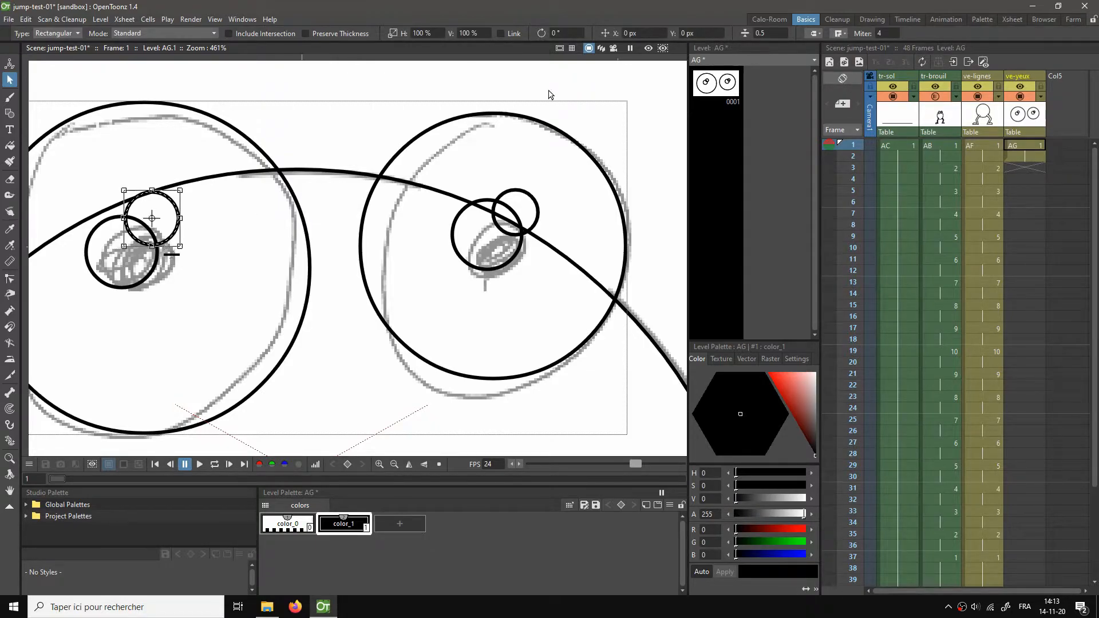
Step: Delete the highlight and pupil circles from both eyes, keeping only the two outer circles
left_click(520, 196)
key("Delete")
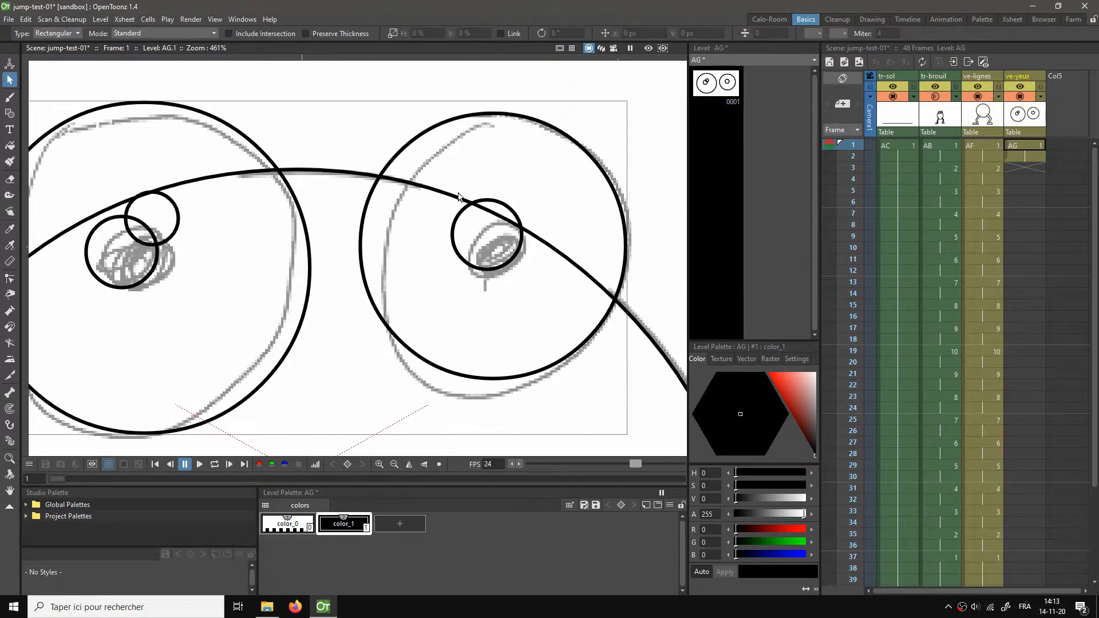
left_click(169, 202)
key("Delete")
scroll(323, 213, "down", 9)
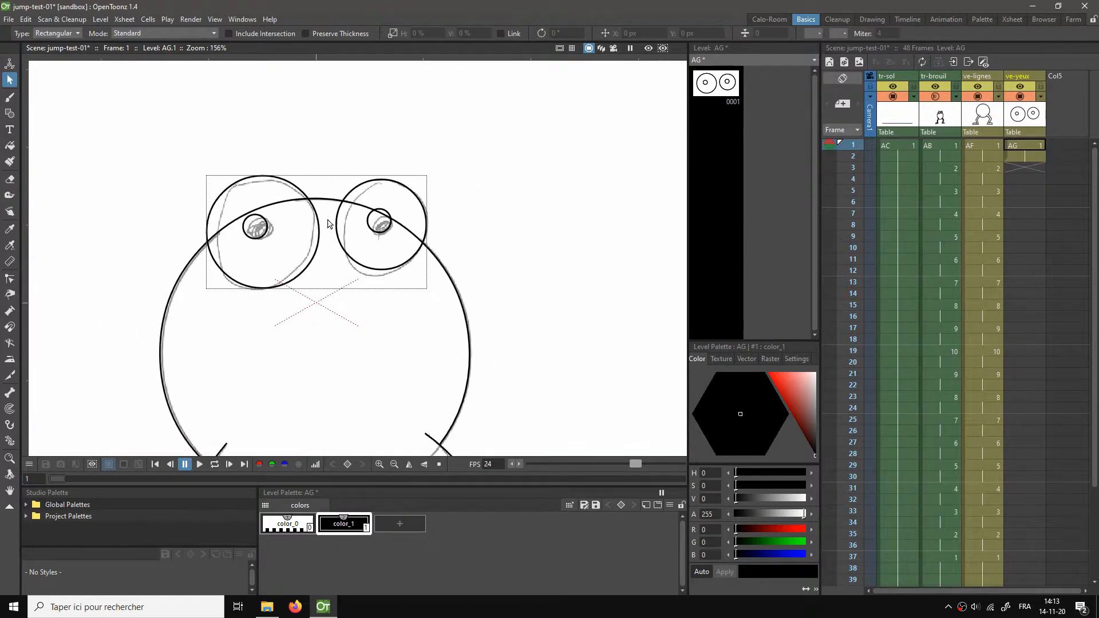
left_click(392, 218)
scroll(400, 218, "up", 6)
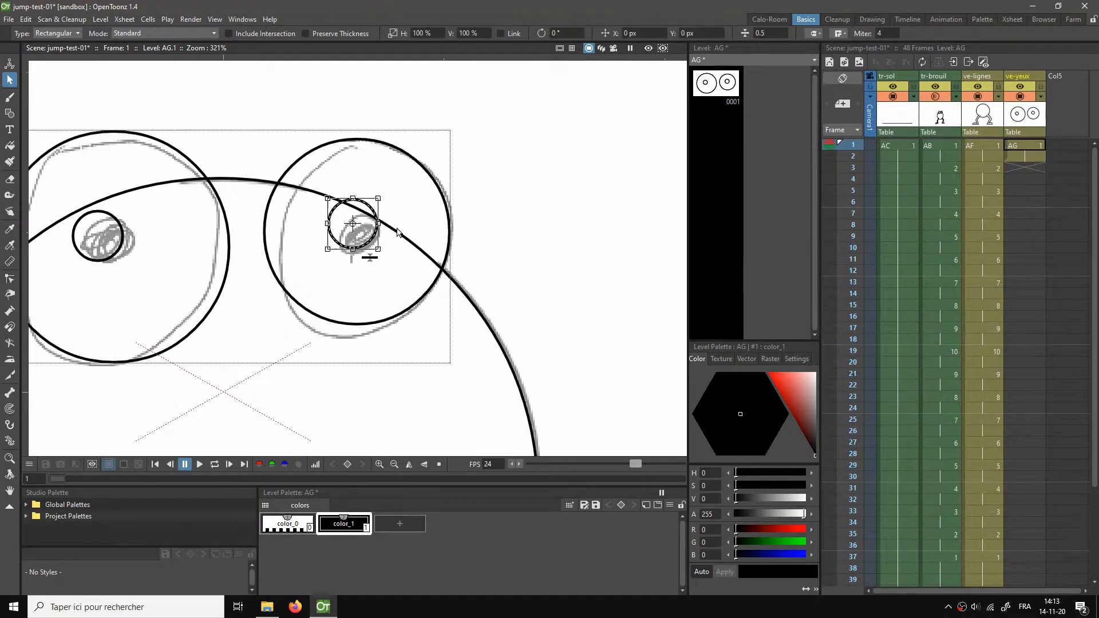
key("Delete")
left_click(114, 223)
key("Delete")
Step: Draw larger pupil circles centred on both rough pupils, each with a small highlight circle inside its upper part
scroll(412, 232, "down", 4)
scroll(402, 245, "up", 2)
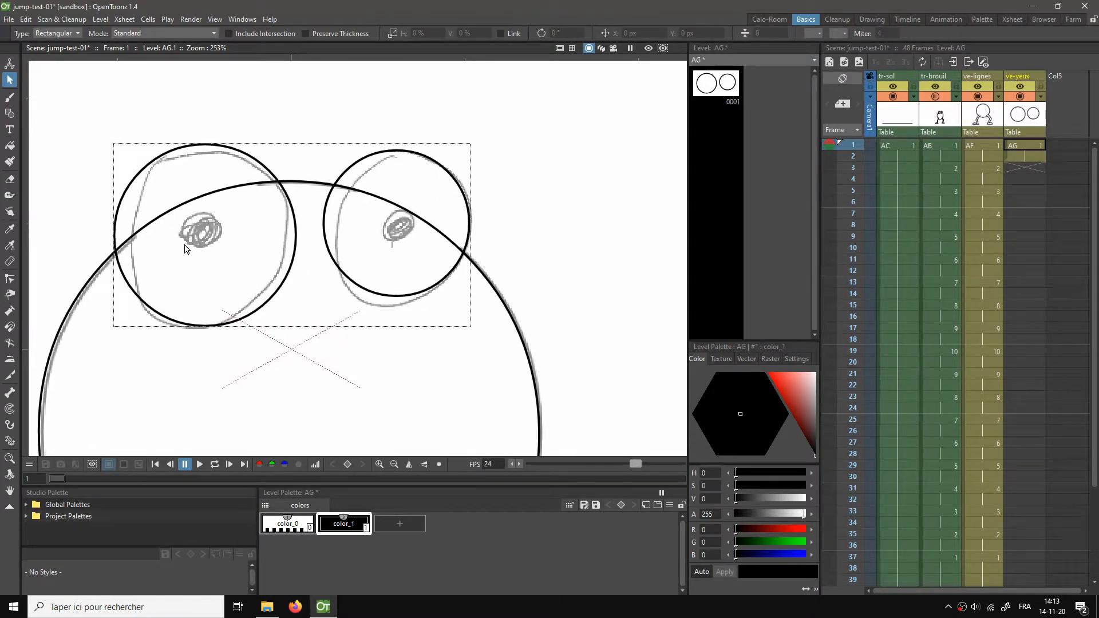
key("g")
left_click_drag(199, 229, 221, 252)
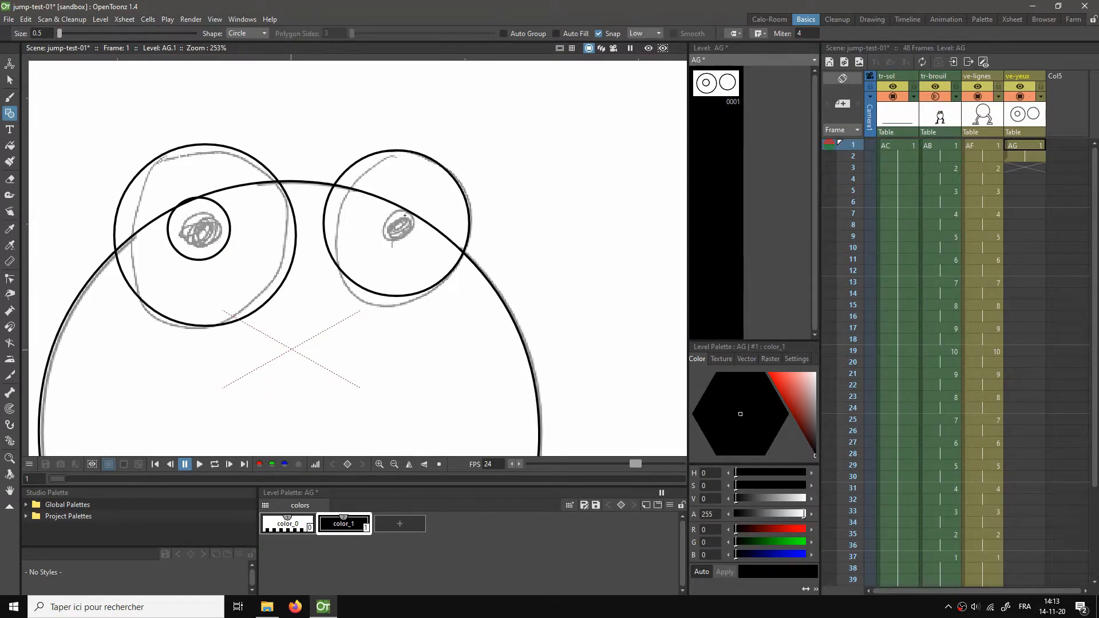
left_click_drag(401, 221, 405, 244)
left_click_drag(204, 217, 215, 221)
left_click_drag(404, 214, 411, 220)
Step: Create a new drawing at frame 3 of the ve-yeux column and turn on the onion skin for the previous frame
left_click(1017, 170)
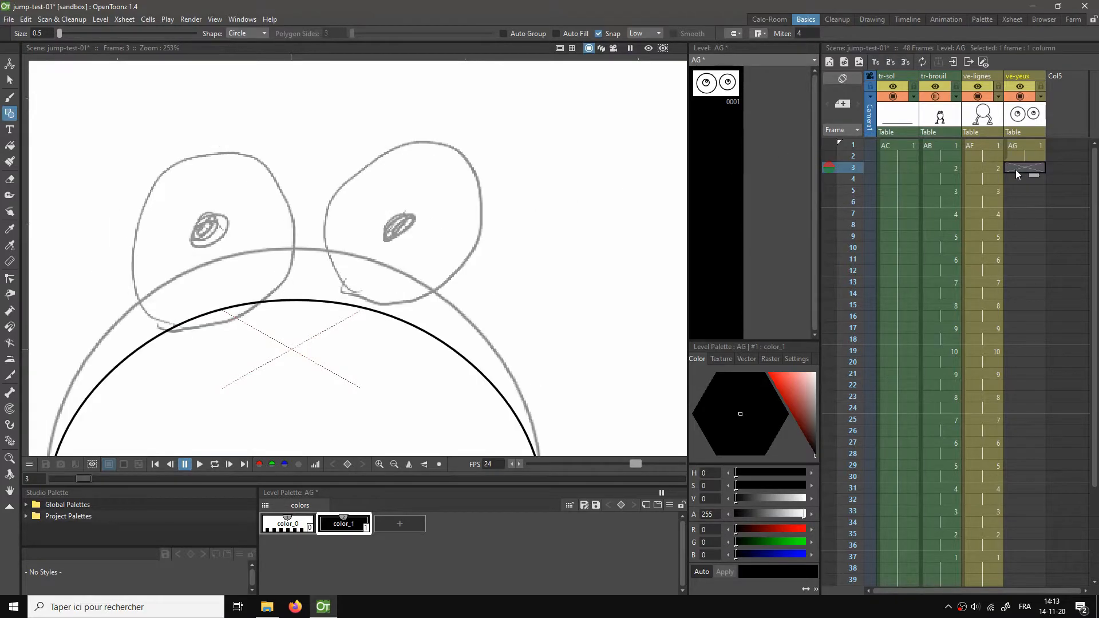
key("alt+d")
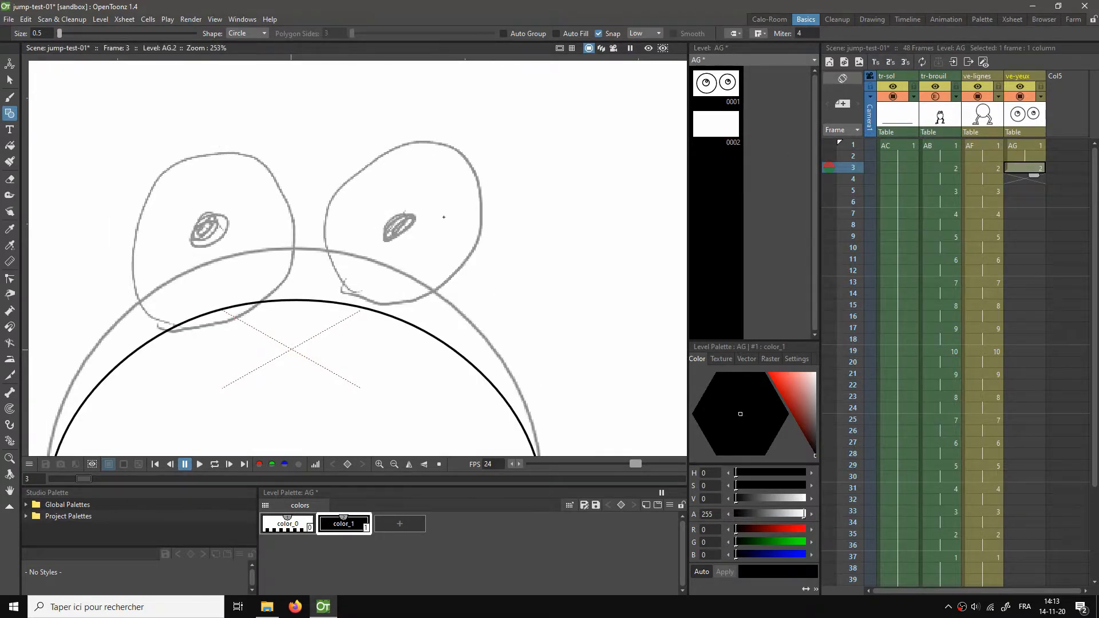
scroll(422, 223, "down", 3)
left_click(830, 156)
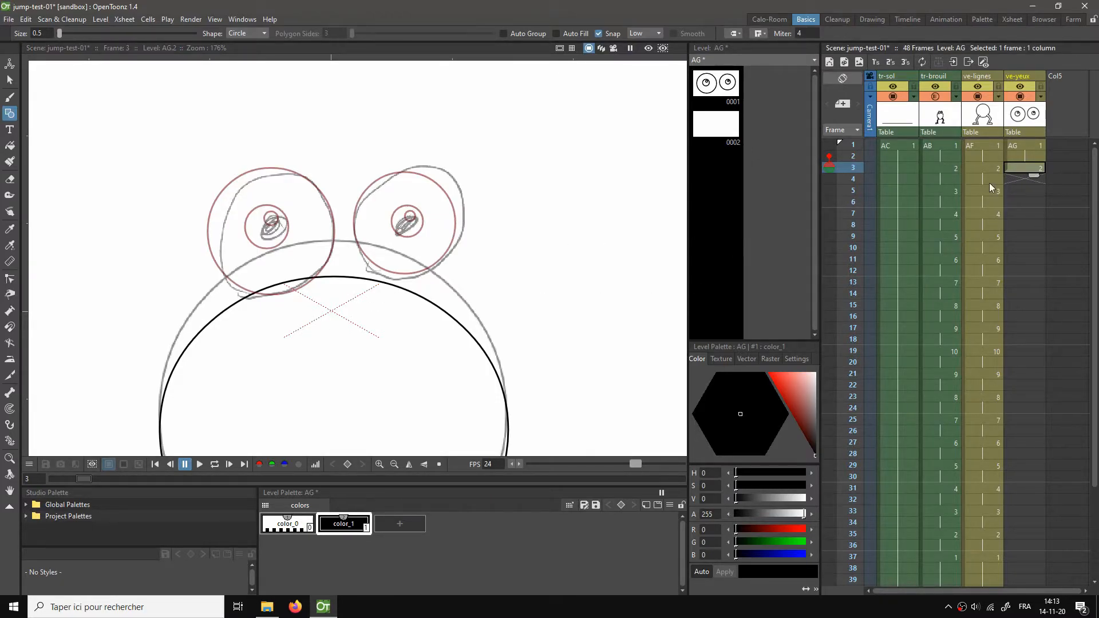
scroll(403, 330, "down", 2)
scroll(432, 269, "down", 1)
scroll(432, 245, "up", 2)
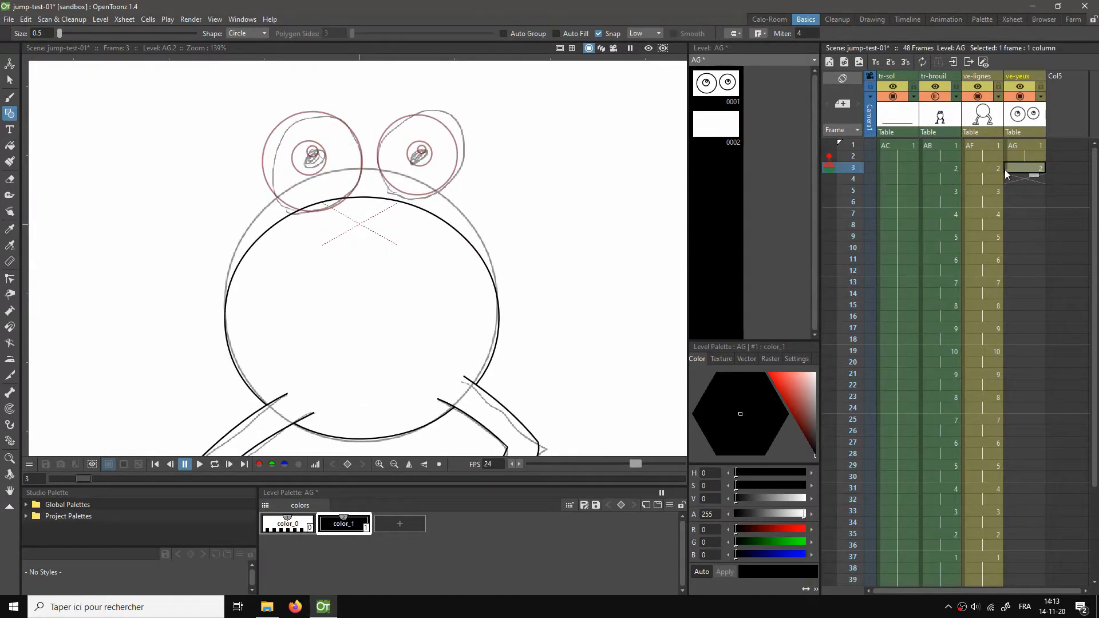
Step: Copy all the eye circles from frame 2 and paste them into the new drawing on frame 3
left_click(1015, 156)
key("s")
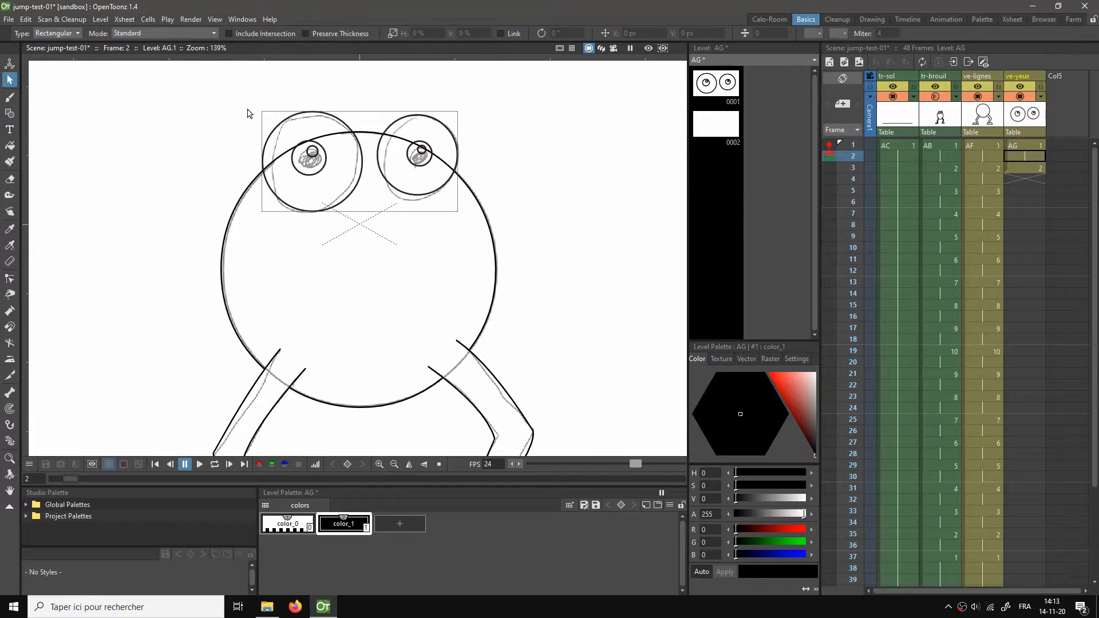
left_click_drag(246, 89, 511, 248)
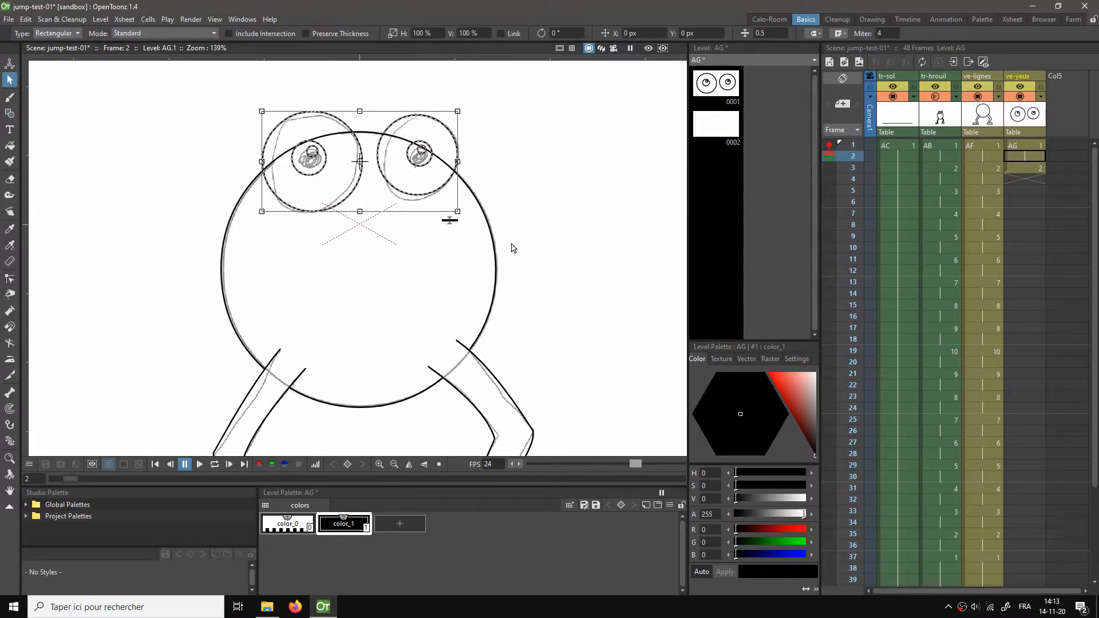
left_click(1037, 166)
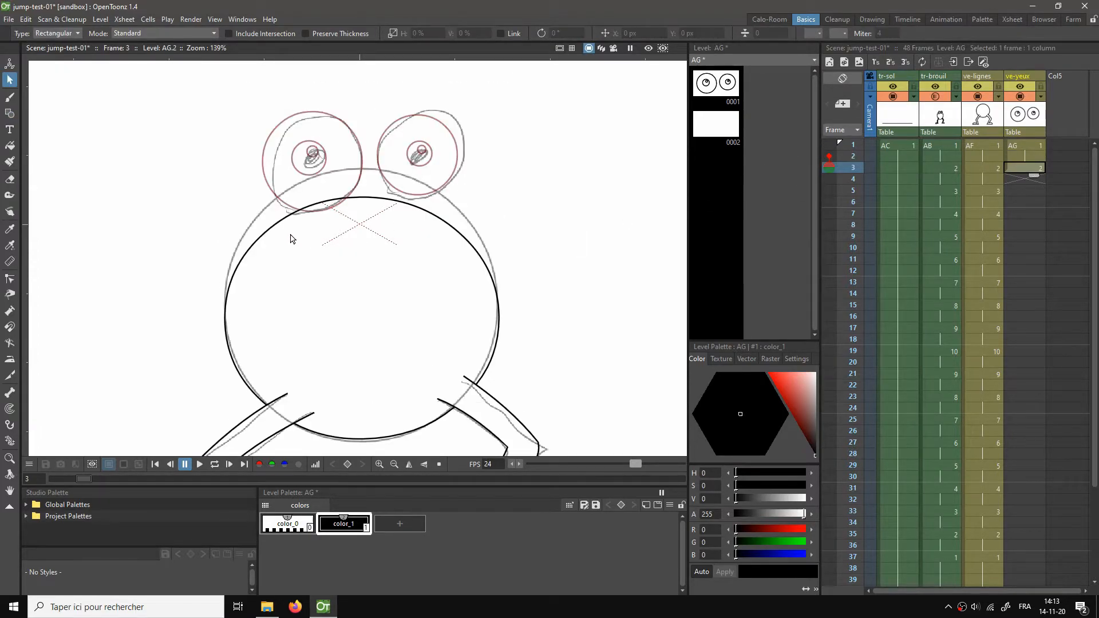
key("ctrl+v")
Step: Shift both eyes slightly down on frame 3 and extend that drawing to frame 4
left_click_drag(226, 91, 517, 235)
left_click_drag(415, 192, 413, 201)
left_click(465, 202)
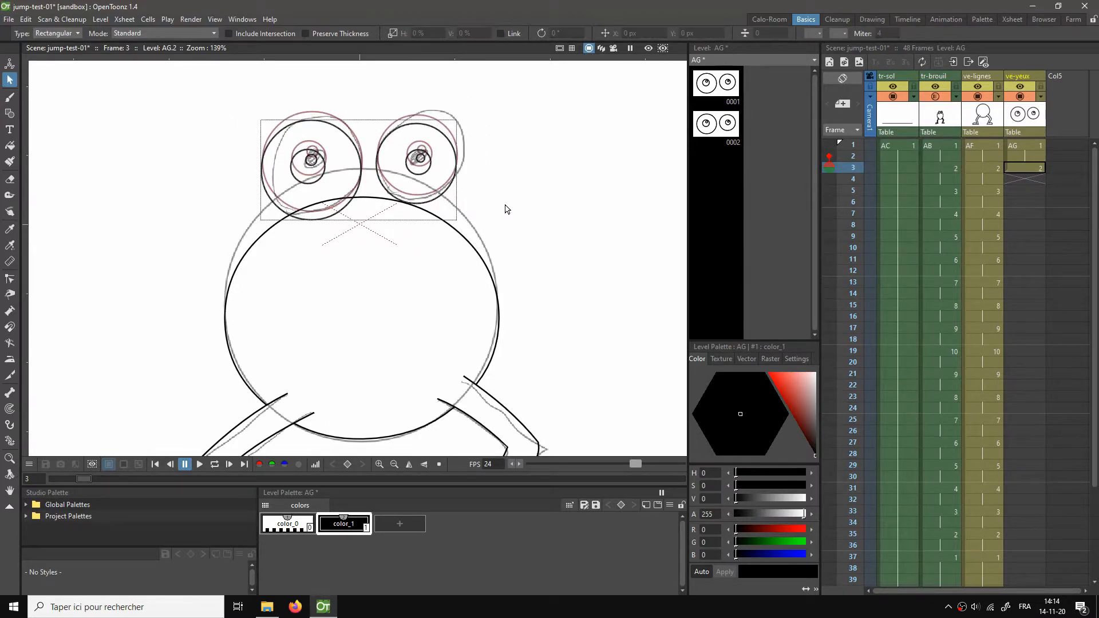
left_click(1032, 166)
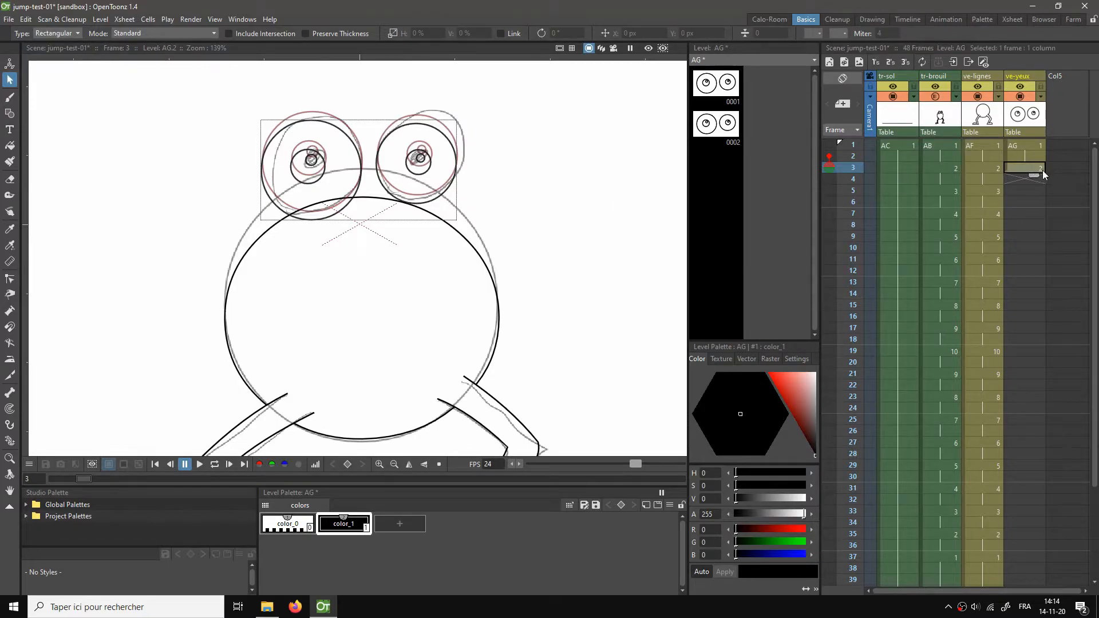
Step: Paste the eyes into a new drawing on frame 5 and move them about 107 px down onto the rough eyes
left_click(1022, 191)
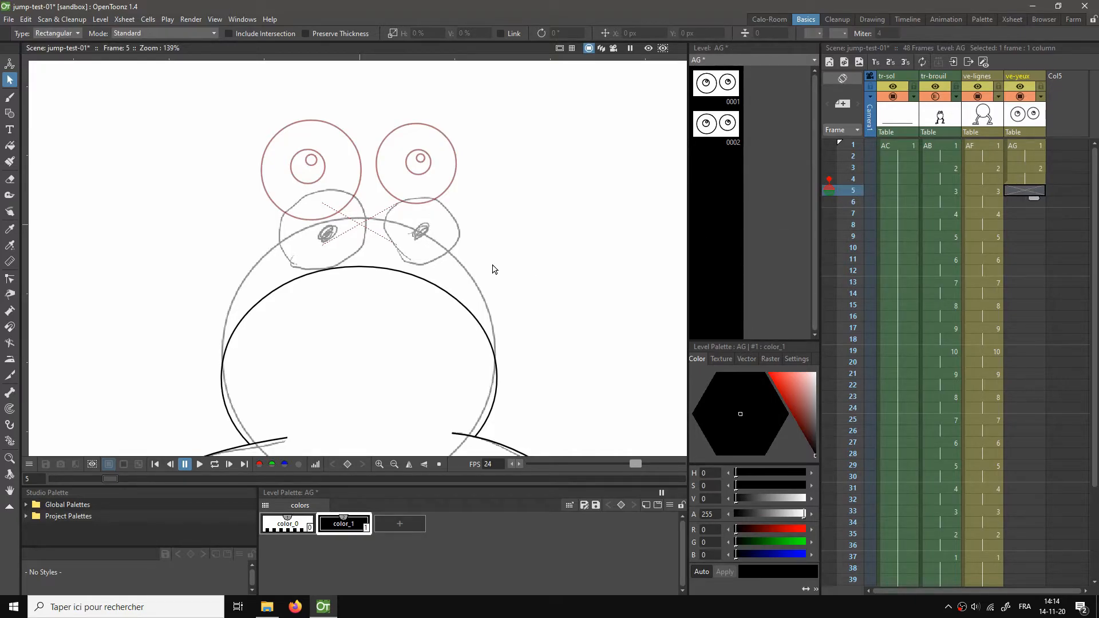
key("ctrl+v")
mouse_move(214, 89)
left_mouse_down()
mouse_move(372, 216)
mouse_move(503, 235)
left_mouse_up()
mouse_move(428, 195)
left_mouse_down()
mouse_move(436, 270)
mouse_move(260, 221)
left_mouse_up()
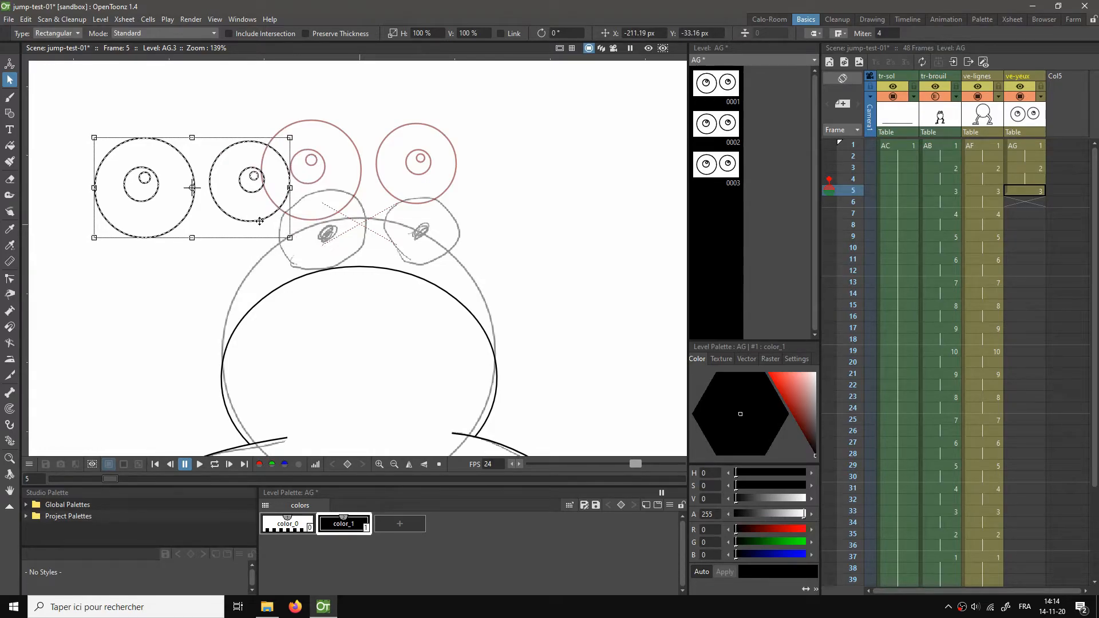
mouse_move(260, 221)
left_mouse_down()
mouse_move(435, 260)
mouse_move(430, 280)
left_mouse_up()
Step: Extend the frame 5 eye drawing to frame 6 and move its right-hand eye slightly down
left_click(1019, 190)
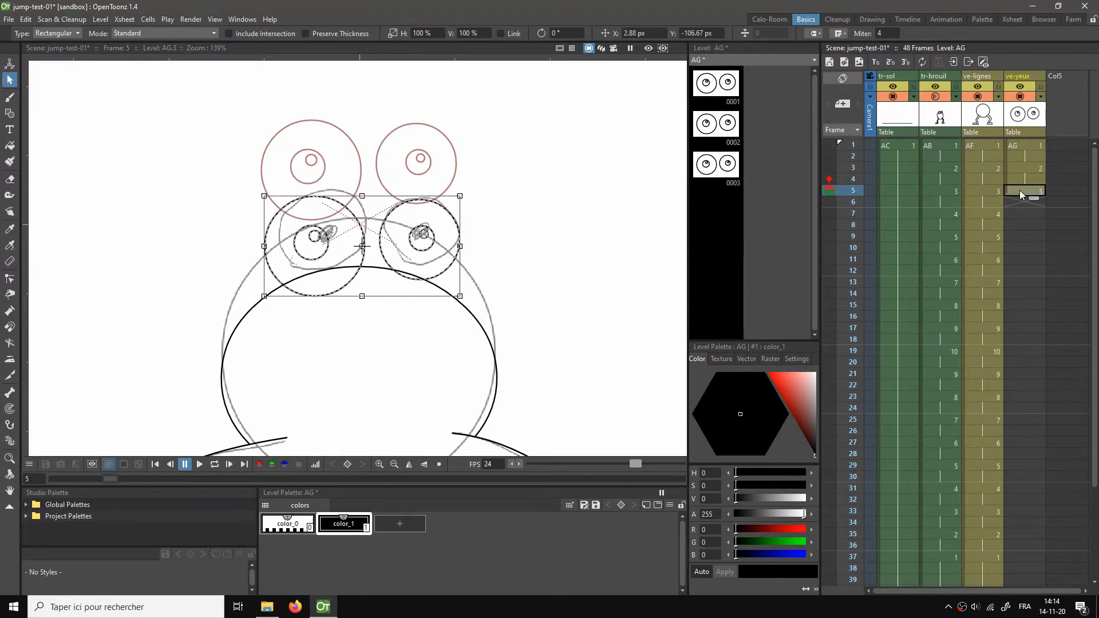
left_click(1034, 211)
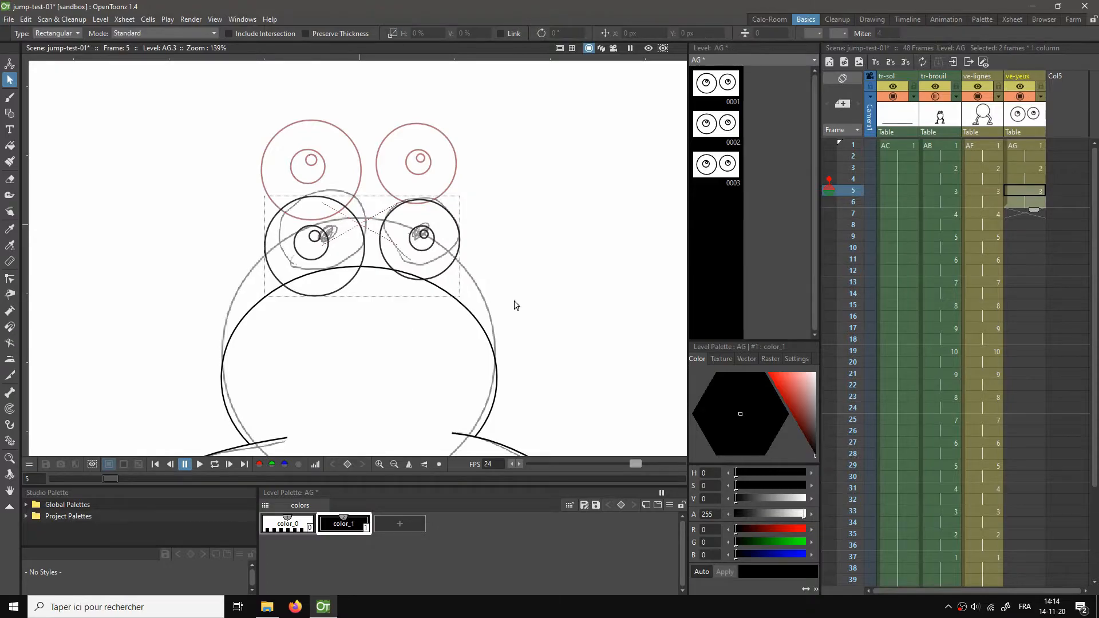
left_click(516, 256)
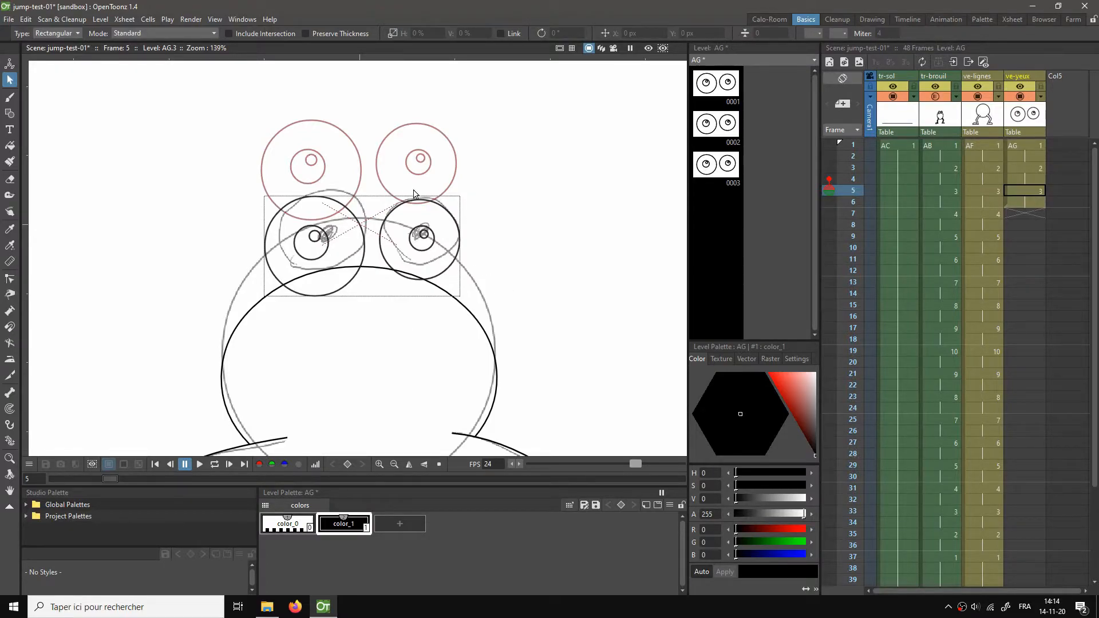
left_click(387, 218)
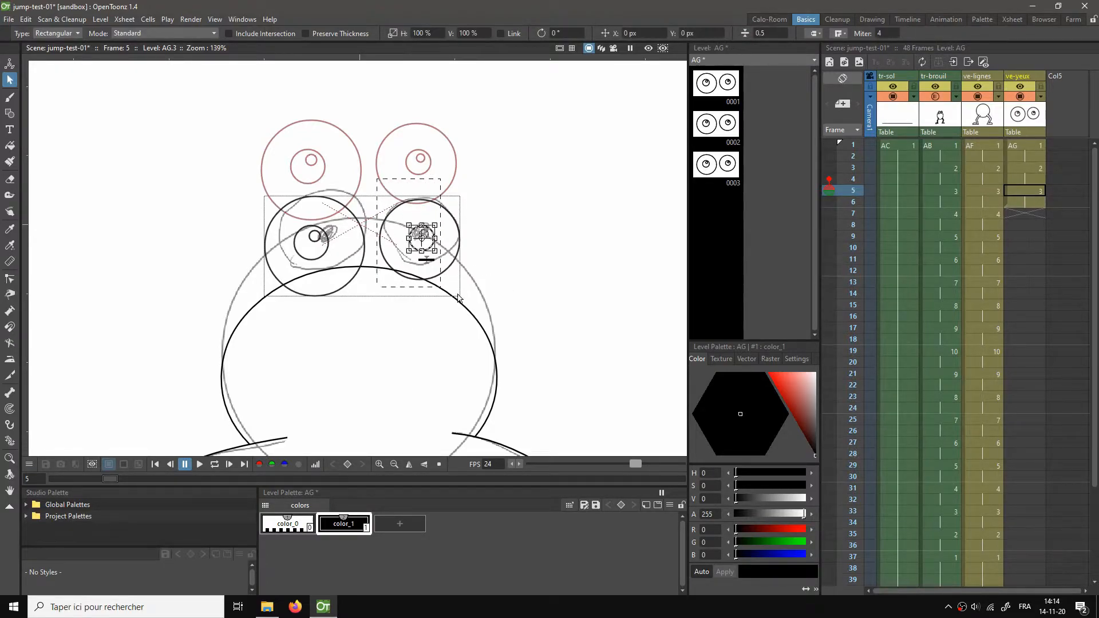
left_click_drag(435, 275, 434, 282)
left_click(540, 253)
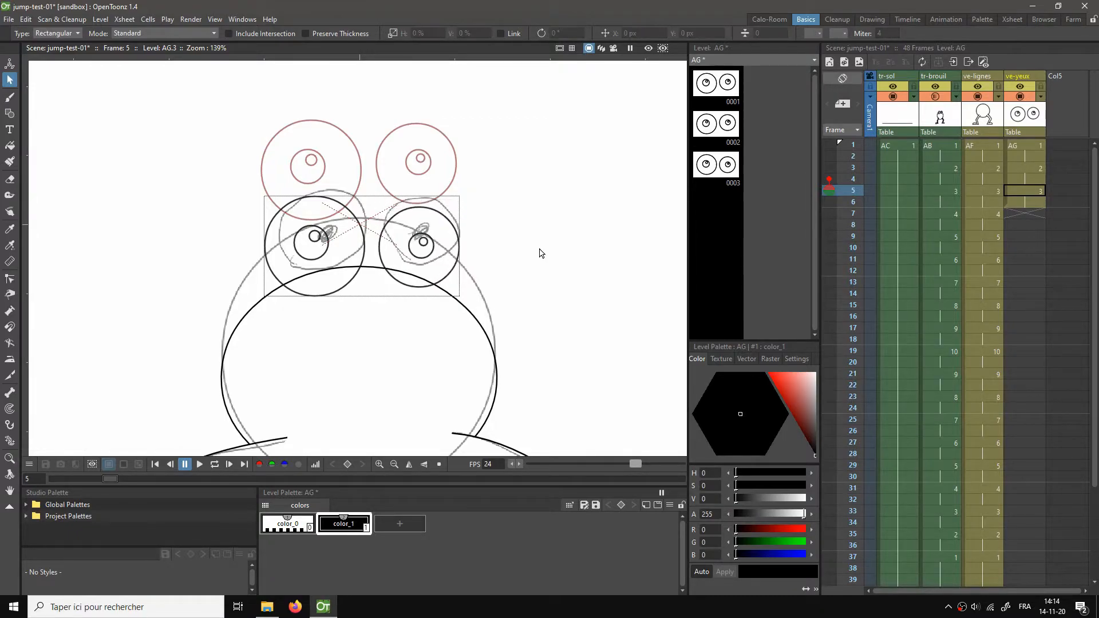
Step: Create a new drawing on frame 7 of ve-yeux and paste in both eyes copied from frame 5
left_click(1022, 213)
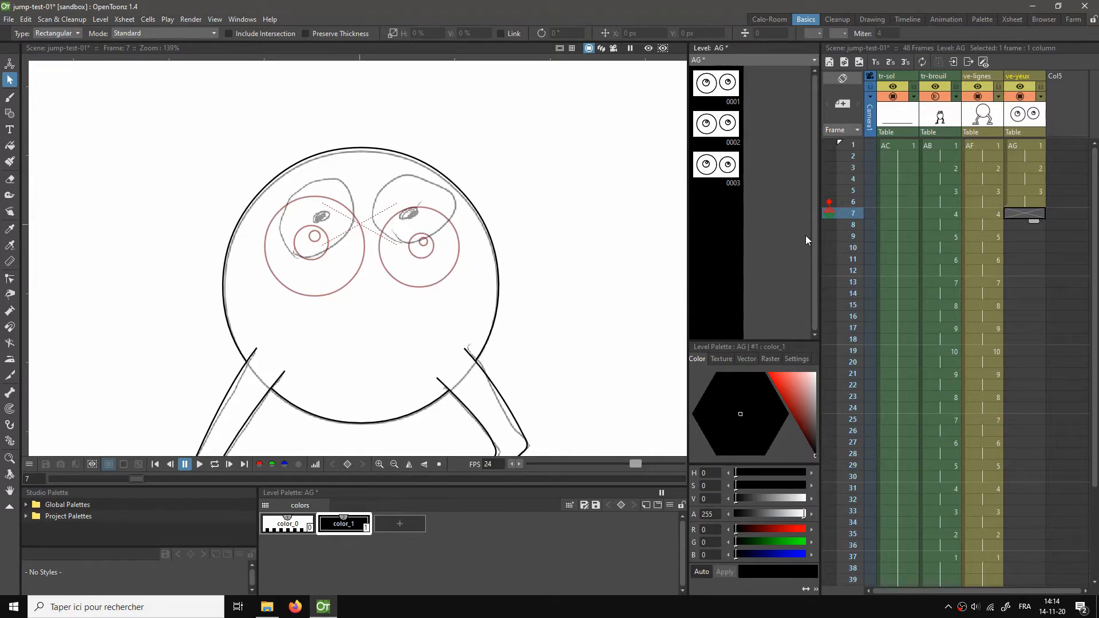
key("alt+d")
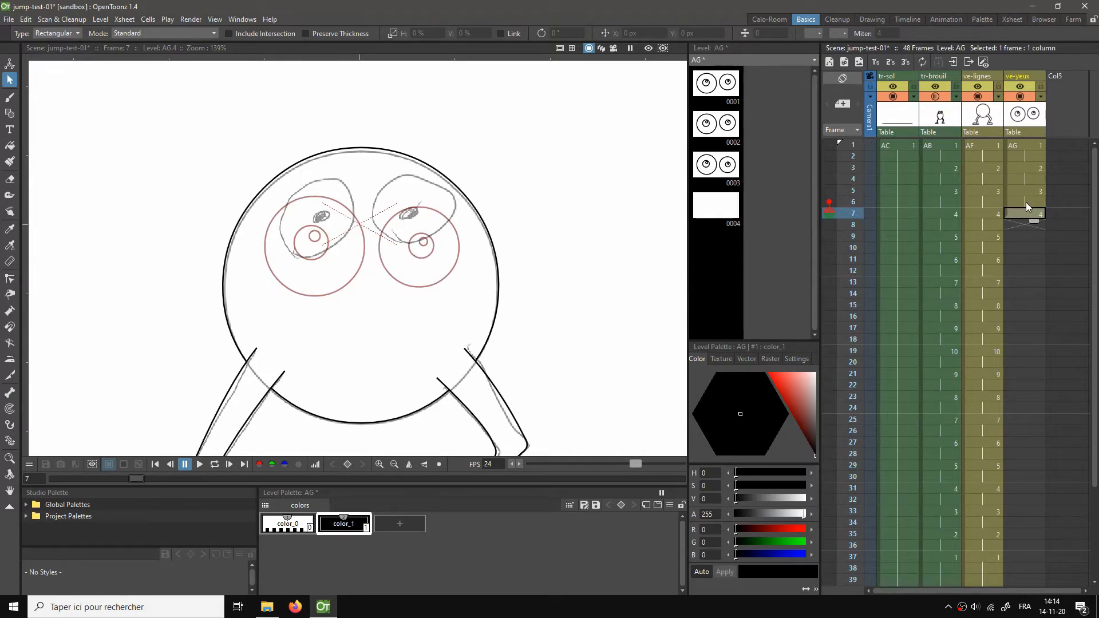
left_click(1025, 202)
left_click(1022, 191)
left_click_drag(234, 162, 551, 330)
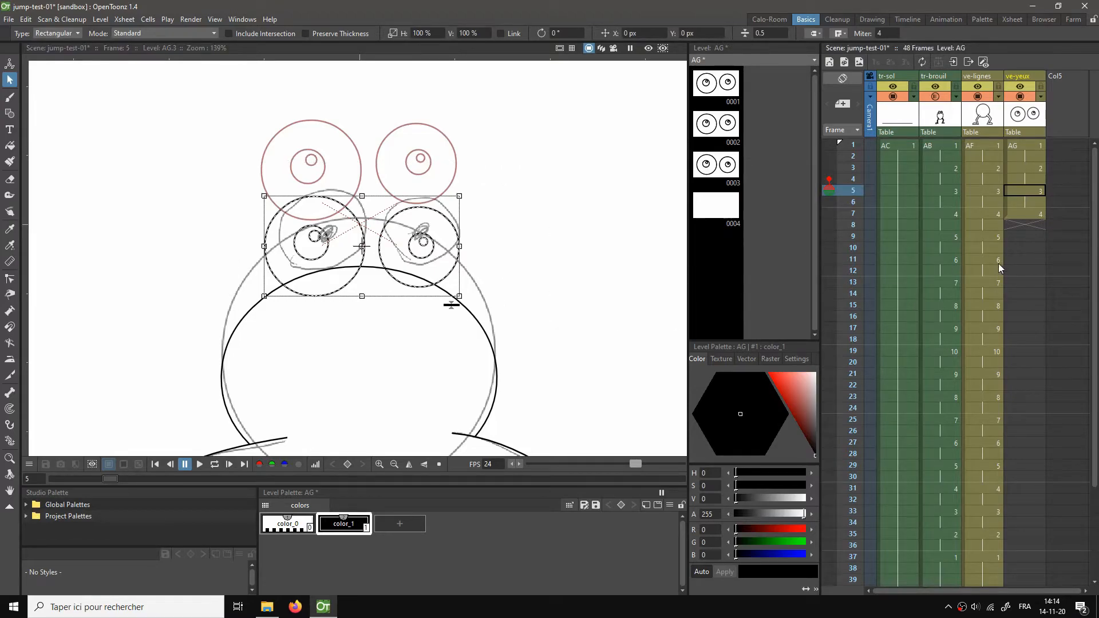
left_click(1011, 215)
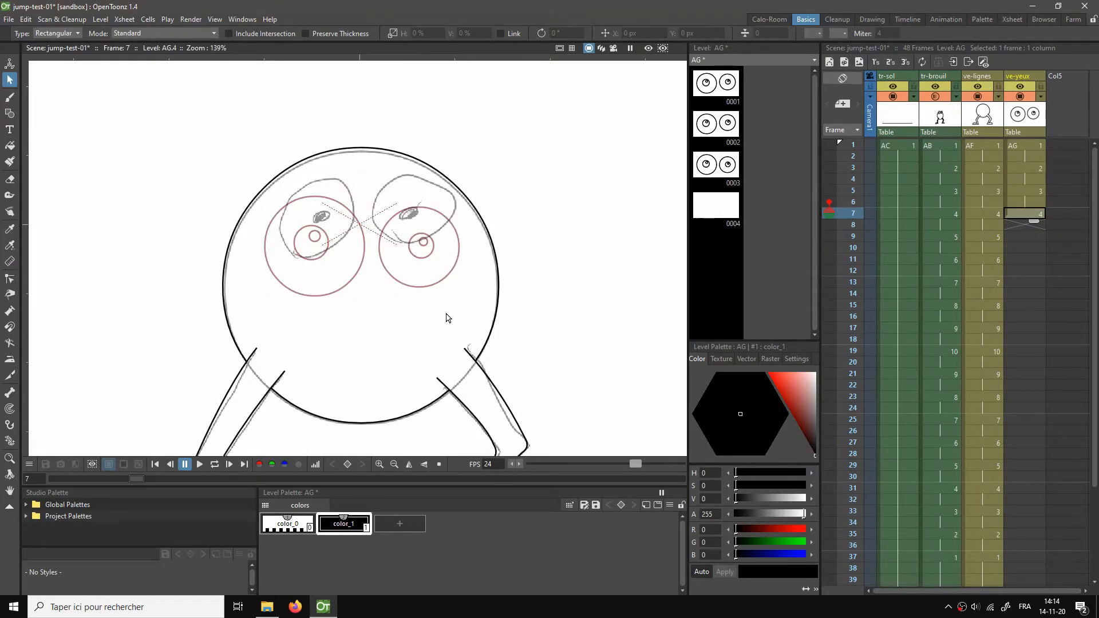
key("ctrl+v")
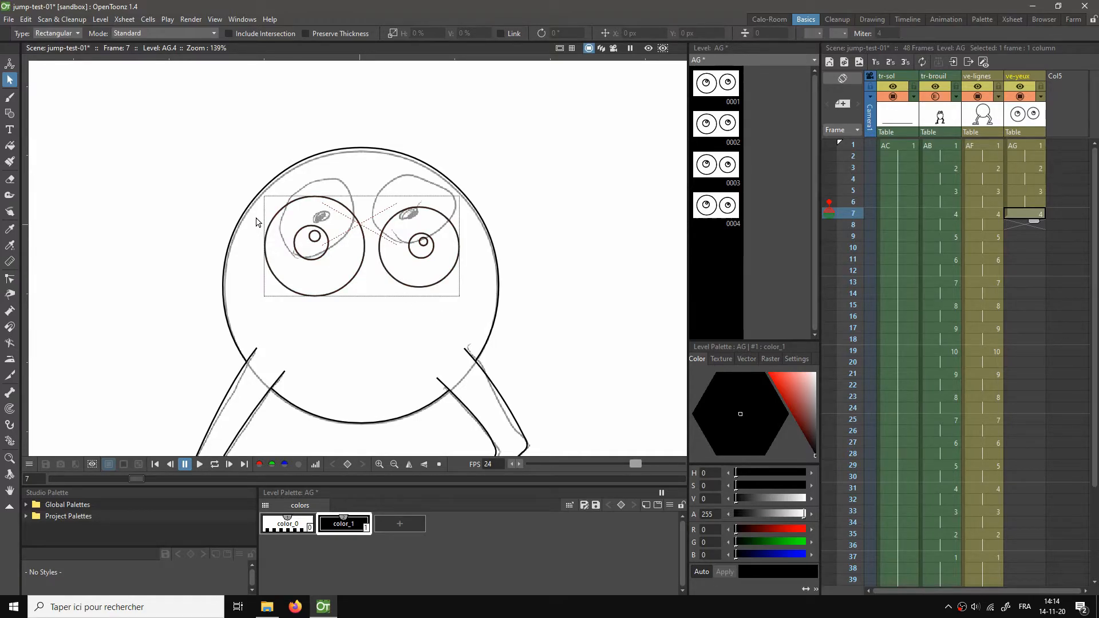
Step: Move both eyes slightly up onto the rough eyes on frame 7 and extend that drawing to frame 8
left_click_drag(244, 175, 532, 340)
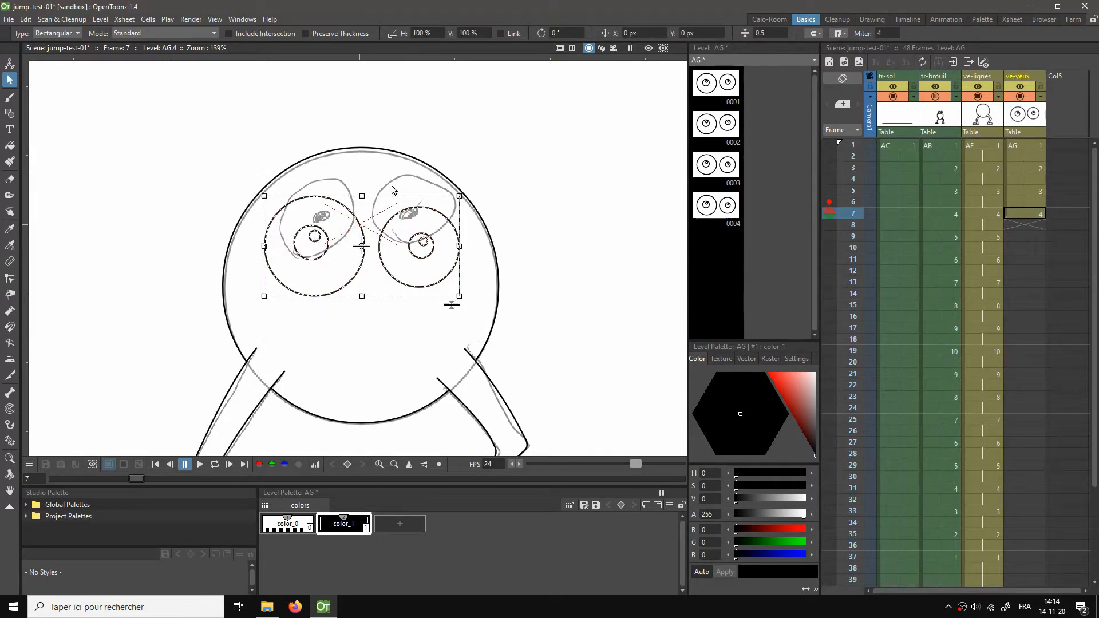
left_click_drag(432, 235, 436, 214)
left_click(543, 194)
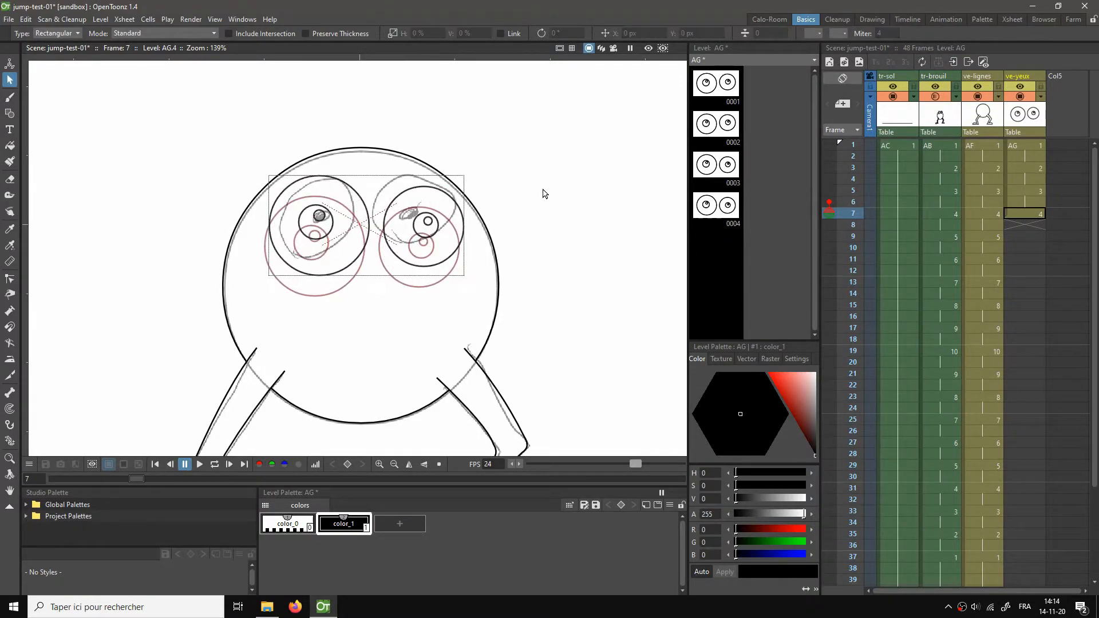
left_click(1037, 215)
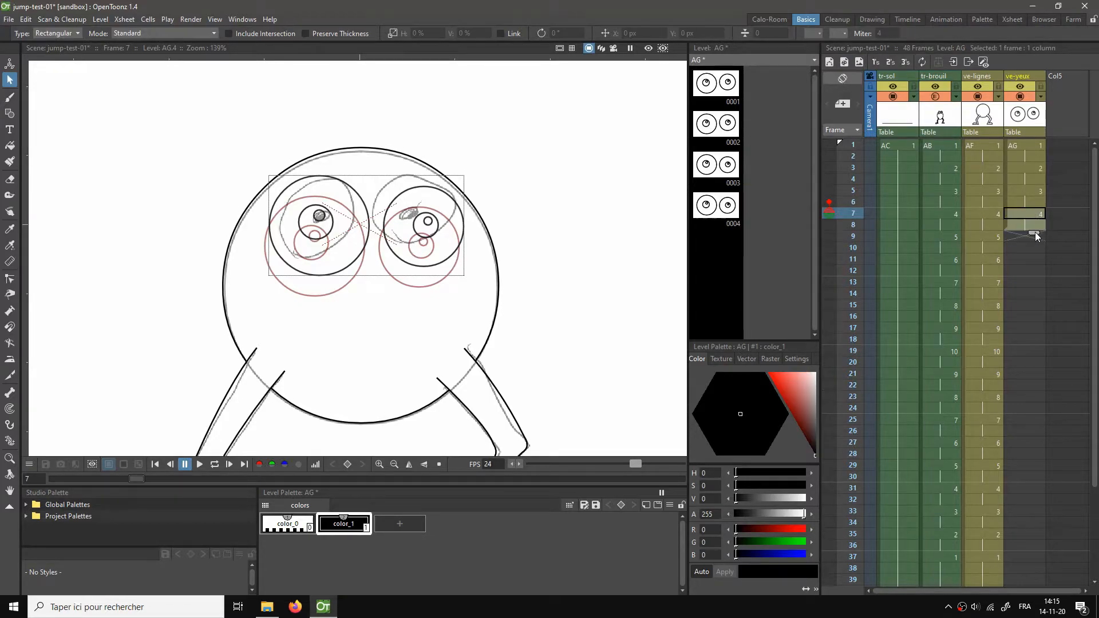
Step: Paste the eyes into a new drawing on frame 9 and move them up onto the rough eyes
left_click_drag(1035, 232, 1023, 239)
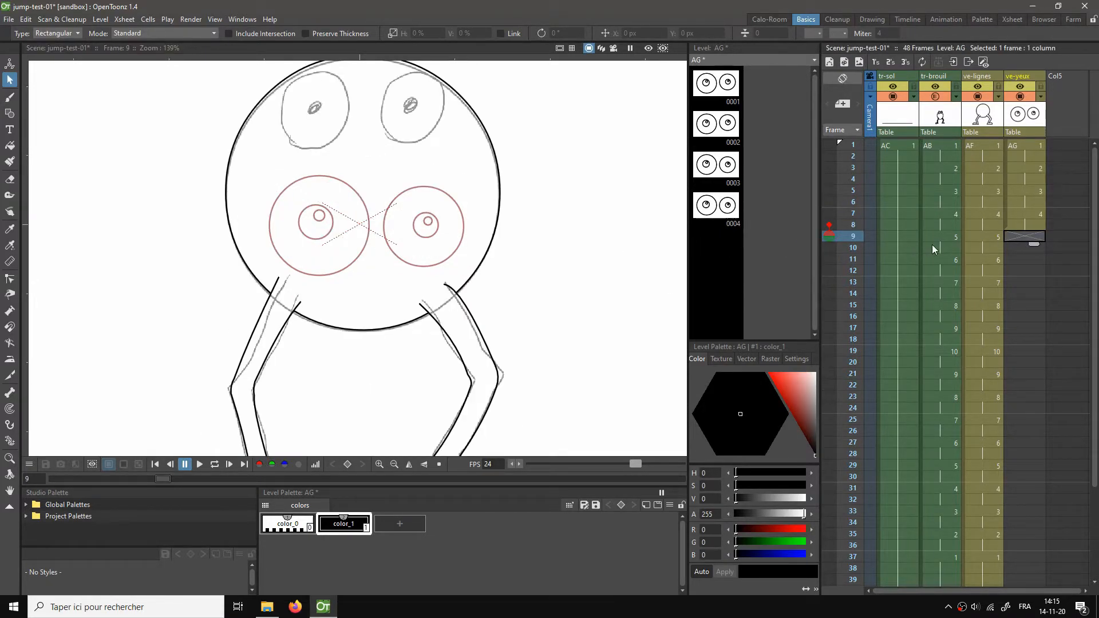
key("ctrl+v")
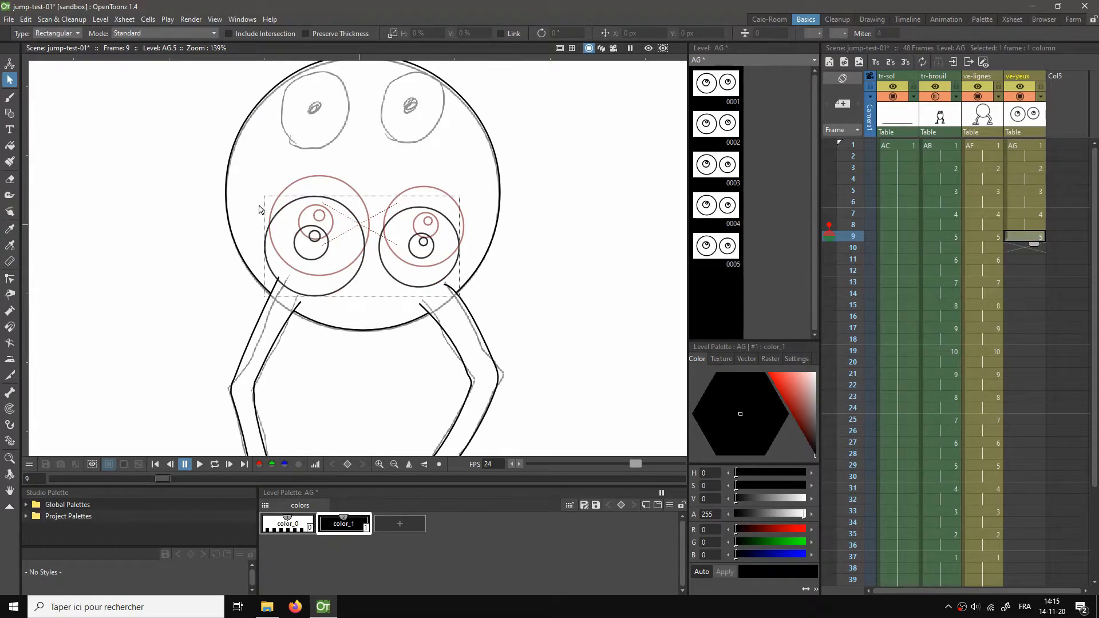
mouse_move(248, 168)
left_mouse_down()
mouse_move(258, 212)
mouse_move(505, 328)
left_mouse_up()
left_click_drag(567, 266, 563, 345)
left_click_drag(419, 286, 421, 148)
left_click(496, 165)
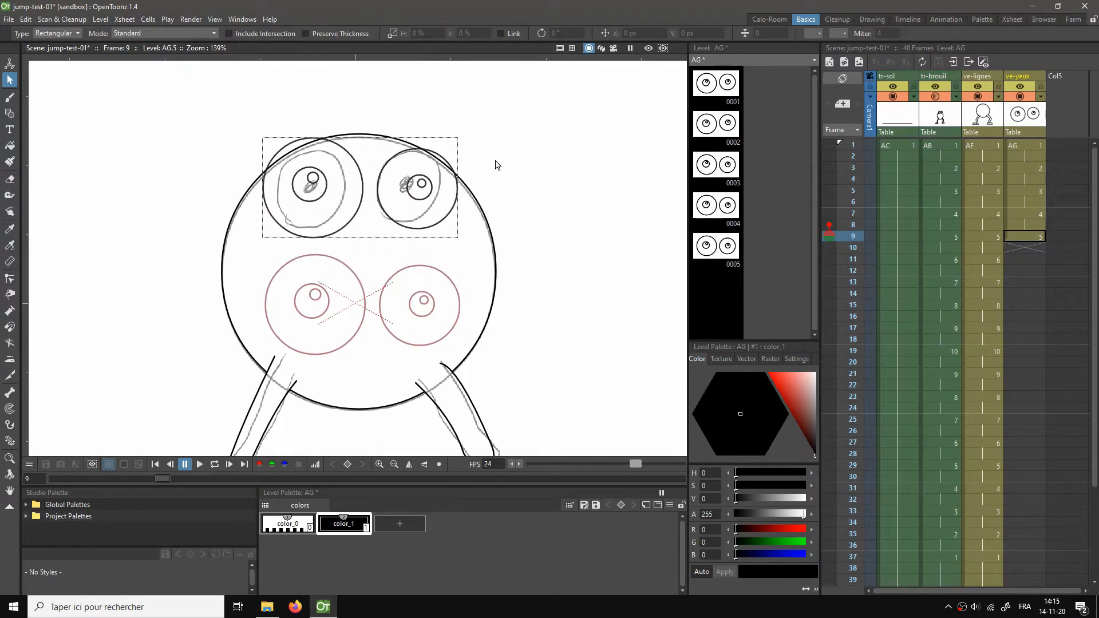
Step: Nudge the right-hand eye slightly up and the left-hand eye slightly left on frame 9, and extend that drawing to frame 10
mouse_move(374, 108)
left_mouse_down()
mouse_move(467, 249)
mouse_move(444, 214)
left_mouse_up()
left_click(330, 124)
mouse_move(240, 119)
left_mouse_down()
mouse_move(248, 179)
mouse_move(372, 253)
left_mouse_up()
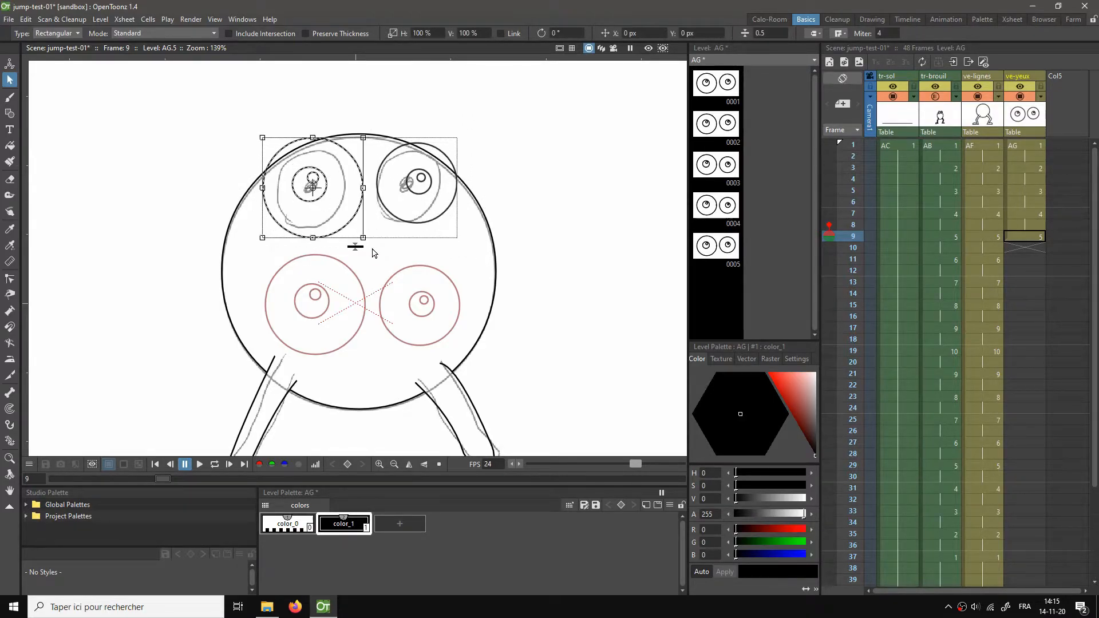
left_click_drag(355, 205, 350, 205)
left_click(640, 182)
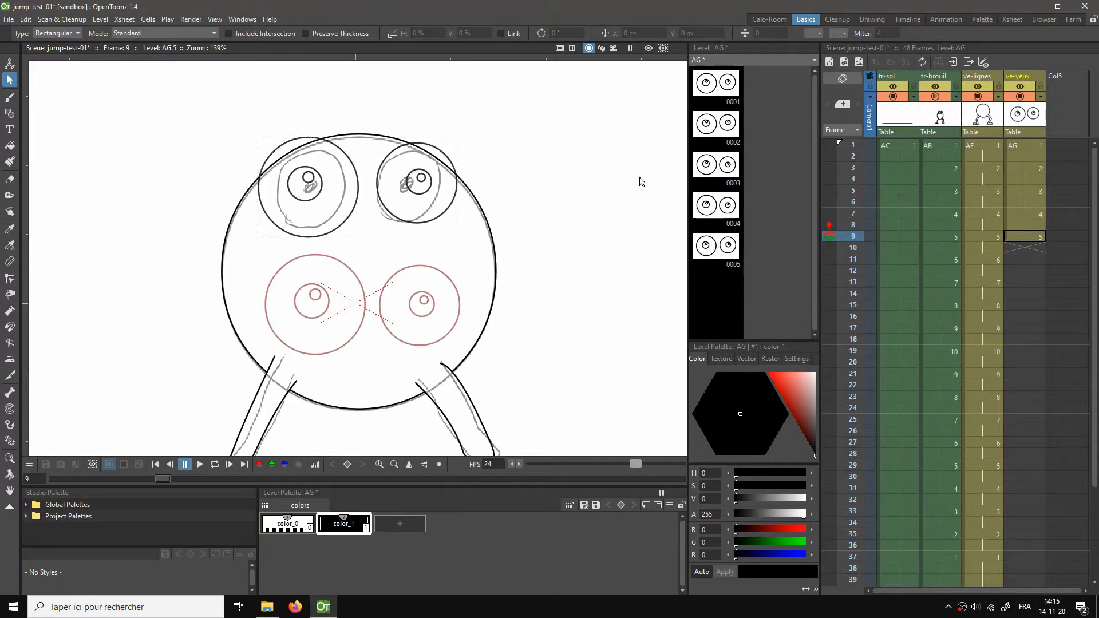
left_click(1032, 238)
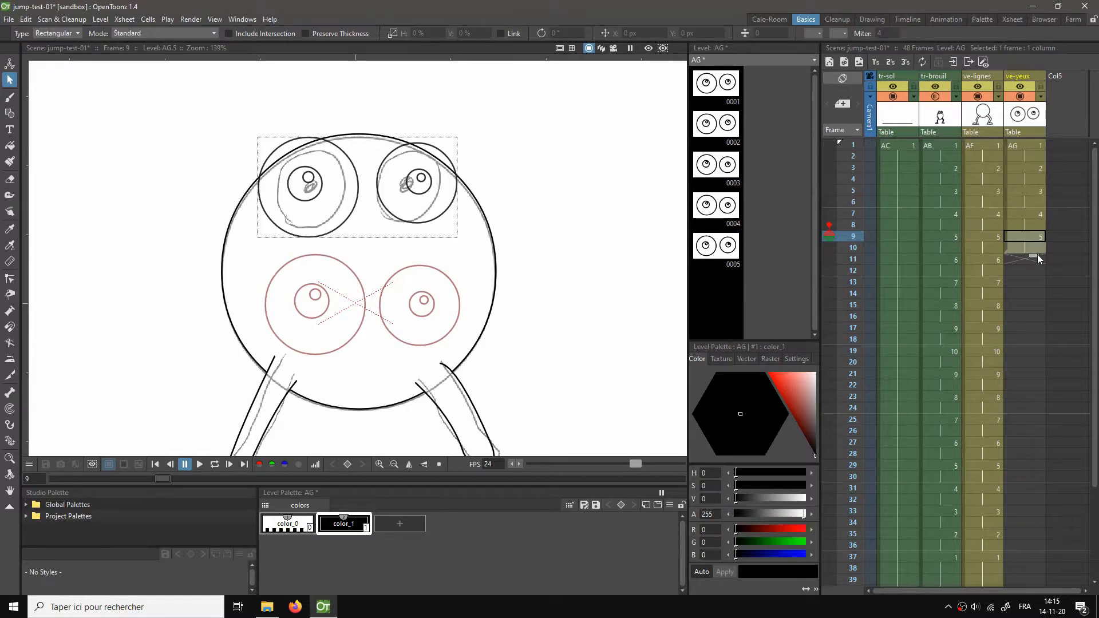
Step: Paste the eyes into a new drawing on frame 11 and move them about 272 px up and 10 px right onto the rough eyes
left_click(1020, 260)
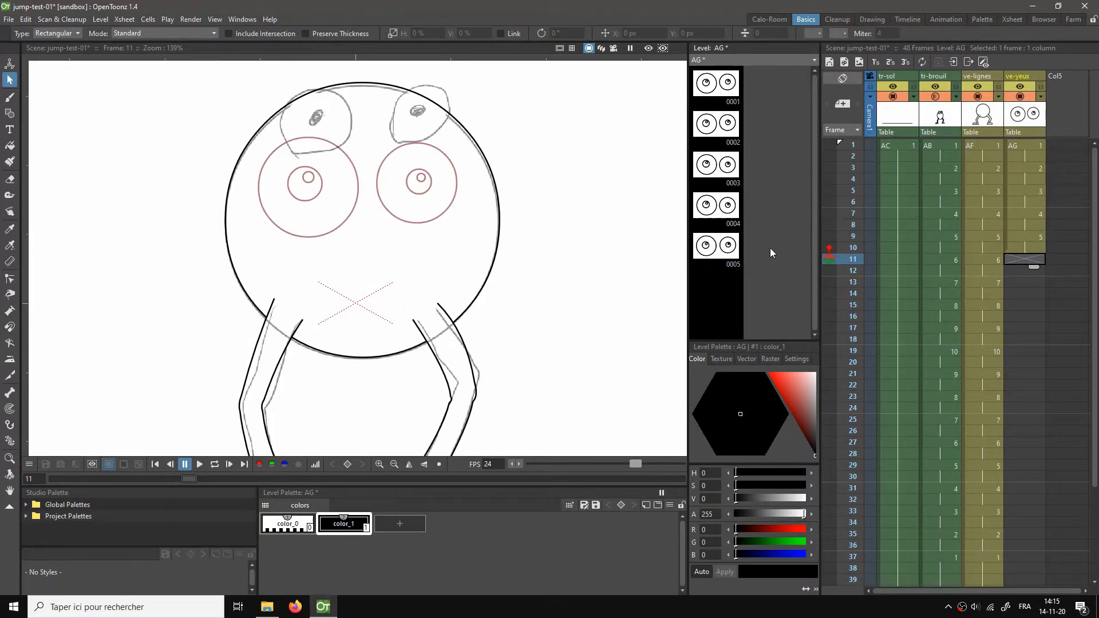
key("ctrl+v")
left_click_drag(473, 179, 482, 234)
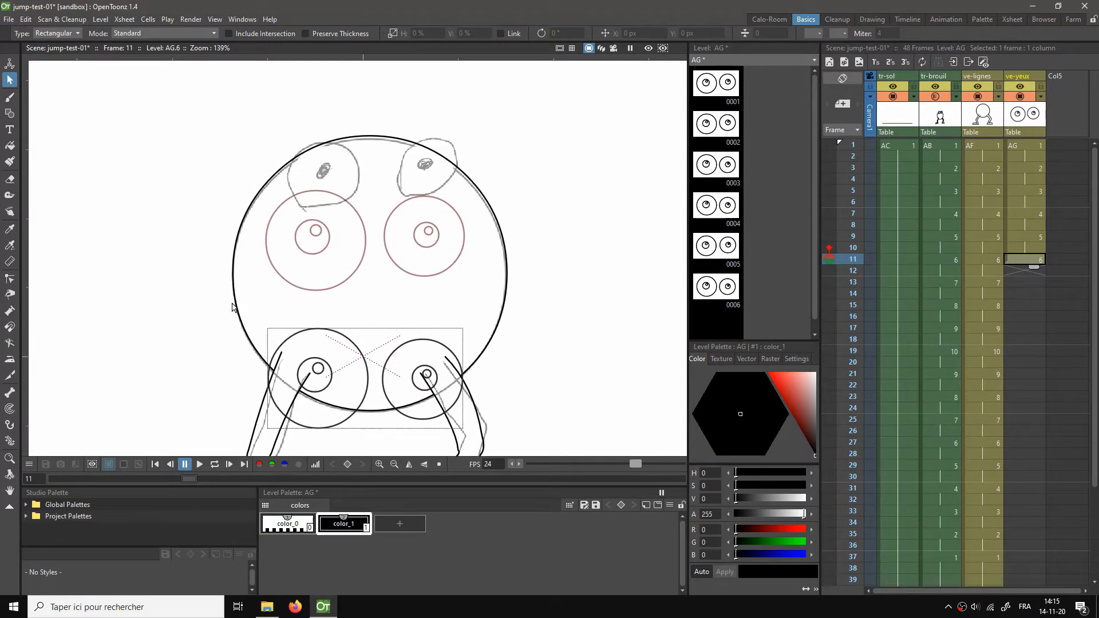
left_click_drag(235, 308, 461, 454)
mouse_move(443, 331)
left_mouse_down()
mouse_move(442, 84)
mouse_move(447, 127)
left_mouse_up()
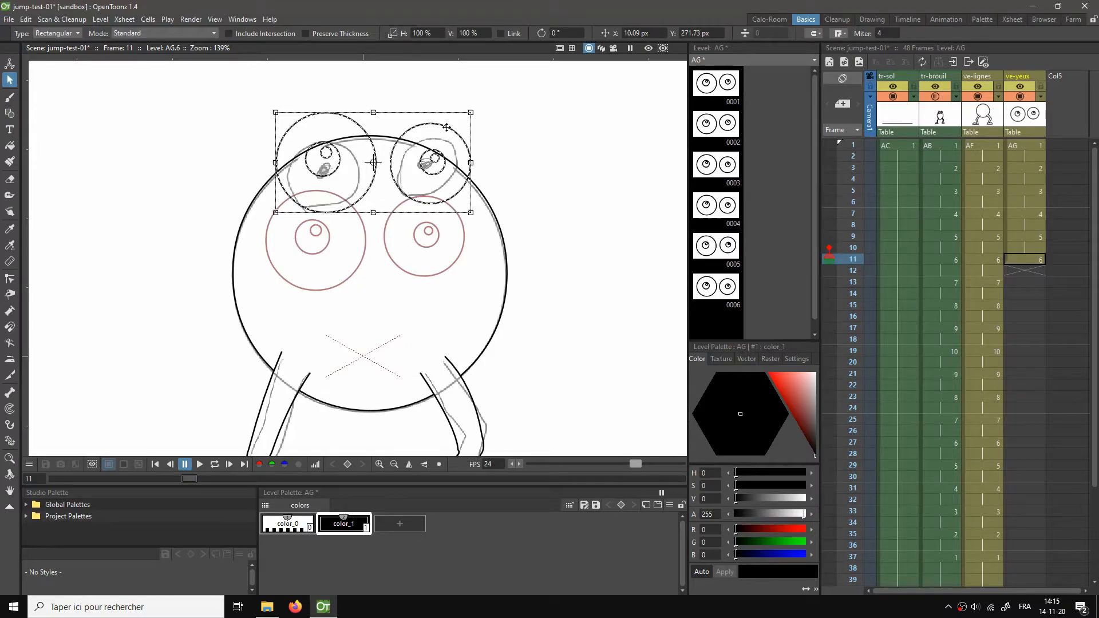
left_click(585, 161)
Step: Play back the whole scene in a loop and review the eye animation with the rough tr-brouil column hidden
scroll(575, 255, "down", 1)
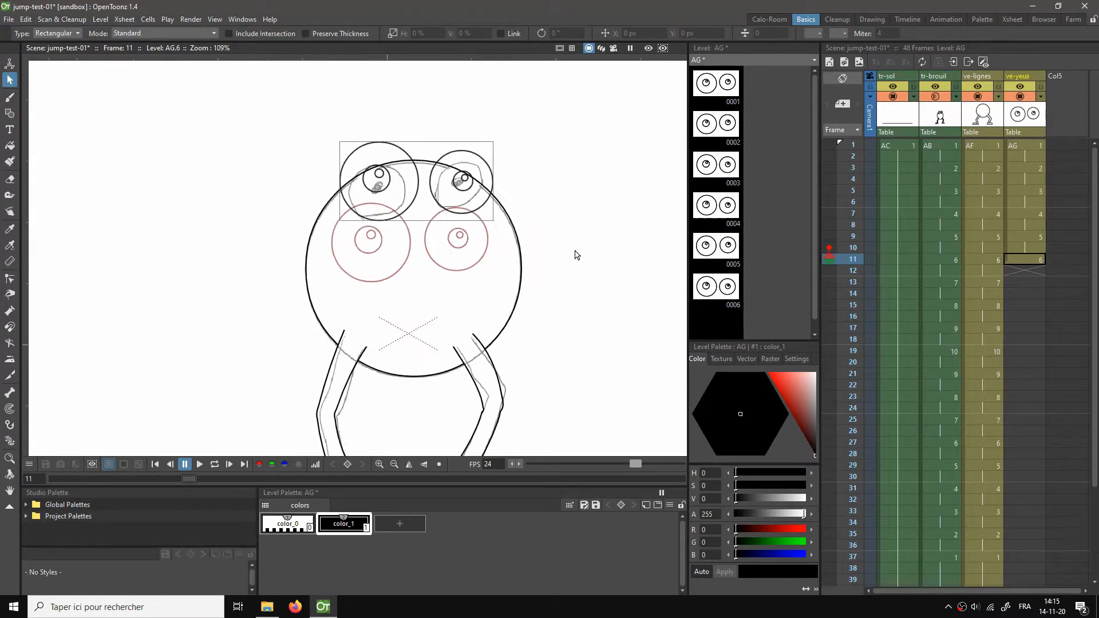
scroll(576, 255, "down", 3)
right_click(504, 211)
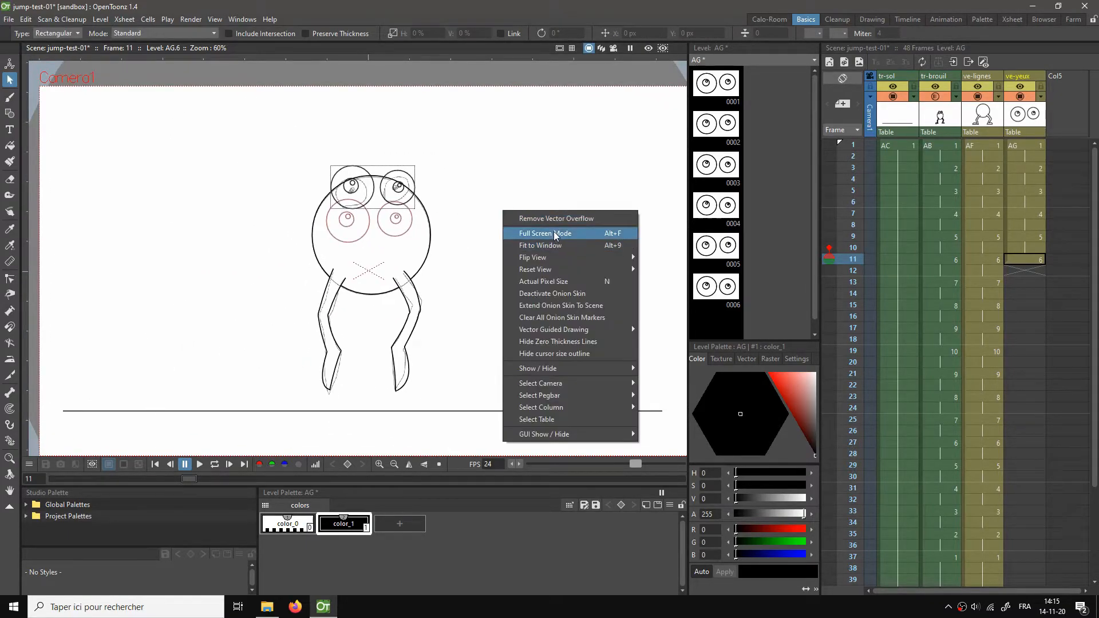
left_click(553, 246)
key("l")
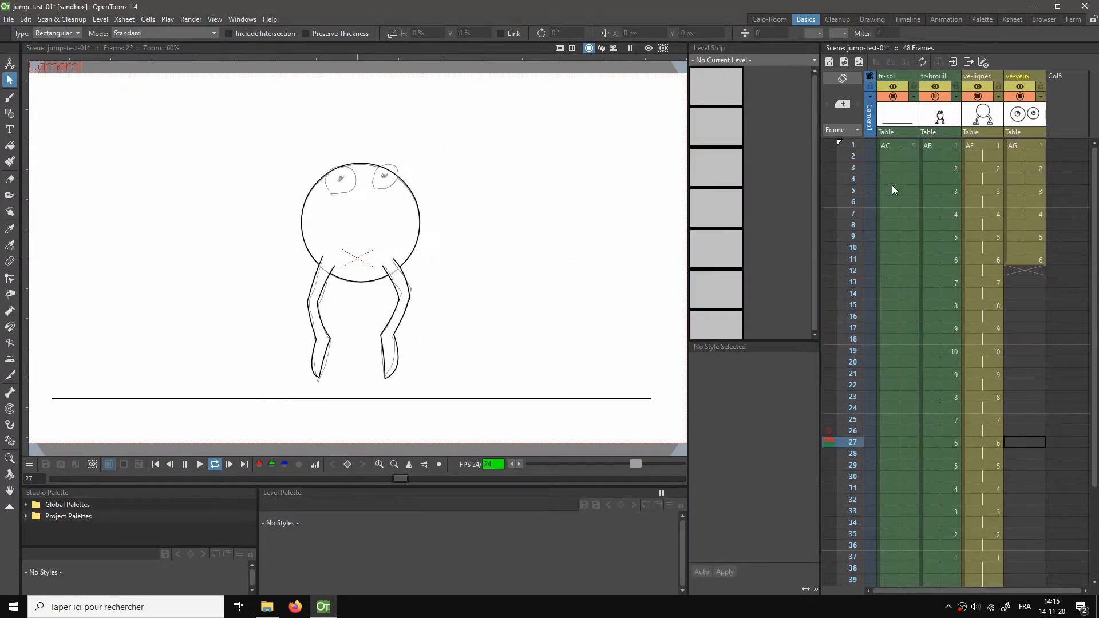
left_click(934, 76)
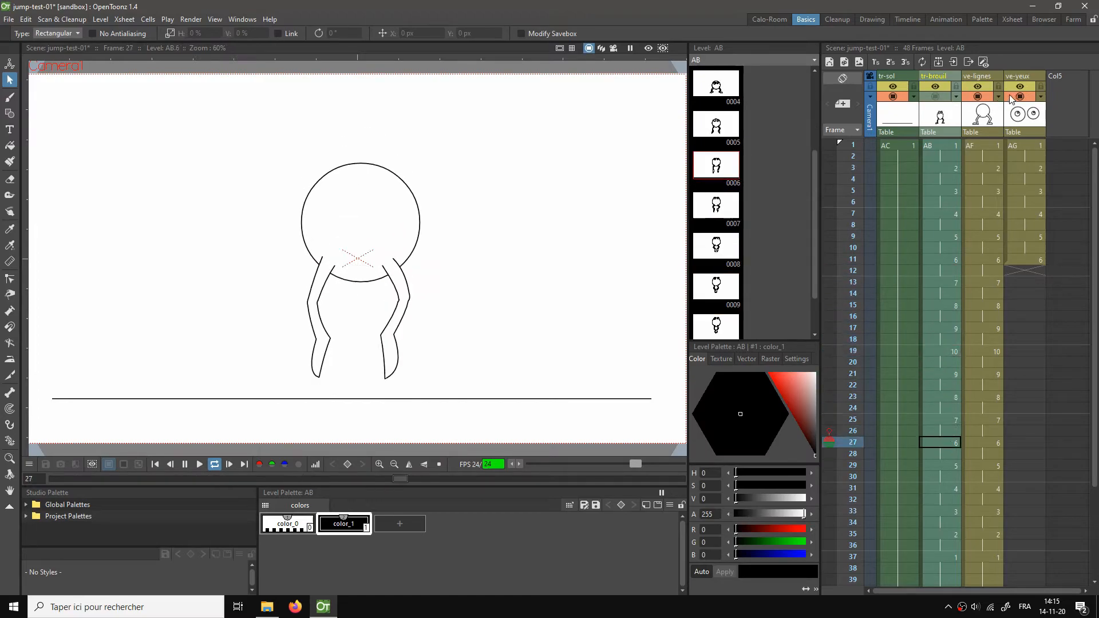
left_click(1026, 155)
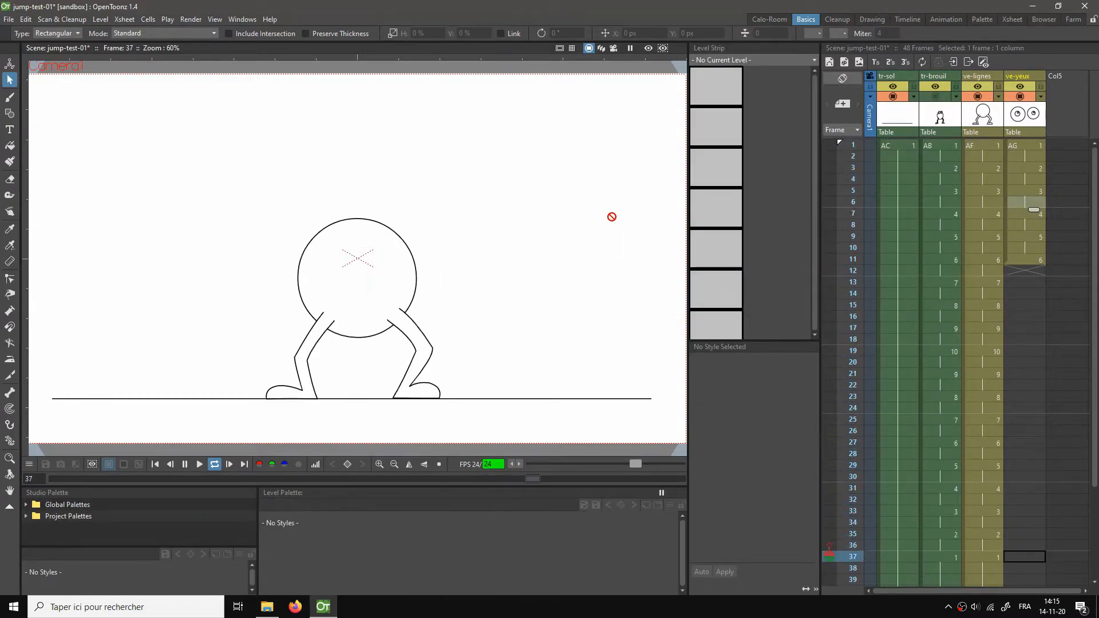
key("l")
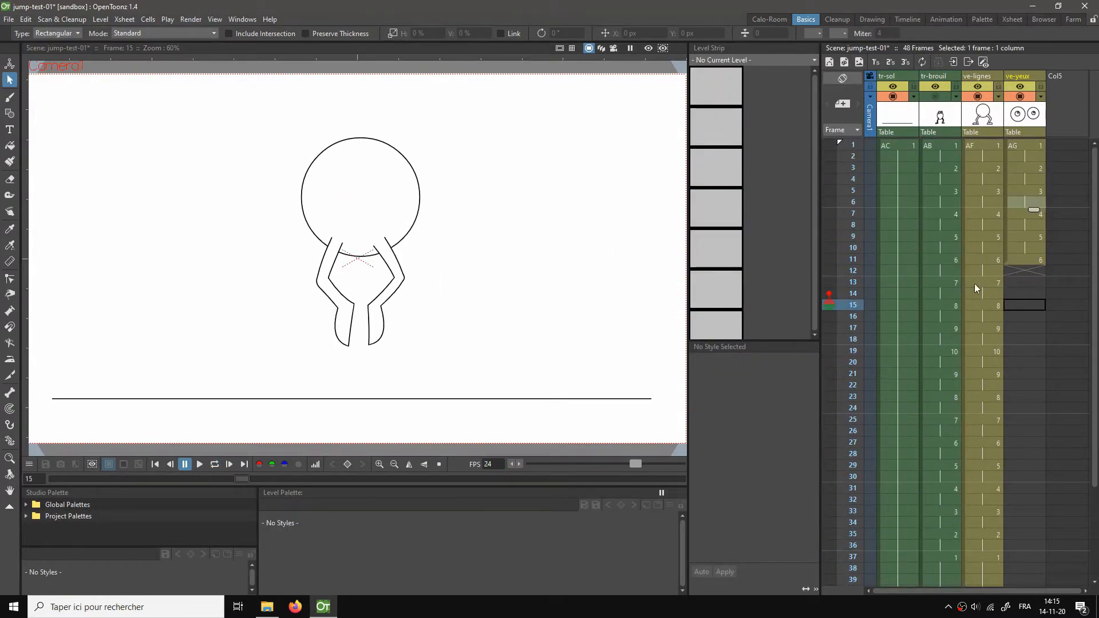
Step: Extend the frame 11 eye drawing to frame 12 and paste a copy of its eyes into a new drawing on frame 13
left_click(1034, 261)
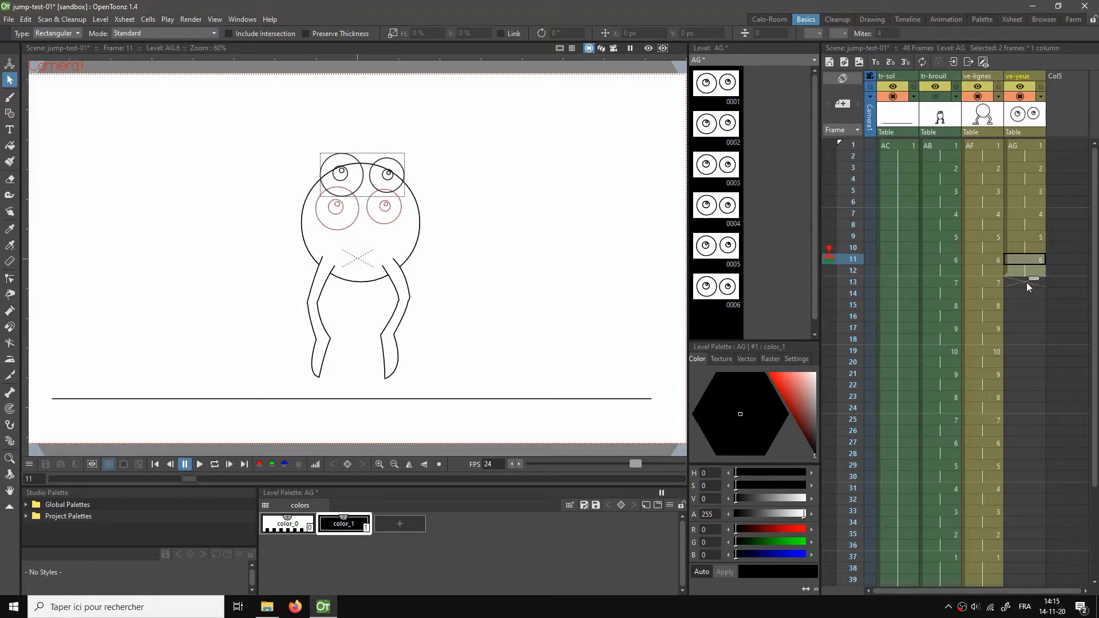
left_click(1025, 283)
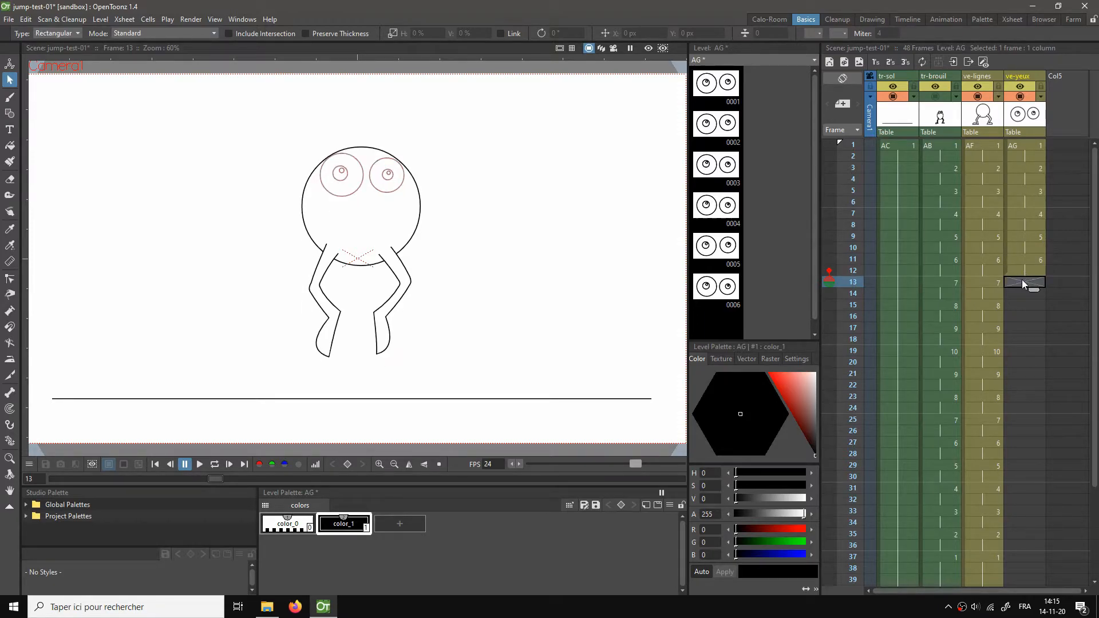
left_click(1025, 260)
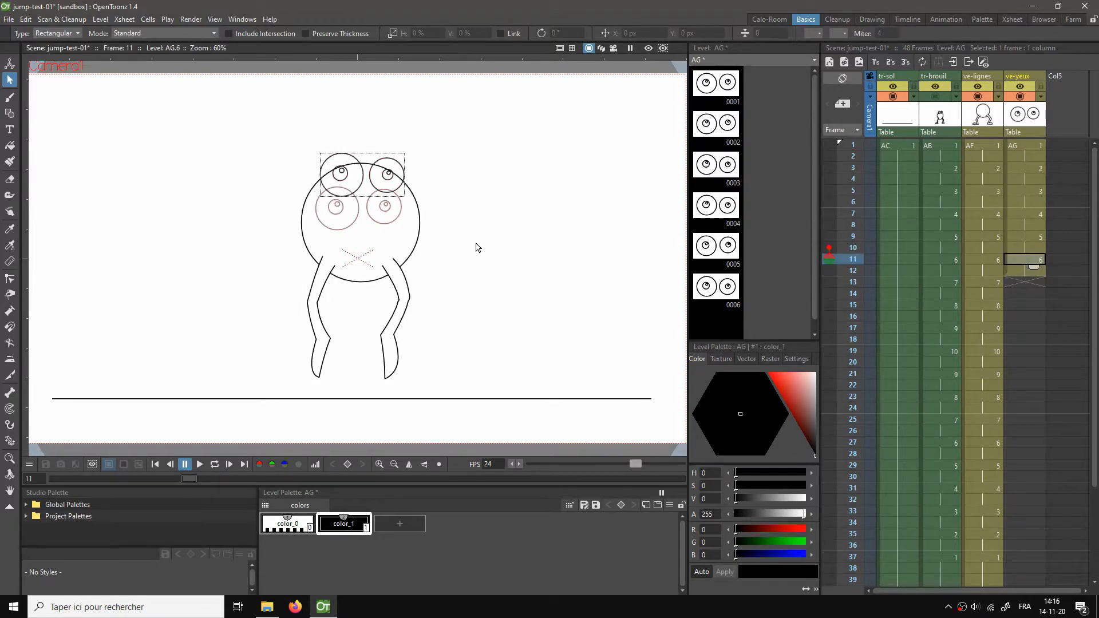
left_click_drag(302, 133, 431, 222)
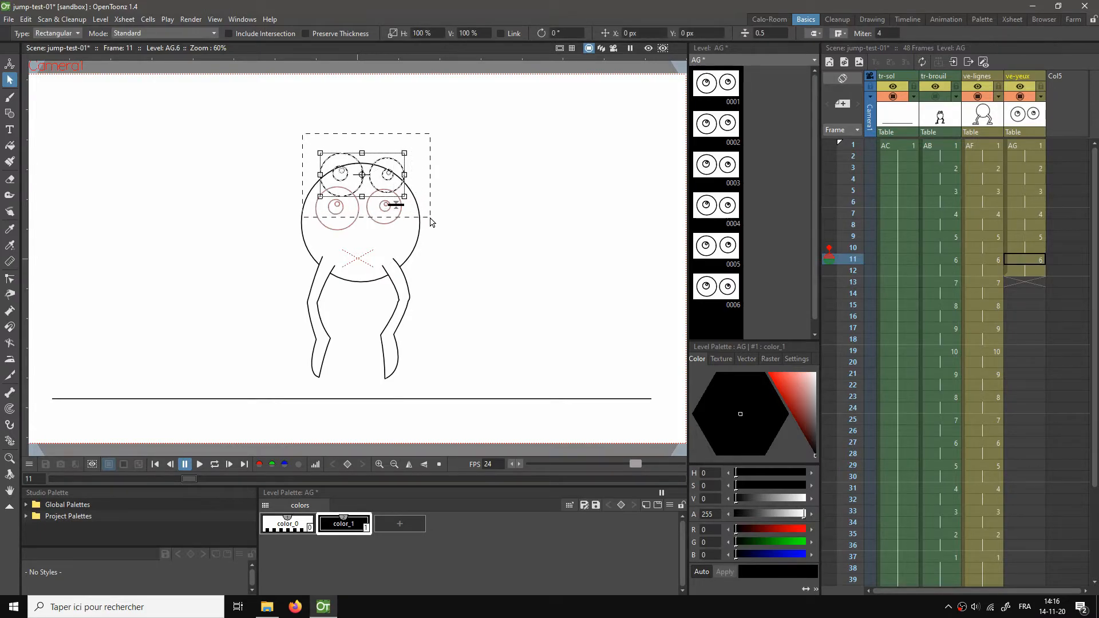
left_click(1041, 284)
key("ctrl+v")
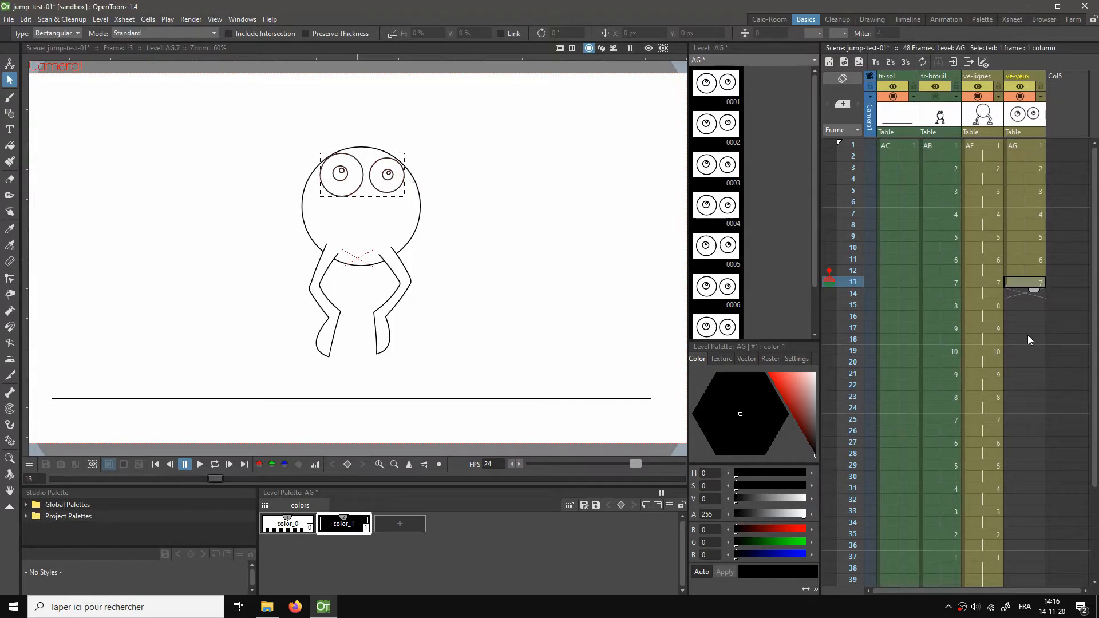
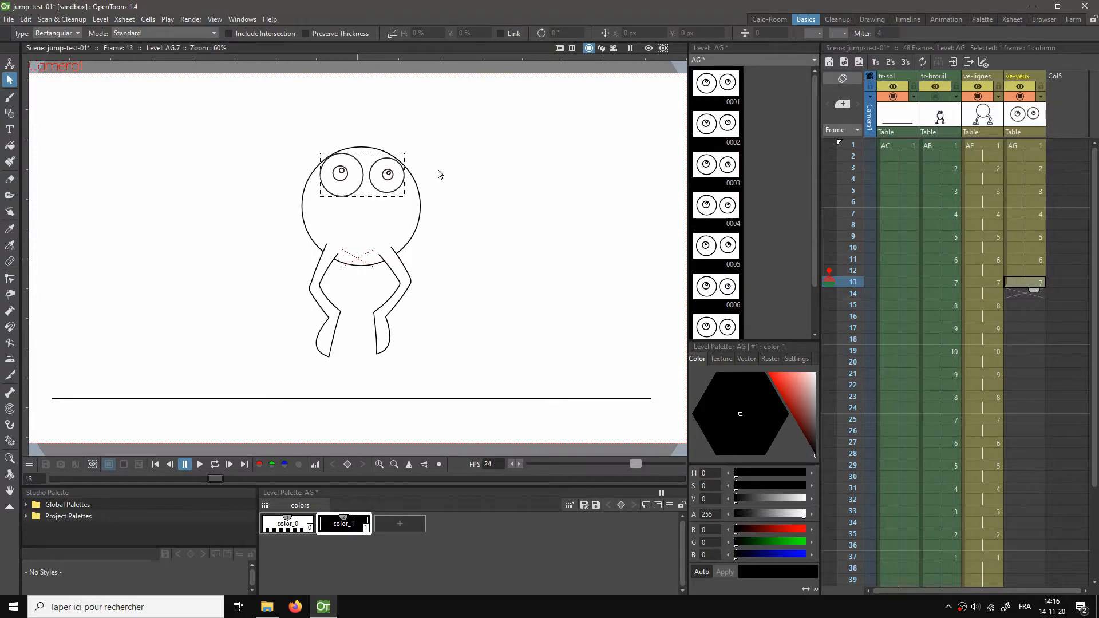
Step: Show the rough tr-brouil column again and move both eyes on frame 13 up onto the rough eyes
left_click(1021, 258)
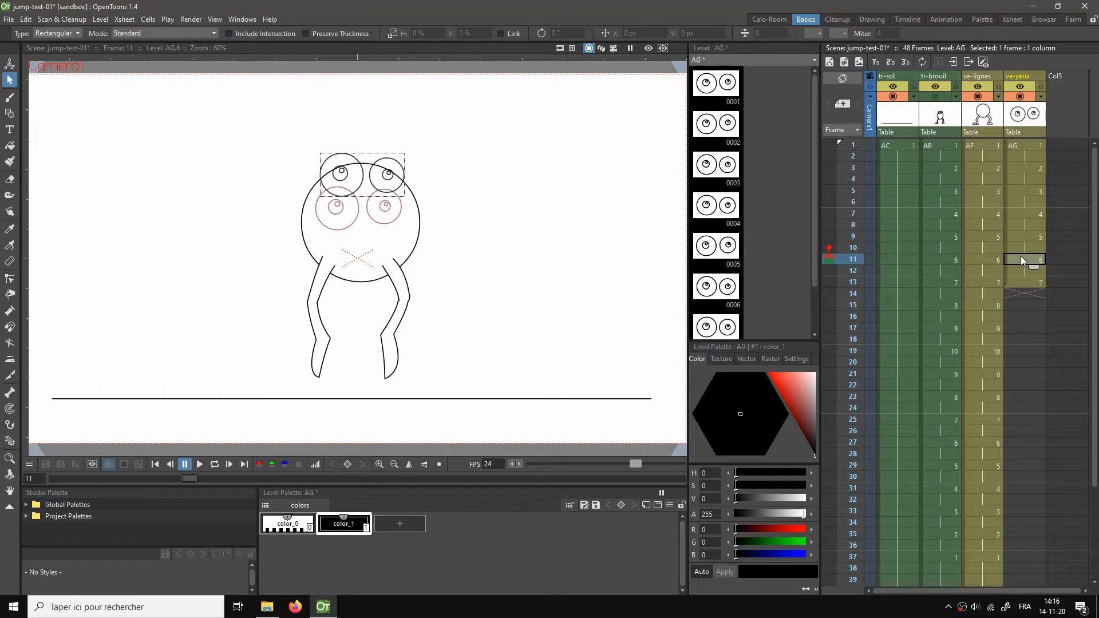
left_click(933, 97)
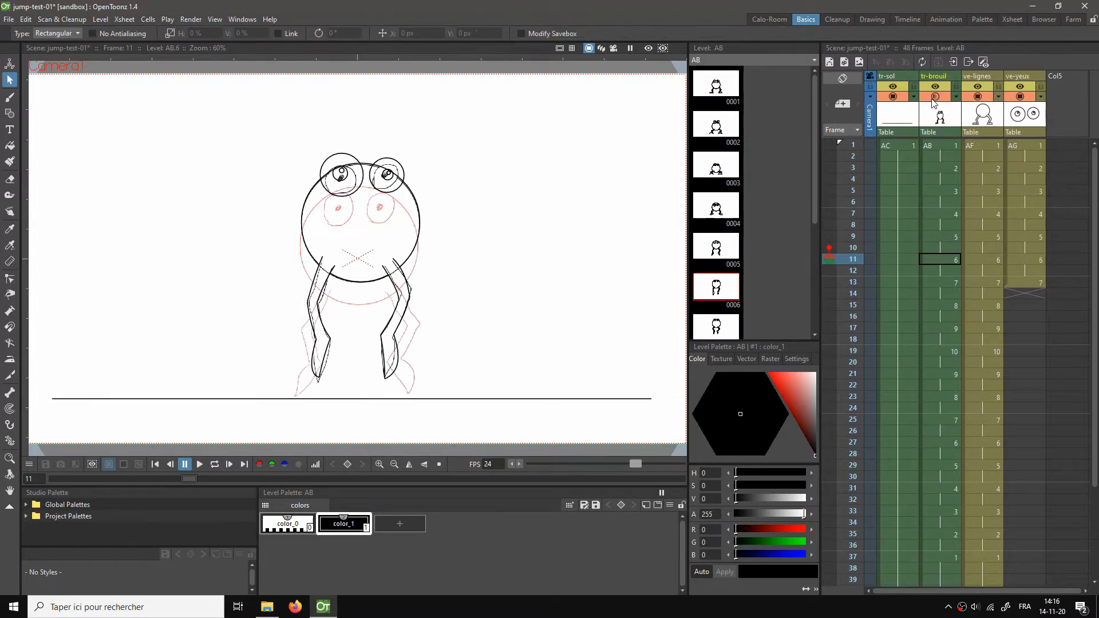
left_click(1029, 261)
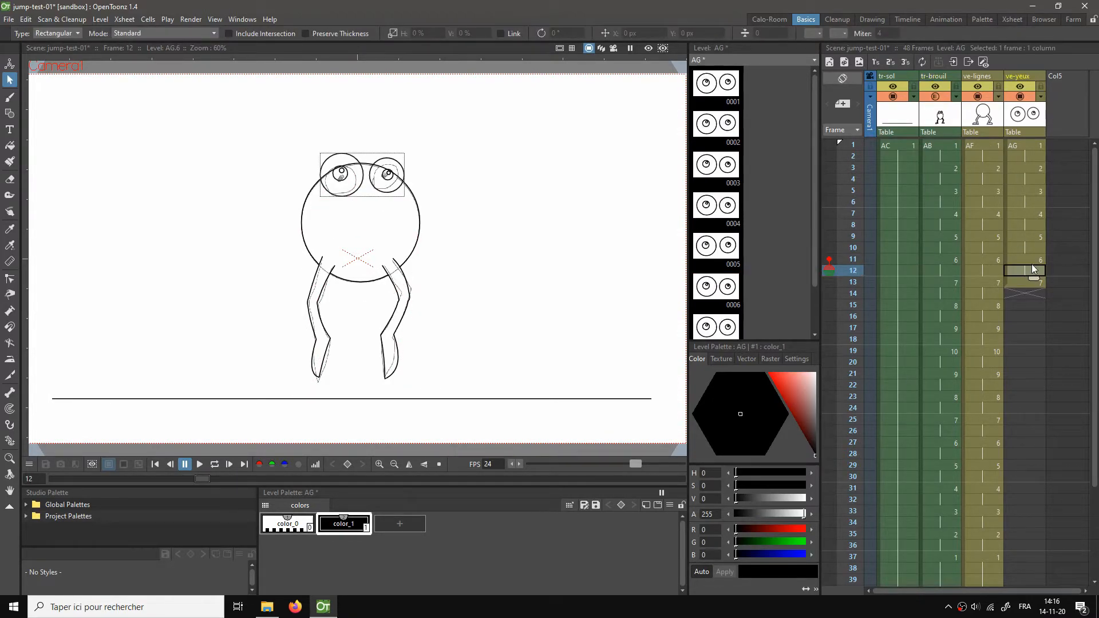
left_click(1026, 283)
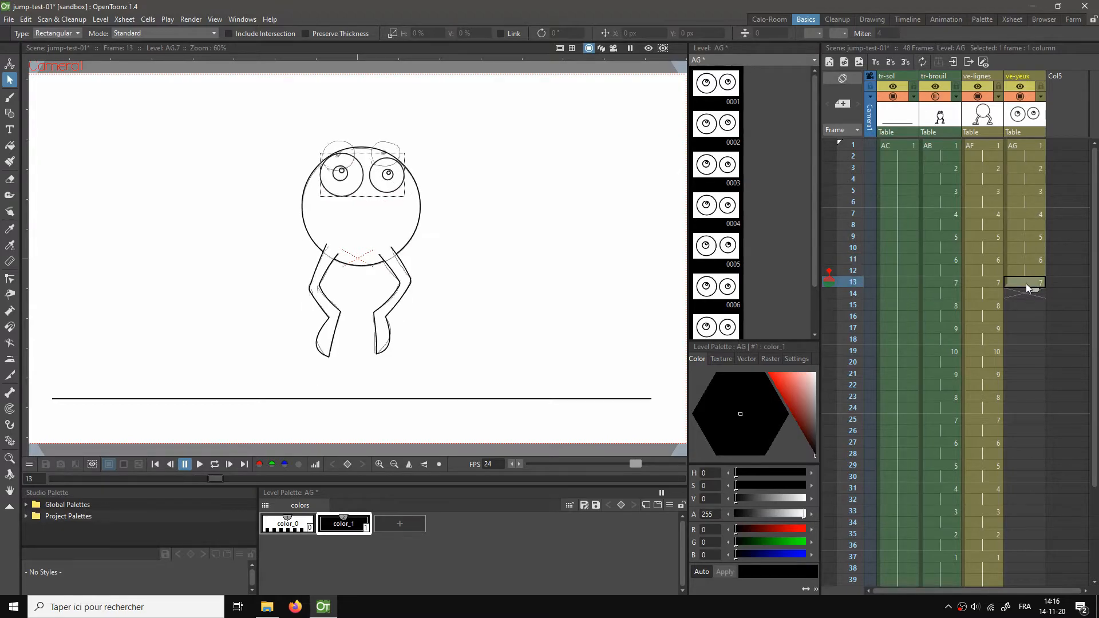
left_click_drag(301, 140, 449, 229)
left_click_drag(384, 187, 384, 170)
left_click(469, 185)
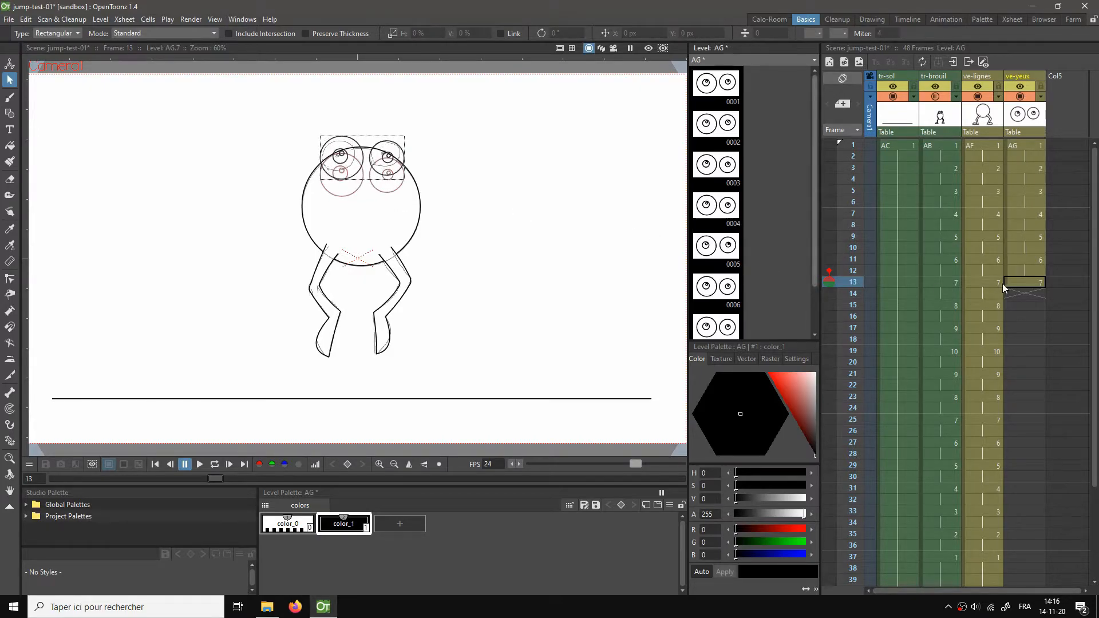
left_click(1027, 284)
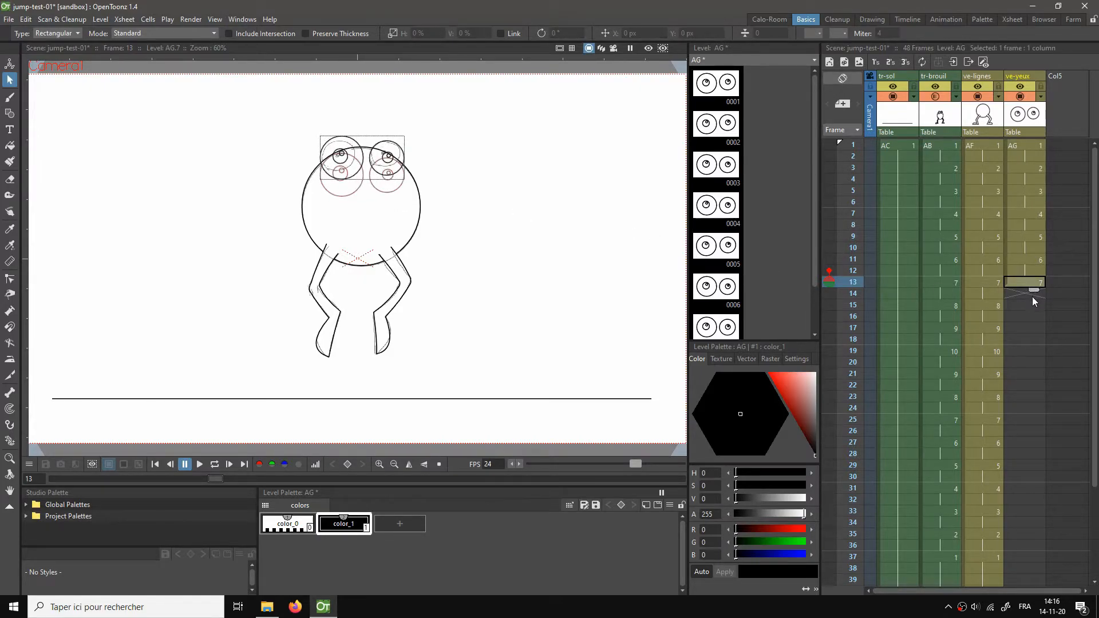
Step: Extend the frame 13 eye drawing to frame 14 and paste the copied eyes into a new drawing on frame 15
left_click(1021, 305)
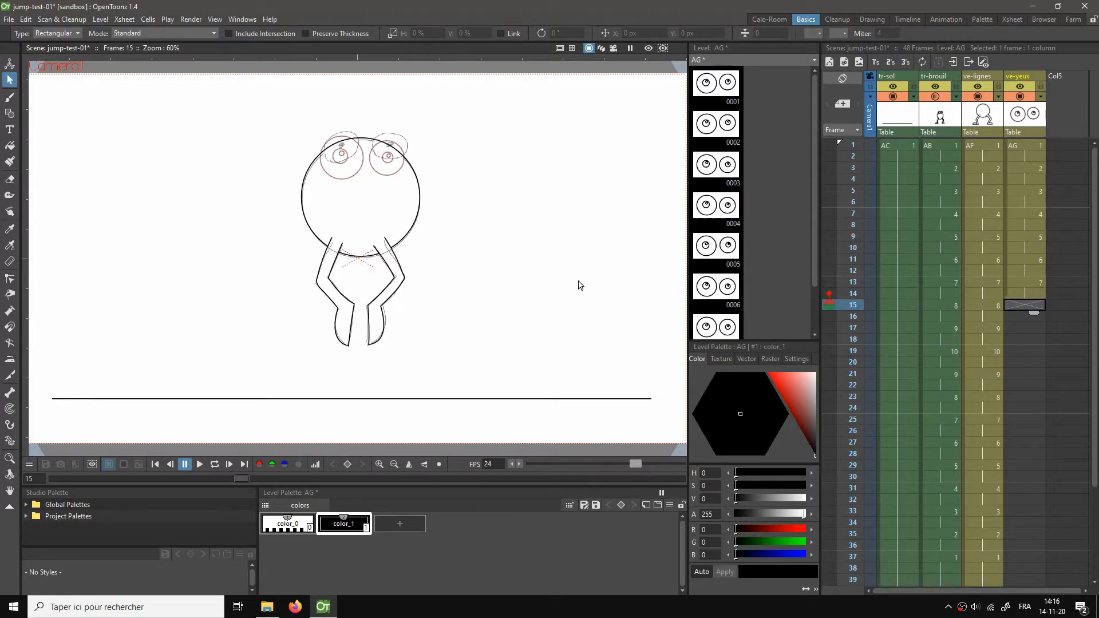
key("ctrl+v")
scroll(503, 239, "up", 1)
scroll(535, 282, "up", 2)
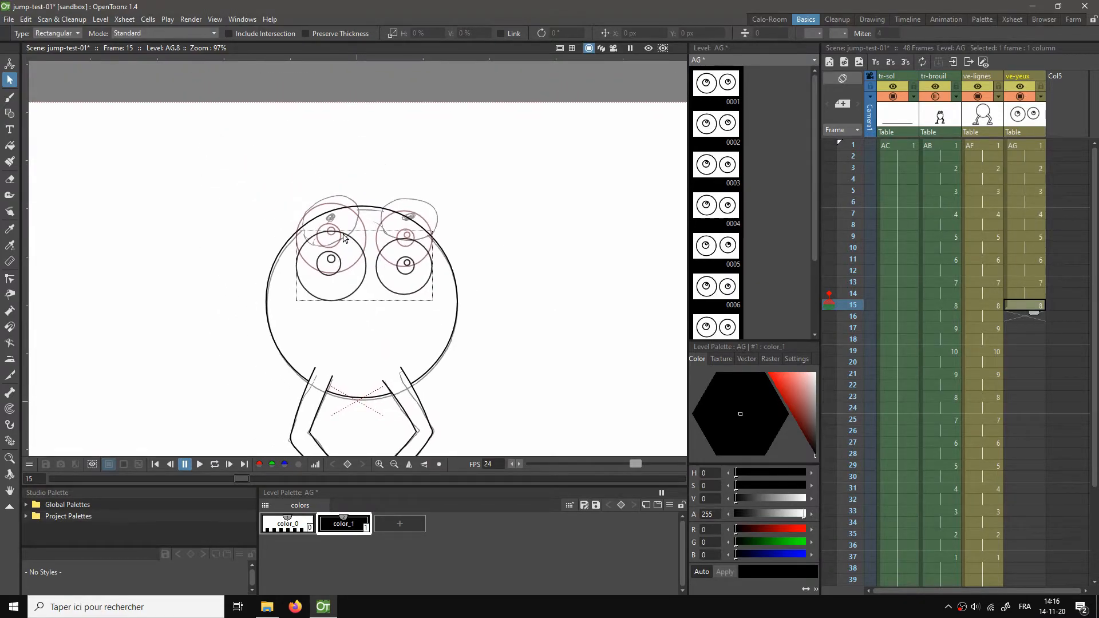
Step: Flatten both pasted eyes on frame 15 slightly in height from below and above
left_click(344, 237)
left_click(399, 246, "shift")
left_click_drag(364, 301, 365, 290)
left_click_drag(364, 230, 364, 233)
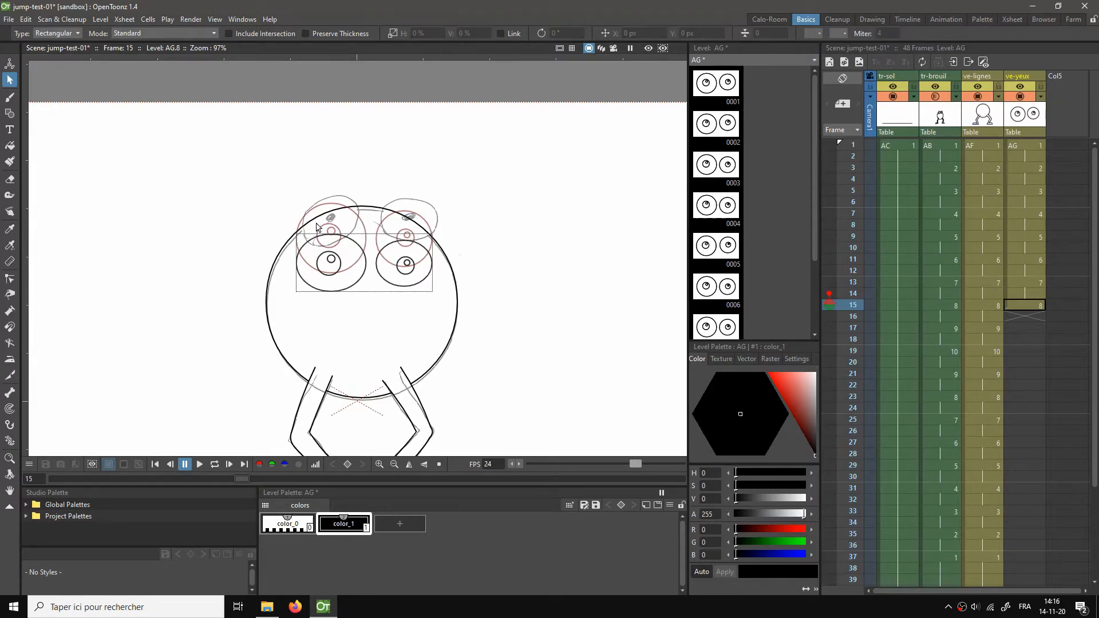
Step: Move both flattened eyes on frame 15 up onto the rough eyes and extend the drawing to frame 16
left_click_drag(268, 199, 480, 326)
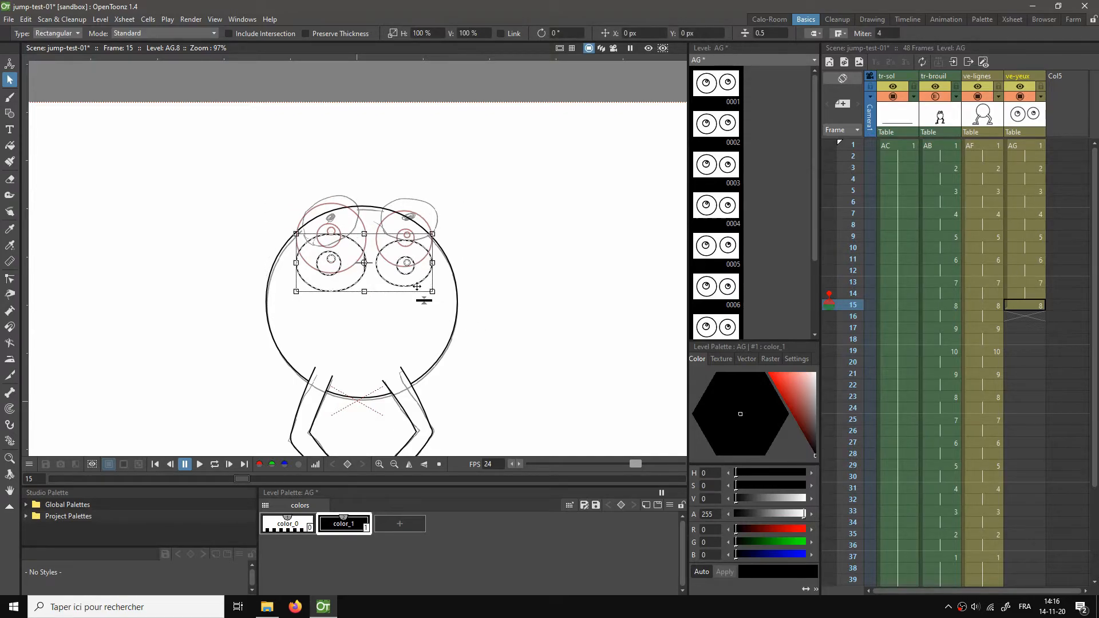
left_click_drag(409, 284, 412, 244)
left_click(507, 247)
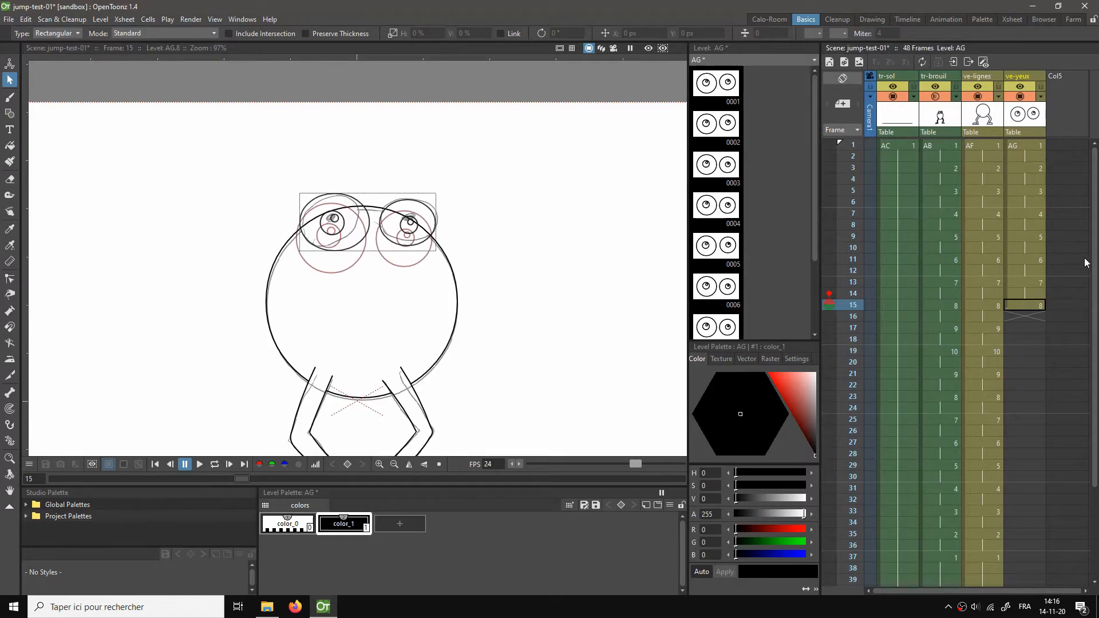
left_click(1029, 308)
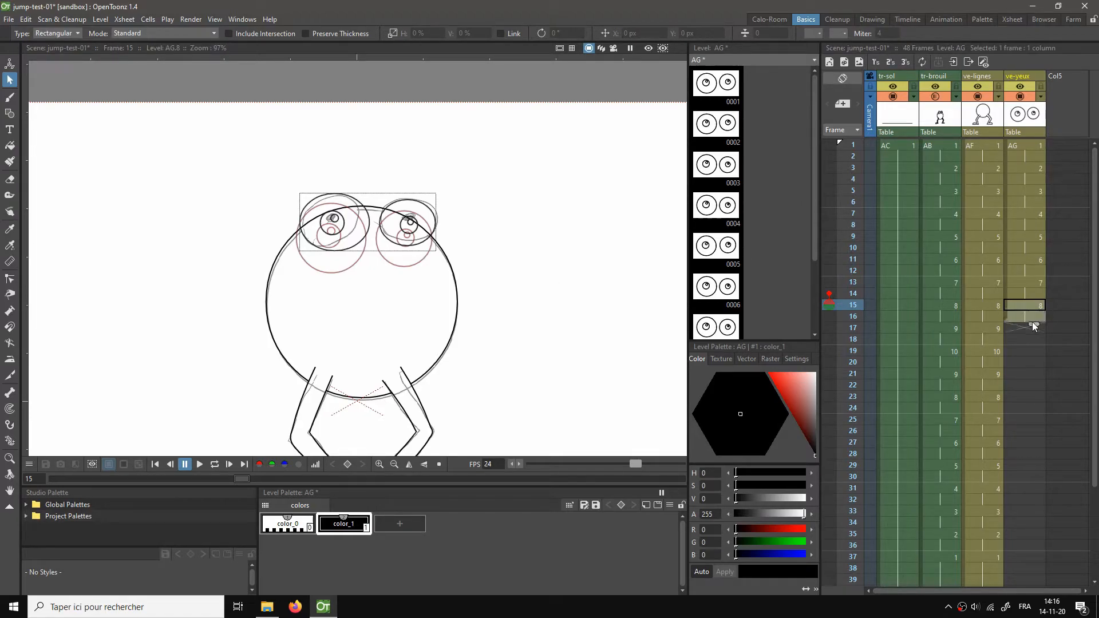
left_click(1028, 328)
key("ctrl+v")
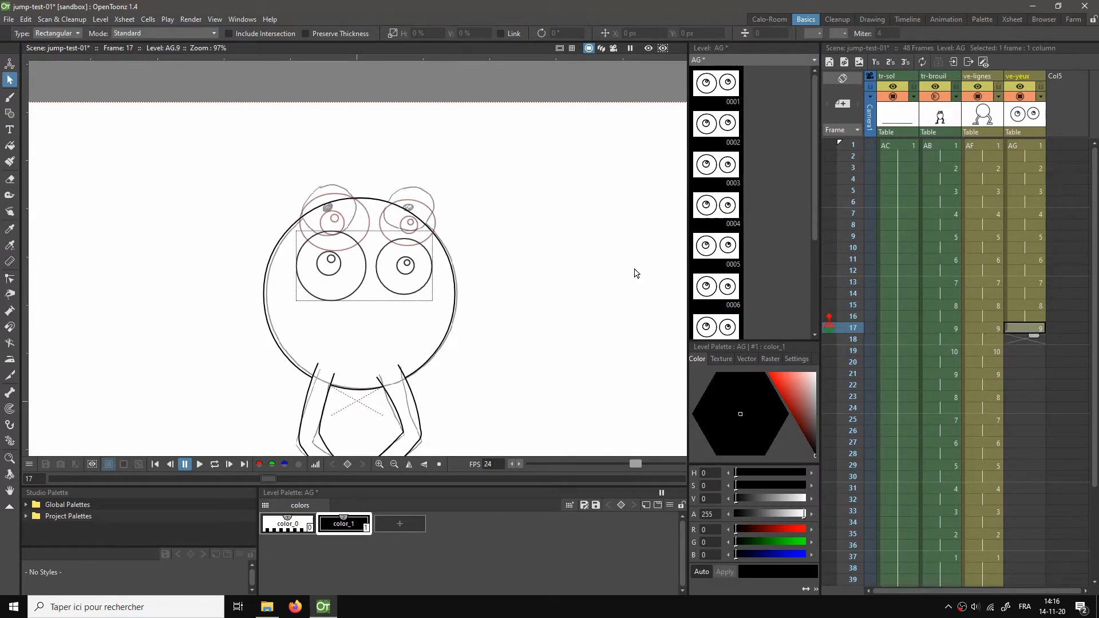
key("ctrl+z")
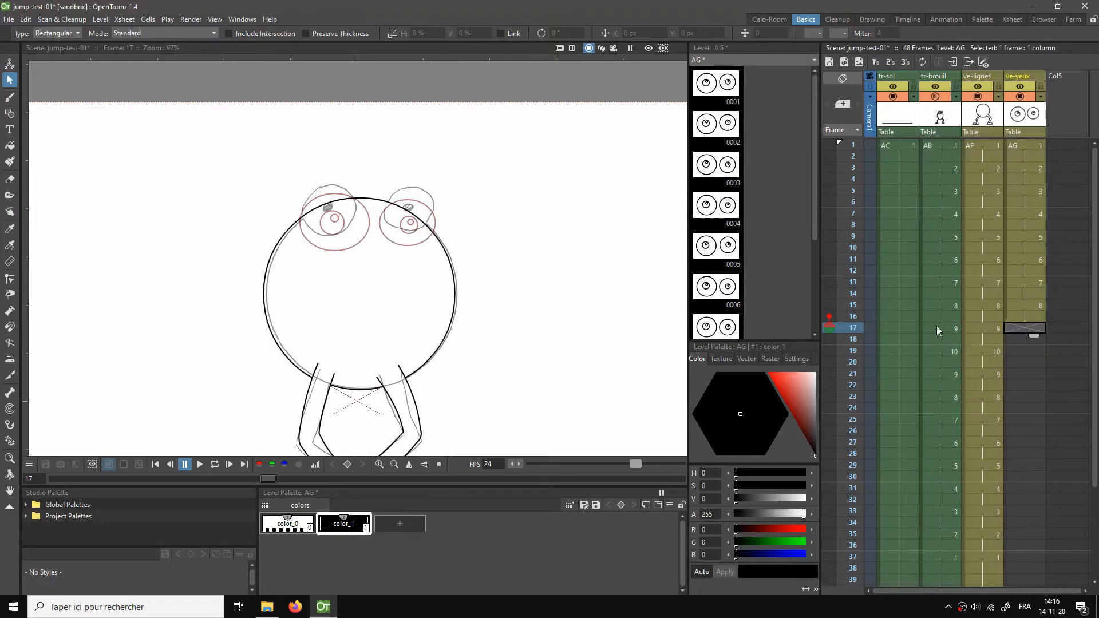
Step: Copy the flattened eyes from frame 15 and paste them into a new drawing on frame 17
left_click(1024, 309)
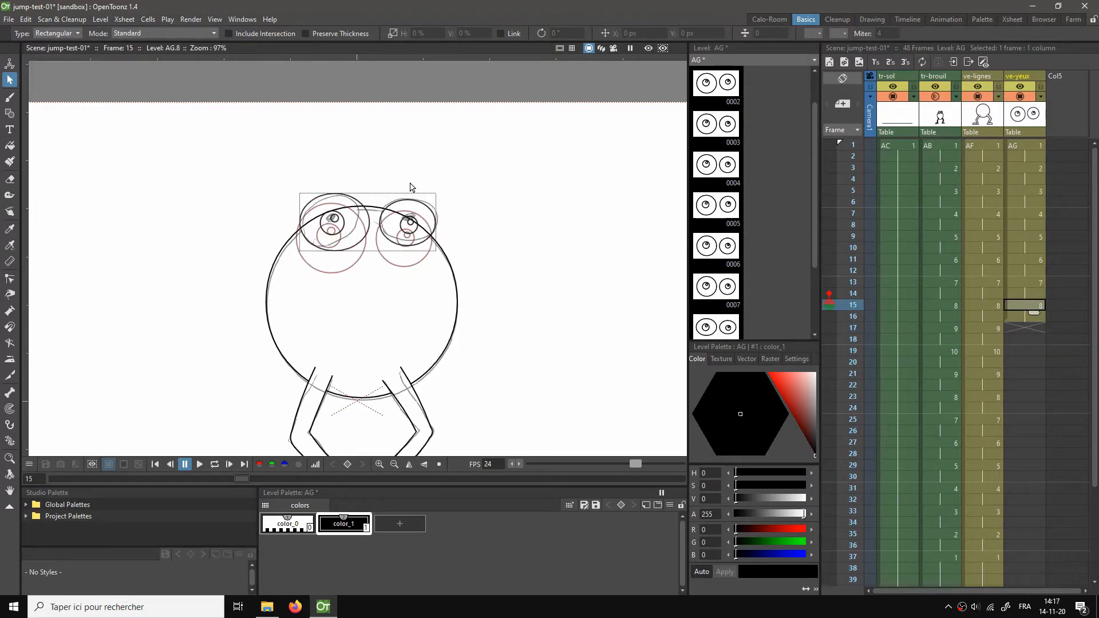
mouse_move(281, 159)
left_mouse_down()
mouse_move(393, 277)
mouse_move(473, 286)
left_mouse_up()
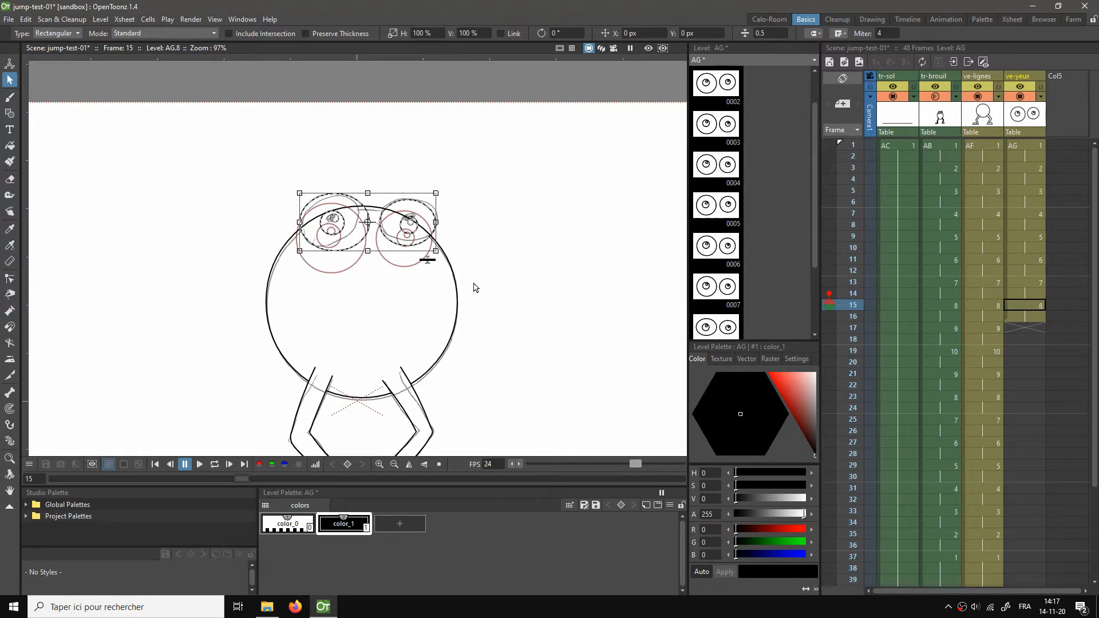
left_click(1015, 331)
key("ctrl+v")
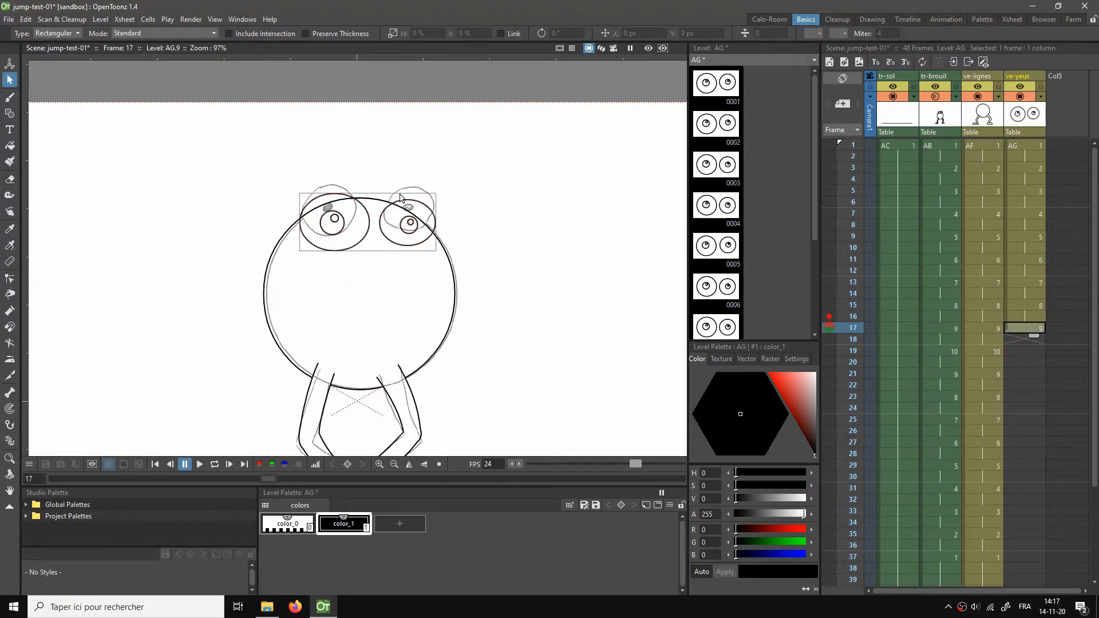
Step: Move both eyes on frame 17 up onto the rough eyes and extend the drawing to frame 18
left_click_drag(263, 143, 493, 315)
left_click_drag(421, 204, 422, 190)
left_click_drag(421, 190, 421, 190)
left_click(531, 199)
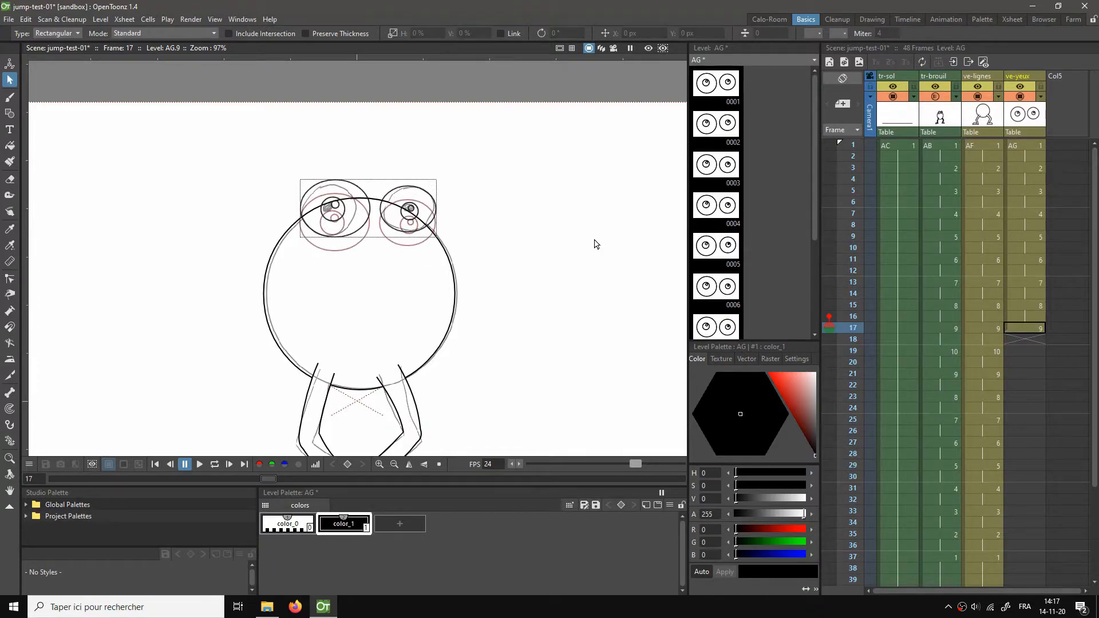
left_click(1025, 325)
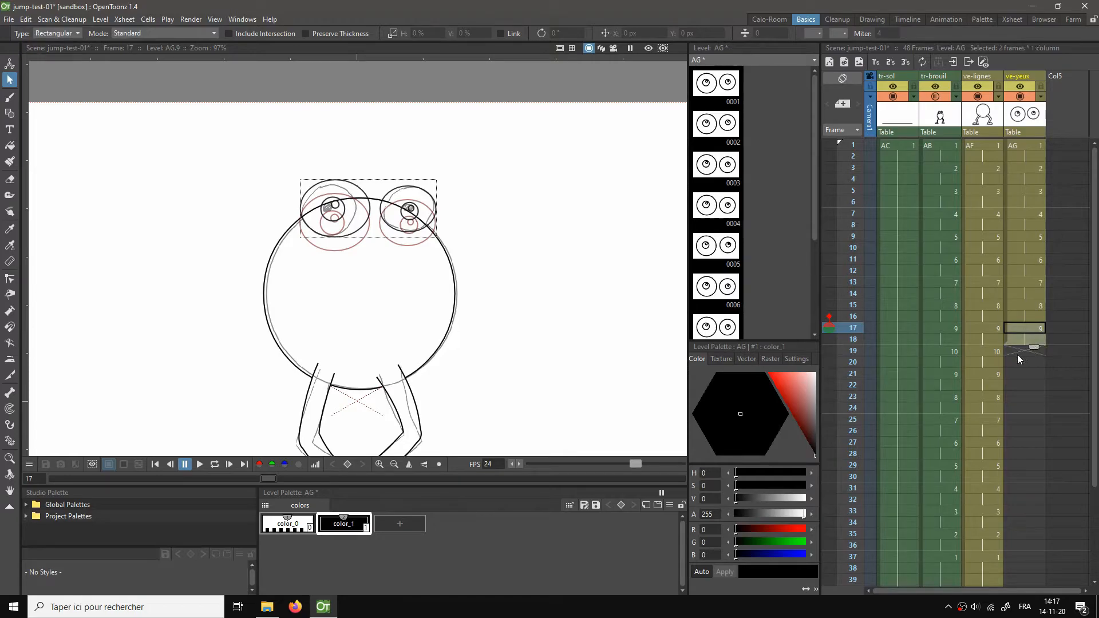
Step: Paste the flattened eyes into a new drawing on frame 19 and move them up onto the rough eyes
left_click_drag(1018, 355, 1016, 355)
left_click(1015, 355)
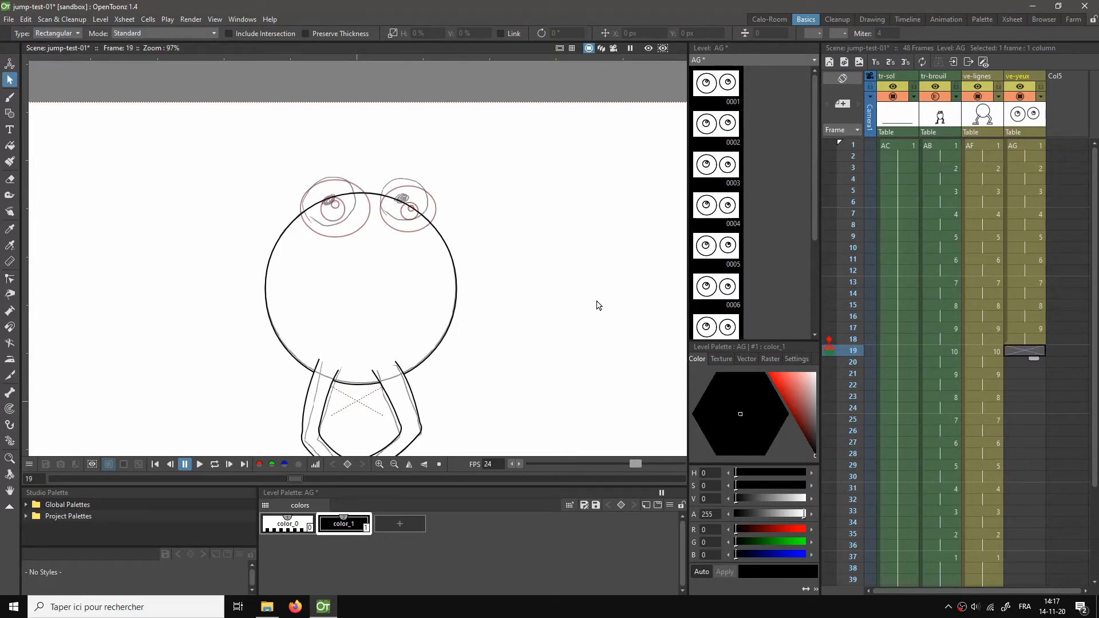
key("ctrl+v")
left_click_drag(267, 173, 511, 292)
left_click_drag(424, 206, 423, 187)
left_click(521, 203)
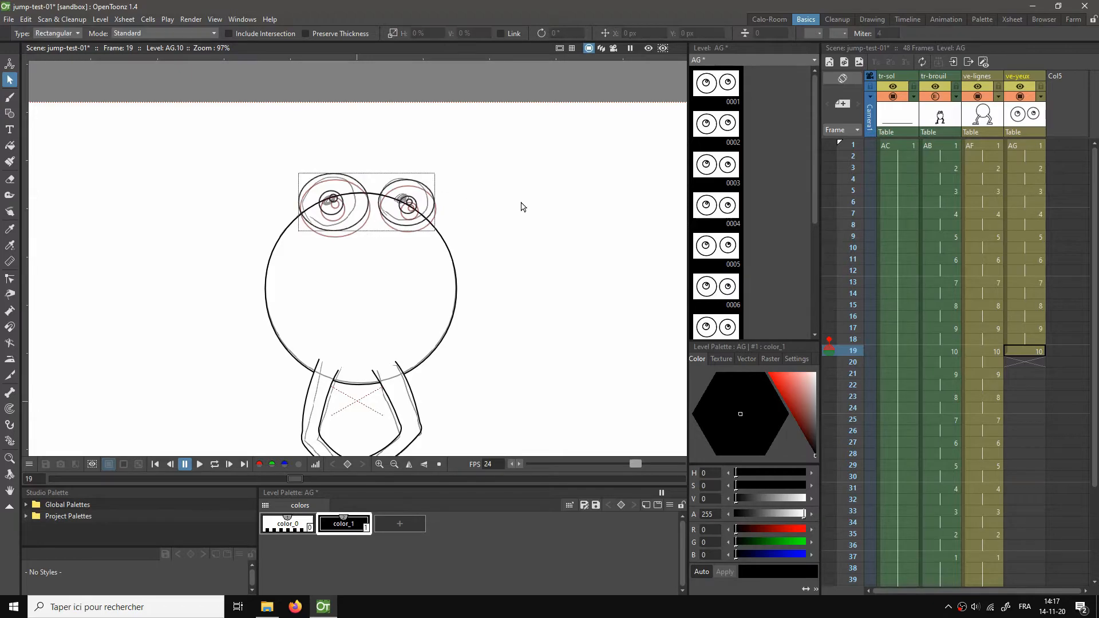
Step: Extend the frame 19 eye drawing to frame 20
scroll(550, 273, "down", 3)
right_click(549, 271)
left_click(637, 217)
left_click(1039, 351)
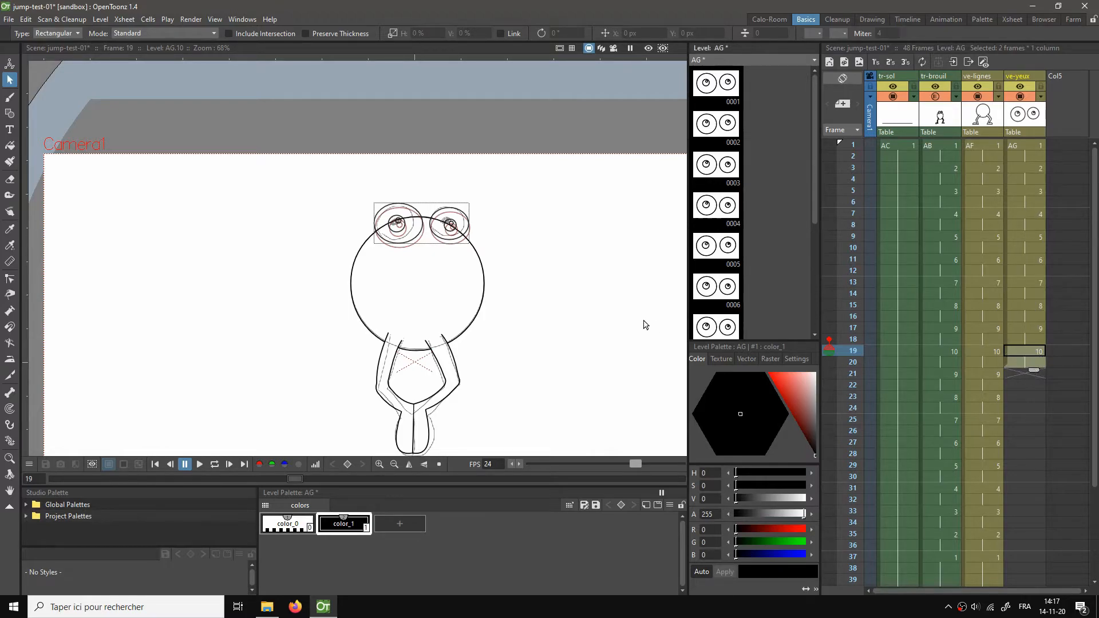
right_click(600, 290)
left_click(628, 327)
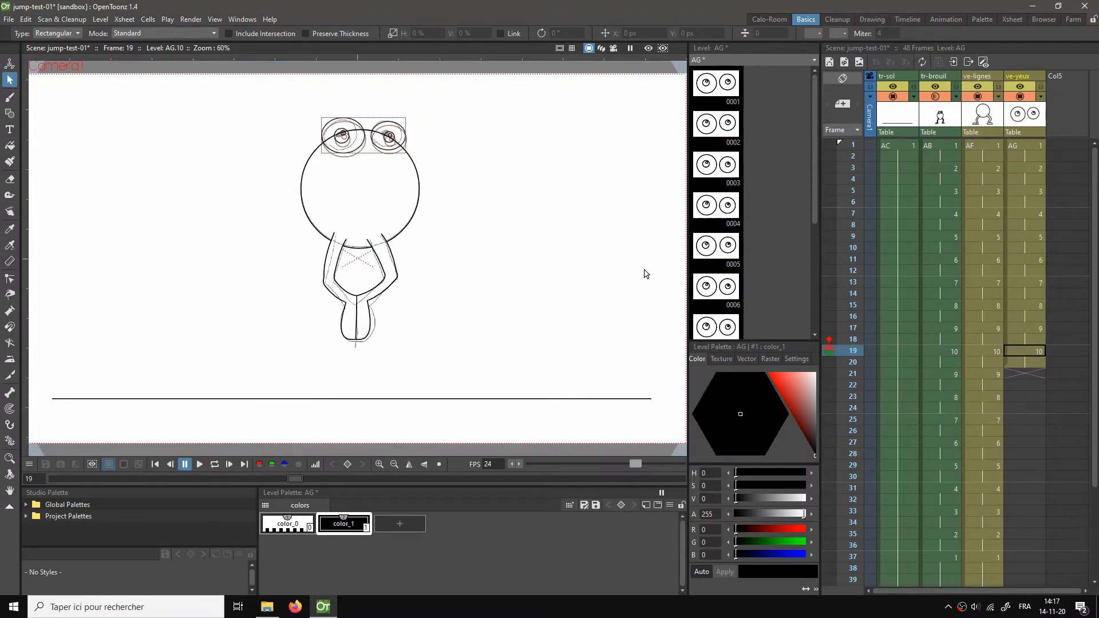
Step: Hide the rough tr-brouil column and play the scene in a loop from frame 1 to review the eyes
left_click(935, 97)
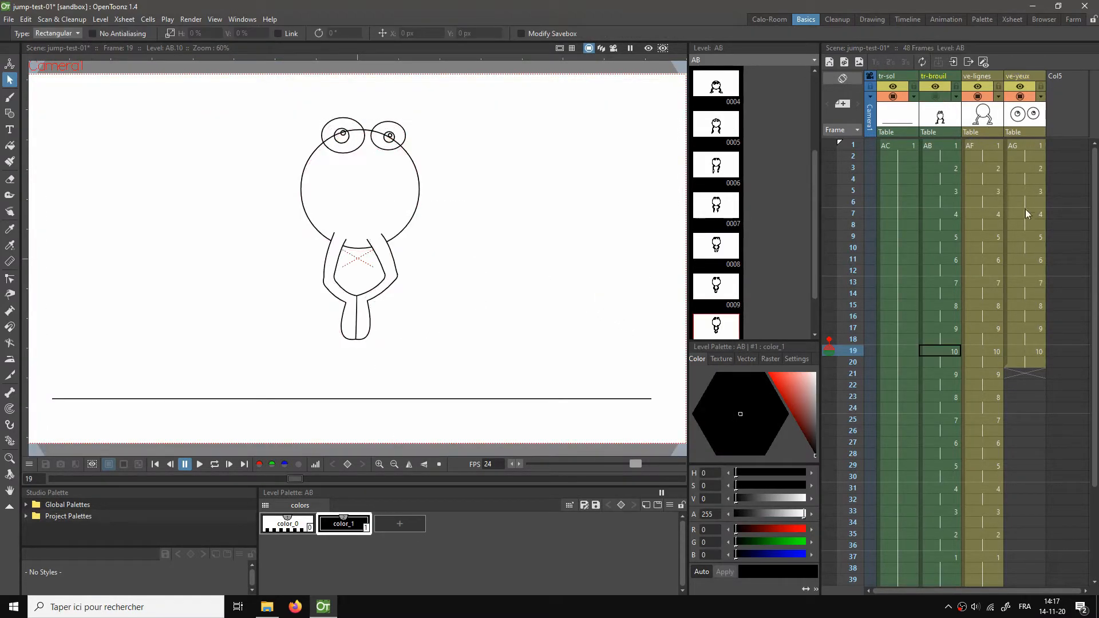
left_click(1012, 145)
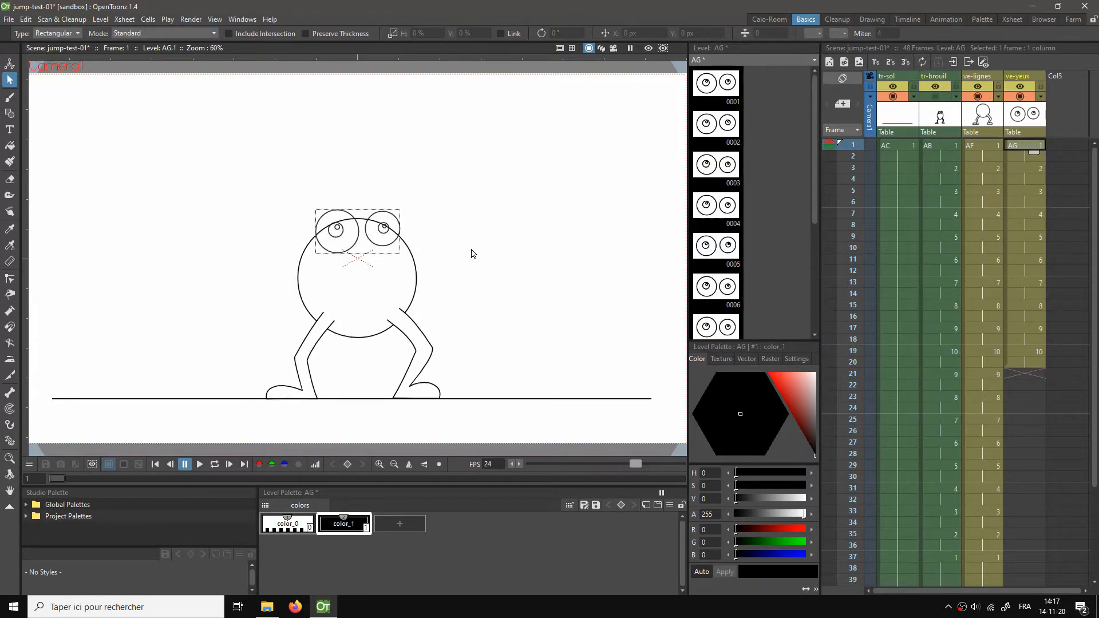
key("l")
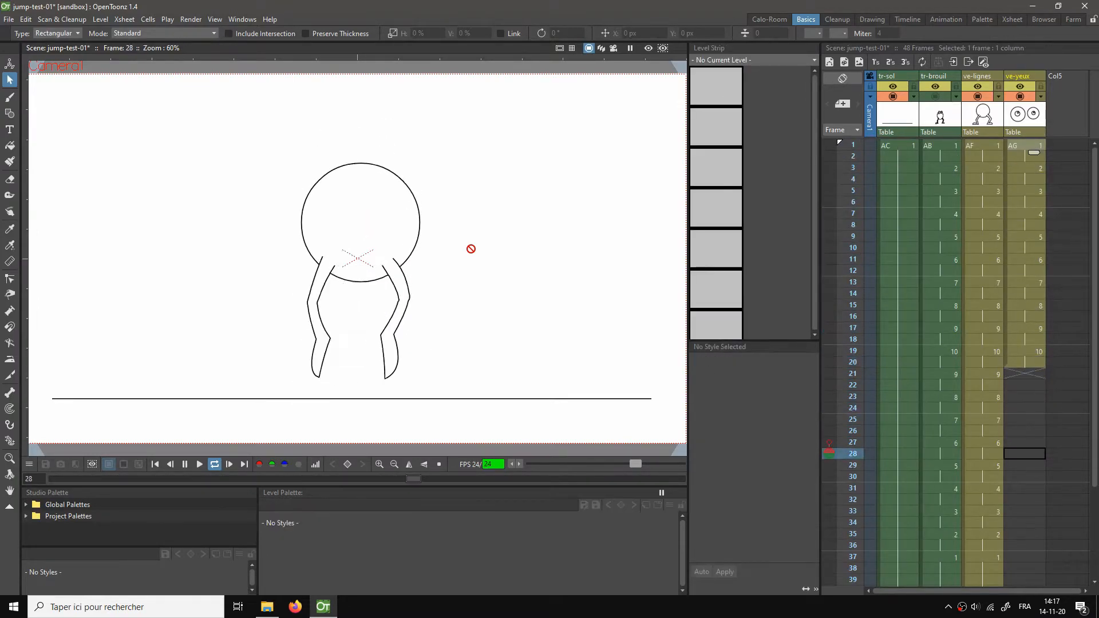
key("l")
Step: Reuse existing eye drawing 9 on frames 21–22 and drawing 8 on frames 23–24 of the ve-yeux column
left_click(1034, 376)
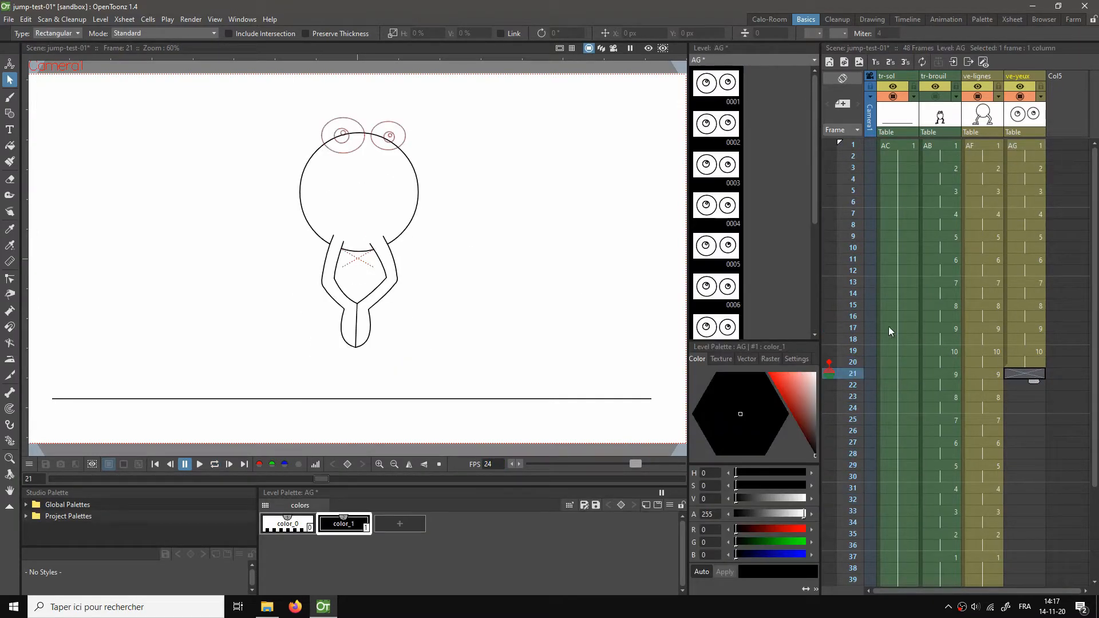
scroll(761, 246, "down", 3)
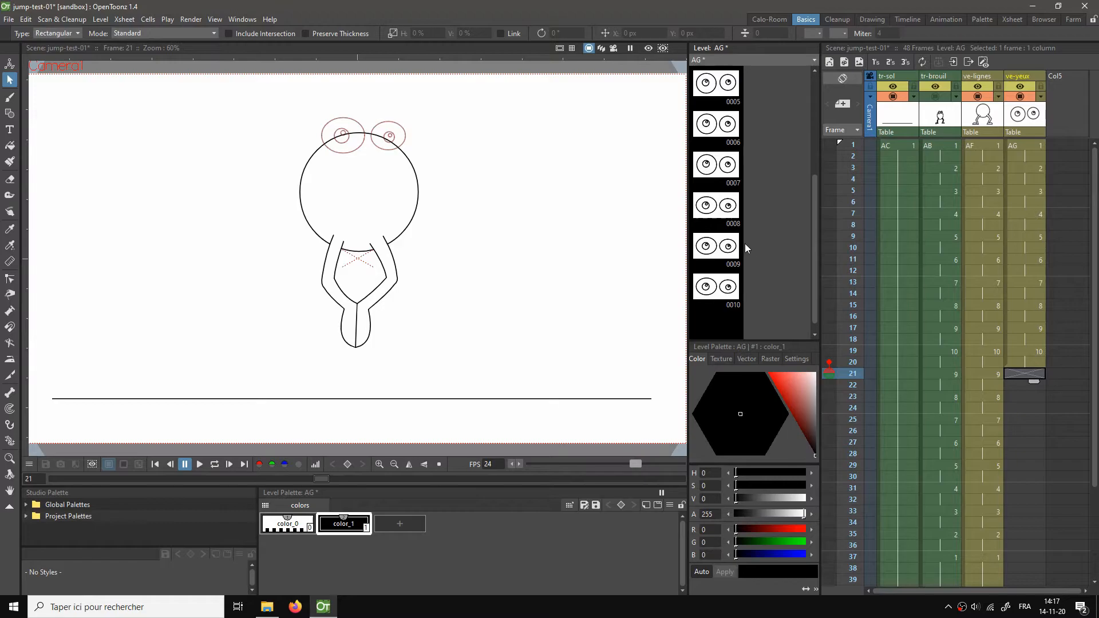
left_click(721, 254)
left_click_drag(722, 254, 1042, 391)
left_click(1034, 376)
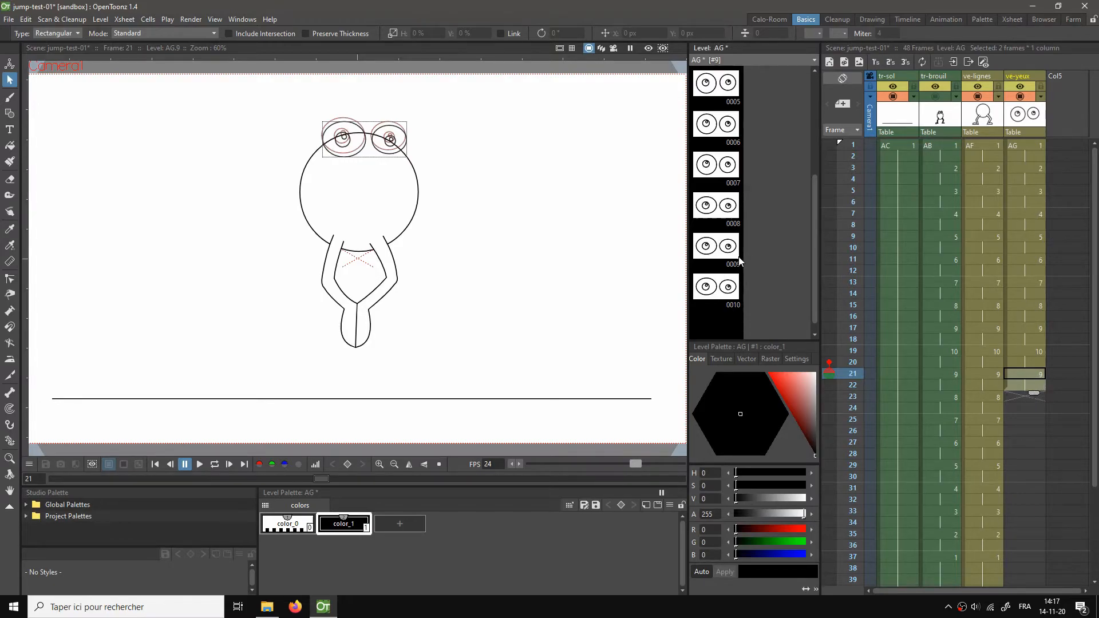
left_click(726, 216)
left_click_drag(720, 212, 1038, 404)
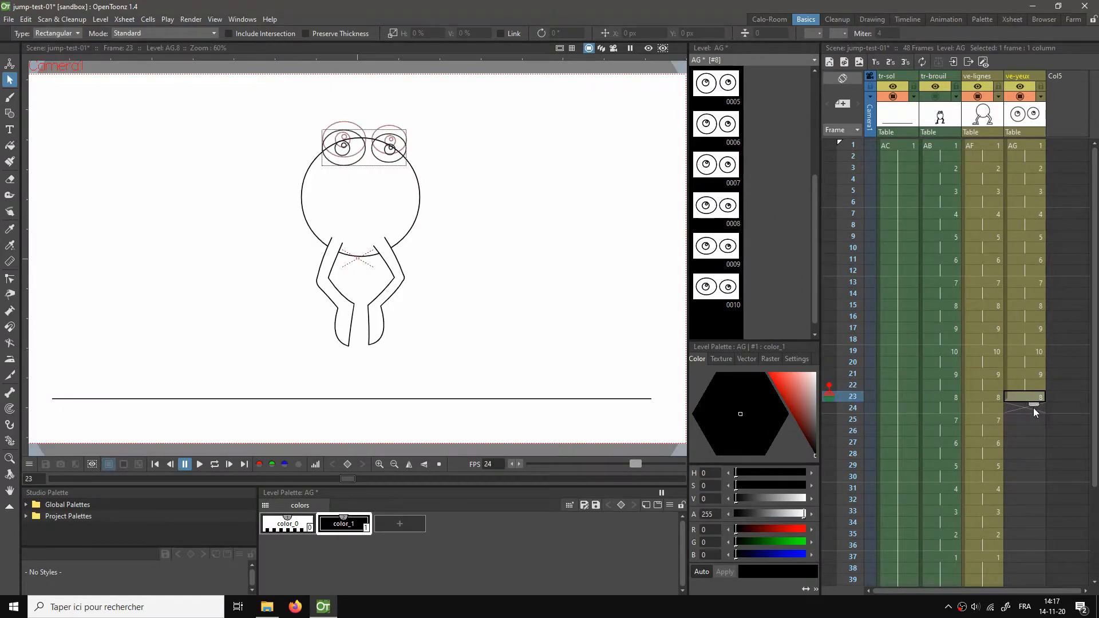
Step: Reuse eye drawing 7 on frames 25 and 26 of the ve-yeux column
left_click(1030, 420)
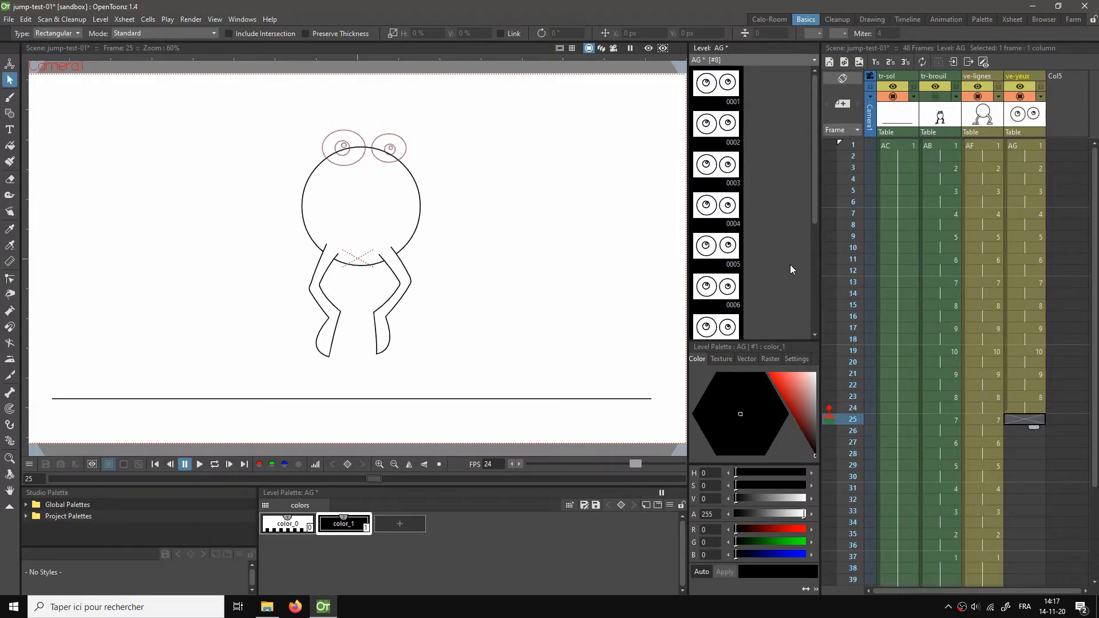
scroll(730, 278, "down", 3)
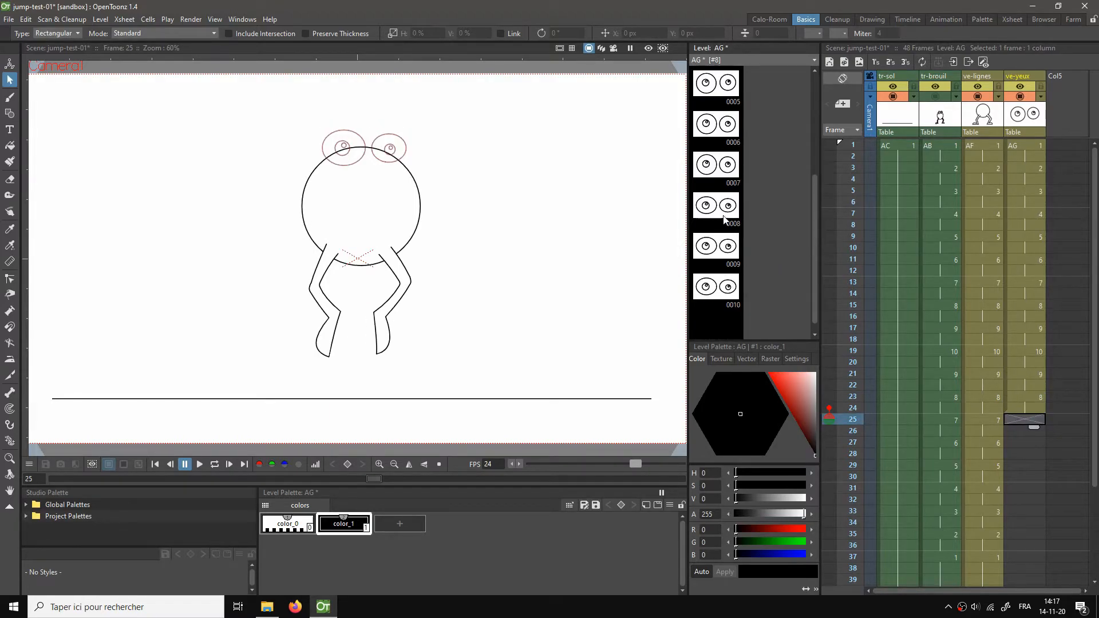
left_click(719, 172)
left_click_drag(724, 177, 1031, 423)
left_click(1032, 422)
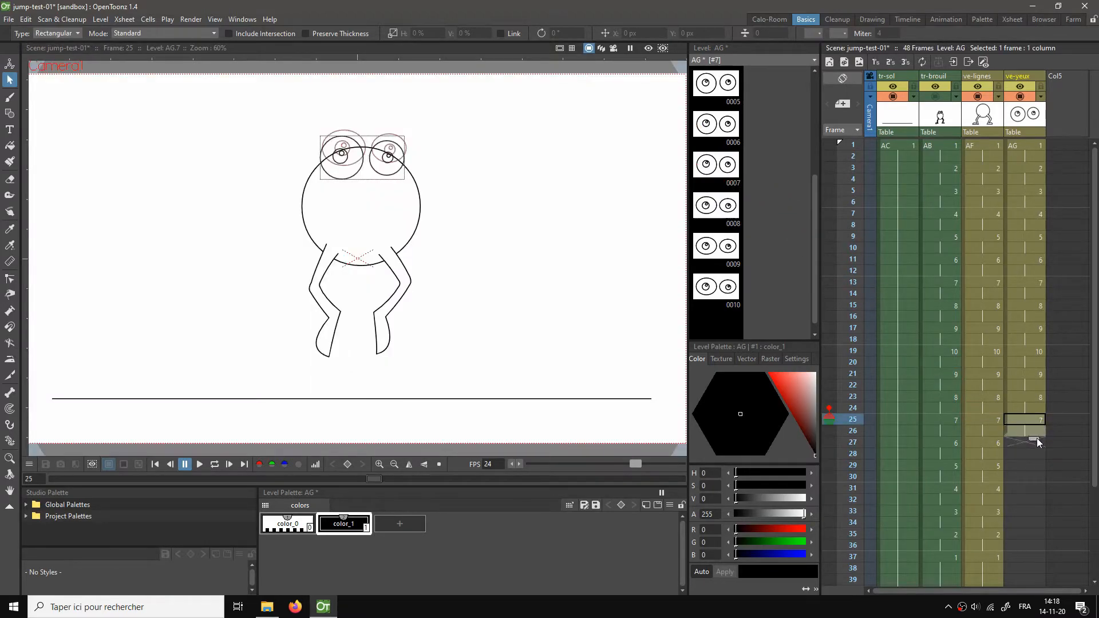
Step: Reuse eye drawing 6 on frames 27–28 and drawing 5 on frames 29–30 of the ve-yeux column
left_click(1024, 443)
left_click(720, 291)
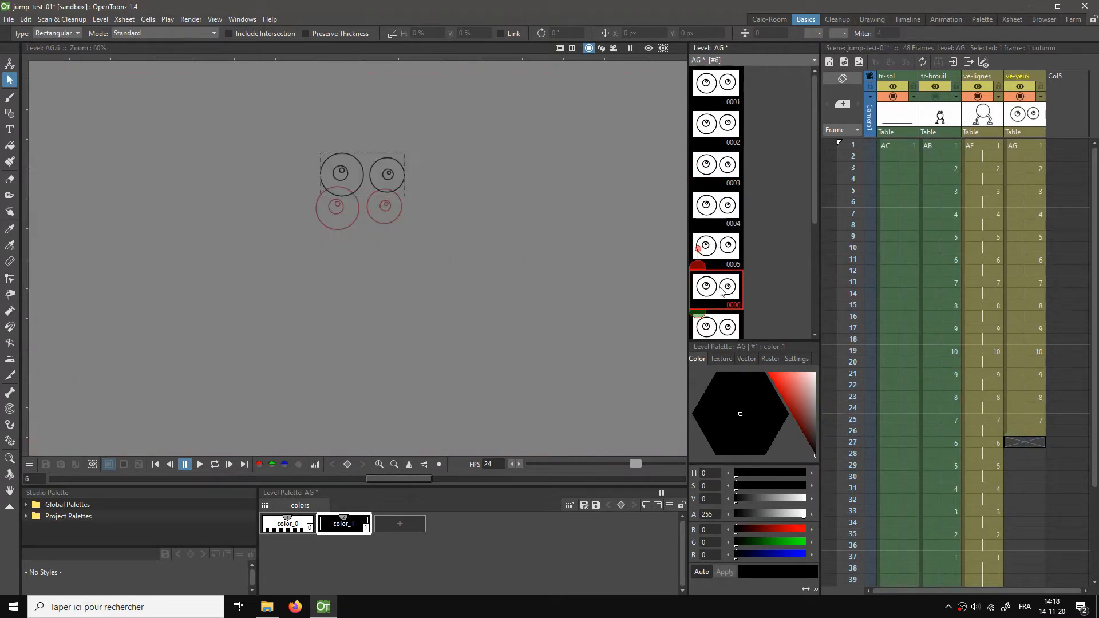
left_click_drag(720, 291, 1031, 444)
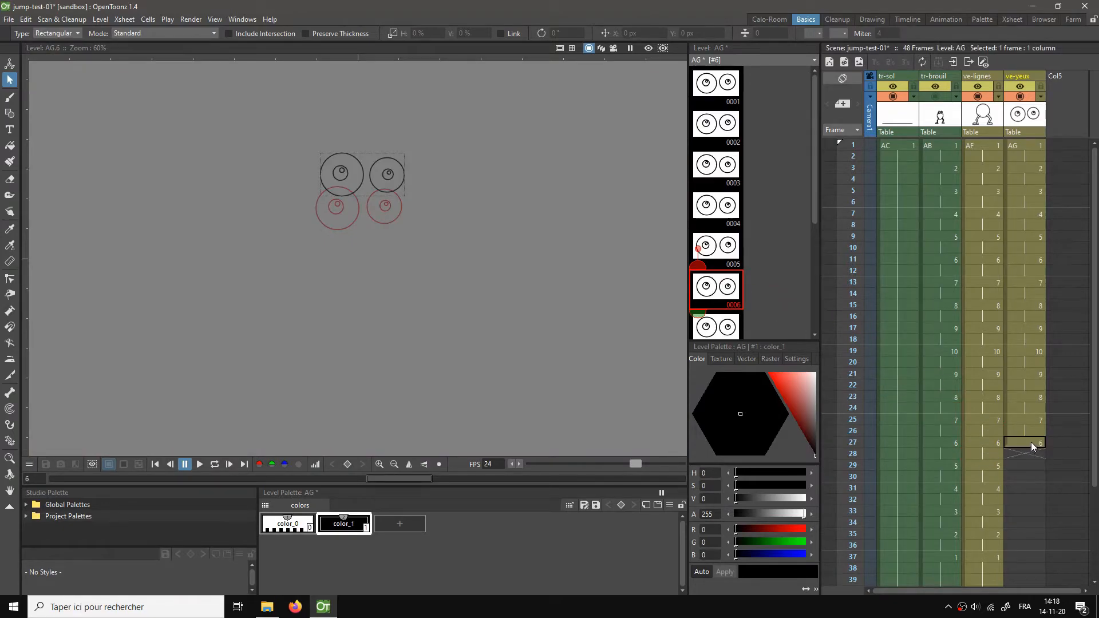
left_click(1024, 465)
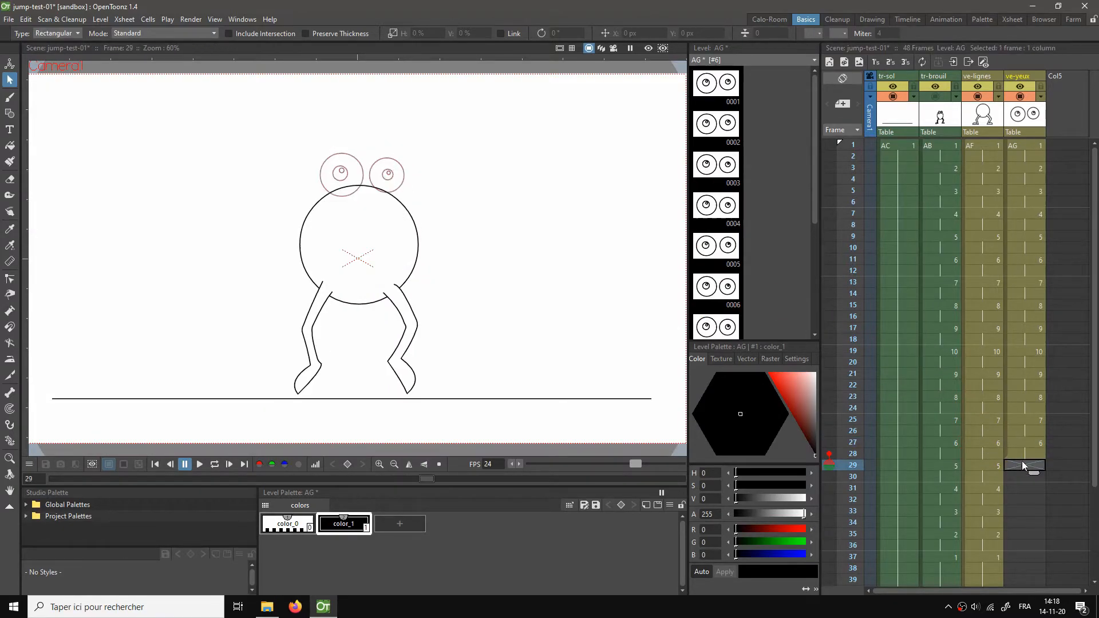
left_click(728, 253)
left_click_drag(728, 253, 1037, 480)
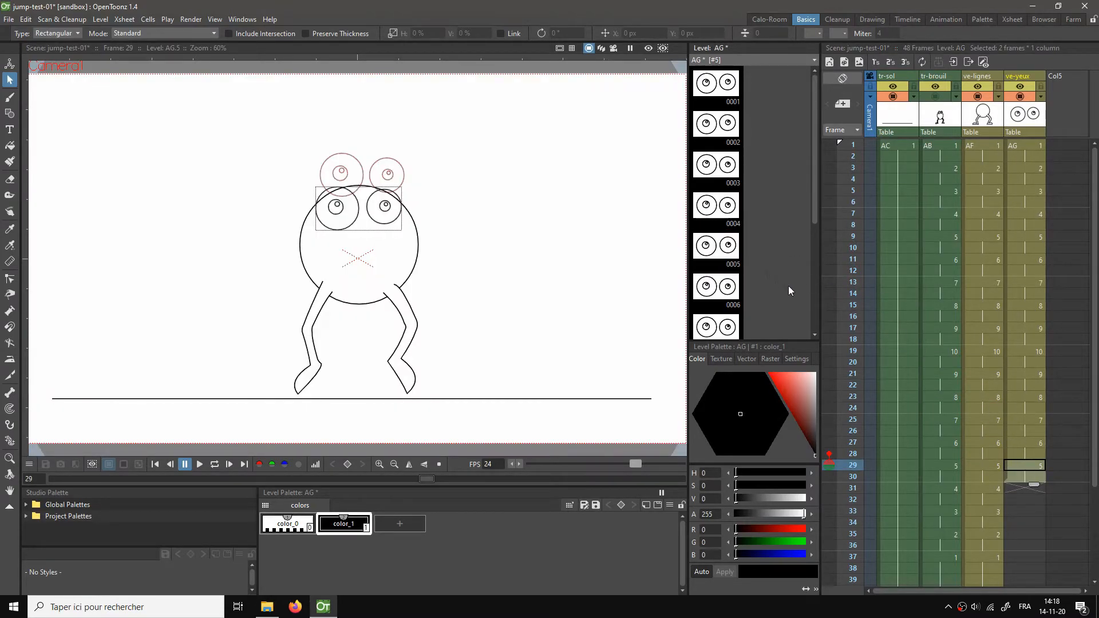
Step: Reuse eye drawing 4 on frames 31–32 and drawing 3 on frames 33–34 of the ve-yeux column
left_click(732, 209)
left_click_drag(732, 209, 1029, 491)
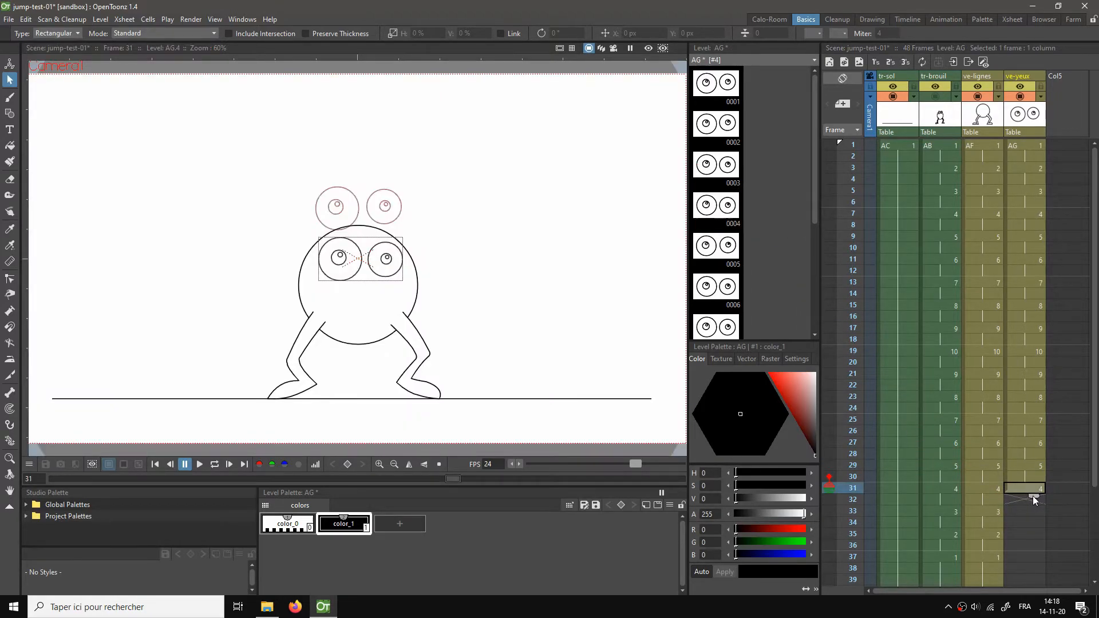
left_click(731, 171)
left_click_drag(731, 171, 1032, 530)
Step: Reuse eye drawing 2 on frames 35 and 36 of the ve-yeux column
left_click(1033, 532)
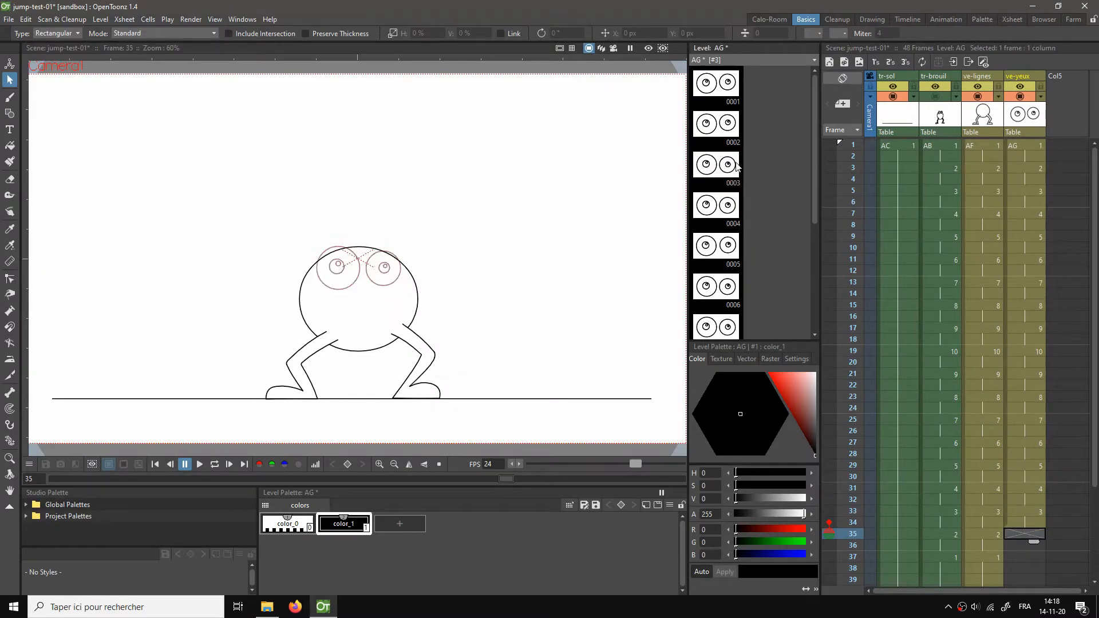
left_click(726, 123)
left_click_drag(727, 125, 1035, 544)
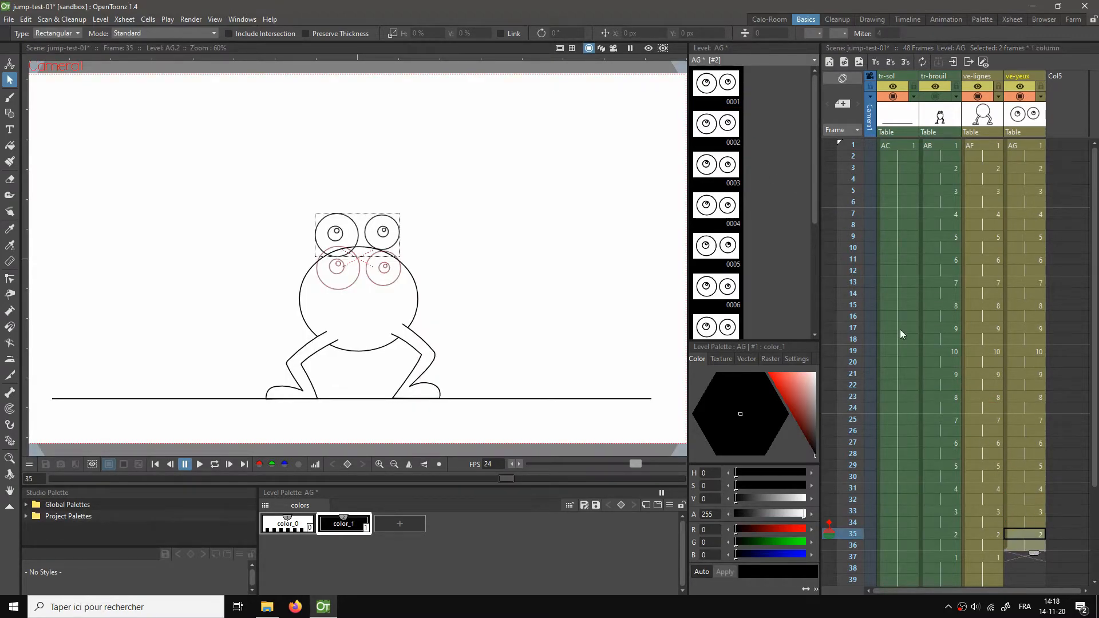
Step: Reuse eye drawing 1 on frame 37 of the ve-yeux column and hold it through frame 48
left_click(723, 89)
scroll(1070, 382, "down", 3)
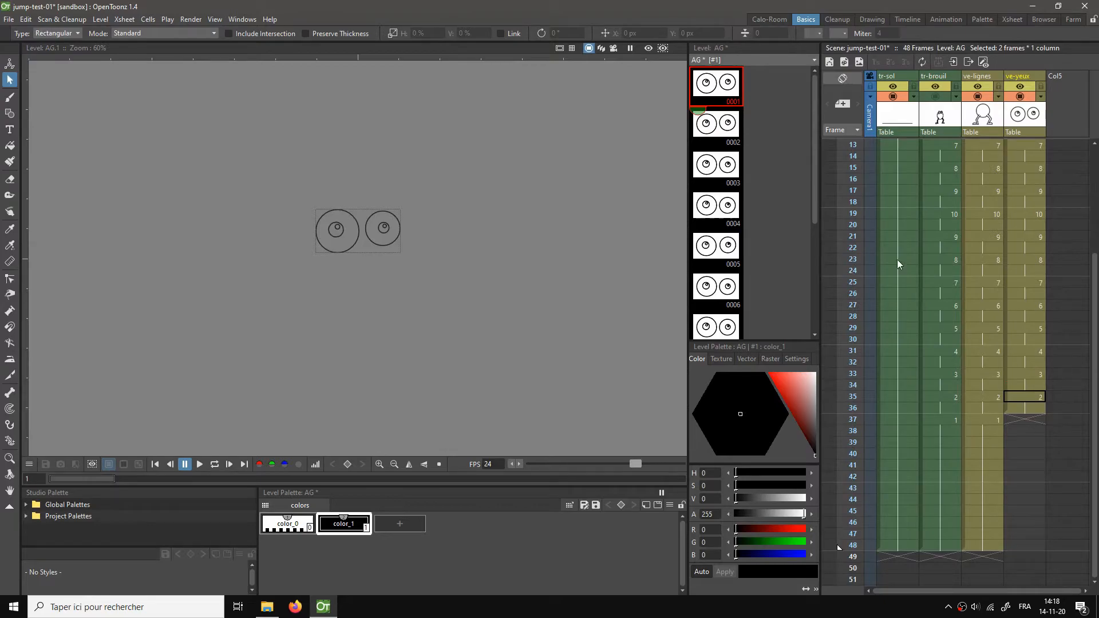
mouse_move(725, 89)
left_mouse_down()
mouse_move(915, 338)
mouse_move(1022, 432)
mouse_move(1026, 417)
mouse_move(1022, 554)
left_mouse_up()
scroll(1027, 307, "up", 4)
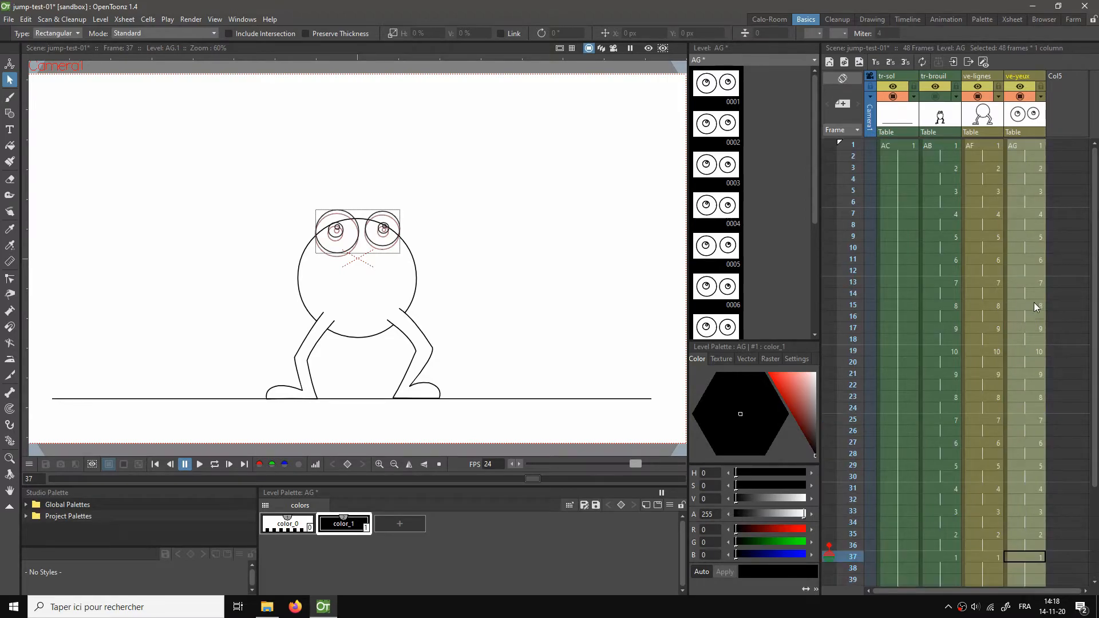
Step: Return to frame 1 of the ve-yeux column and save the scene with its eye drawings
left_click(940, 145)
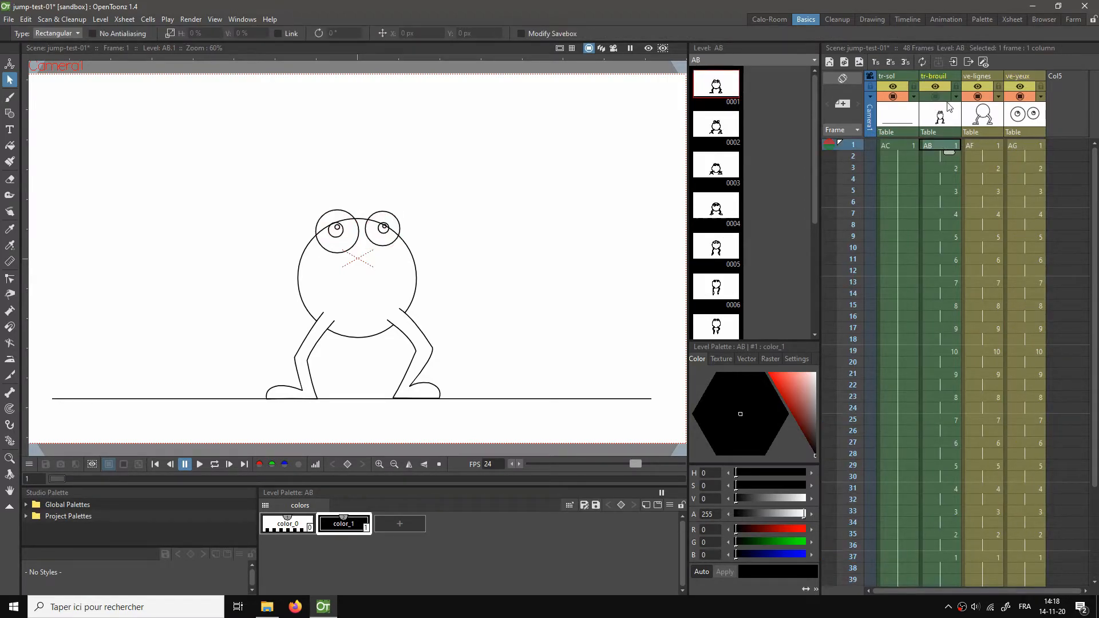
left_click(1022, 145)
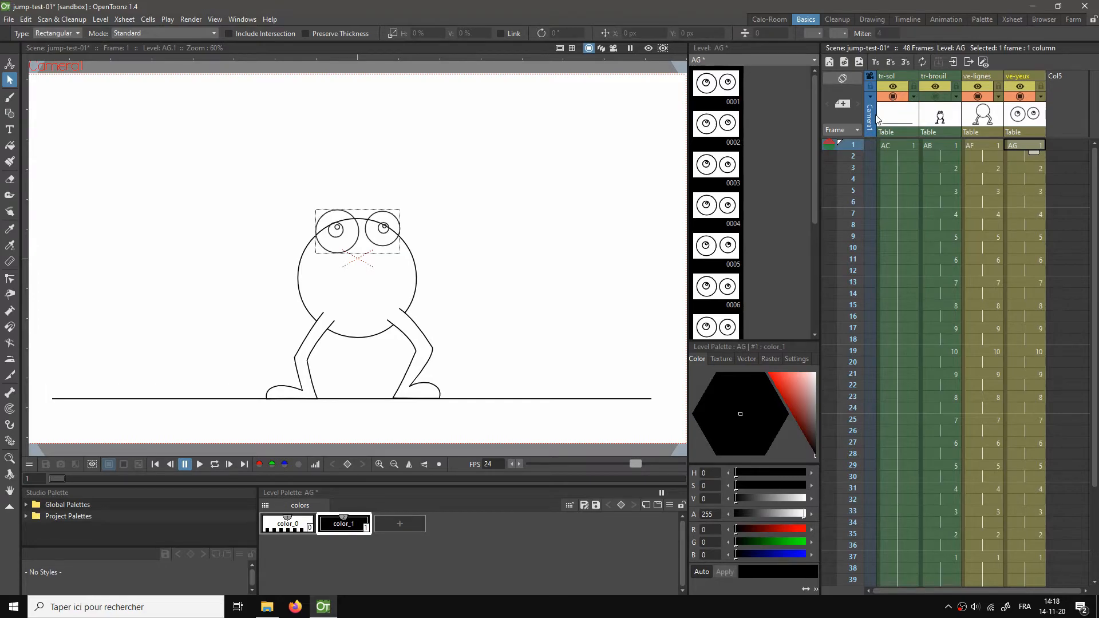
key("ctrl+s")
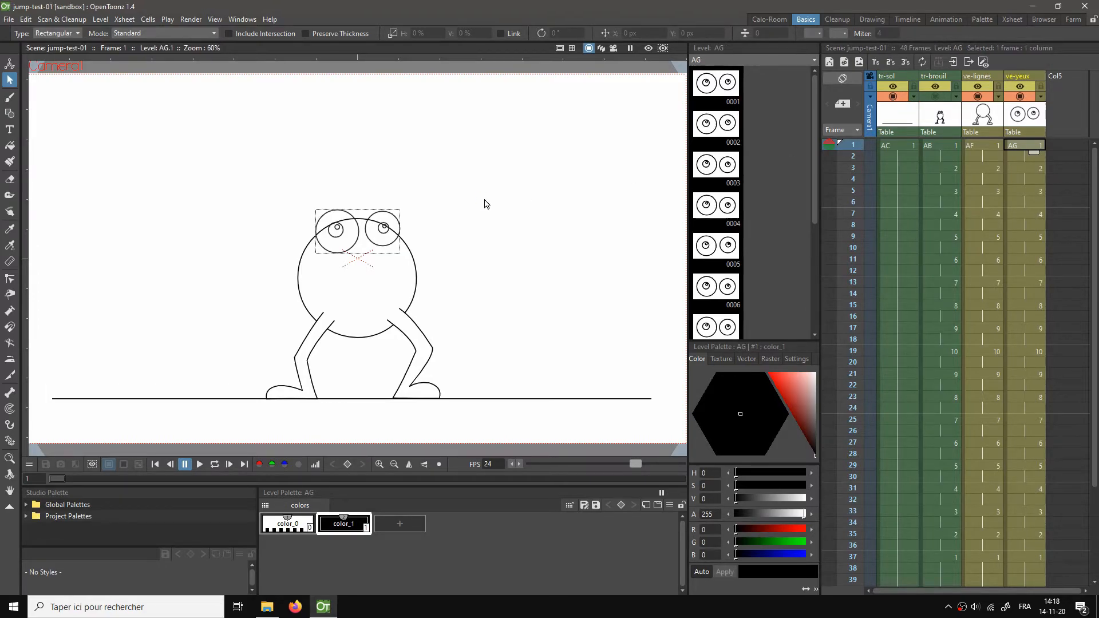
Step: Play the jump animation in a loop to review the eyes, and return to frame 1 of ve-yeux
key("l")
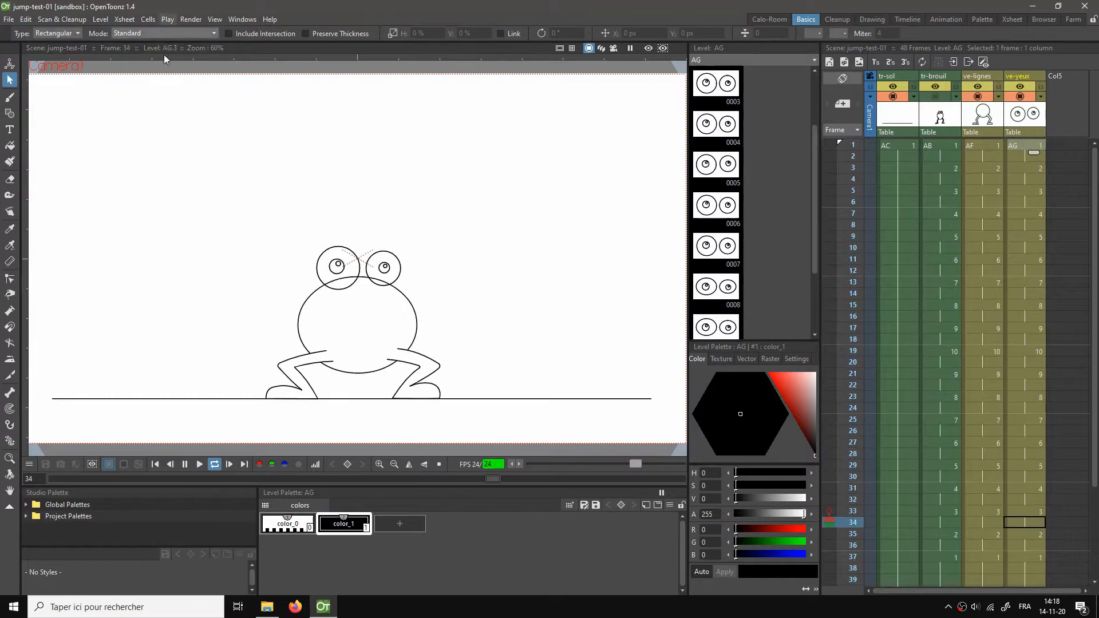
key("l")
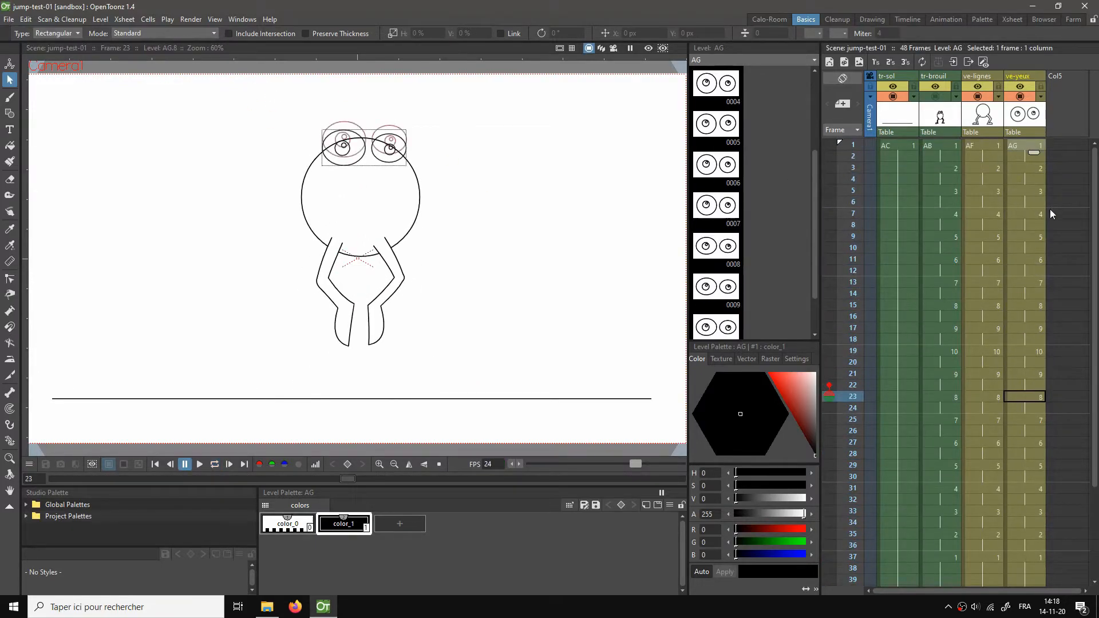
left_click(1027, 145)
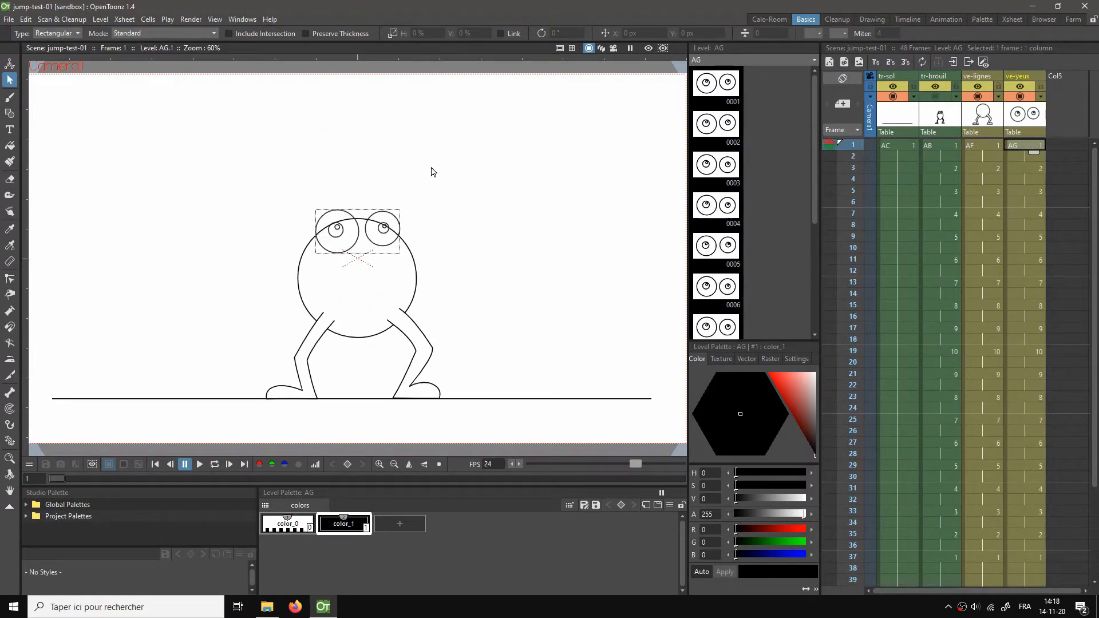
Step: Turn off the onion skin and compare the eye positions on frames 3 and 5 of ve-yeux
key("Down")
key("Down")
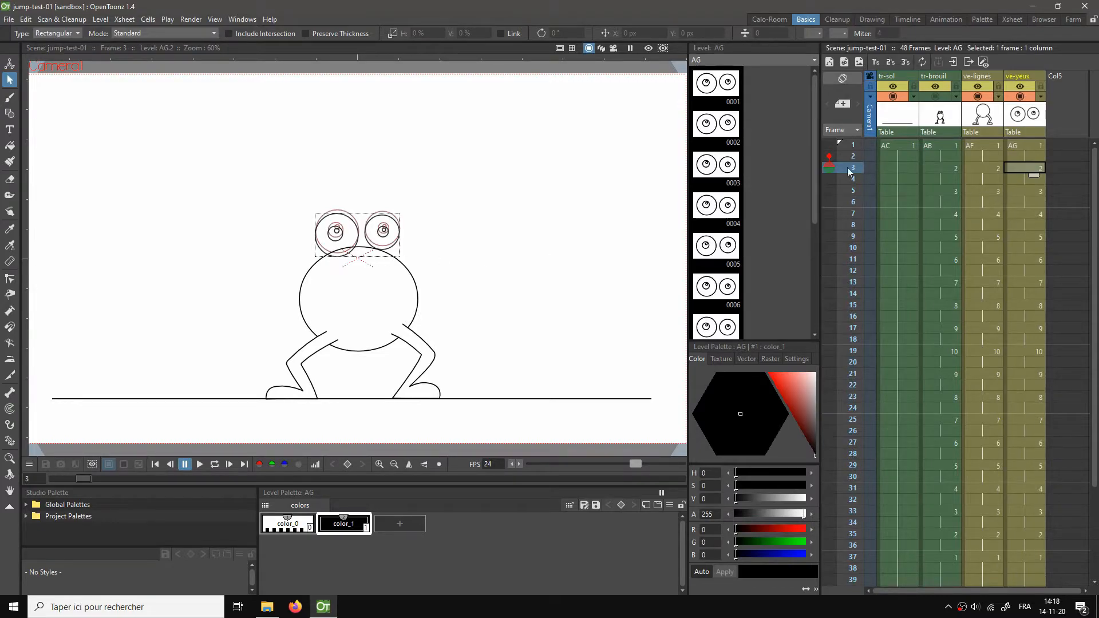
left_click(830, 158)
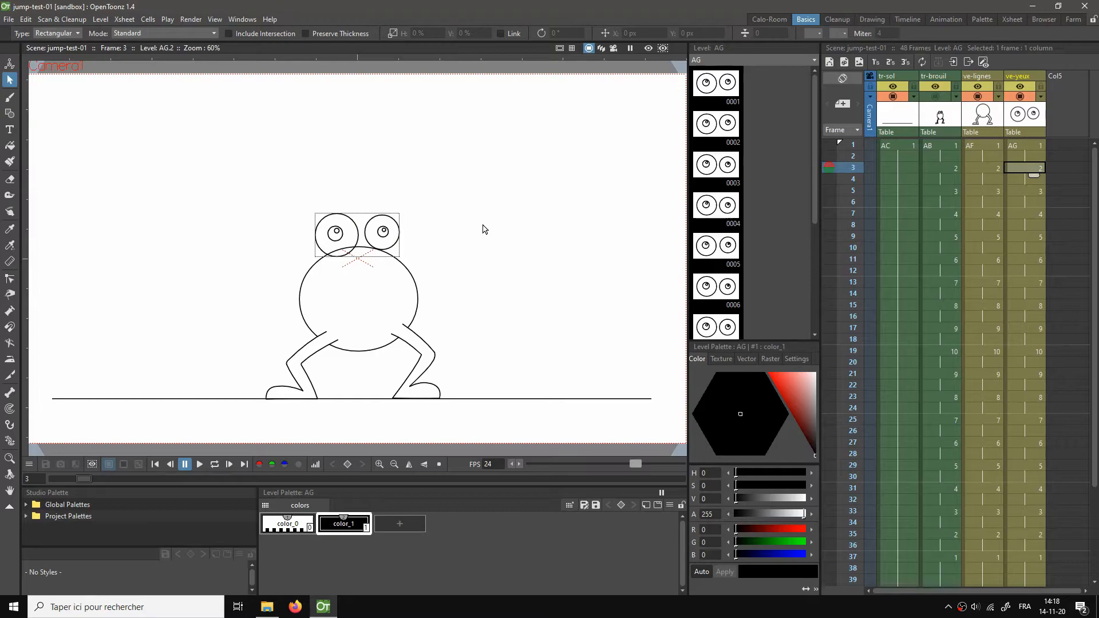
key("Down")
key("Down")
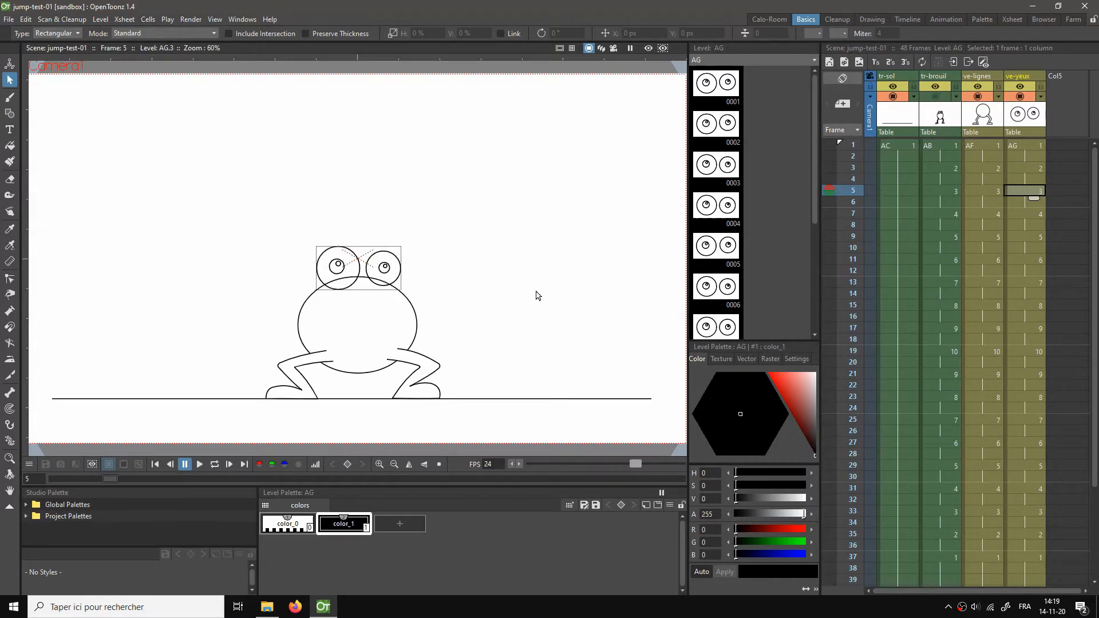
key("Up")
key("Up")
Step: On frame 3, move the whole right-hand eye with its pupil slightly down toward the body, and save the scene
scroll(481, 220, "up", 2)
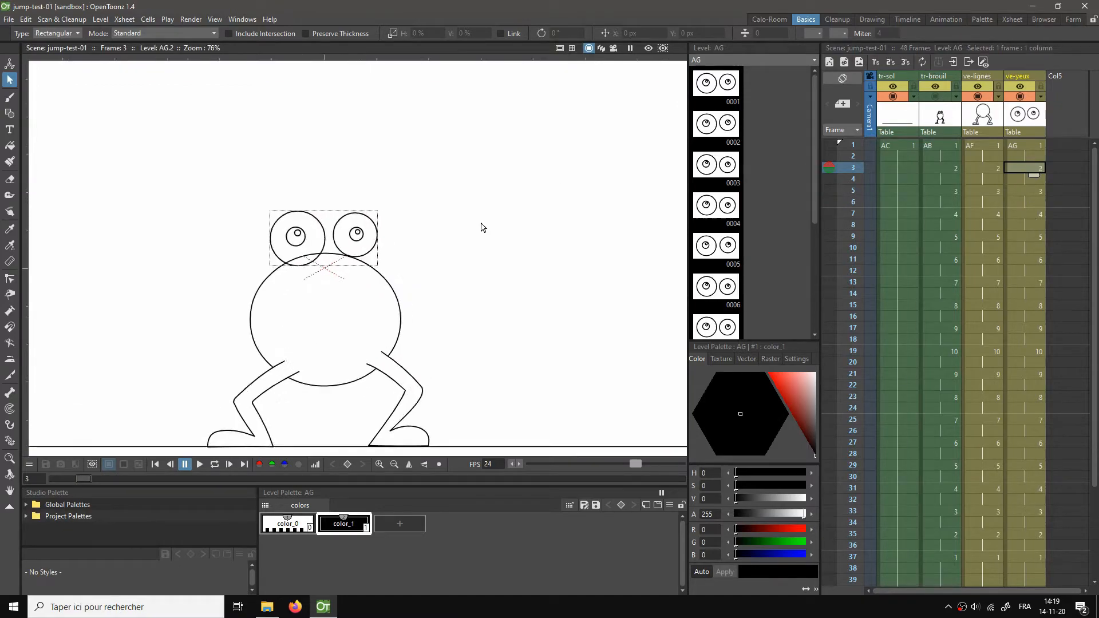
scroll(504, 226, "up", 1)
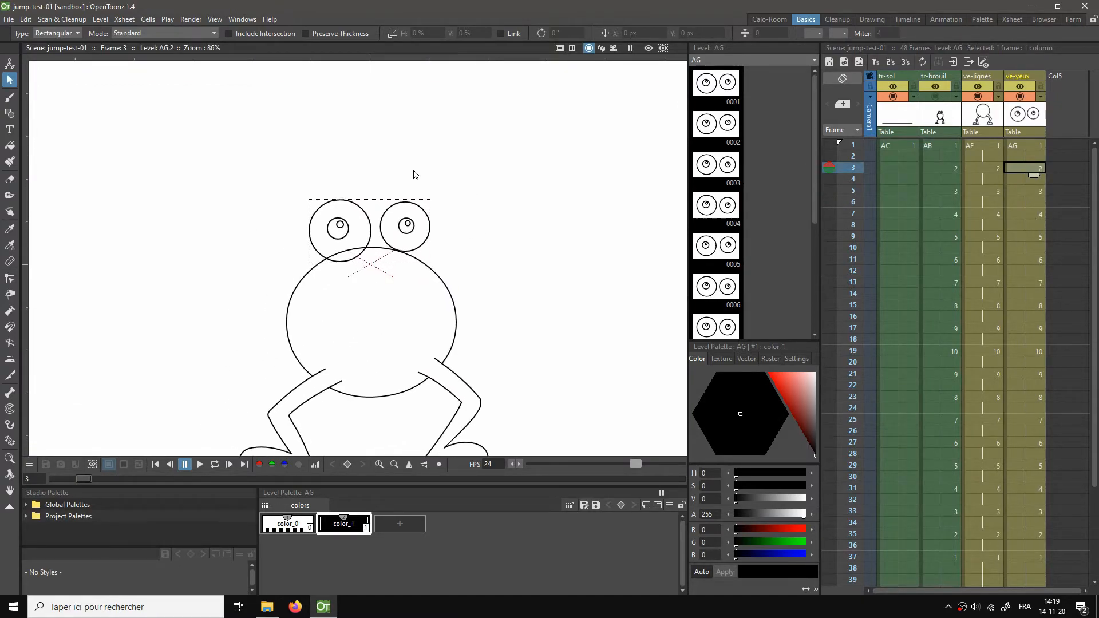
left_click_drag(382, 181, 455, 297)
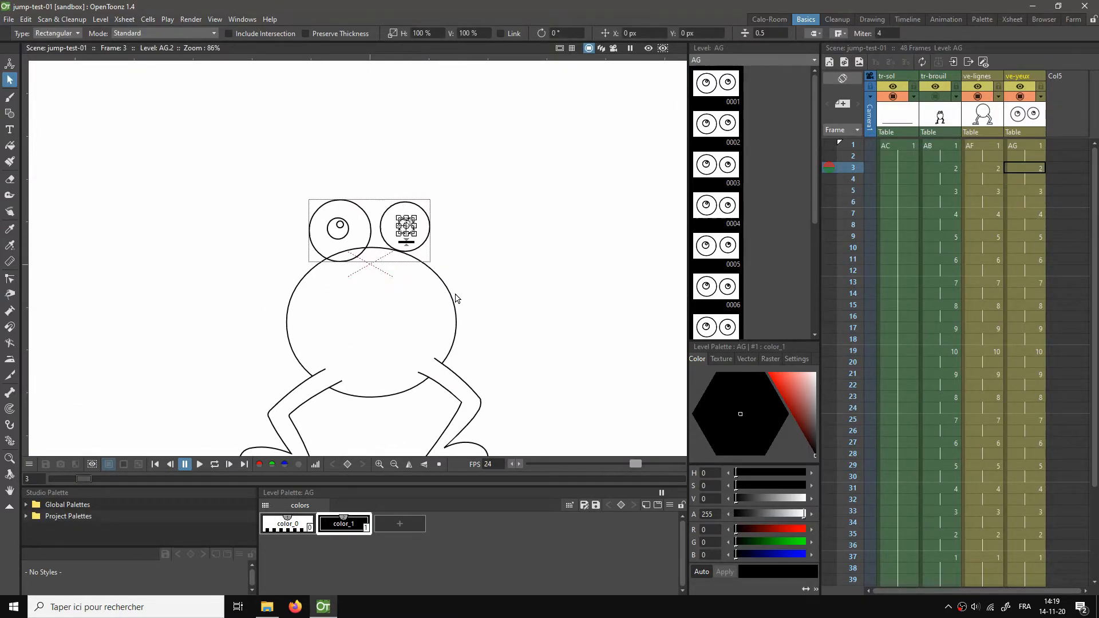
left_click(357, 150)
left_click_drag(375, 175, 475, 298)
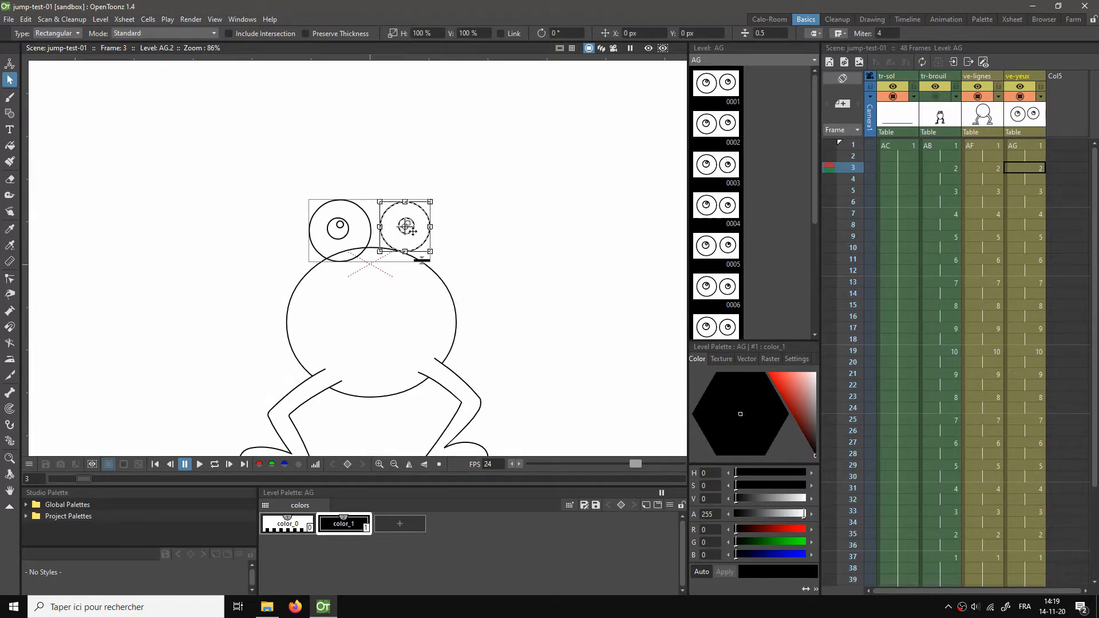
left_click_drag(406, 228, 407, 233)
left_click(490, 230)
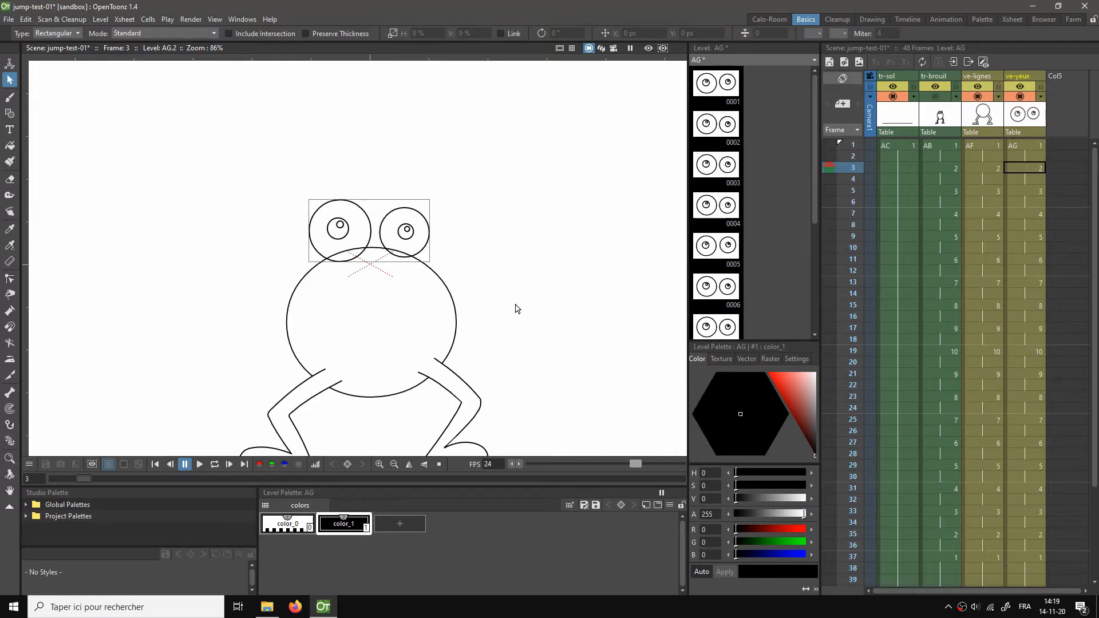
key("ctrl+s")
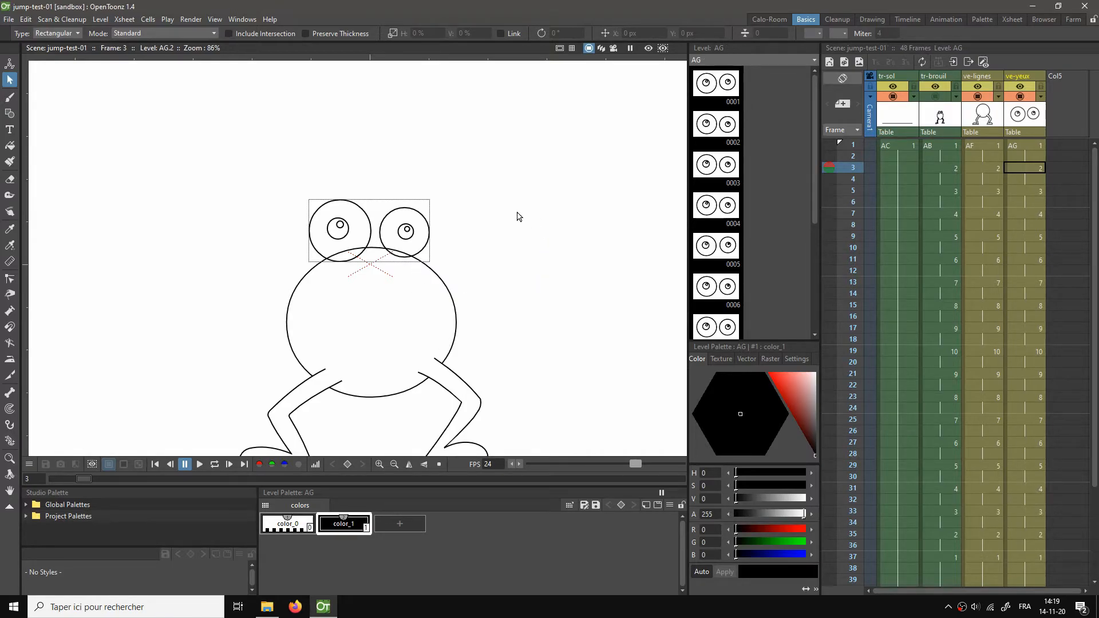
Step: Play the animation in a loop to check the corrected eye movement, and return to frame 1
right_click(517, 205)
left_click(553, 241)
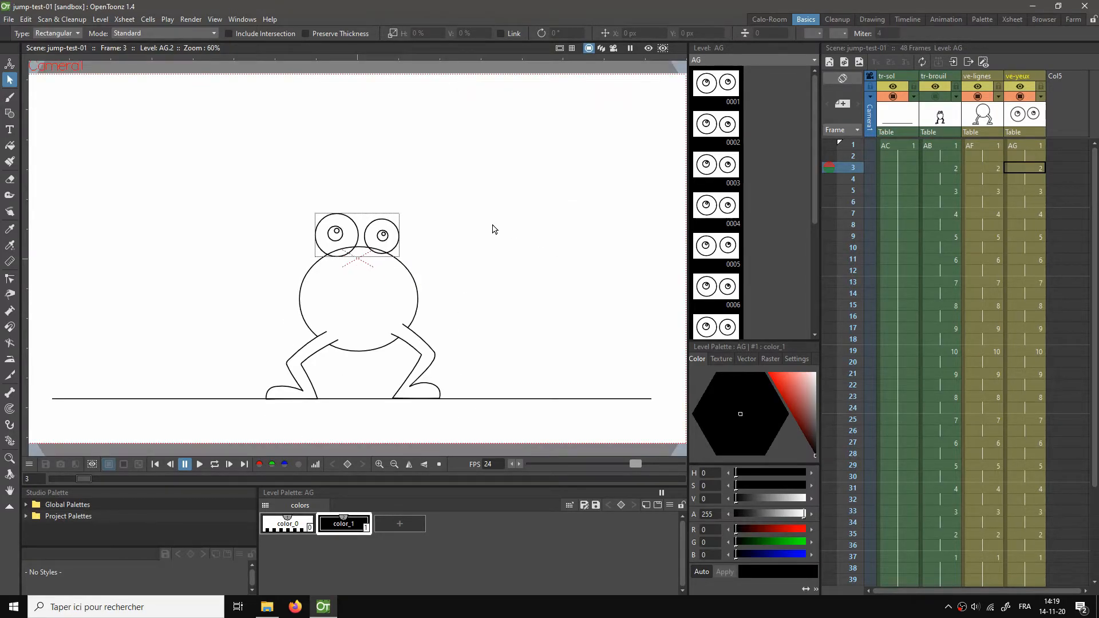
key("l")
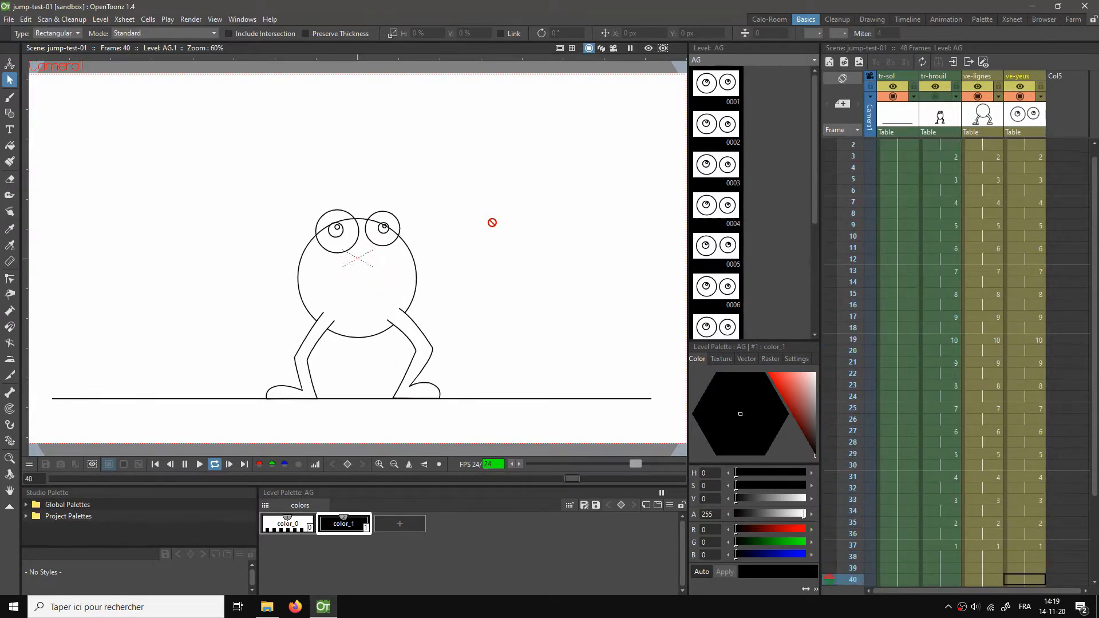
key("l")
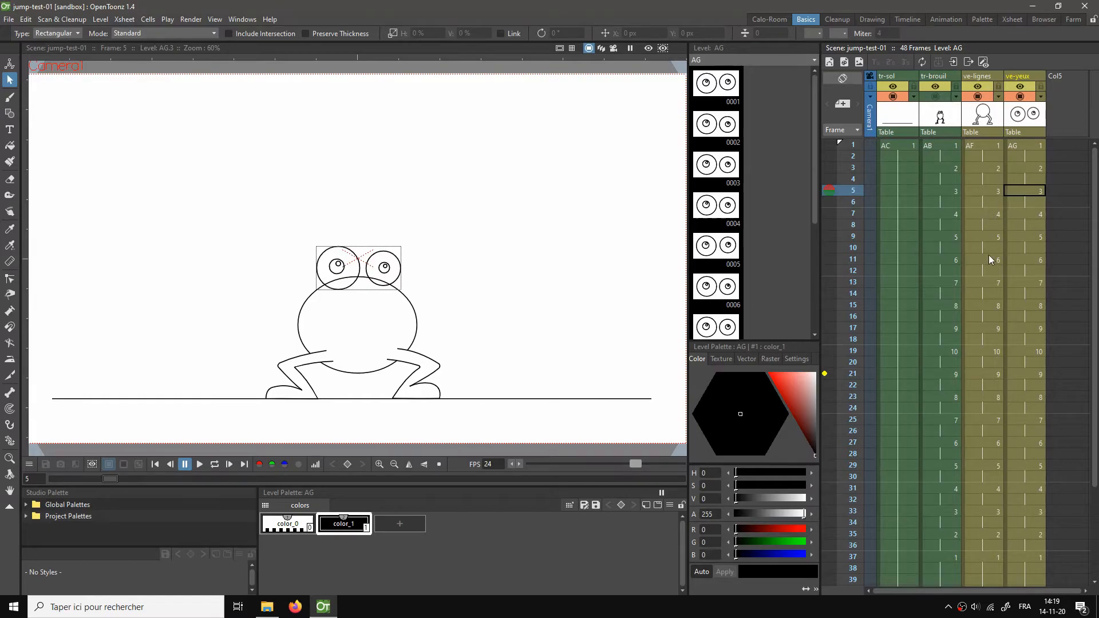
left_click(1016, 144)
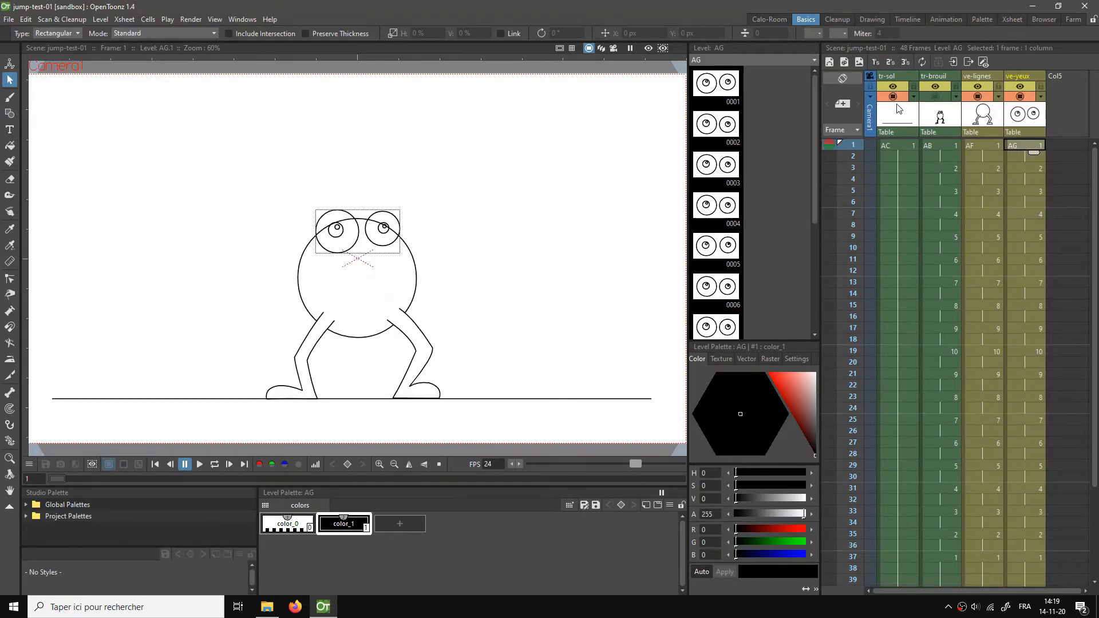
Step: Delete the tr-sol column holding the rough ground line
left_click(896, 77)
right_click(895, 77)
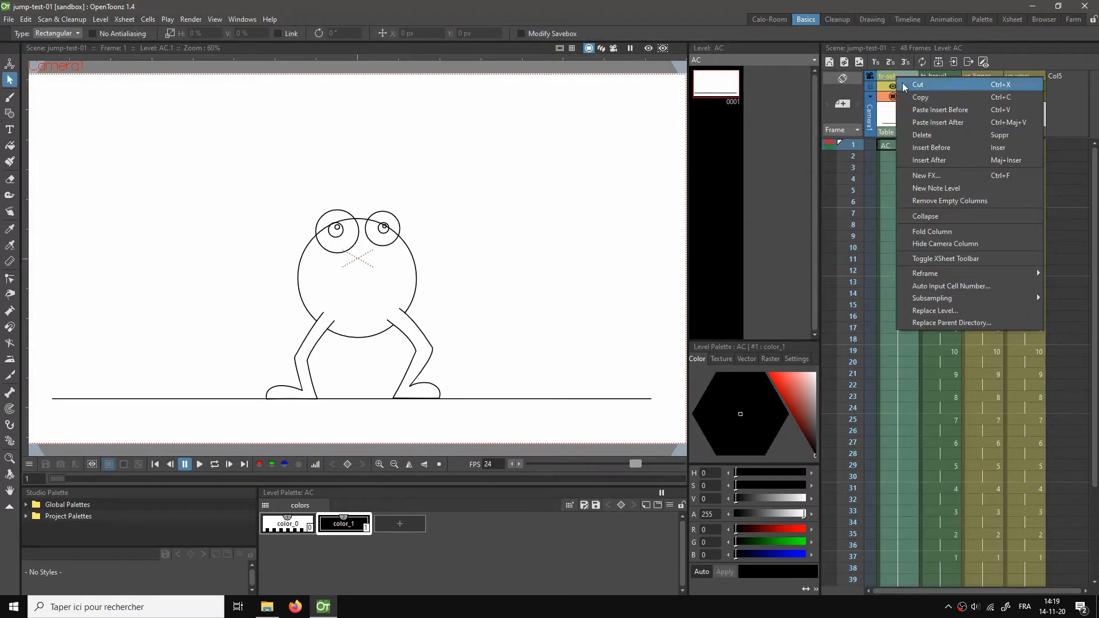
left_click(934, 135)
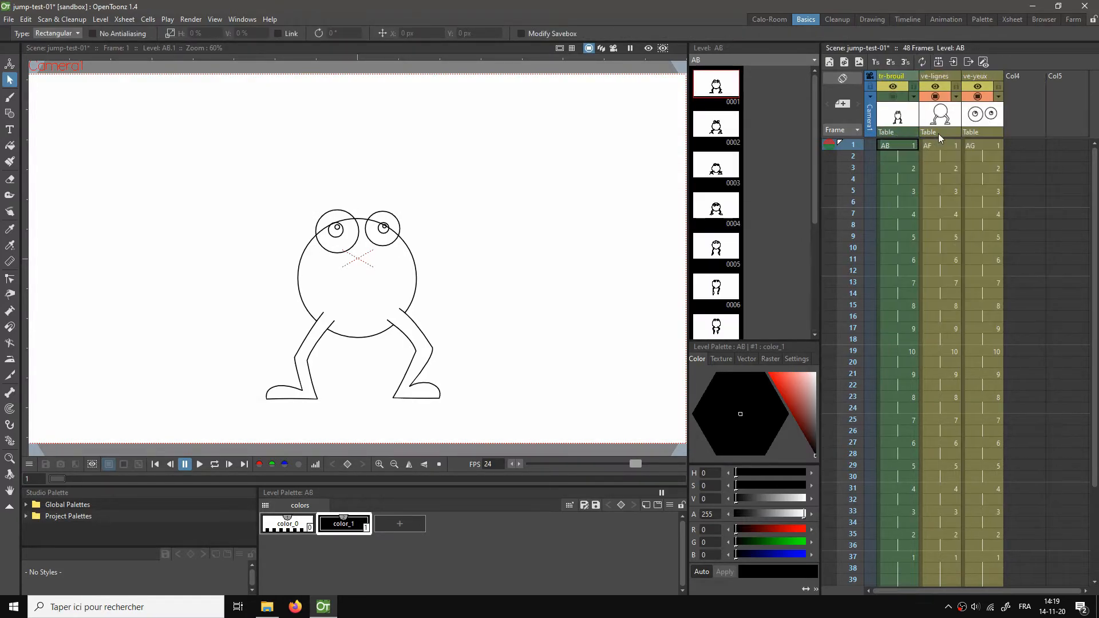
Step: Create a new Toonz Vector Level named AH at frame 1 of the empty column Col4
left_click(1025, 143)
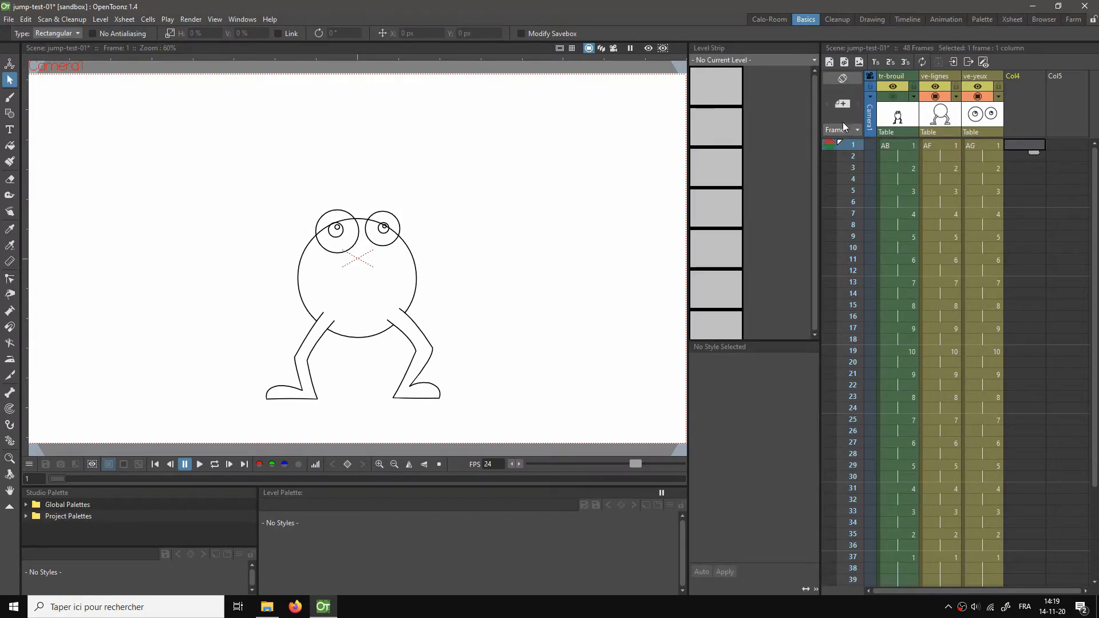
left_click(830, 62)
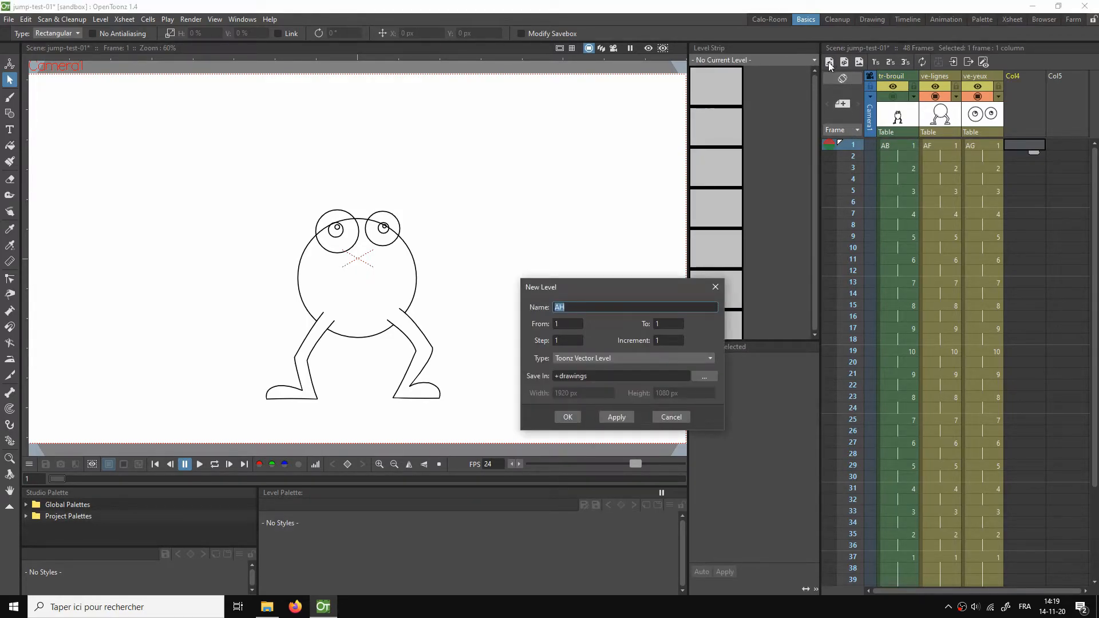
left_click(568, 418)
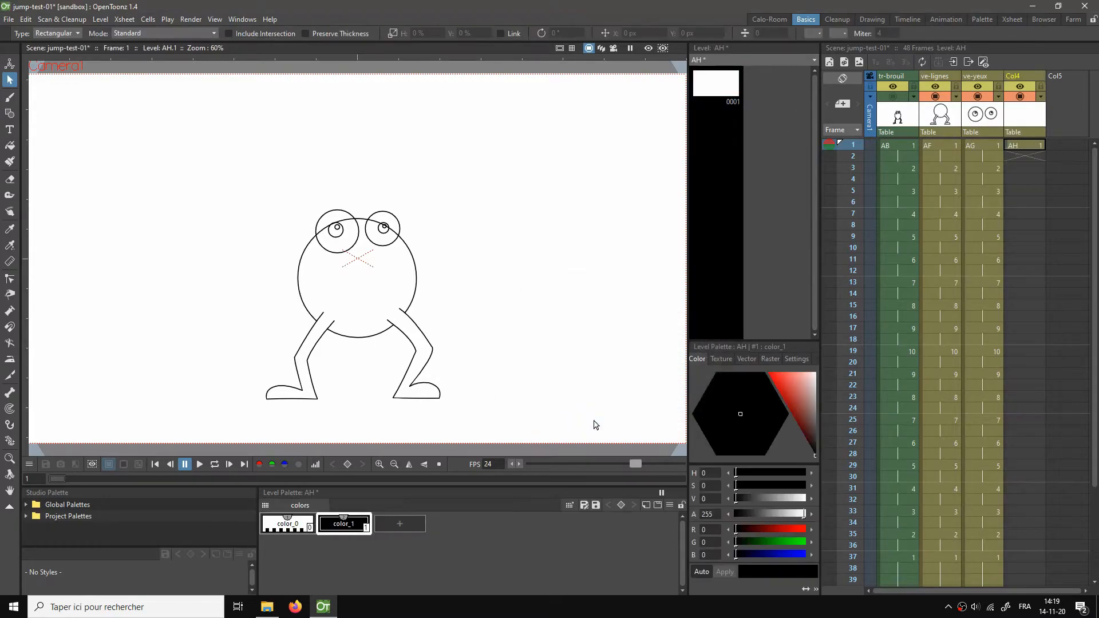
Step: Rename the new AH column to ve-sol and move it ahead of the tr-brouil column
double_click(1015, 77)
type("ve-c")
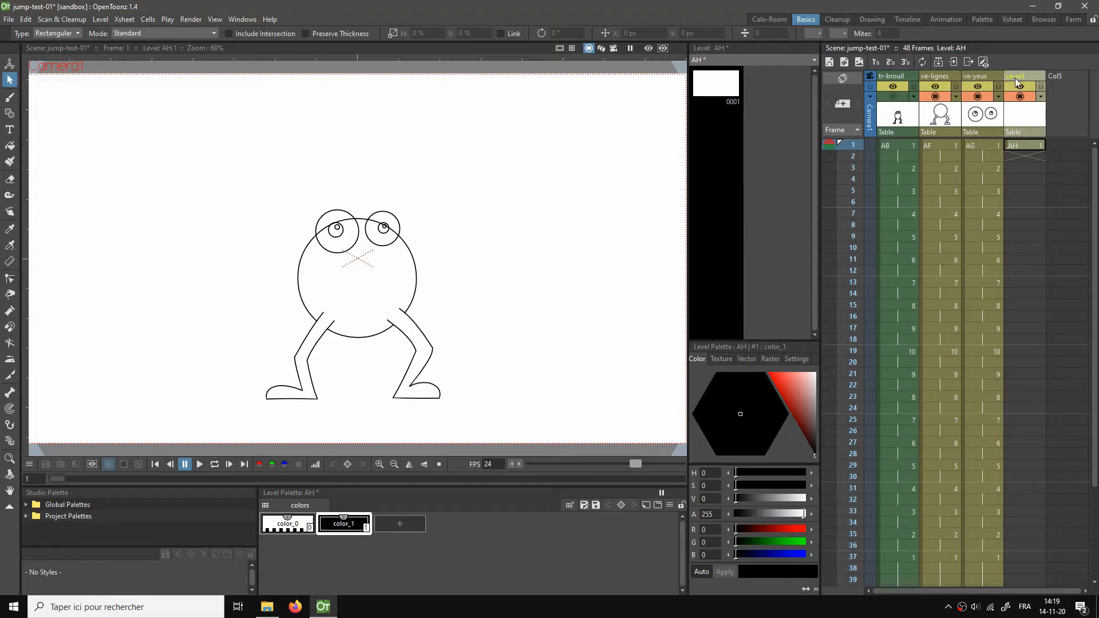
left_click_drag(1015, 78, 906, 81)
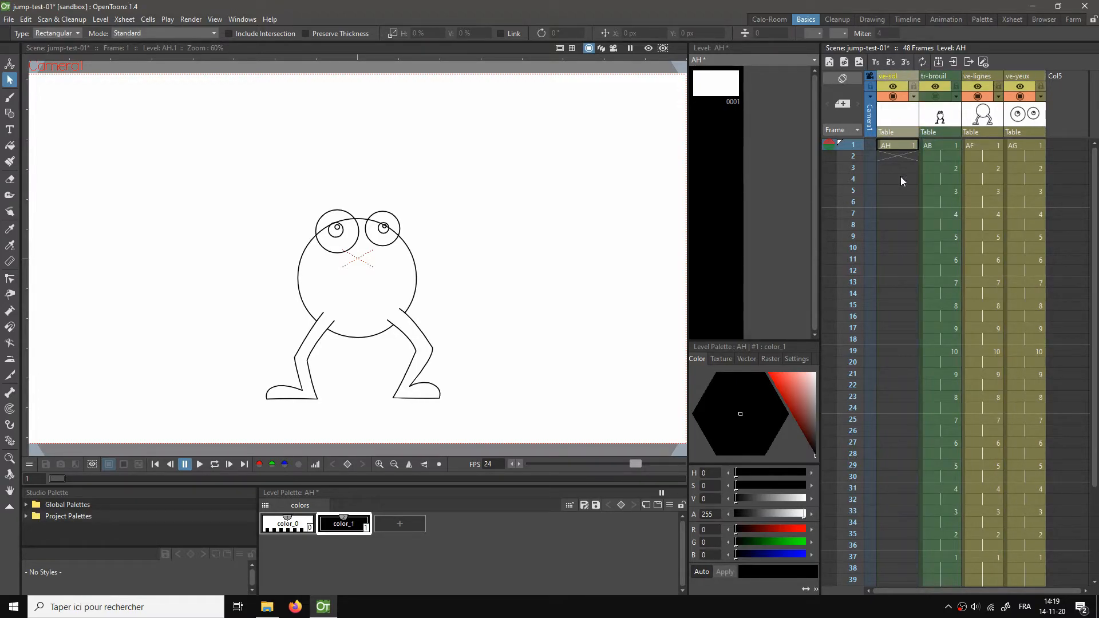
Step: Draw a rectangle on ve-sol as the ground, from just below the feet to past the camera frame's bottom and side edges
scroll(437, 277, "down", 1)
left_click_drag(475, 274, 466, 255)
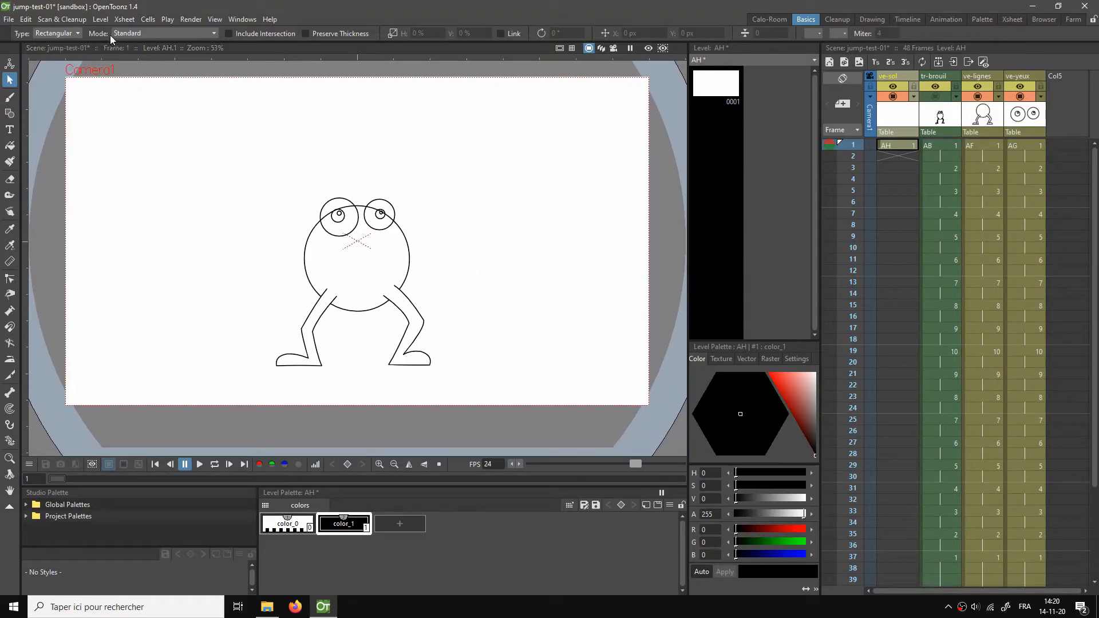
left_click(10, 118)
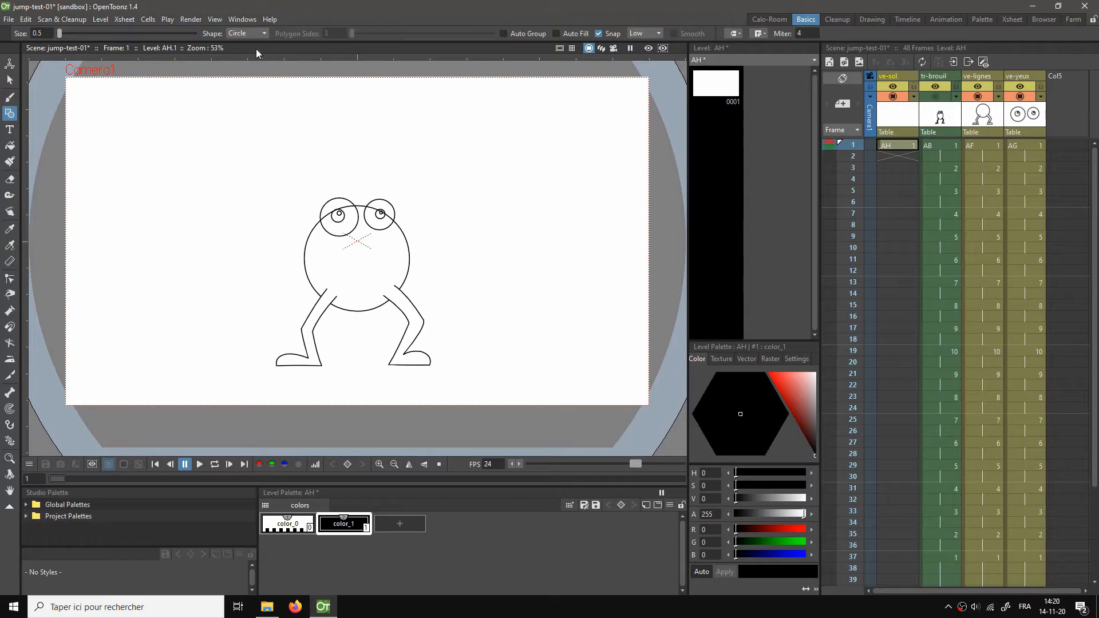
left_click(251, 36)
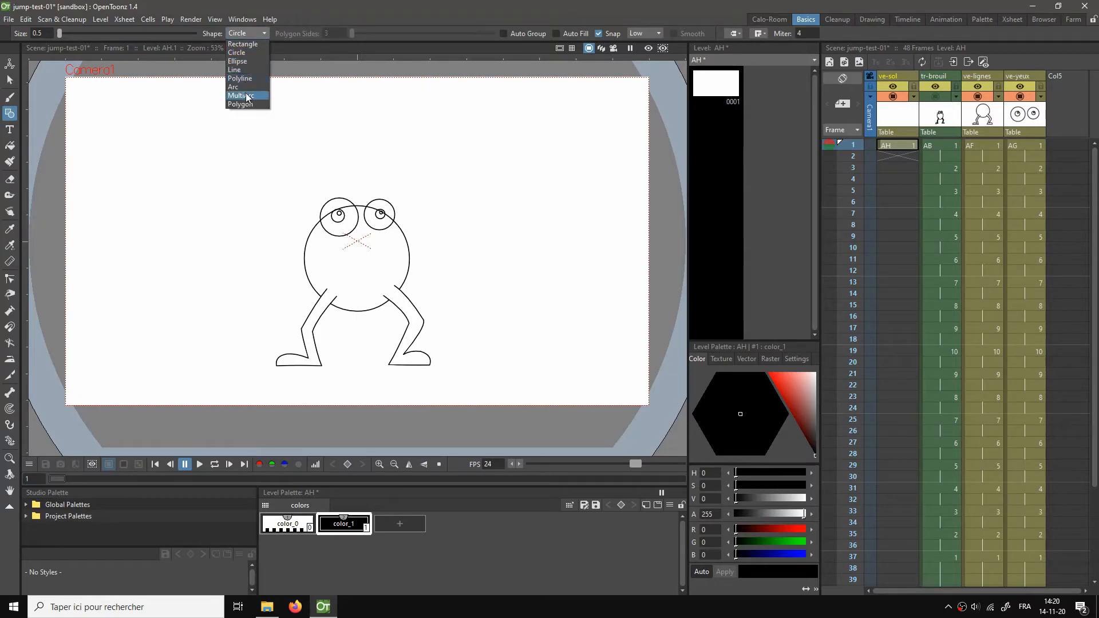
left_click(246, 44)
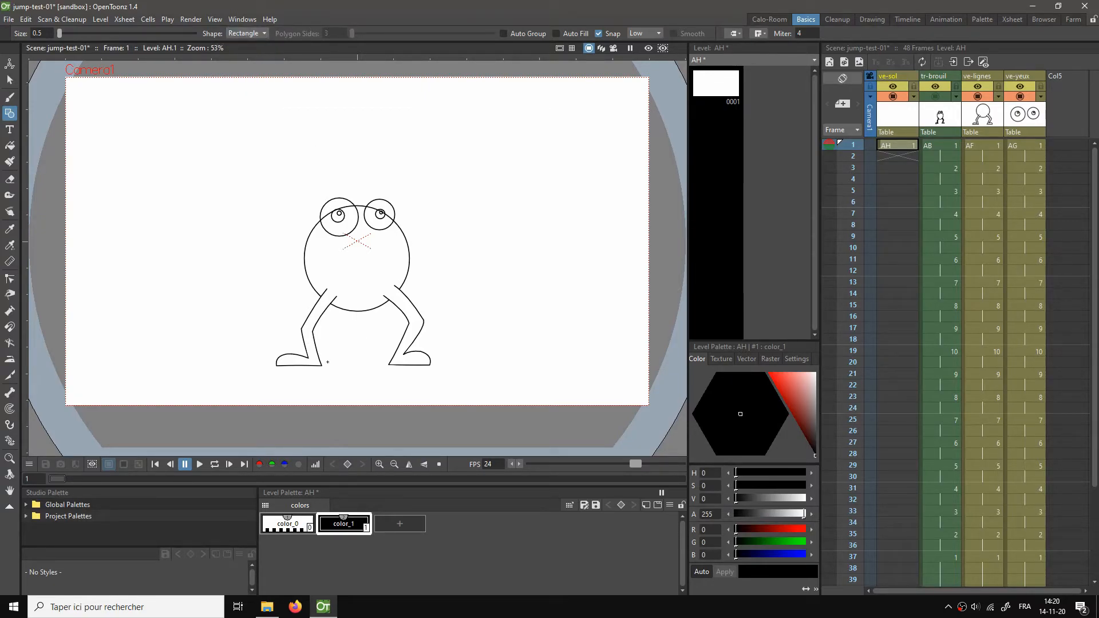
scroll(248, 371, "up", 2)
scroll(321, 385, "down", 2)
left_click_drag(351, 373, 330, 339)
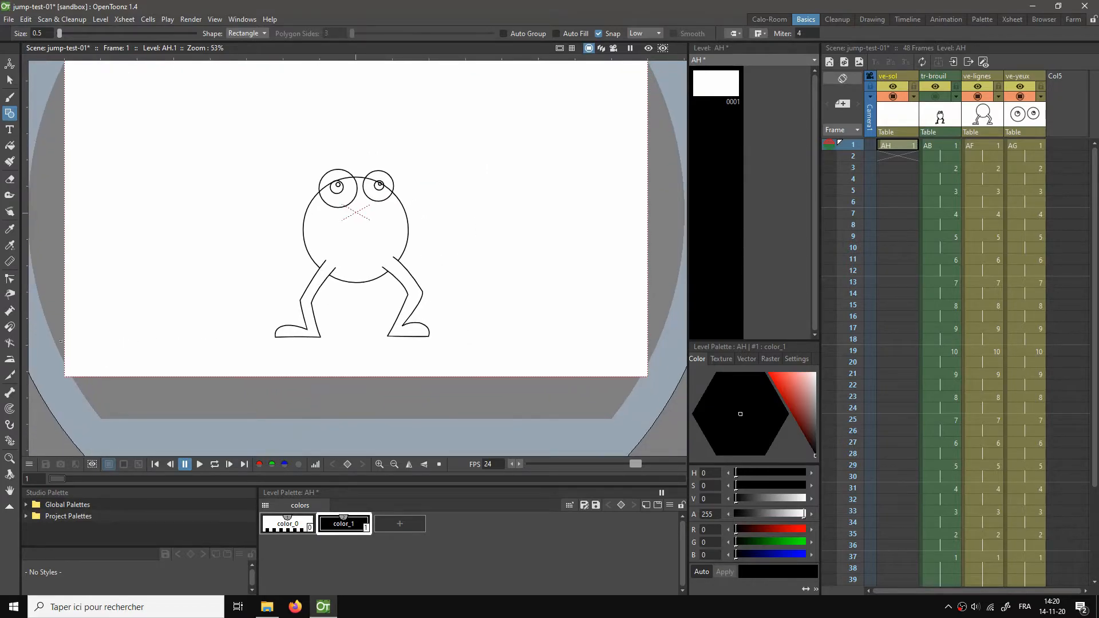
left_click_drag(66, 352, 656, 394)
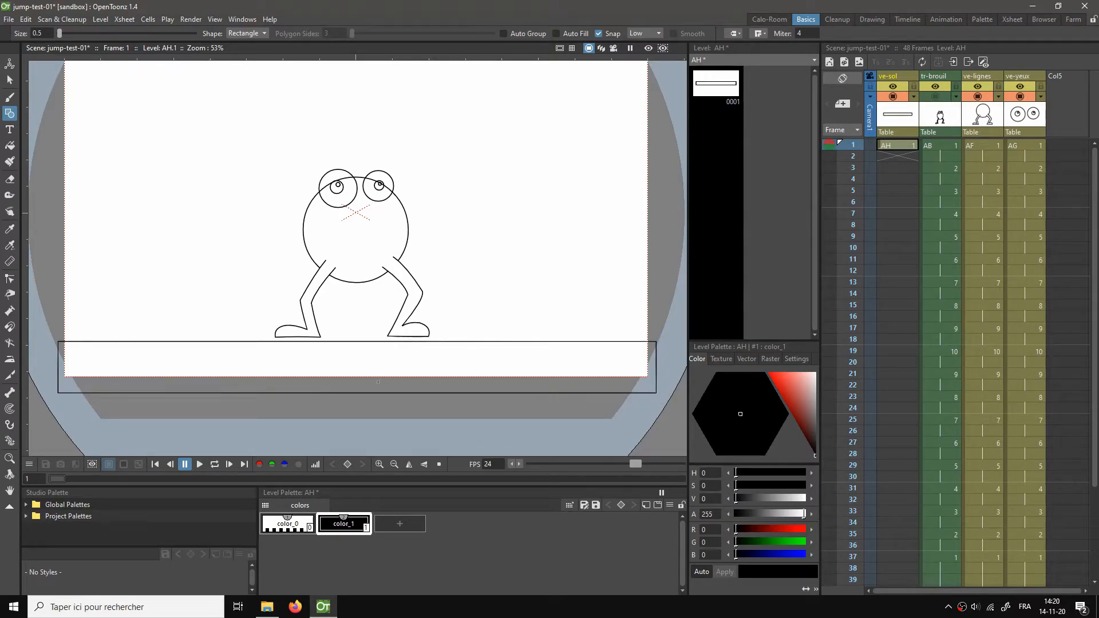
key("s")
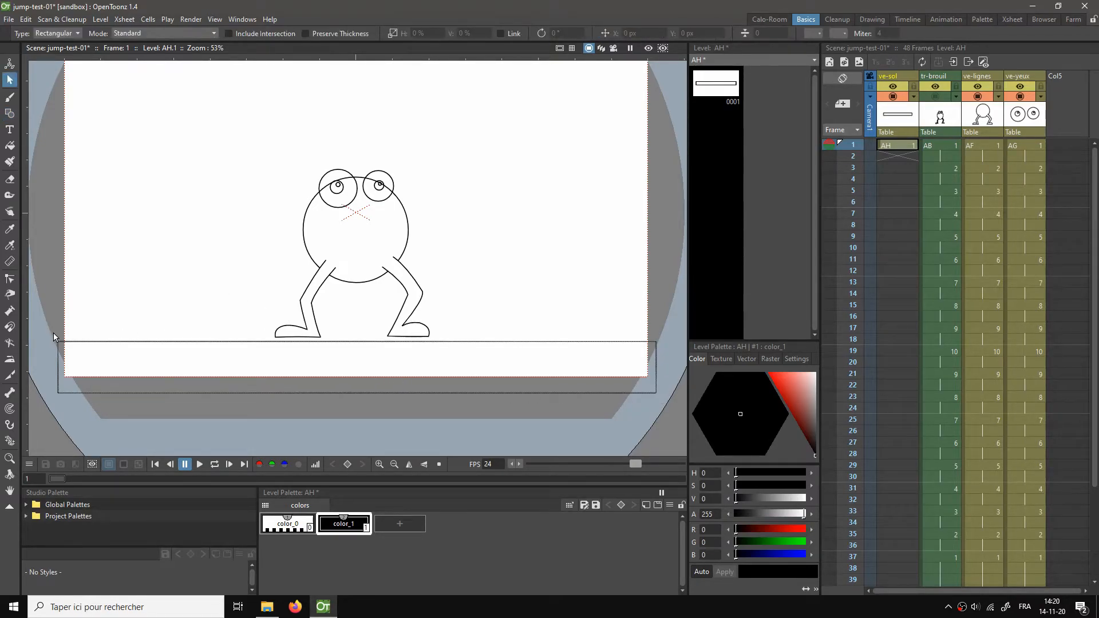
Step: Move the ve-sol ground rectangle up so its upper edge meets the soles of the character's feet
left_click_drag(49, 333, 676, 420)
scroll(486, 395, "up", 4)
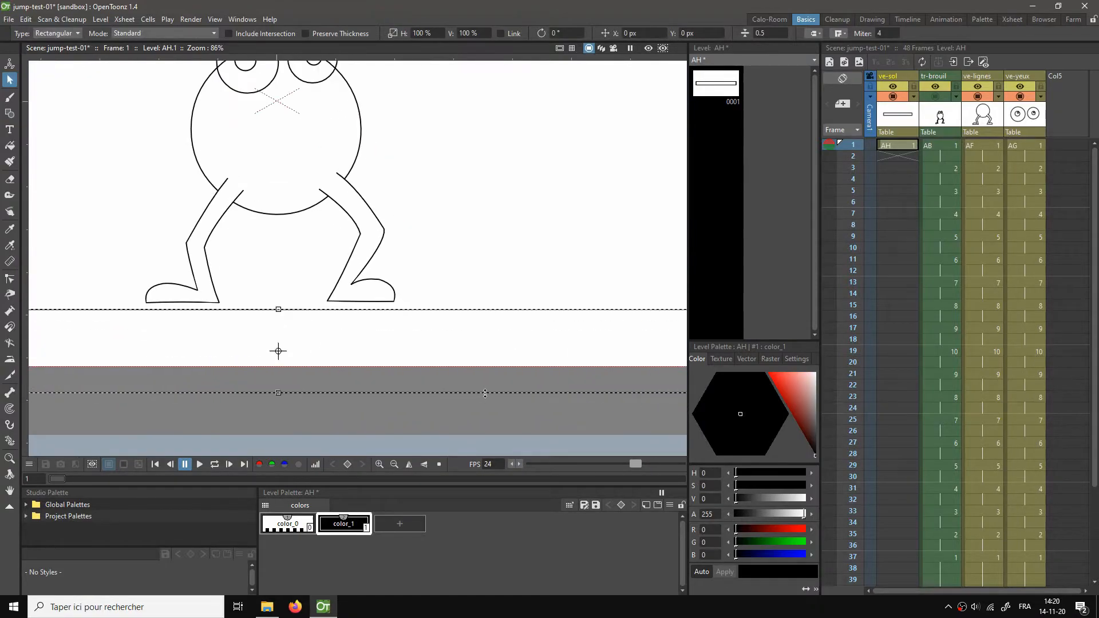
scroll(475, 369, "down", 3)
left_click_drag(405, 349, 481, 354)
scroll(481, 358, "up", 2)
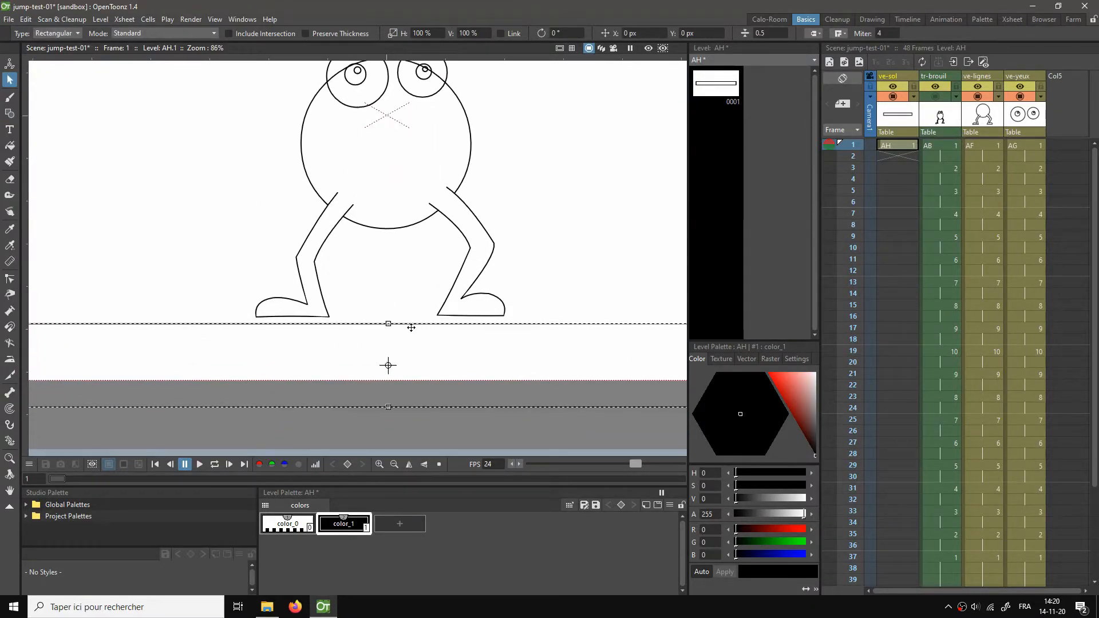
left_click_drag(411, 327, 411, 320)
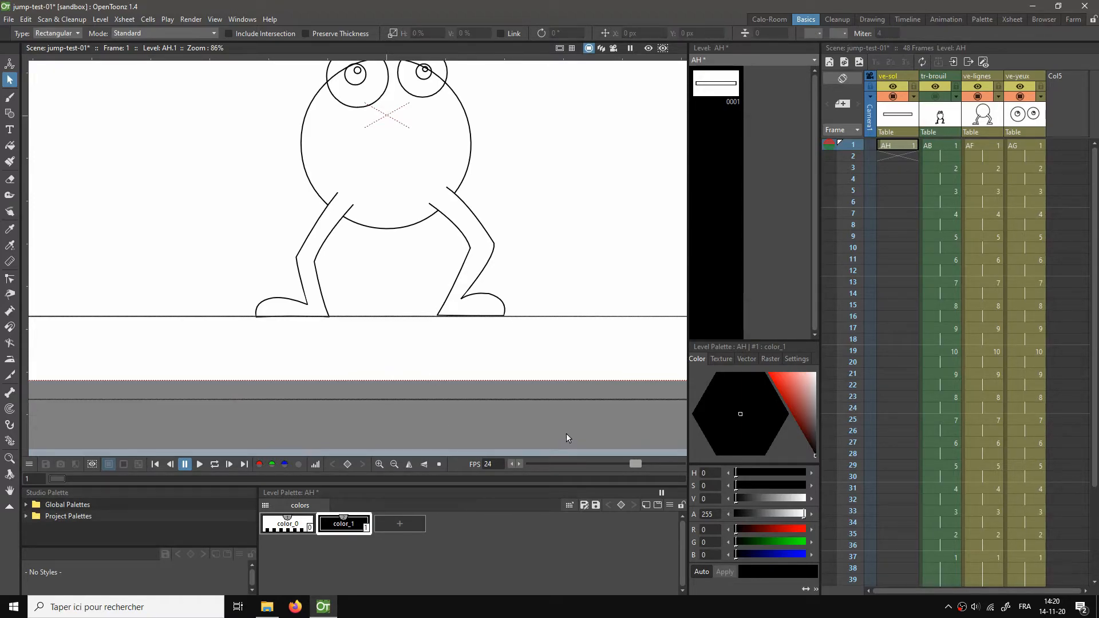
scroll(557, 392, "down", 4)
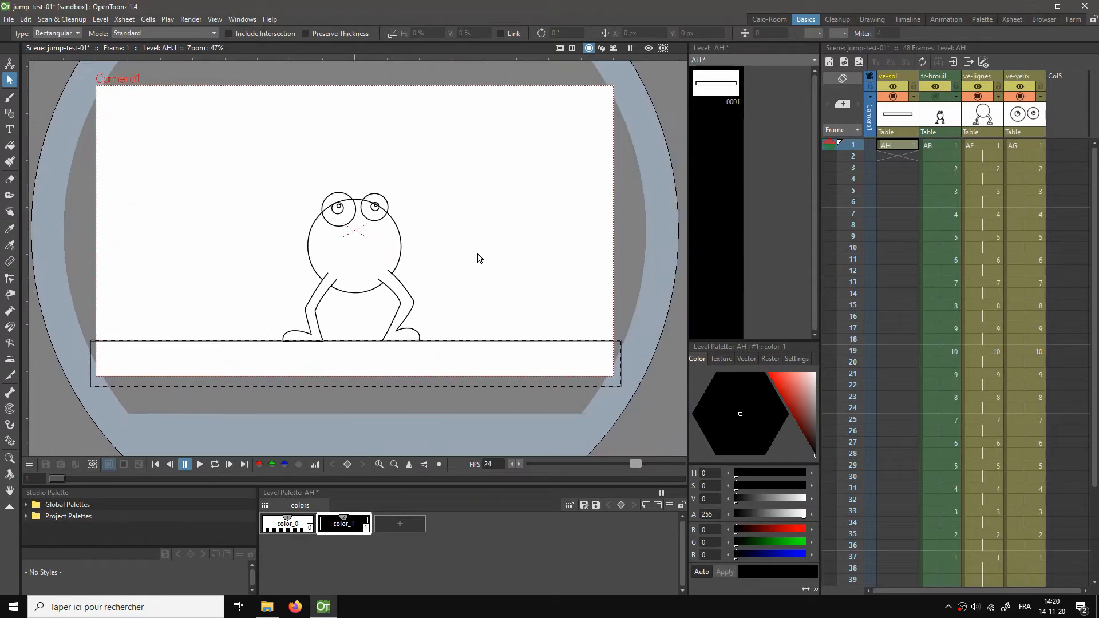
right_click(477, 255)
left_click(515, 288)
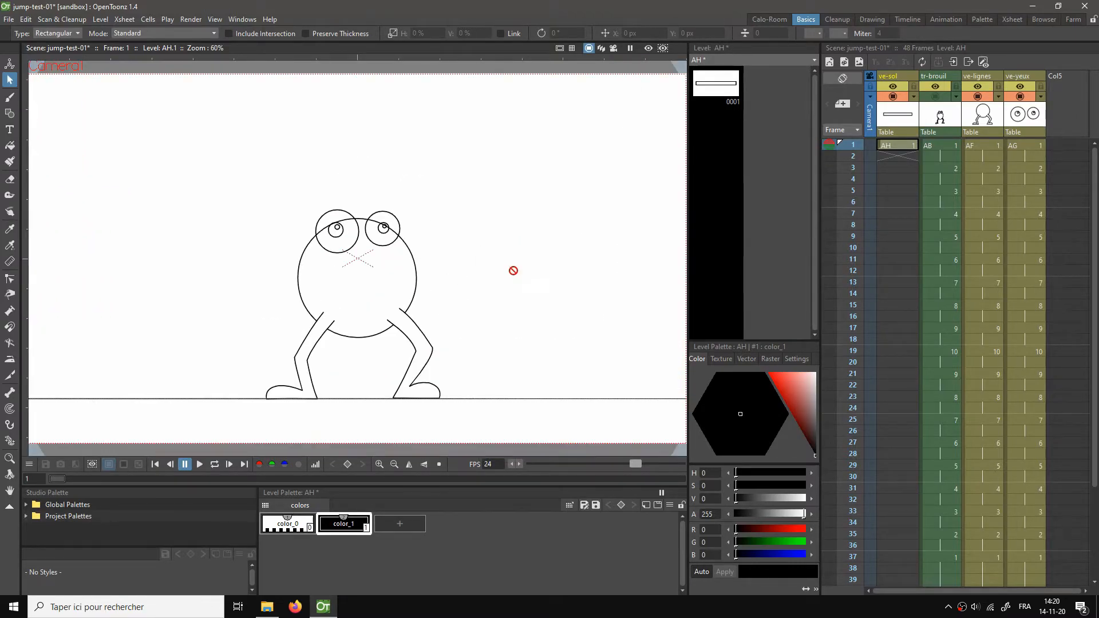
Step: Extend the ground drawing in ve-sol through frame 48 by filling in the column's empty cells
key("l")
key("l")
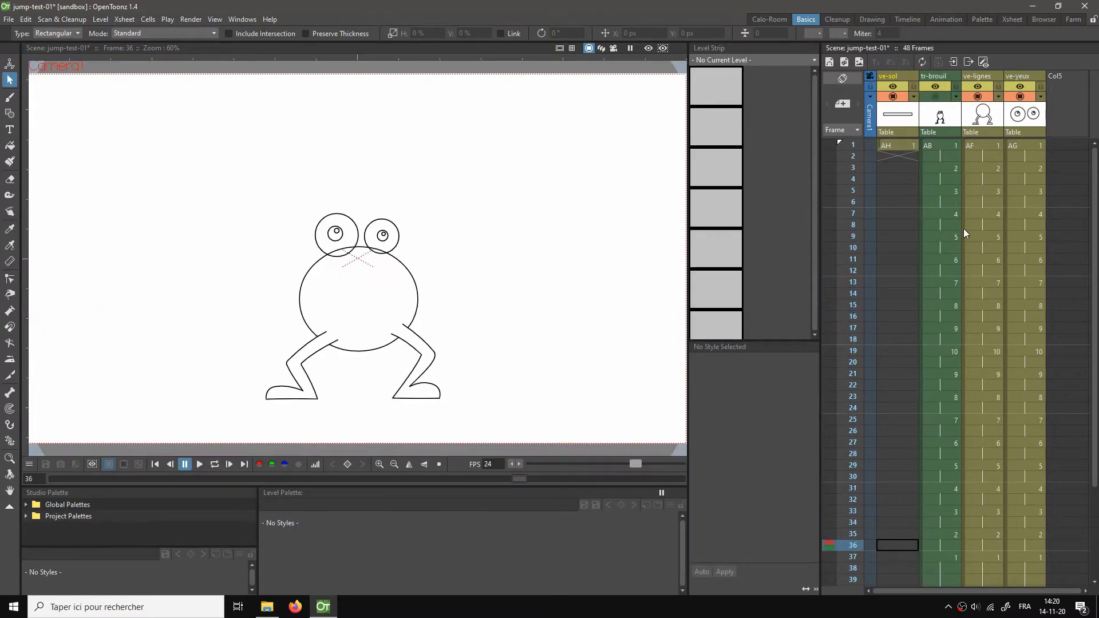
left_click(888, 147)
scroll(892, 411, "down", 5)
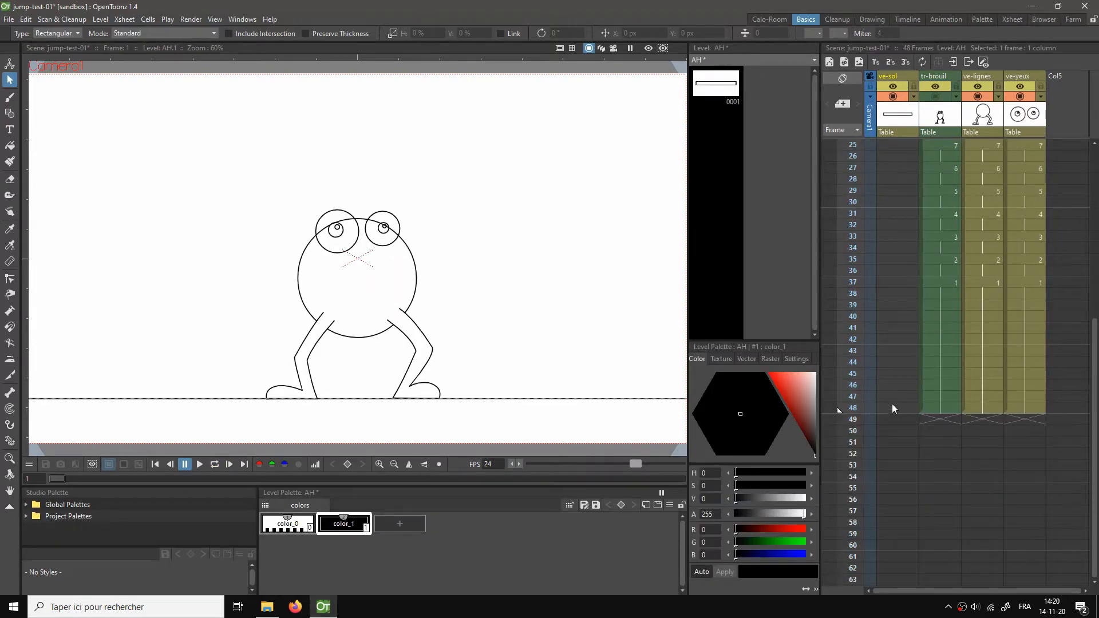
right_click(893, 405)
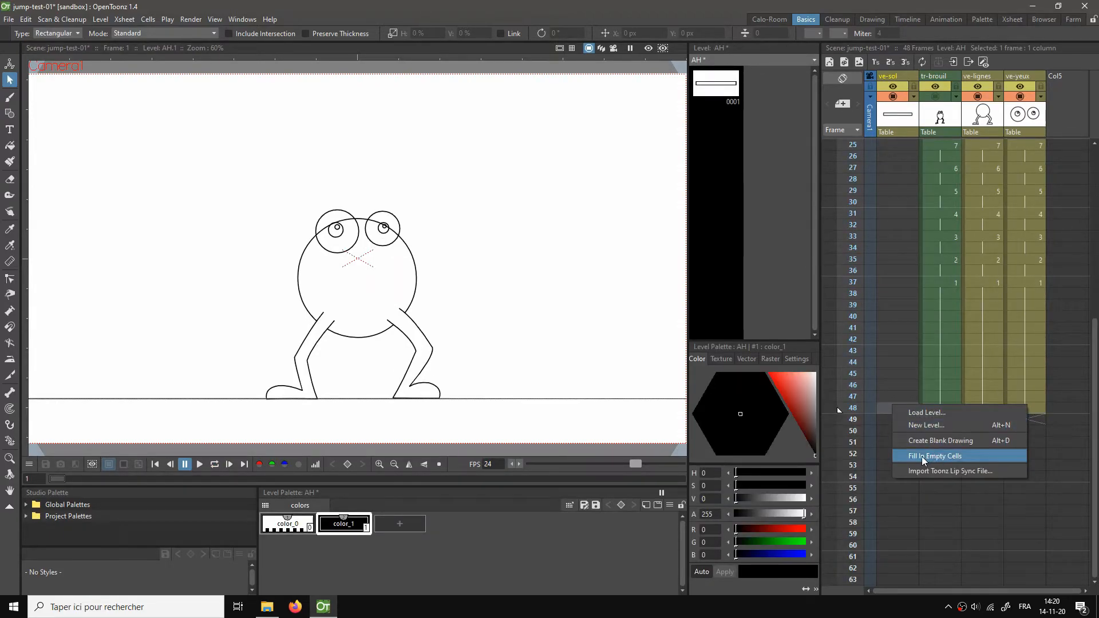
left_click(953, 456)
left_click(902, 390)
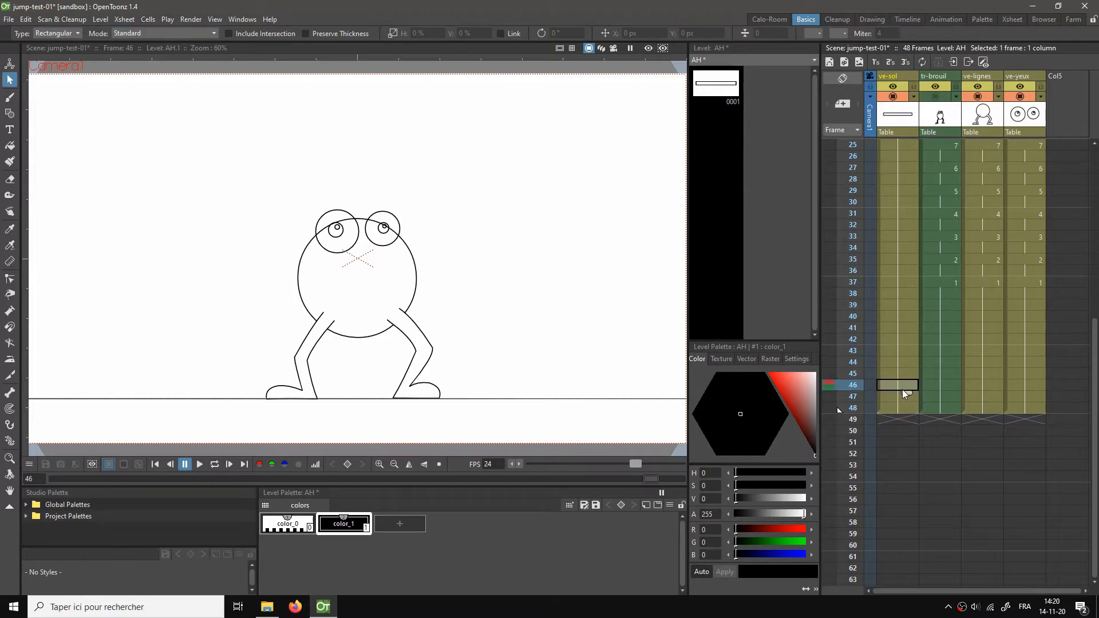
scroll(969, 363, "up", 5)
Step: Play the animation in a loop from frame 1 to check the character against the new ground
left_click(1029, 146)
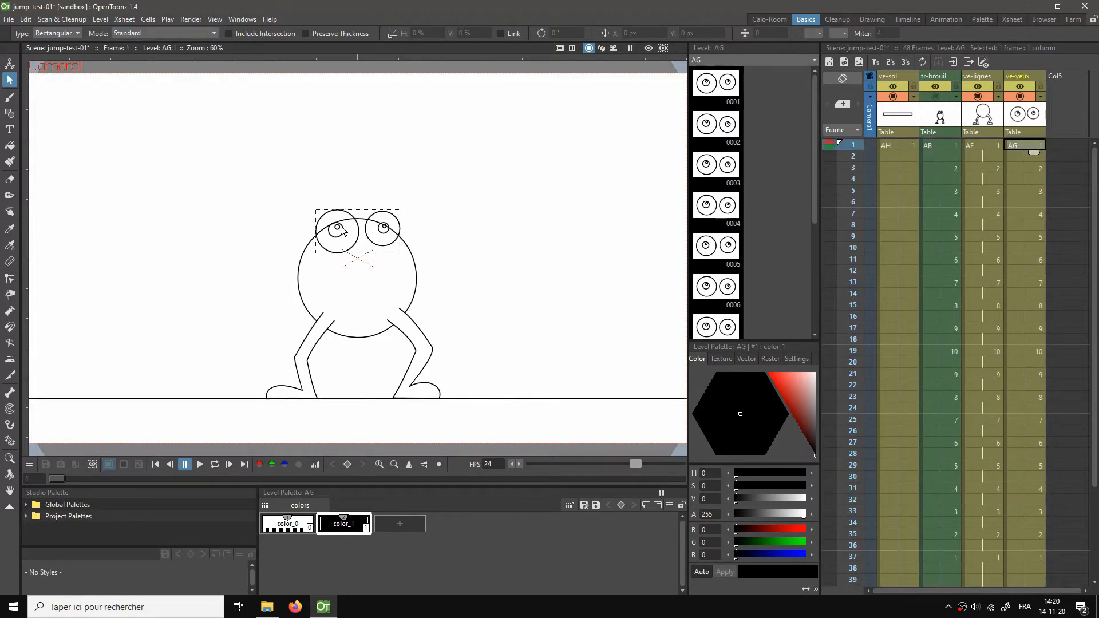
key("l")
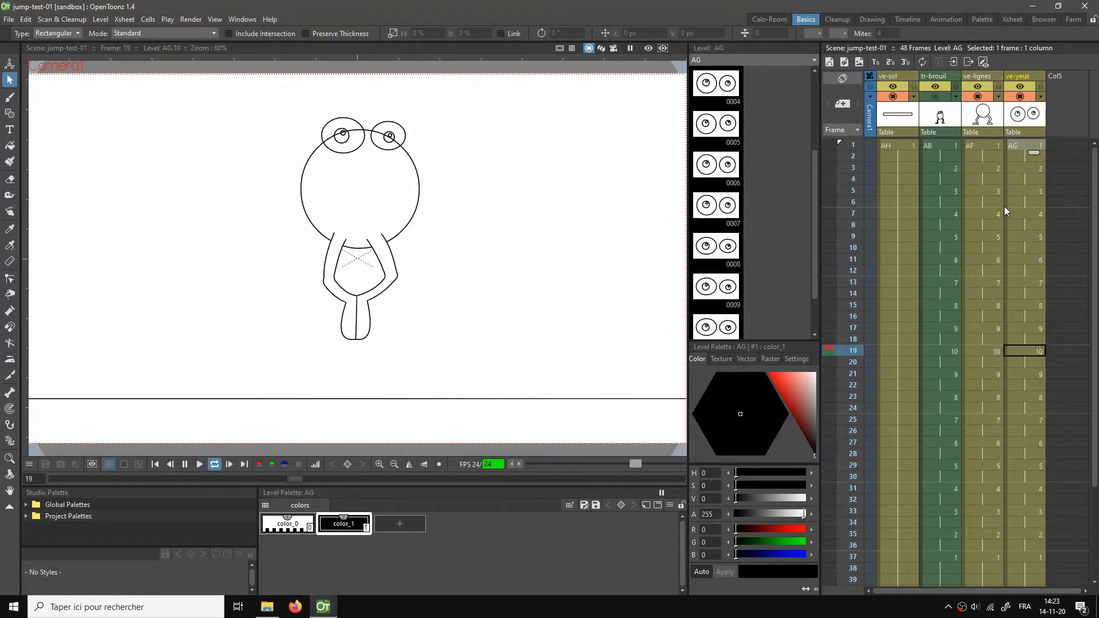
left_click(1024, 144)
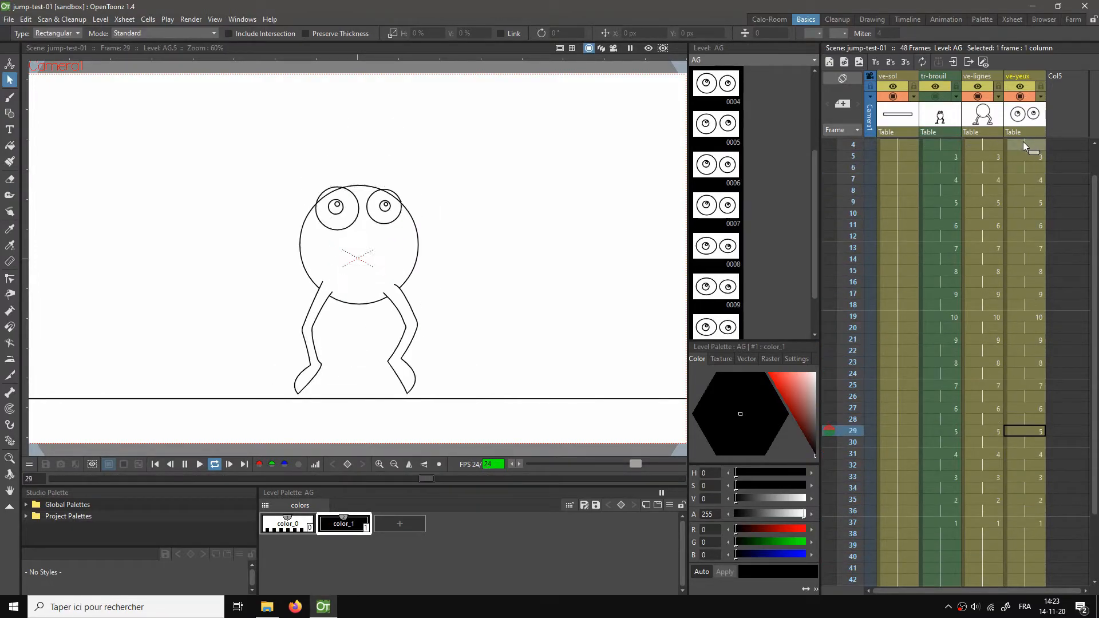
left_click(1033, 146)
scroll(1021, 211, "up", 2)
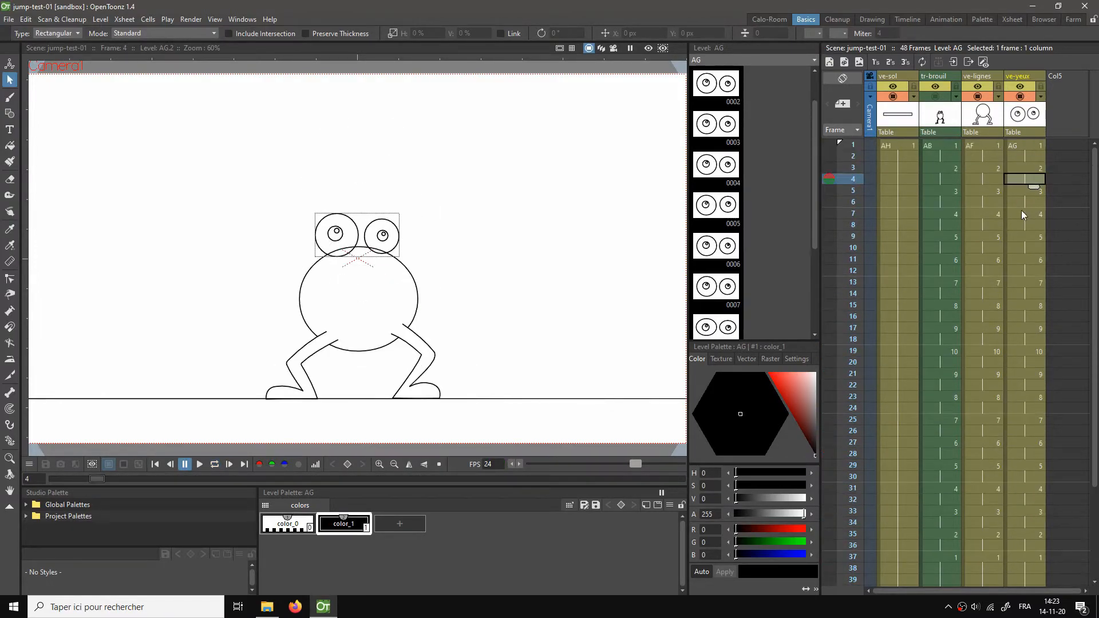
Step: Hide the ve-lignes column in the viewer and select frame 1 of the ve-yeux column
left_click(1024, 143)
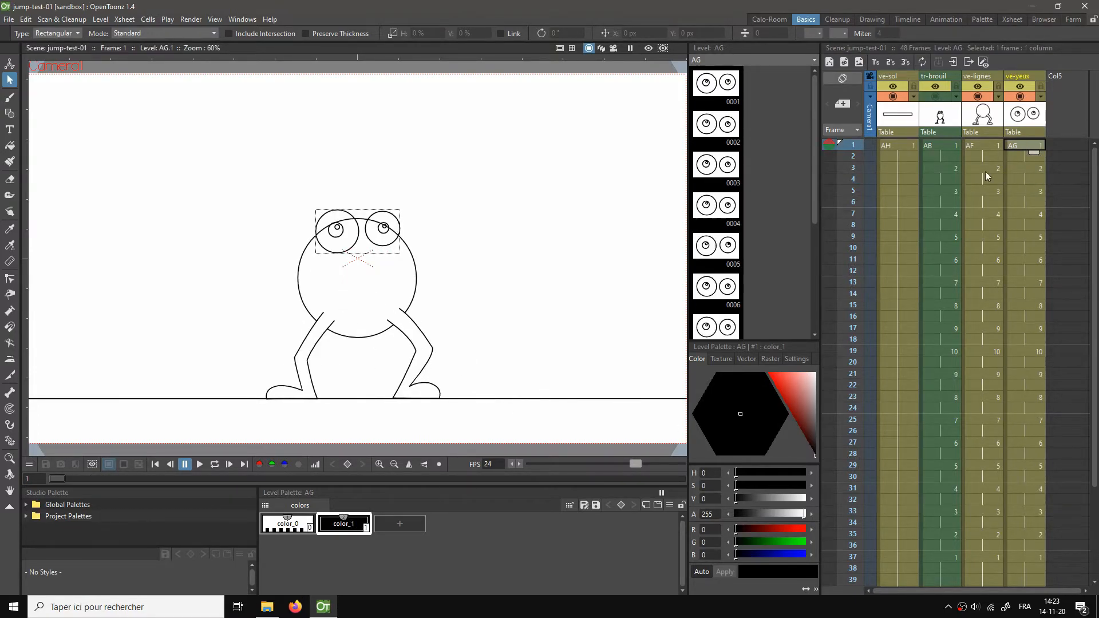
left_click(977, 97)
left_click(1023, 145)
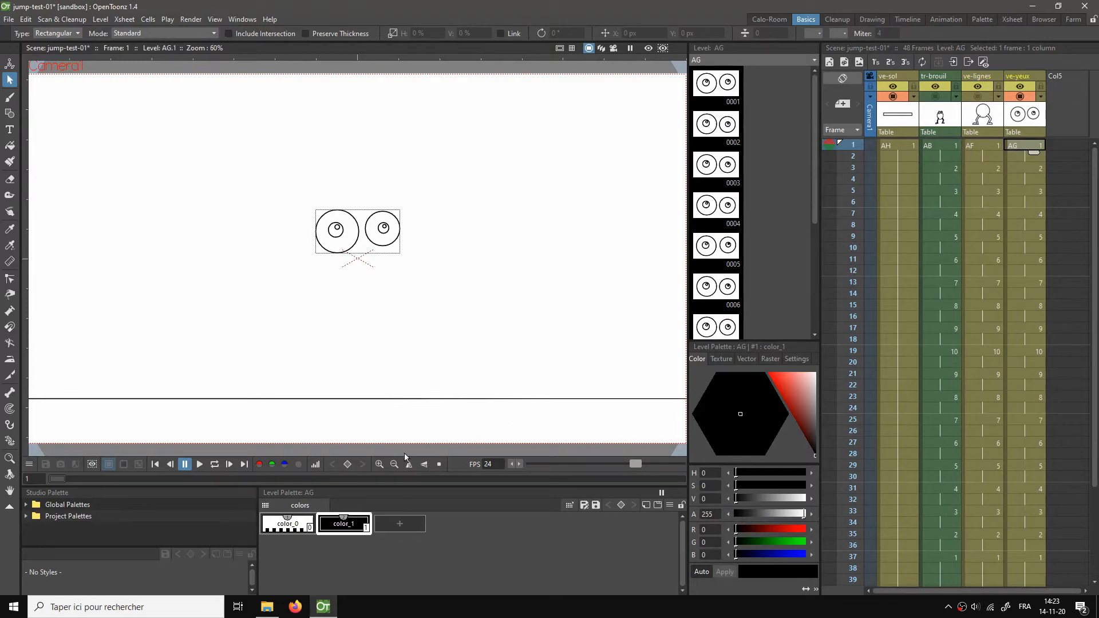
Step: Rename the color_1 style in the AG level palette to traits
left_click(338, 526)
double_click(337, 526)
type("traits")
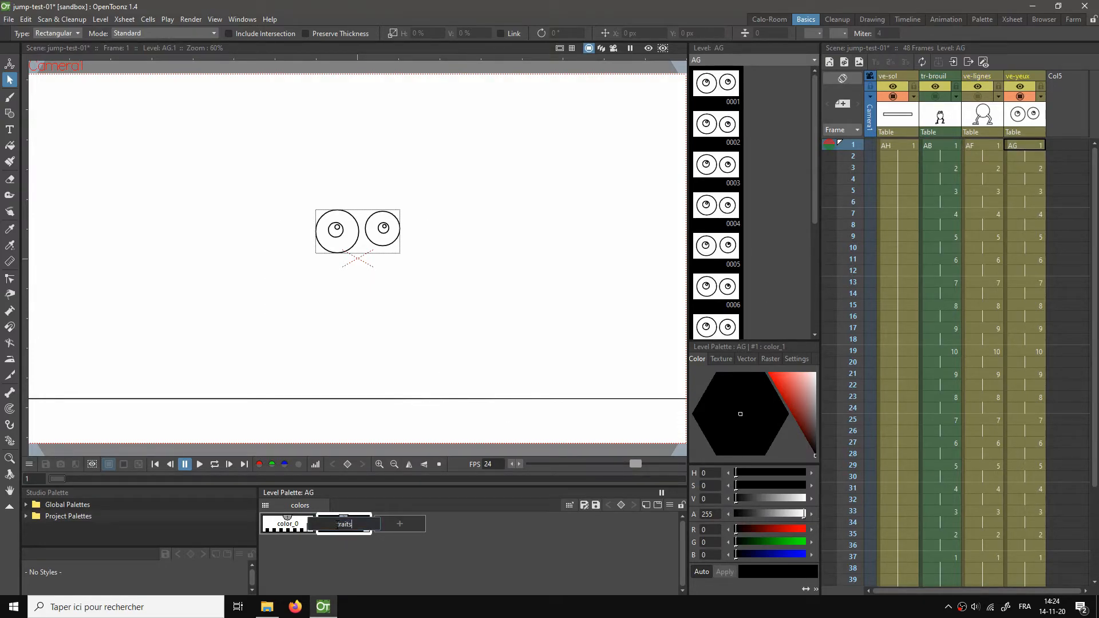
key("Return")
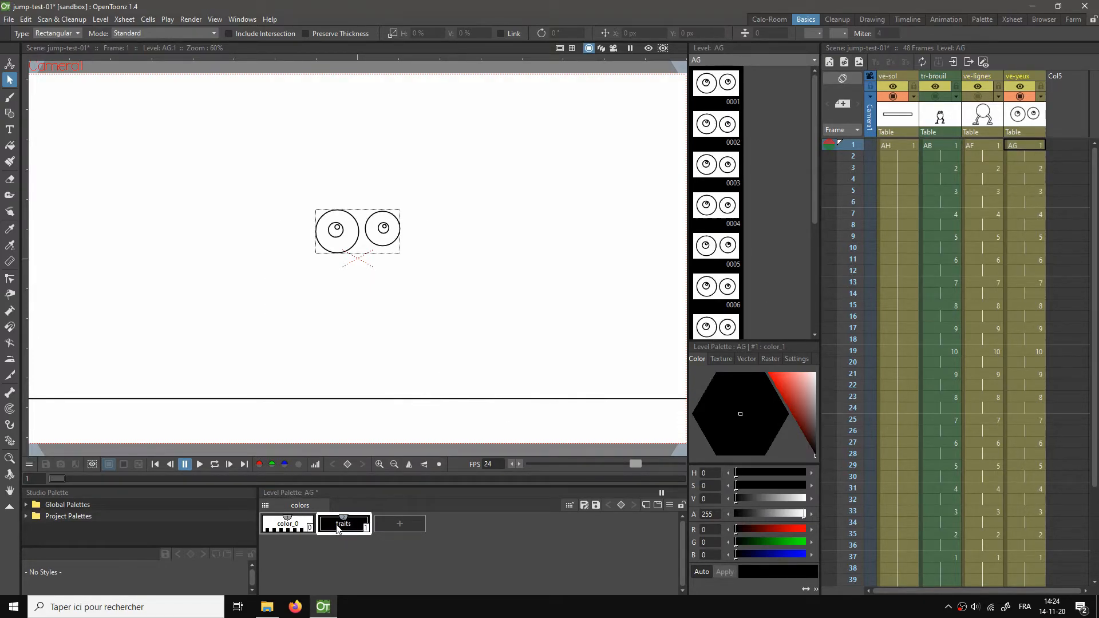
Step: Add a new style named separation to the AG palette and set its colour to light grey, about RGB 196, 195, 195
left_click(405, 528)
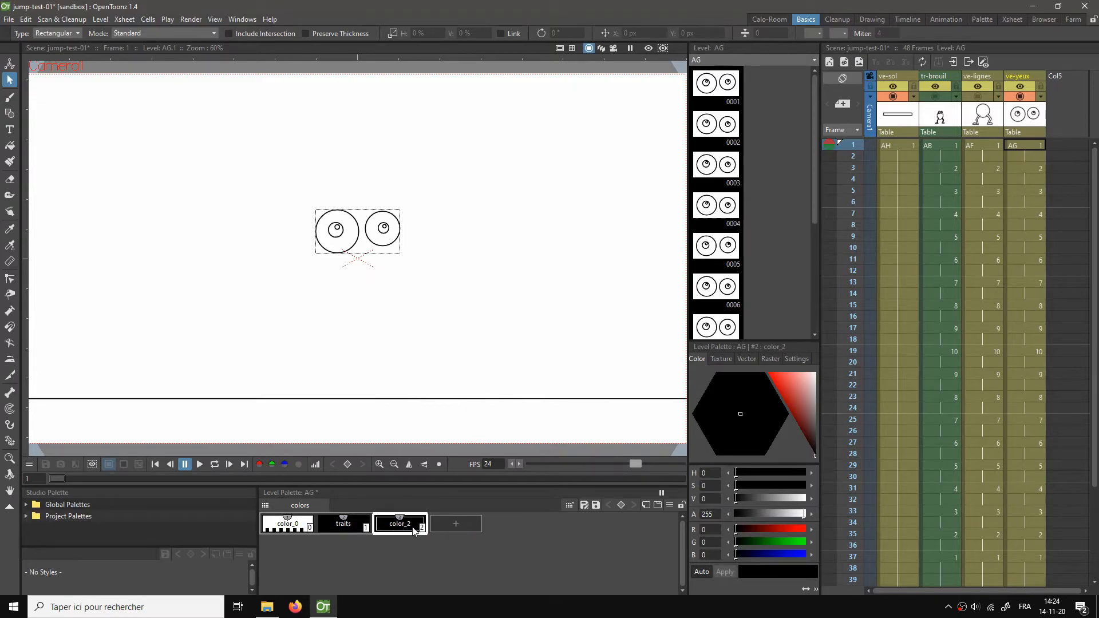
double_click(402, 527)
type("separation")
key("Return")
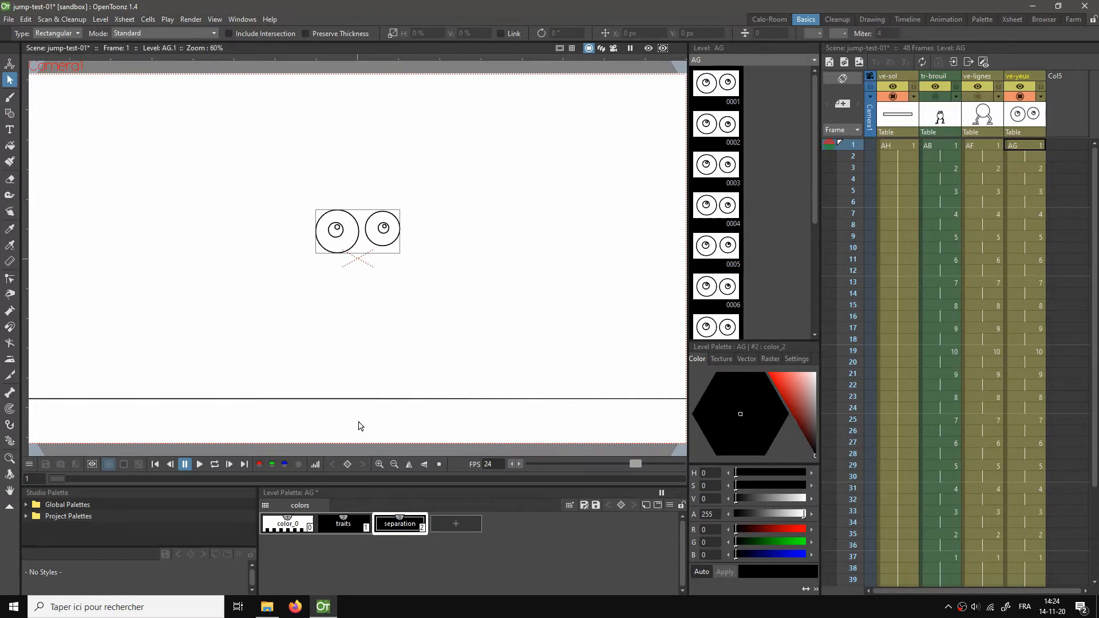
left_click_drag(792, 397, 815, 391)
Step: Draw a separation arc with the Geometric tool across the lower right of the left eye on frame 1, snapped to its outline
scroll(334, 231, "up", 1)
scroll(338, 232, "up", 4)
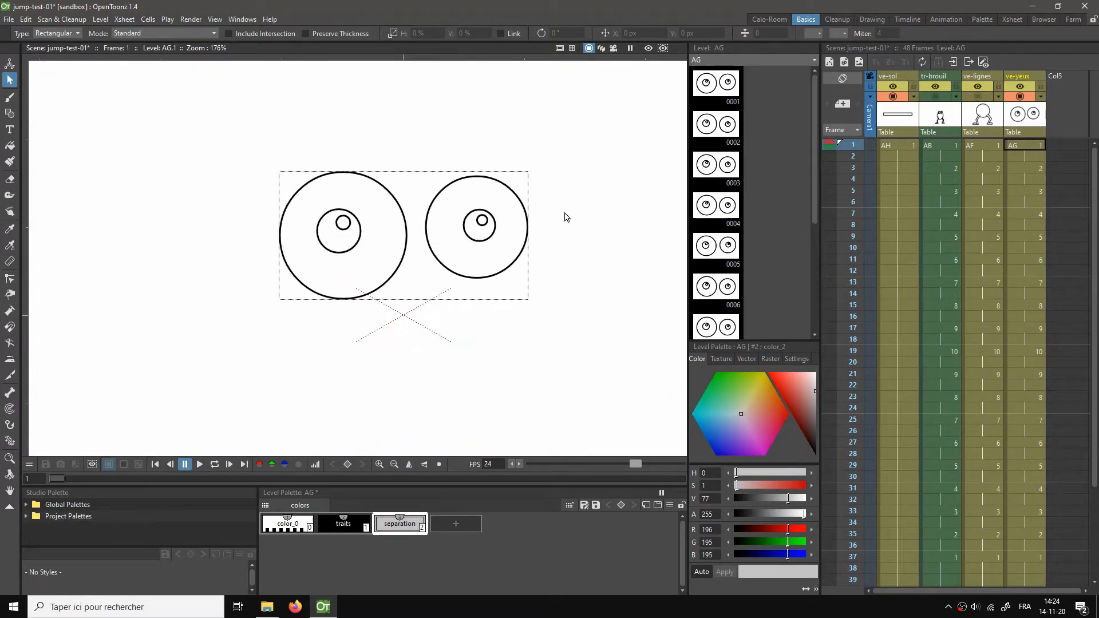
scroll(459, 277, "up", 4)
left_click_drag(418, 297, 391, 296)
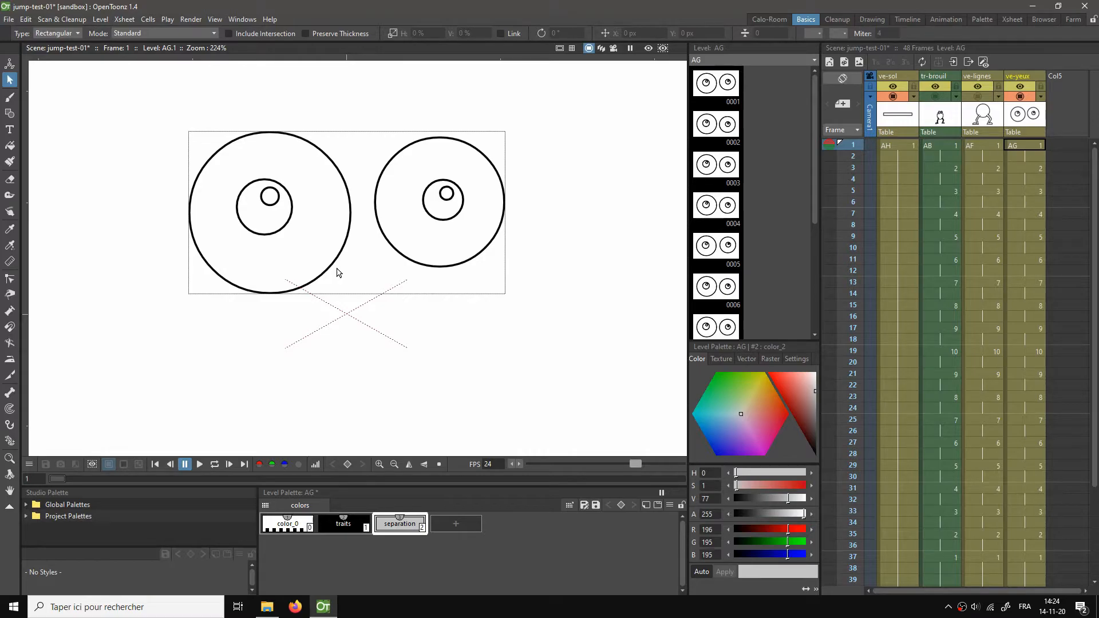
key("g")
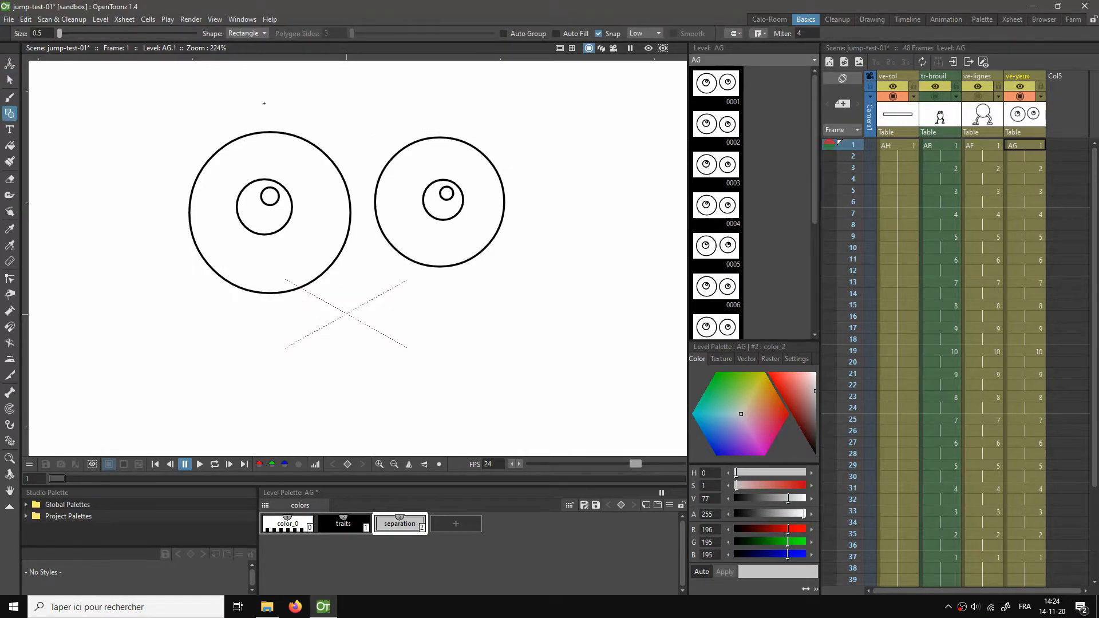
left_click(252, 33)
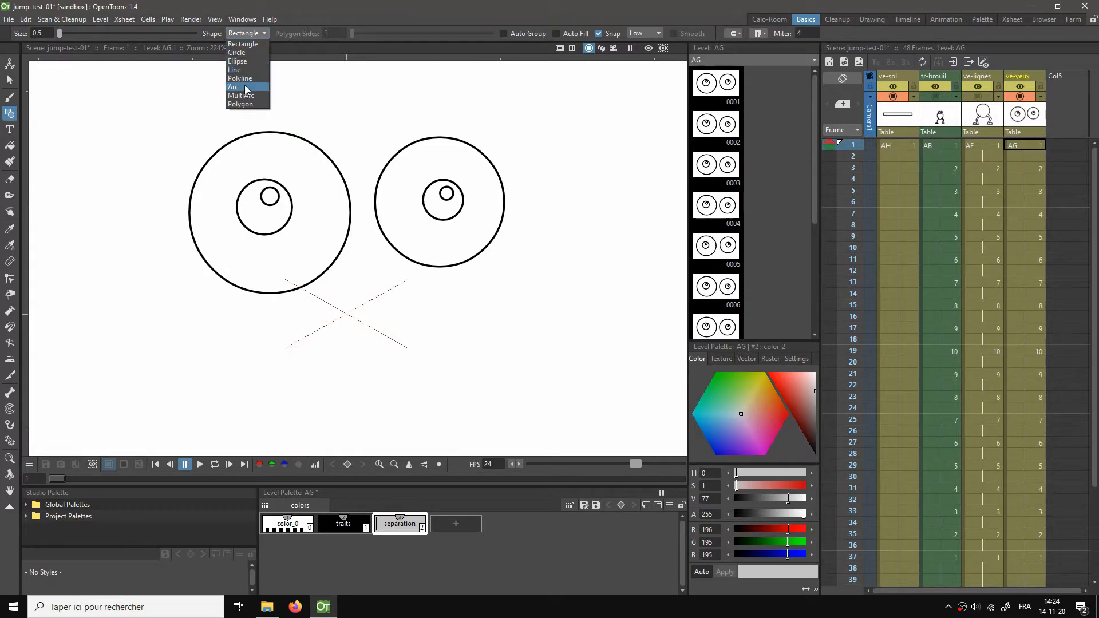
left_click(244, 89)
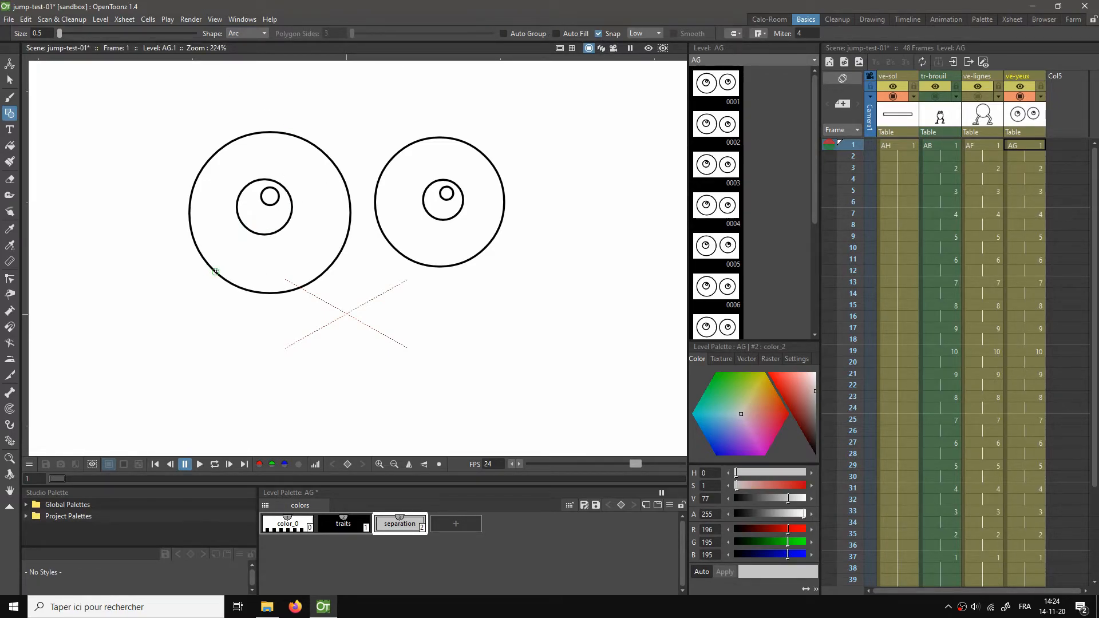
left_click_drag(224, 271, 348, 194)
left_click(316, 299)
Step: Draw a matching separation arc across the lower right of the right eye on frame 1
left_click(646, 35)
left_click(645, 34)
left_click_drag(465, 246, 504, 194)
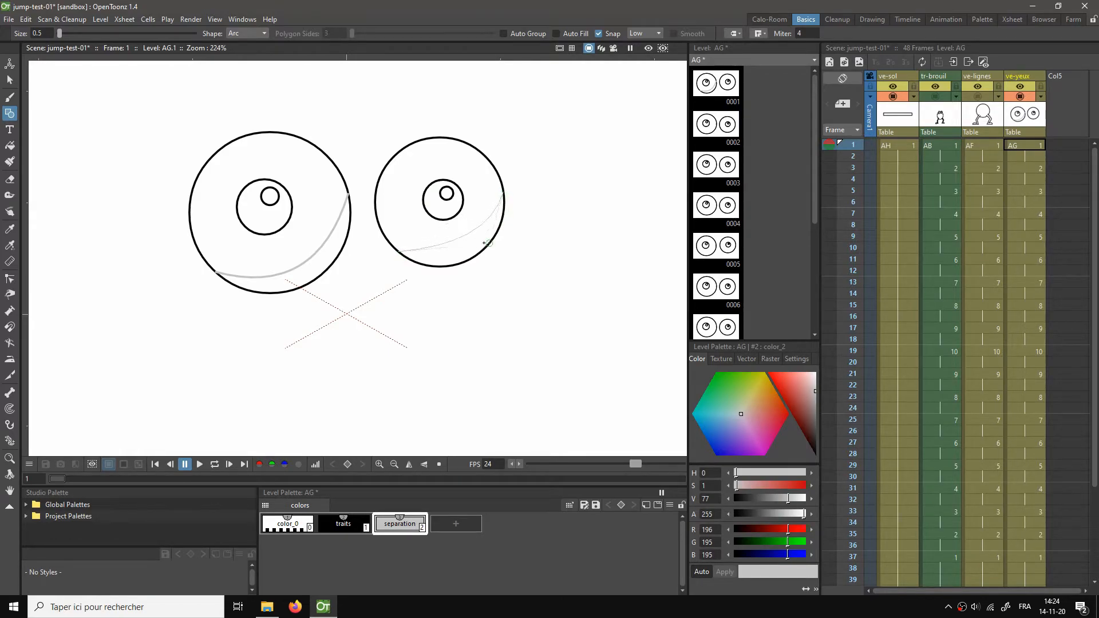
left_click(480, 274)
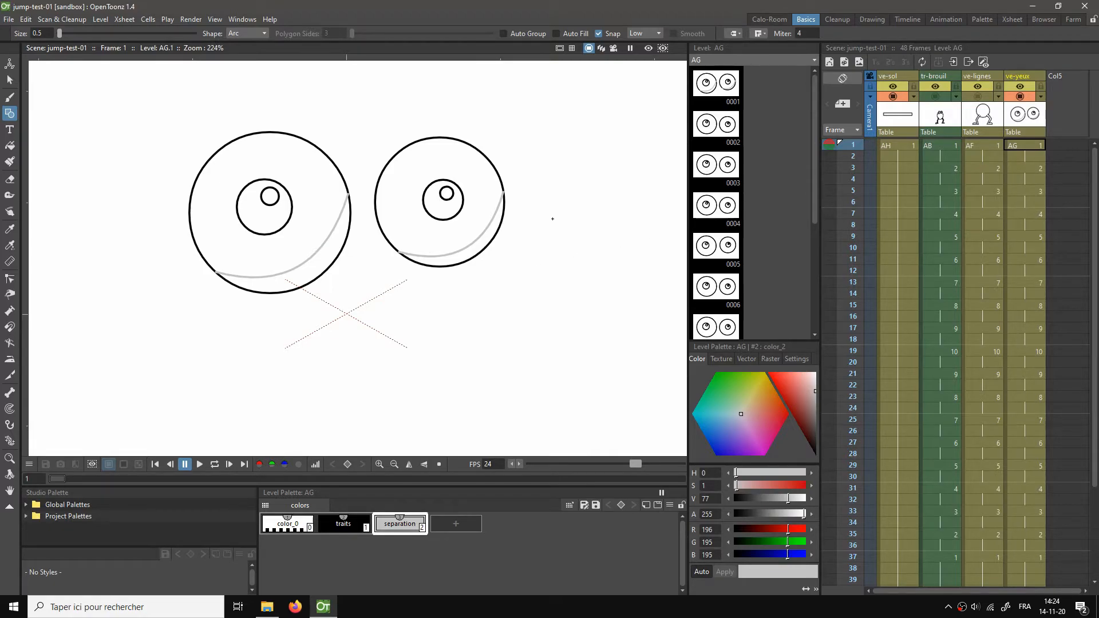
Step: Go to frame 3 of ve-yeux and turn on the onion skin for the preceding frame
scroll(551, 218, "down", 5)
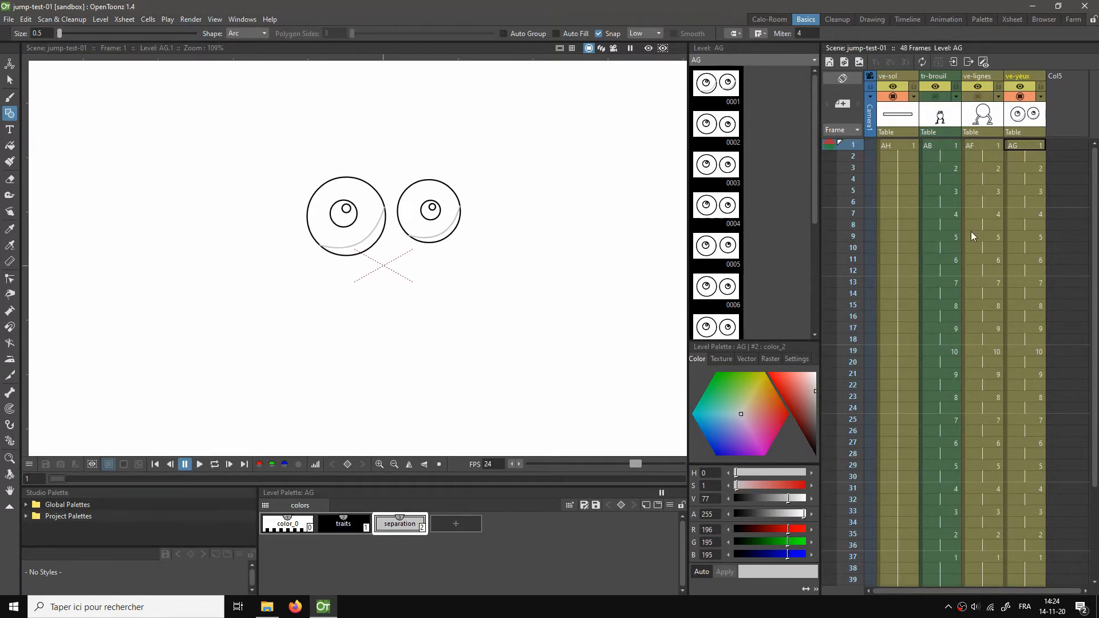
left_click(1014, 170)
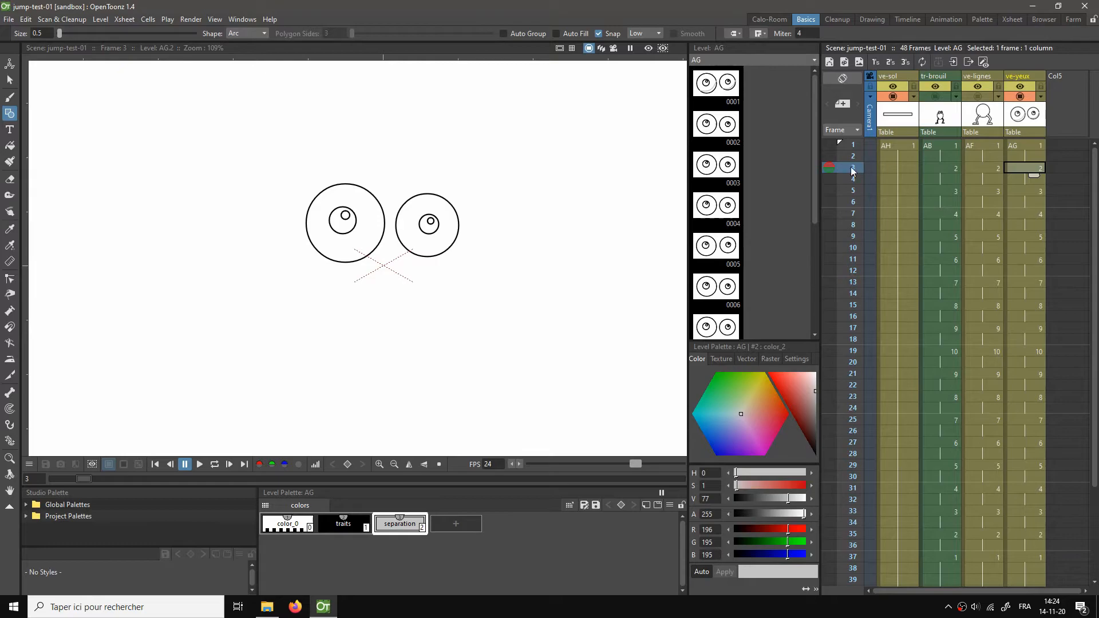
left_click(830, 157)
Step: Draw separation arcs across the lower right of both eyes on frame 3, using the onion skin as a guide
scroll(356, 286, "up", 3)
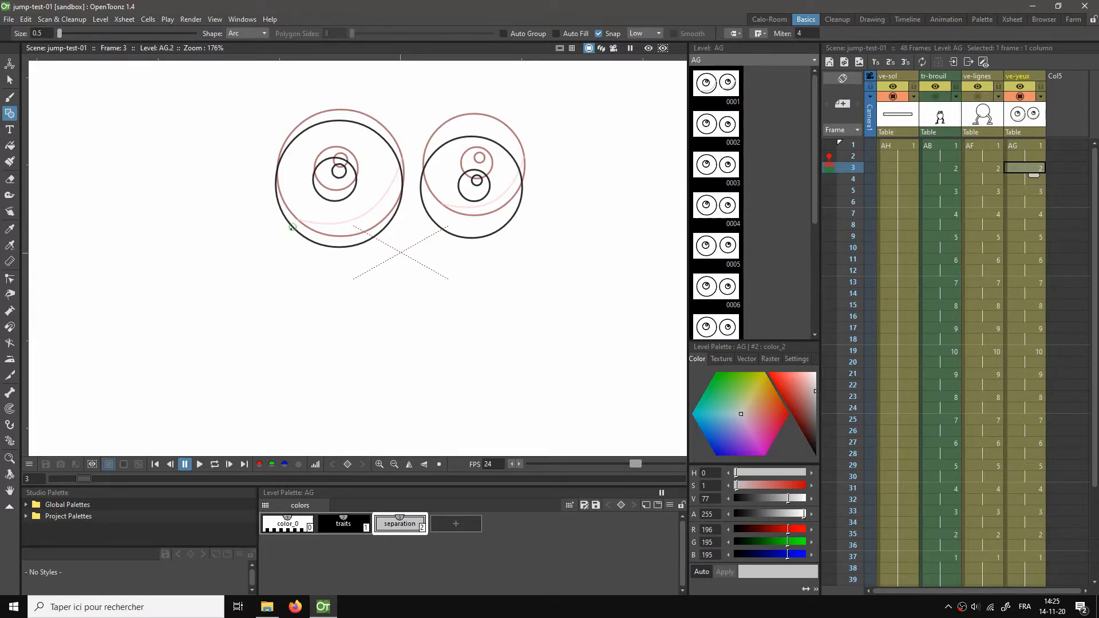
left_click_drag(292, 228, 402, 169)
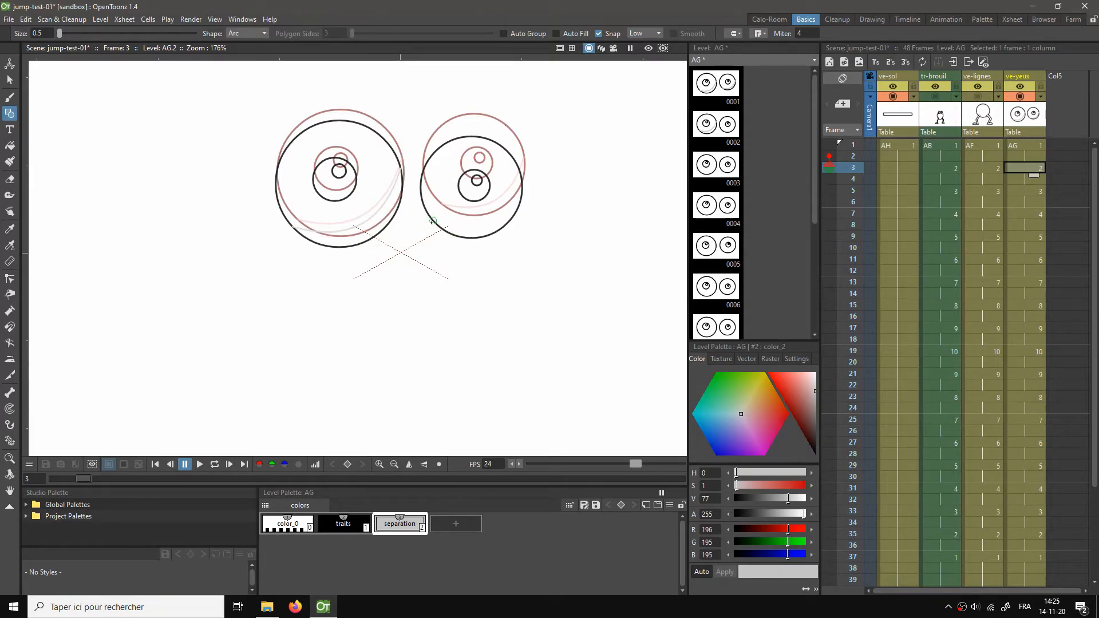
left_click_drag(532, 210, 526, 186)
key("ctrl+z")
left_click_drag(514, 215, 522, 189)
Step: Draw separation arcs across the lower right of both eyes on frame 5 of ve-yeux
left_click(1012, 193)
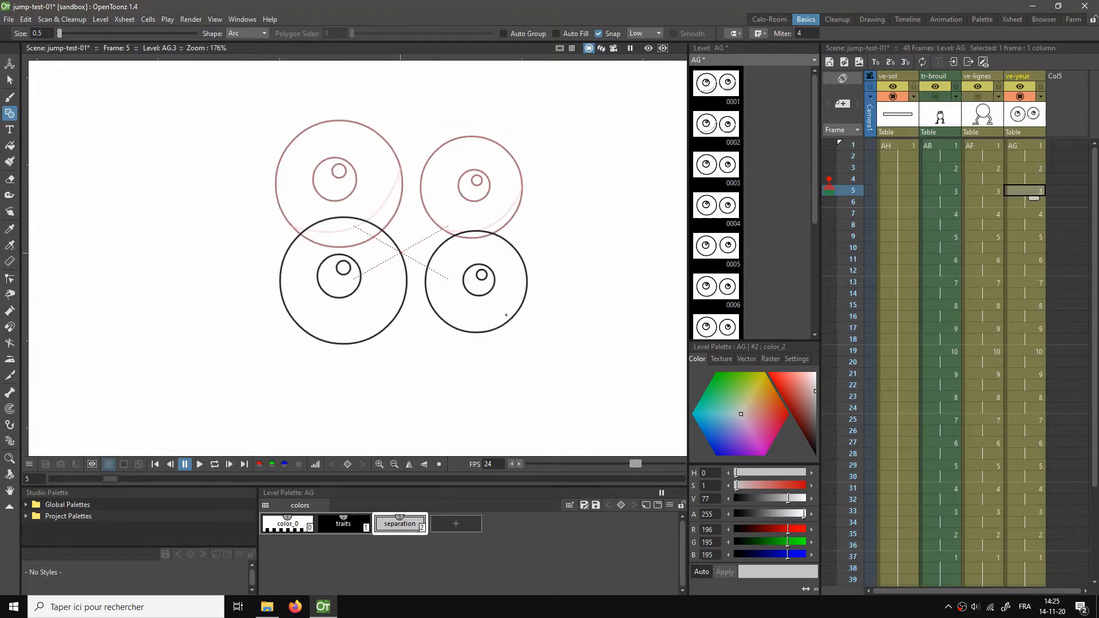
left_click_drag(297, 324, 407, 278)
left_click(406, 278)
left_click_drag(445, 322, 527, 281)
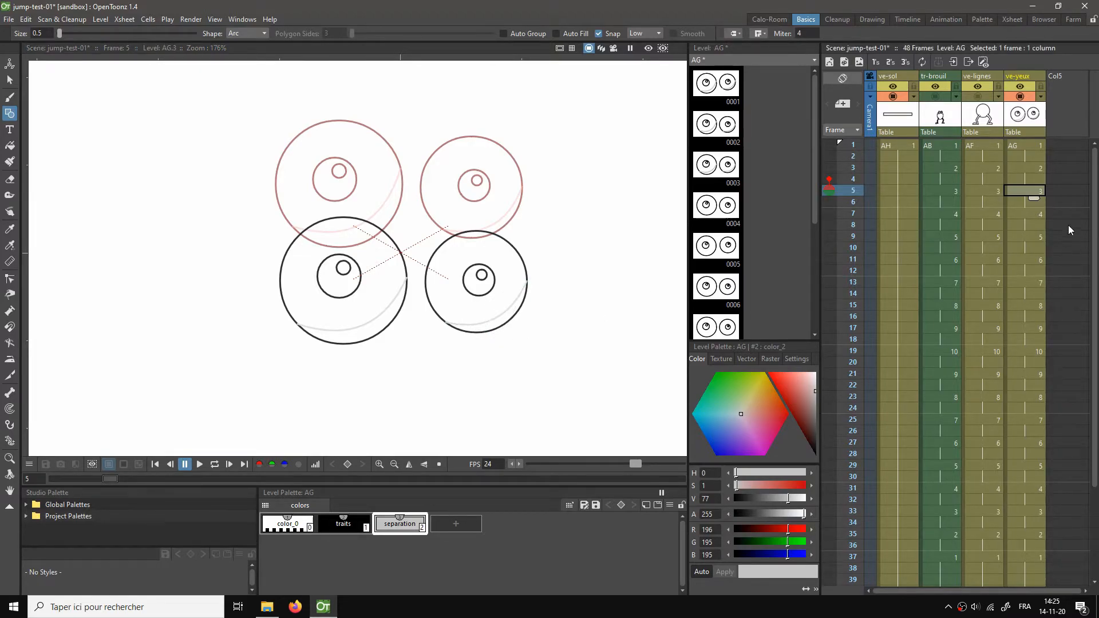
Step: Draw separation arcs across the lower right of both eyes on frame 7 of ve-yeux
left_click(1033, 214)
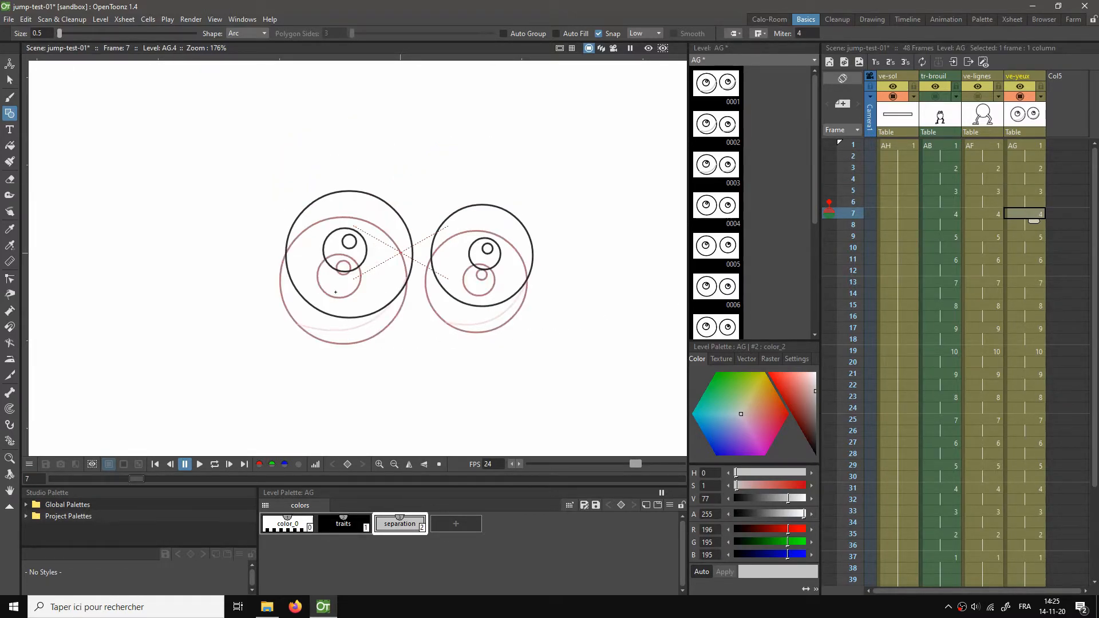
left_click_drag(381, 285, 409, 244)
left_click(449, 297)
left_click(533, 249)
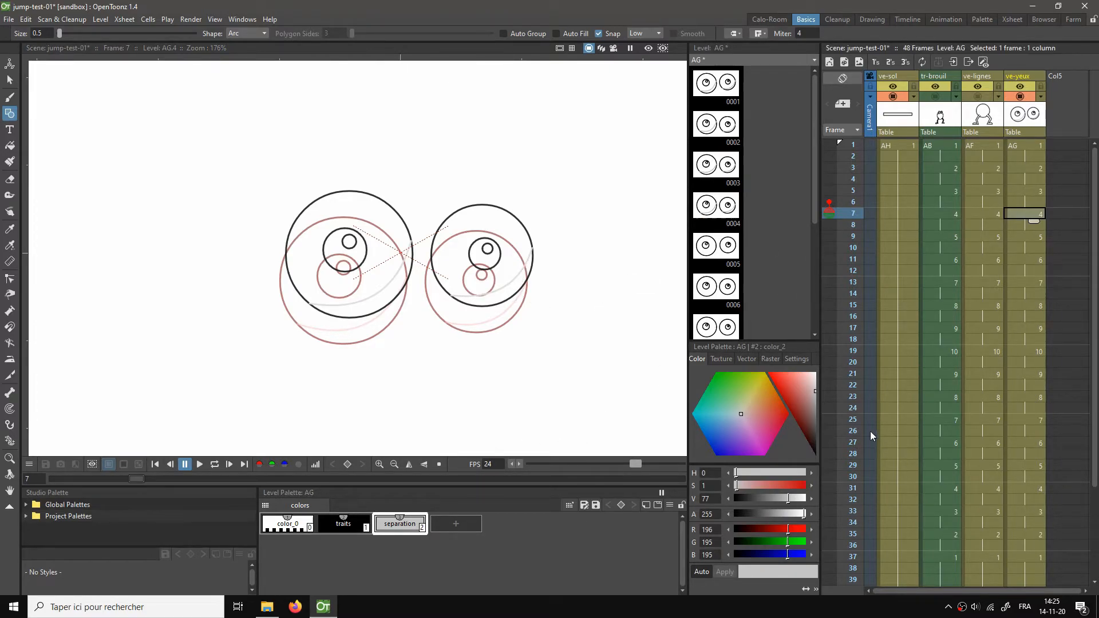
Step: Darken the separation style to a medium grey, about RGB 145, 134, 134
left_click(814, 400)
left_click_drag(813, 400, 814, 408)
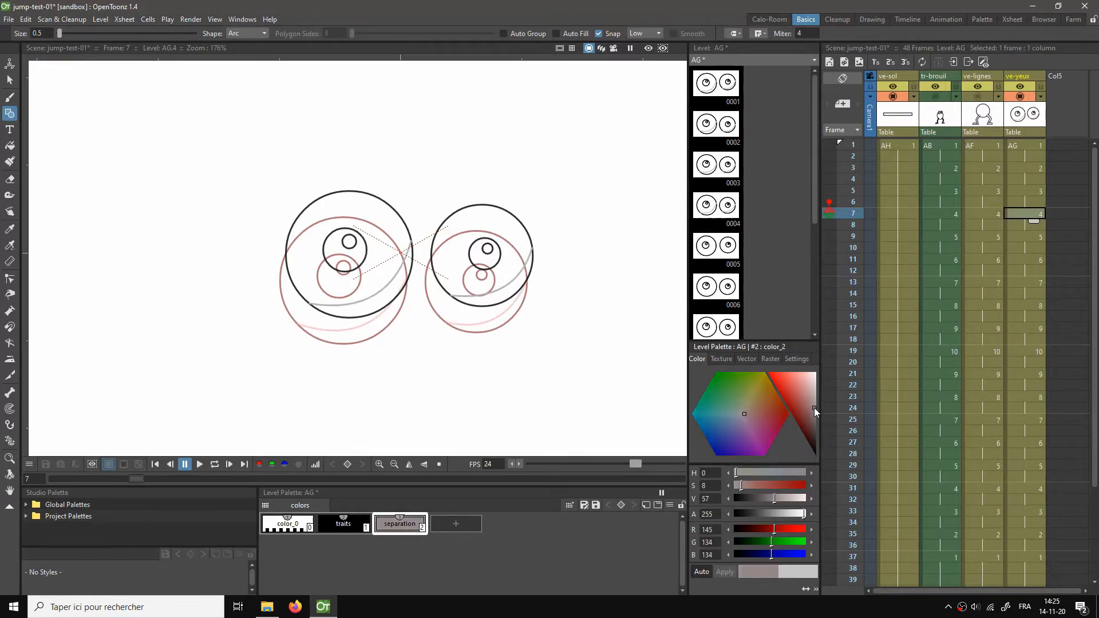
Step: Draw separation arcs across the lower right of both eyes on frame 9 of ve-yeux
left_click(1025, 236)
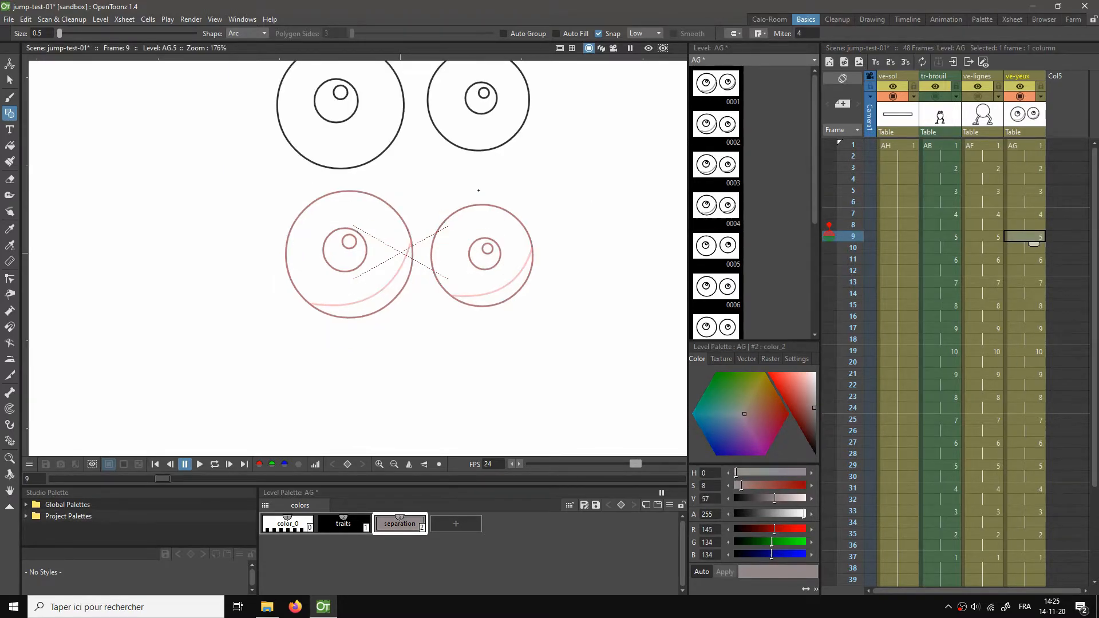
left_click_drag(480, 194, 465, 303)
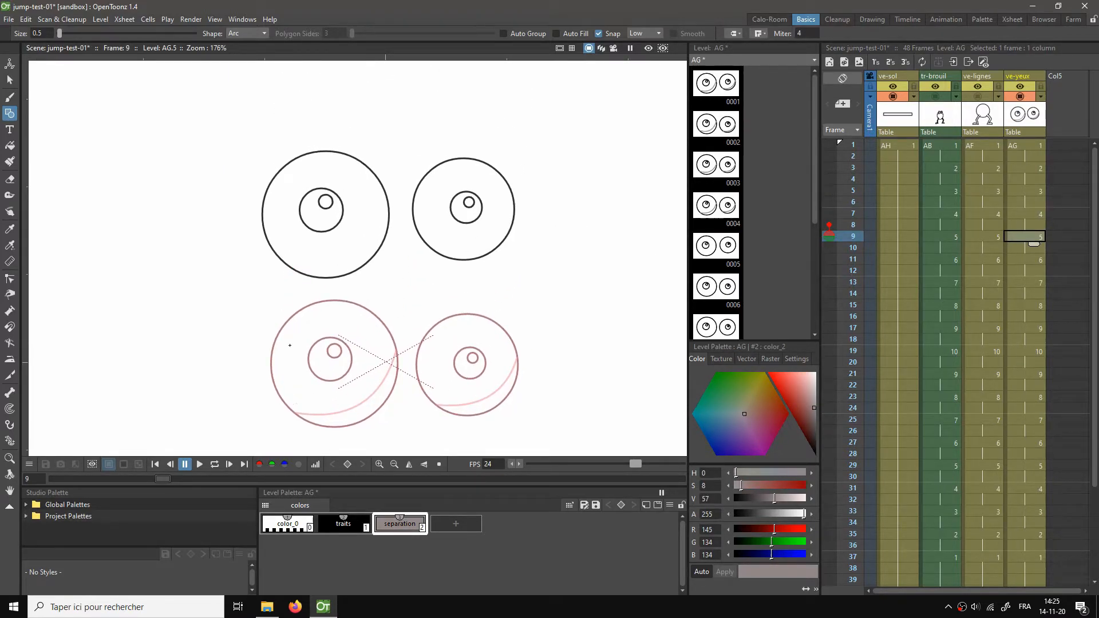
left_click(387, 203)
left_click(370, 278)
left_click_drag(432, 249, 513, 205)
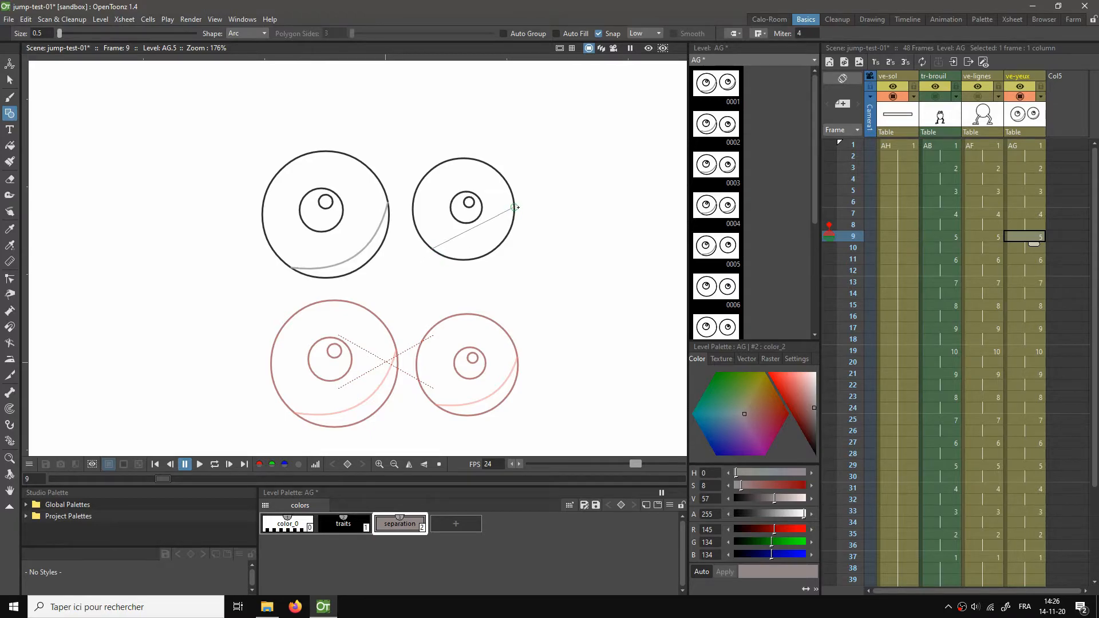
left_click(493, 262)
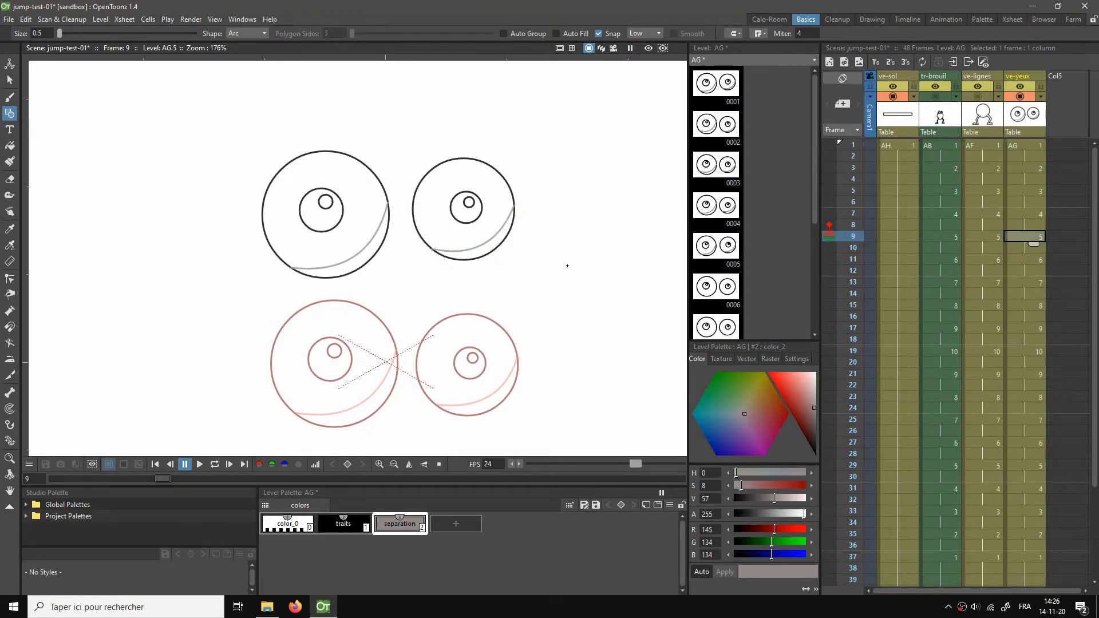
Step: Draw separation arcs across the lower right of both eyes on frame 11, following the onion skin
left_click(1021, 261)
left_click_drag(484, 269, 476, 342)
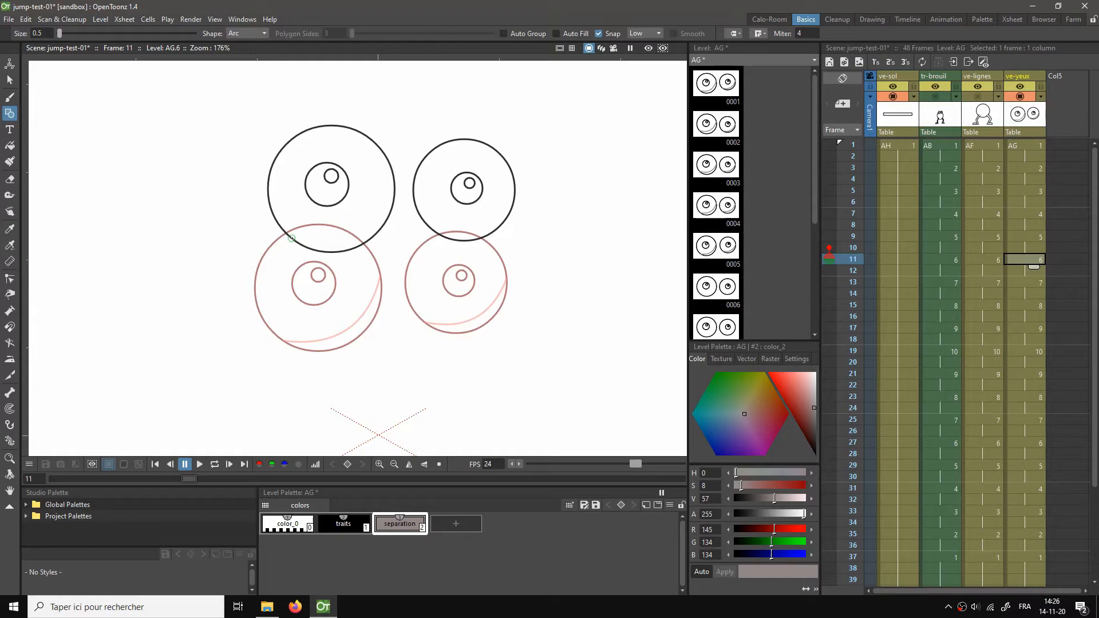
left_click(291, 237)
left_click(394, 181)
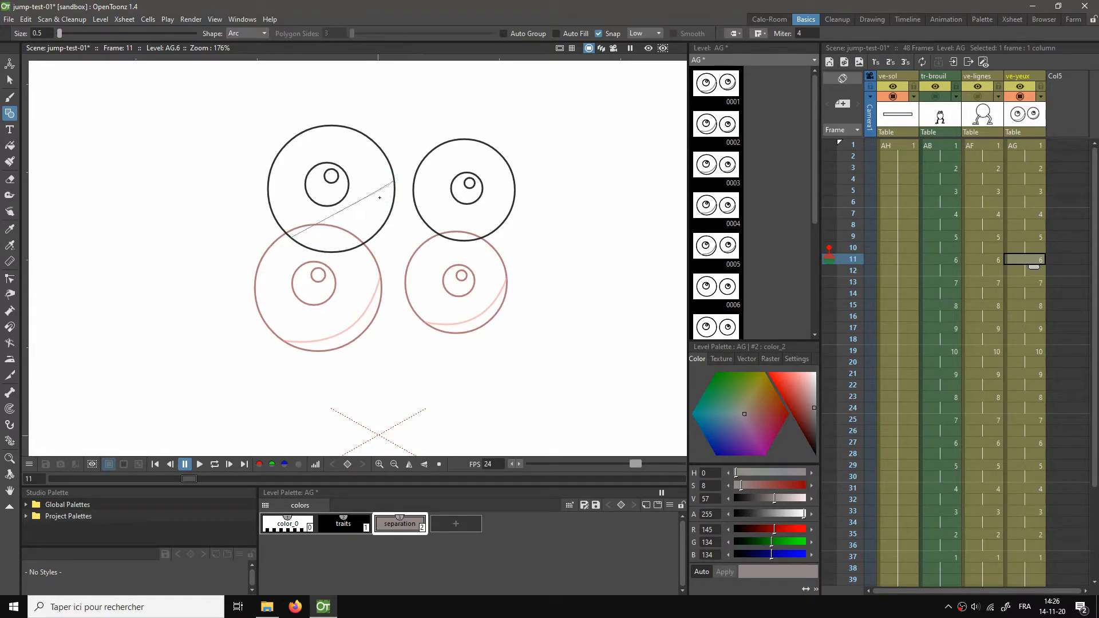
left_click(374, 251)
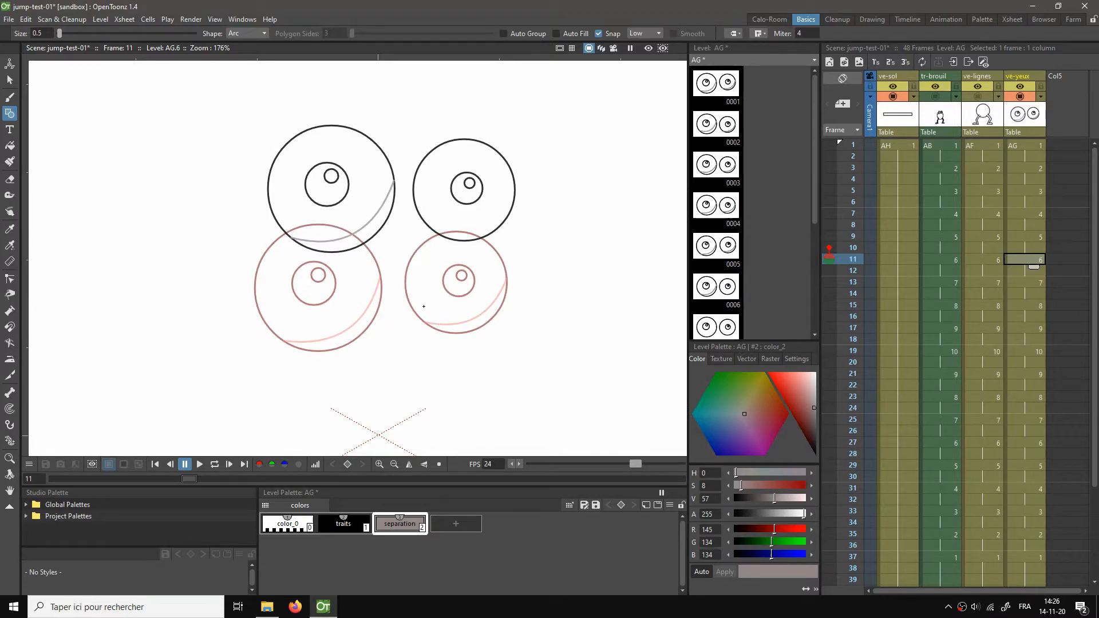
left_click(514, 190)
left_click(488, 243)
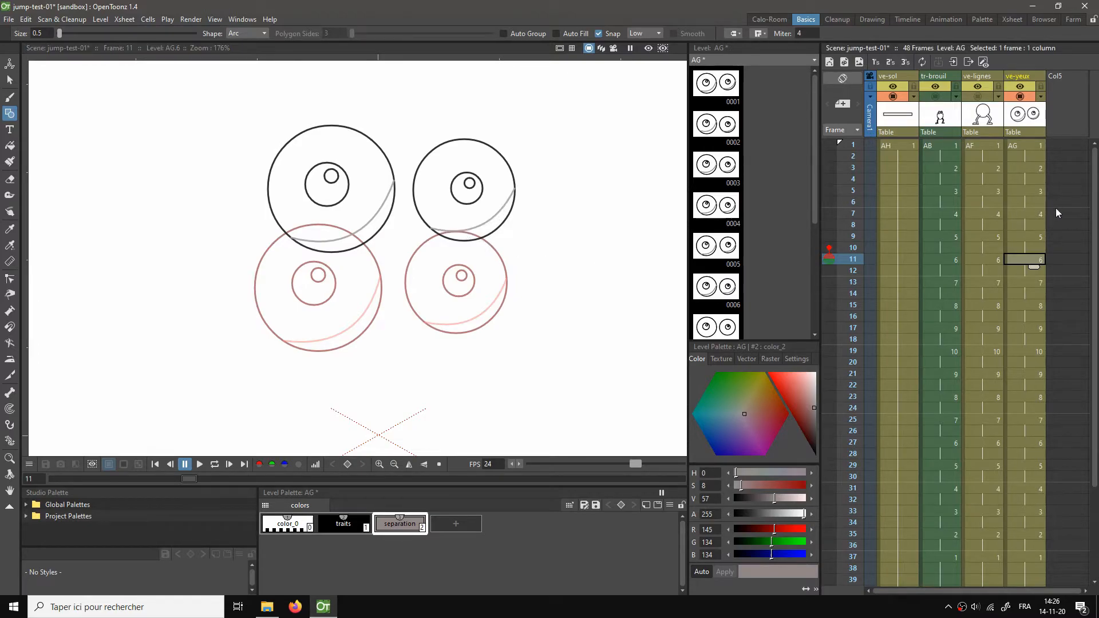
Step: Draw separation arcs across the lower right of both eyes on frame 13 of ve-yeux
key("Down")
key("Down")
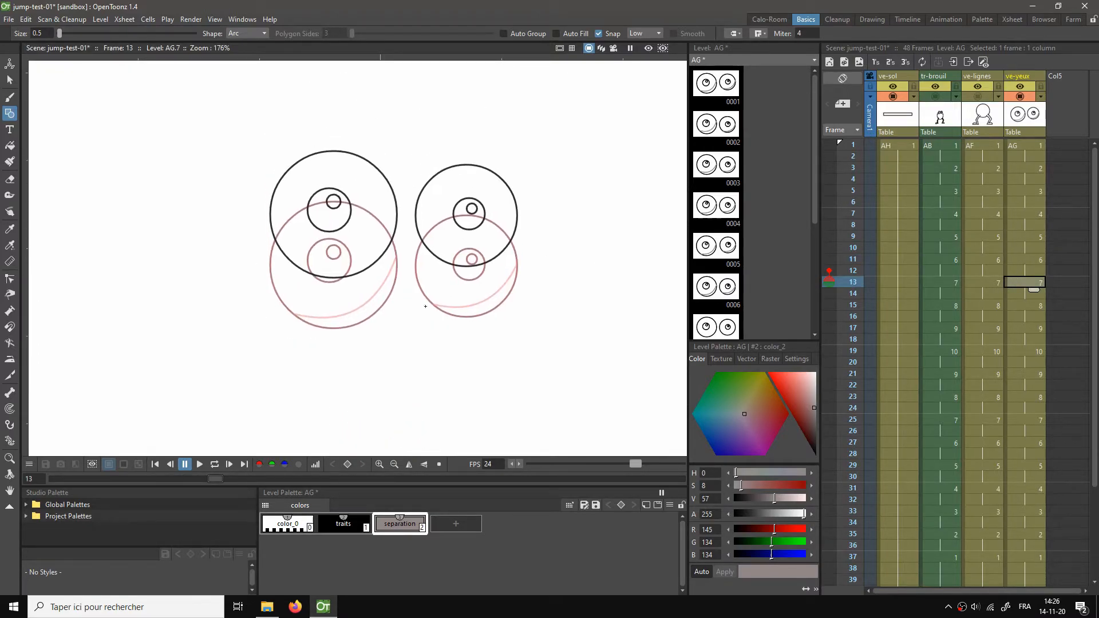
left_click(396, 201)
left_click(514, 200)
left_click(499, 272)
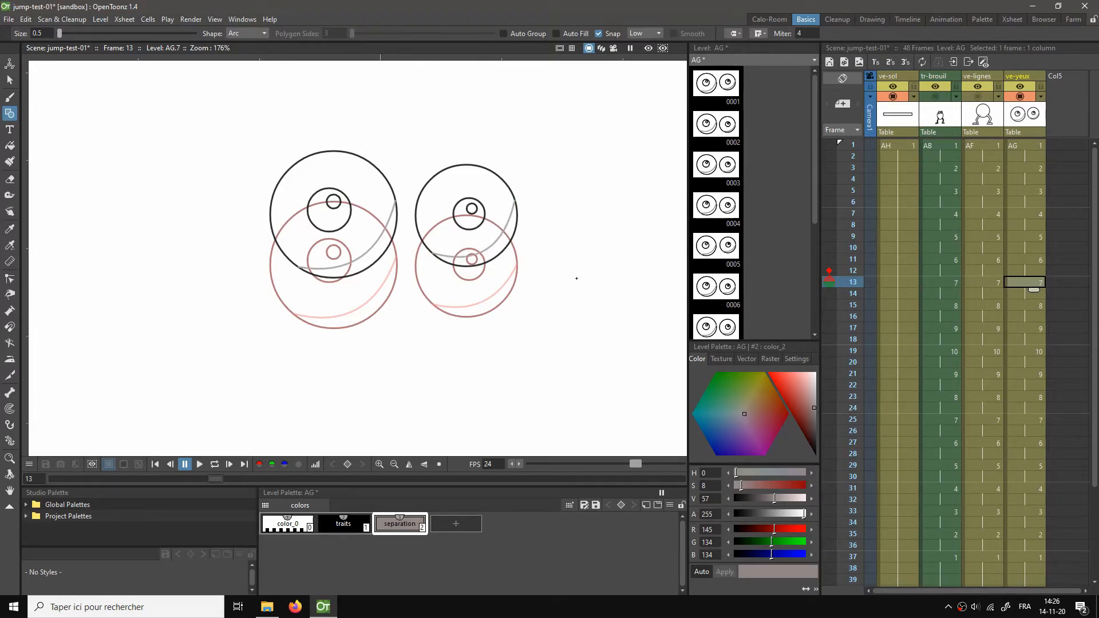
Step: Draw separation arcs across the lower right of both flattened eyes on frame 15 of ve-yeux
left_click(1034, 308)
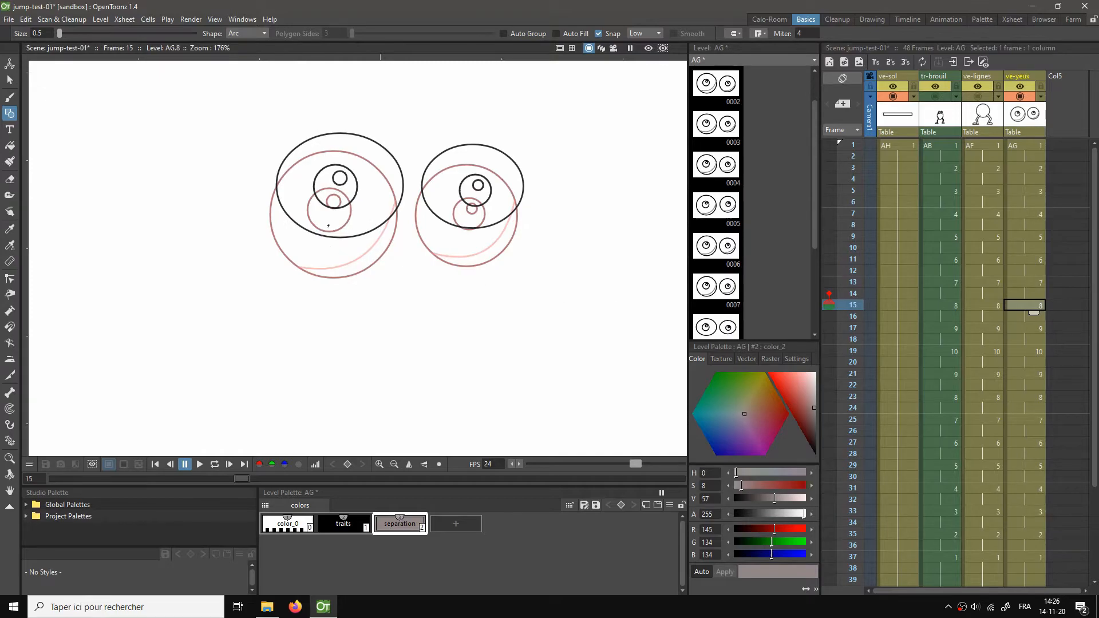
left_click_drag(377, 226, 403, 182)
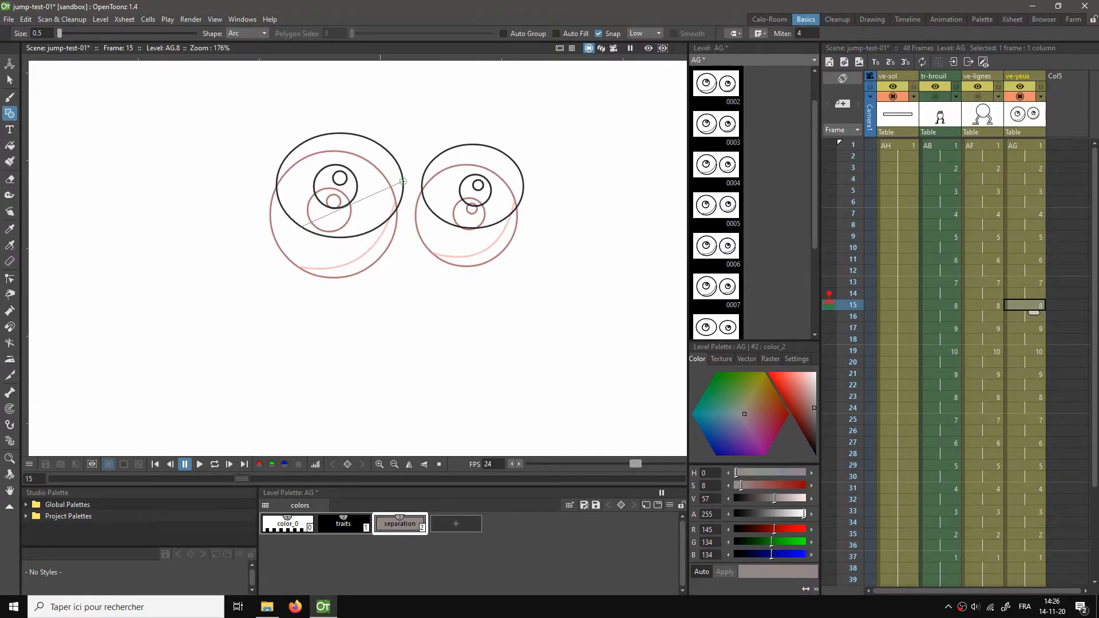
left_click(375, 238)
left_click_drag(436, 216, 522, 181)
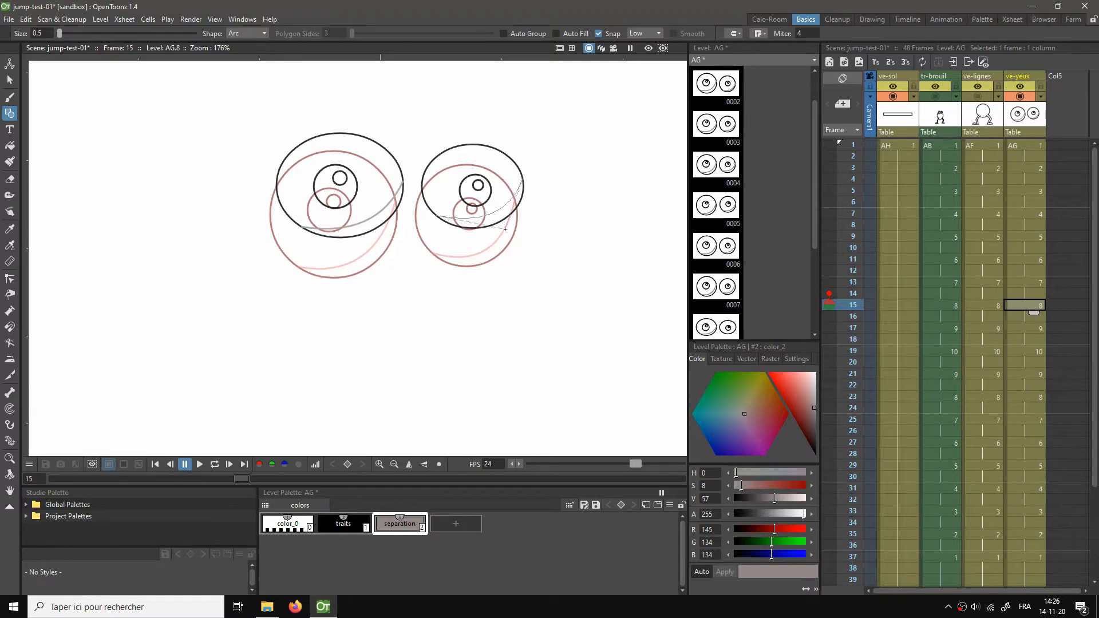
left_click(505, 229)
Step: Draw separation arcs across the lower right of both eyes on frame 17 of ve-yeux
left_click(1023, 326)
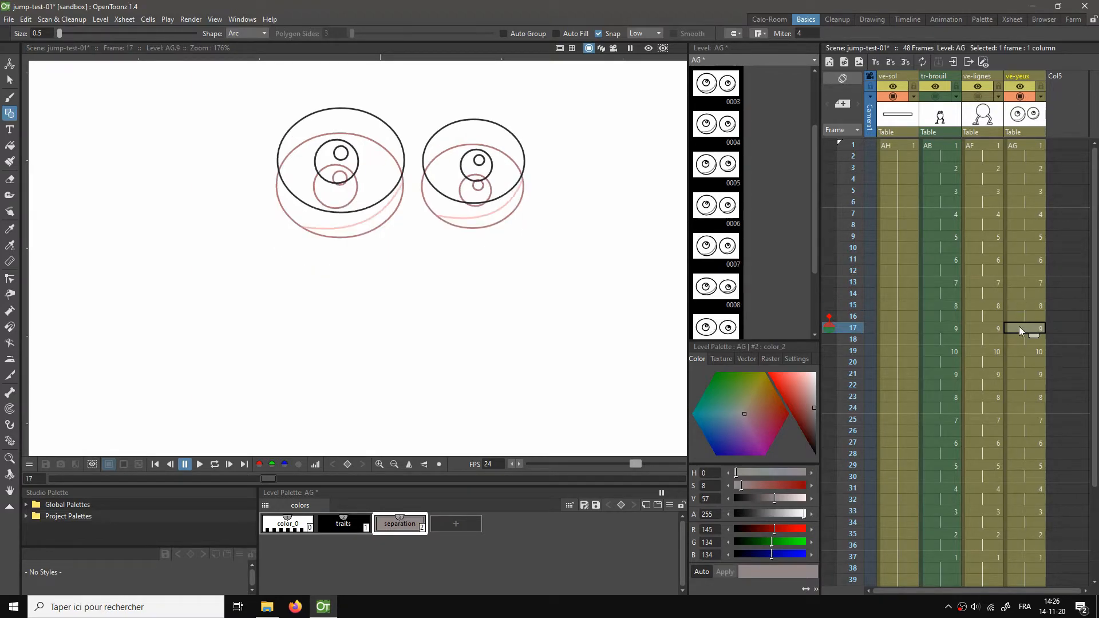
left_click_drag(300, 199, 403, 157)
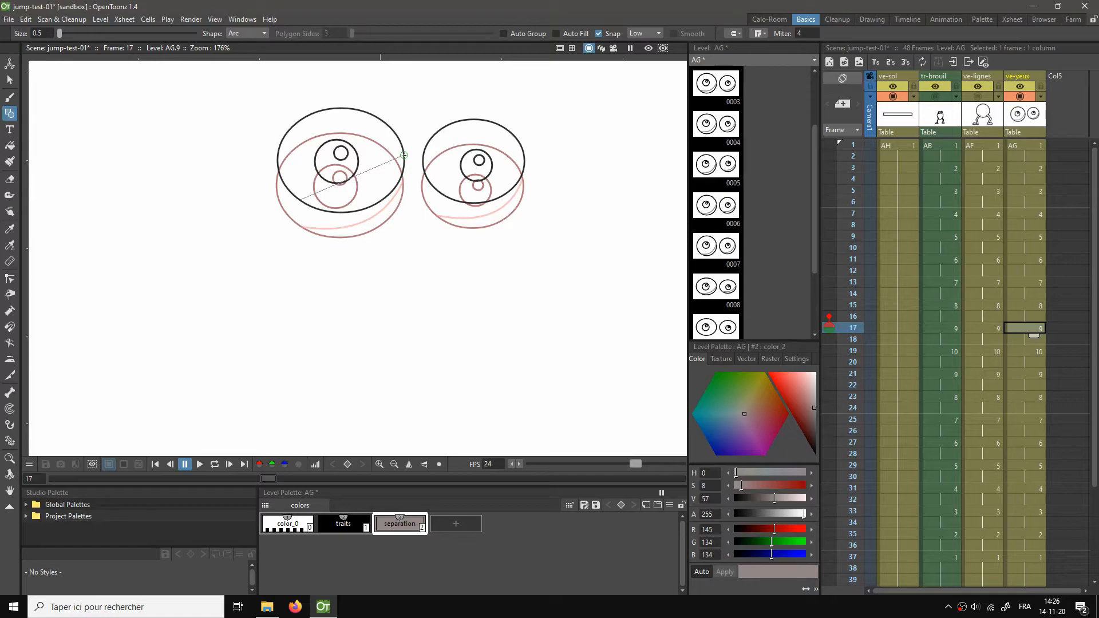
left_click(366, 218)
left_click_drag(438, 193, 524, 164)
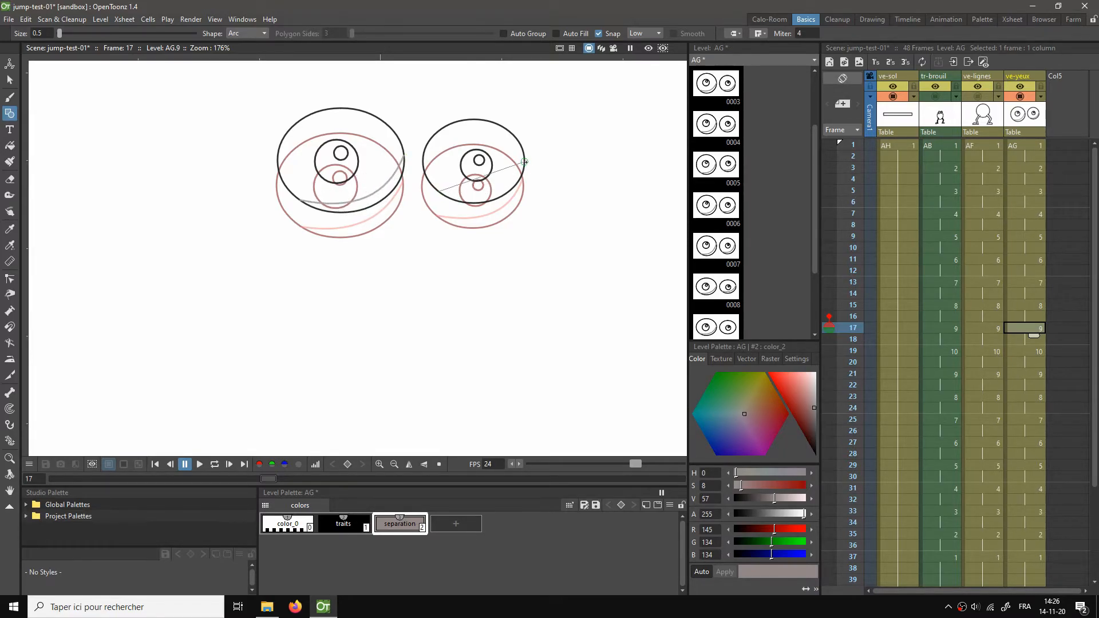
left_click(499, 205)
Step: Draw separation arcs across the lower right of both eyes on frame 19 of ve-yeux
left_click(1012, 351)
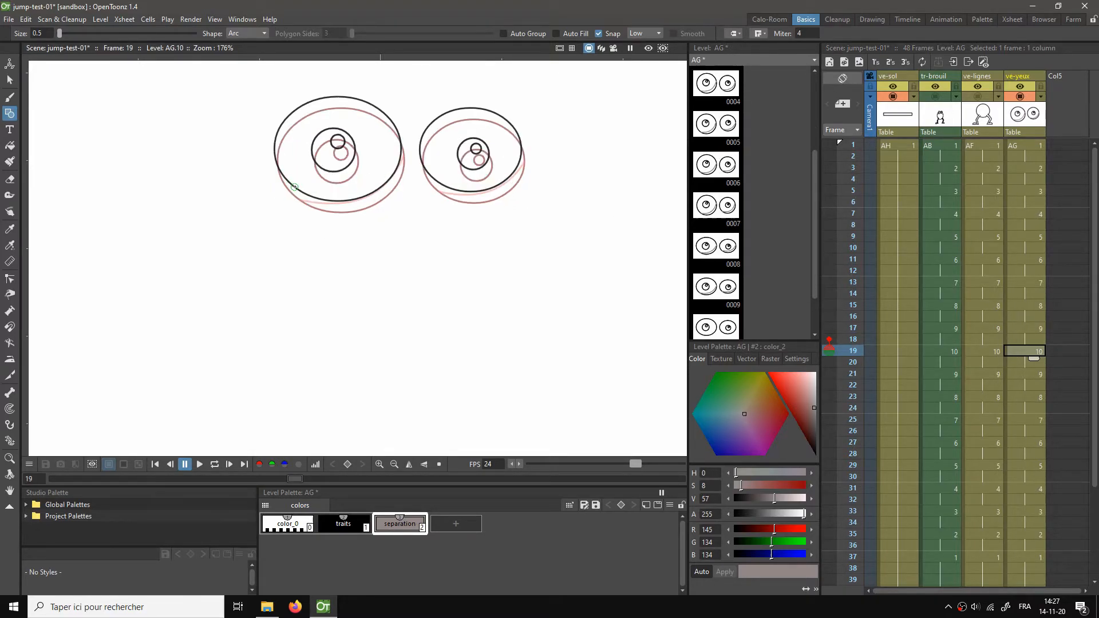
left_click_drag(346, 177, 401, 150)
left_click(361, 208)
left_click_drag(523, 156, 521, 153)
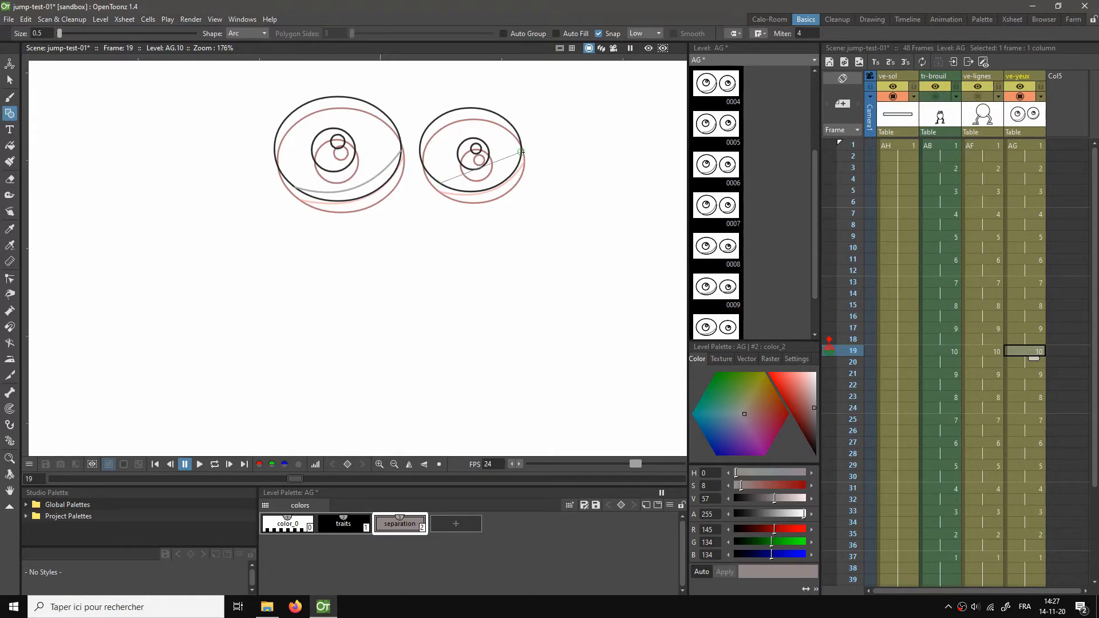
left_click(494, 191)
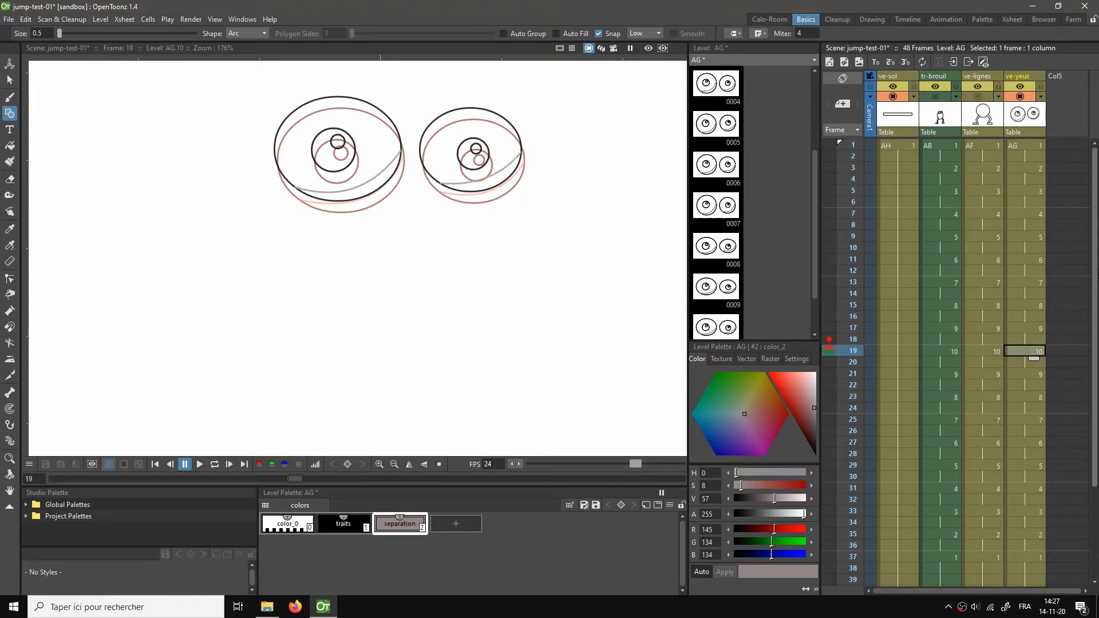
Step: Check the separation arcs on the reused ve-yeux drawings from frame 21 to 29 and return to frame 1
left_click(1032, 373)
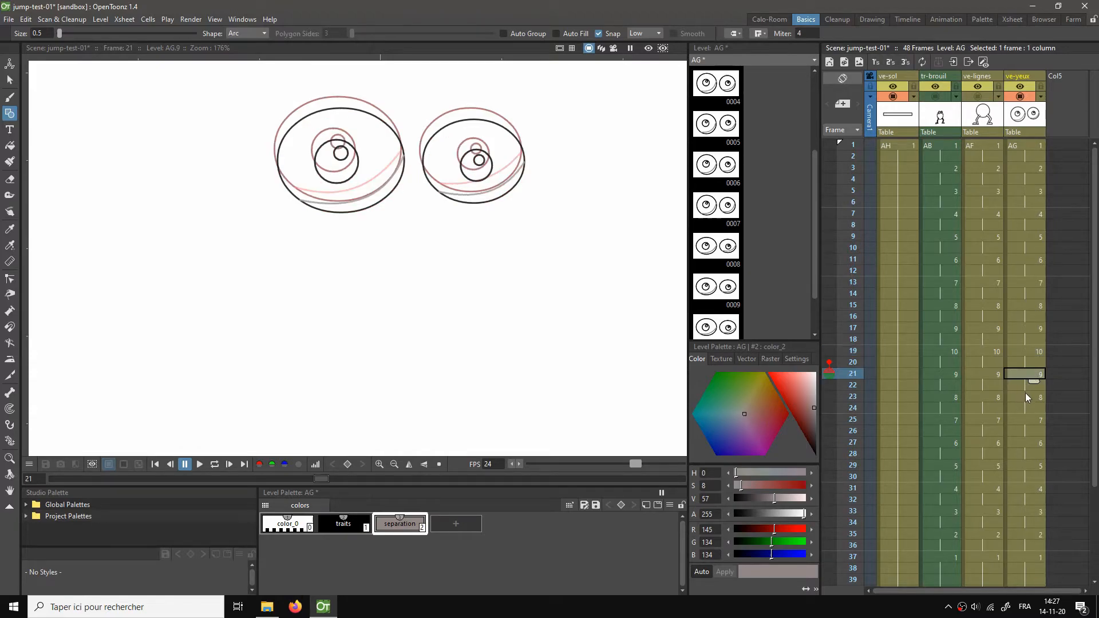
left_click(1026, 397)
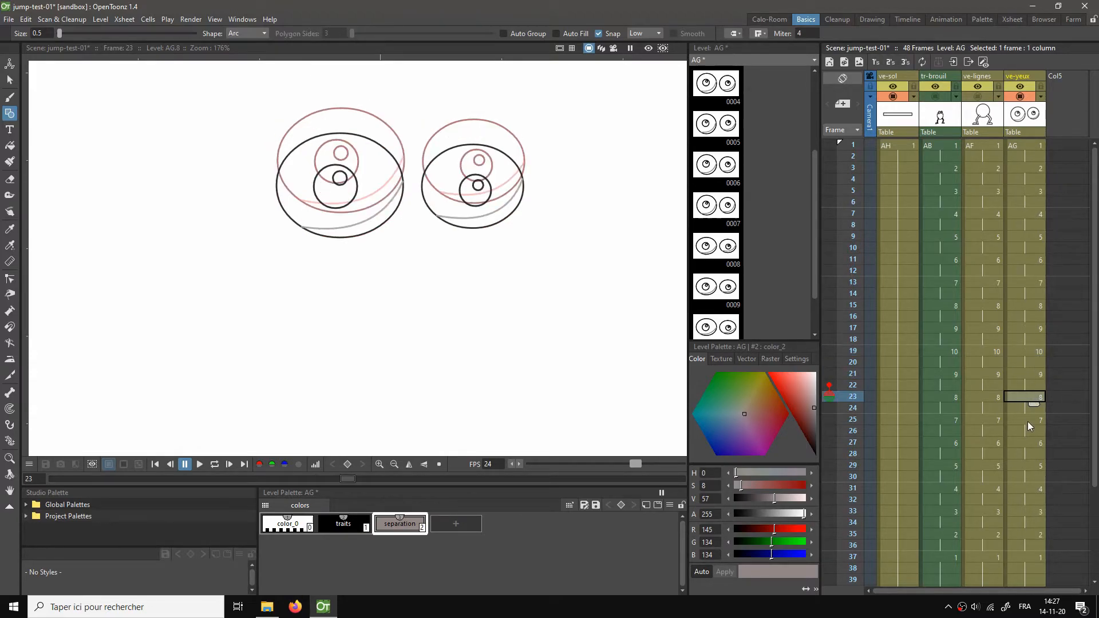
left_click(1028, 421)
left_click(1026, 444)
left_click(1026, 466)
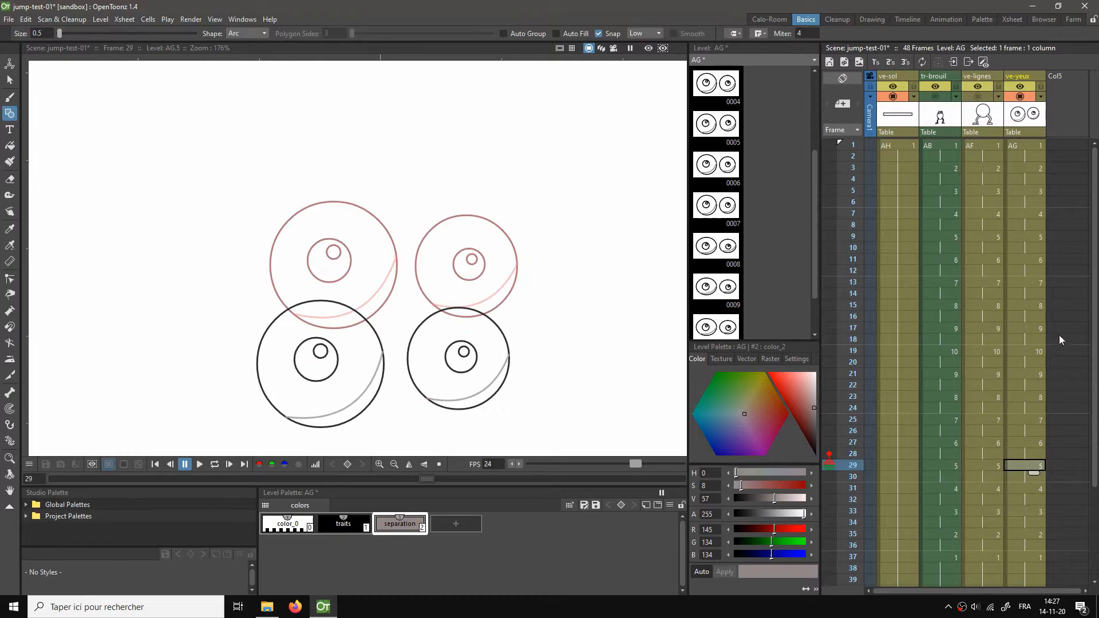
left_click(1027, 145)
scroll(495, 374, "down", 2)
left_click_drag(495, 375, 479, 284)
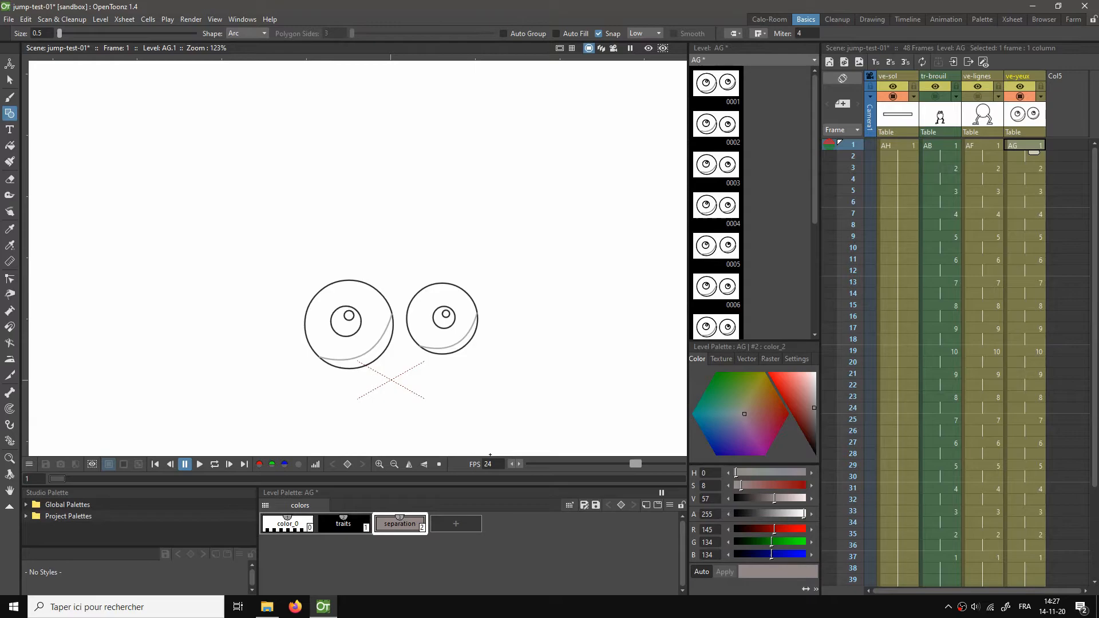
Step: Add a new style named iris to the AG level palette and make it light blue, about RGB 87, 171, 206
left_click(449, 524)
double_click(450, 524)
type("iri")
key("Return")
left_click_drag(733, 417, 717, 422)
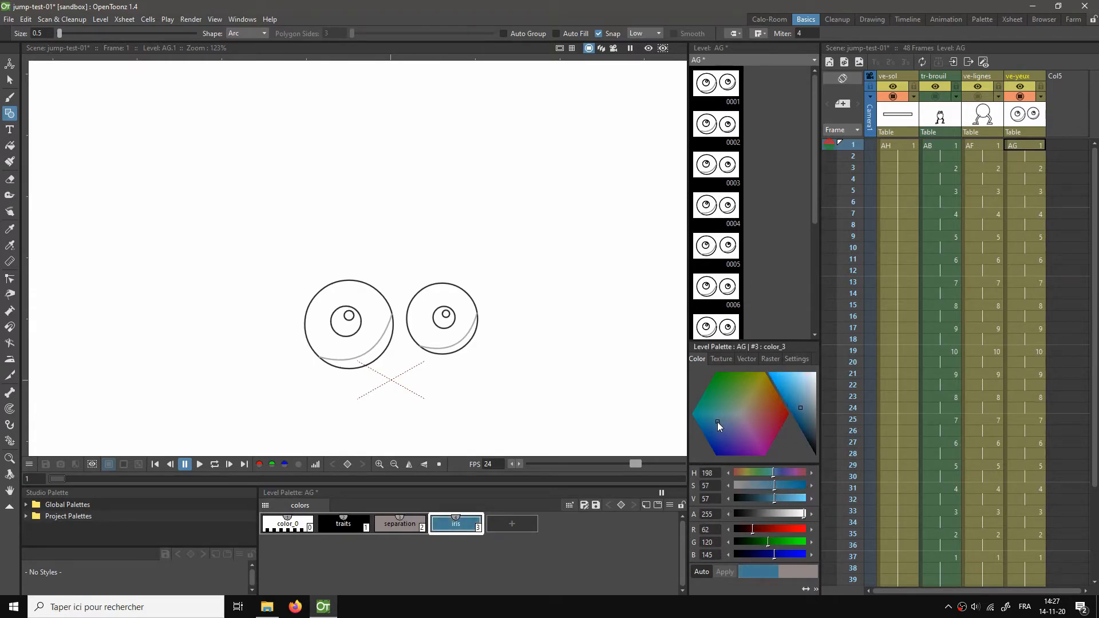
left_click(793, 387)
Step: Fill both irises with the iris style on frame 1 of ve-yeux
scroll(376, 309, "up", 2)
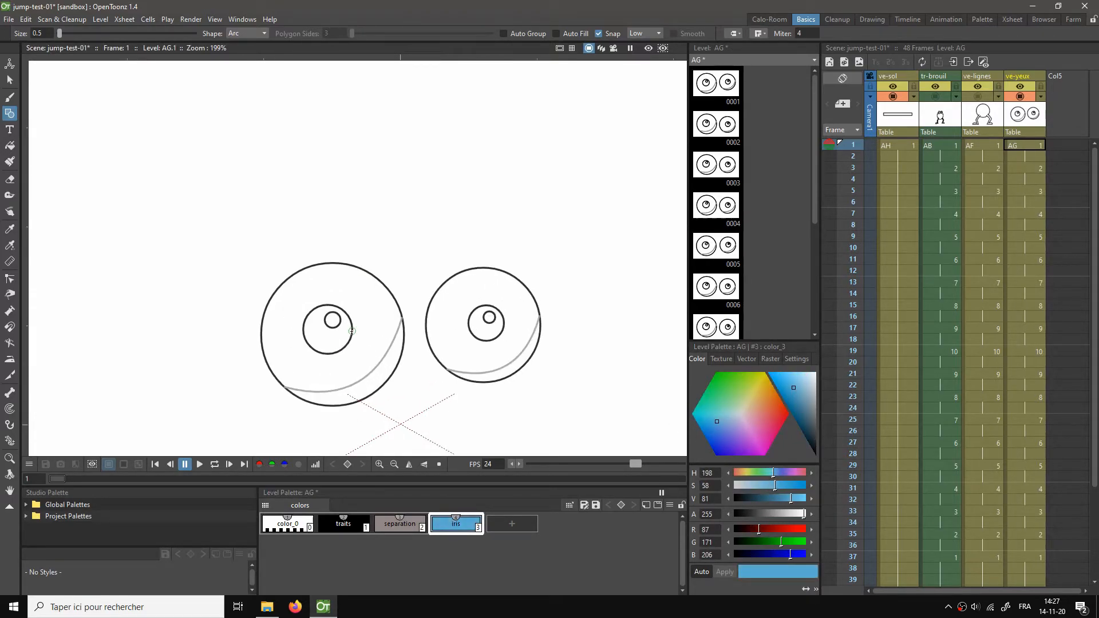
key("f")
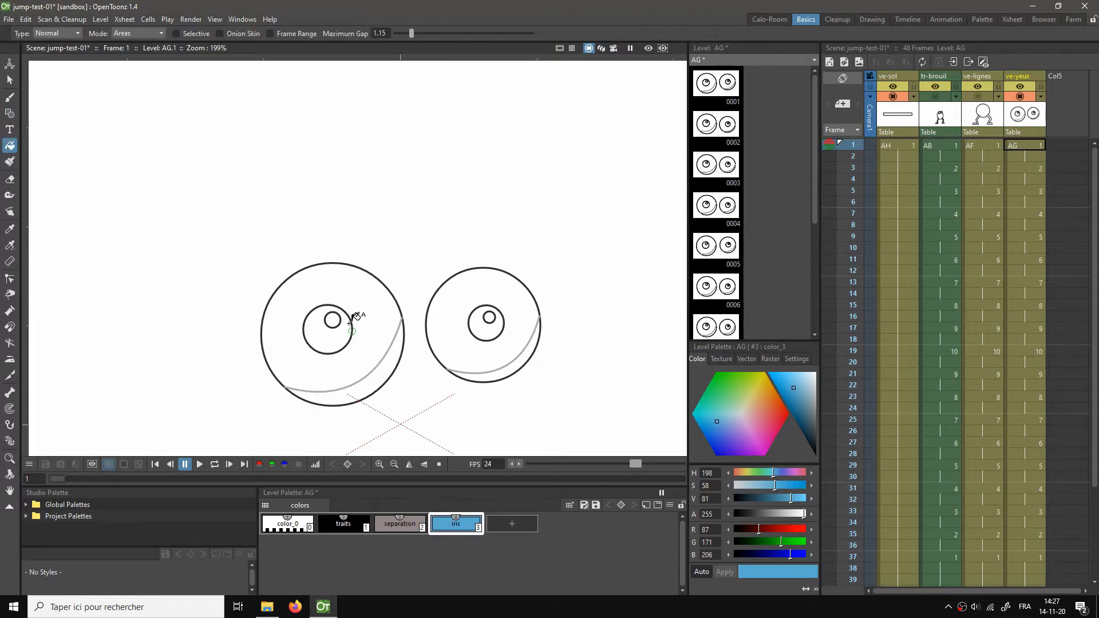
left_click(324, 336)
left_click(478, 333)
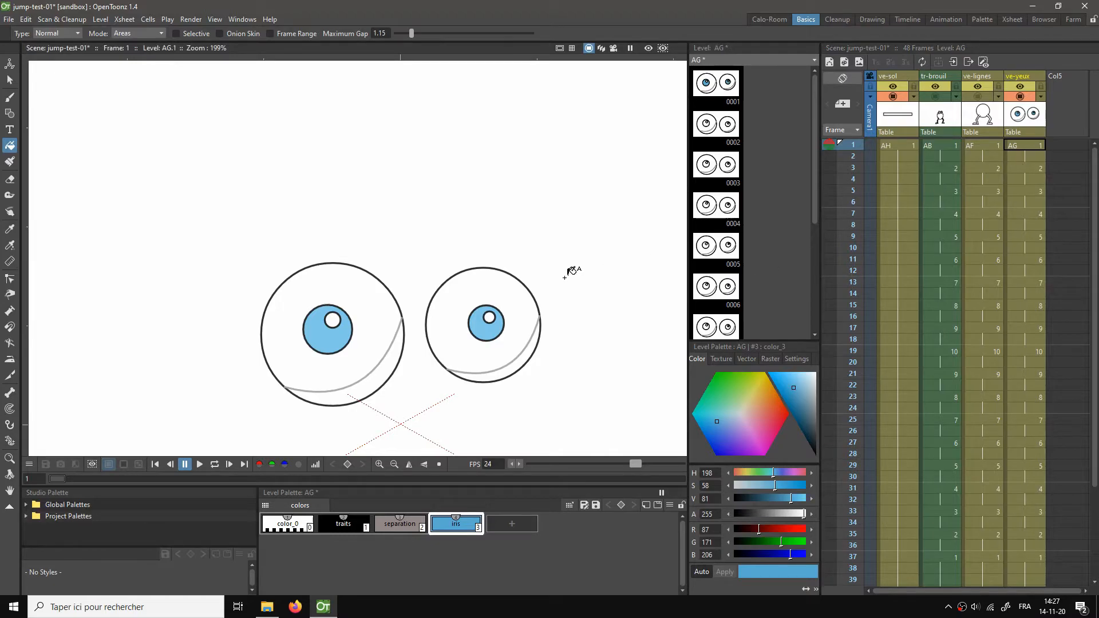
Step: Fill both irises with the iris style on frame 3 and turn off the onion skin
left_click(1025, 168)
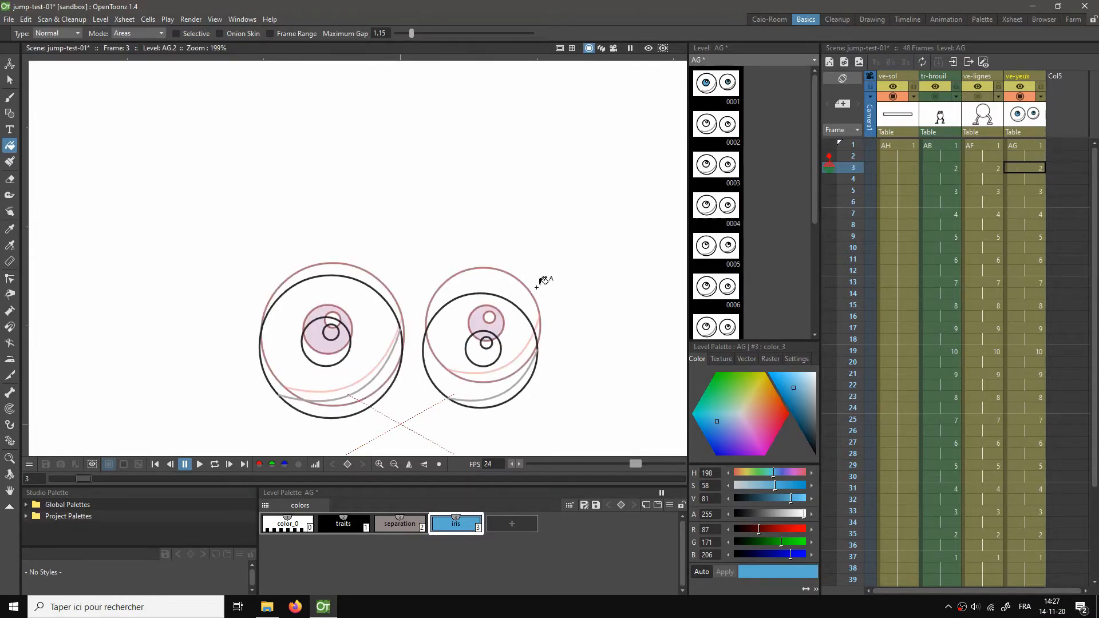
left_click(321, 351)
left_click(493, 349)
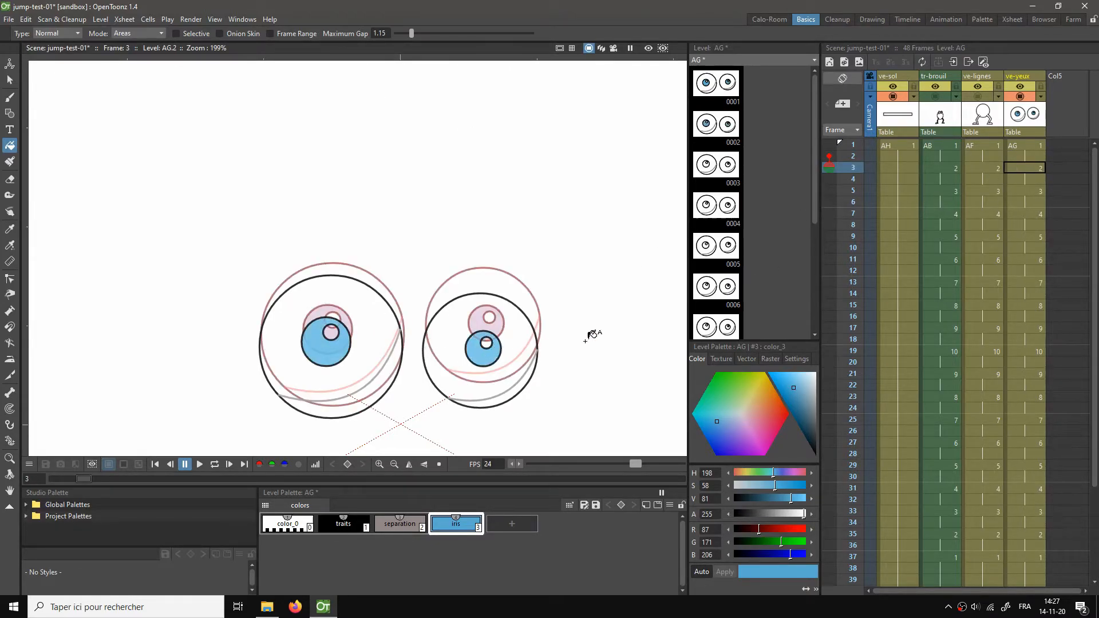
left_click(830, 156)
Step: Fill both irises with the iris style on frame 5 of ve-yeux
key("Down")
key("Down")
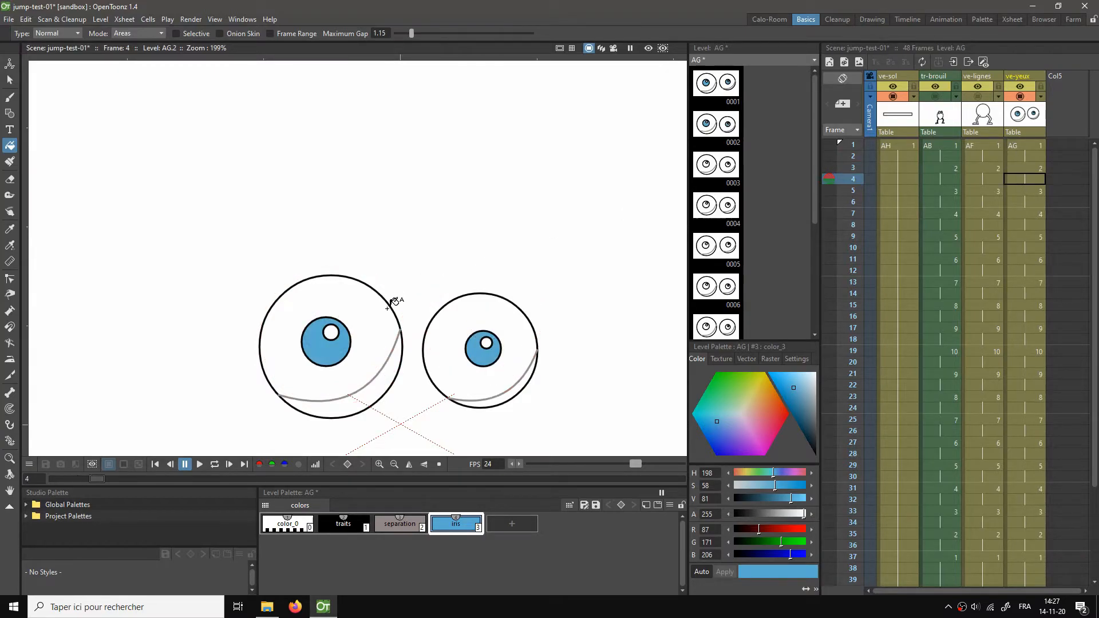
scroll(387, 413, "down", 1)
scroll(387, 412, "down", 4)
scroll(387, 412, "up", 4)
left_click_drag(383, 371, 423, 166)
scroll(423, 166, "down", 1)
left_click(390, 243)
left_click(502, 243)
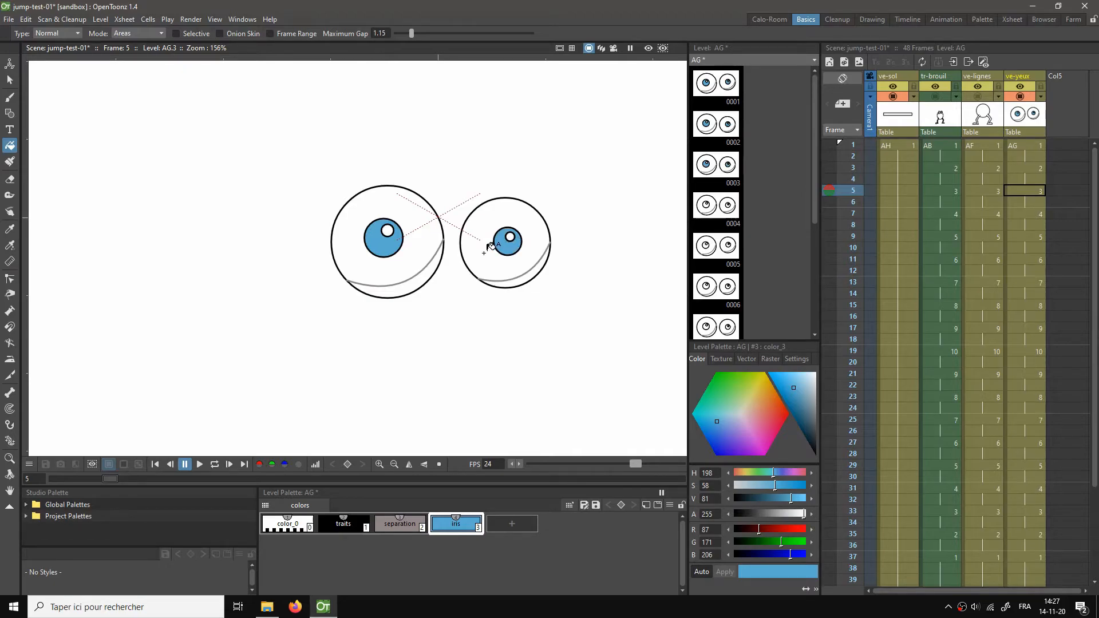
Step: Fill both irises with the iris style on frames 7 and 9 of ve-yeux
key("Down")
key("Down")
left_click(400, 216)
left_click(513, 218)
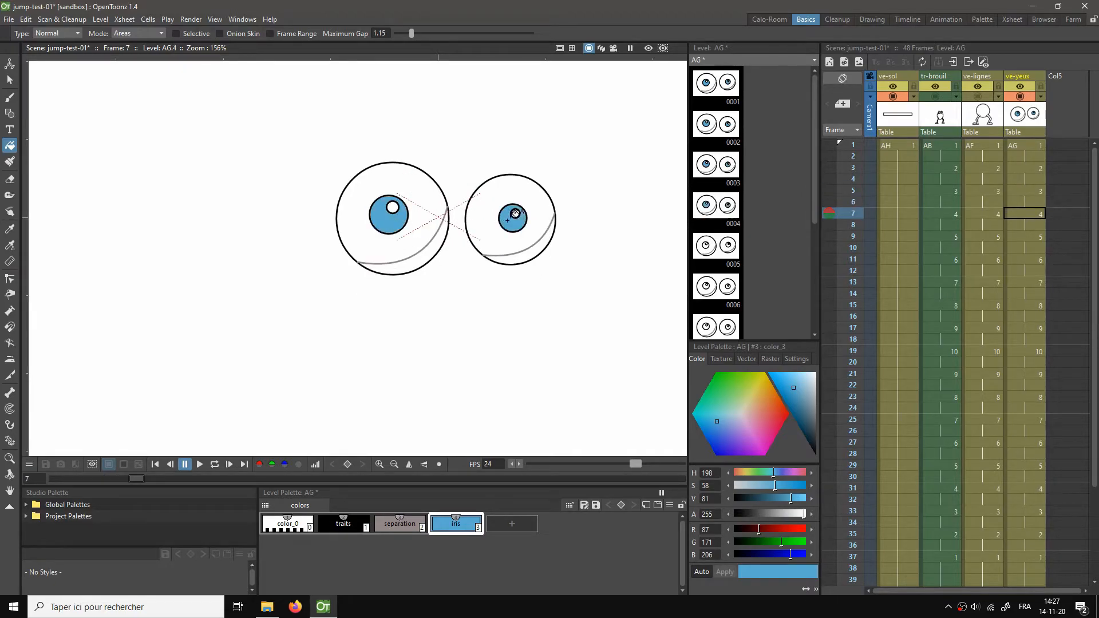
key("Down")
key("Down")
left_click(387, 90)
left_click(508, 80)
Step: Fill both irises with the iris style on frames 11 and 13 of ve-yeux
left_click_drag(483, 155, 448, 288)
key("Down")
key("Down")
left_click(378, 129)
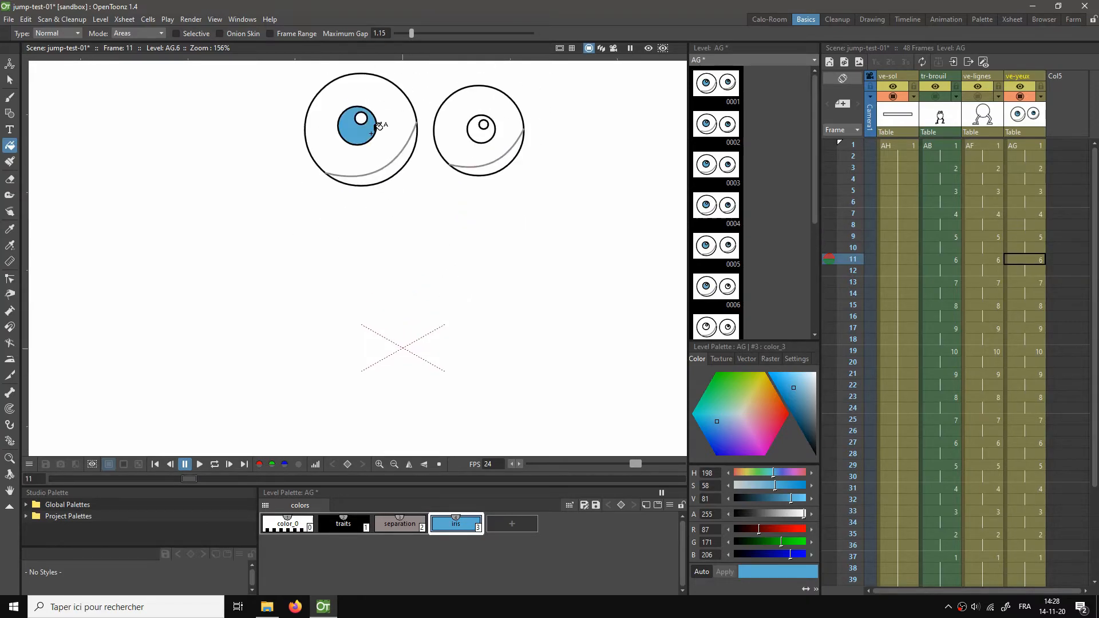
left_click(486, 127)
key("Down")
key("Down")
left_click(369, 78)
left_click(484, 85)
Step: Fill both irises with the iris style on frames 15 and 17 of ve-yeux
left_click_drag(454, 155, 412, 296)
key("Down")
key("Down")
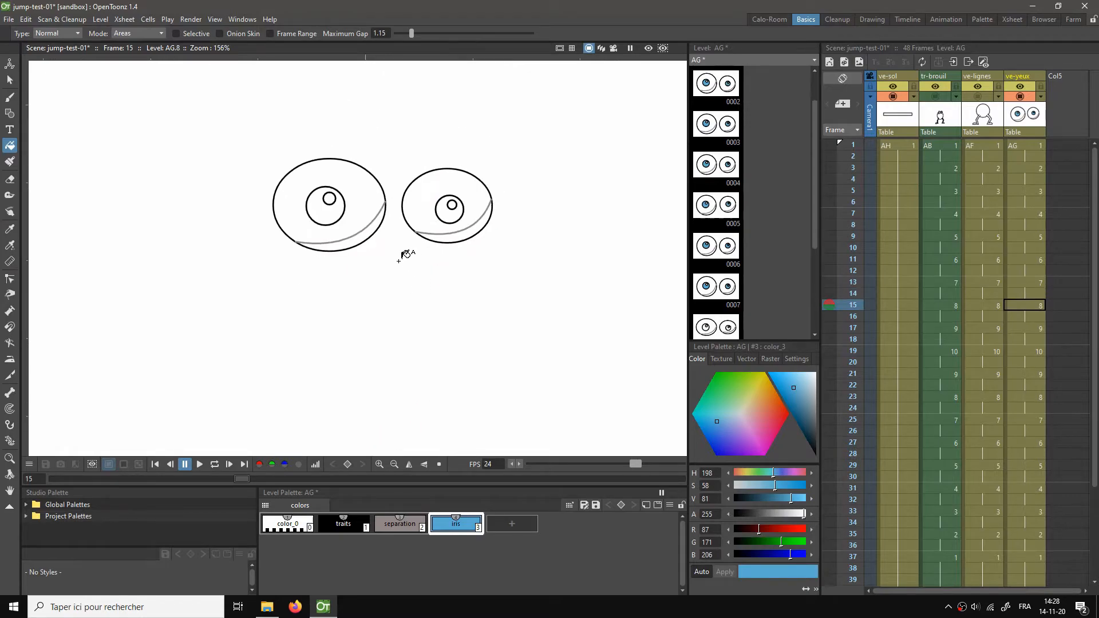
left_click(334, 207)
left_click(444, 206)
key("Down")
key("Down")
left_click(336, 189)
left_click(446, 186)
Step: Fill both irises with the iris style on frame 19 of ve-yeux
key("Down")
key("Down")
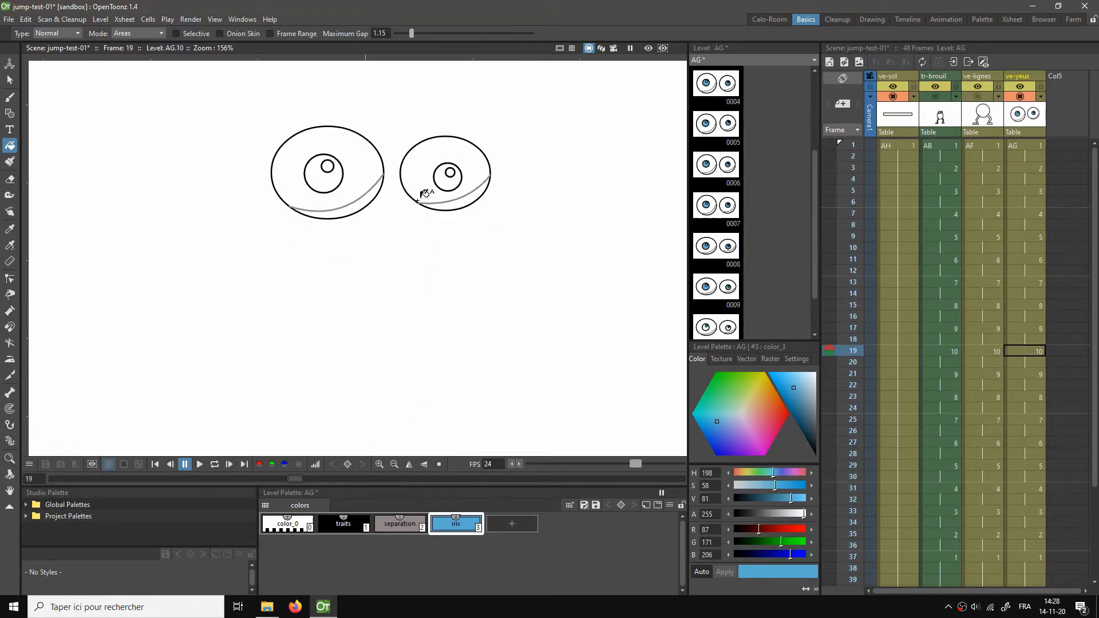
left_click(338, 167)
left_click(447, 182)
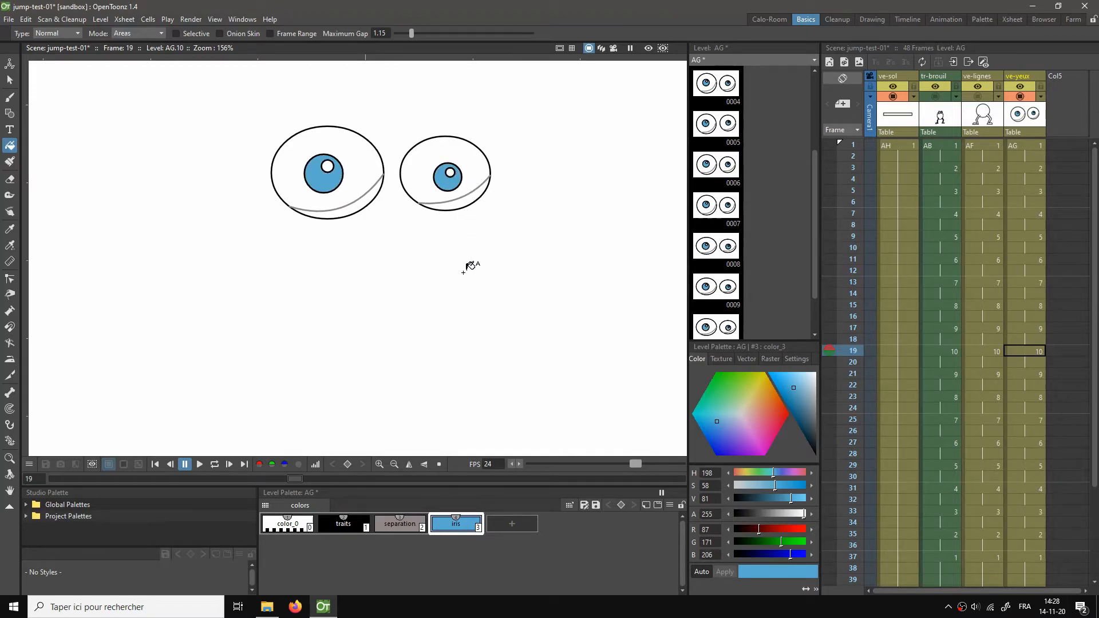
Step: Add a palette style named iris-fonce and set it to a dark blue, RGB 0, 78, 112
left_click(512, 524)
double_click(511, 530)
type("iris-")
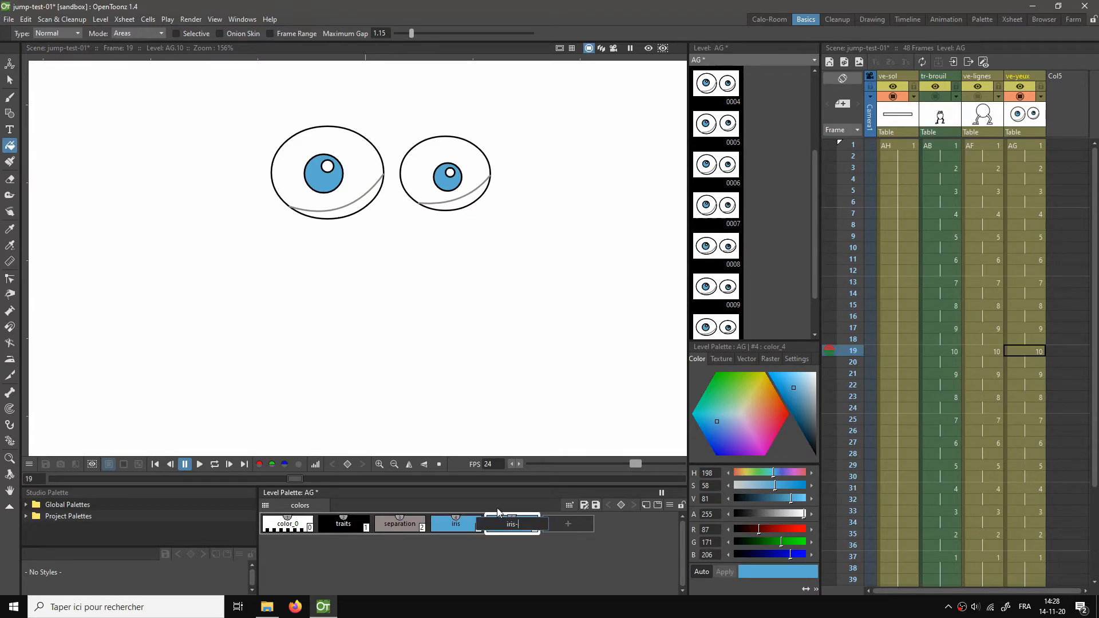
type("fonce")
key("Return")
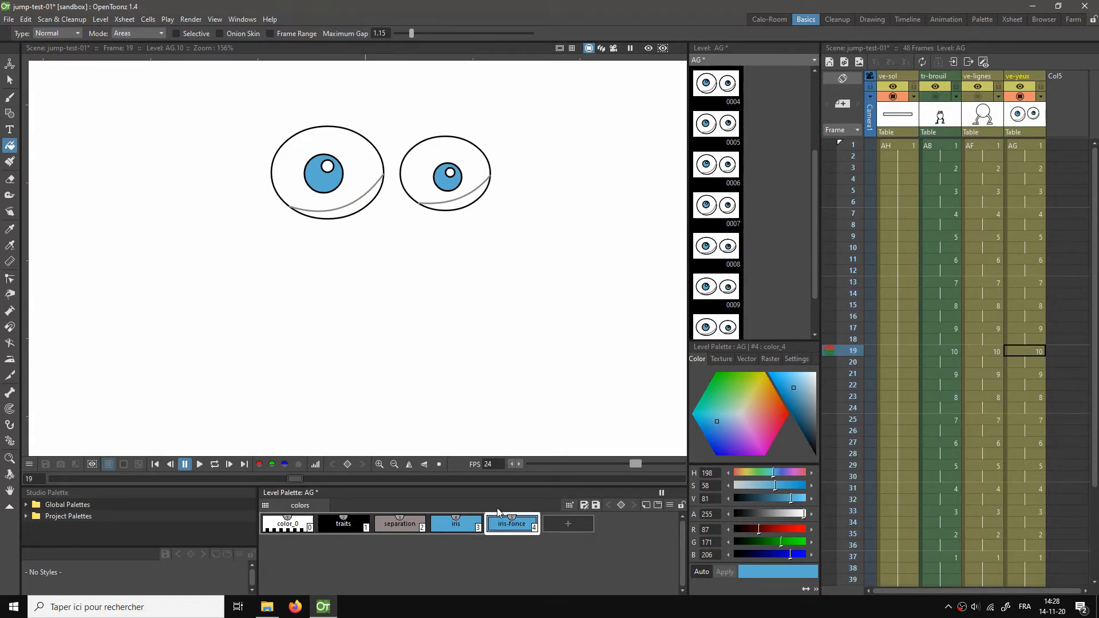
left_click_drag(792, 398, 794, 418)
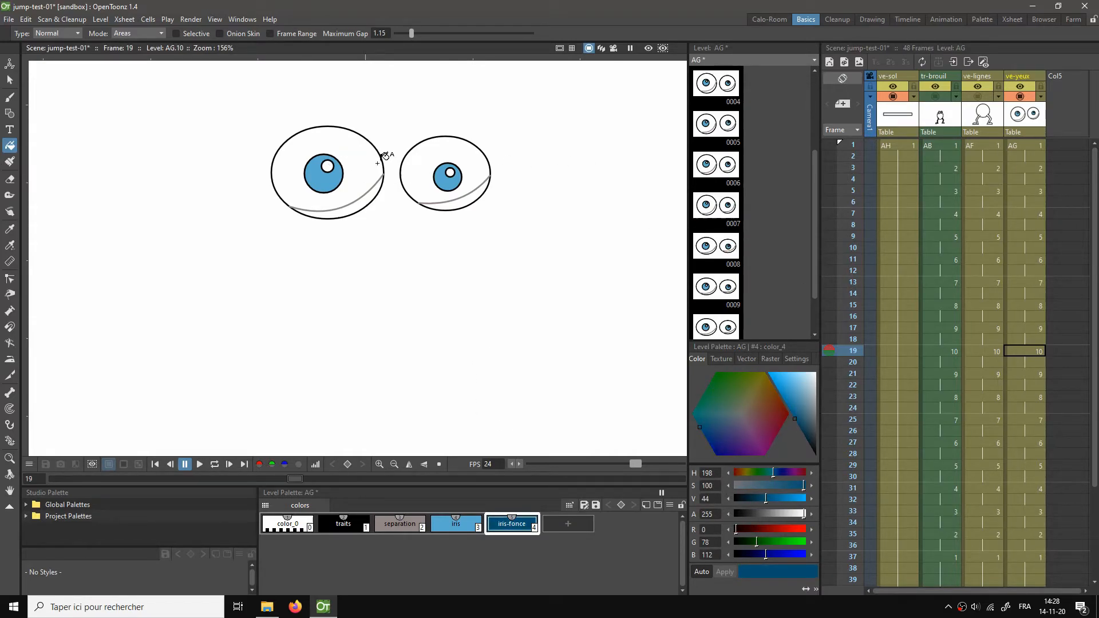
Step: Fill the small inner circles of both eyes with the iris-fonce style on frames 1 and 3 of ve-yeux
left_click(1025, 145)
left_click(317, 411)
left_click(436, 408)
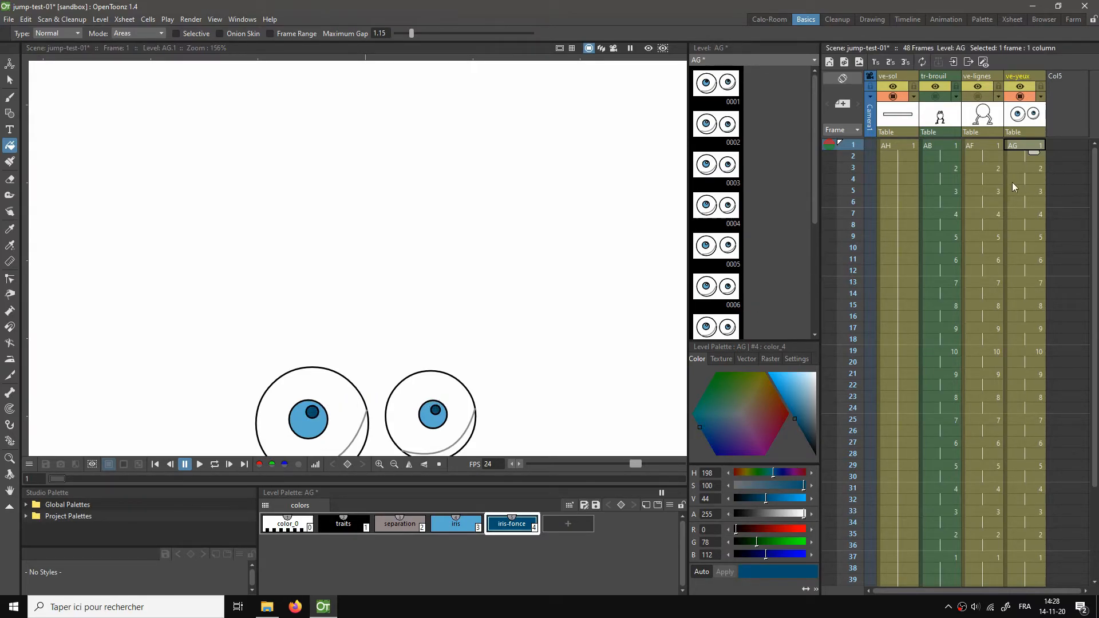
left_click(1025, 168)
left_click(311, 422)
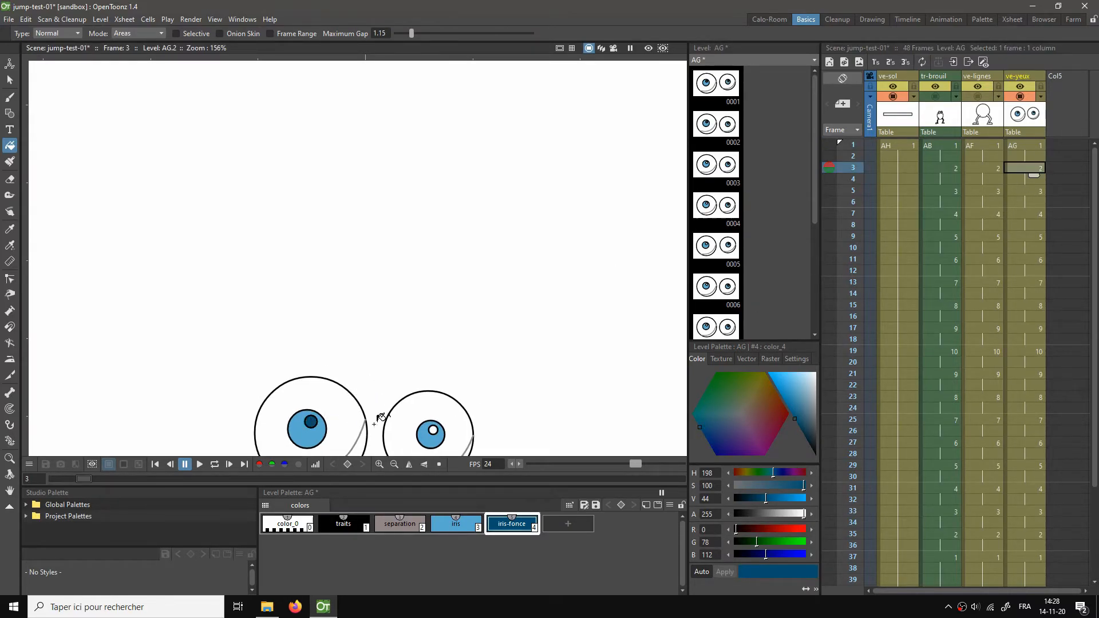
left_click(434, 432)
Step: Fill the small inner circles of both eyes with the iris-fonce style on frames 5 and 7 of ve-yeux
scroll(488, 369, "down", 1)
left_click_drag(488, 389, 485, 265)
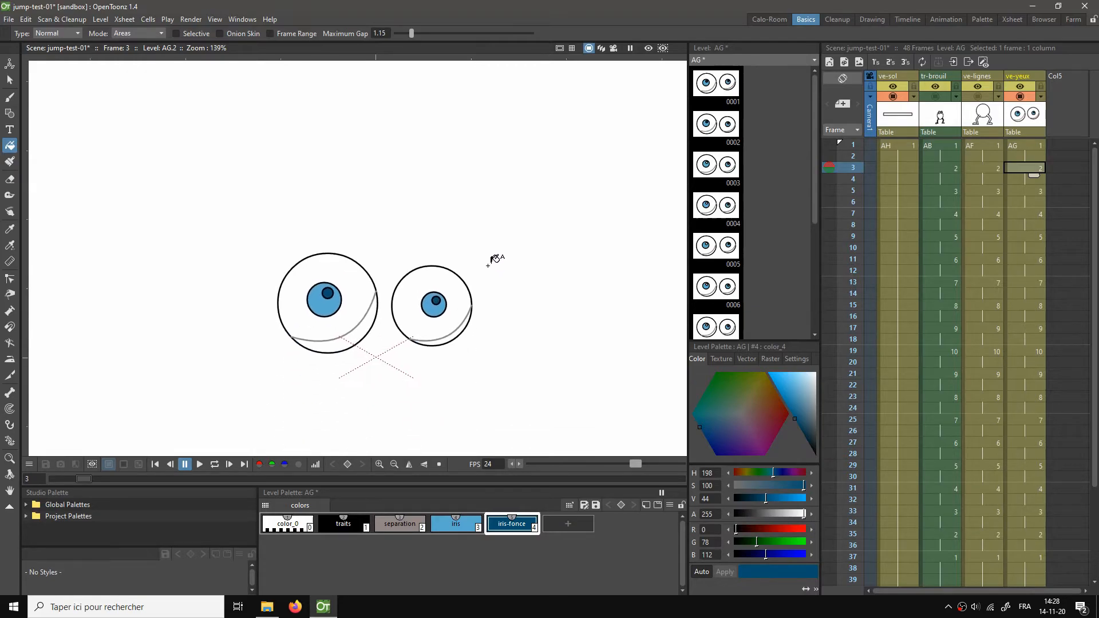
key("Down")
key("Down")
left_click(331, 369)
key("Down")
key("Down")
left_click(336, 349)
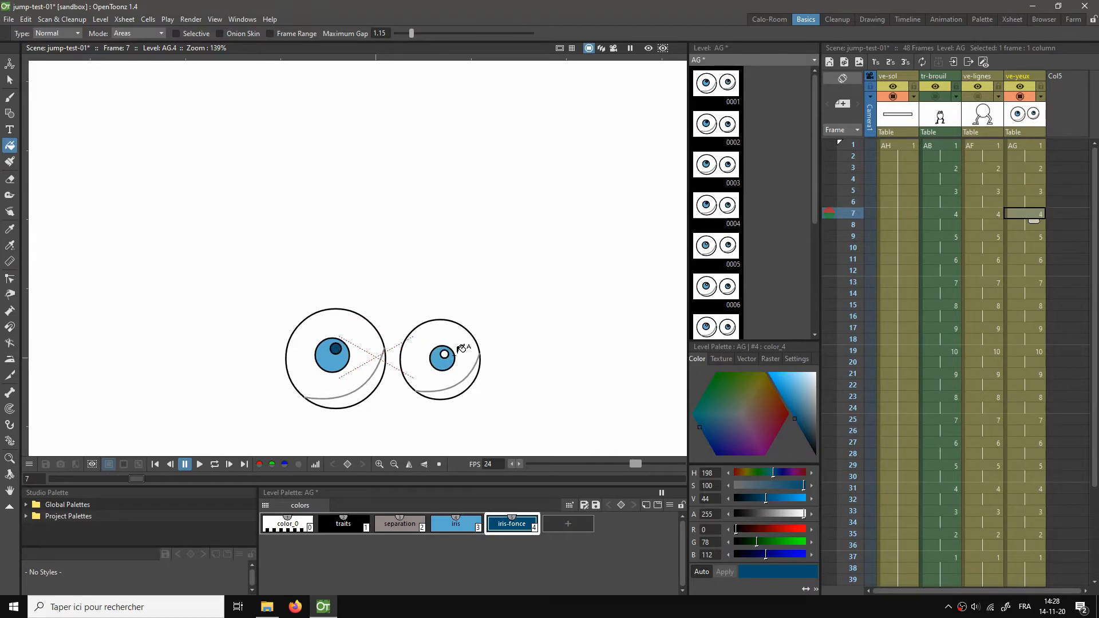
Step: Fill the small inner circles of both eyes with the iris-fonce style on frames 9 and 11 of ve-yeux
key("Down")
key("Down")
left_click(335, 226)
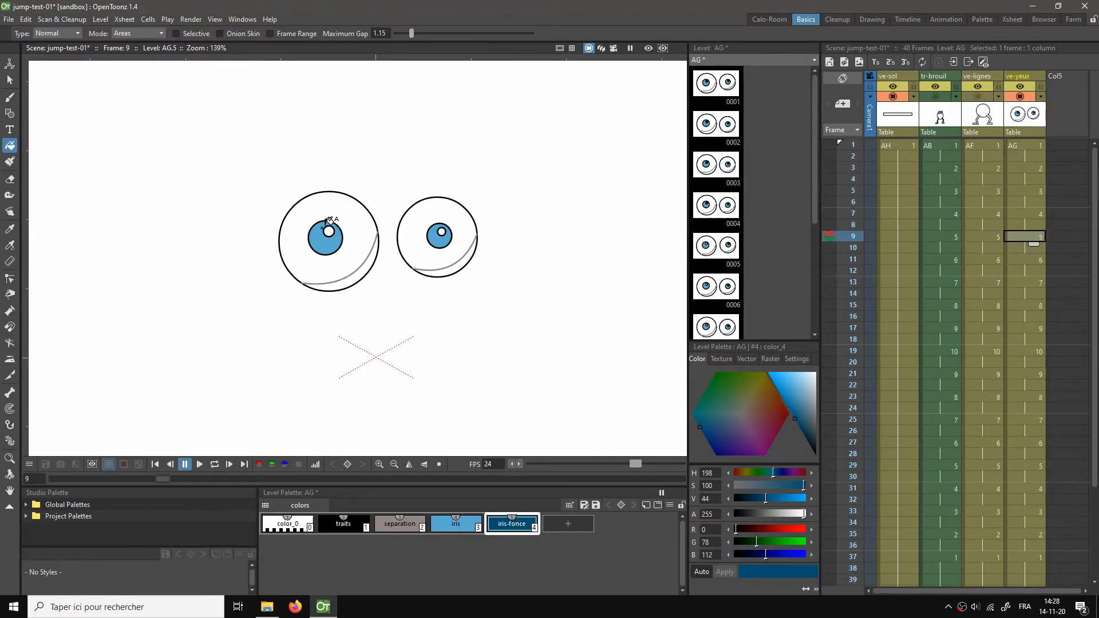
key("Down")
key("Down")
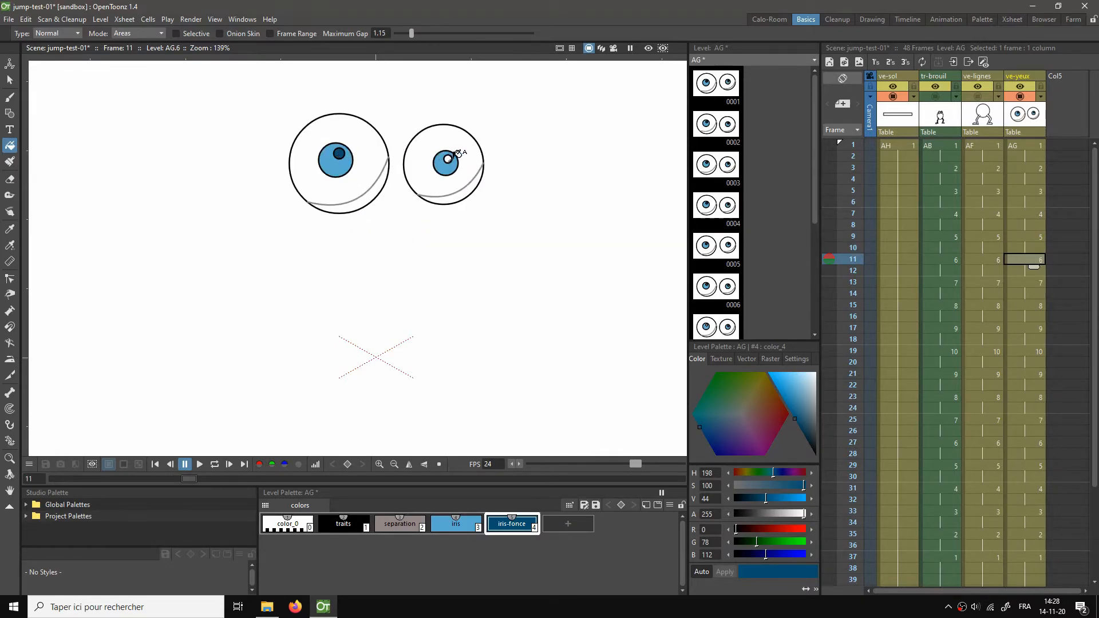
Step: Fill the small inner circles of both eyes with the iris-fonce style on frames 13 and 15 of ve-yeux
key("Down")
key("Down")
left_click(338, 114)
key("Down")
key("Down")
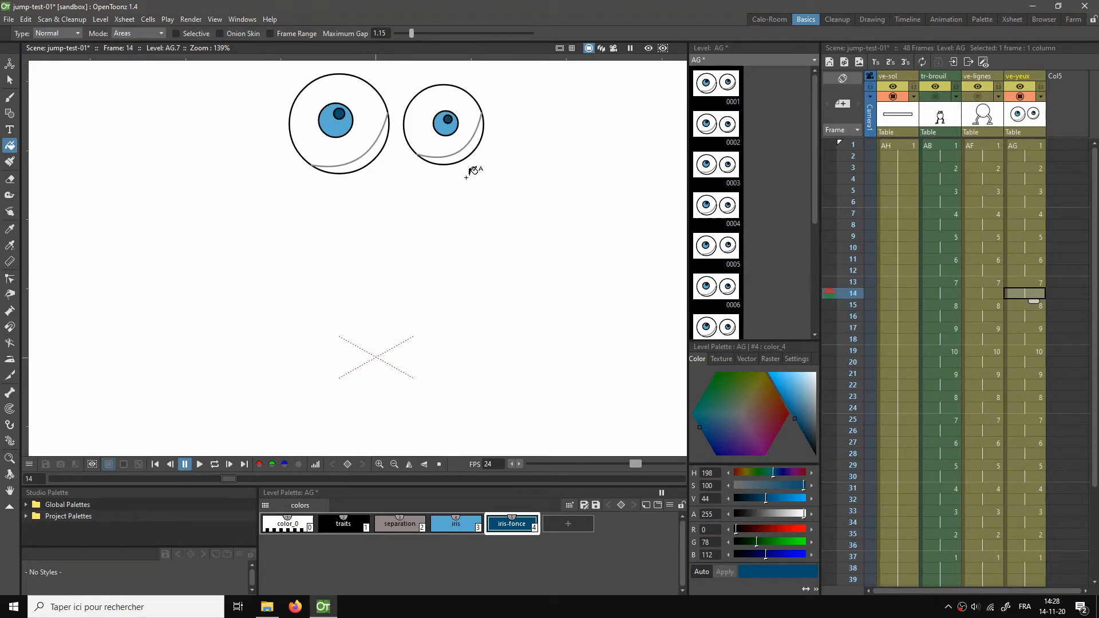
left_click(344, 95)
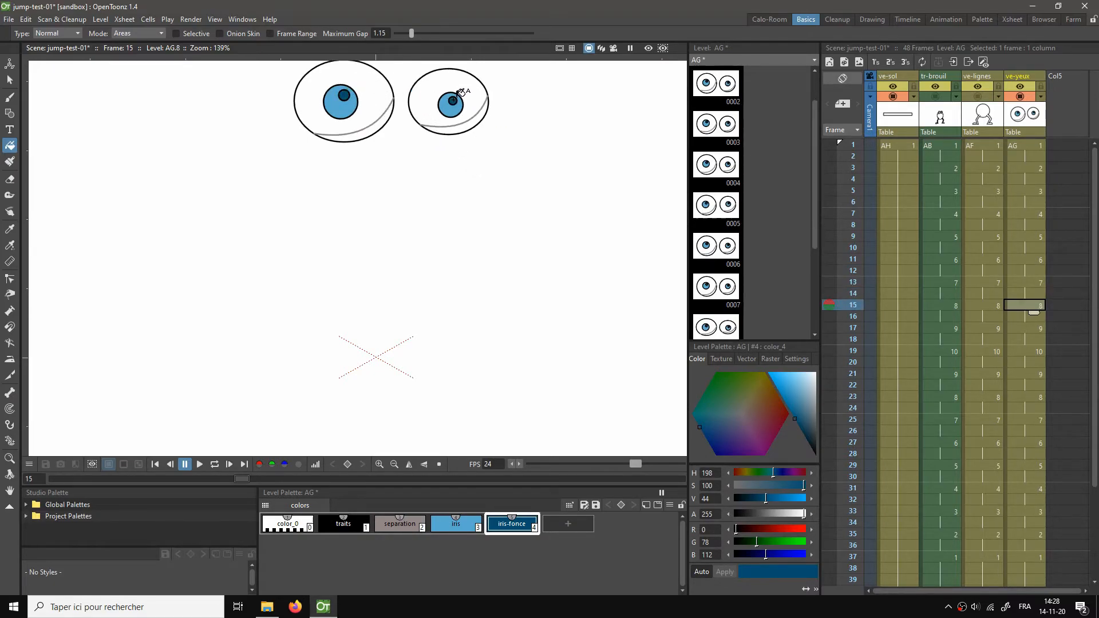
Step: Fill the small inner circles of both eyes with the iris-fonce style on frame 17 of ve-yeux
key("Down")
key("Down")
left_click(346, 77)
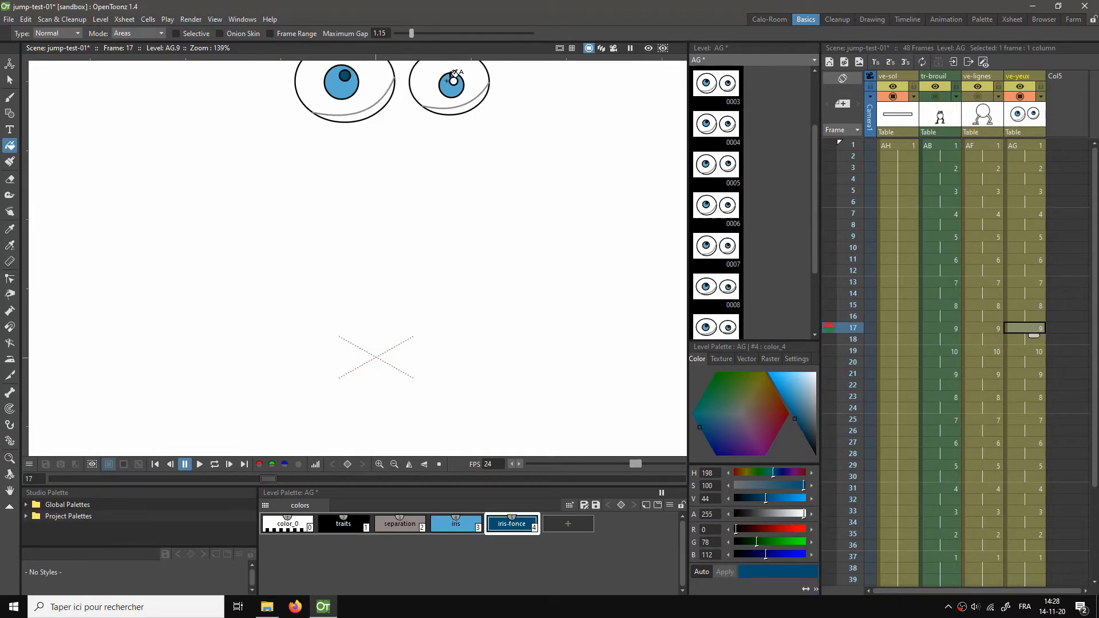
Step: Fill the pupils in the irises of the ve-yeux drawing at frame 19 with iris-fonce and check the following frames
key("Down")
key("Down")
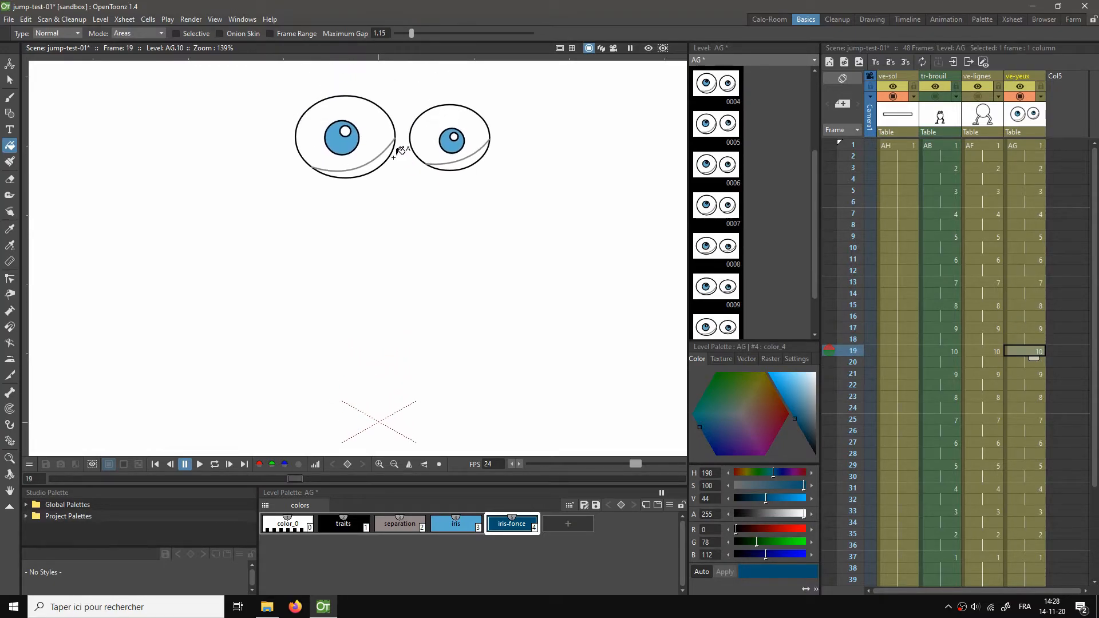
left_click(346, 131)
key("Down")
key("Down")
key("Down")
key("Down")
key("Down")
key("Down")
key("Down")
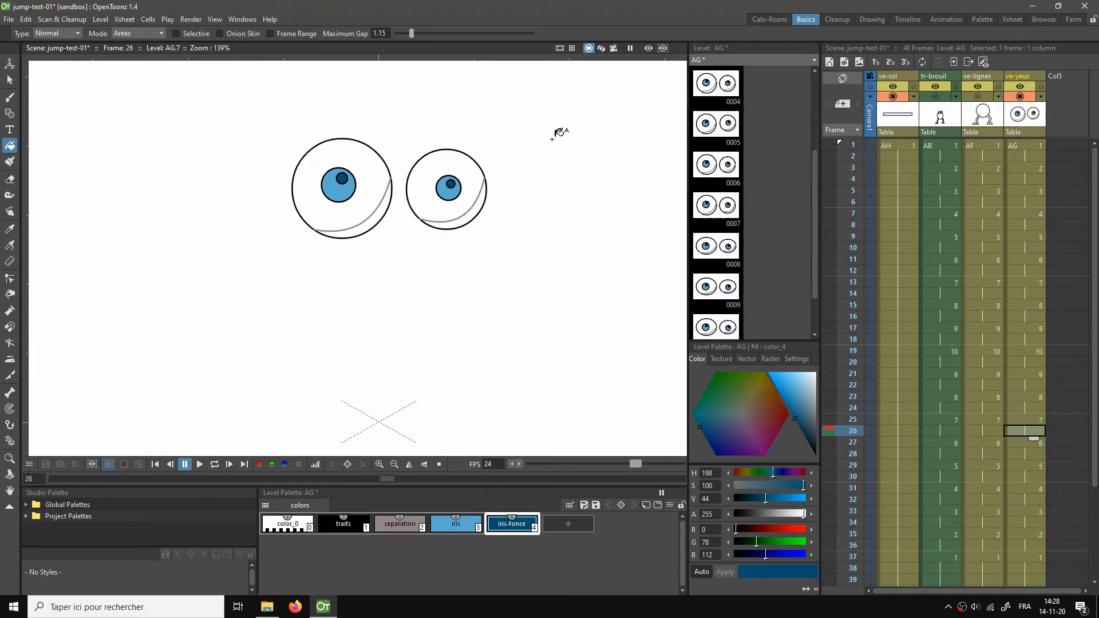
Step: At frame 1 of ve-yeux, add a new palette style and set its colour to pale yellow (RGB 255, 247, 159)
left_click(1035, 146)
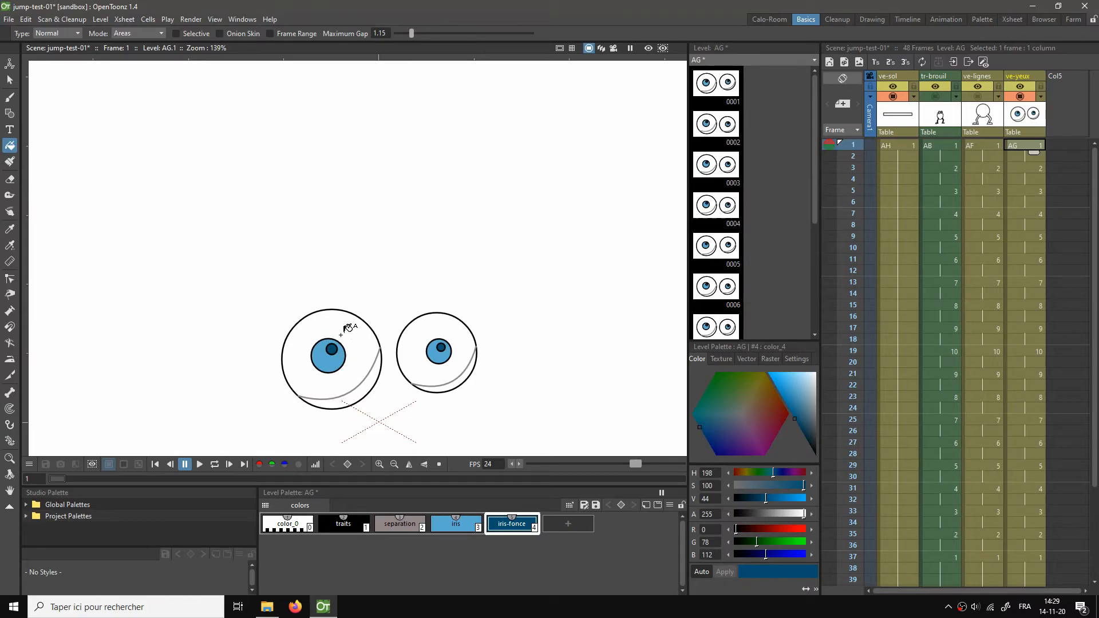
left_click(568, 524)
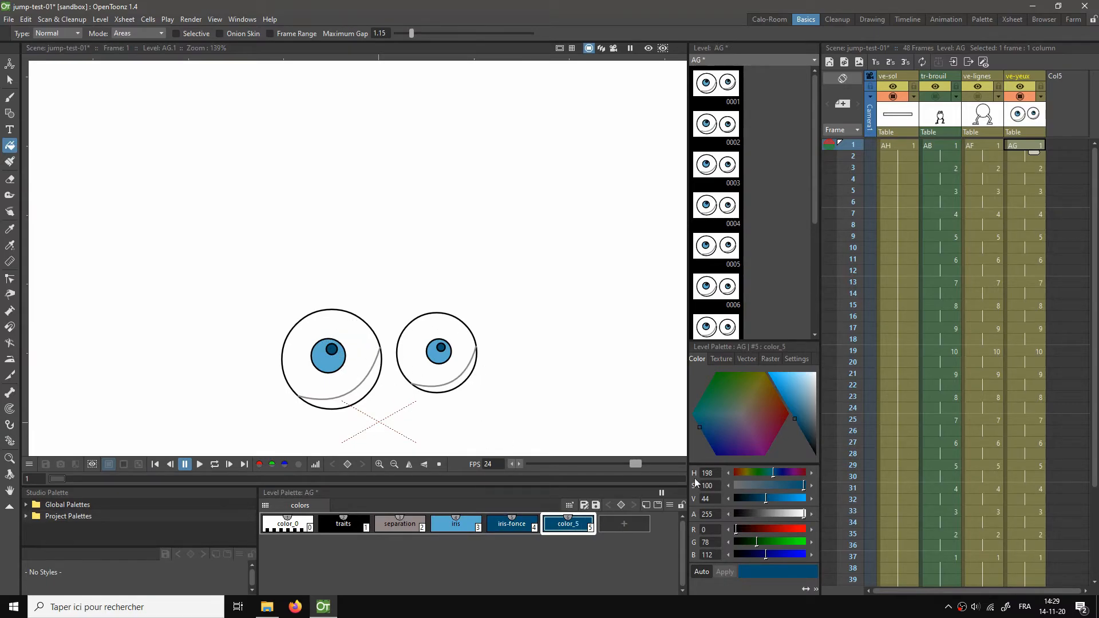
left_click(805, 393)
left_click_drag(726, 411, 798, 372)
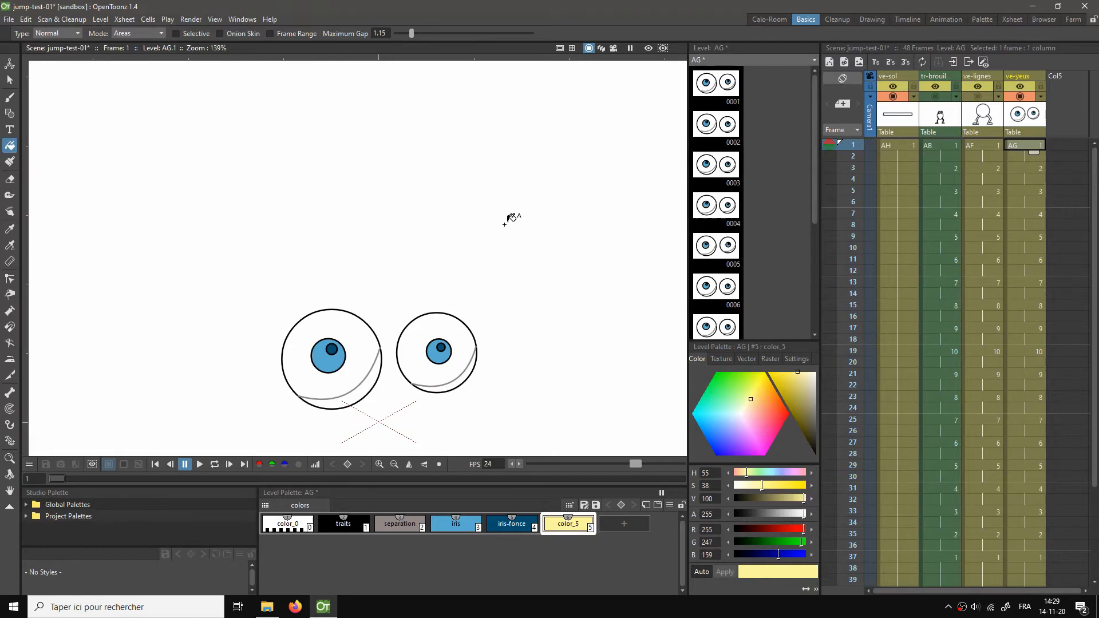
Step: Fill the main area of both eyeballs with pale yellow color_5 in drawings 1, 2 and 3
left_click(313, 323)
left_click(440, 331)
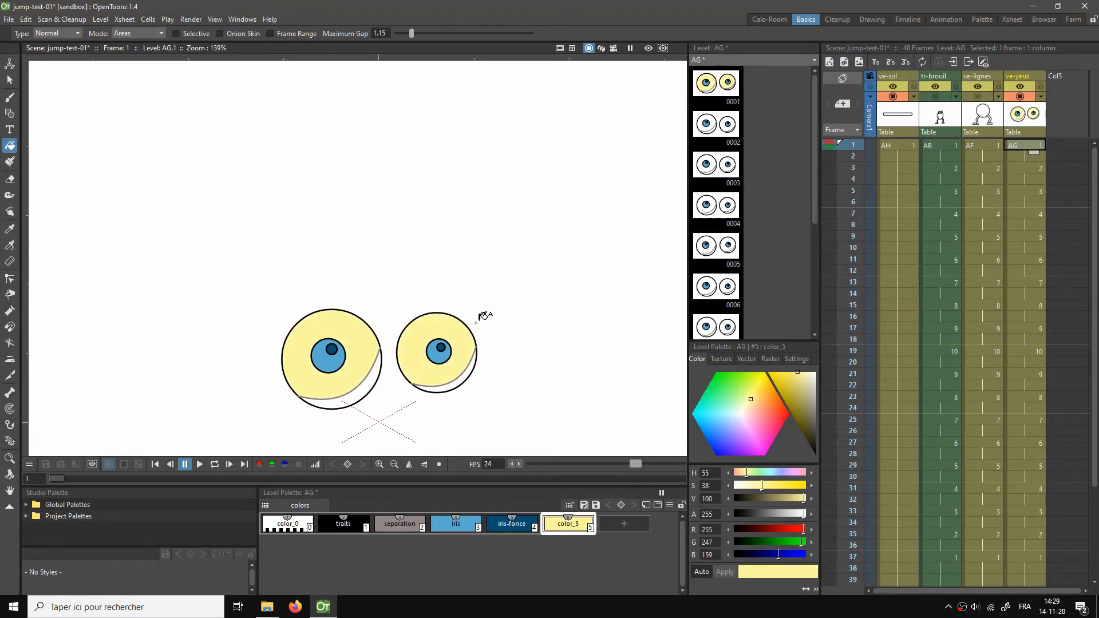
key("shift+period")
left_click(340, 330)
left_click(426, 339)
key("shift+period")
left_click(344, 401)
left_click(447, 420)
Step: Fill both eyeballs' main area with pale yellow color_5 in drawings 4 and 5 (frames 7 and 9)
left_click_drag(517, 405, 532, 196)
left_click(386, 204)
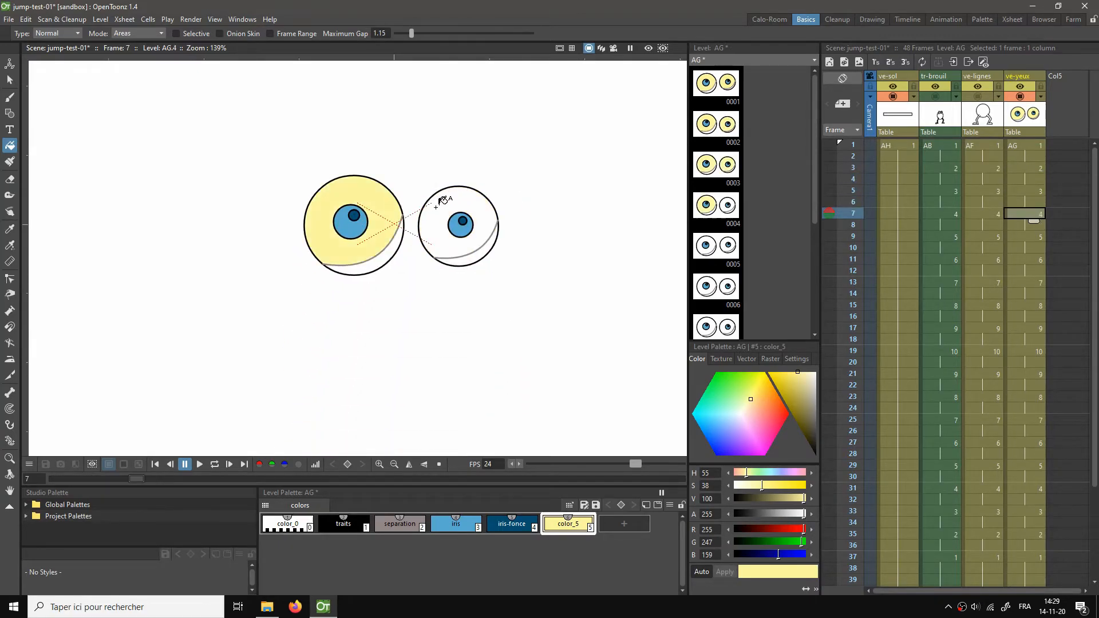
left_click(444, 201)
key(".")
left_click(362, 129)
left_click(431, 117)
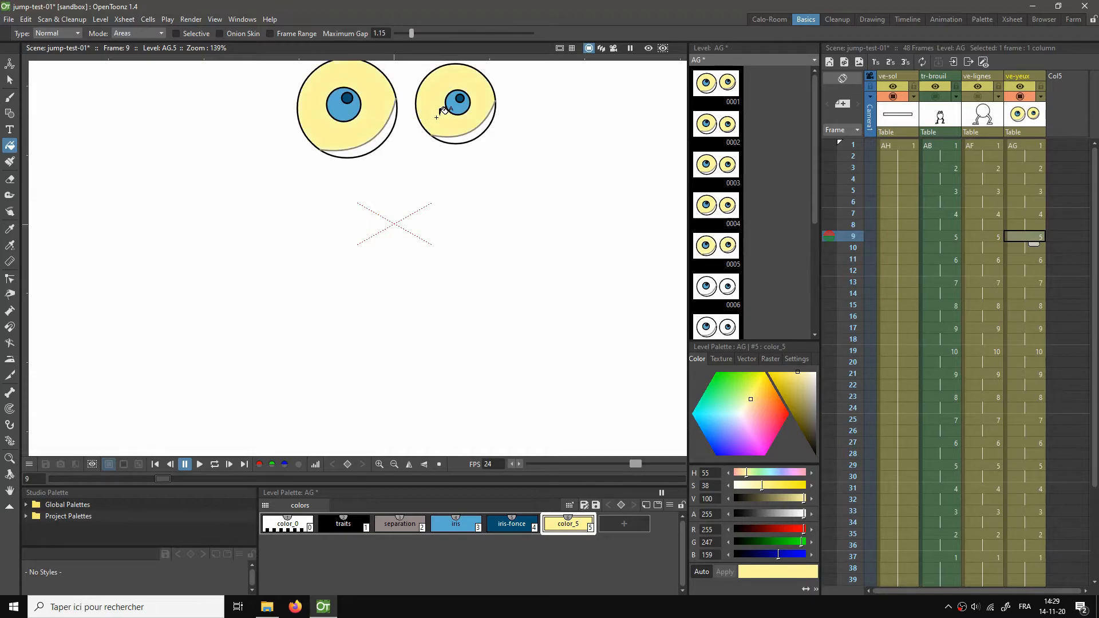
Step: Fill both eyeballs' main area with pale yellow color_5 in drawings 6 and 7 (frames 11 and 13)
key(".")
key(".")
left_click(386, 163)
left_click(448, 165)
key(".")
key(".")
left_click(384, 123)
left_click(448, 120)
Step: Fill both eyeballs' main area with pale yellow color_5 in drawings 8 and 9 (frames 15 and 17)
key(".")
key(".")
left_click(398, 172)
left_click(451, 173)
key(".")
key(".")
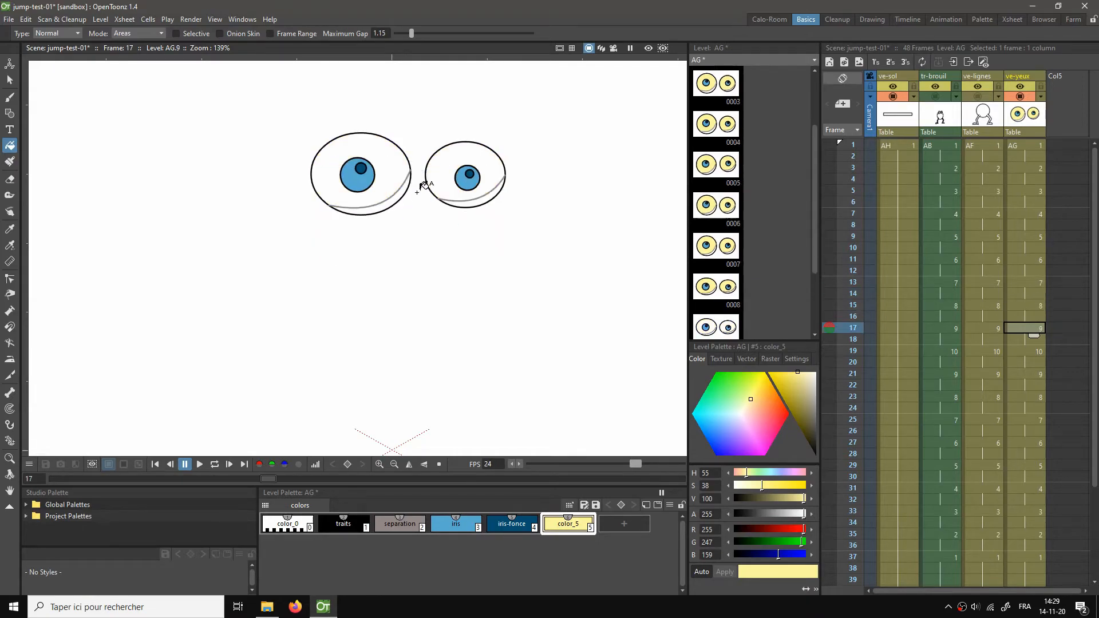
left_click(395, 156)
left_click(450, 151)
Step: Fill both eyeballs' main area with pale yellow color_5 in drawing 10 at frame 19
key(".")
key(".")
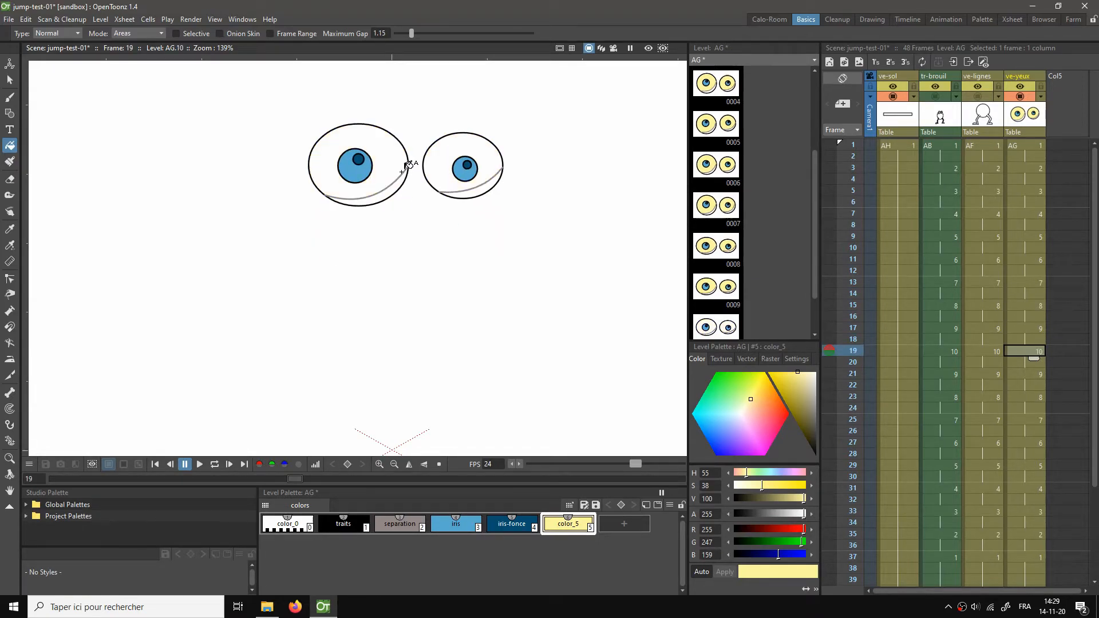
left_click(395, 143)
left_click(455, 145)
key(".")
key(".")
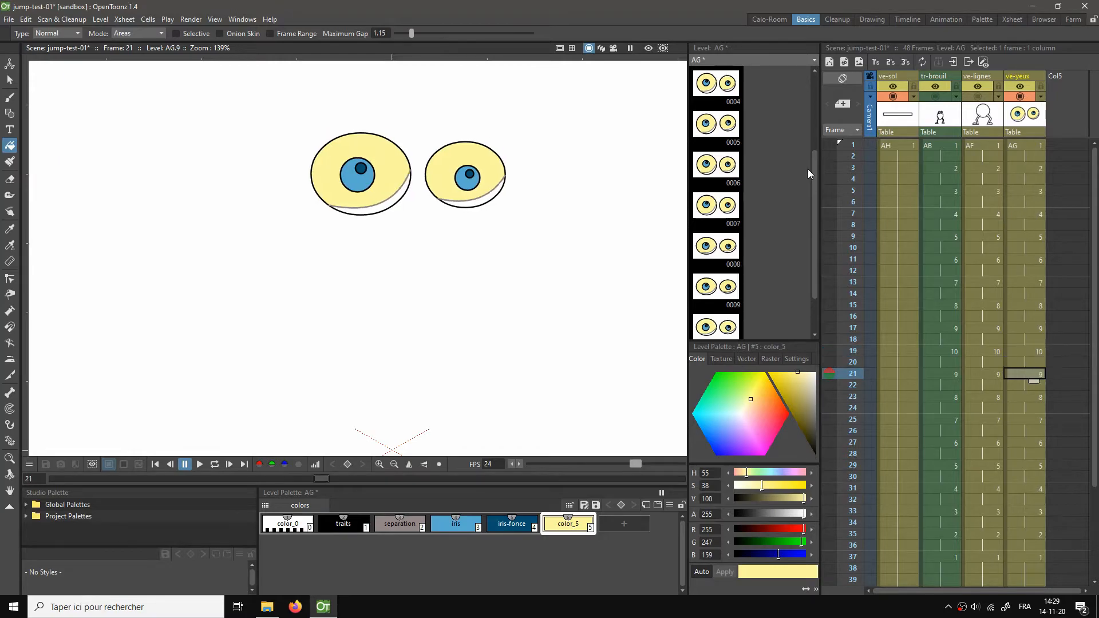
Step: Back at frame 1, add another palette style and set it to a darker yellow (RGB 242, 226, 46)
left_click(1029, 146)
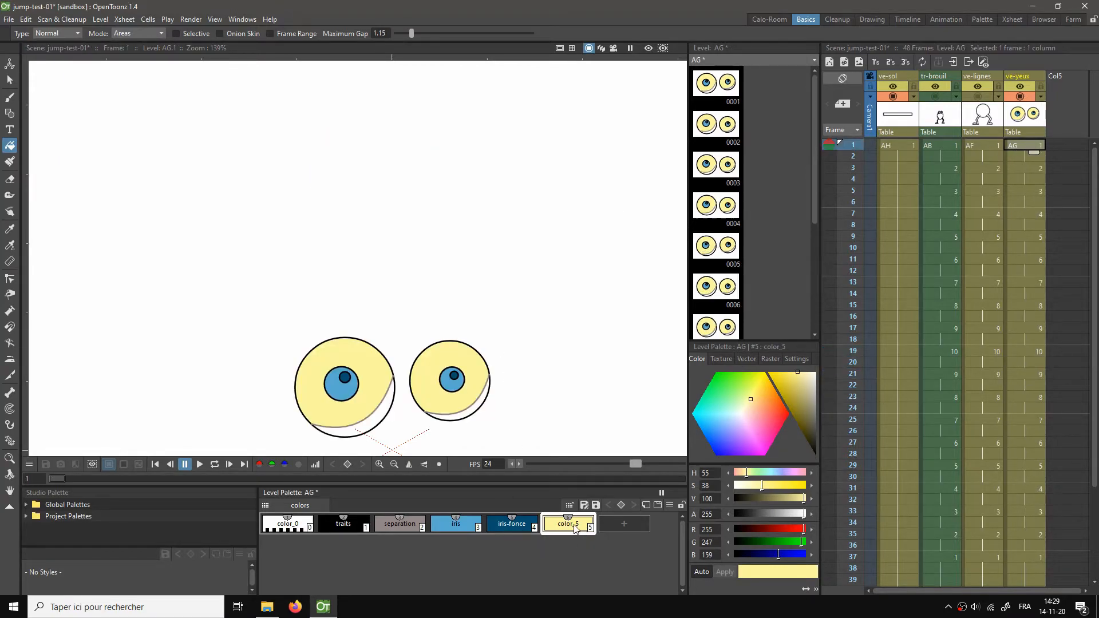
left_click(623, 525)
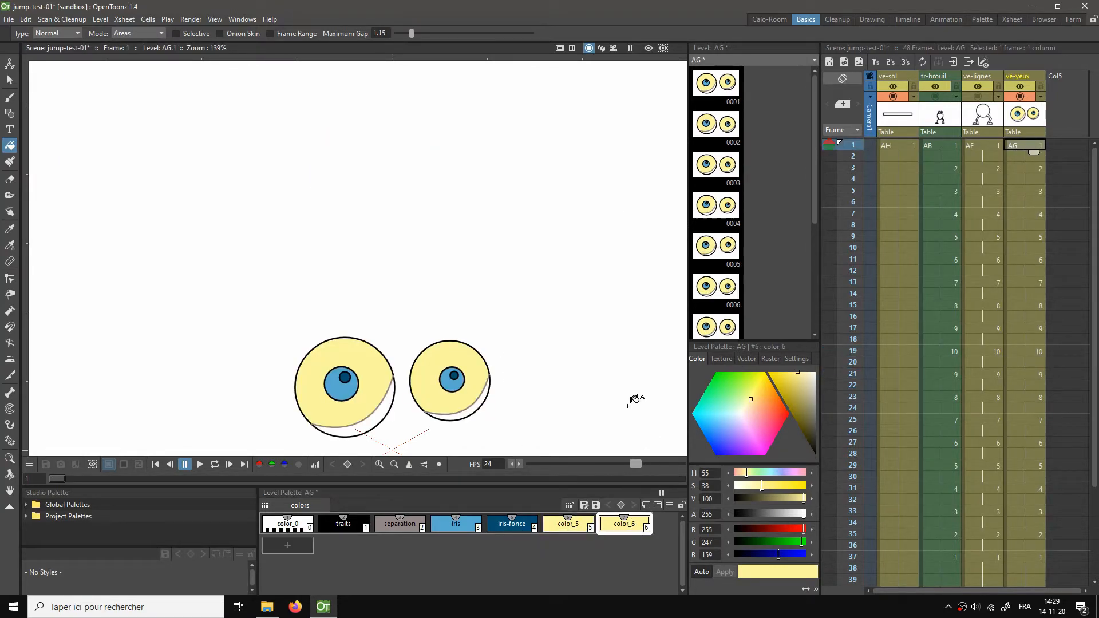
left_click_drag(799, 372, 779, 376)
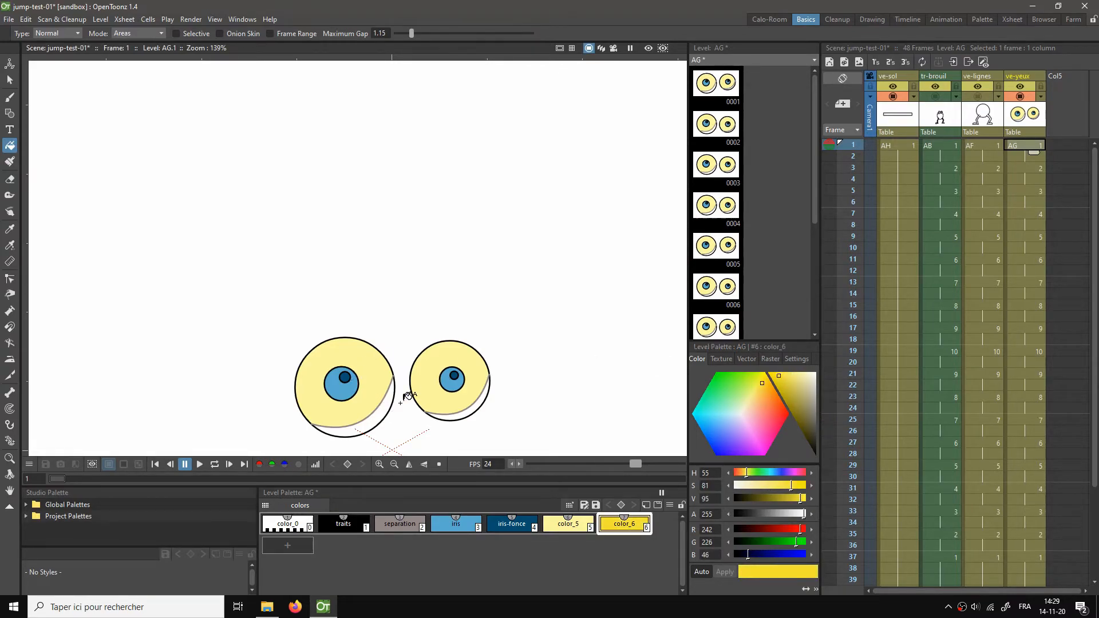
Step: Fill the shadow crescents under both eyes with dark yellow color_6 in drawings 1 and 2
left_click(391, 408)
left_click(471, 406)
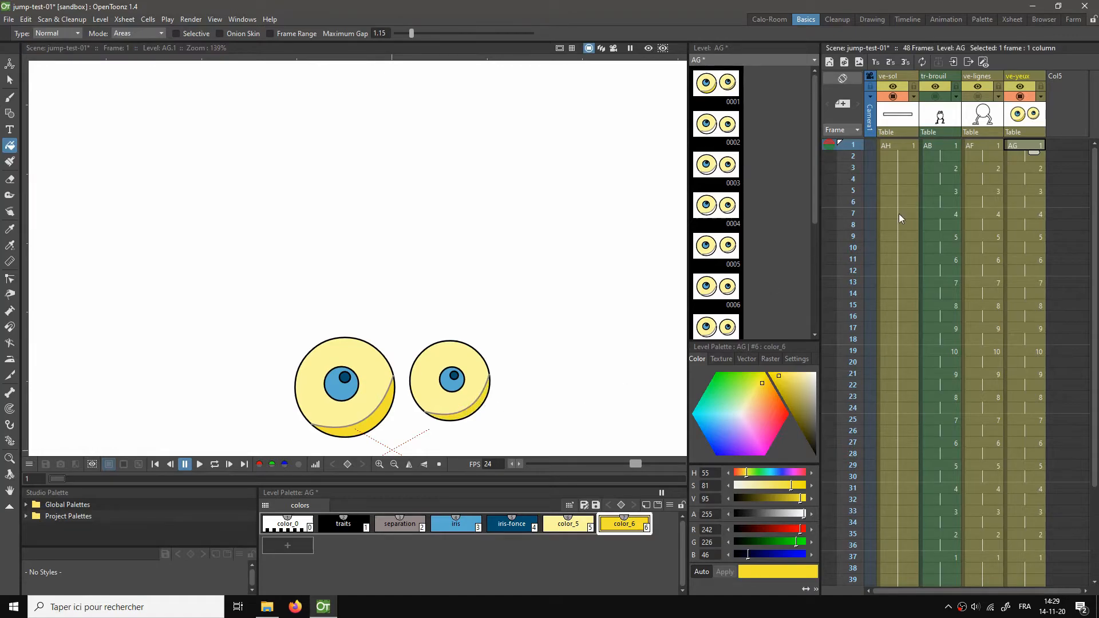
left_click(1034, 169)
left_click(372, 426)
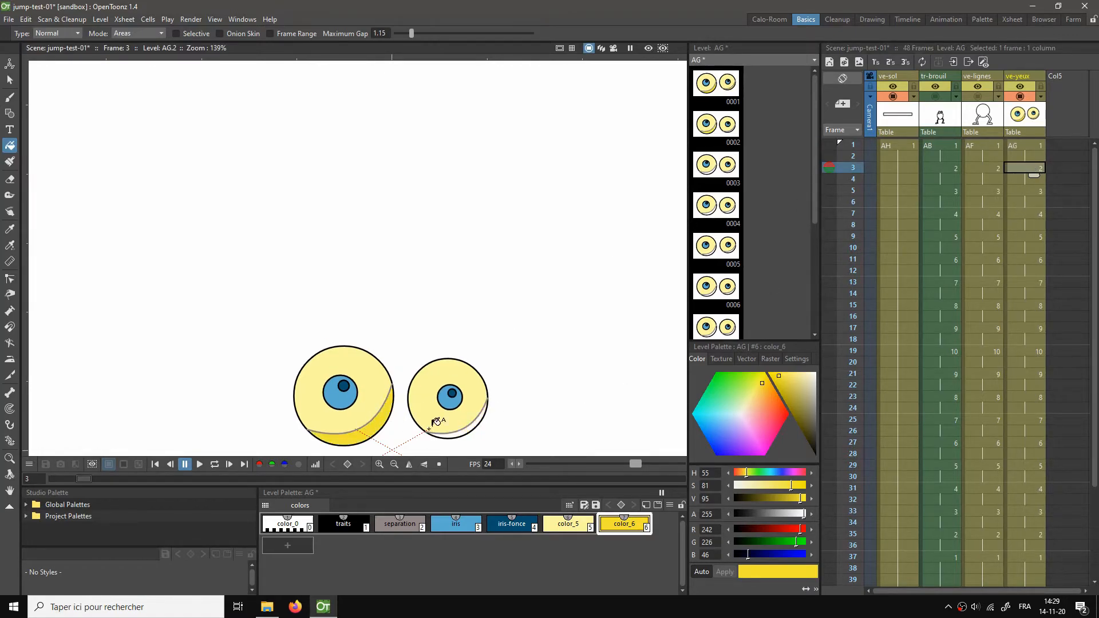
left_click(462, 430)
key(".")
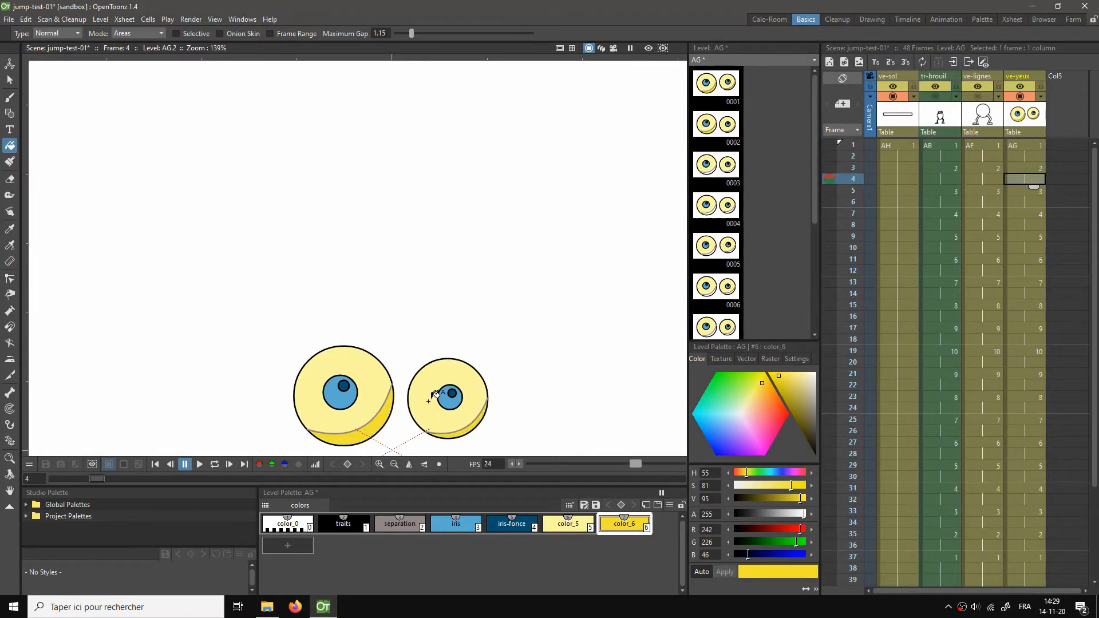
Step: Fill both eyes' shadow crescents with dark yellow color_6 in drawings 3 and 4 (frames 5 and 7)
left_click_drag(394, 427, 400, 318)
left_click(391, 392)
left_click(478, 391)
key(".")
left_click(399, 366)
left_click(480, 367)
Step: Fill both eyes' shadow crescents with dark yellow color_6 in drawings 5 and 6 (frames 9 and 11)
key(".")
left_click(377, 257)
left_click(455, 258)
key(".")
left_click(382, 189)
left_click(464, 183)
Step: Fill both eyes' shadow crescents with dark yellow color_6 in drawings 7 and 8 (frames 13 and 15)
key(".")
left_click(394, 135)
left_click(480, 137)
key(".")
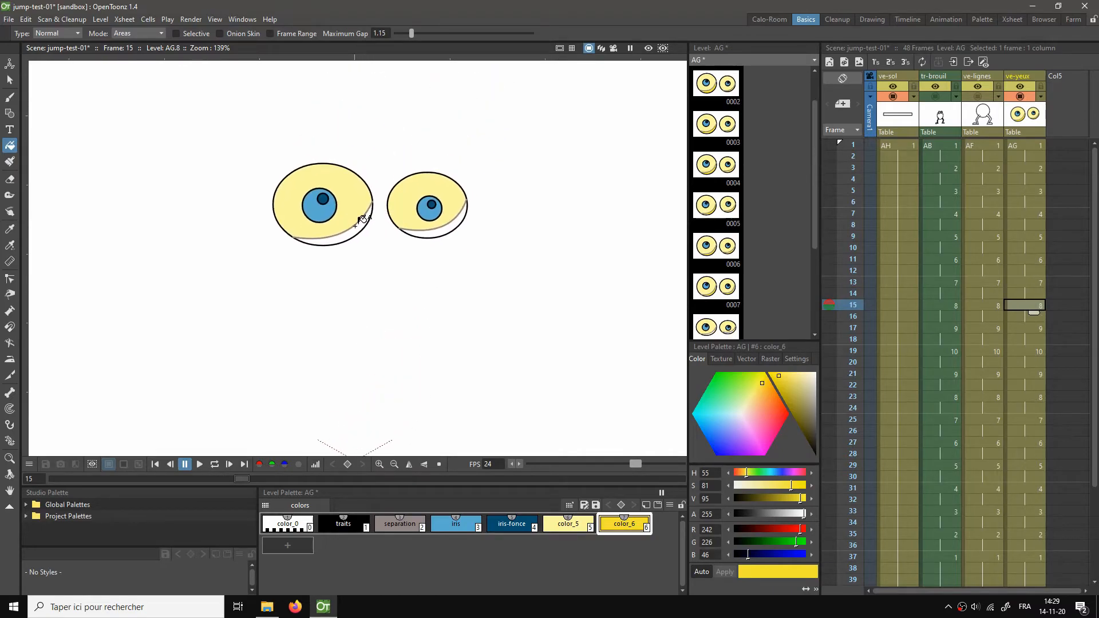
left_click(365, 222)
left_click(441, 226)
Step: Fill both eyes' shadow crescents with dark yellow color_6 in drawings 9 and 10 (frames 17 and 19)
key(".")
left_click(372, 191)
left_click(456, 205)
key(".")
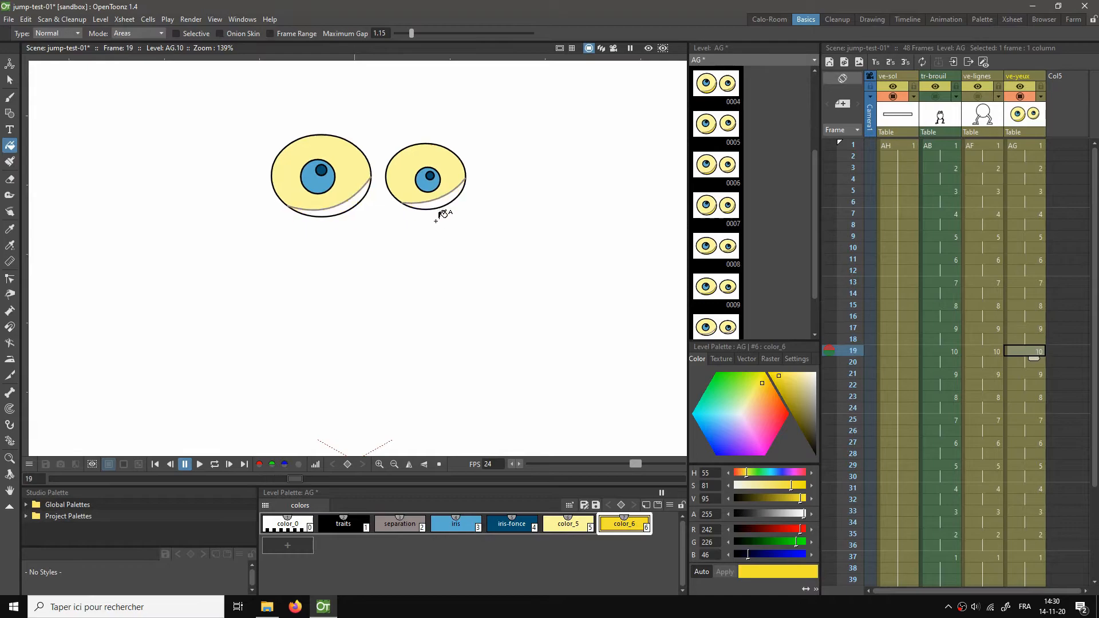
left_click(362, 192)
left_click(440, 200)
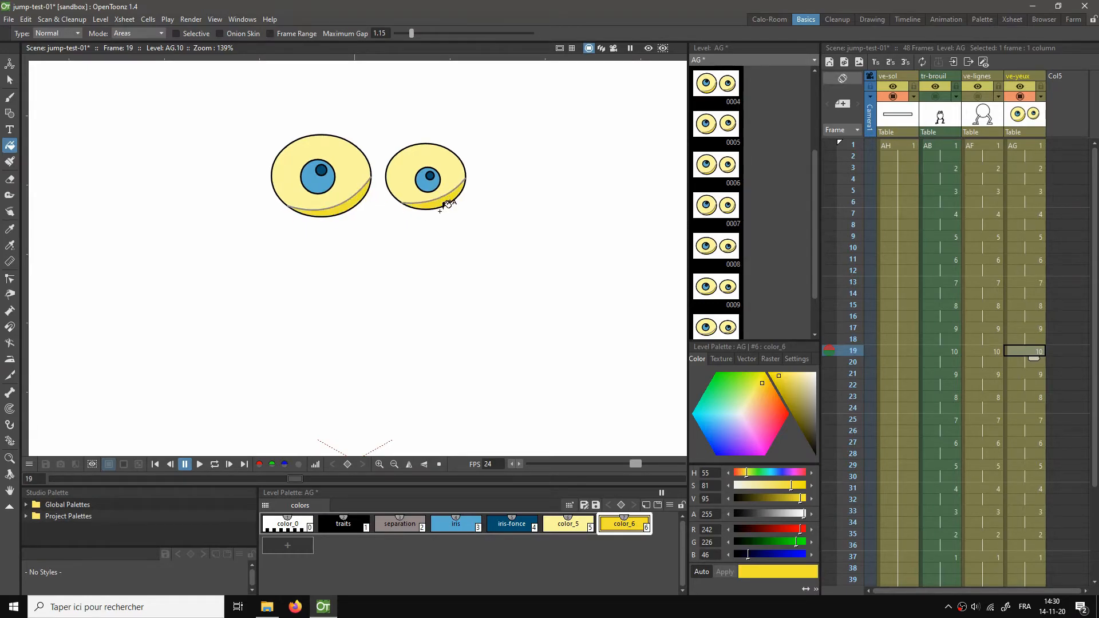
Step: Make the ve-lignes column visible in the viewer, return ve-yeux to frame 1 and fit the scene to the window
left_click(980, 109)
left_click(1029, 145)
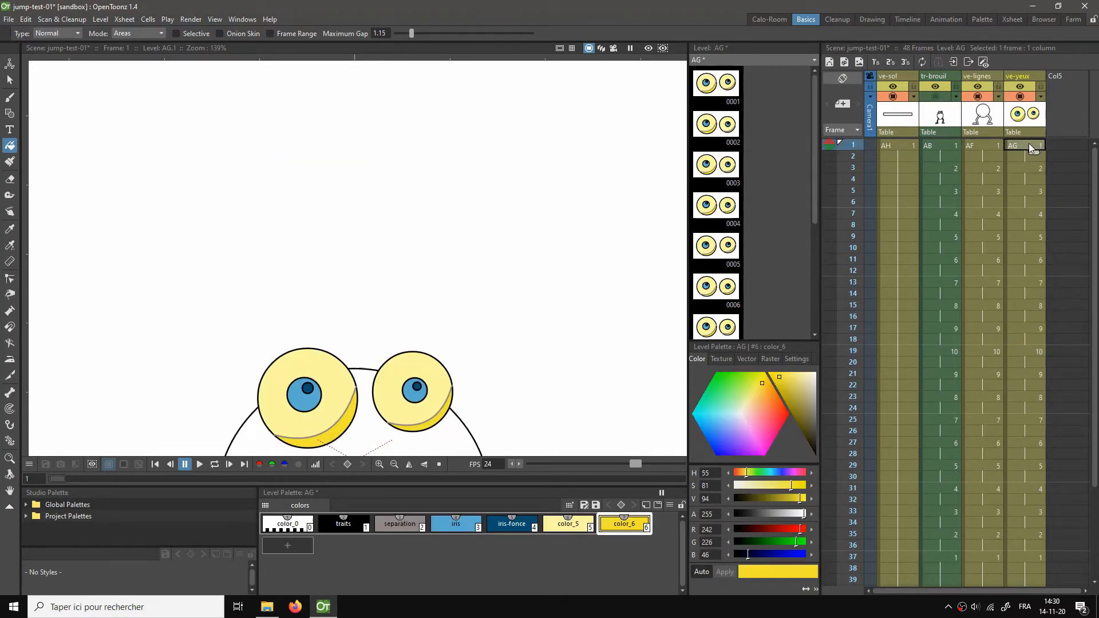
right_click(560, 239)
left_click(590, 264)
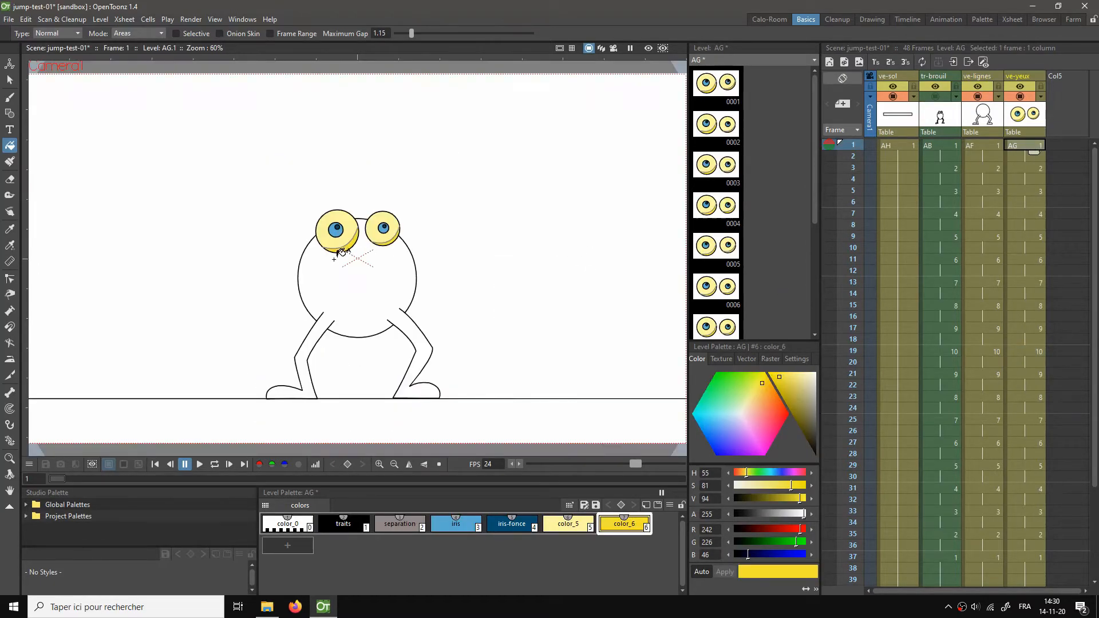
Step: With the Selection tool active, make the separation style fully transparent by setting its alpha to 0
left_click(10, 80)
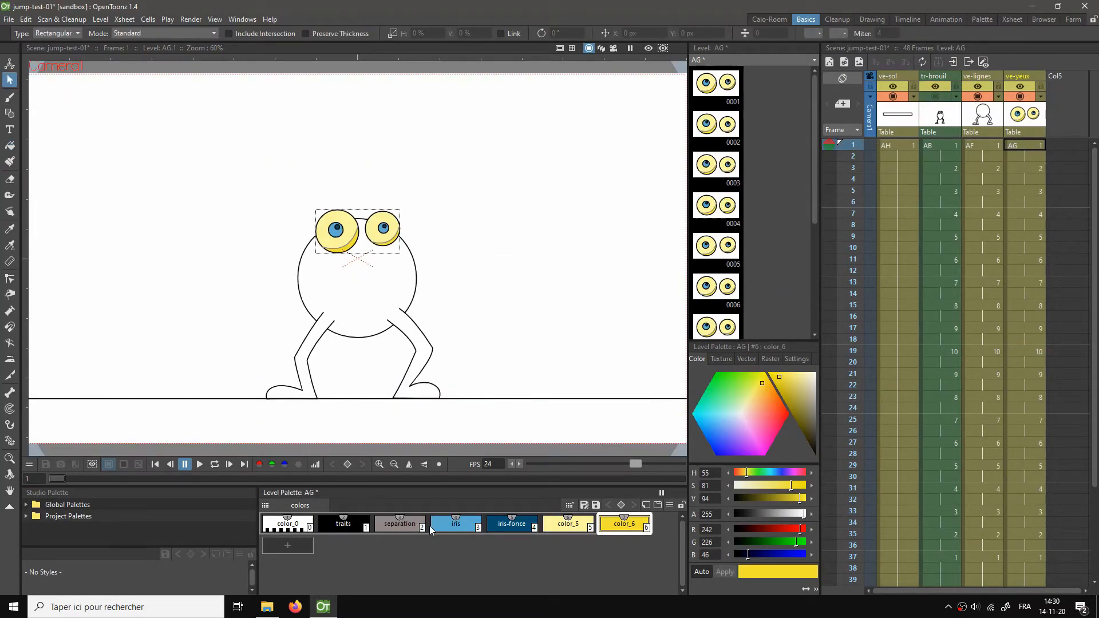
left_click(390, 525)
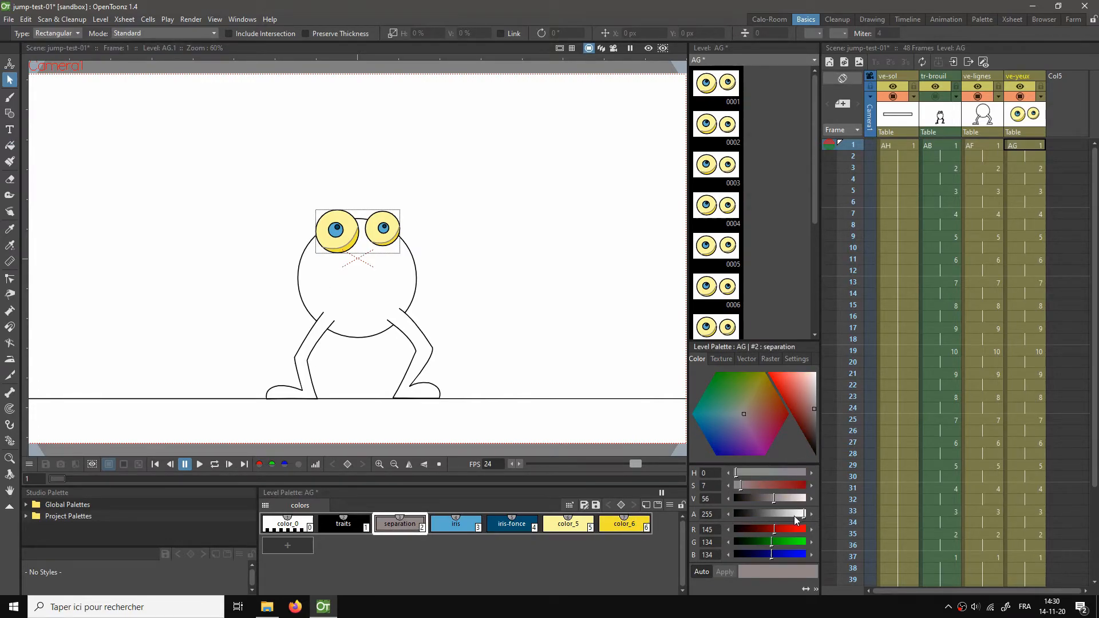
left_click_drag(806, 515, 711, 508)
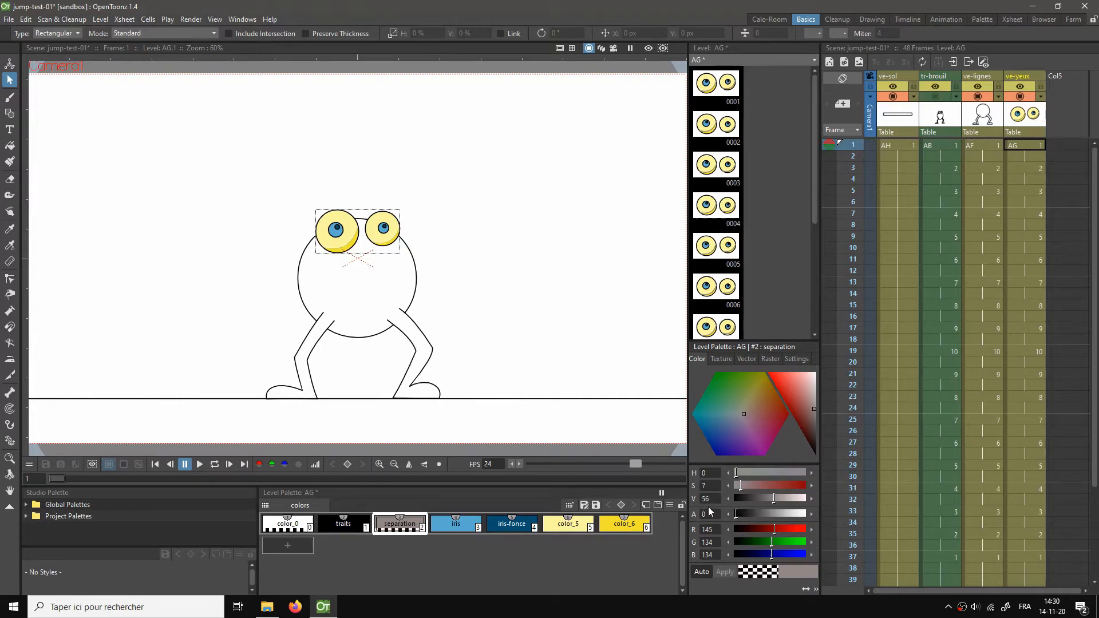
Step: Recolour the eyeball style color_5 to white (RGB 255, 255, 255) and the shadow style color_6 to light grey
left_click(579, 529)
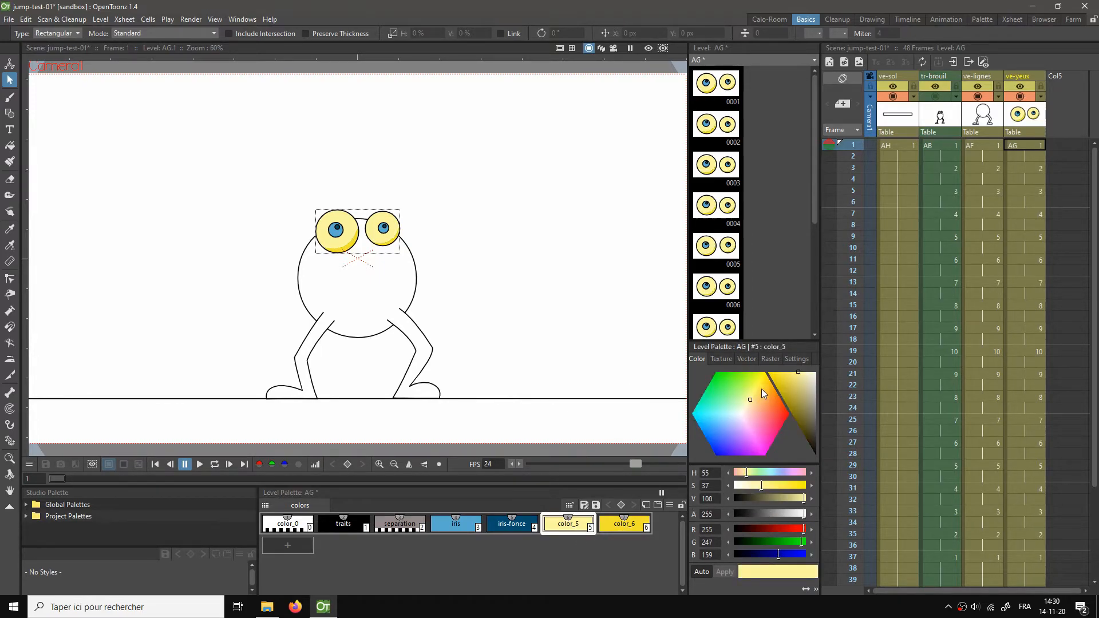
left_click(797, 392)
left_click_drag(797, 390, 818, 377)
left_click(624, 522)
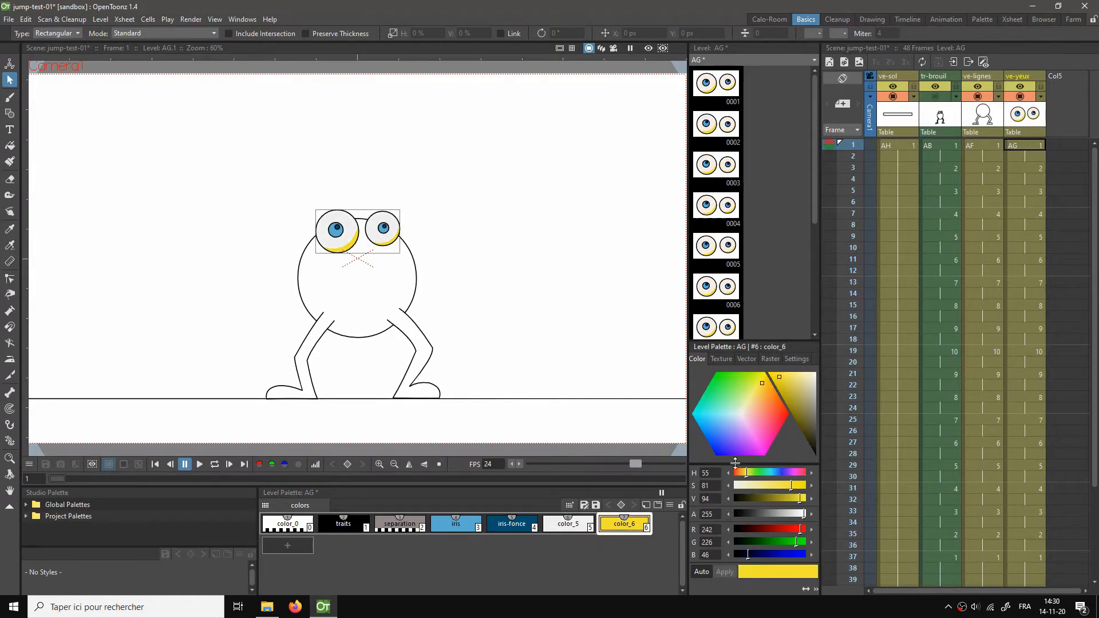
mouse_move(818, 375)
left_mouse_down()
mouse_move(816, 395)
mouse_move(819, 366)
left_mouse_up()
left_click(565, 526)
Step: Play the animation in a loop to review the recoloured eyes, then stop the playback
right_click(513, 209)
left_click(538, 176)
key("l")
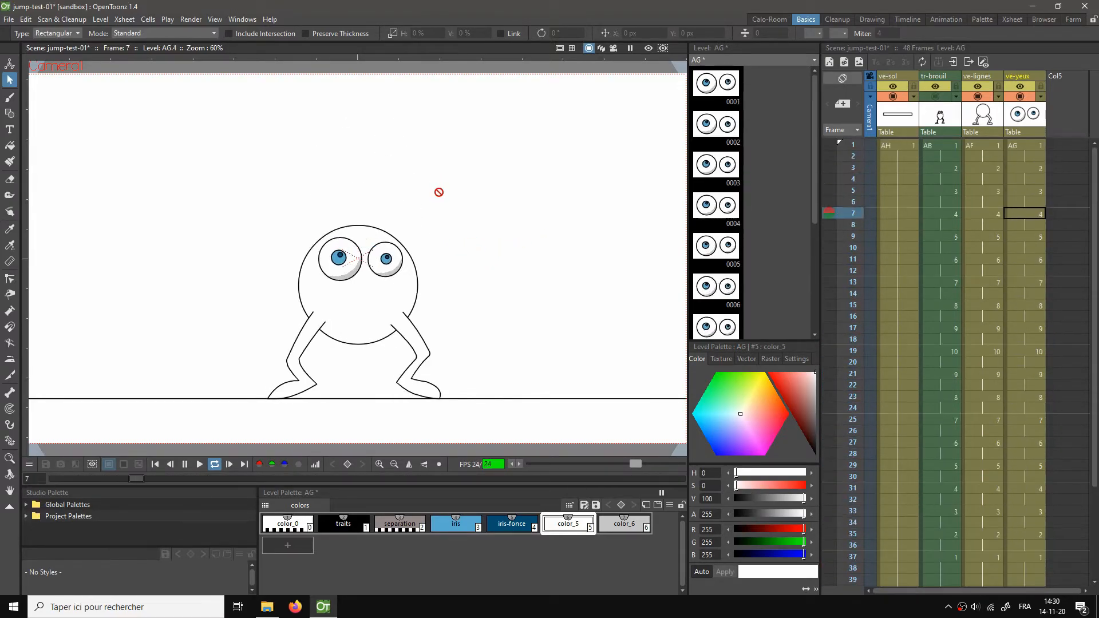
key("l")
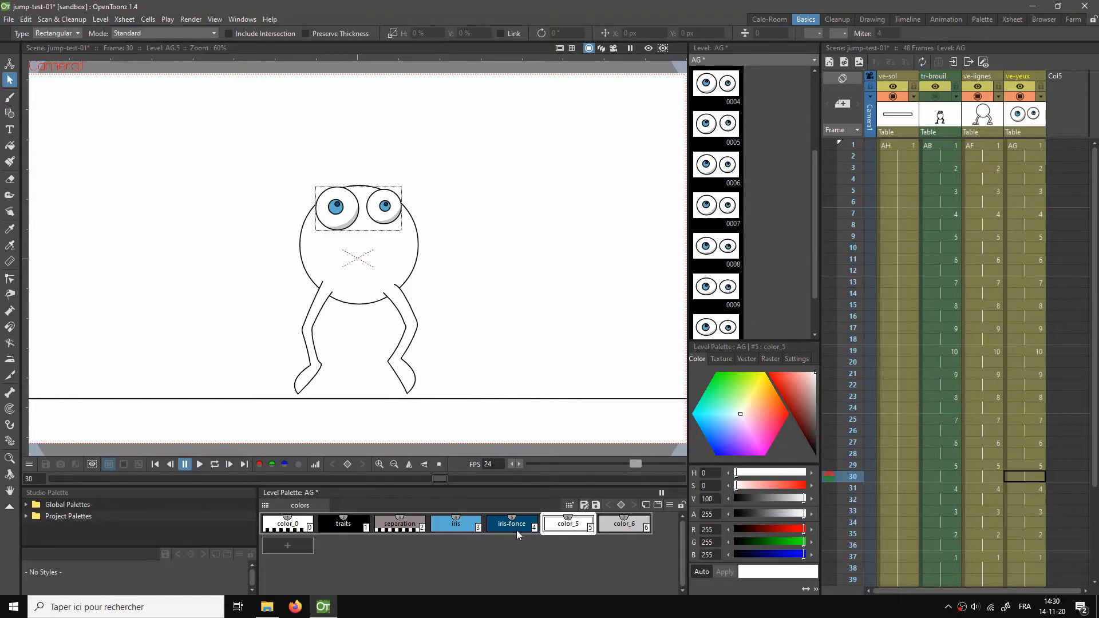
Step: Darken the iris style to deep blue and lighten the iris-fonce style to pale blue
left_click(463, 525)
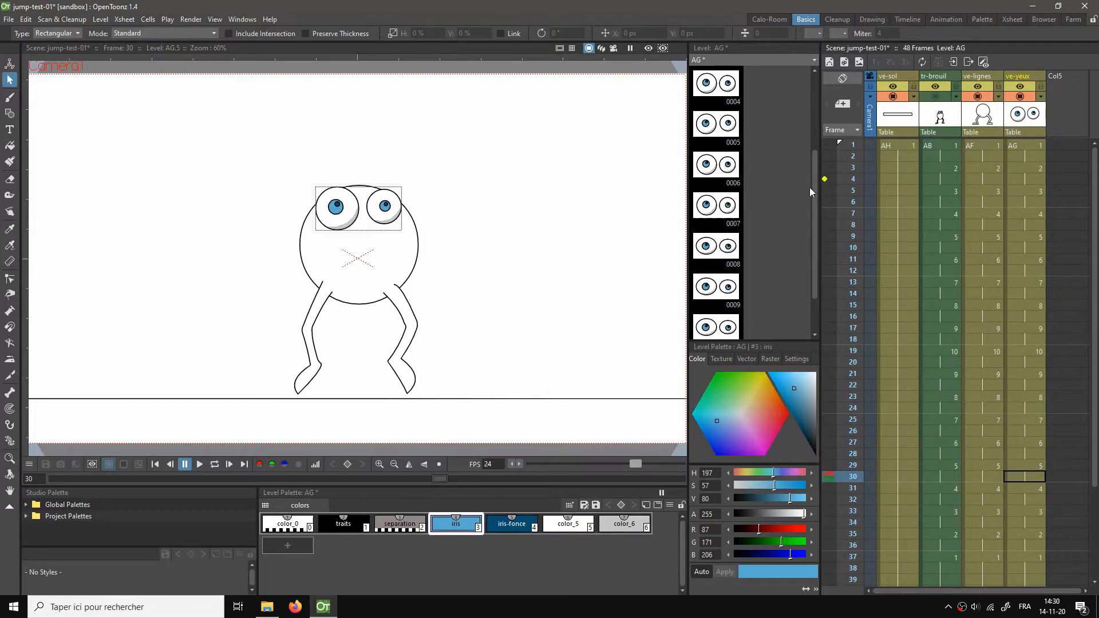
left_click_drag(802, 414, 813, 434)
left_click(520, 529)
mouse_move(804, 386)
left_mouse_down()
mouse_move(810, 379)
mouse_move(812, 392)
mouse_move(803, 384)
mouse_move(797, 414)
left_mouse_up()
left_click(456, 524)
Step: Rename the iris-fonce style to iris-clair and set its colour to white (RGB 255, 255, 255)
left_click(513, 524)
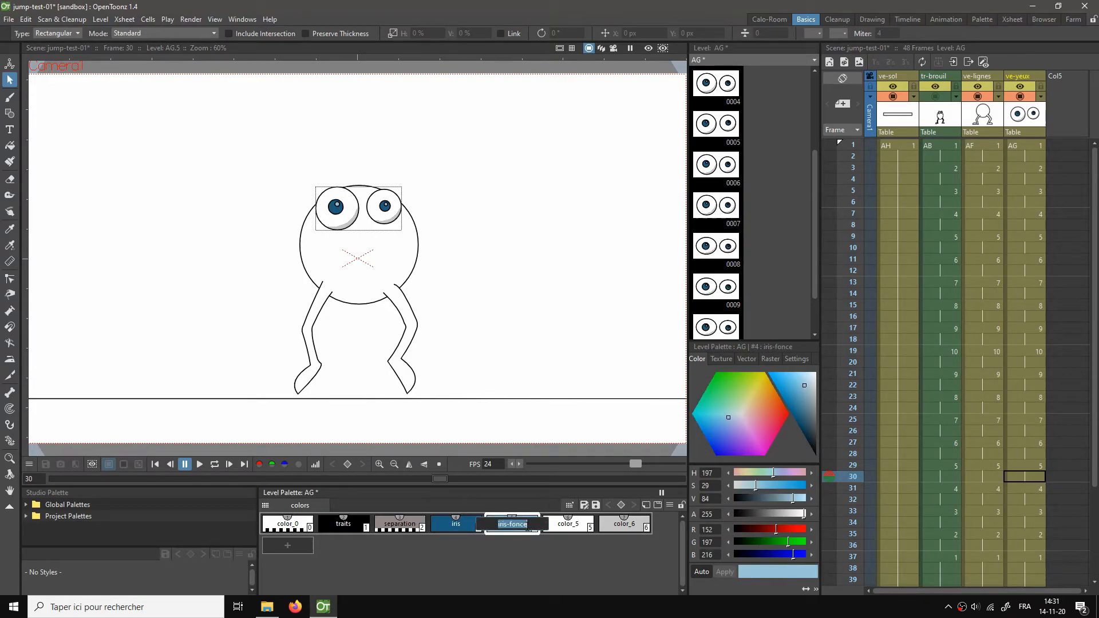
key("BackSpace")
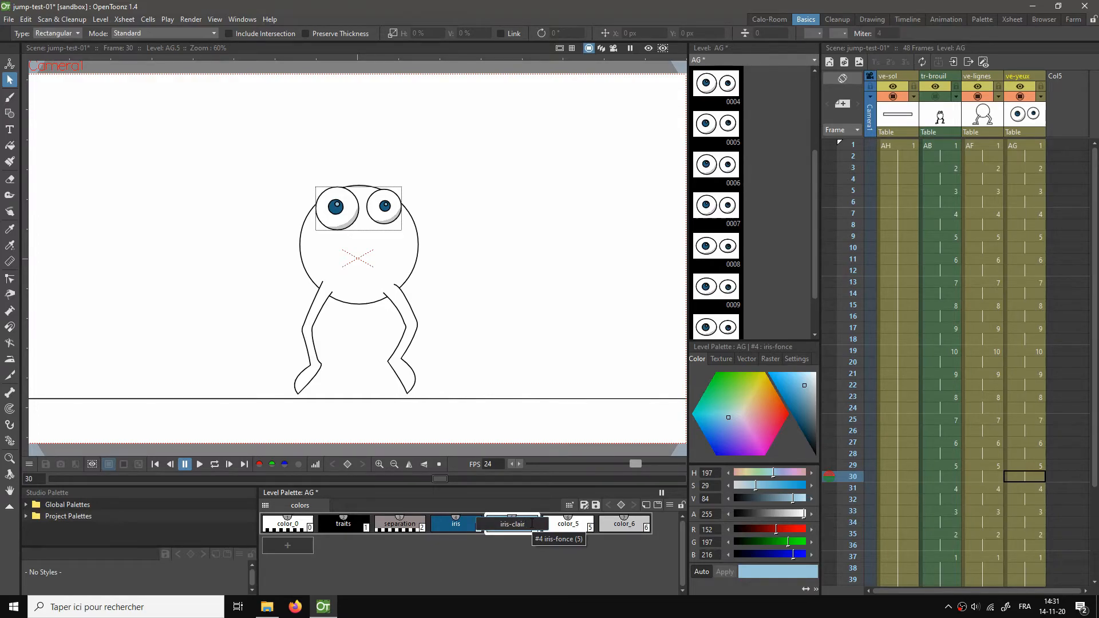
type("clair")
key("Return")
left_click_drag(802, 403, 823, 366)
Step: Play the animation in a loop in full screen mode, with the scene fitted to the window
key("l")
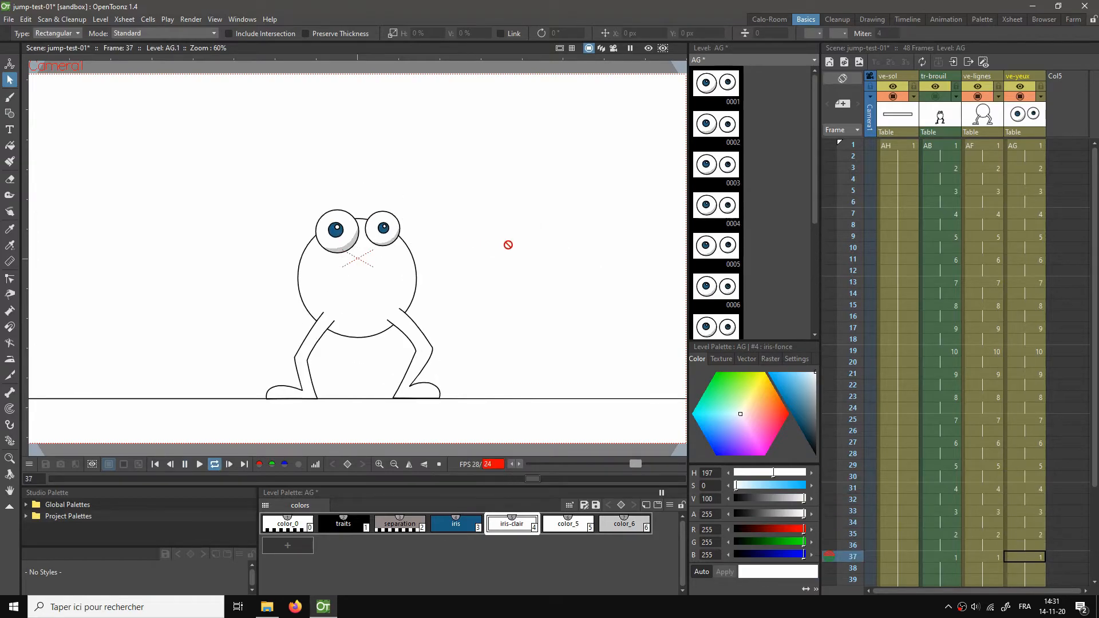
right_click(510, 245)
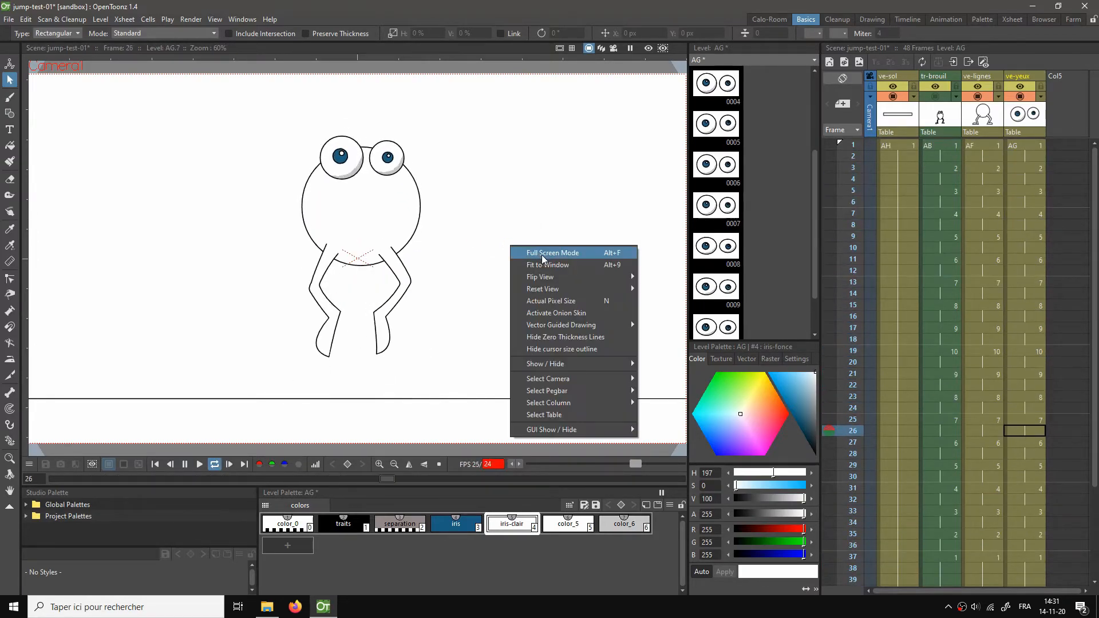
left_click(541, 253)
right_click(662, 273)
left_click(690, 293)
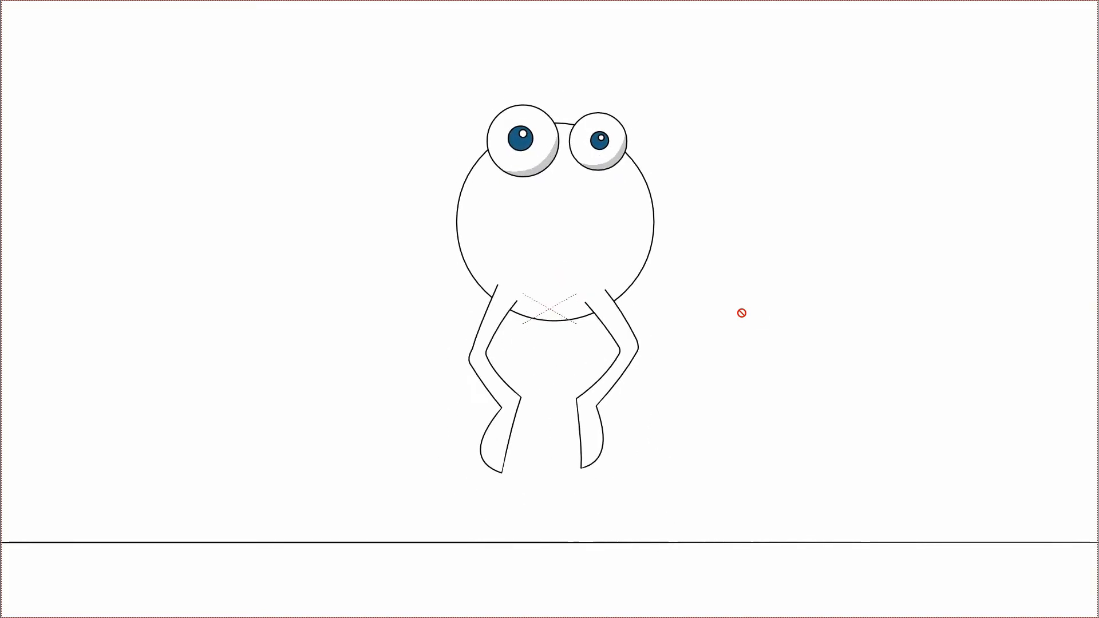
Step: Stop the full screen playback, return to the normal window and save the scene
key("Escape")
key("p")
key("p")
right_click(461, 197)
left_click(498, 216)
key("ctrl+s")
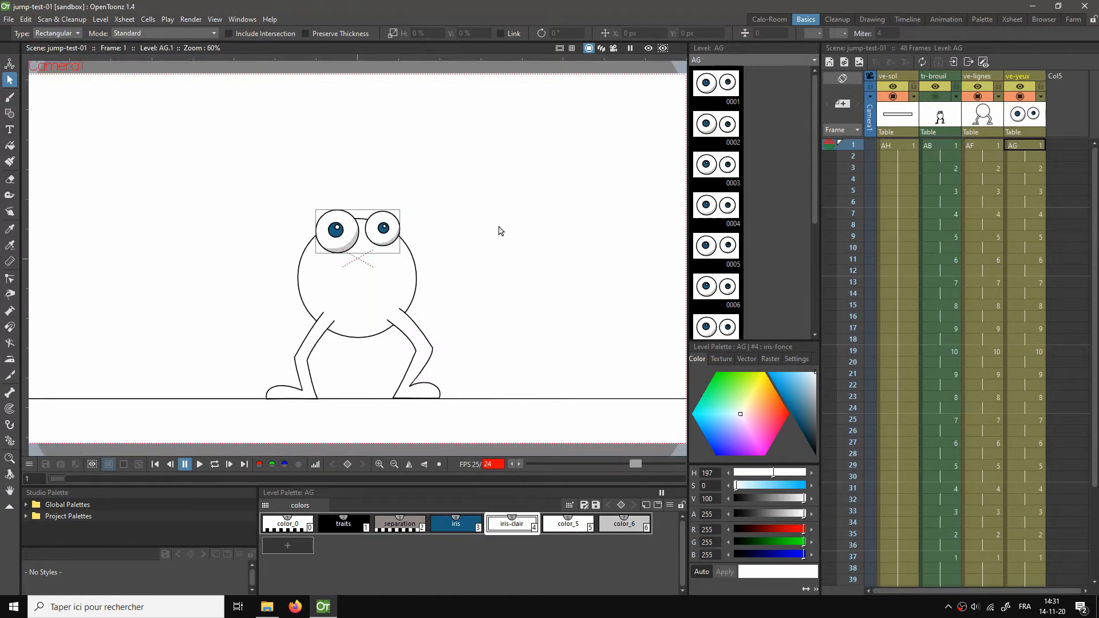
Step: Rename the ve-lignes column as ve-corps and its black line style as traits
left_click(992, 144)
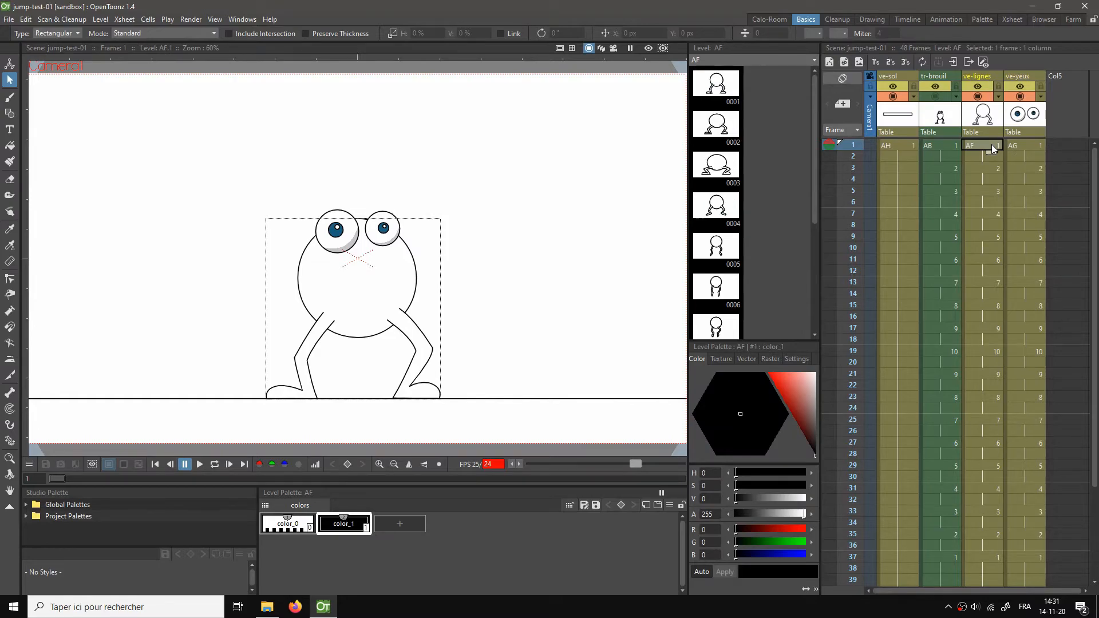
left_click(986, 78)
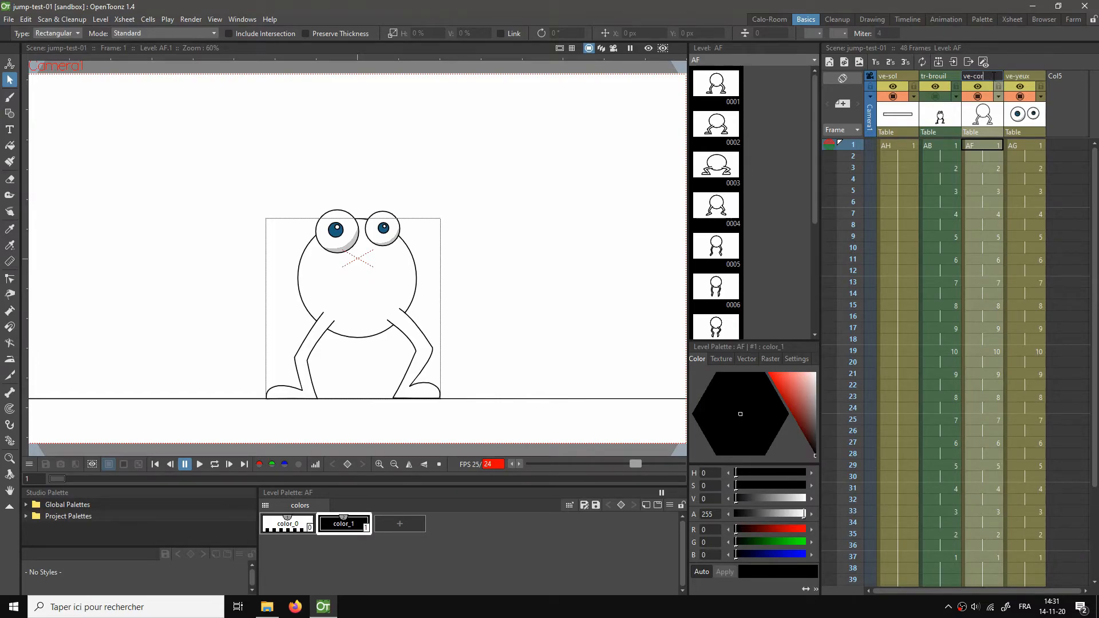
key("Return")
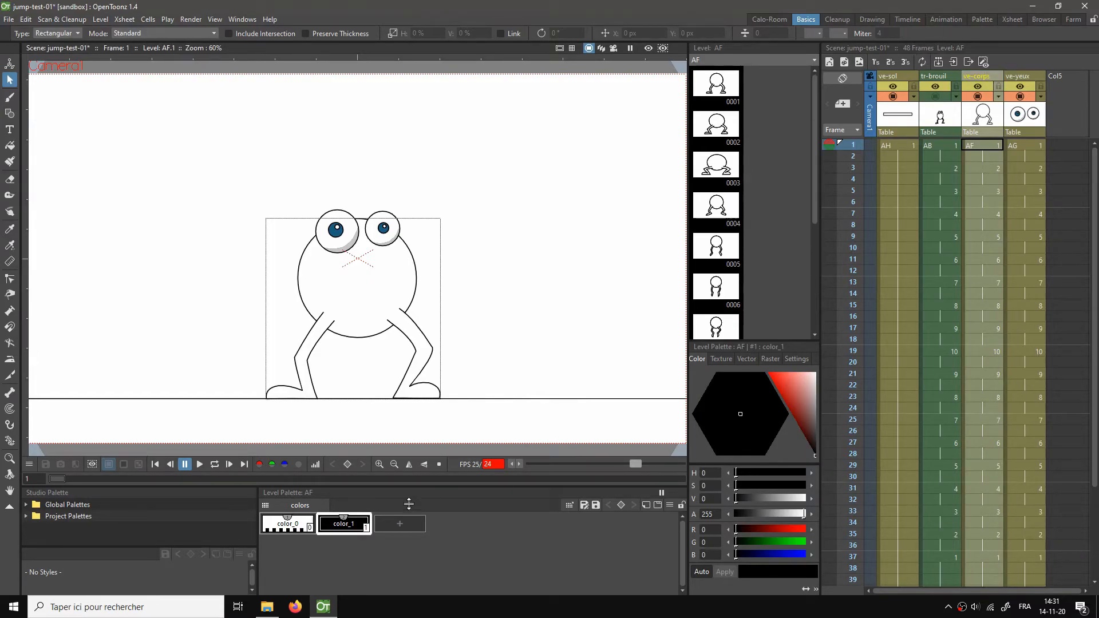
double_click(351, 526)
type("traits")
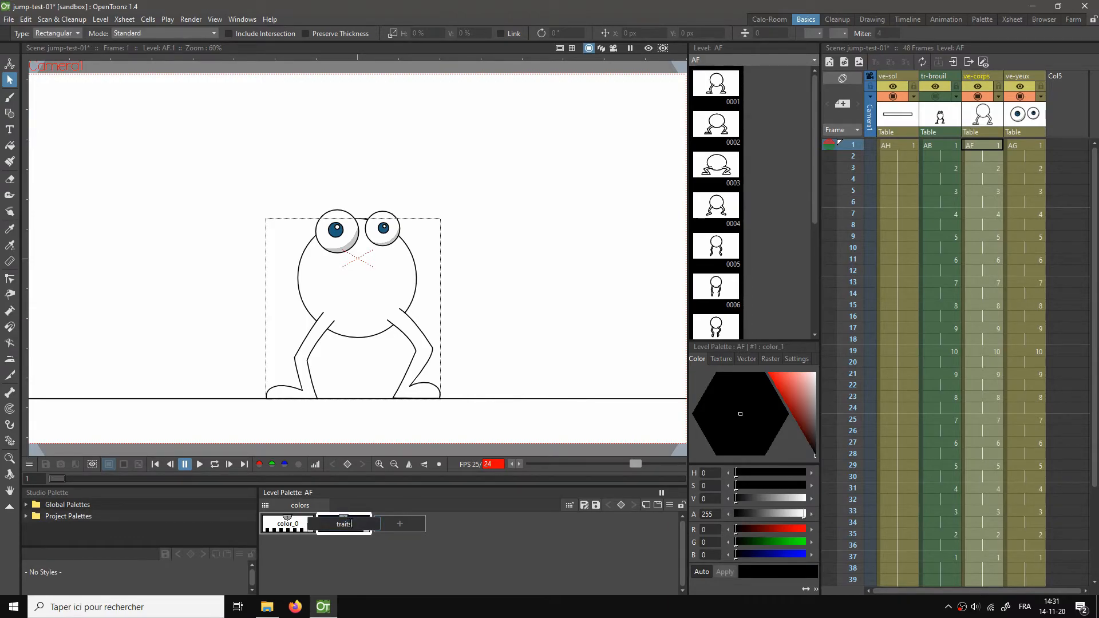
key("Return")
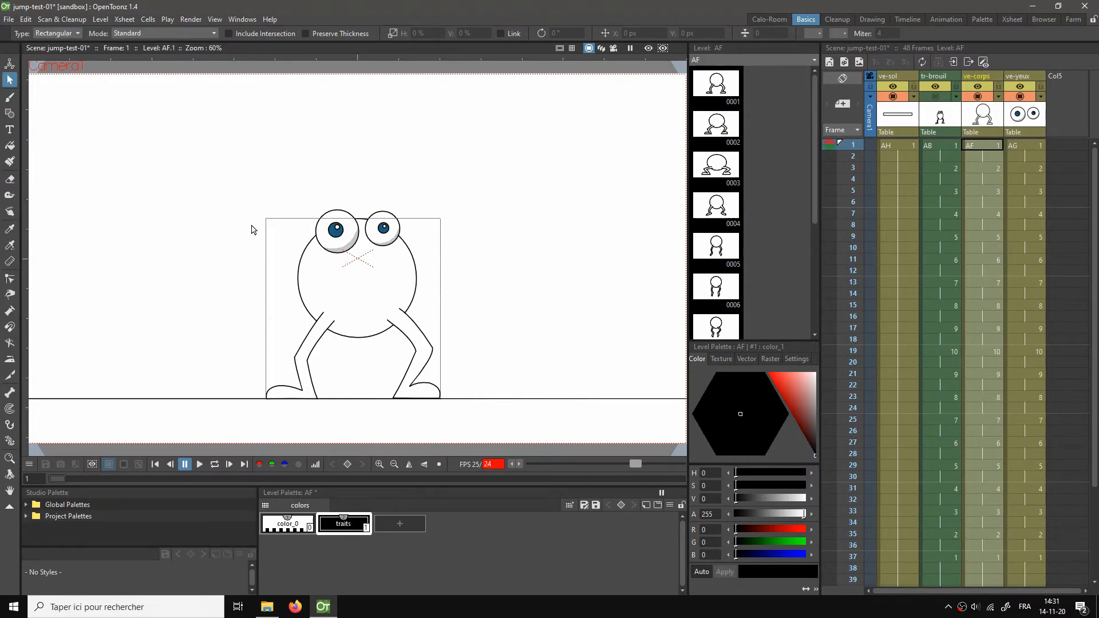
Step: Add a grey style (RGB 170, 170, 170) to the AF palette and name it separateur
left_click(398, 525)
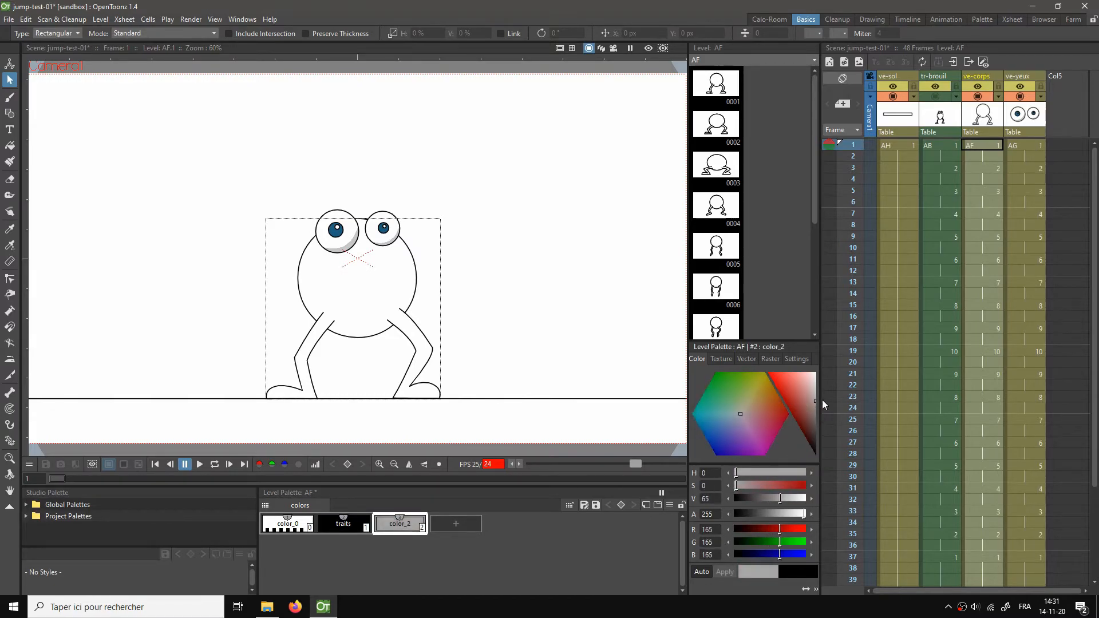
left_click(822, 404)
double_click(403, 526)
type("d")
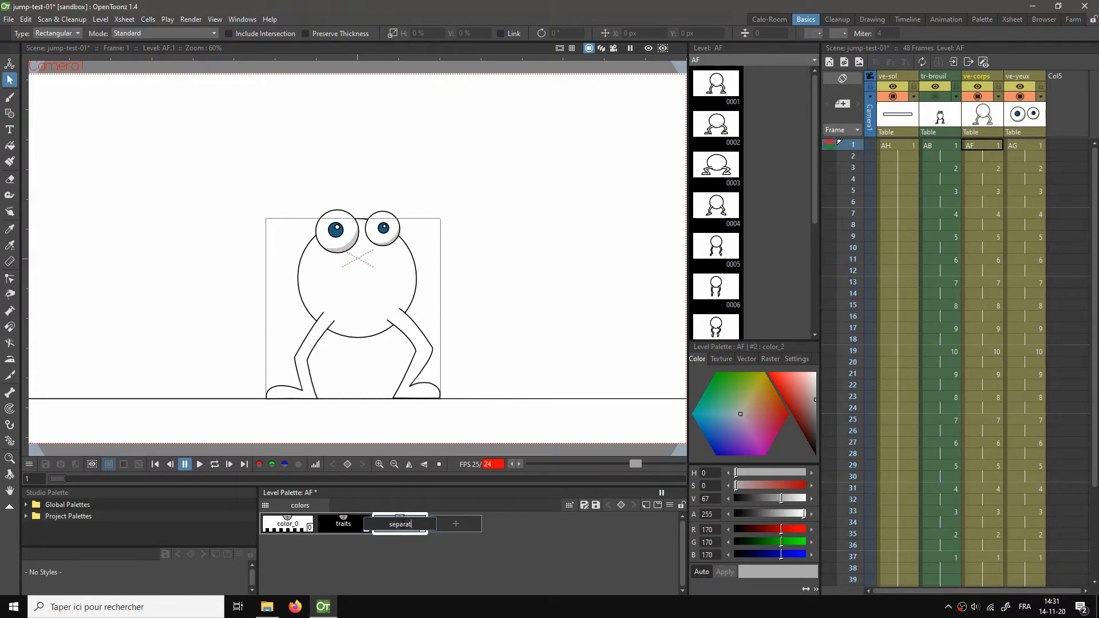
key("Return")
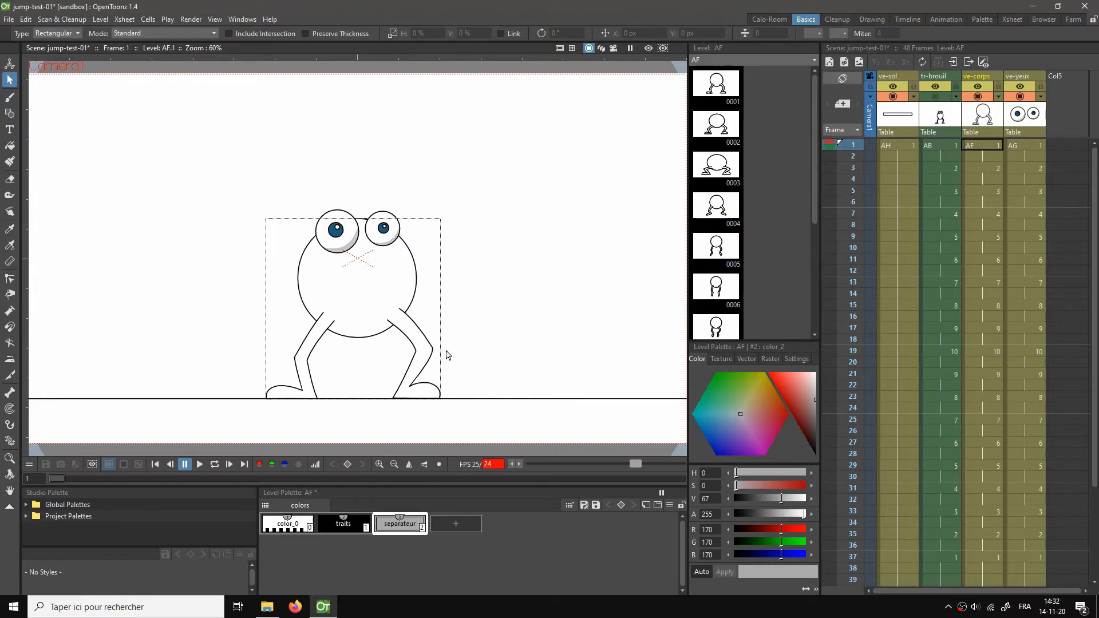
Step: With the Geometric tool set to MultiArc, draw a separateur shadow arc across the lower right side of the body in drawing 1
scroll(389, 380, "up", 4)
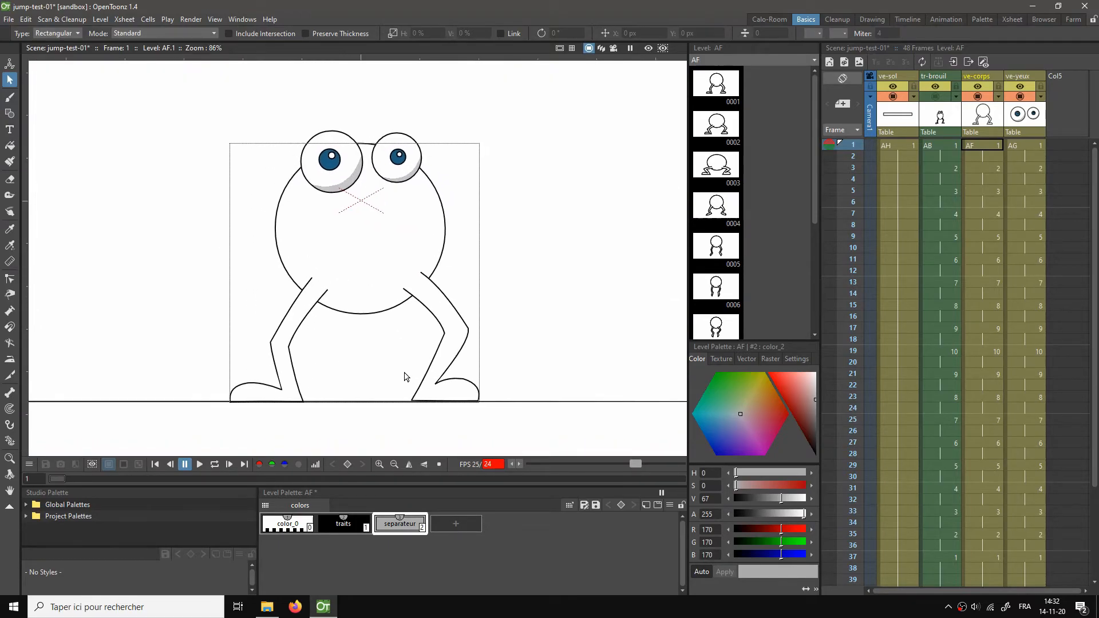
left_click_drag(405, 336, 384, 349)
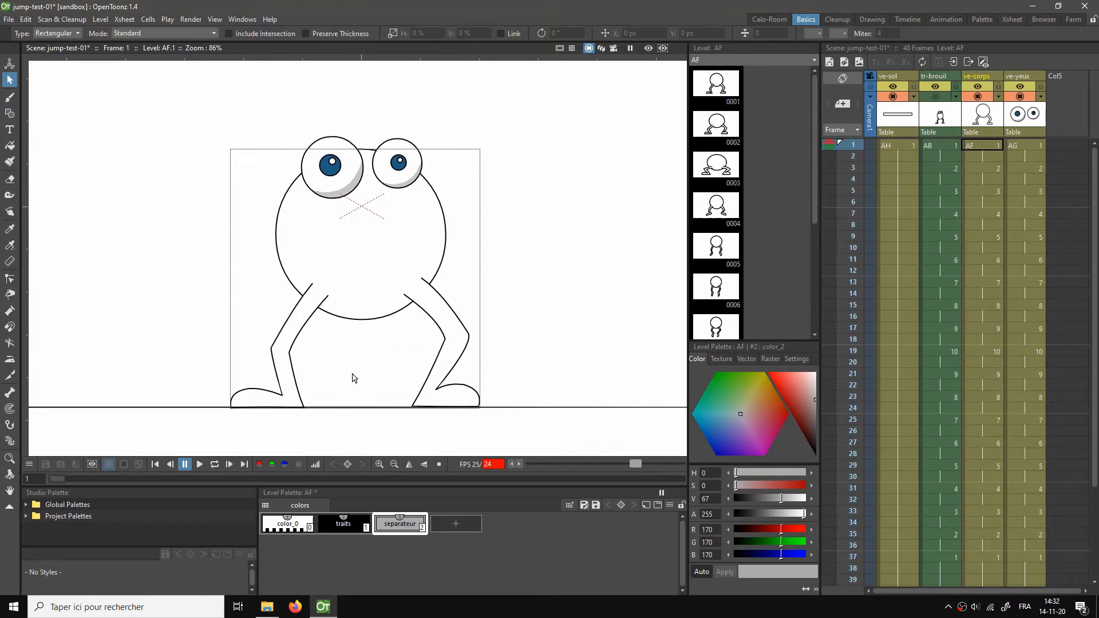
key("g")
left_click(252, 33)
left_click(250, 95)
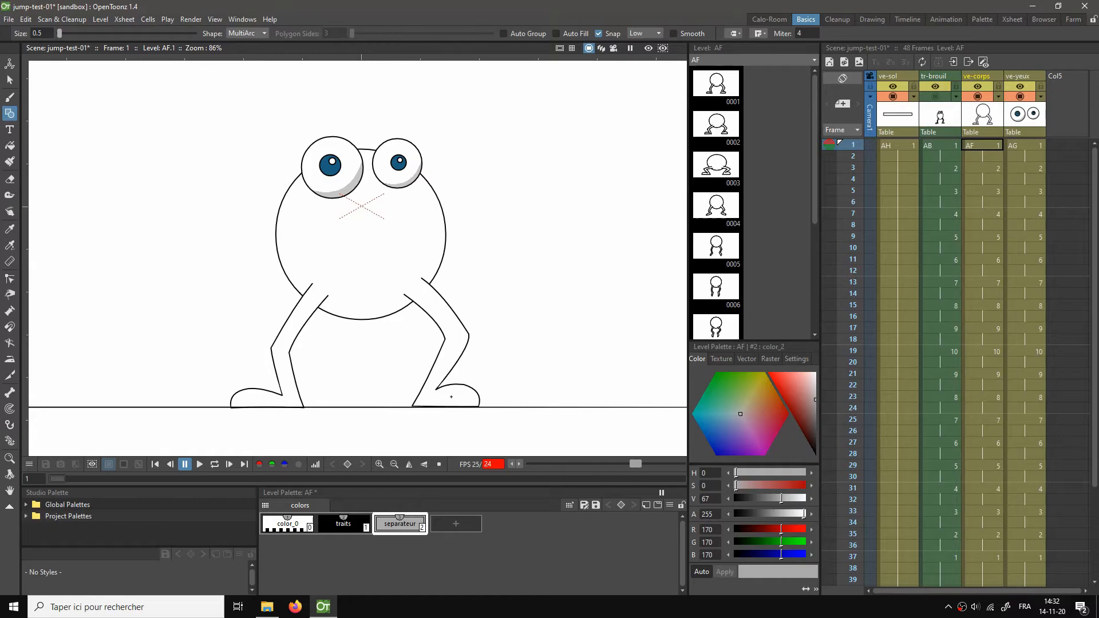
scroll(414, 339, "up", 1)
left_click_drag(584, 290, 567, 291)
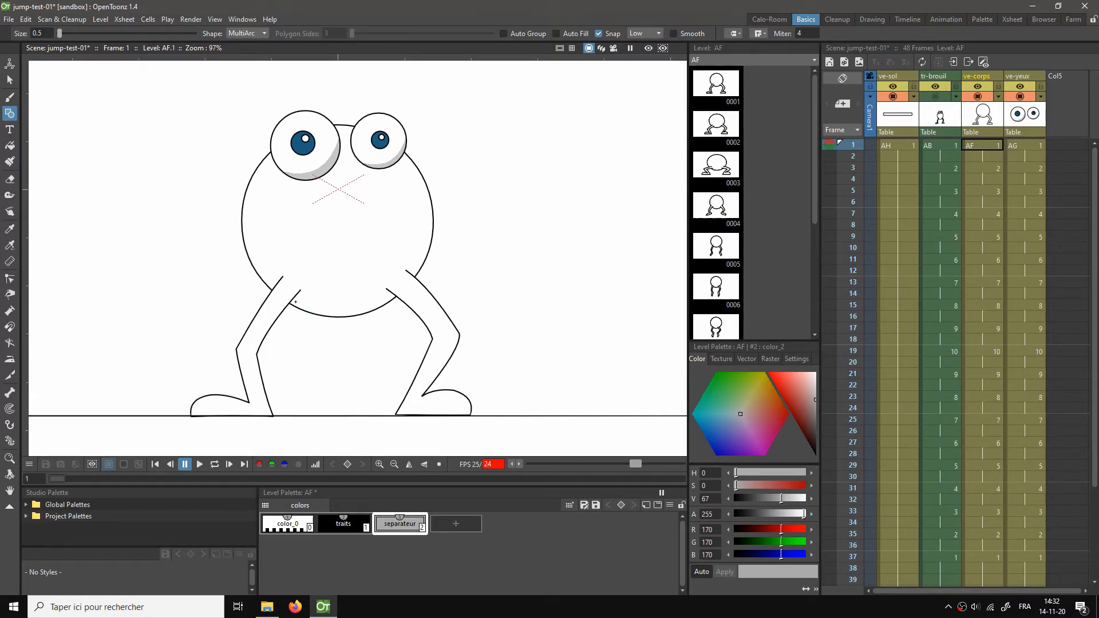
left_click(296, 307)
left_click(426, 187)
left_click(455, 302)
Step: Draw separateur shadow arcs across the right thigh and along the sole of the right foot in drawing 1
left_click(428, 328)
left_click(434, 299)
double_click(447, 287)
scroll(405, 415, "up", 1)
scroll(401, 415, "up", 1)
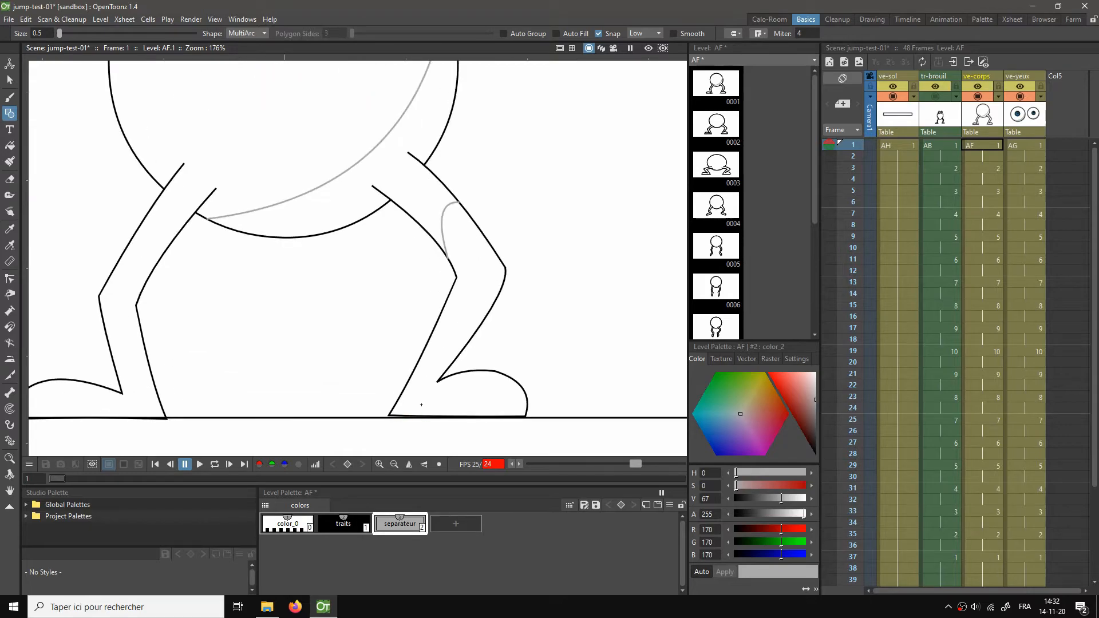
left_click(401, 416)
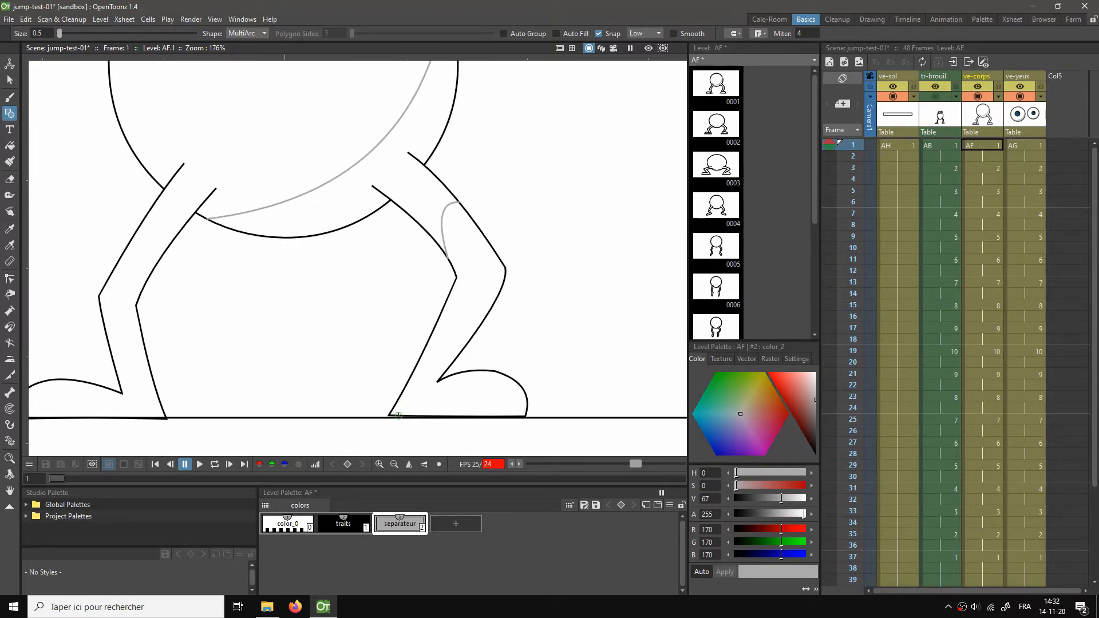
left_click(515, 380)
left_click(517, 408)
double_click(543, 376)
Step: Begin a separateur multi-arc inside the left foot of drawing 1, running from the sole near the toe to the ankle
left_click_drag(284, 396, 392, 388)
left_click_drag(321, 338, 321, 370)
left_click_drag(193, 401, 198, 354)
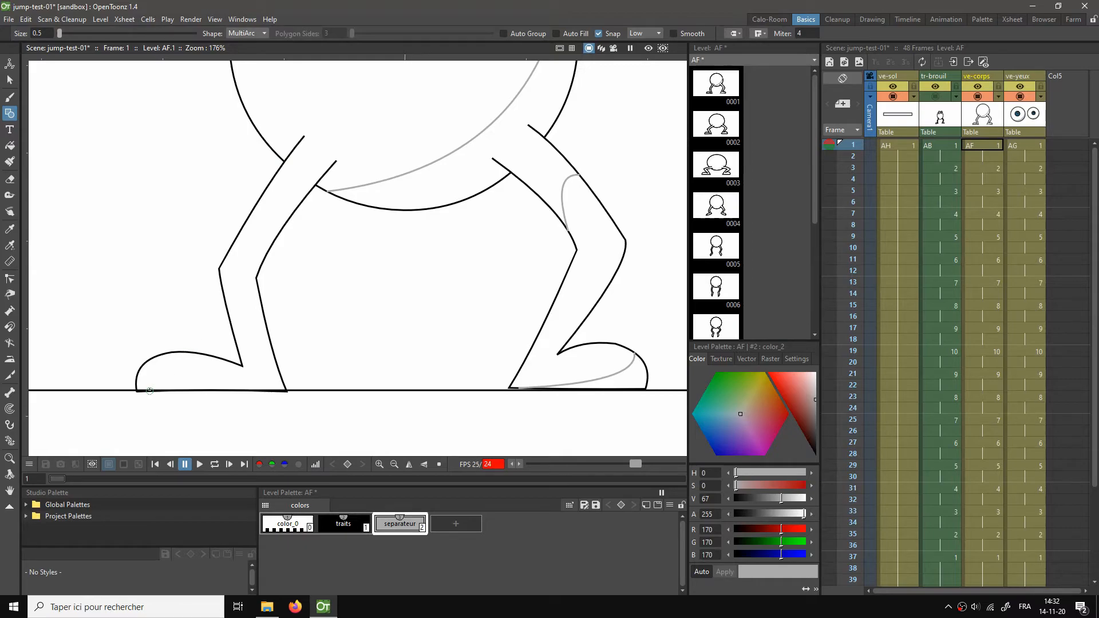
scroll(149, 391, "up", 2)
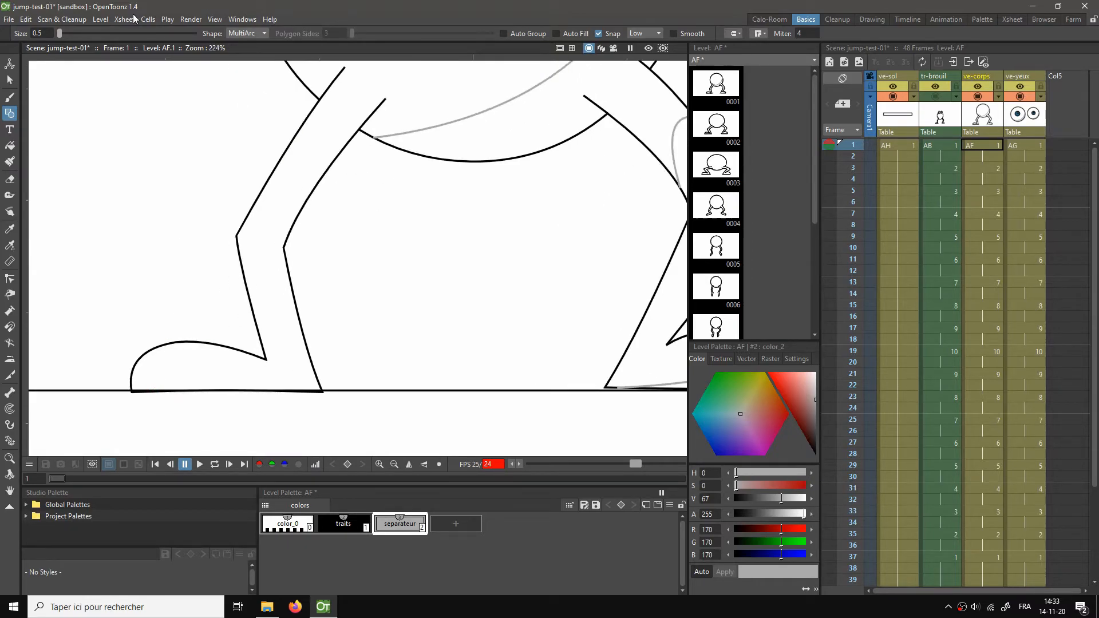
left_click(159, 391)
left_click(249, 372)
left_click(227, 366)
left_click(297, 375)
Step: Continue the multi-arc up the left leg through the knee and close it around the thigh's top end on the inner leg line
left_click(268, 247)
left_click_drag(345, 165, 314, 276)
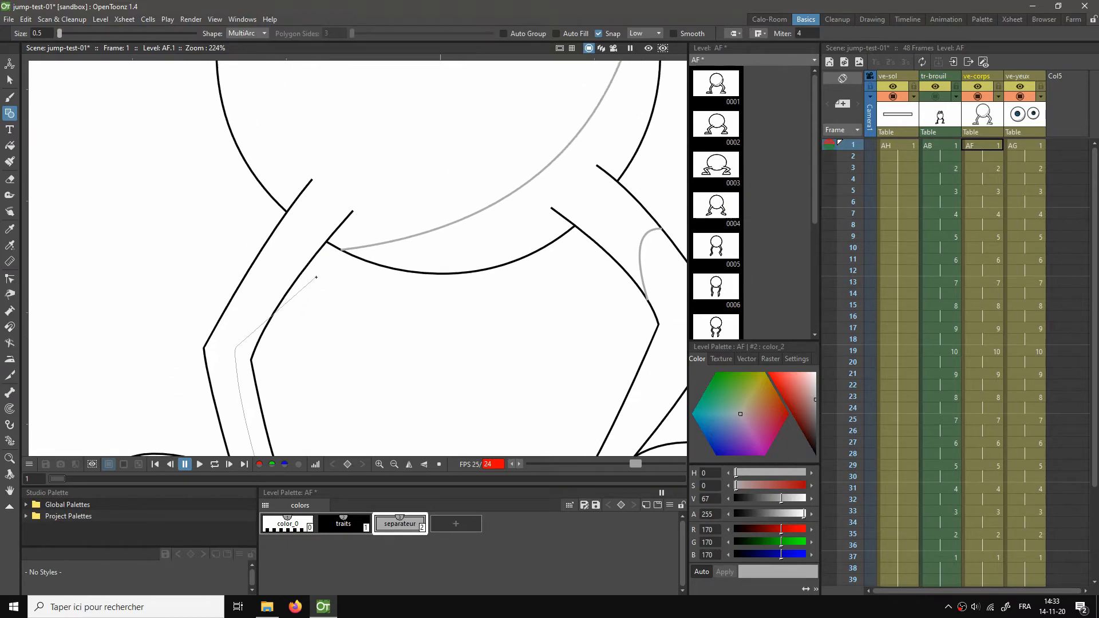
left_click(345, 189)
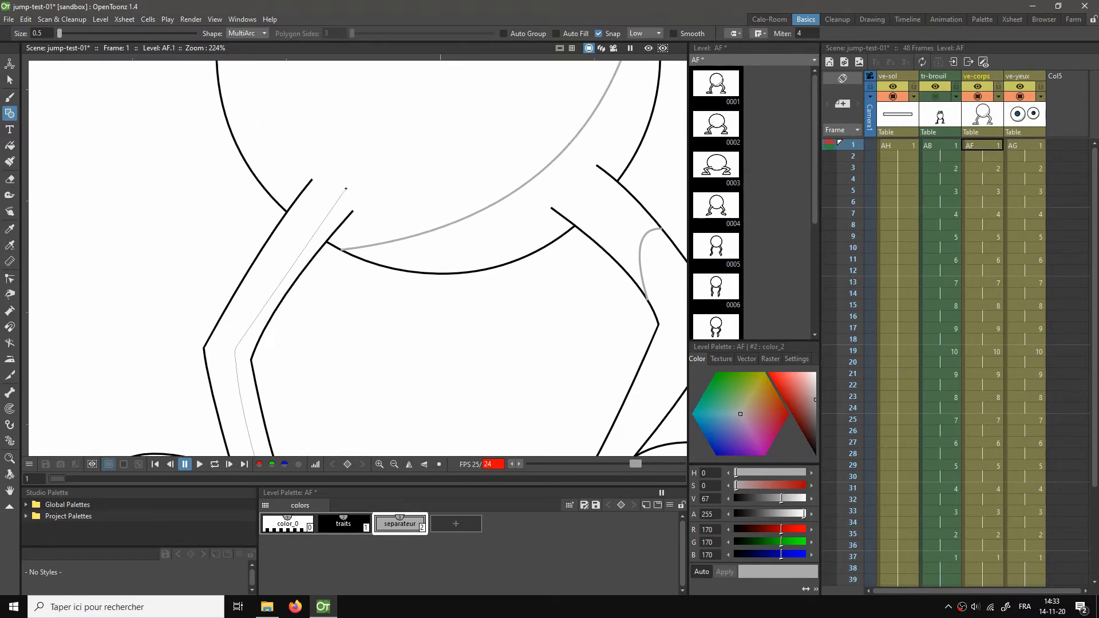
left_click(294, 234)
left_click(353, 211)
left_click(373, 201)
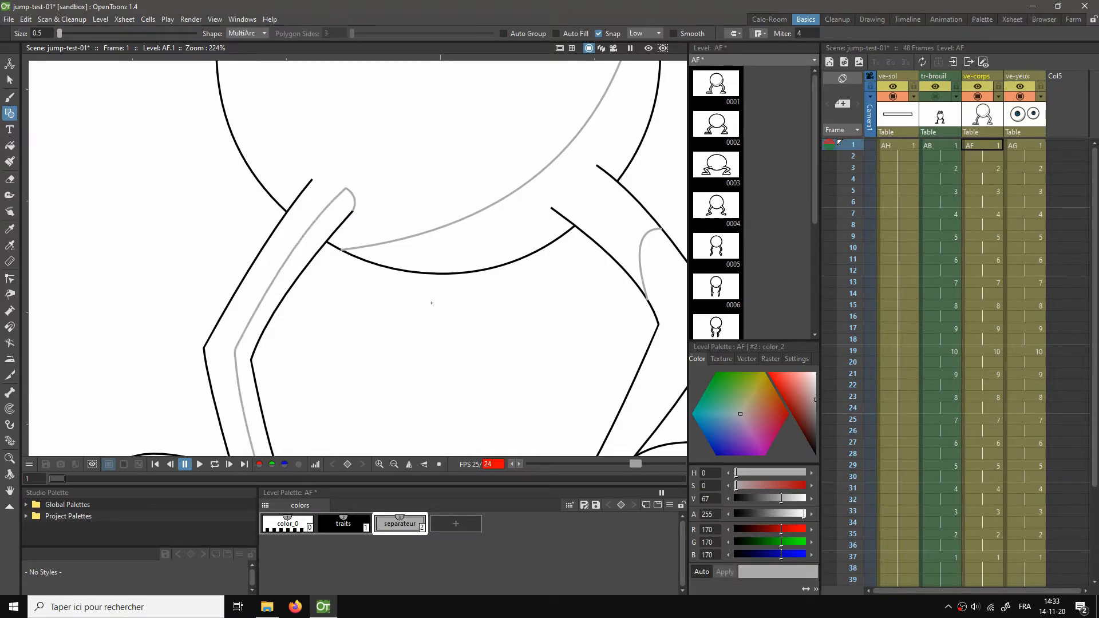
scroll(441, 329, "down", 5)
left_click_drag(601, 225, 557, 231)
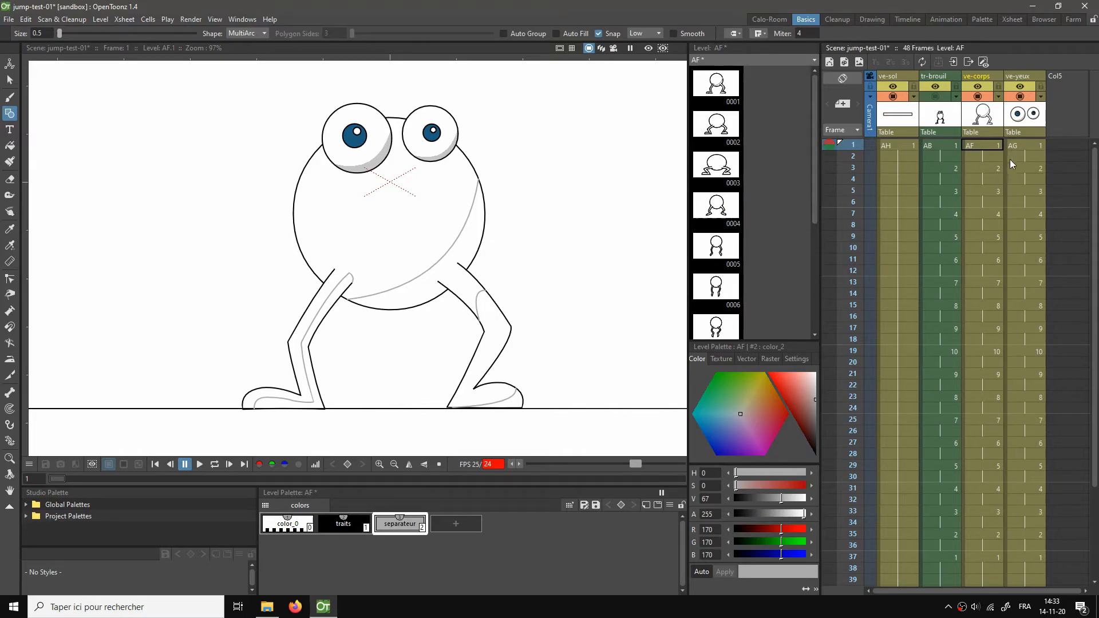
Step: On drawing 2 of ve-corps, show drawing 1 as onion skin and draw the body's separateur shadow arc
left_click(991, 166)
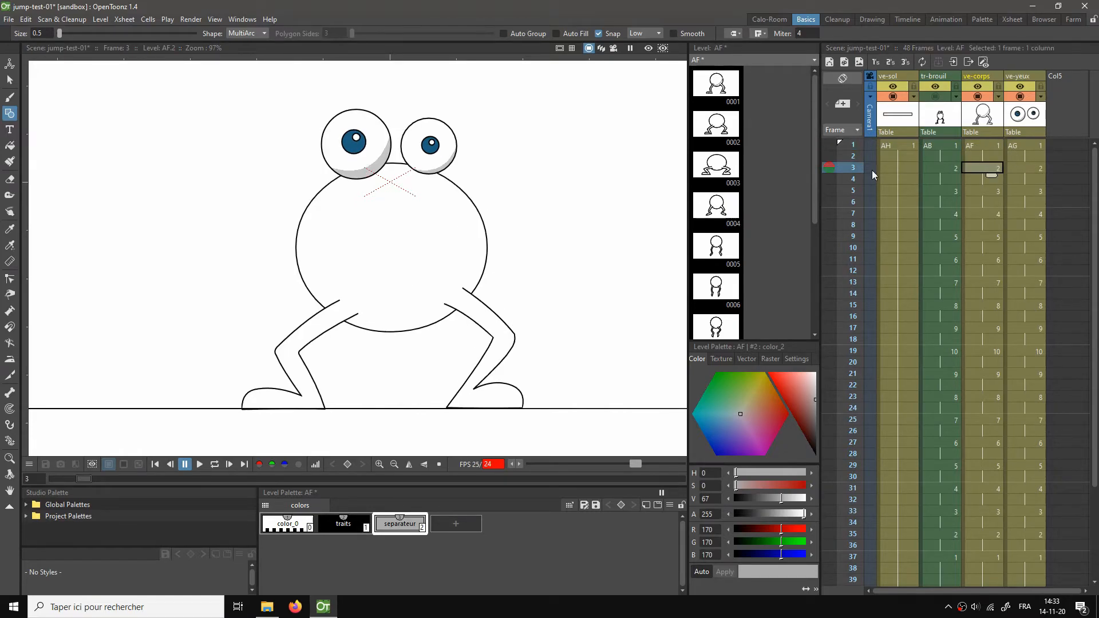
left_click(830, 156)
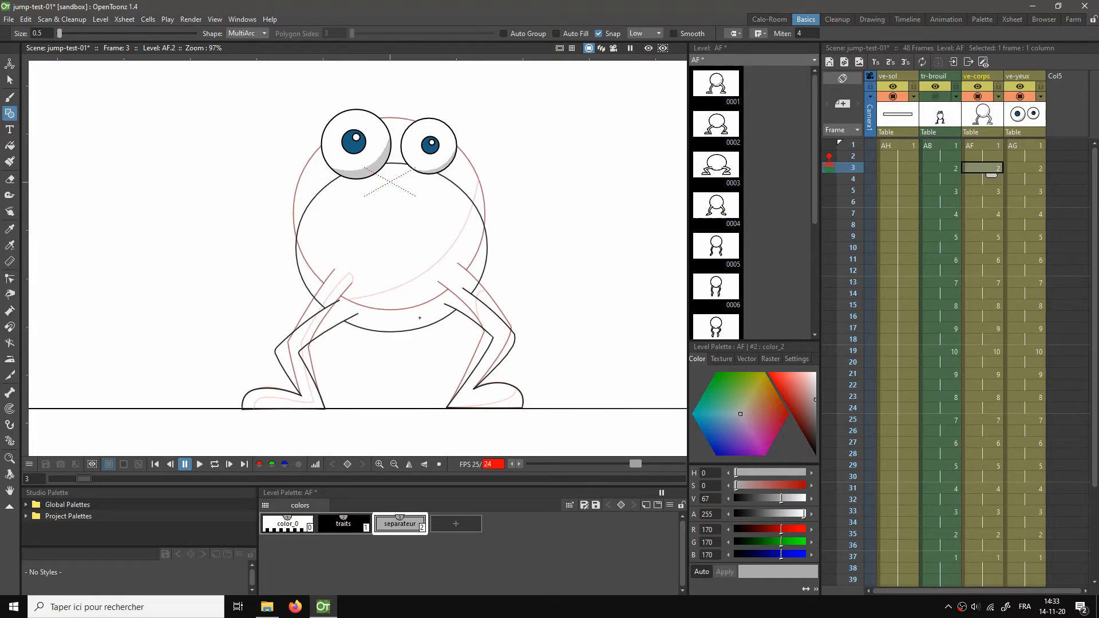
left_click(353, 323)
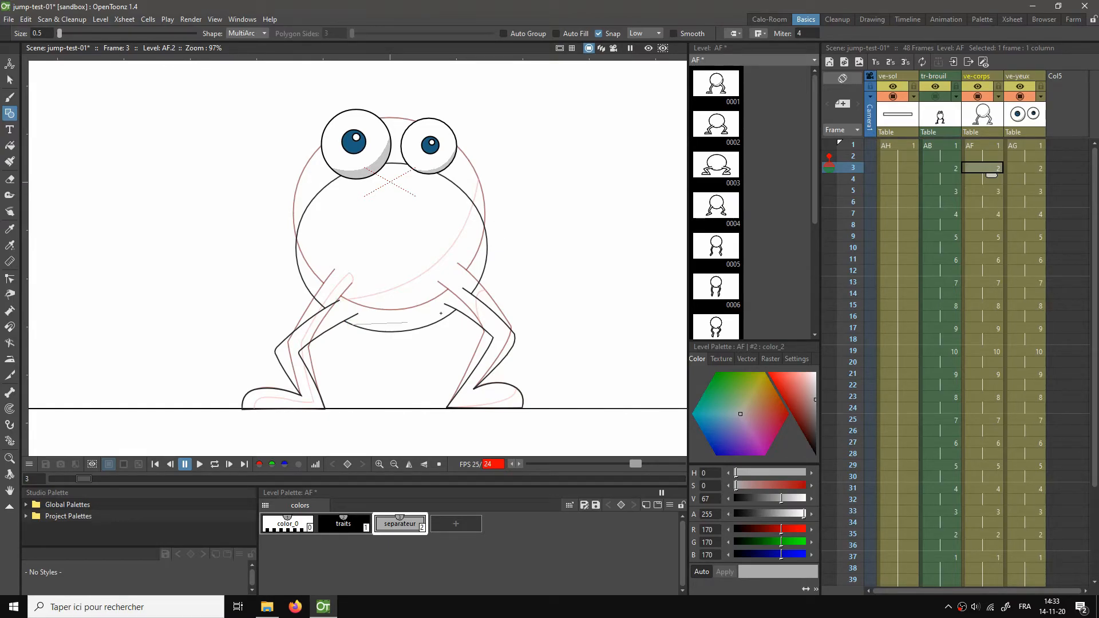
left_click(483, 228)
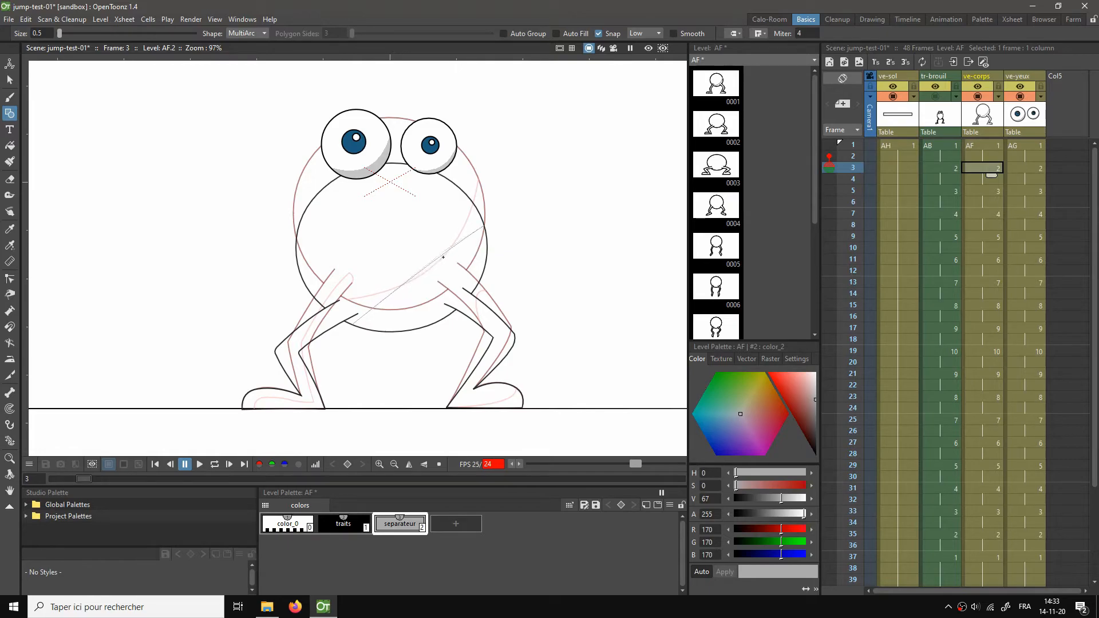
left_click(453, 312)
double_click(582, 261)
Step: Draw the separateur arcs on the right thigh and right foot of drawing 2, following the onion skin
left_click(486, 305)
left_click(485, 328)
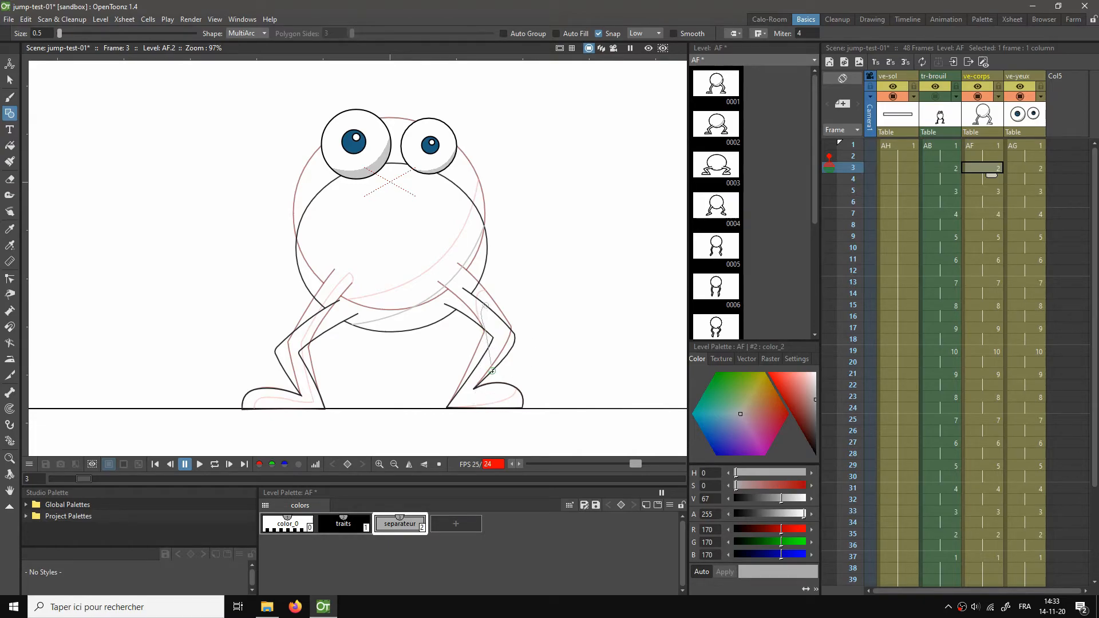
double_click(485, 401)
scroll(455, 408, "up", 2)
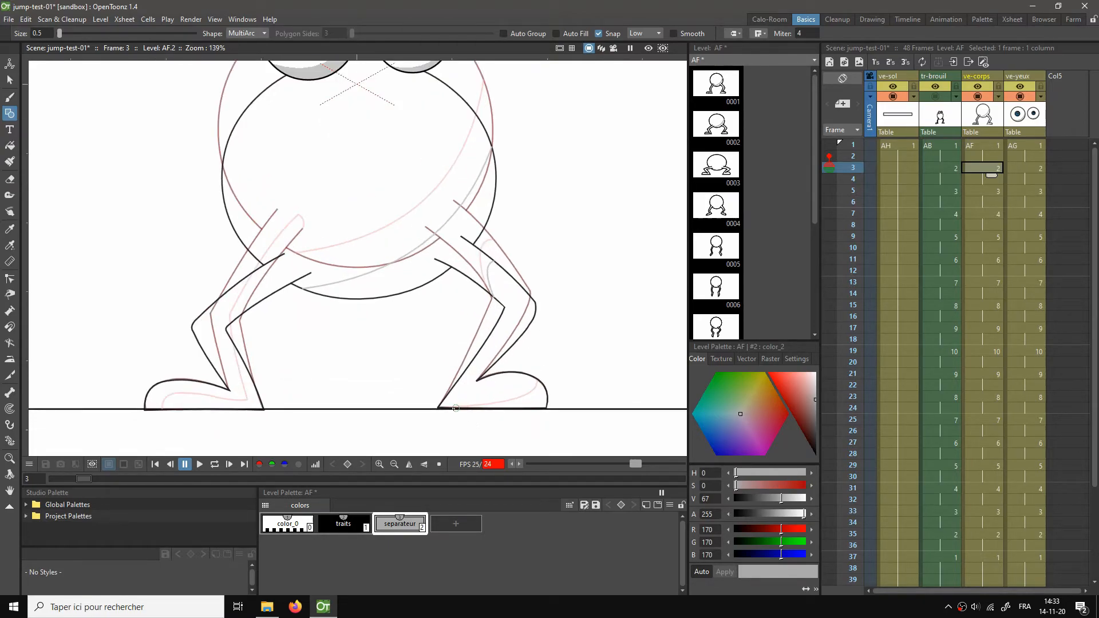
left_click(453, 408)
left_click(538, 380)
left_click(536, 404)
double_click(548, 395)
Step: Begin the separateur multi-arc inside the left foot of drawing 2, from the sole to the ankle
left_click_drag(253, 377, 309, 362)
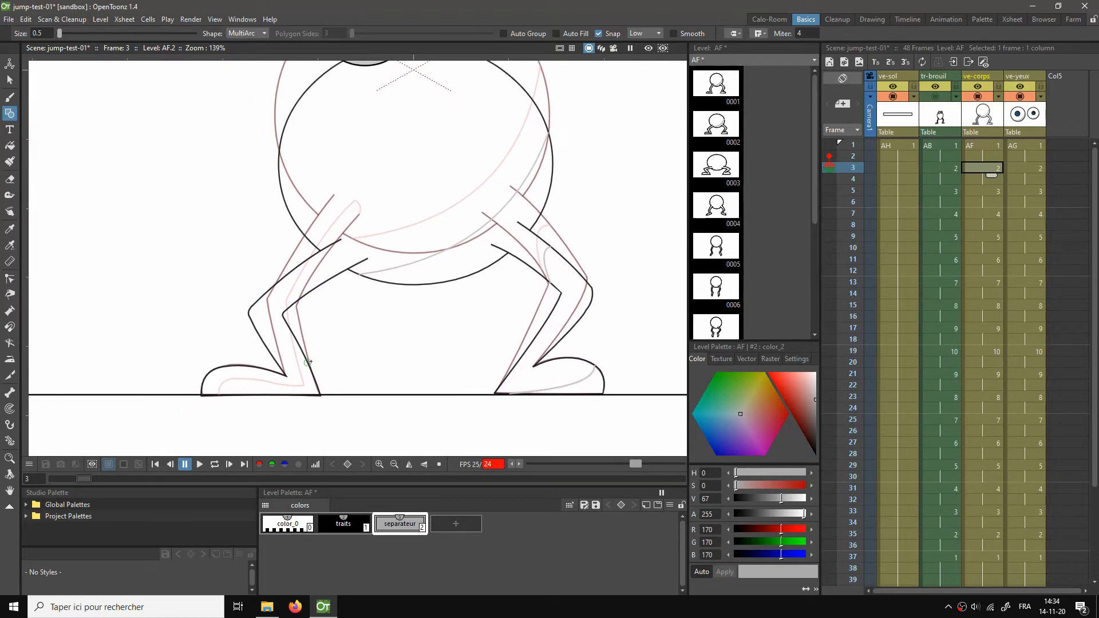
left_click(221, 394)
left_click(252, 378)
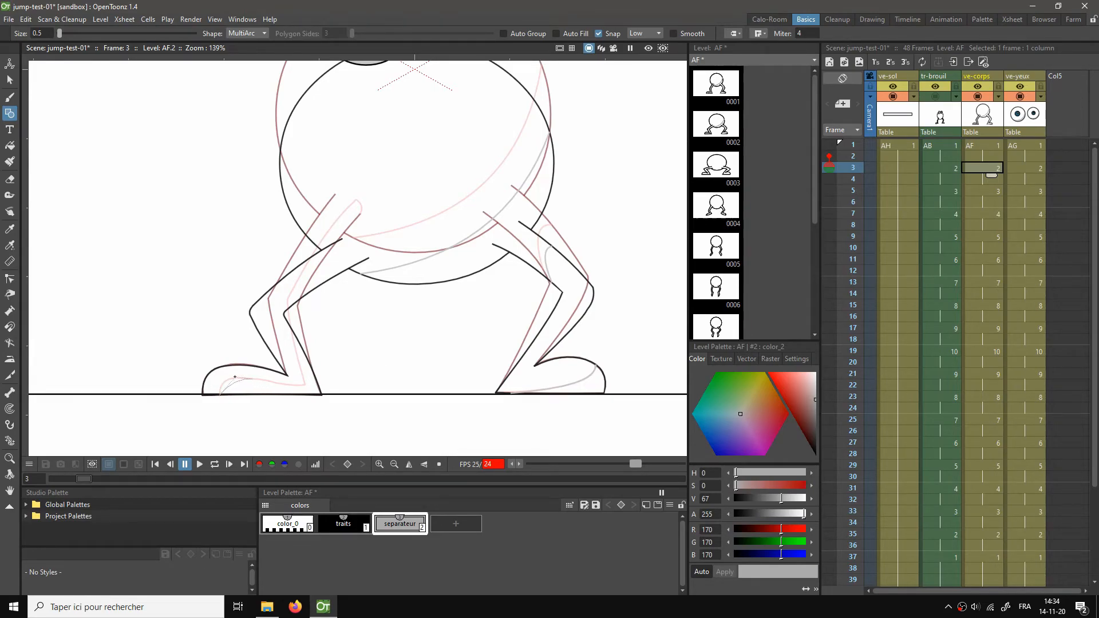
left_click(301, 386)
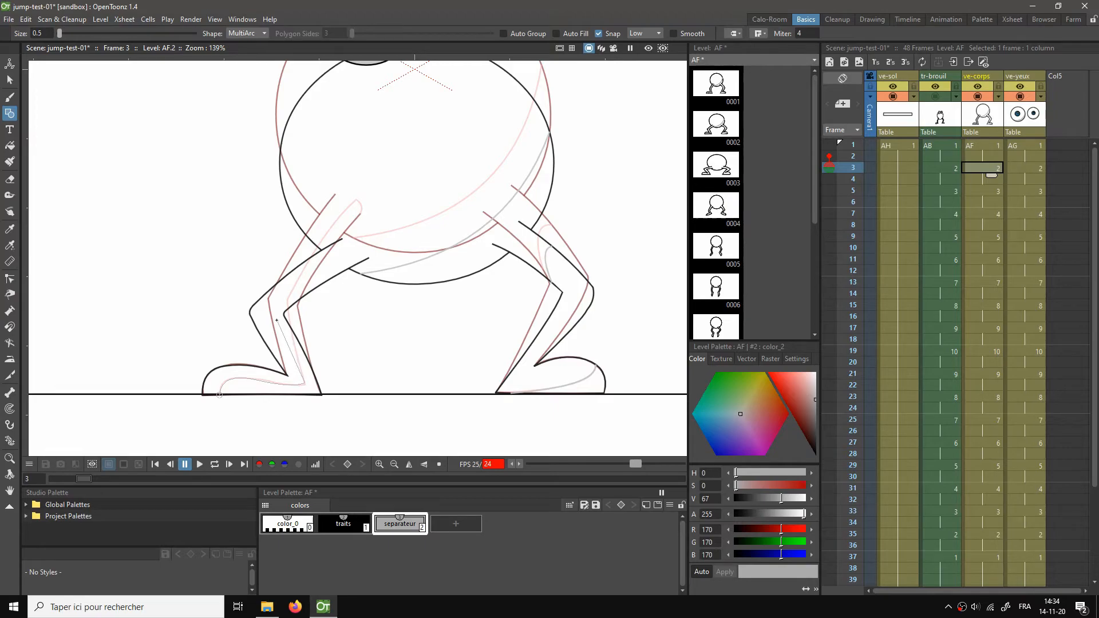
Step: Continue the multi-arc up the bent left leg of drawing 2 to the thigh's end, and turn off the onion skin
left_click(277, 319)
left_click(287, 349)
left_click(279, 304)
left_click(362, 250)
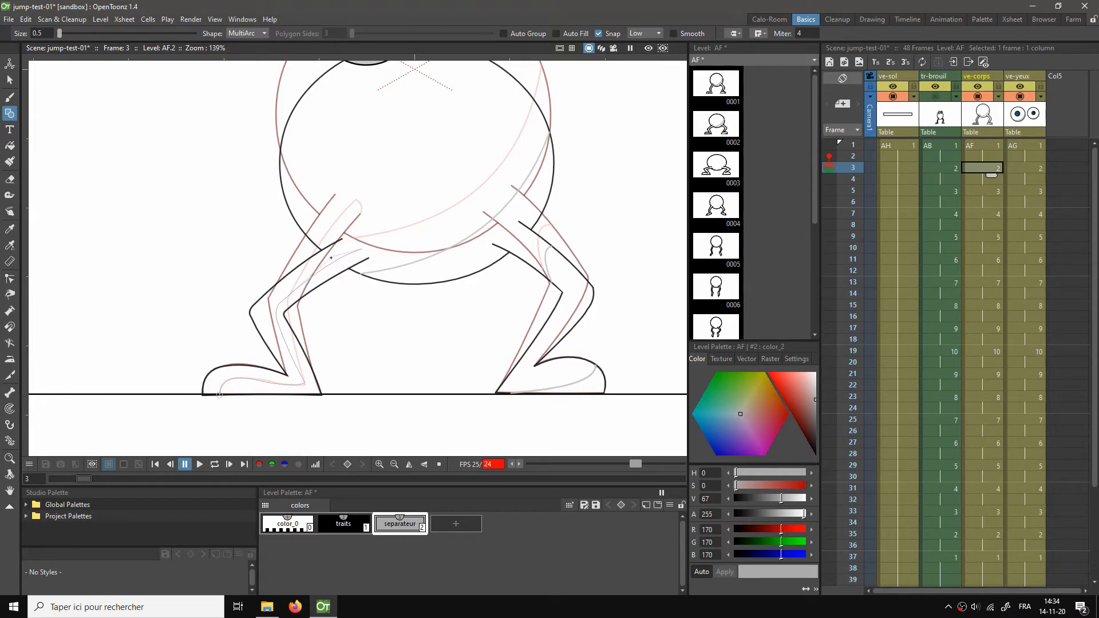
left_click(377, 257)
scroll(605, 335, "down", 2)
left_click(829, 156)
Step: Flip back and forth between neighbouring ve-corps frames to compare the shadow separation lines of the first two drawings
left_click_drag(642, 214, 581, 223)
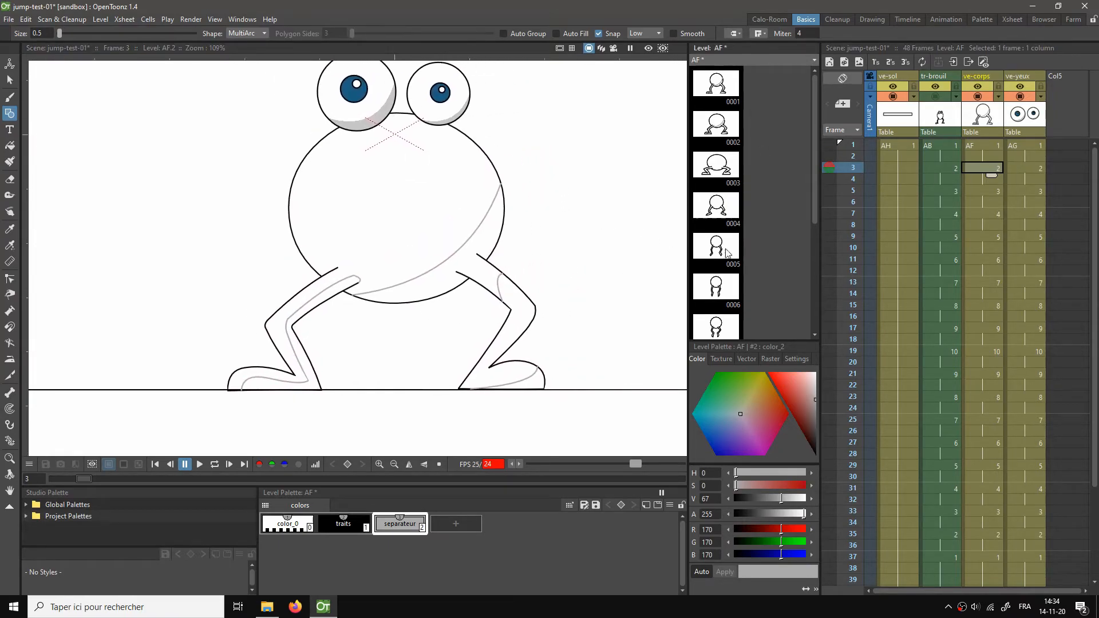
key("Up")
key("Down")
key("Up")
key("Down")
key("Up")
key("Down")
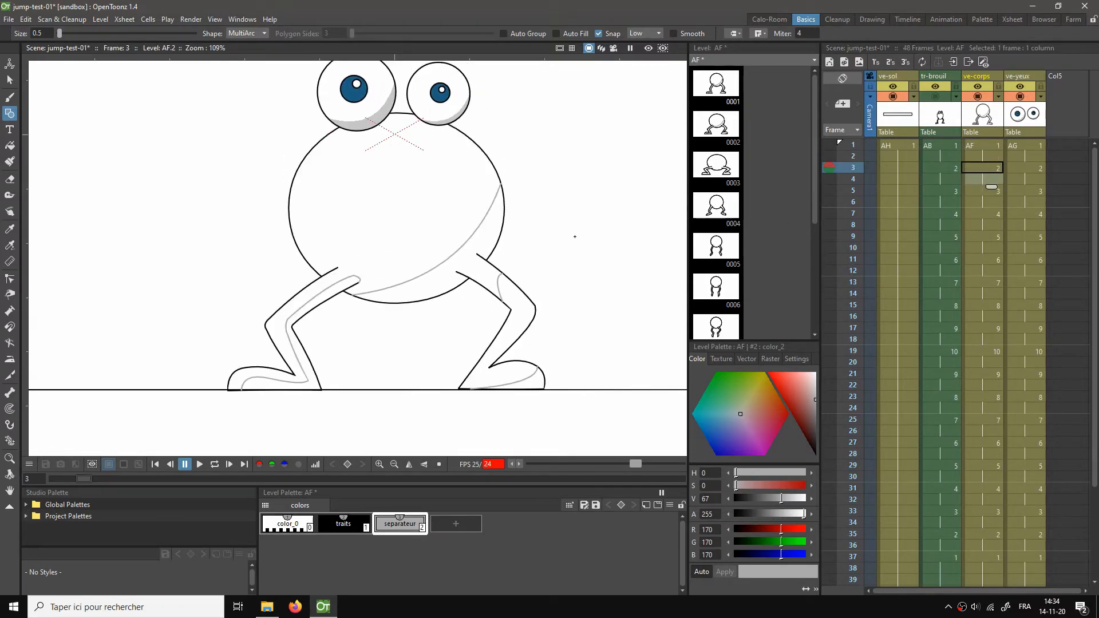
key("Up")
key("Down")
key("Up")
key("Down")
key("Up")
key("Down")
key("Up")
key("Down")
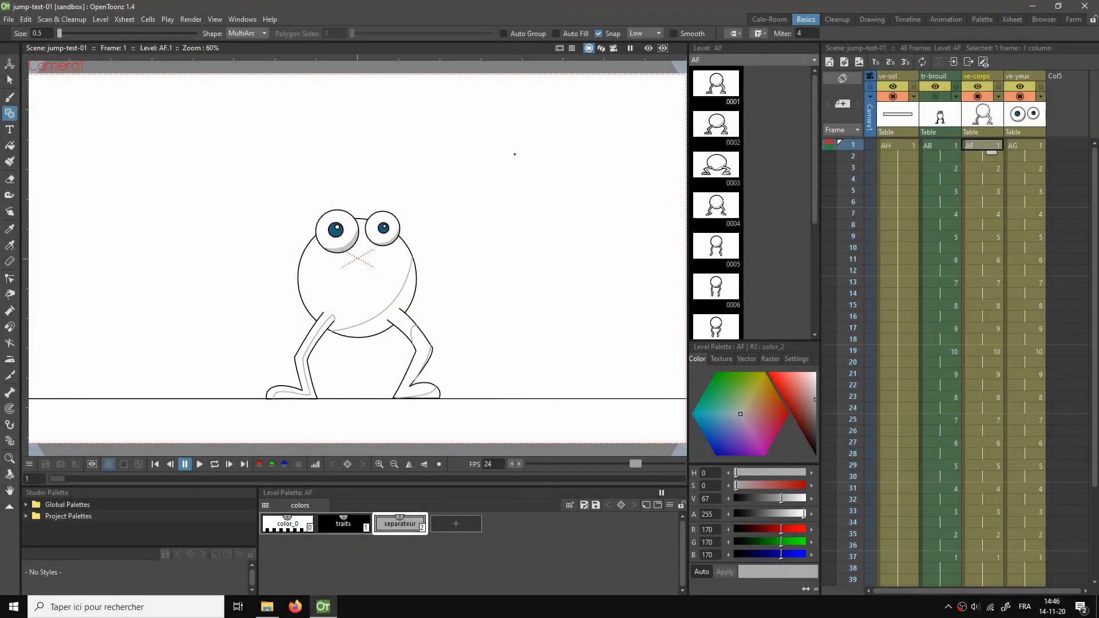
scroll(475, 288, "up", 2)
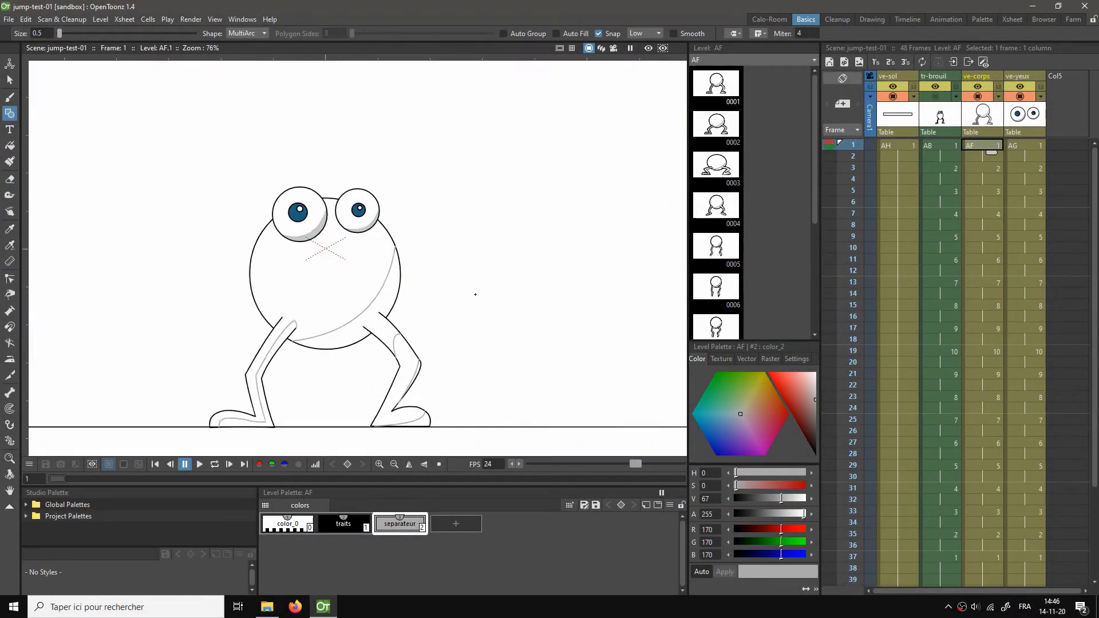
Step: Play the animation in a loop to review the shadow separation lines on the body and legs
left_click(988, 349)
scroll(505, 240, "down", 1)
left_click_drag(505, 240, 509, 270)
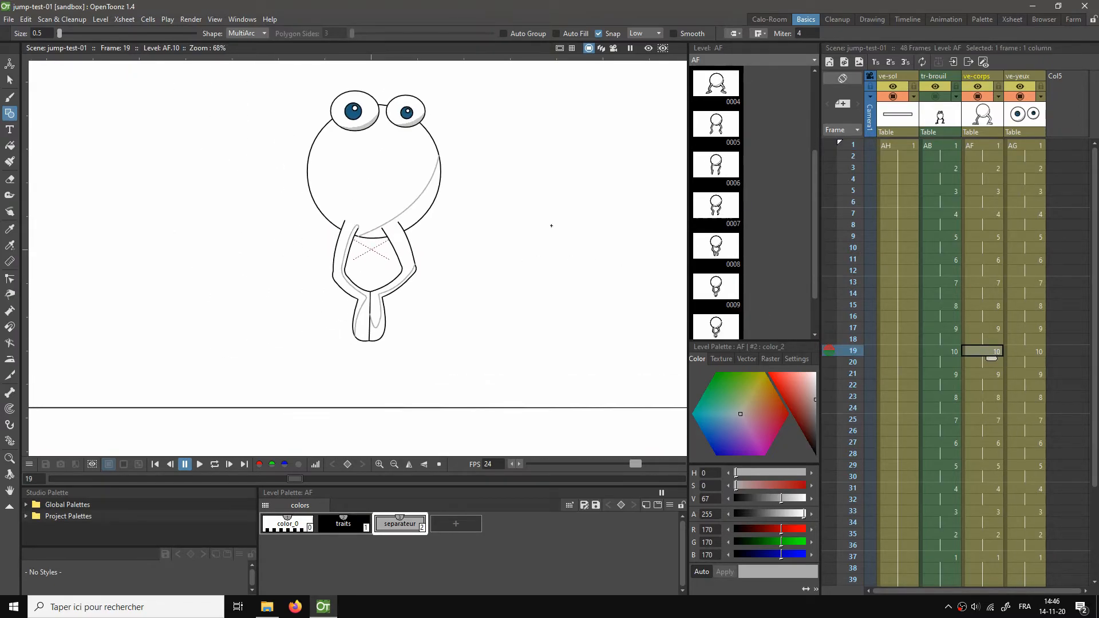
key("l")
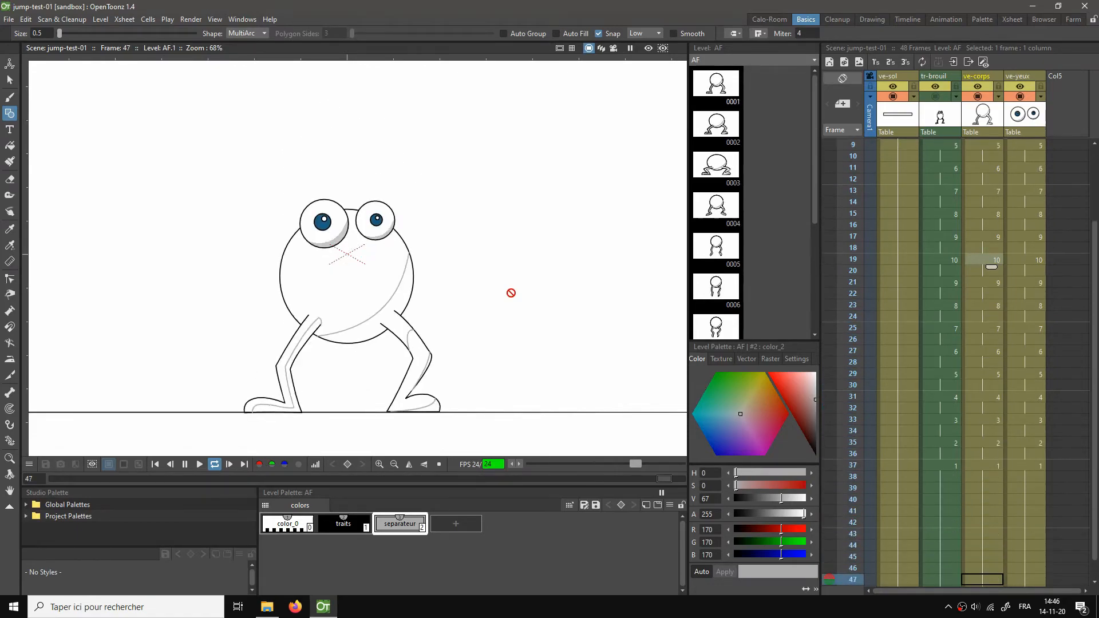
key("l")
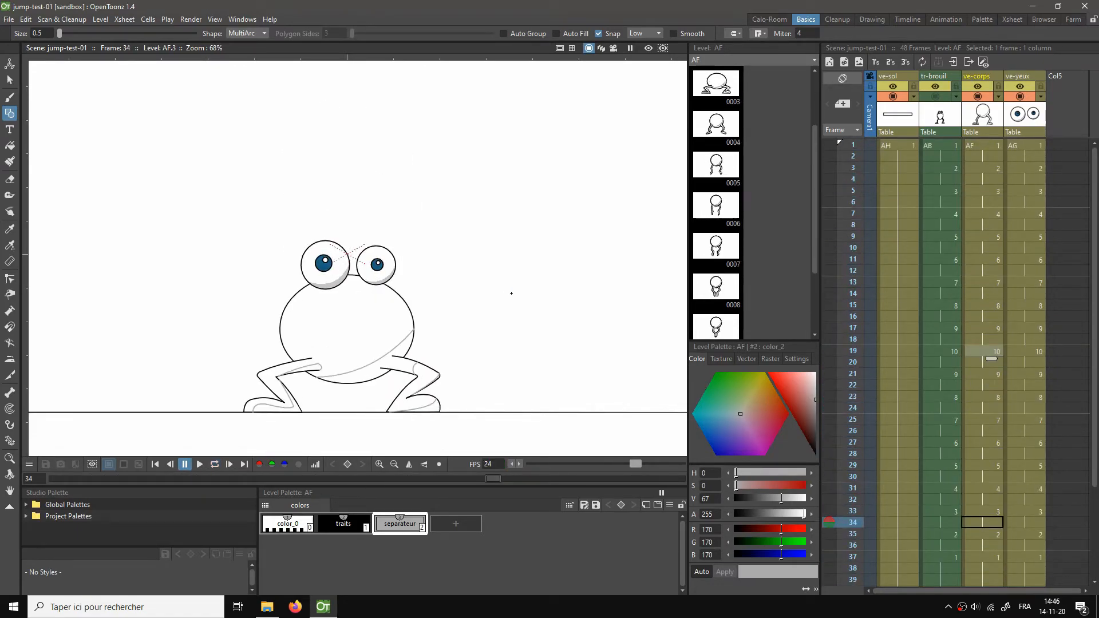
Step: On ve-corps drawing 1, draw a separateur multi-arc inside the body's upper-left edge to delimit a highlight area
left_click(976, 146)
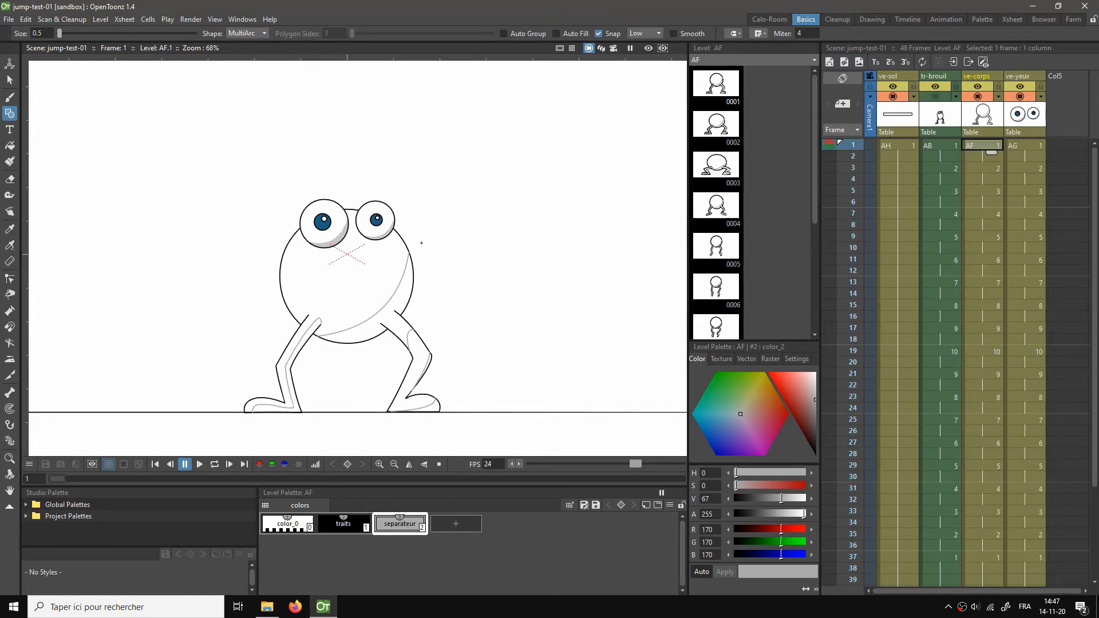
left_click_drag(308, 261, 359, 249)
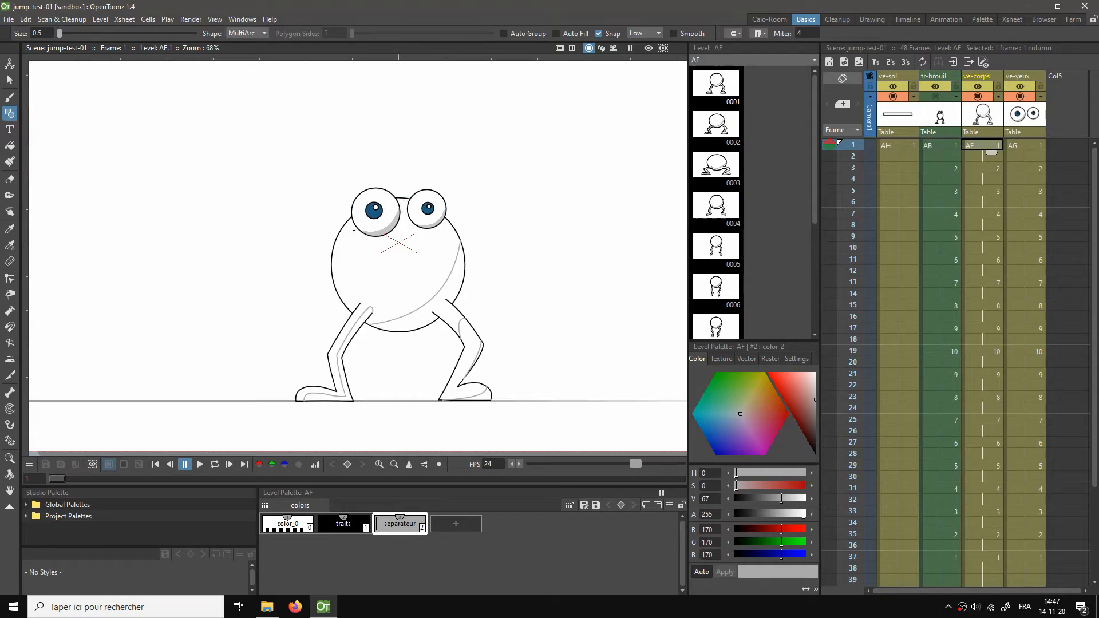
scroll(352, 287, "up", 1)
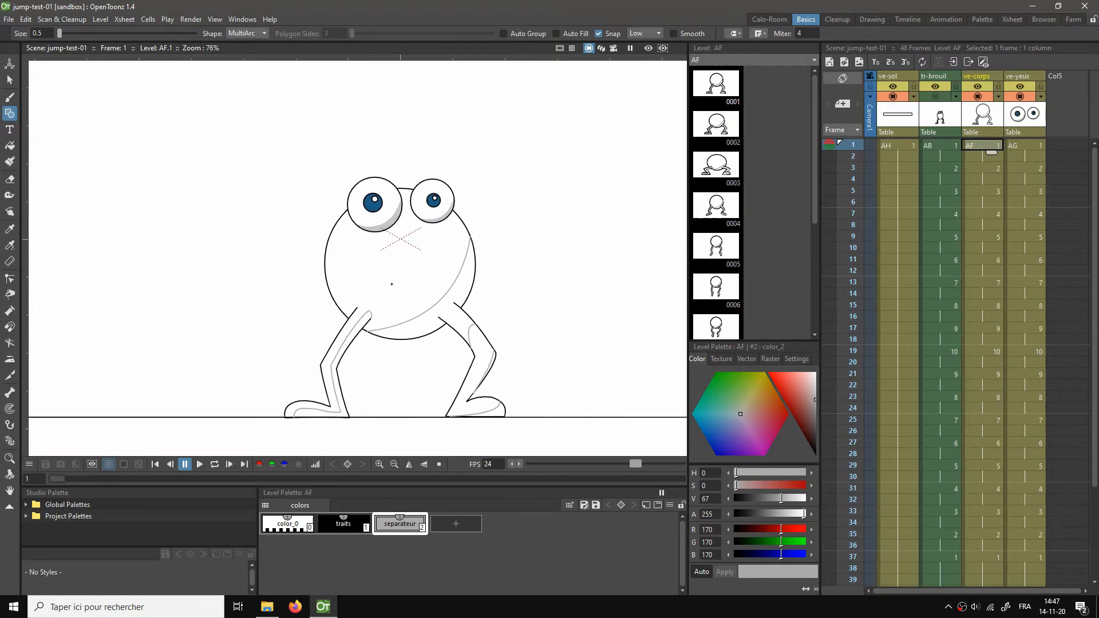
scroll(391, 280, "up", 1)
left_click(317, 300)
left_click(405, 211)
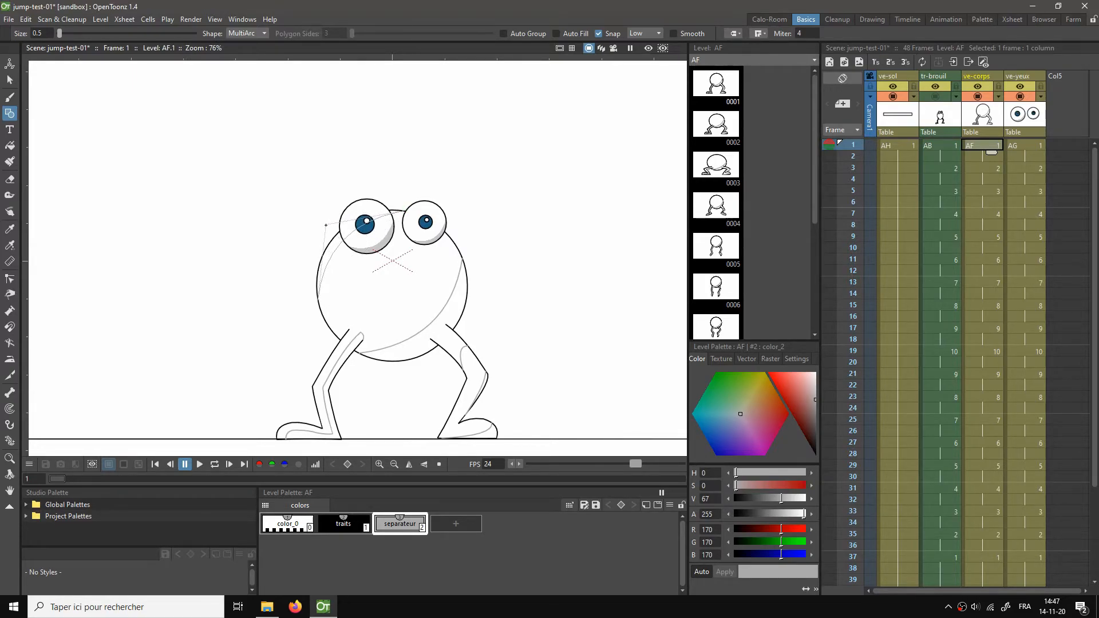
left_click(322, 222)
Step: Change the geometric shape to Arc and draw the same highlight line on body drawing 2, with drawing 1 as onion skin
left_click(248, 33)
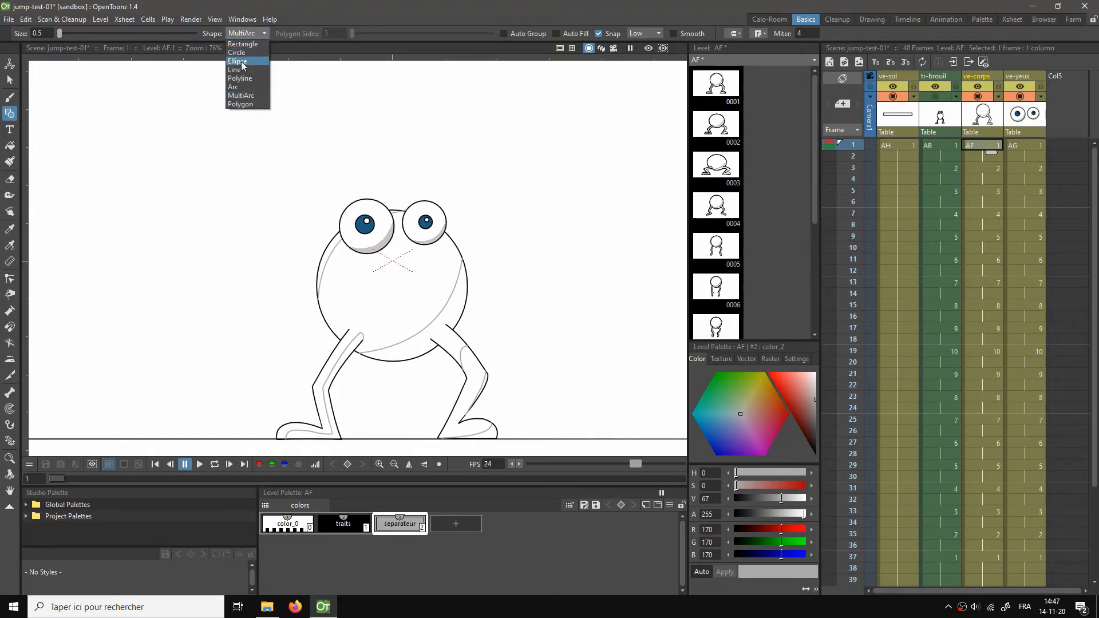
left_click(235, 87)
left_click(992, 169)
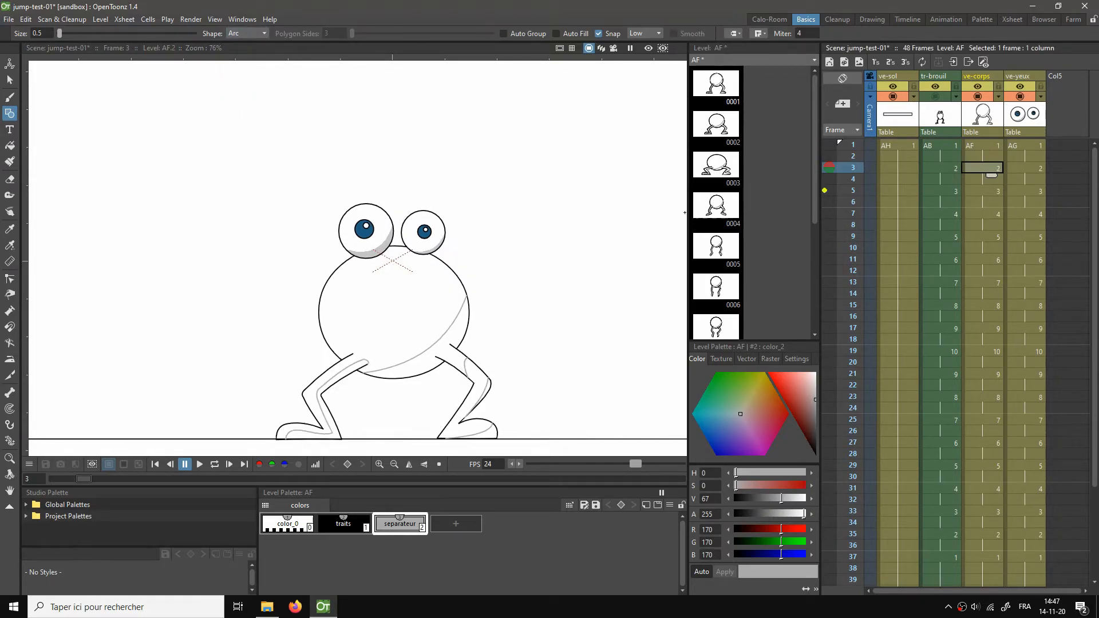
left_click(830, 156)
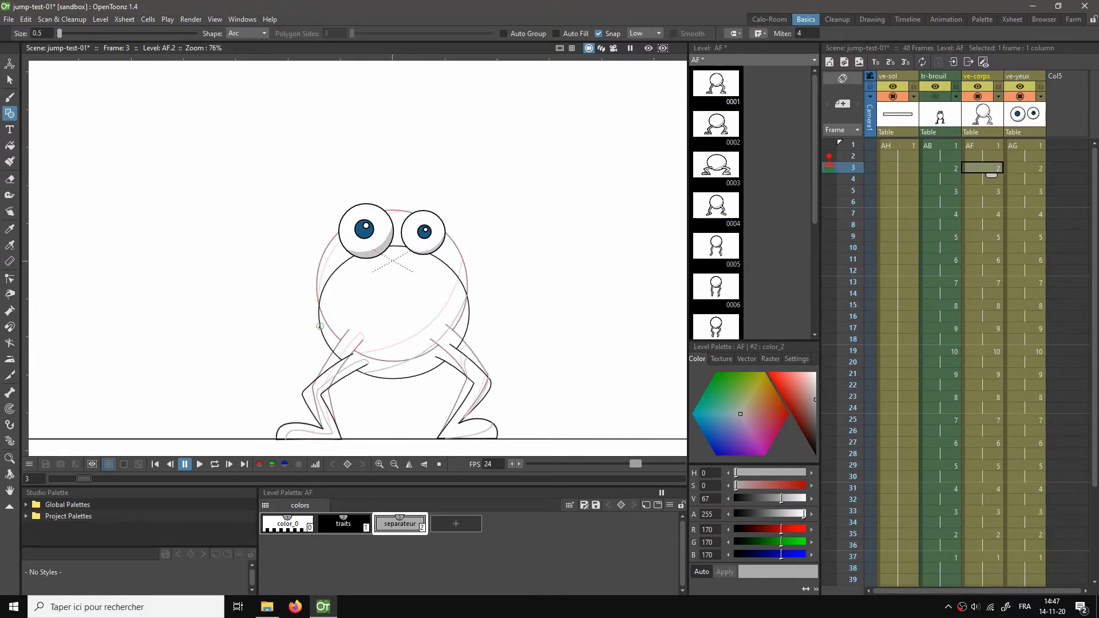
left_click(407, 247)
Step: Draw the highlight arc inside the body's upper-left edge on drawings 3 and 4, following the onion skin
left_click(972, 194)
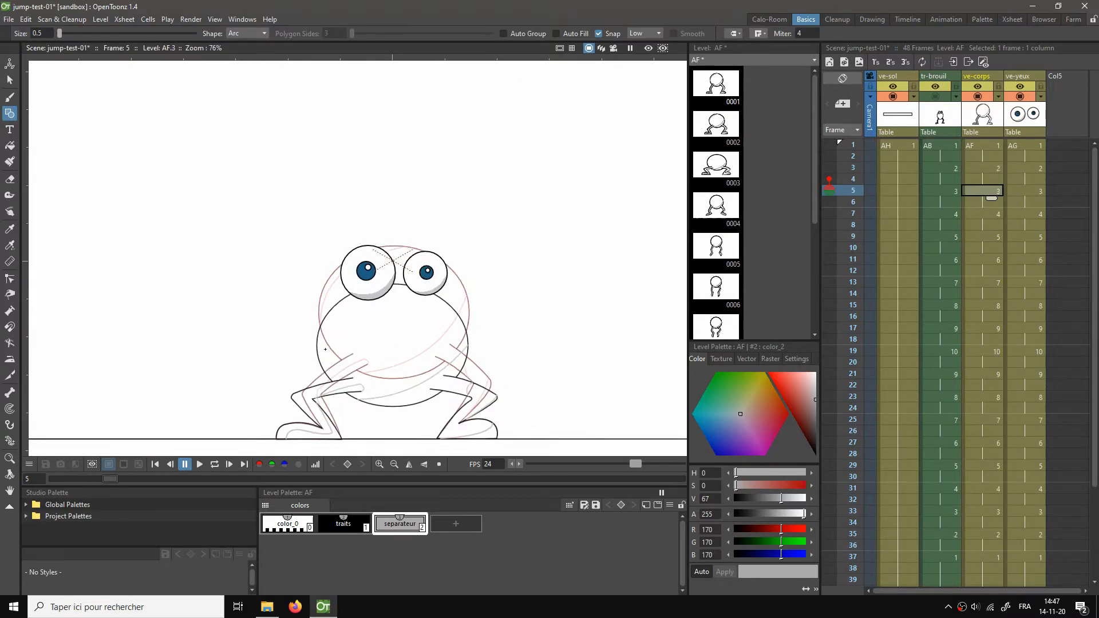
left_click_drag(318, 349, 409, 286)
left_click(328, 293)
left_click(990, 214)
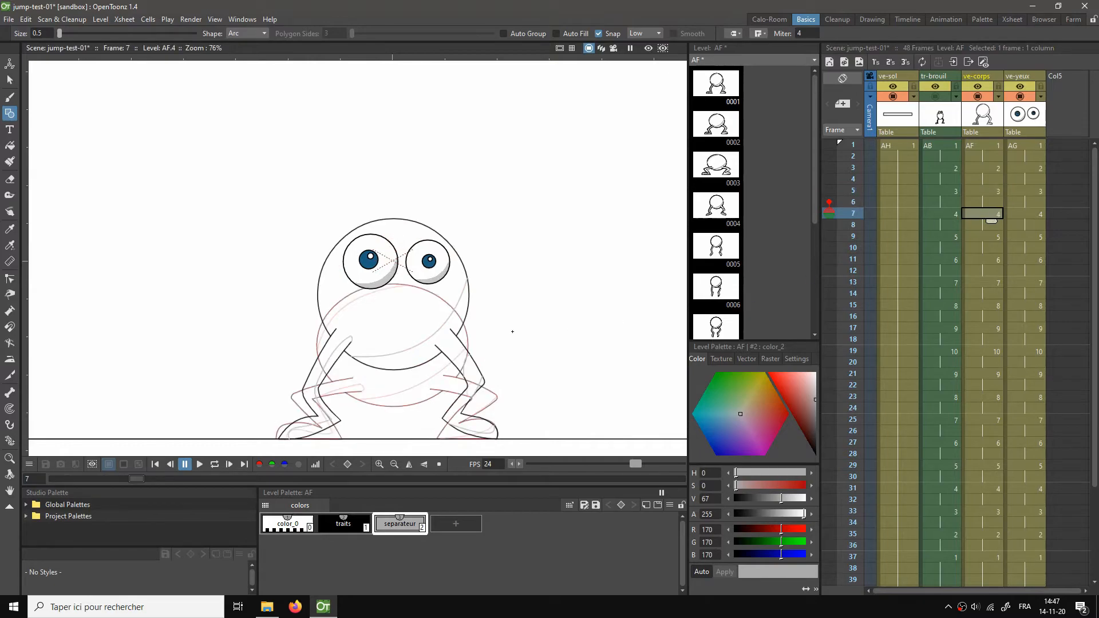
left_click_drag(318, 298, 408, 219)
left_click(335, 228)
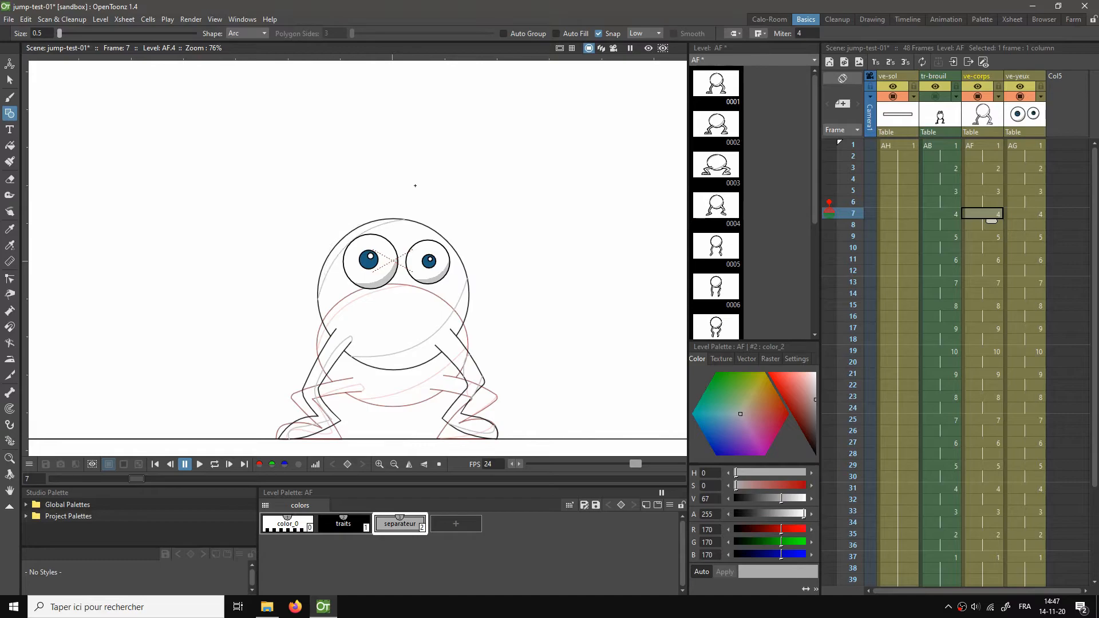
Step: Add the highlight arc inside the body's upper-left edge on drawings 5, 6, 7 and 8
left_click(987, 235)
left_click_drag(319, 249, 401, 168)
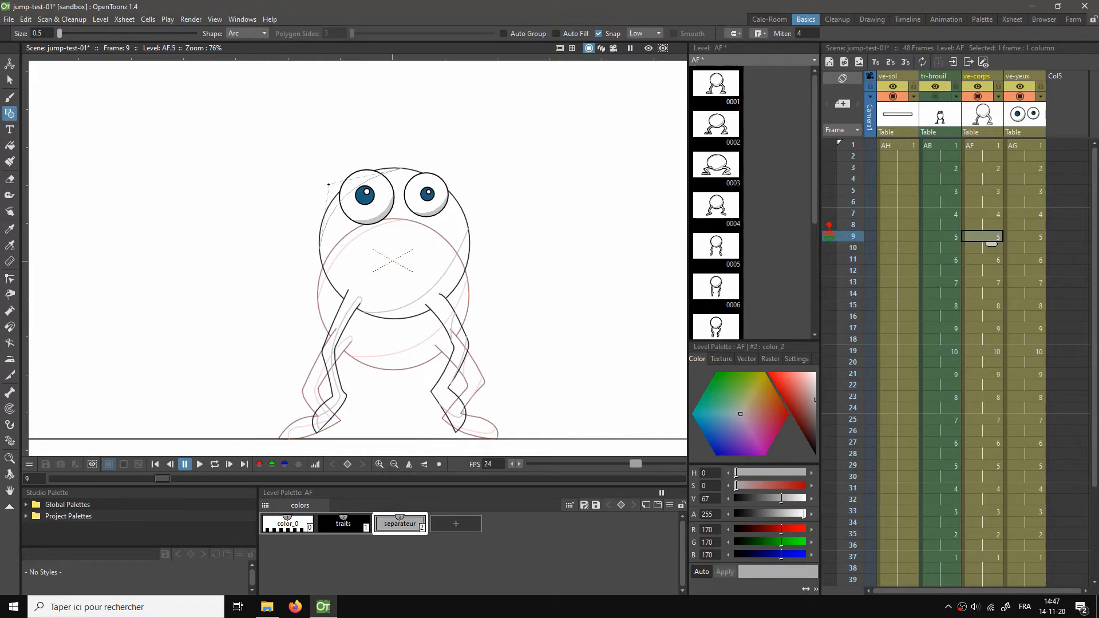
left_click(990, 258)
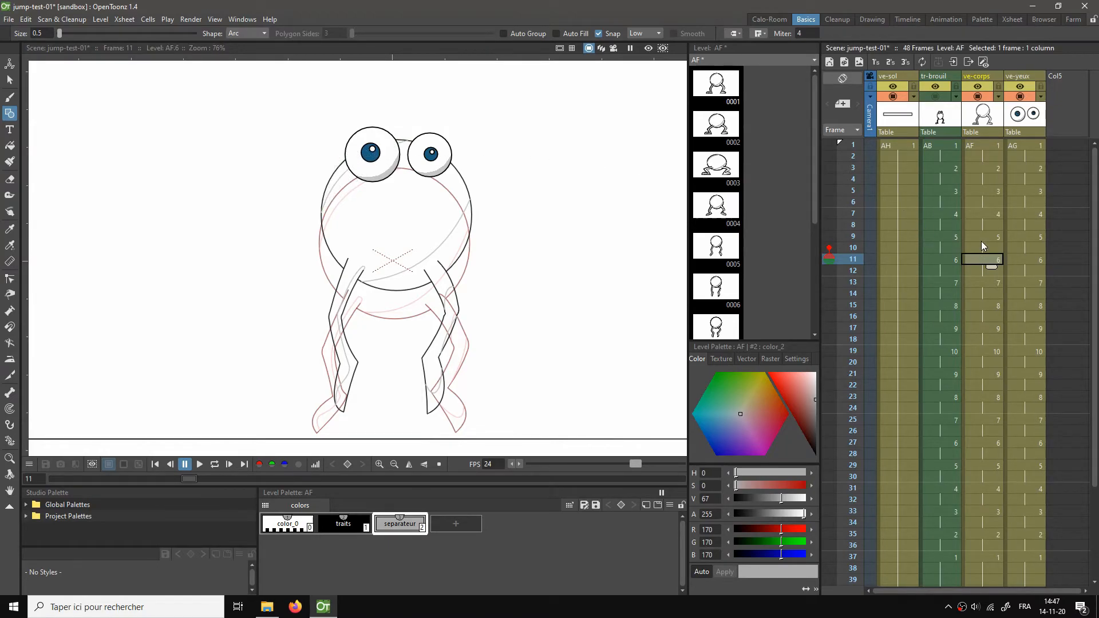
left_click(978, 281)
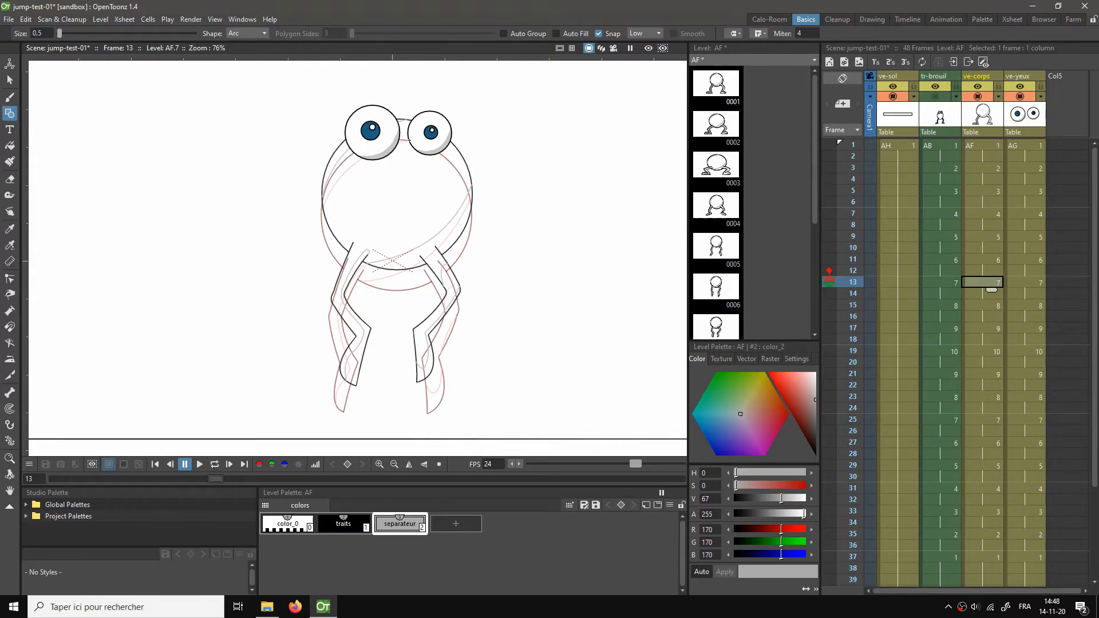
key(".")
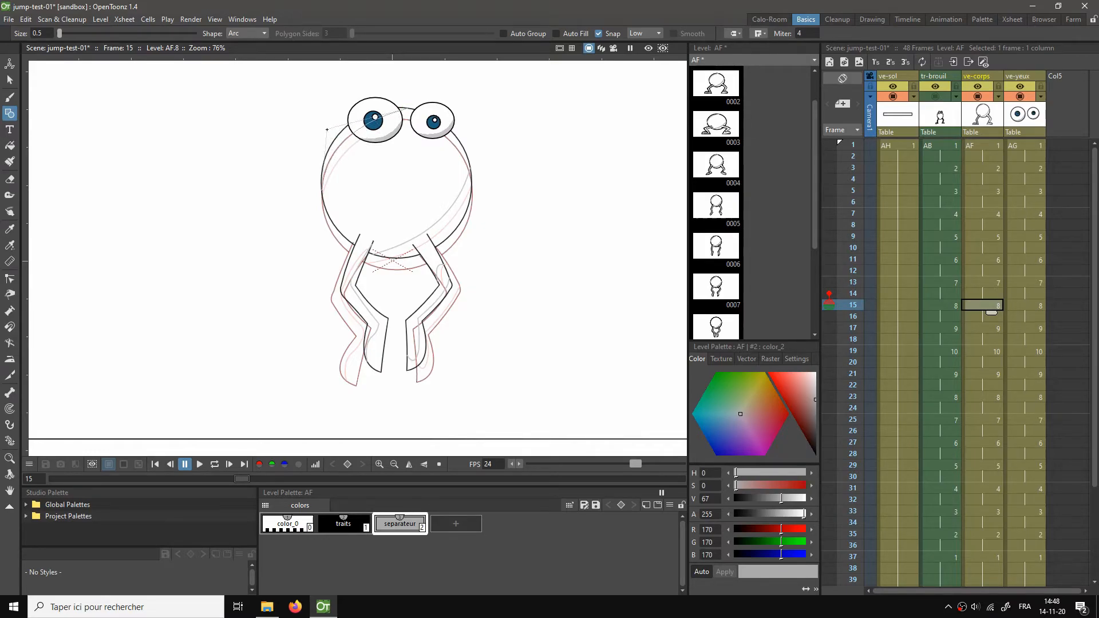
Step: Draw the body's highlight arc on the last two ve-corps drawings, 9 and 10
key("period")
key("period")
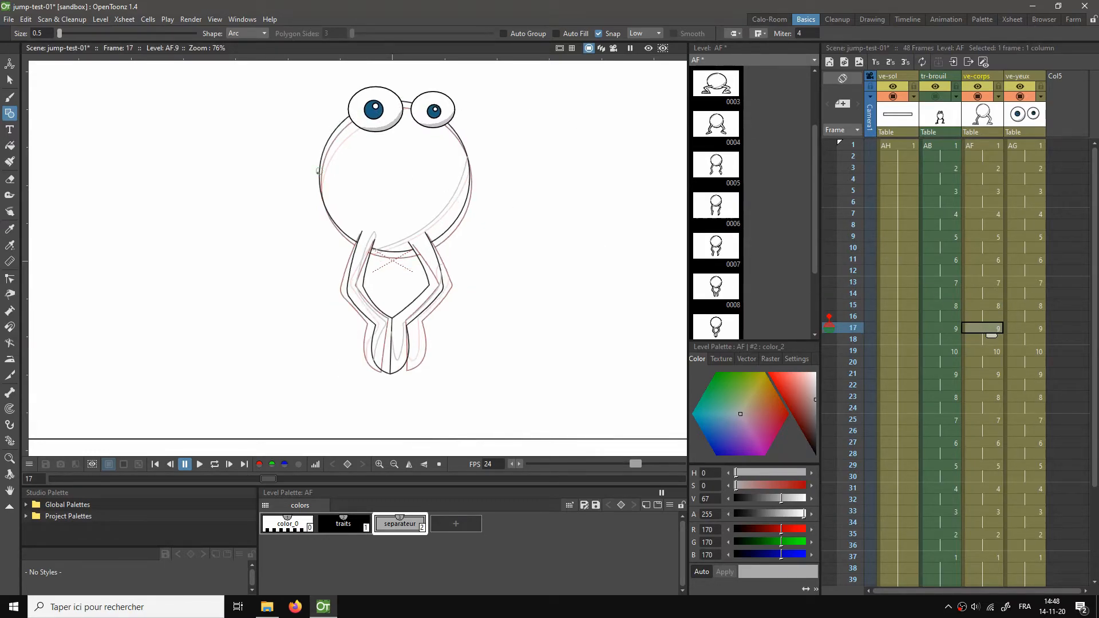
left_click(407, 101)
left_click(990, 352)
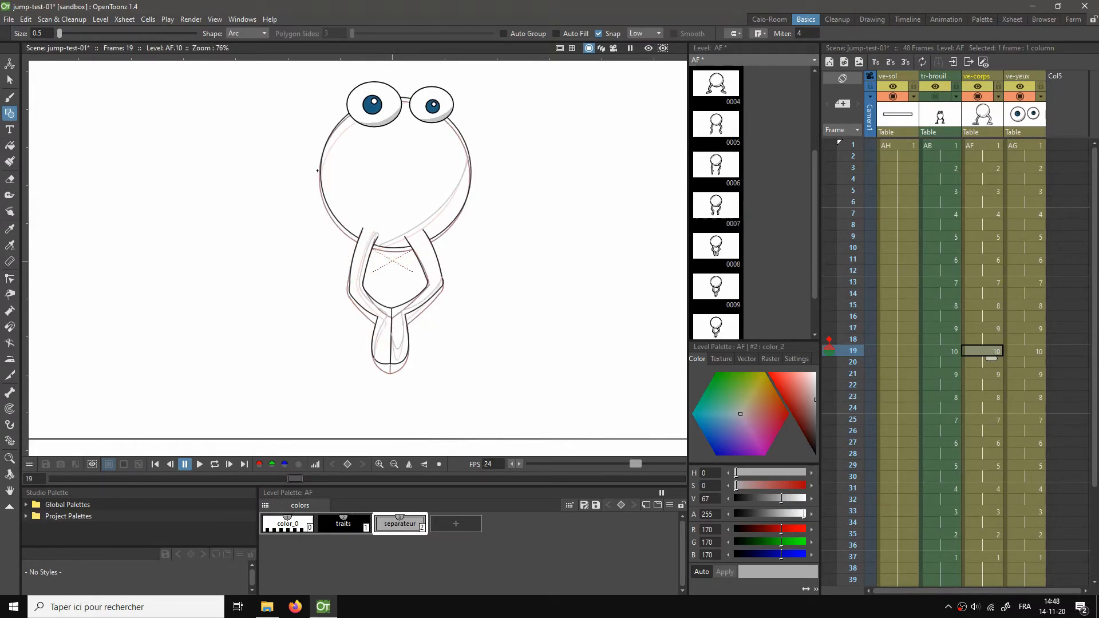
left_click(407, 98)
Step: Play the animation in a loop to check the highlight lines on the body
key("l")
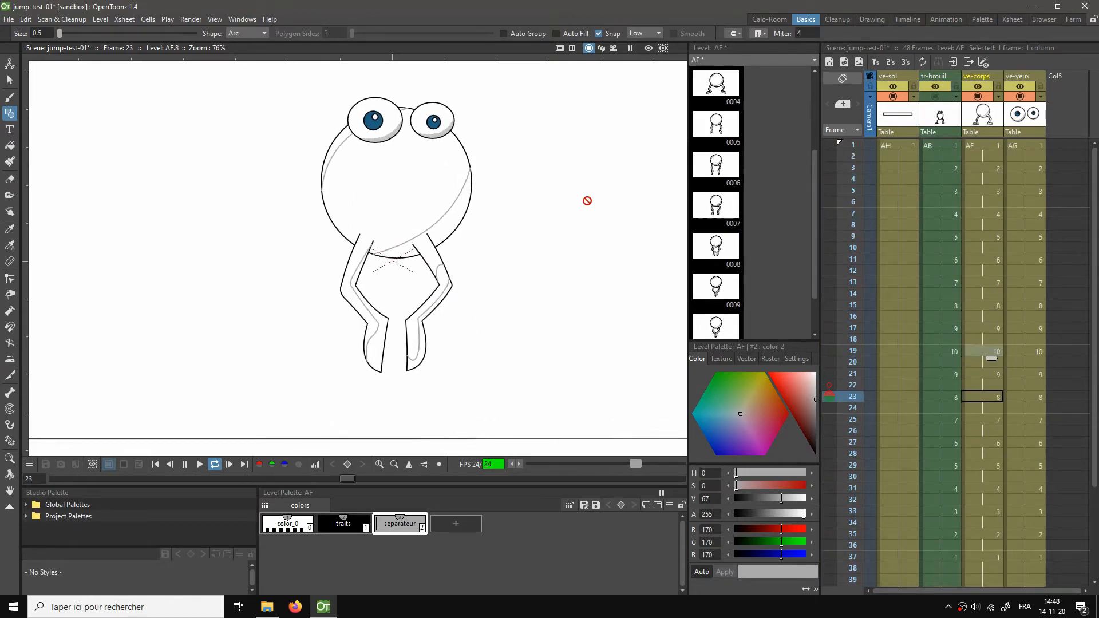
key("l")
key("p")
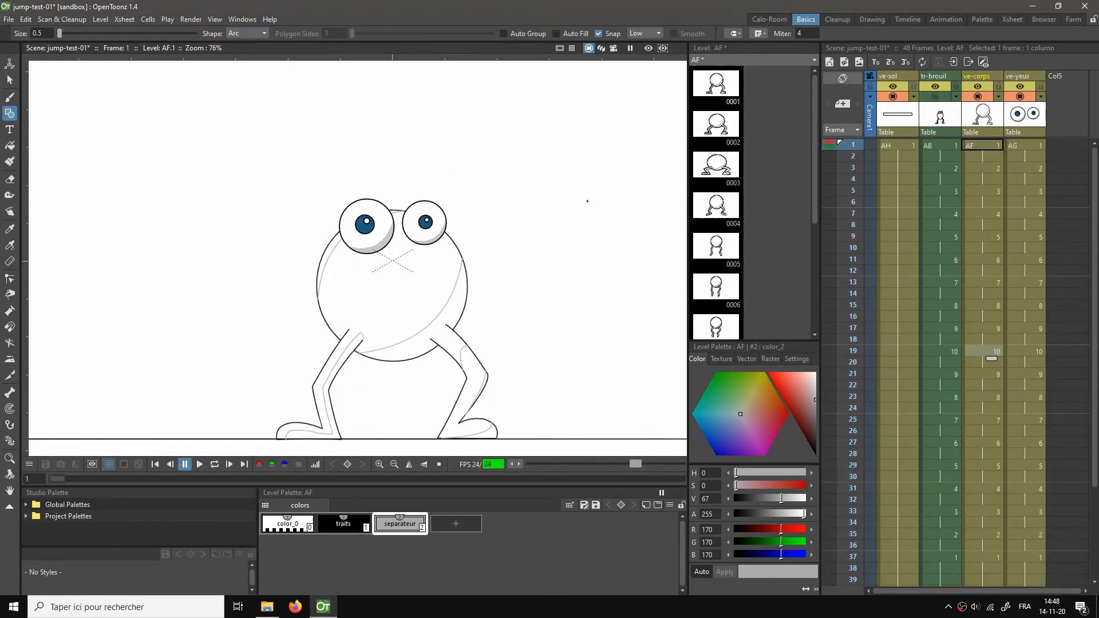
Step: Add a new style named "pricipale" to the ve-corps level palette
left_click(987, 146)
left_click(456, 524)
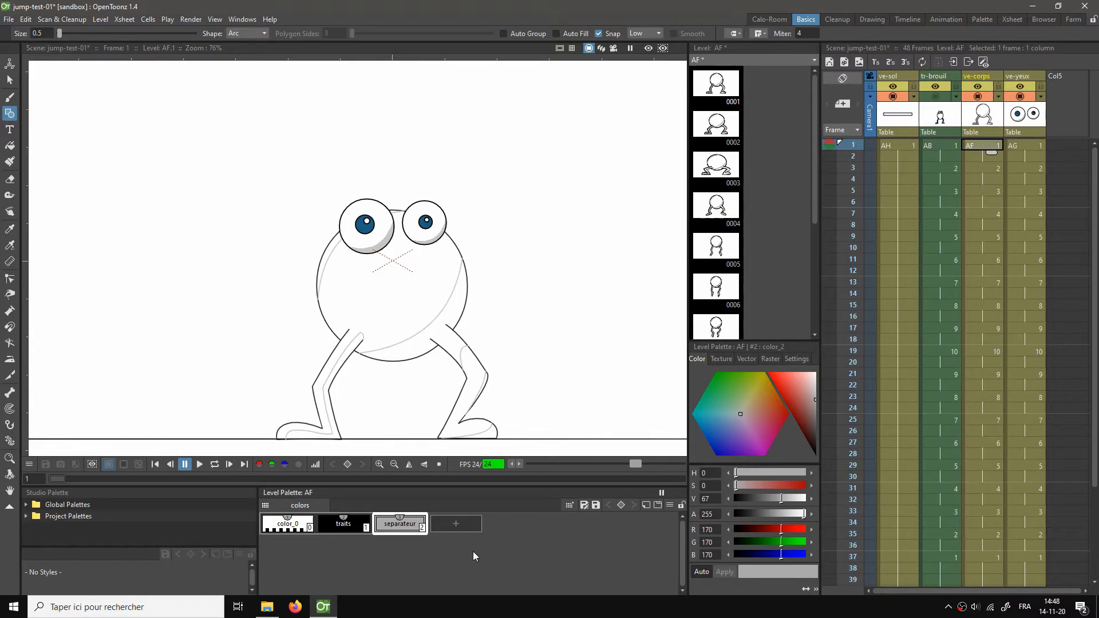
double_click(466, 527)
type("pricipa")
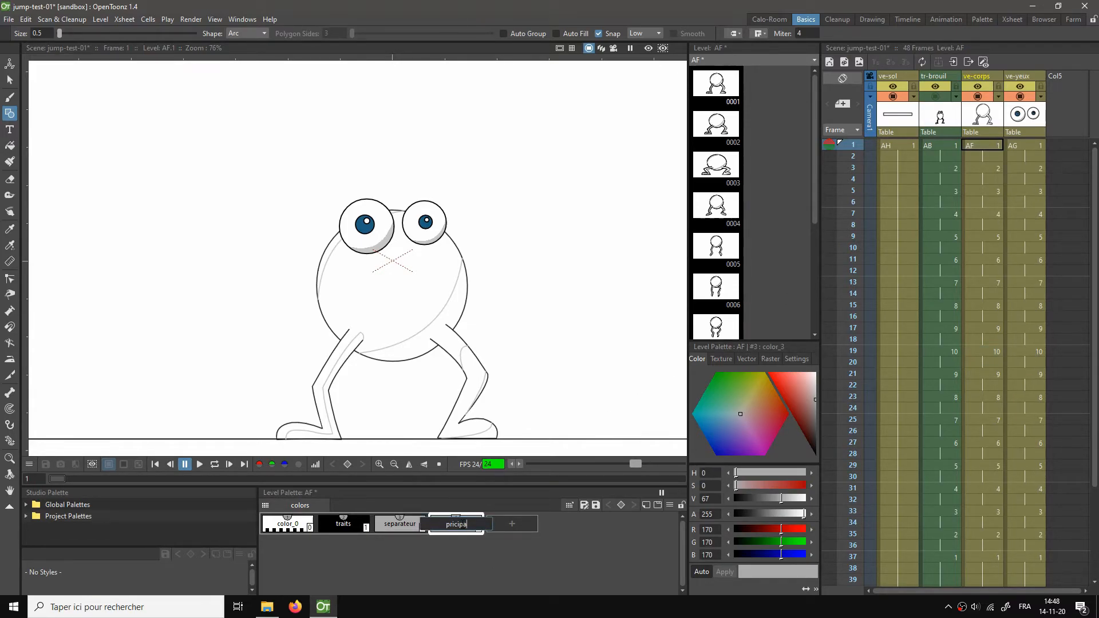
key("Return")
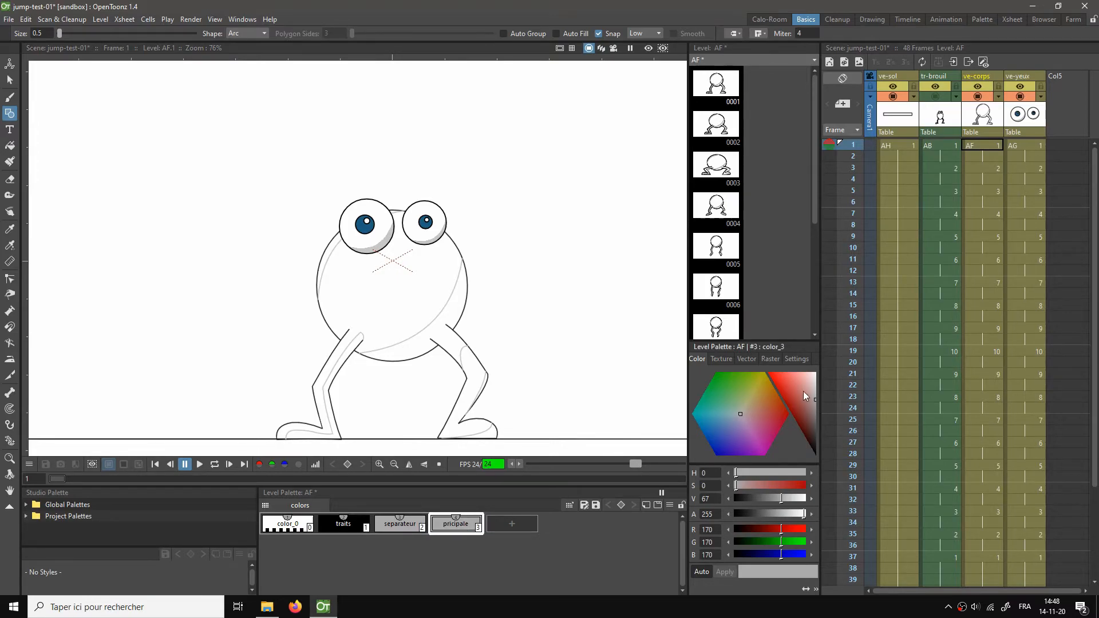
Step: Set the pricipale style's colour to a bright orange, RGB 252, 157, 40
left_click(767, 394)
mouse_move(768, 393)
left_mouse_down()
mouse_move(782, 373)
mouse_move(775, 389)
mouse_move(786, 397)
mouse_move(776, 373)
left_mouse_up()
left_click(793, 383)
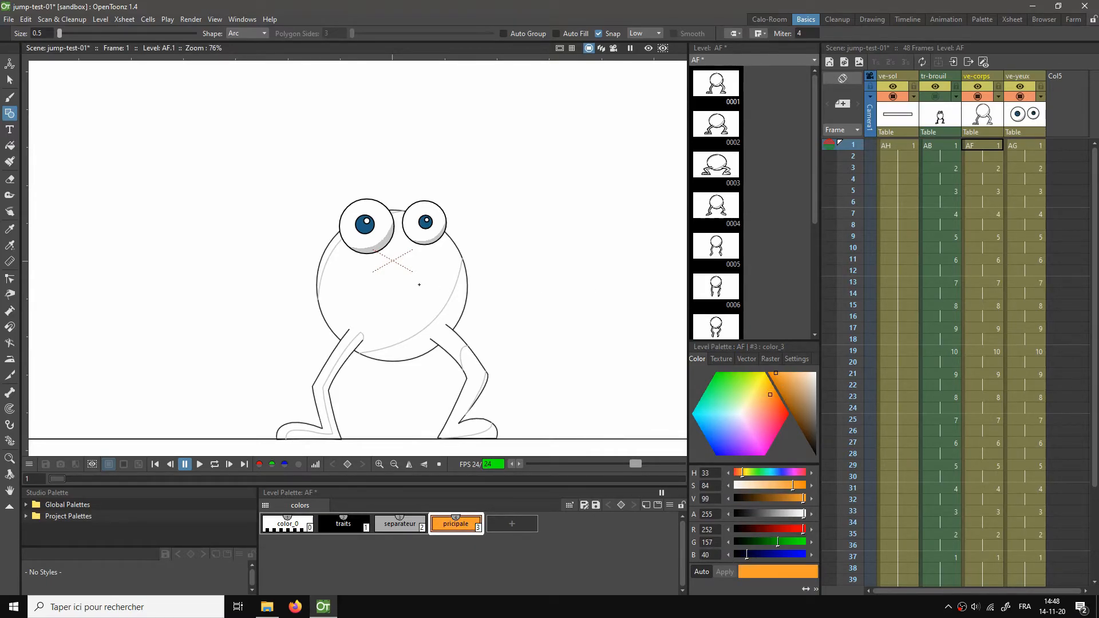
Step: Fill the main body and leg areas of ve-corps drawing 1 with the orange pricipale style
key("f")
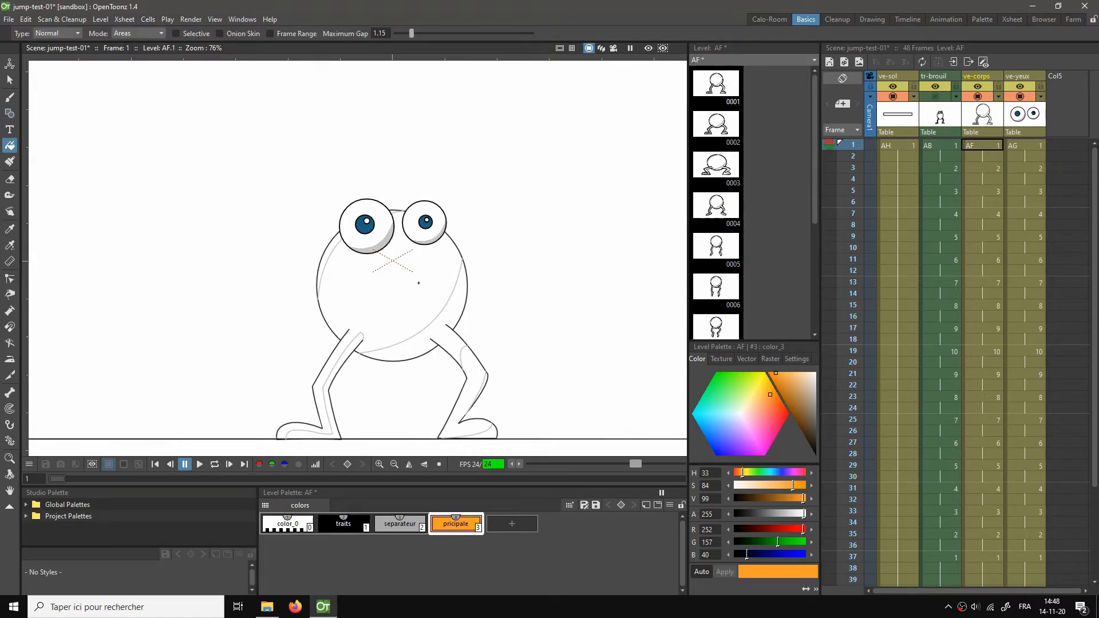
left_click(399, 277)
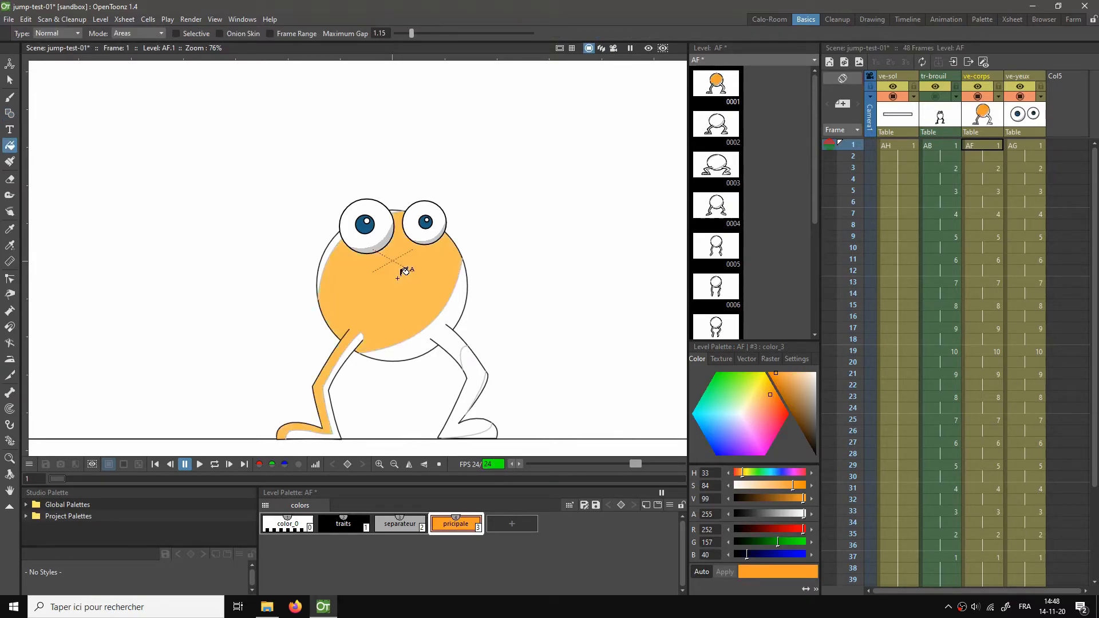
left_click(478, 371)
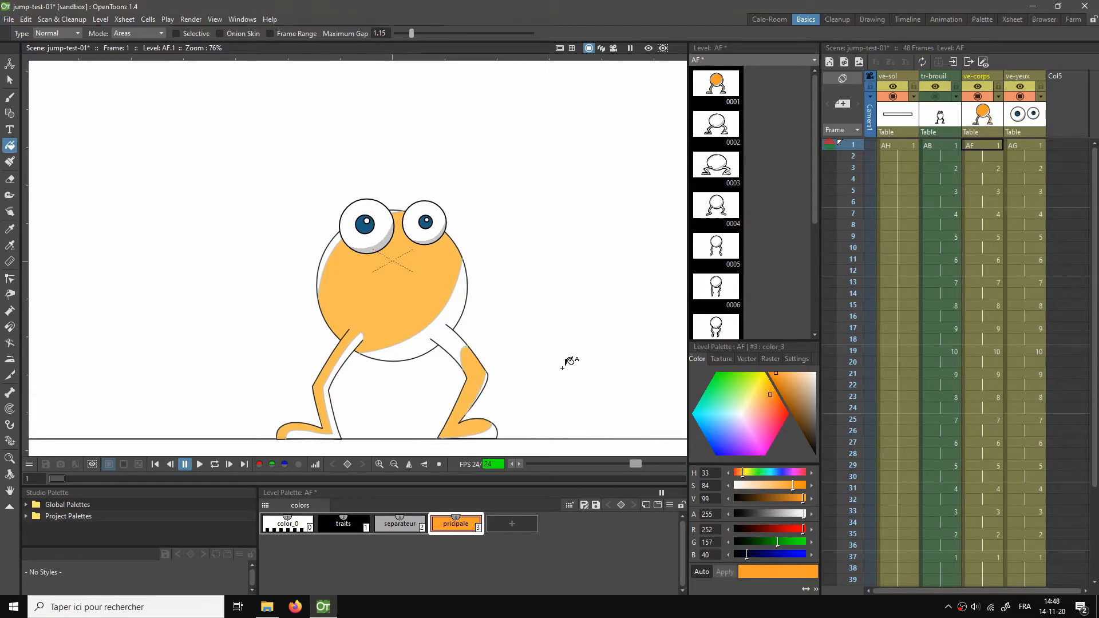
Step: Turn off the onion skin on drawing 2 and fill its main body and leg areas with pricipale orange
key("period")
key("period")
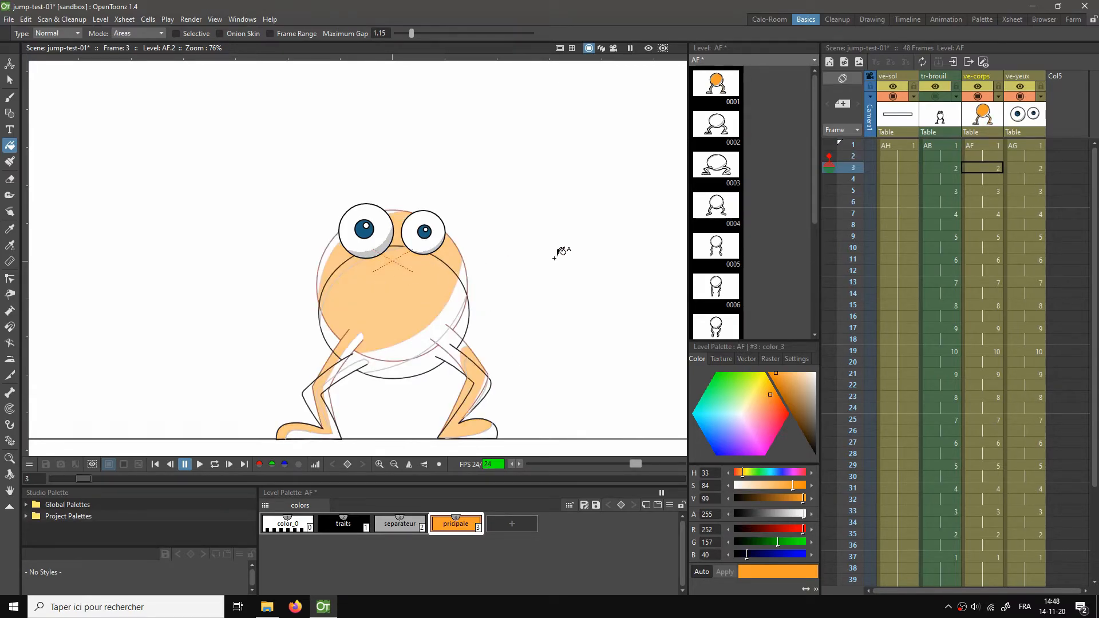
left_click(829, 157)
left_click(436, 288)
left_click(475, 367)
Step: Fill the main body and leg areas of drawings 3 and 4 with pricipale orange
key("period")
key("period")
left_click(419, 317)
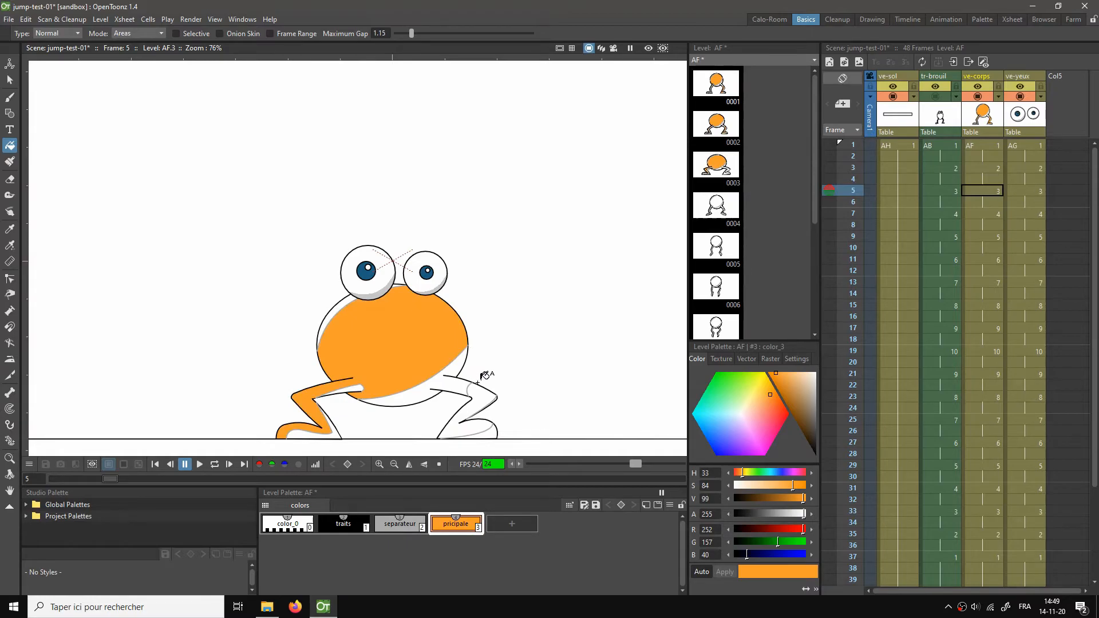
left_click(480, 395)
key("period")
key("period")
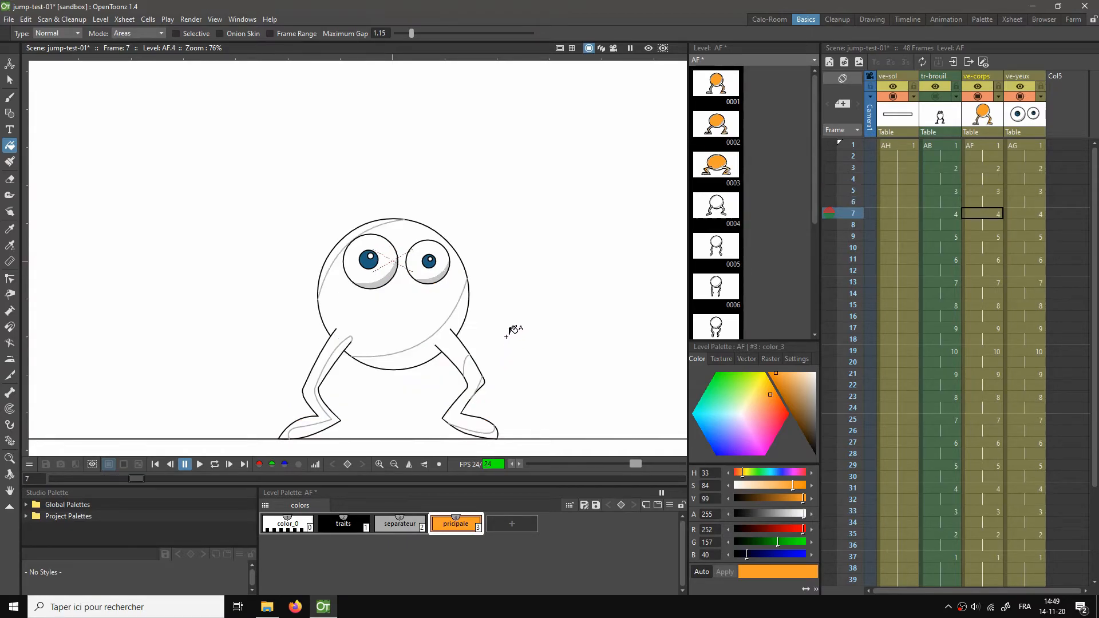
left_click(427, 296)
left_click(474, 367)
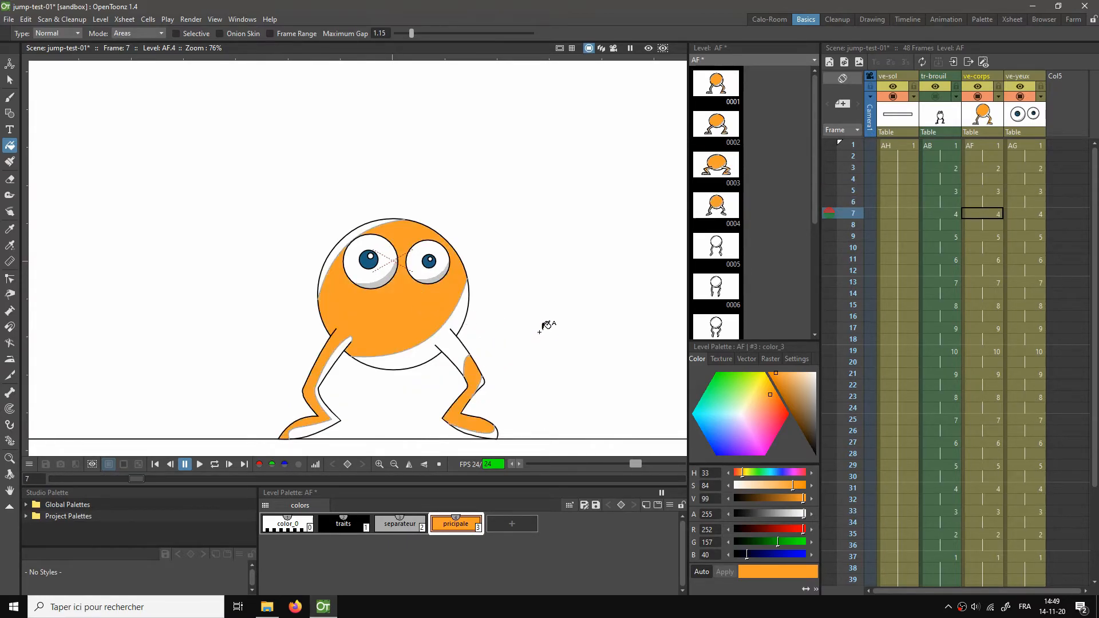
Step: Fill the main body and leg areas of drawings 5 and 6 with pricipale orange
key("period")
key("period")
left_click(429, 253)
left_click(464, 326)
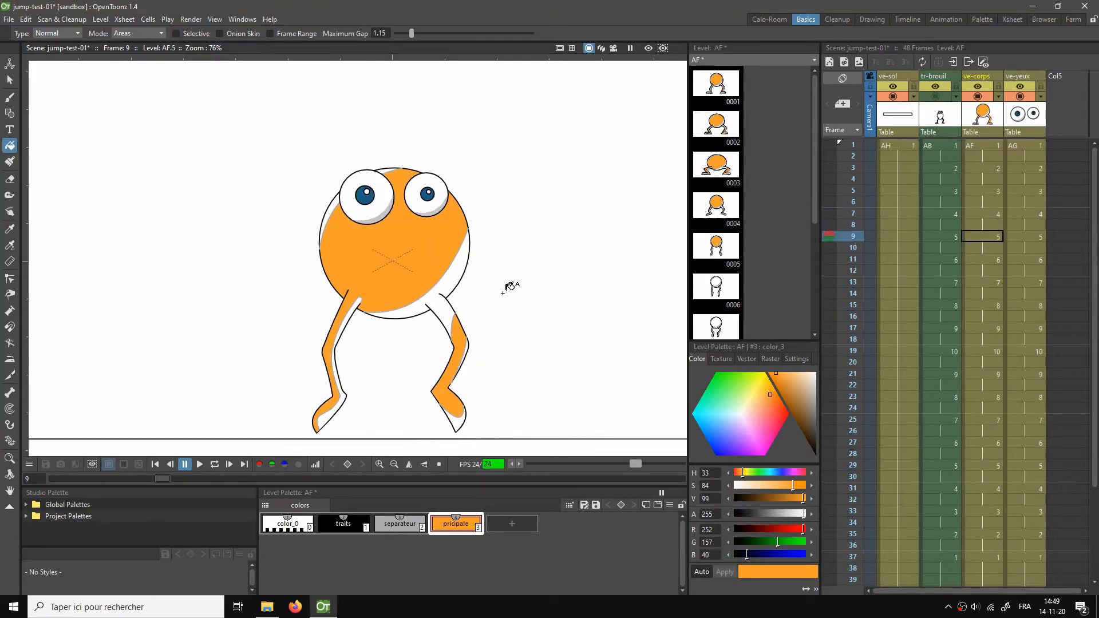
key("period")
key("period")
left_click(424, 211)
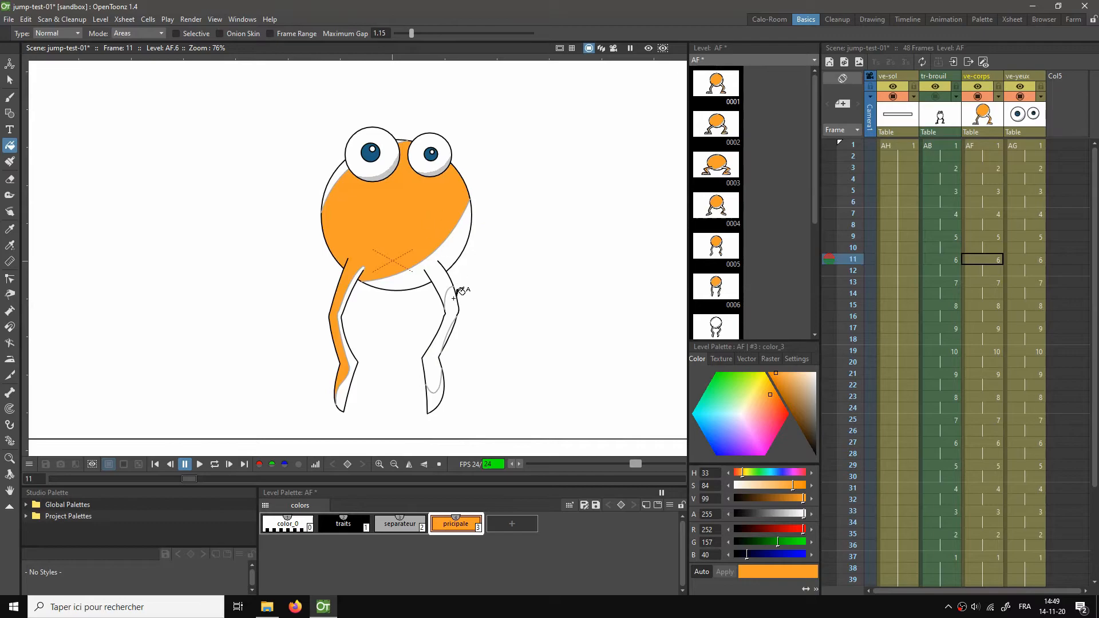
left_click(452, 308)
key("period")
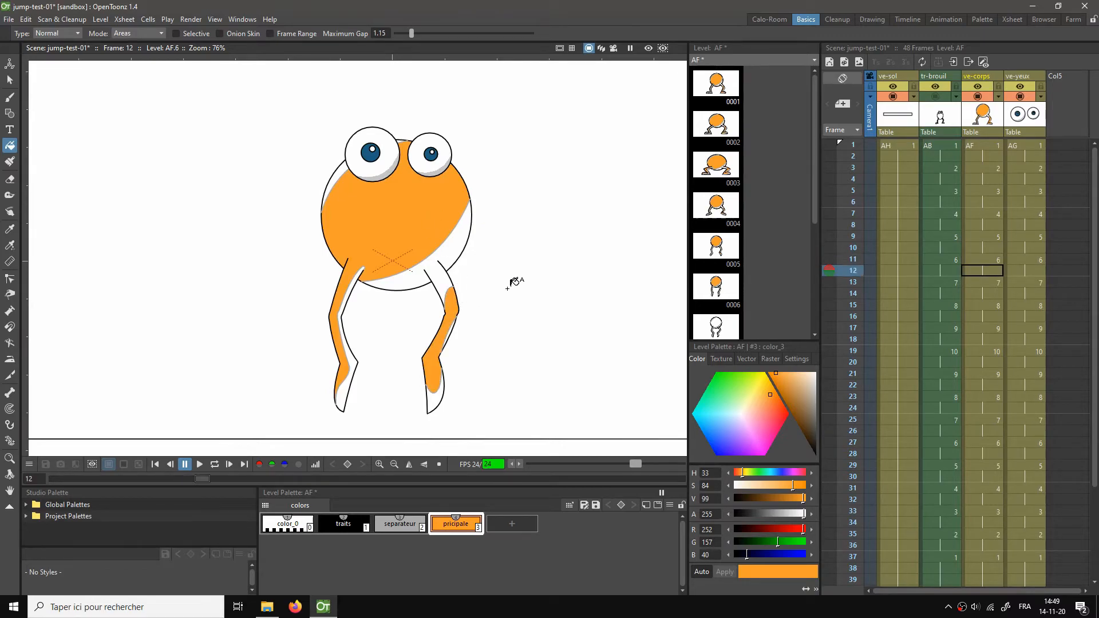
Step: Fill the main body and leg areas of drawings 7 and 8 with pricipale orange
key("period")
left_click(428, 202)
left_click(455, 280)
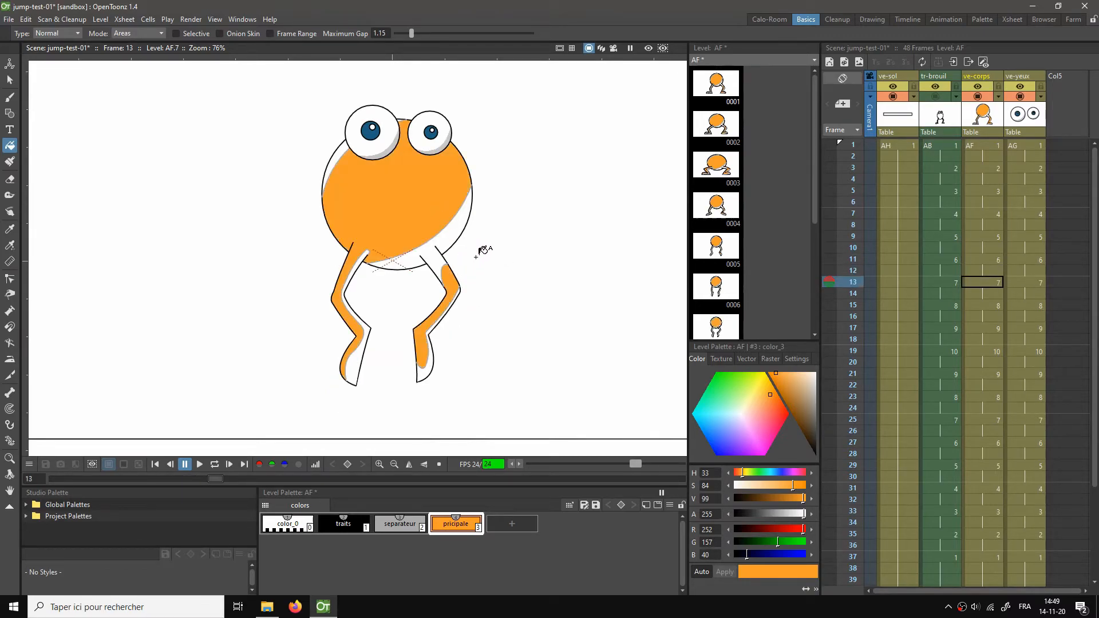
key("period")
key("period")
left_click(431, 180)
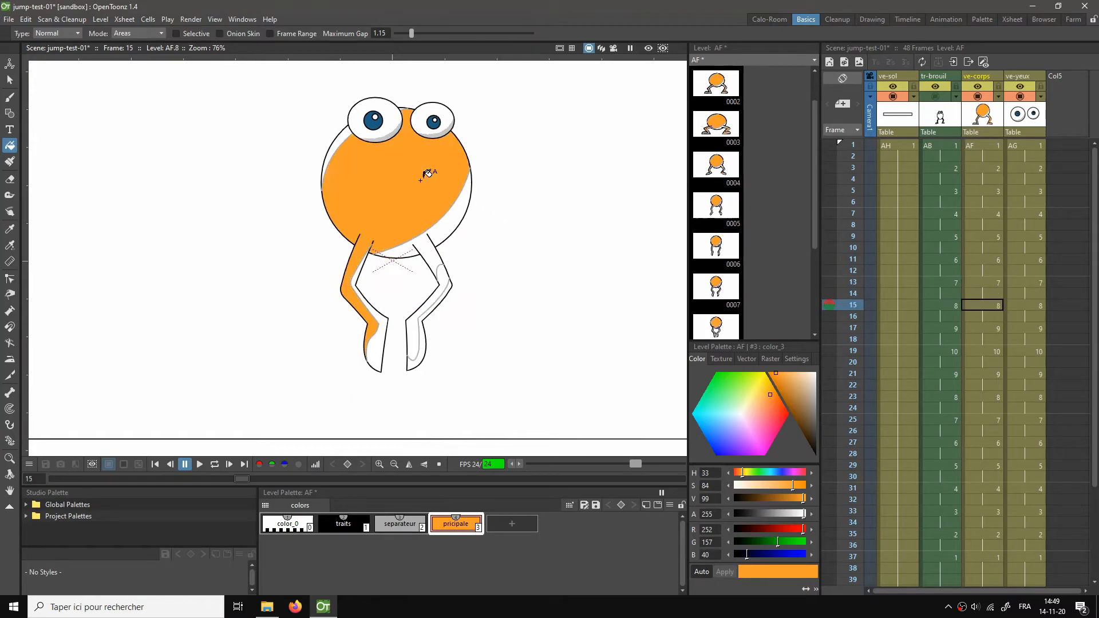
left_click(449, 275)
Step: Fill the main body and left leg areas of drawing 9 with pricipale orange
key("period")
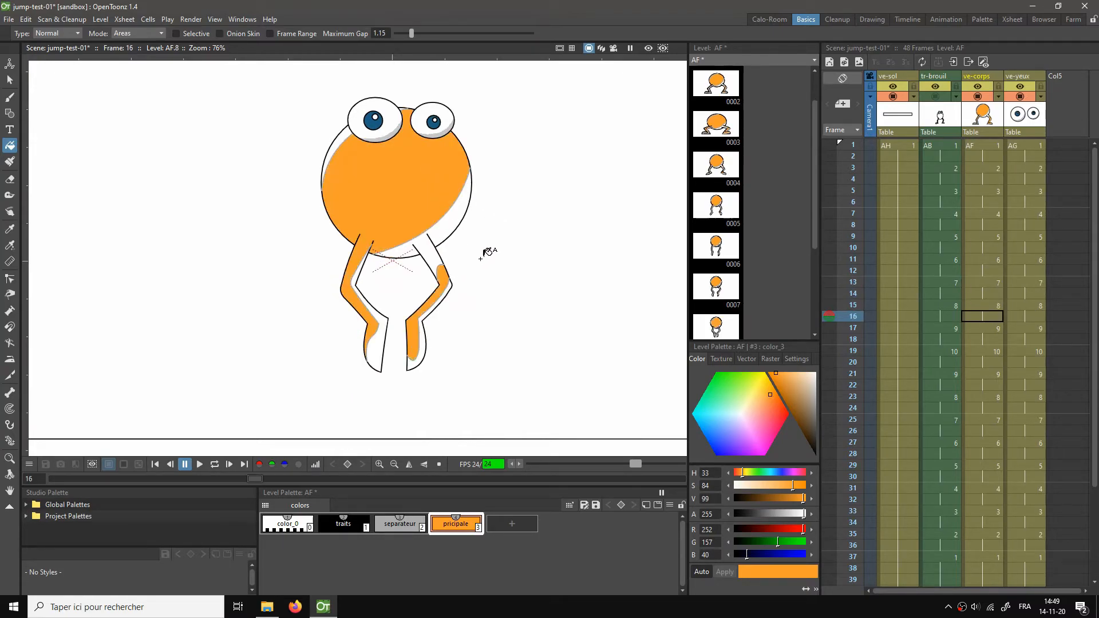
key("period")
left_click(416, 205)
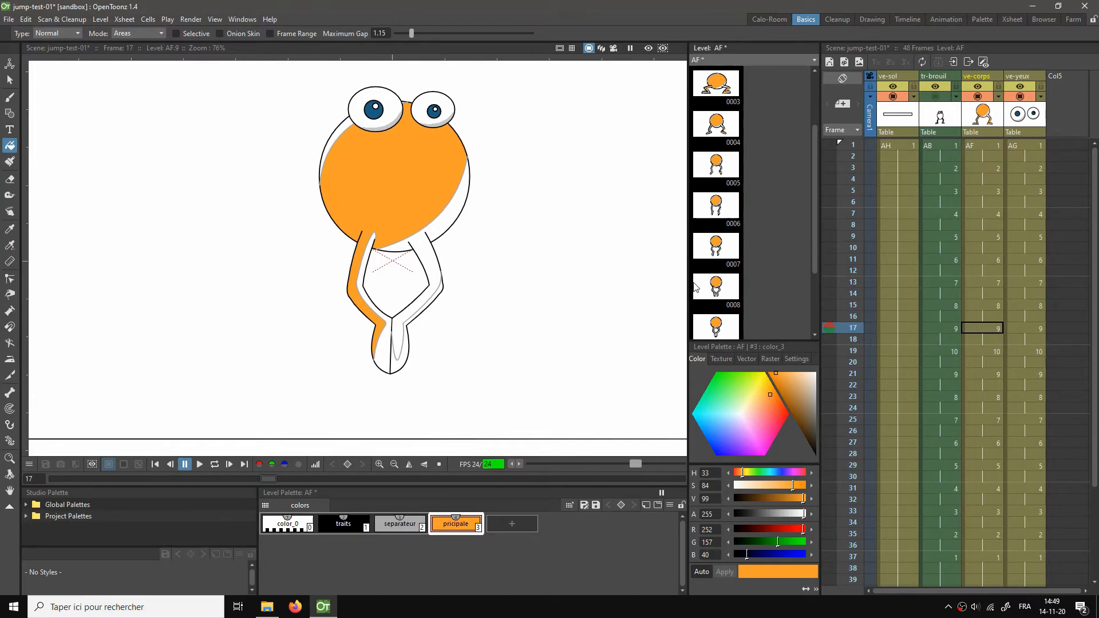
Step: Draw a separateur arc across the upper right leg on drawing 9 to close the open fill area
left_click(988, 329)
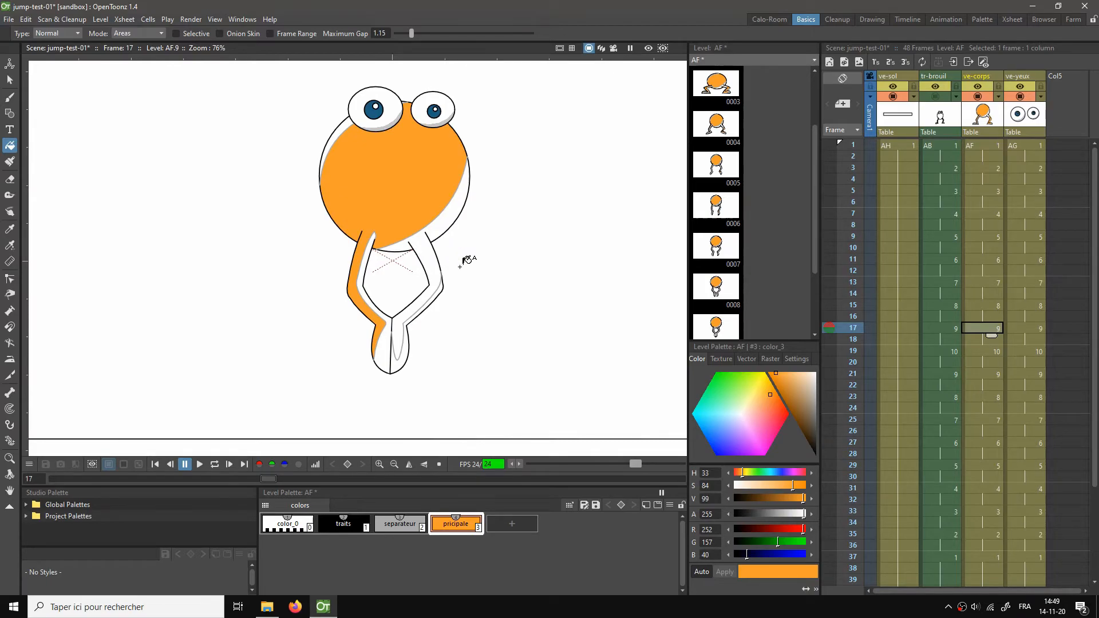
left_click(400, 524)
scroll(503, 319, "up", 1)
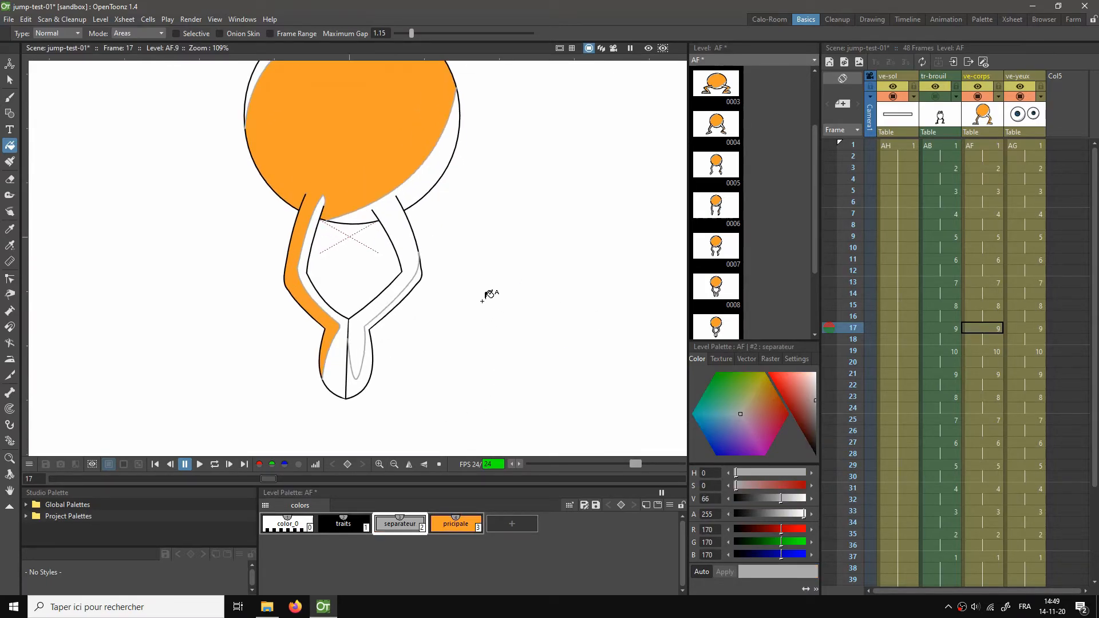
key("g")
scroll(394, 247, "up", 1)
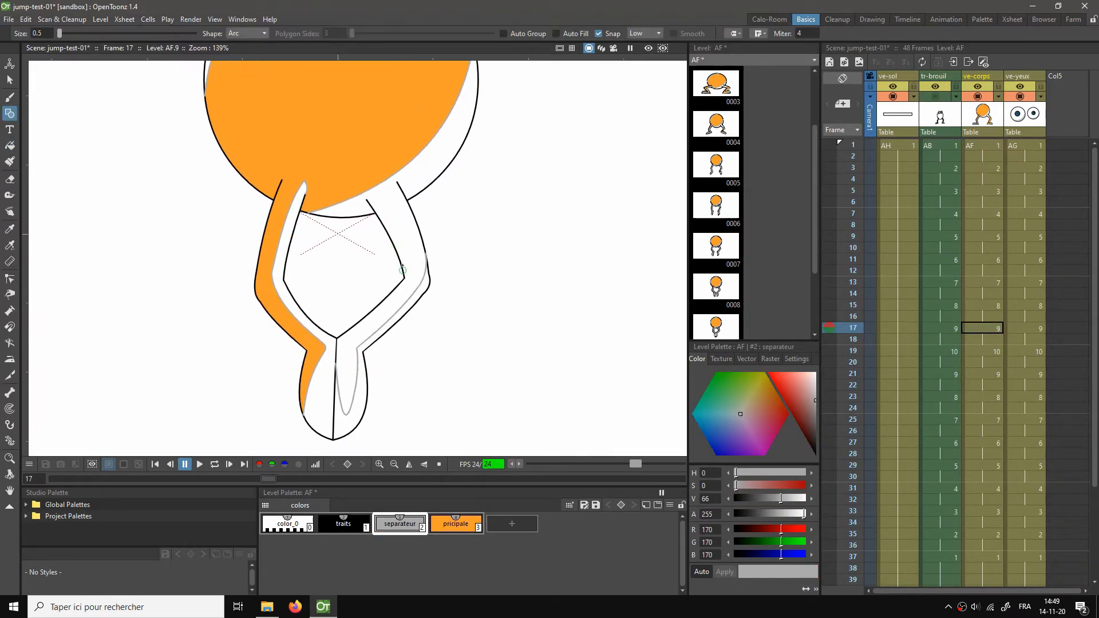
left_click(984, 310)
left_click(983, 328)
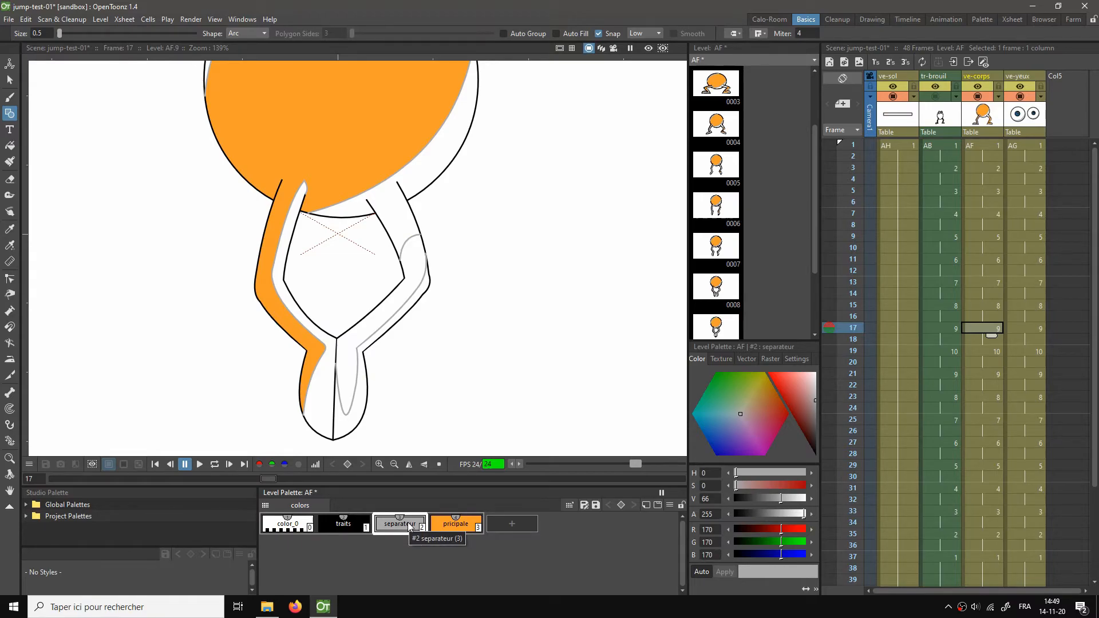
Step: Correct the orange style's name to principale
left_click(461, 527)
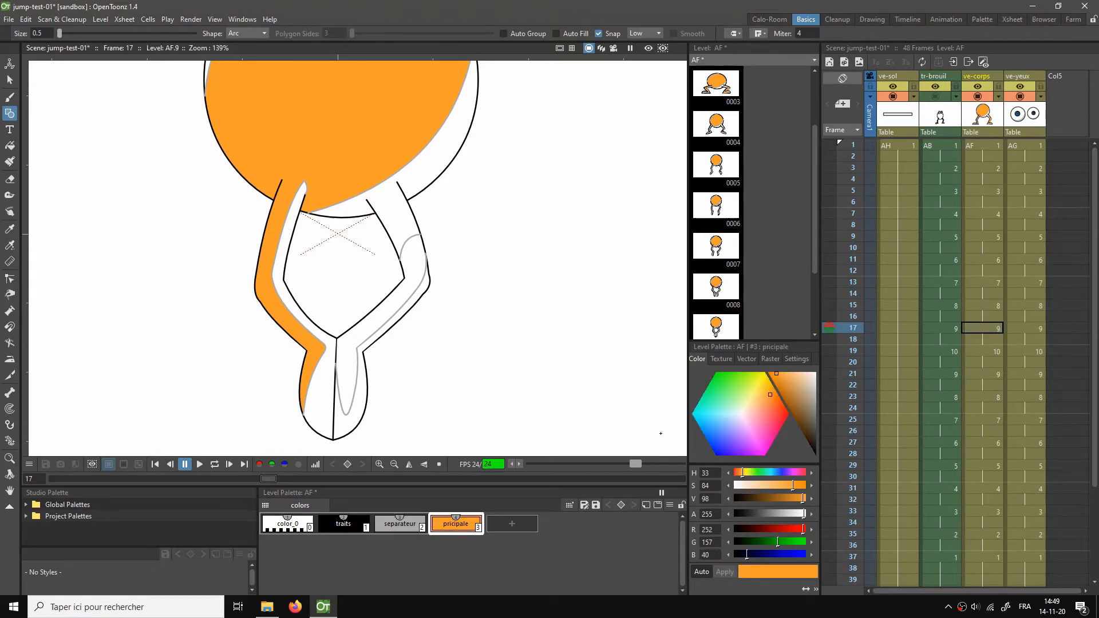
double_click(458, 530)
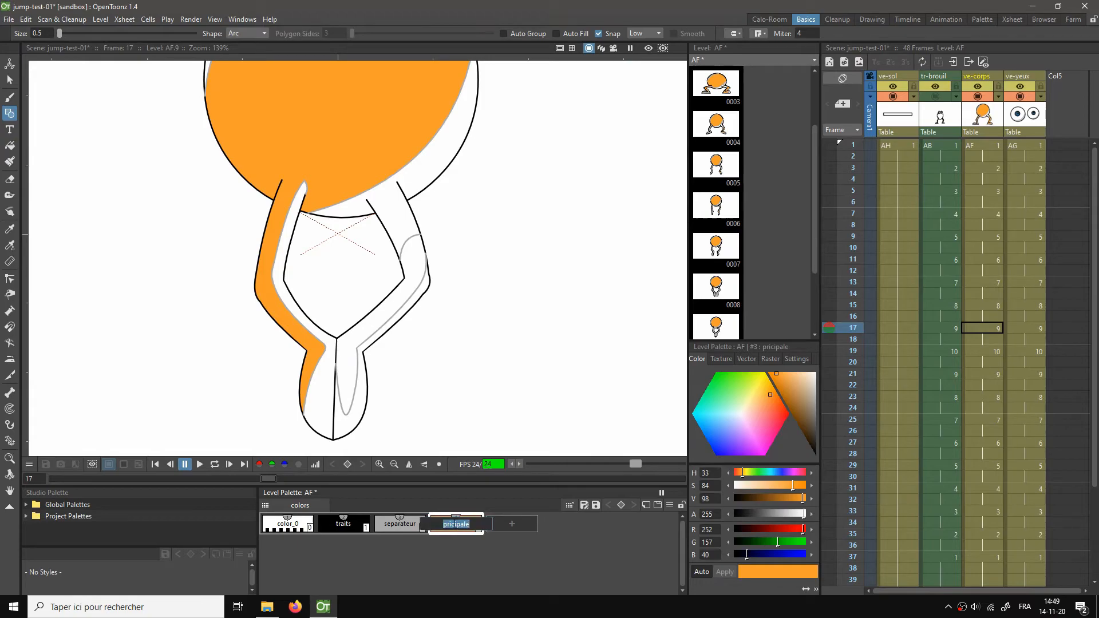
type("n")
key("Return")
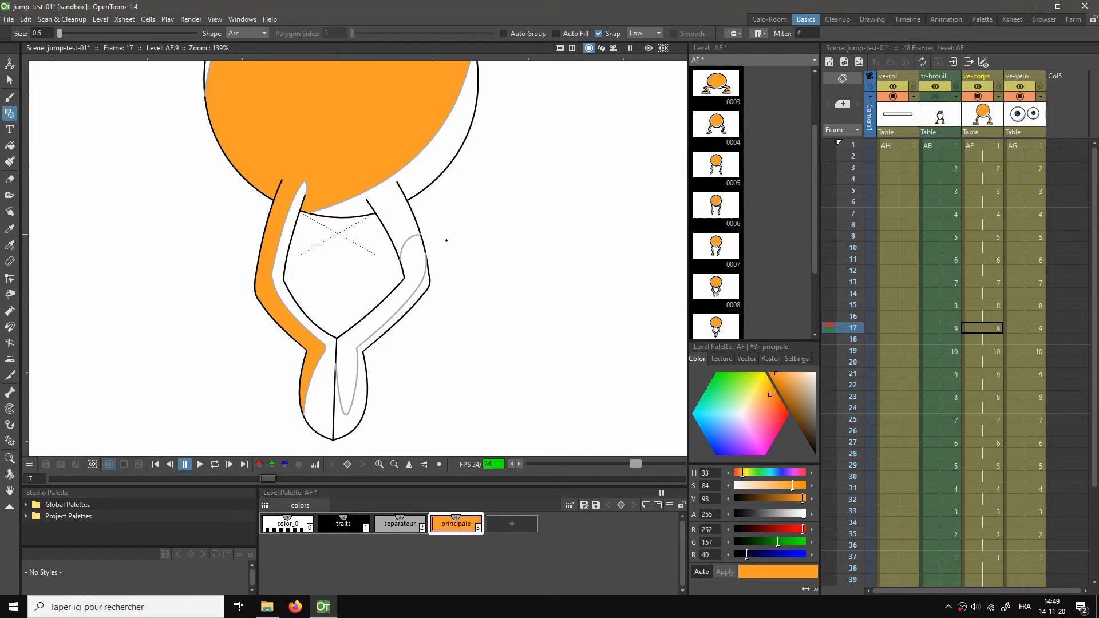
Step: Fill the closed right leg area on drawing 9 with principale orange
key("f")
scroll(417, 257, "down", 2)
left_click(416, 257)
scroll(488, 252, "down", 3)
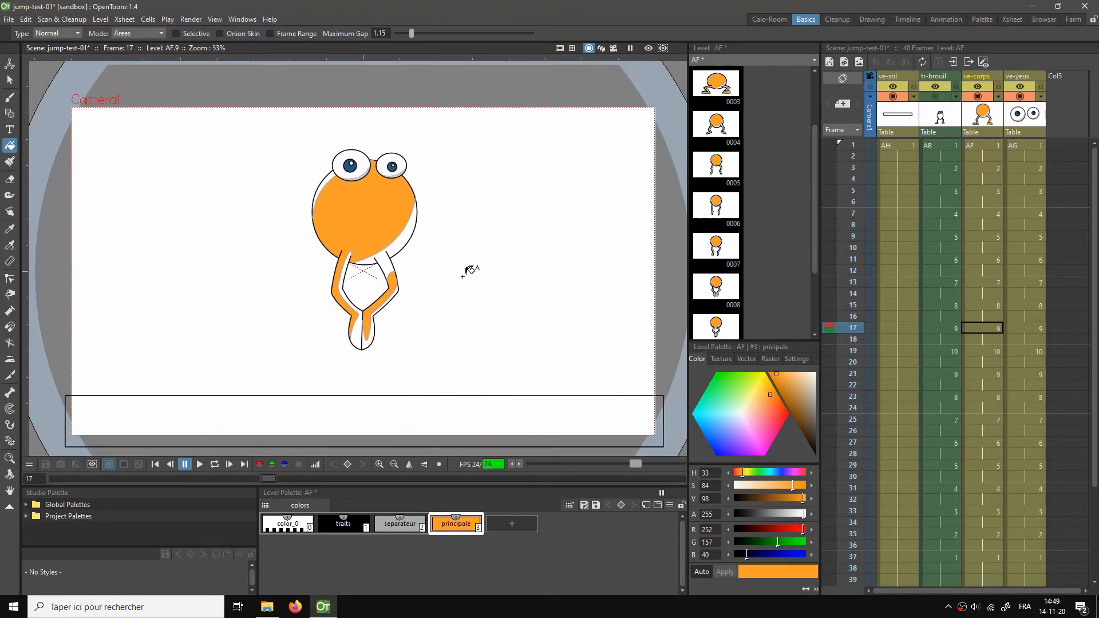
Step: Fill the main body and left leg areas of drawing 10 with principale orange
key("period")
key("period")
left_click(376, 197)
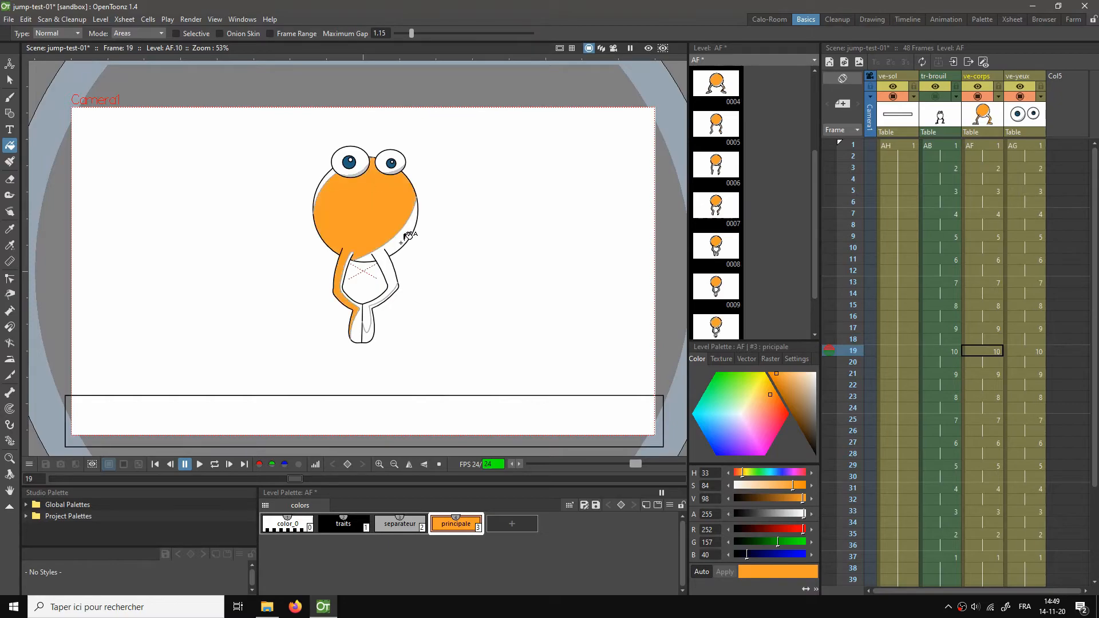
Step: Draw a separateur arc across the upper right leg on drawing 10, using drawing 9 as reference
scroll(438, 279, "up", 2)
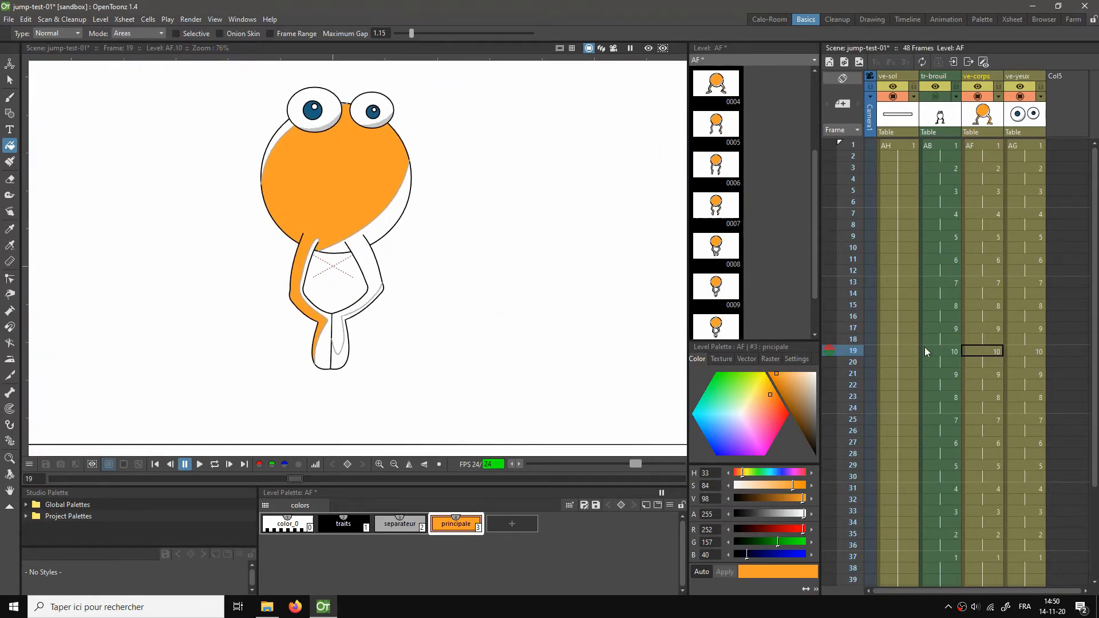
left_click(413, 530)
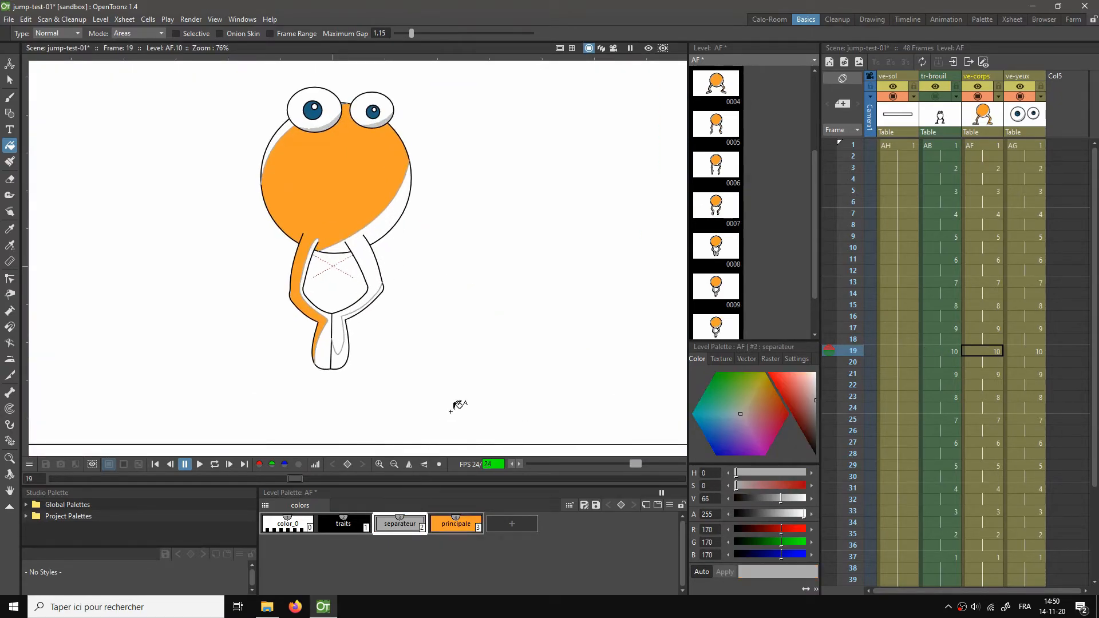
left_click(981, 328)
scroll(537, 325, "up", 1)
scroll(303, 246, "up", 2)
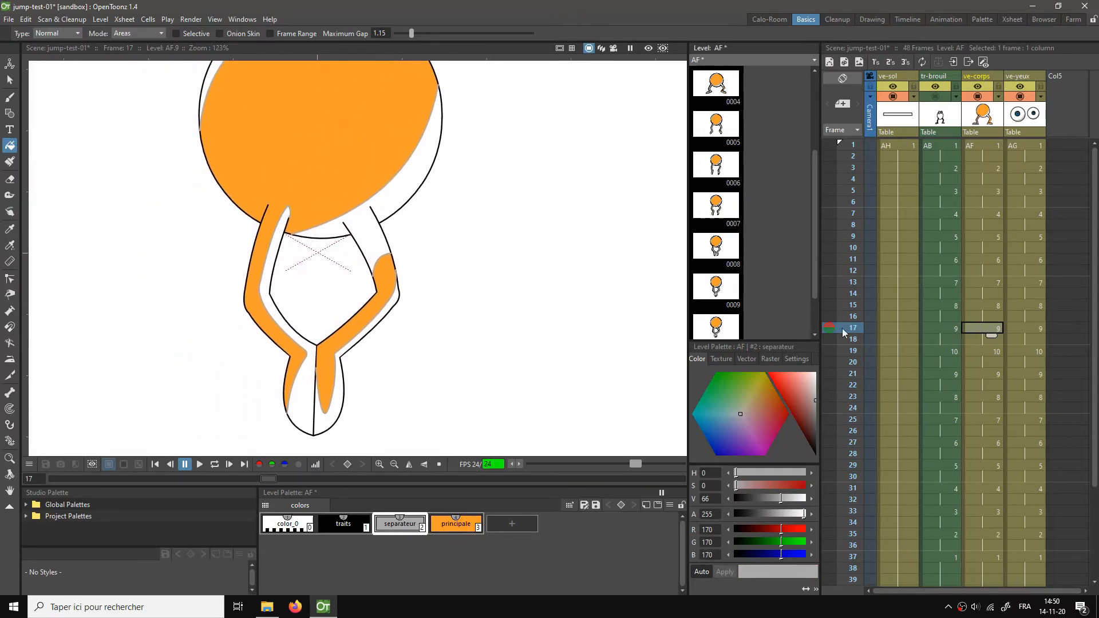
left_click(981, 352)
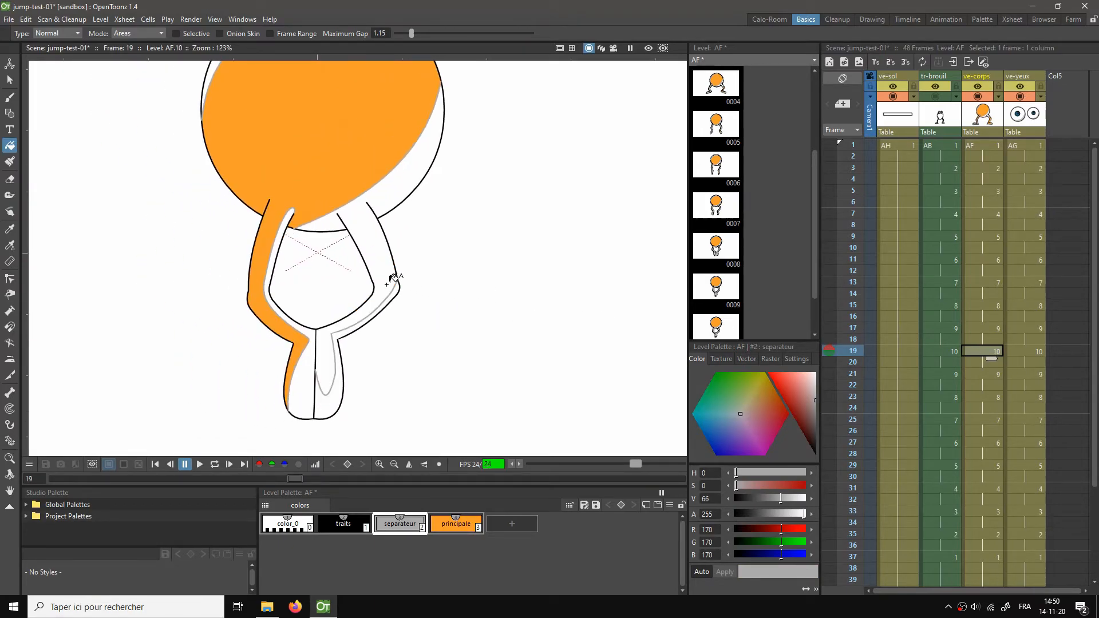
key("g")
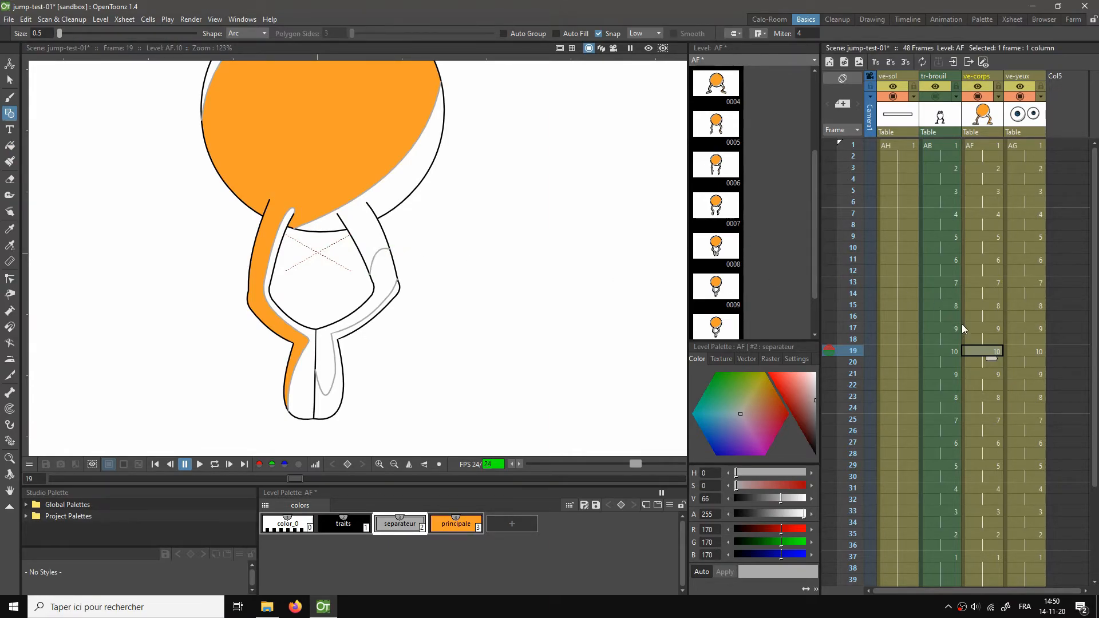
left_click(980, 330)
left_click(983, 350)
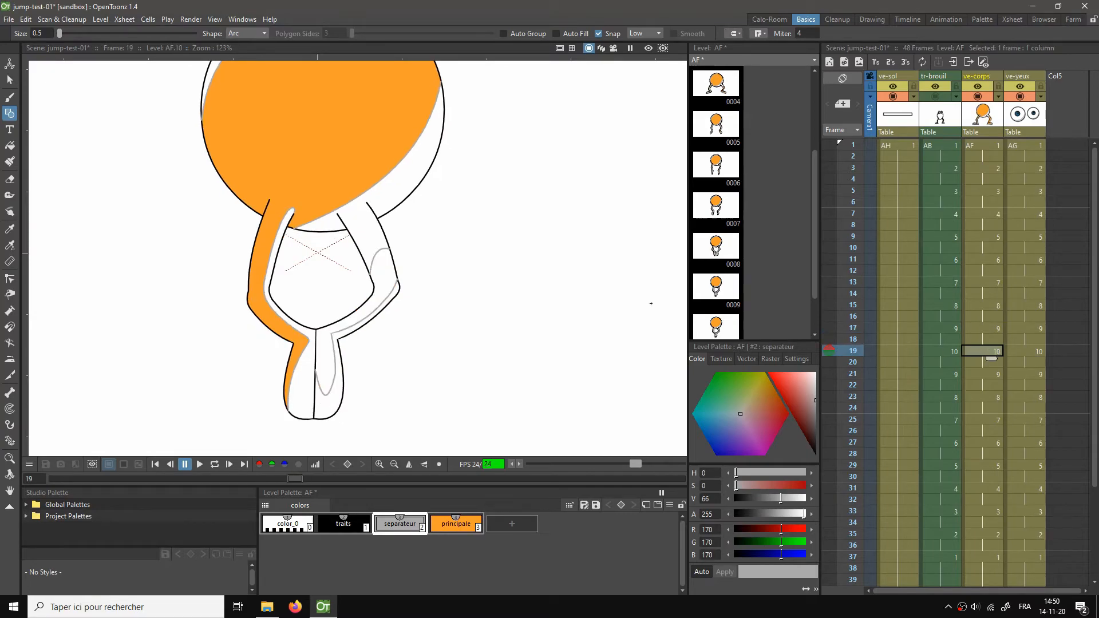
Step: Fill the closed right leg area on drawing 10 with principale orange
key("f")
left_click(456, 523)
left_click(390, 285)
Step: Play back the animation to check the orange fills, and save the scene from frame 1
key("alt+9")
key("l")
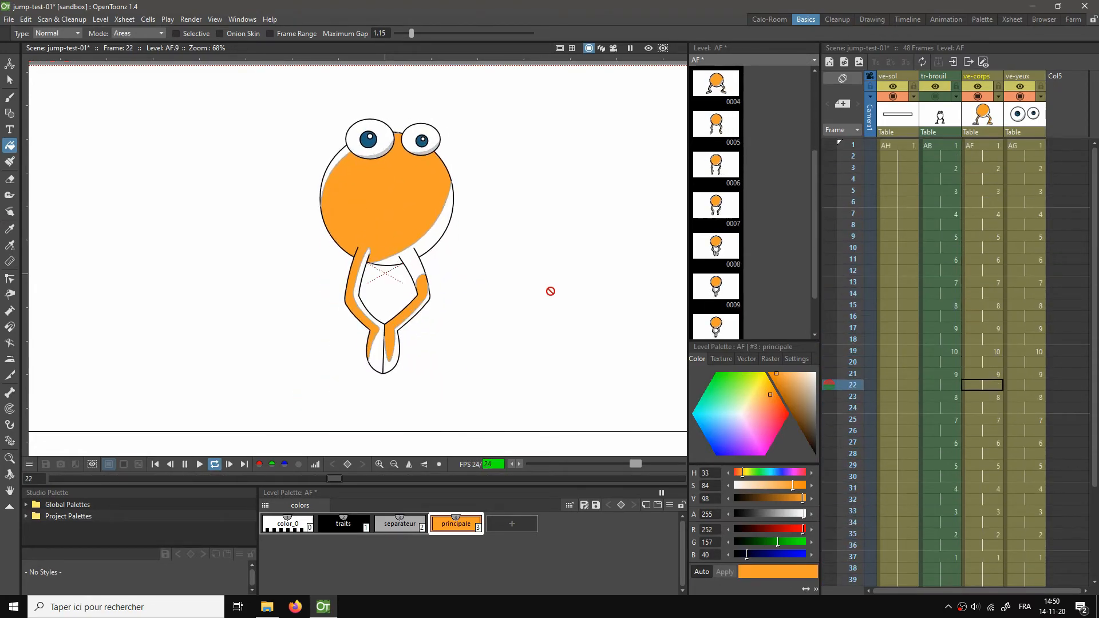
key("l")
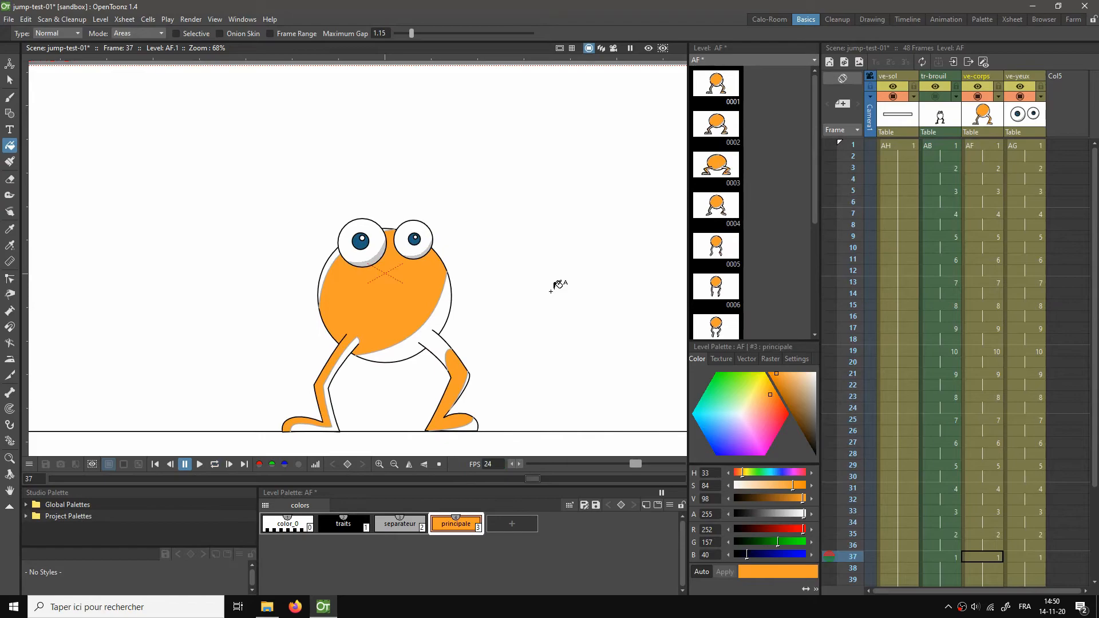
left_click(985, 144)
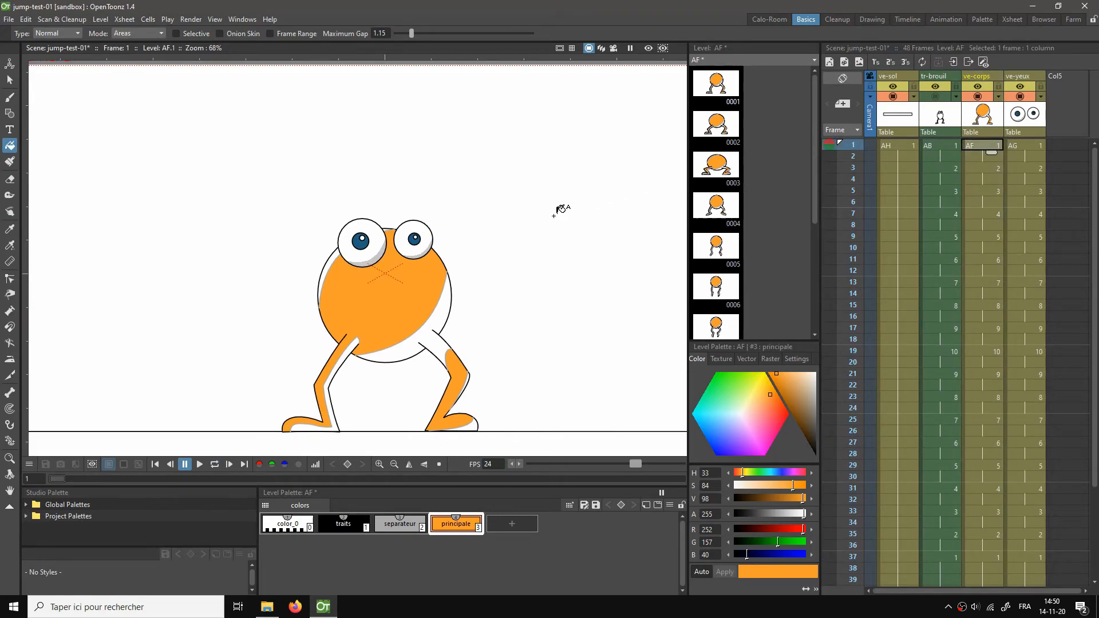
key("ctrl+s")
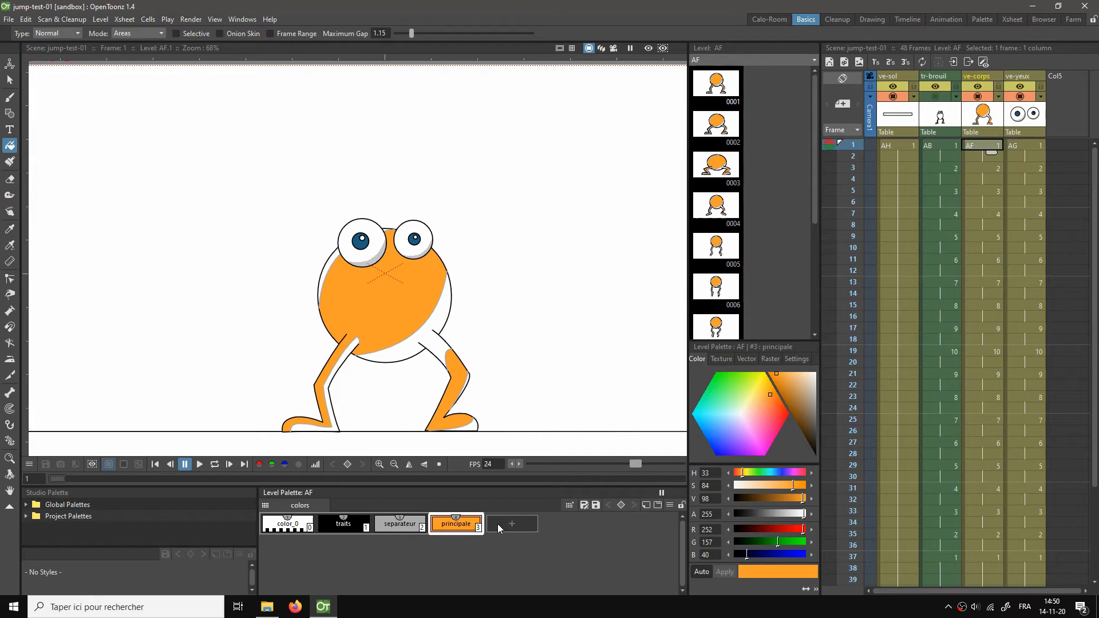
Step: Add a new style named claire to the ve-corps level palette
left_click(503, 531)
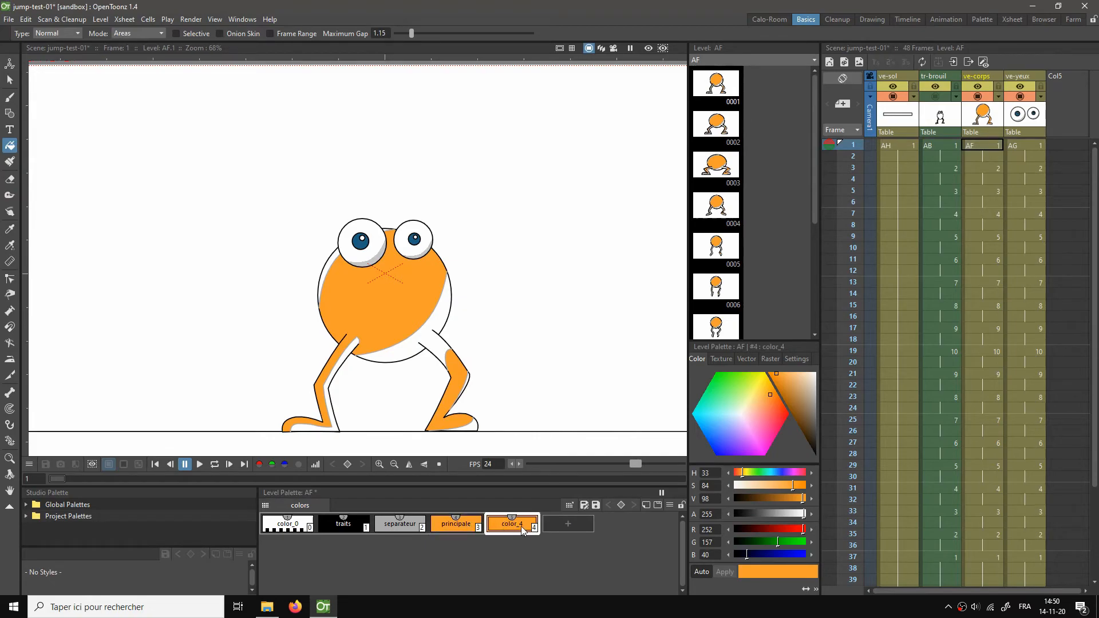
double_click(522, 529)
type("clair")
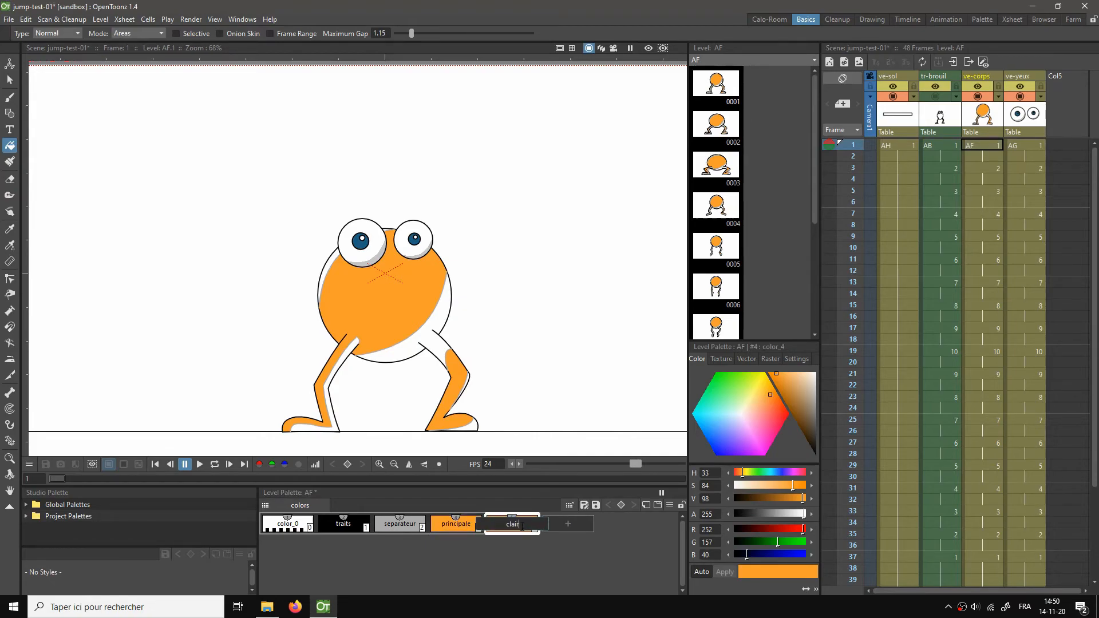
type("e")
key("Return")
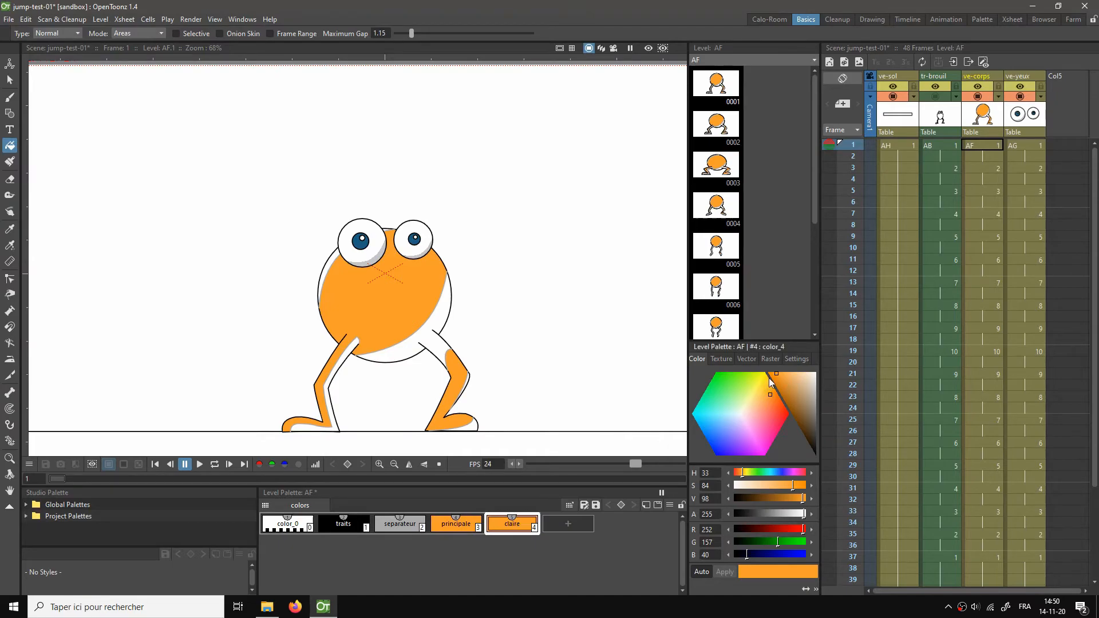
Step: Lighten the claire style to a pale orange (R 249, G 210, B 162) and fill drawing 1's body highlight with it
left_click_drag(776, 375, 788, 373)
scroll(404, 304, "up", 2)
left_click(293, 224)
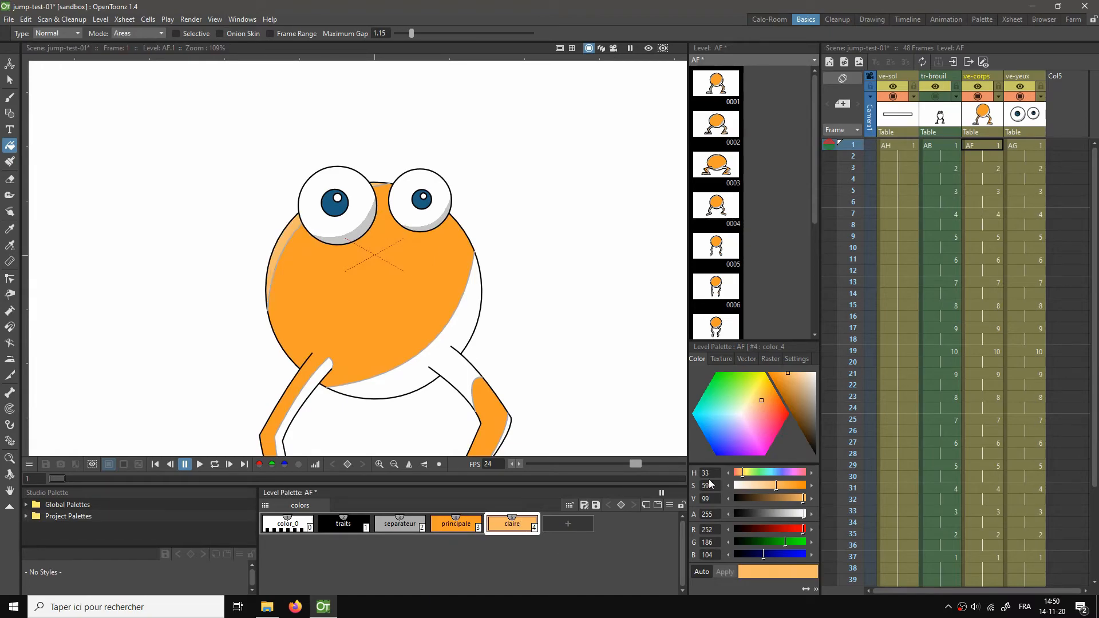
left_click_drag(791, 373, 799, 373)
Step: Fill the body highlight areas of drawings 2 and 3 with the claire style
left_click(983, 167)
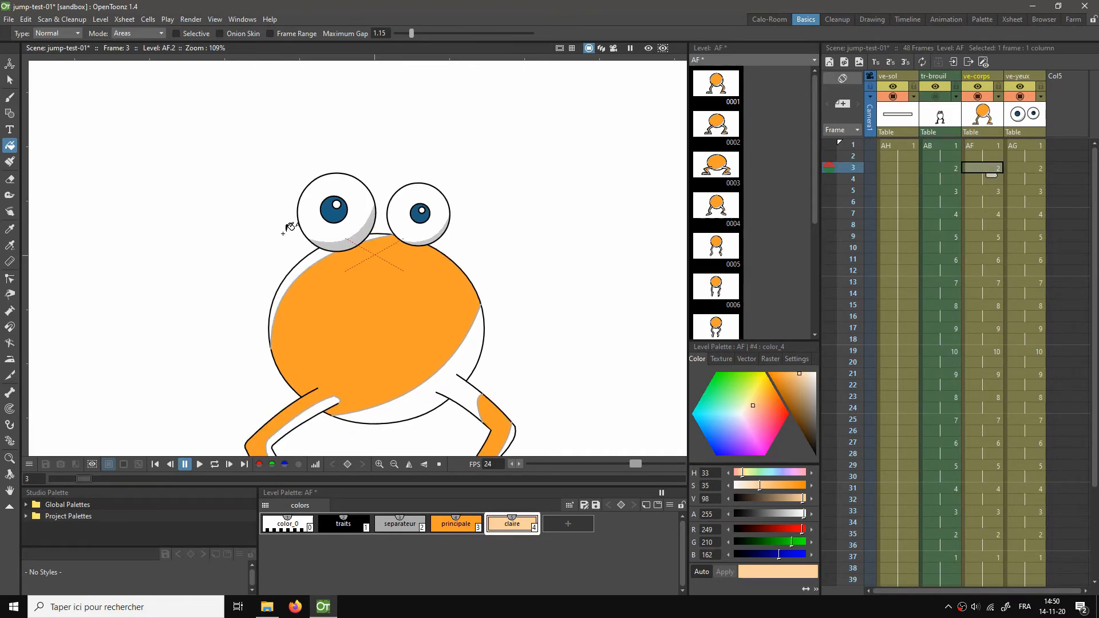
left_click(311, 259)
key("period")
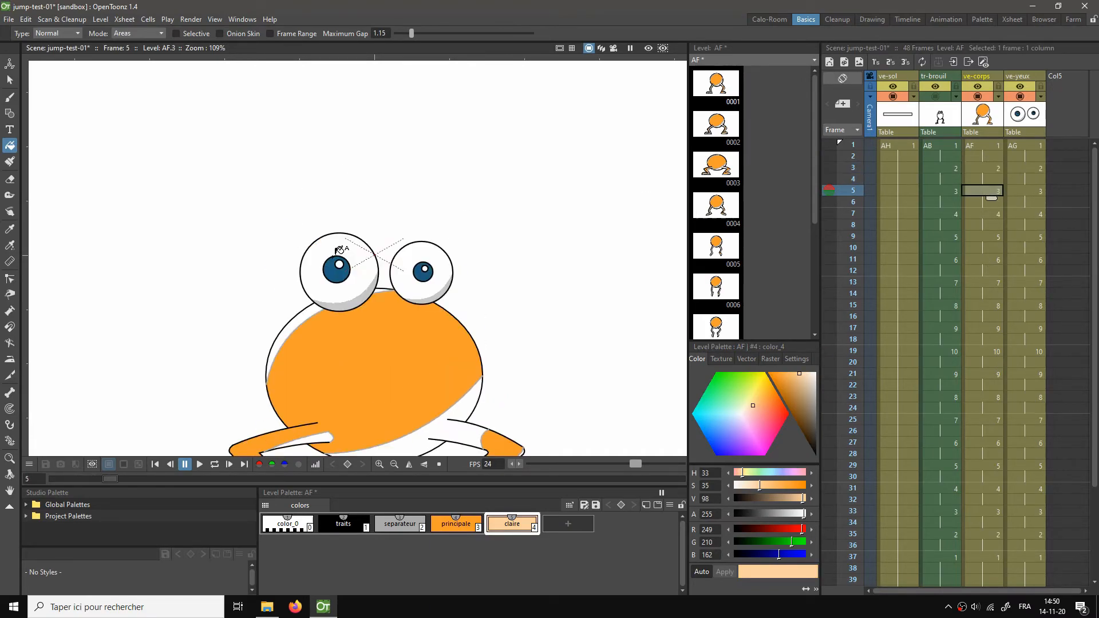
left_click(324, 298)
Step: Fill the body highlight areas of drawings 4, 5 and 6 with the claire style
key("period")
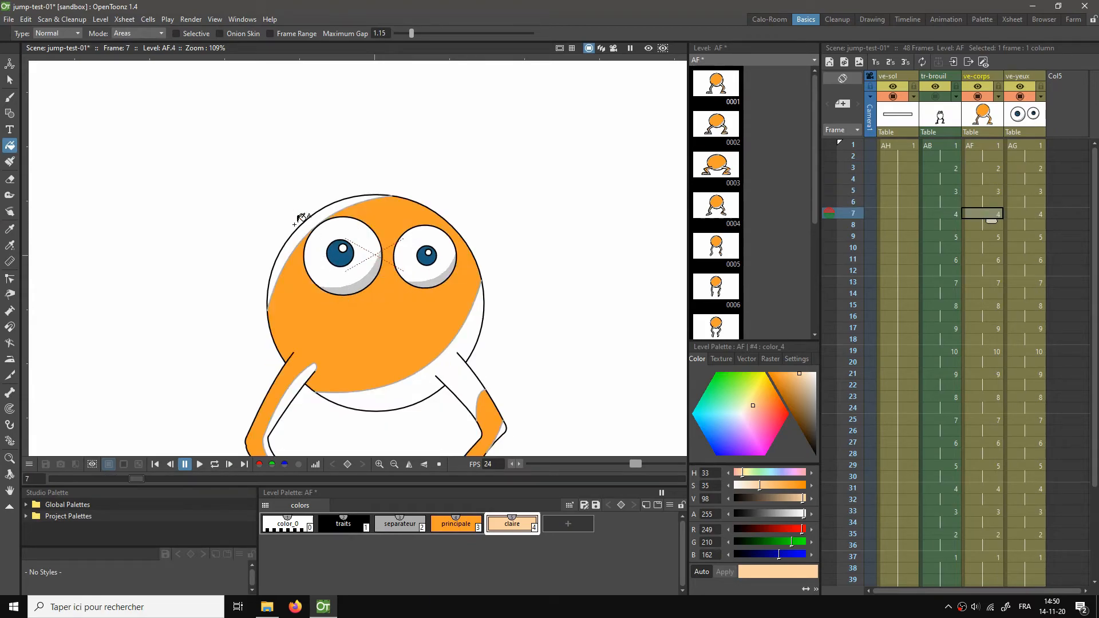
left_click(308, 225)
key("period")
left_click(291, 174)
key("period")
left_click(306, 127)
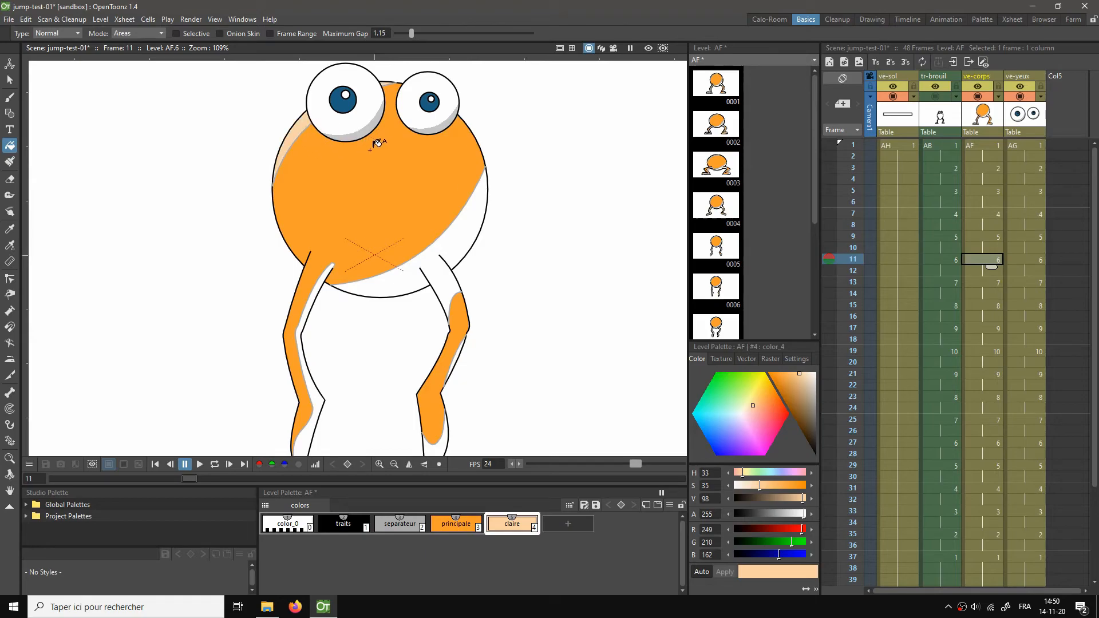
Step: Fill the body highlight areas of drawings 7 and 8 with the claire style
key("period")
left_click(299, 113)
key("period")
key("period")
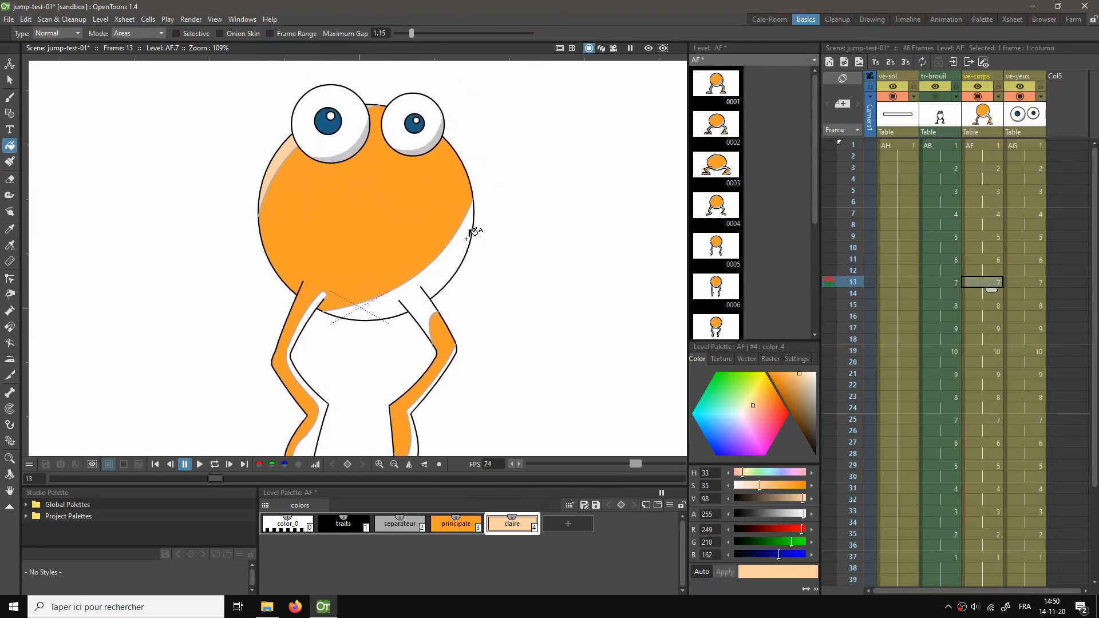
left_click(303, 122)
Step: Fill the body highlight areas of drawings 9 and 10 with the claire style
key("period")
key("period")
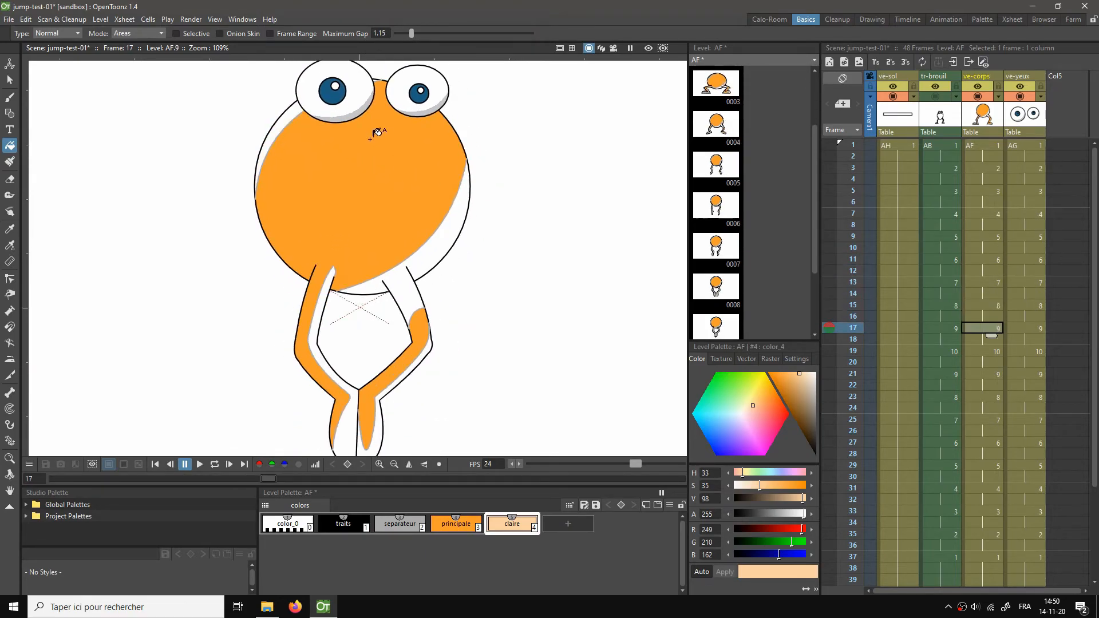
left_click(300, 109)
key("period")
key("period")
left_click(299, 101)
Step: Play back the animation to check the claire highlight fills on every drawing
key("period")
key("period")
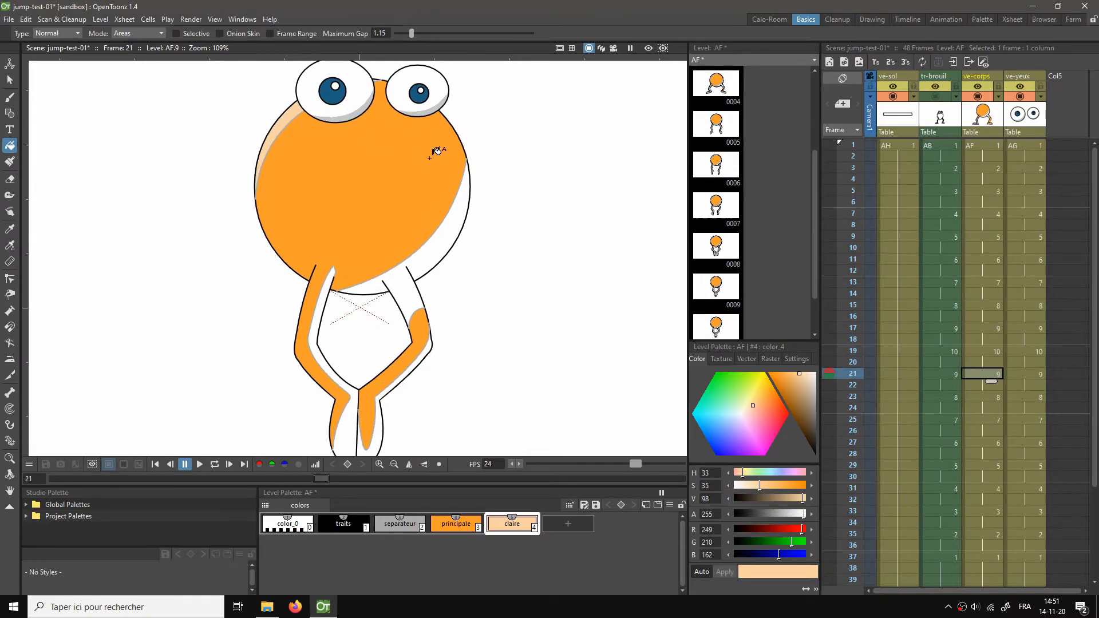
key("l")
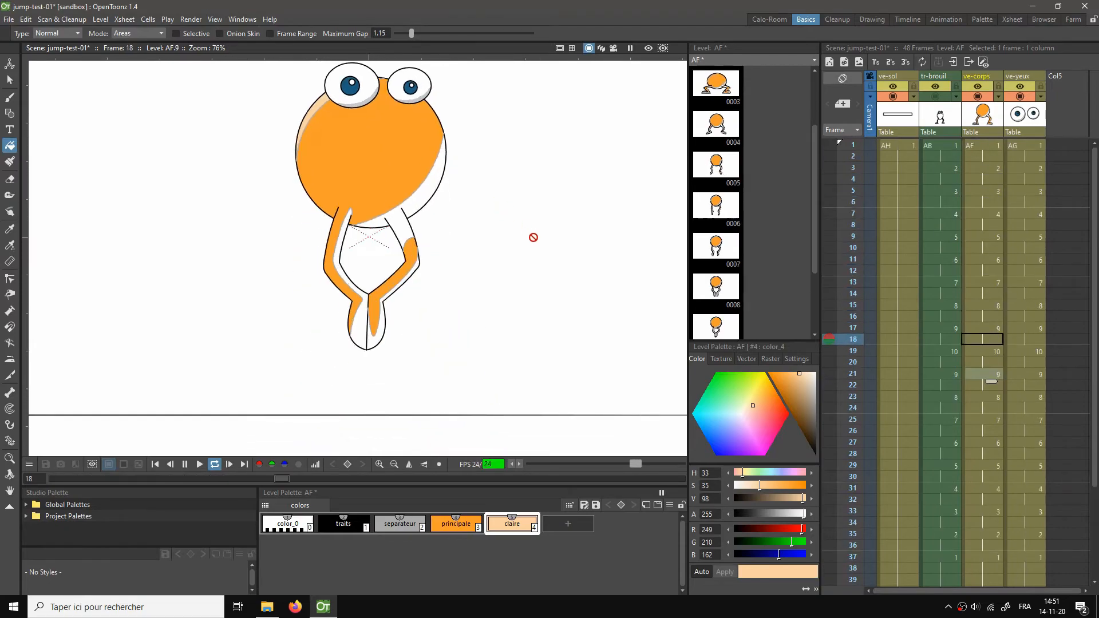
Step: Return to frame 1 of ve-corps and add a palette style based on principale, darkened to a V value of 85
right_click(534, 238)
left_click(578, 260)
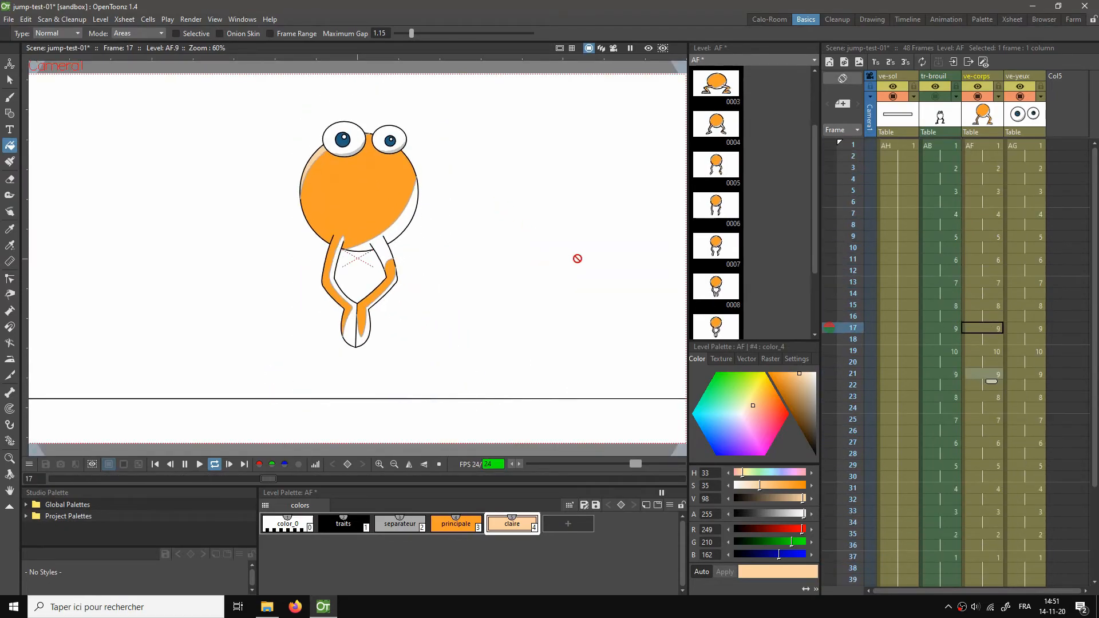
key("l")
left_click(972, 146)
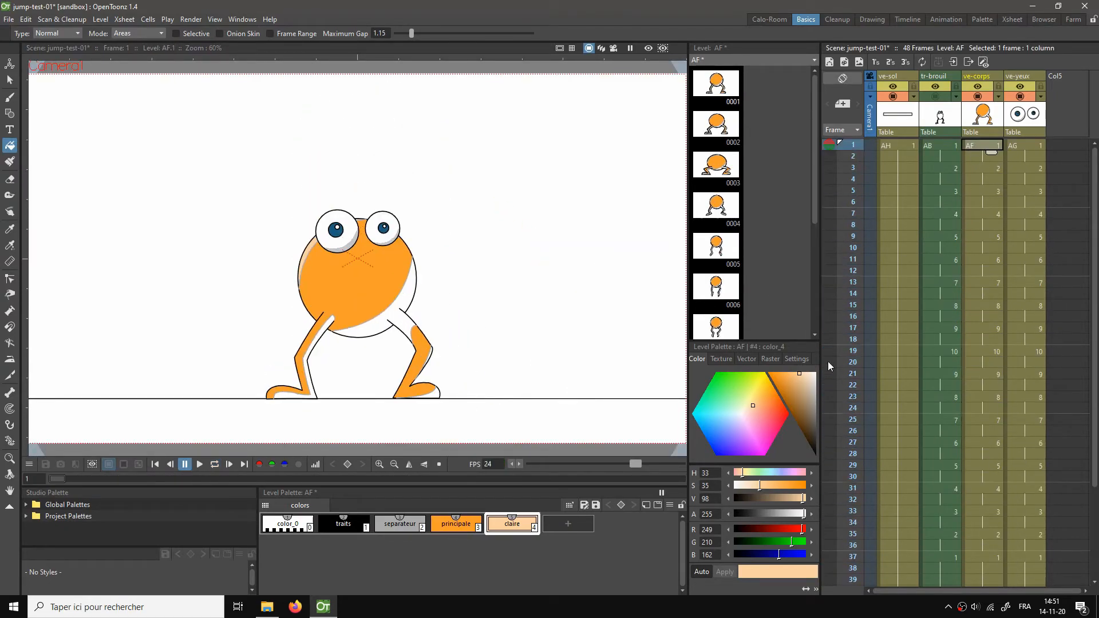
left_click(455, 526)
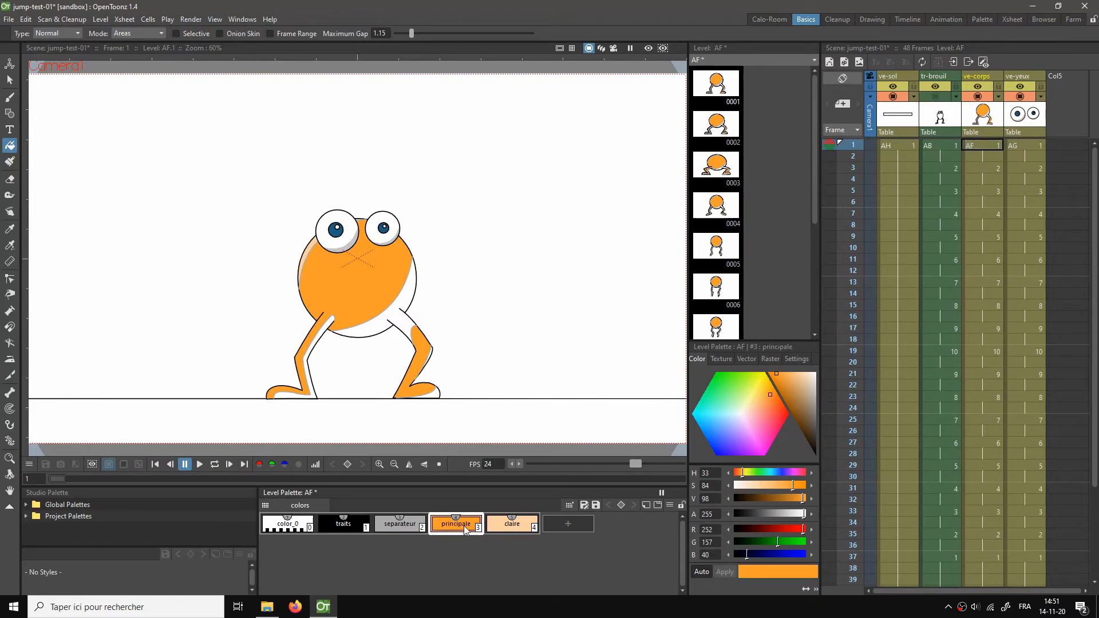
left_click(586, 526)
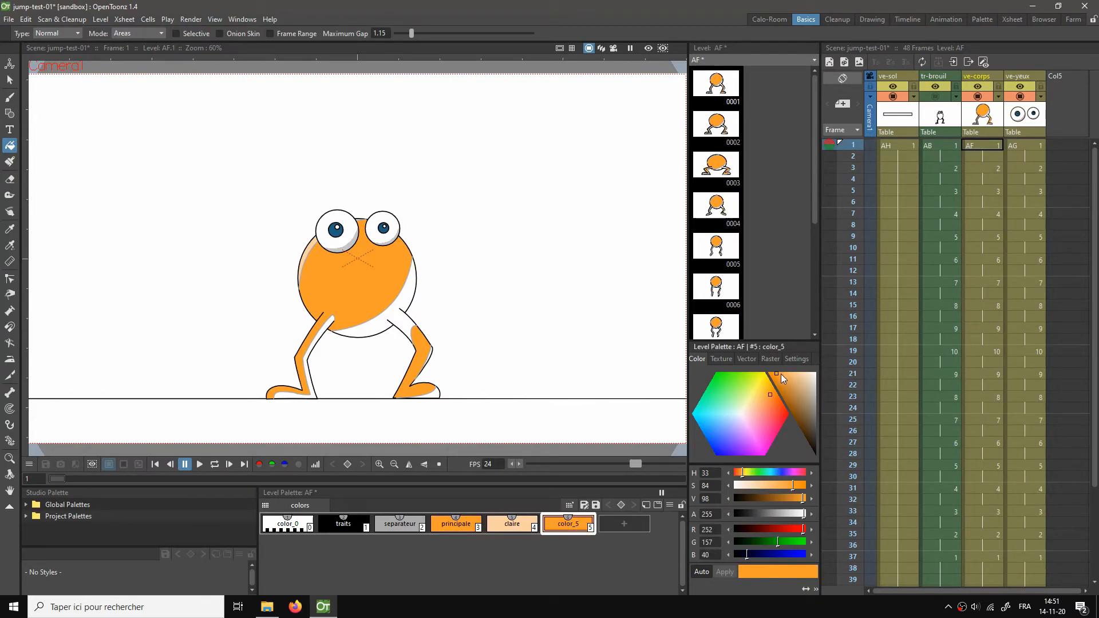
left_click_drag(777, 373, 782, 384)
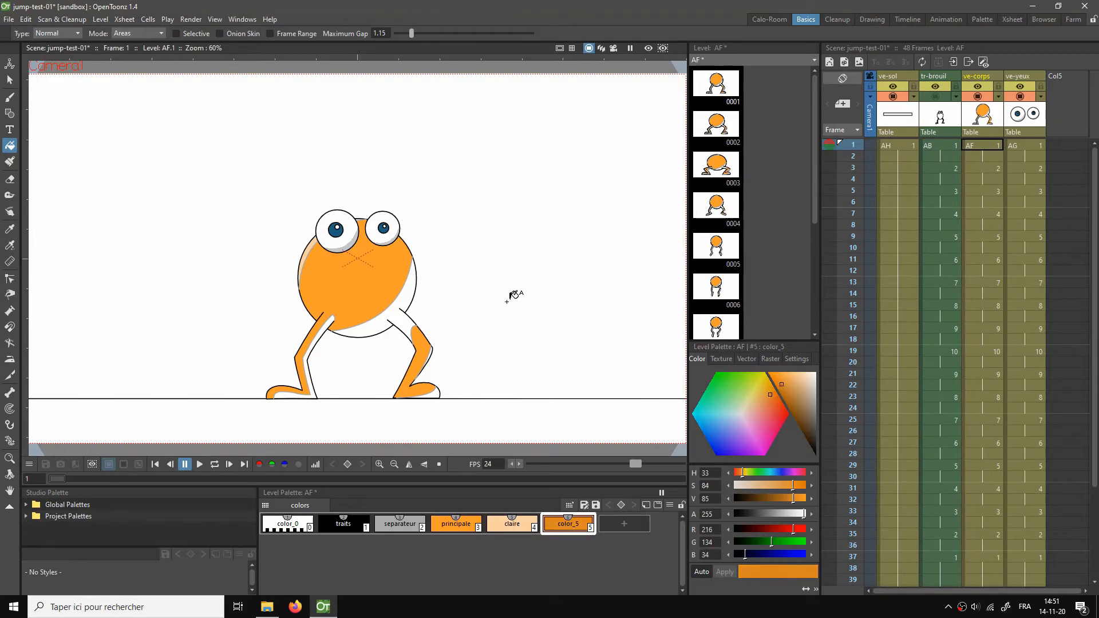
Step: Fill the body, leg and foot shadow areas of drawing 1 with the darker orange color_5 style
scroll(362, 314, "up", 2)
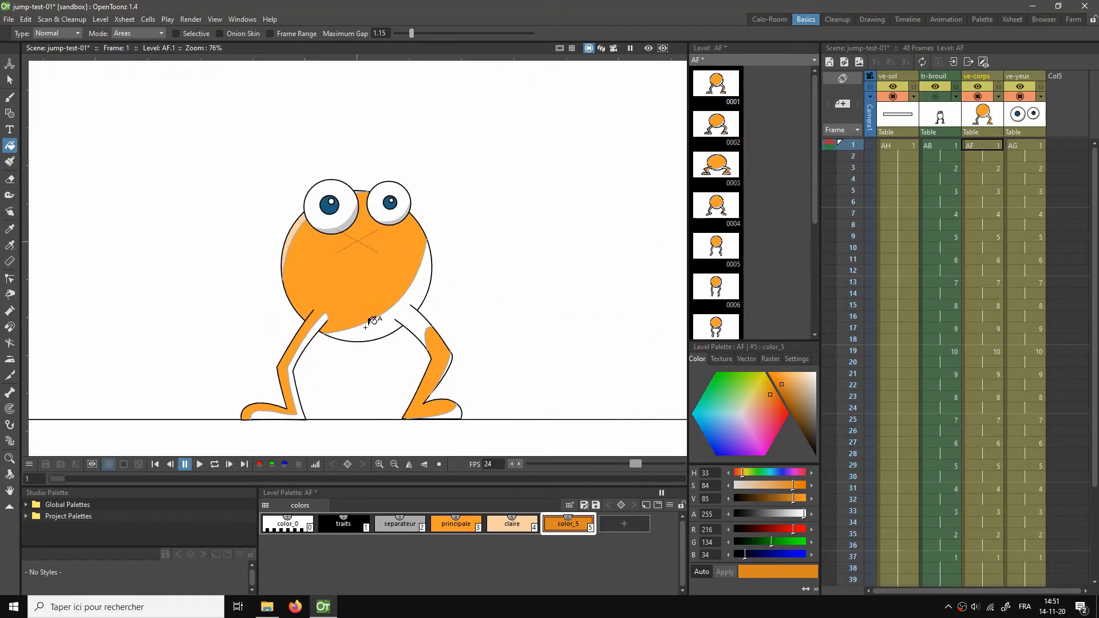
left_click(328, 316)
left_click(398, 318)
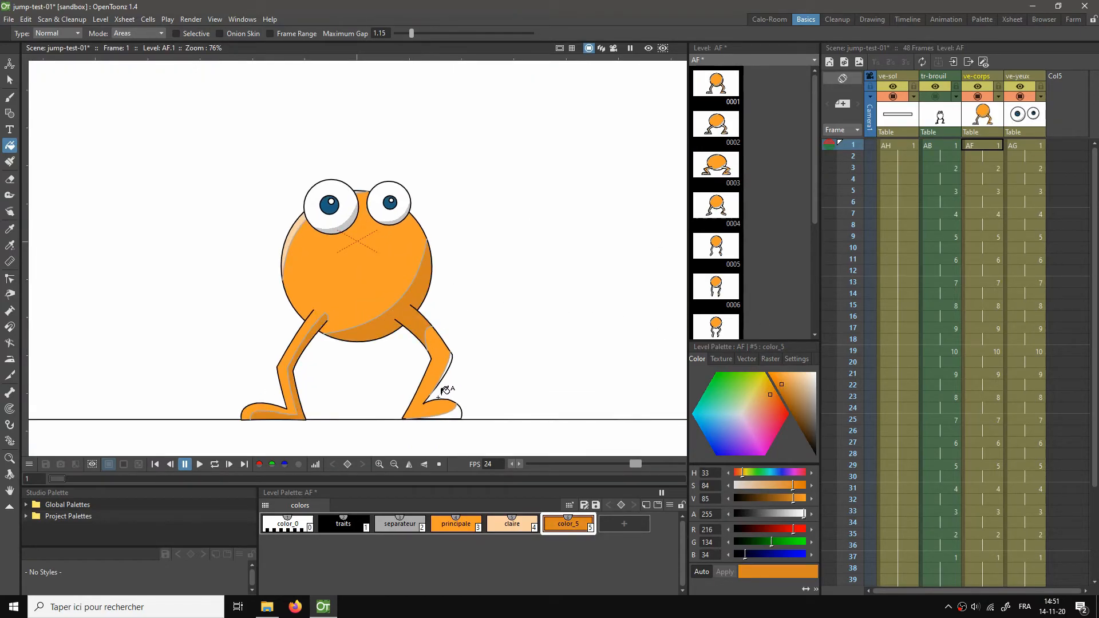
left_click(458, 408)
scroll(463, 389, "up", 8)
left_click(432, 316)
scroll(491, 338, "down", 4)
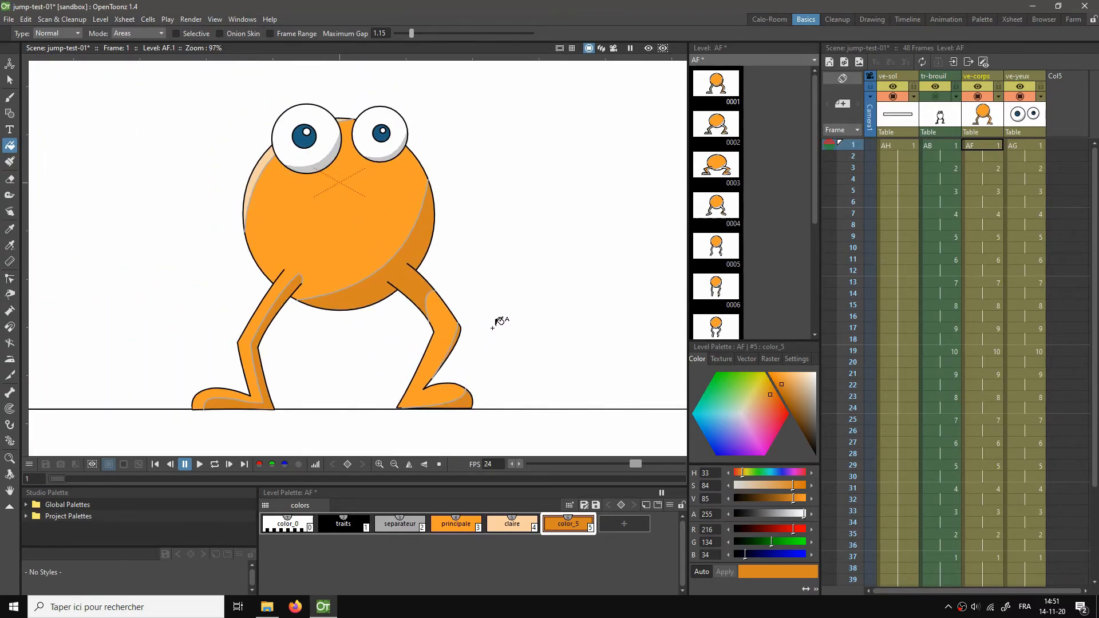
Step: Fill the body, leg and foot shadow areas of drawing 2 with the color_5 style
key("Down")
key("Down")
left_click(302, 313)
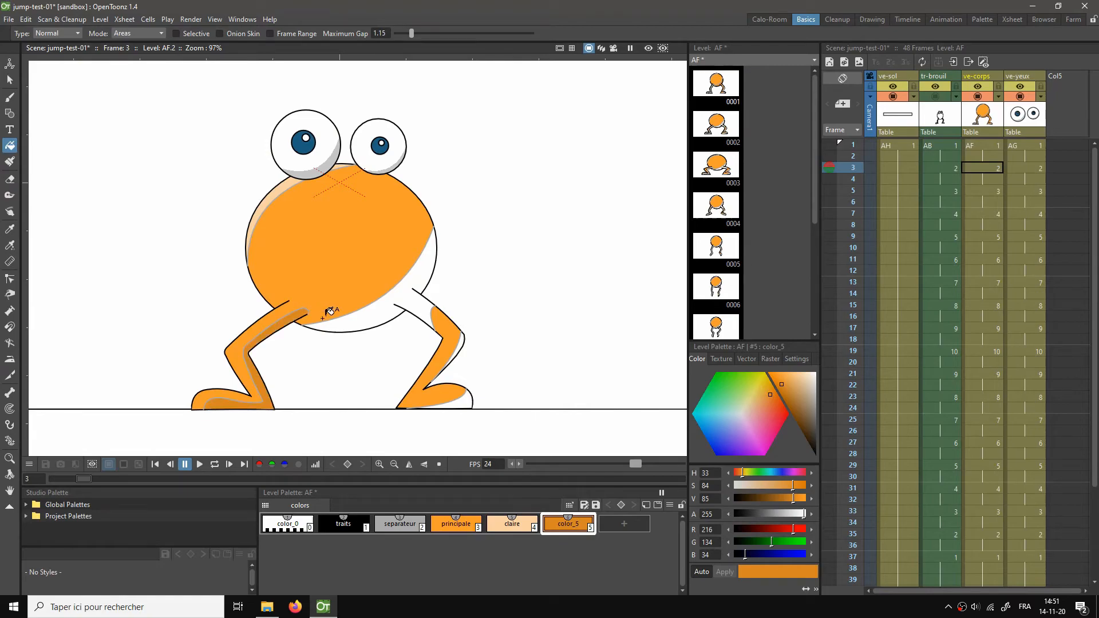
left_click(363, 314)
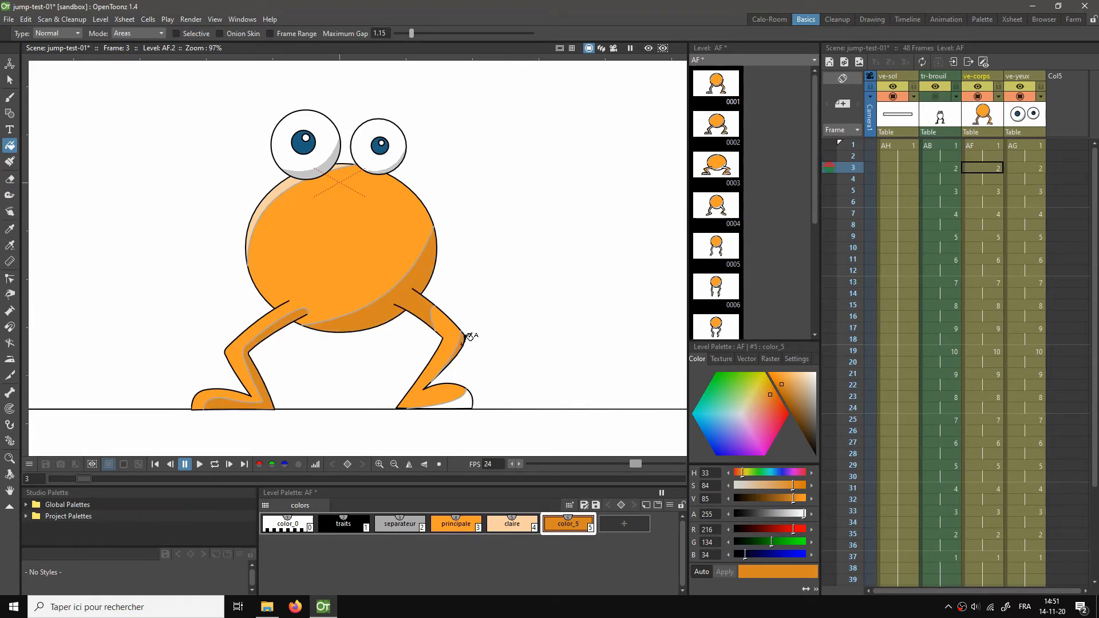
left_click(466, 397)
Step: Fill the body, leg and foot shadow areas of drawing 3 with the color_5 style
key("Down")
key("Down")
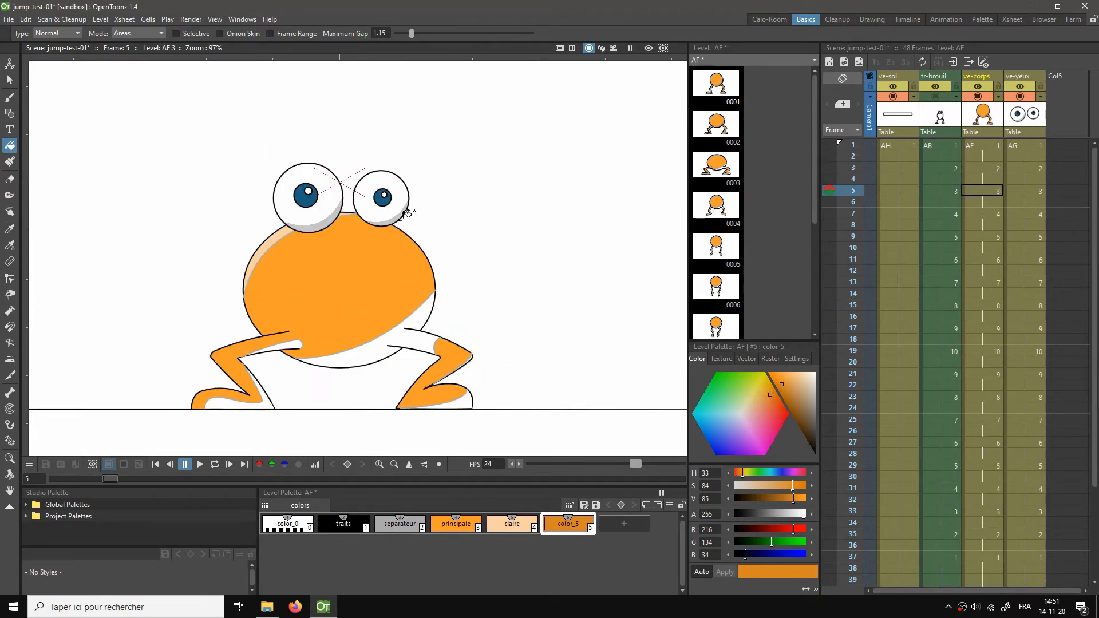
left_click(426, 314)
left_click(300, 346)
left_click(280, 408)
left_click(466, 397)
Step: Fill the body, leg and foot shadow areas of drawing 4 with the color_5 style
key("Down")
key("Down")
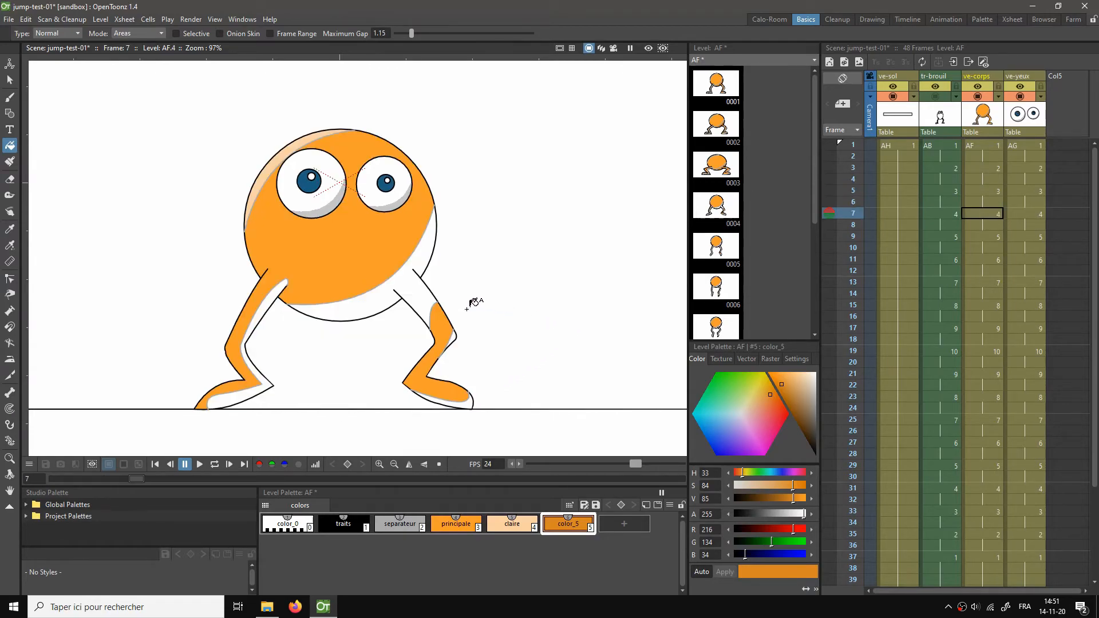
left_click(406, 281)
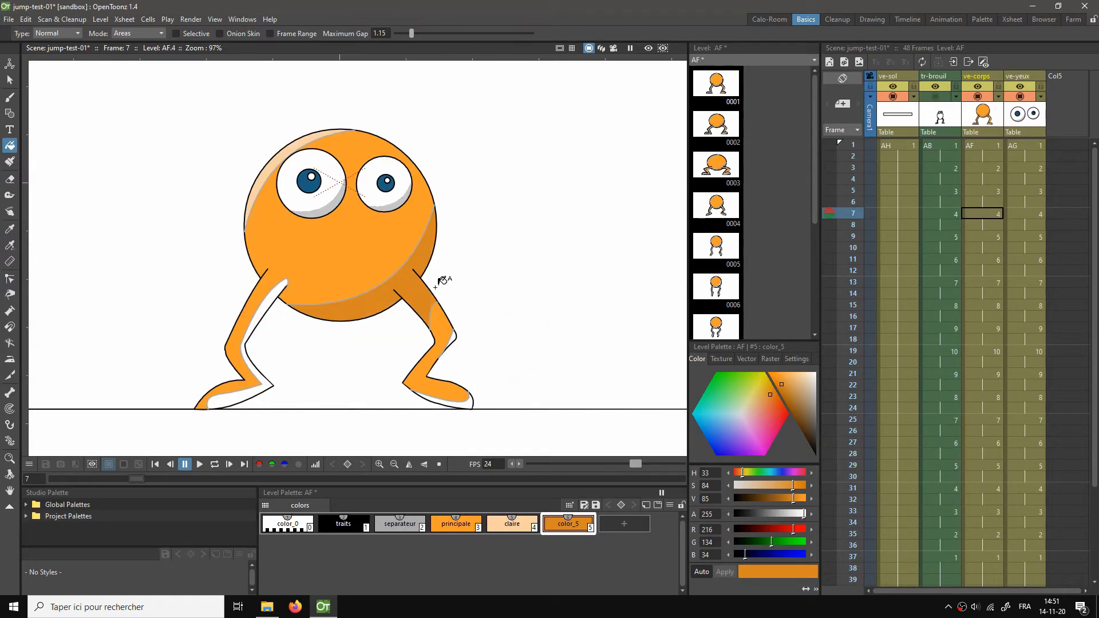
left_click(456, 334)
left_click(468, 401)
left_click(268, 306)
Step: Fill the body, leg and foot shadow areas of drawing 5 with the color_5 style
key("Down")
key("Down")
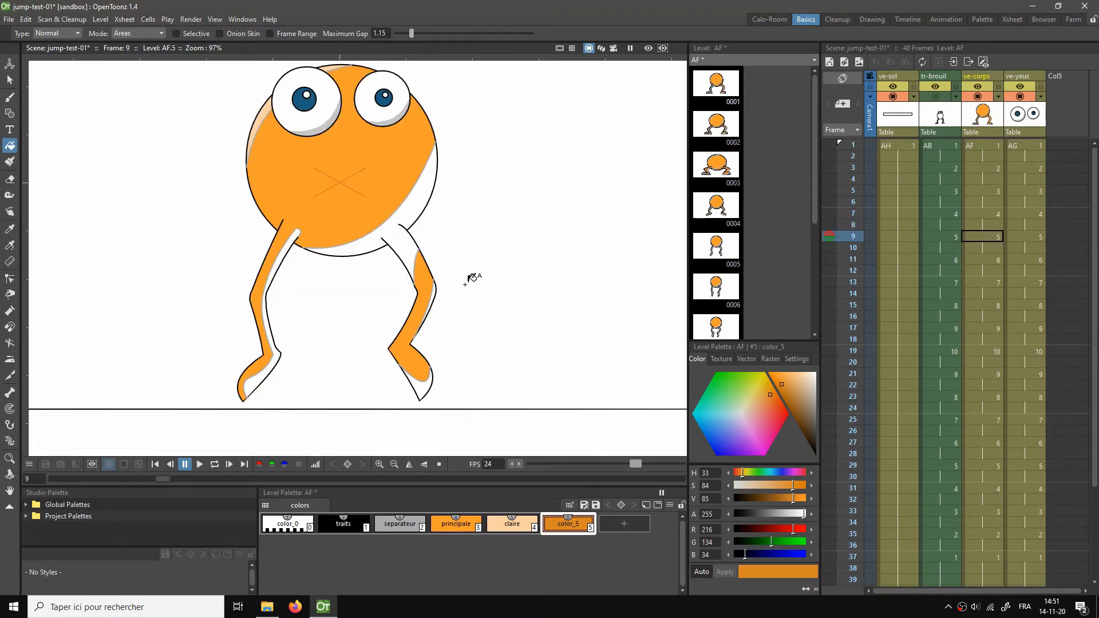
left_click(291, 243)
left_click(400, 236)
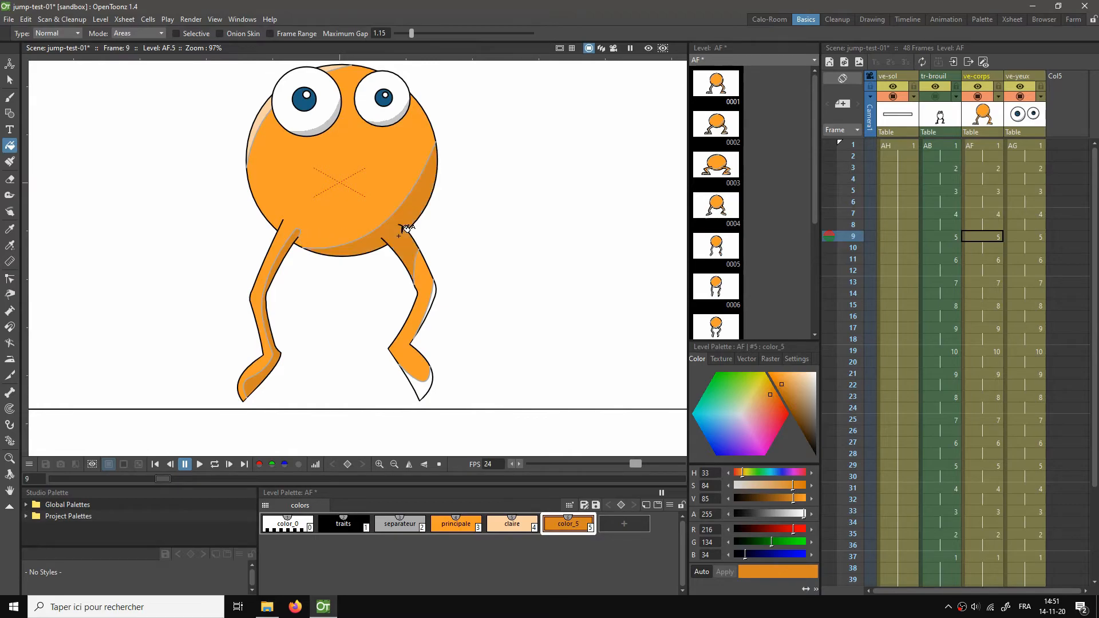
left_click(434, 299)
left_click(430, 380)
Step: Fill the body, leg and foot shadow areas of drawing 6 with the color_5 style
key("Down")
key("Down")
left_click(392, 217)
left_click(394, 215)
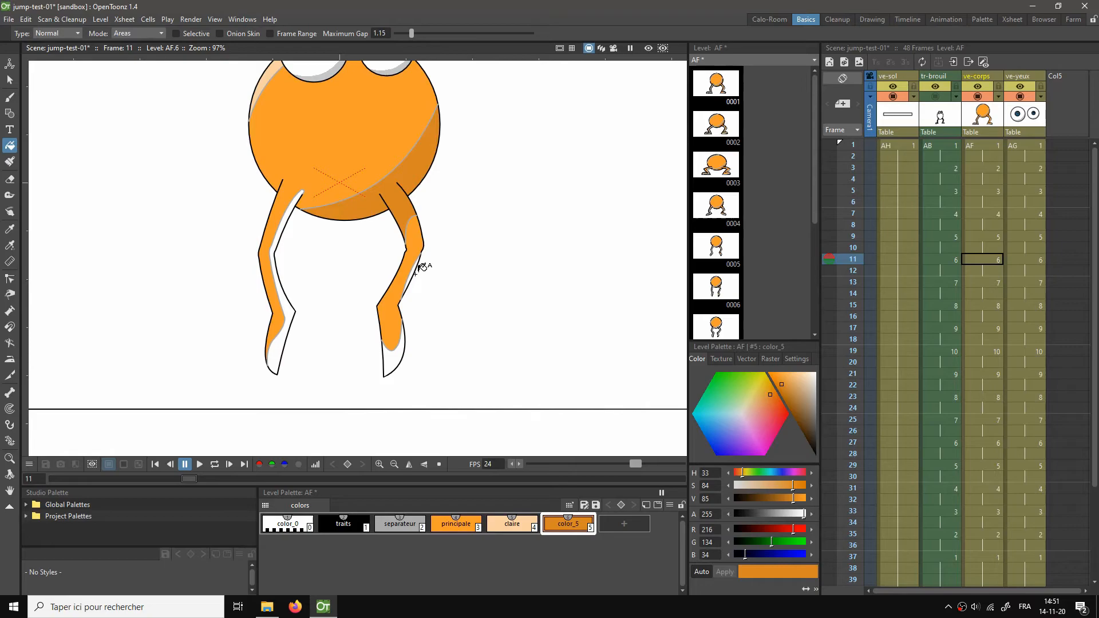
left_click(413, 271)
left_click(401, 343)
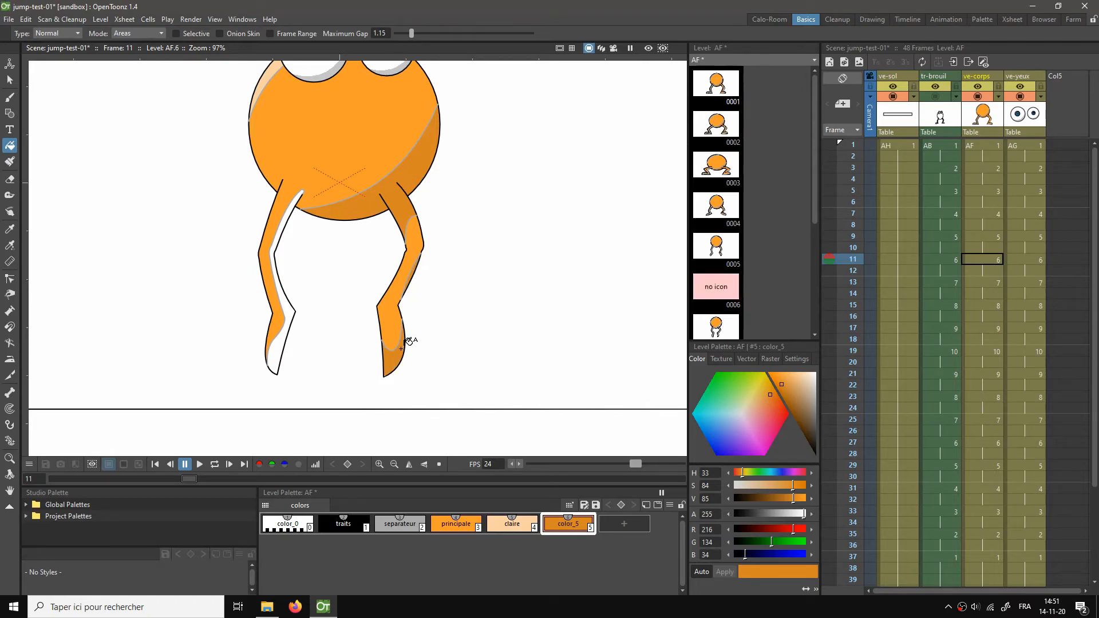
left_click(282, 229)
Step: Fill the body, leg and foot shadow areas of drawing 7 with the color_5 style
scroll(484, 256, "down", 2)
key("Down")
key("Down")
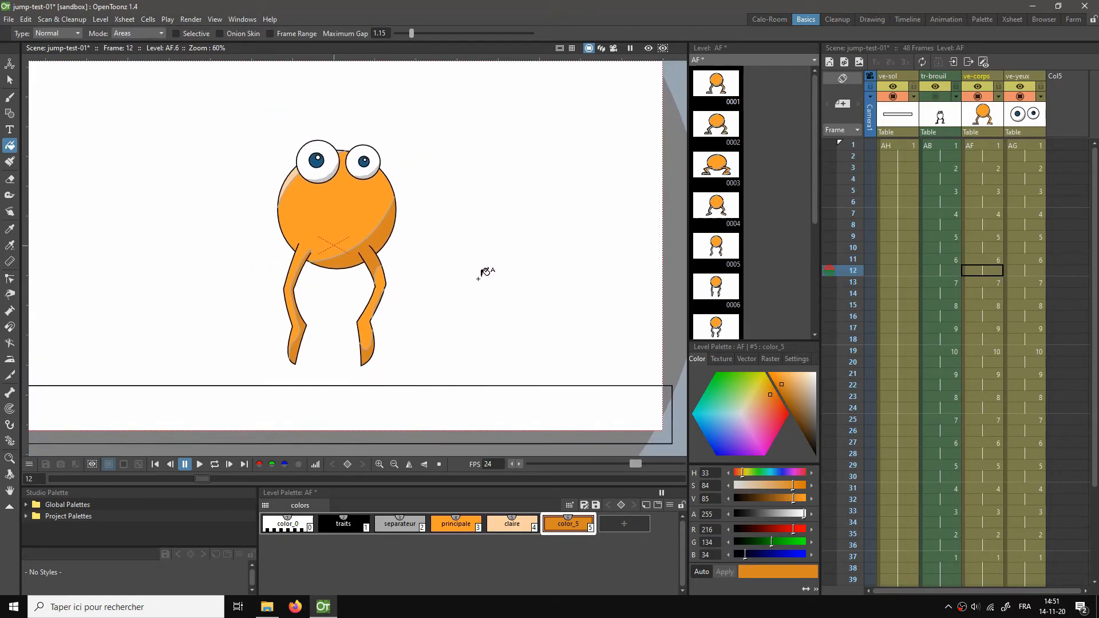
left_click(375, 227)
scroll(389, 281, "up", 4)
left_click(359, 291)
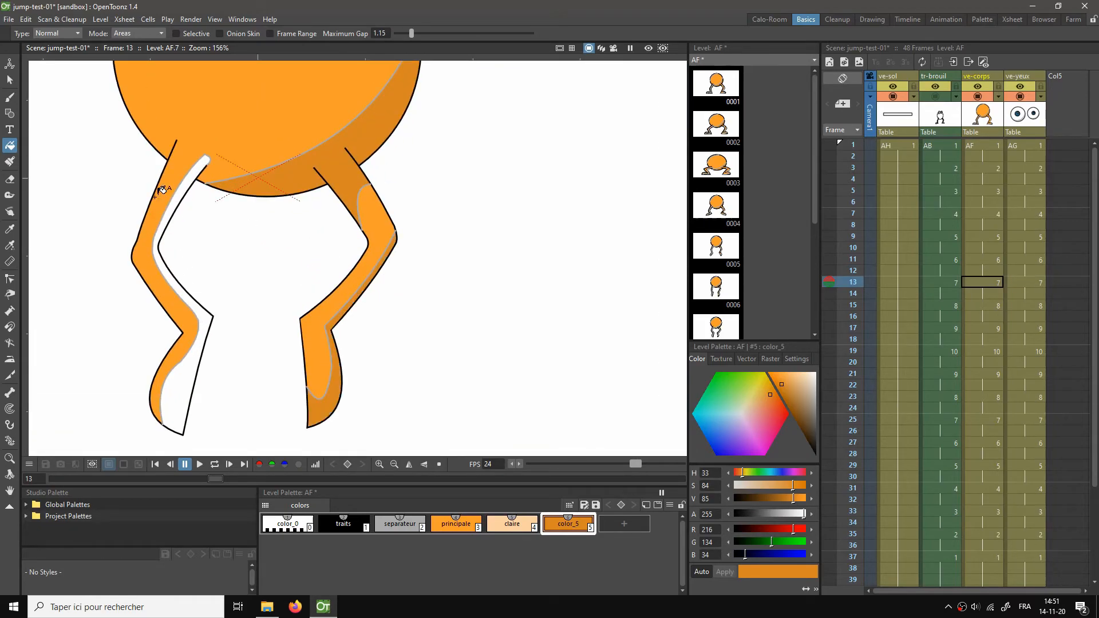
left_click(179, 196)
Step: Fill the body, leg and foot shadow areas of drawing 8 with the color_5 style
scroll(467, 259, "down", 3)
key("period")
key("period")
left_click(381, 232)
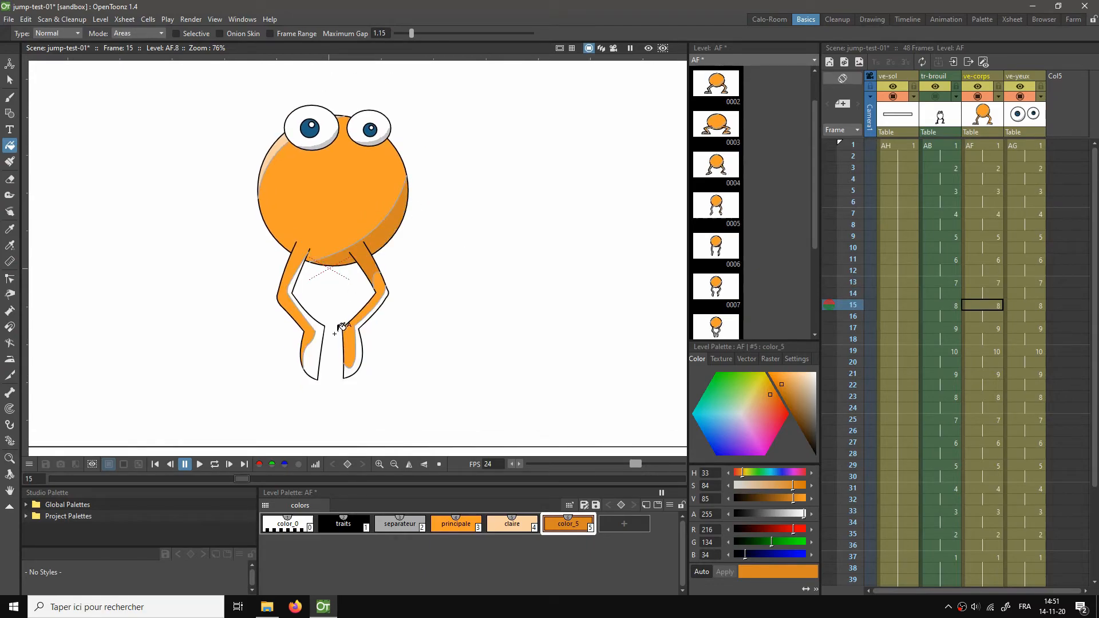
left_click(322, 331)
left_click(358, 353)
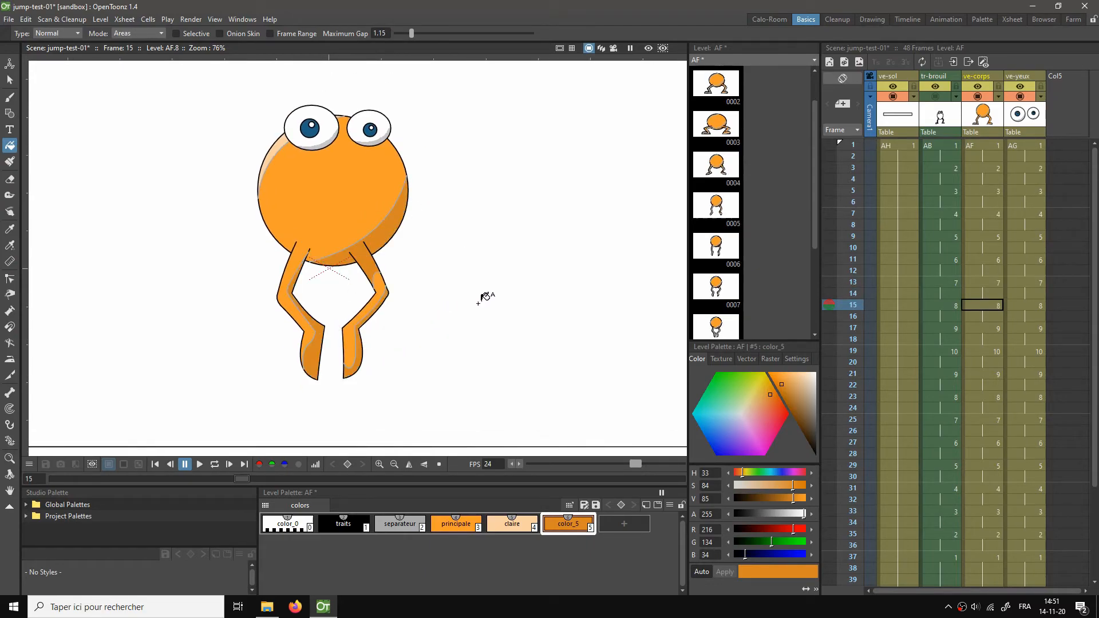
Step: Fill the body, leg and foot shadow areas of drawing 9 with the color_5 style
key("period")
key("period")
left_click(395, 209)
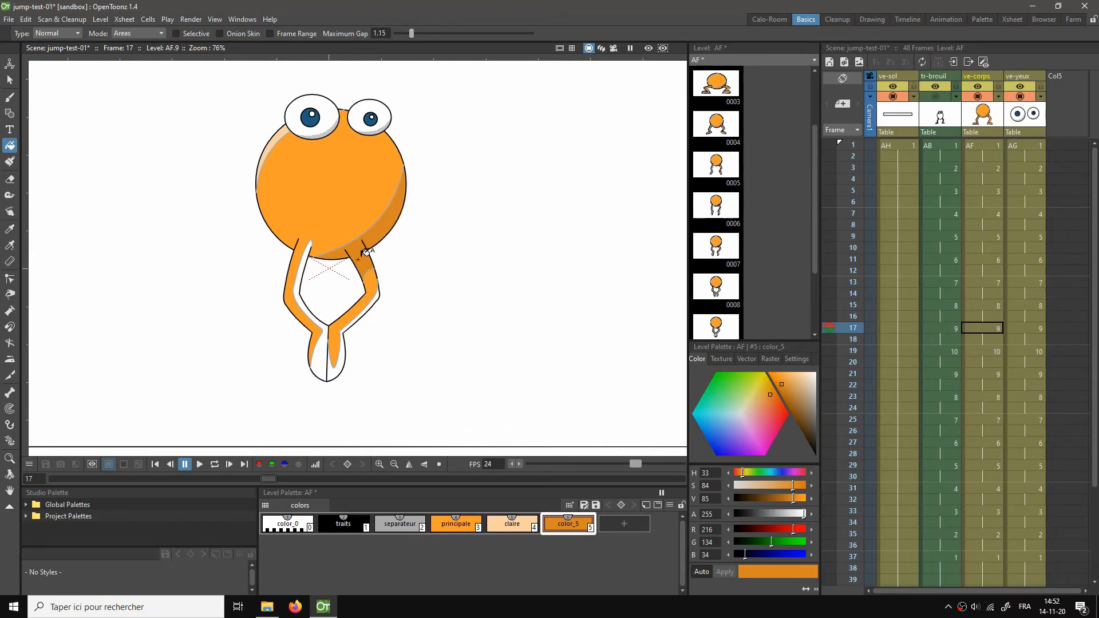
left_click(308, 265)
left_click(342, 353)
Step: Fill the body, leg and foot shadow areas of drawing 10 with the color_5 style
key("period")
key("period")
left_click(385, 225)
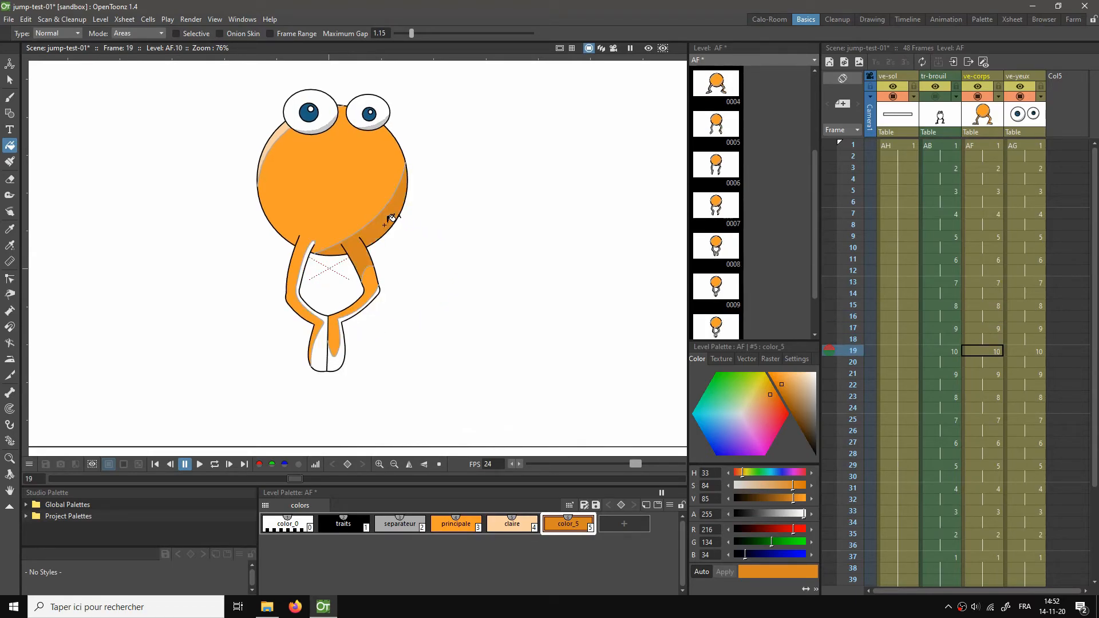
left_click(308, 252)
left_click(346, 347)
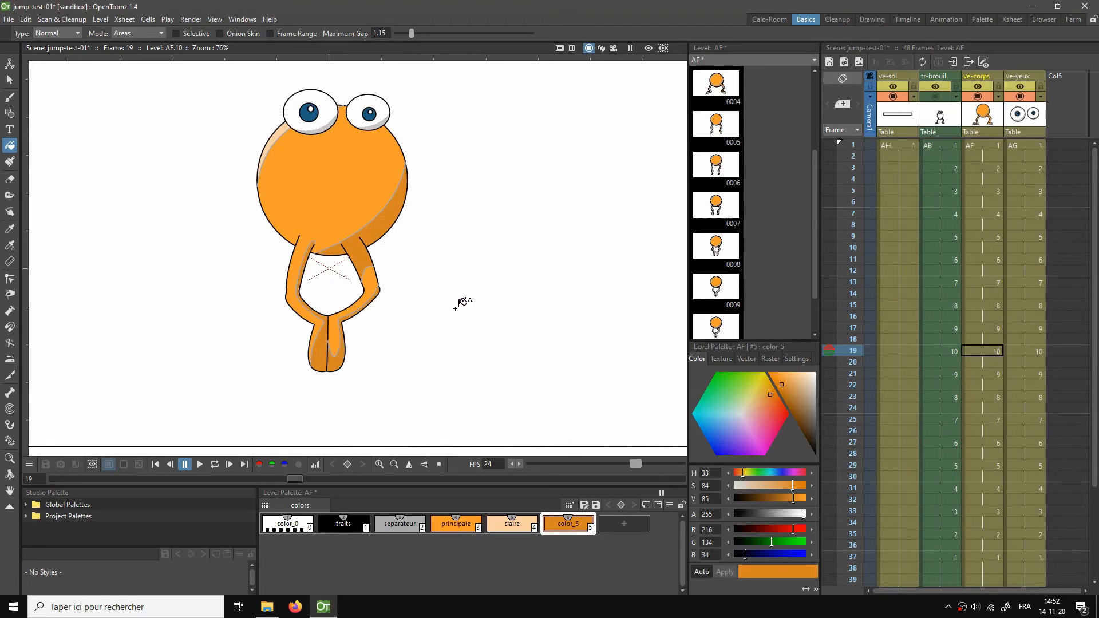
Step: Step through the following frames and play the animation in a loop to check the shadow fills on every drawing
key("period")
key("period")
key("period")
key("period")
key("period")
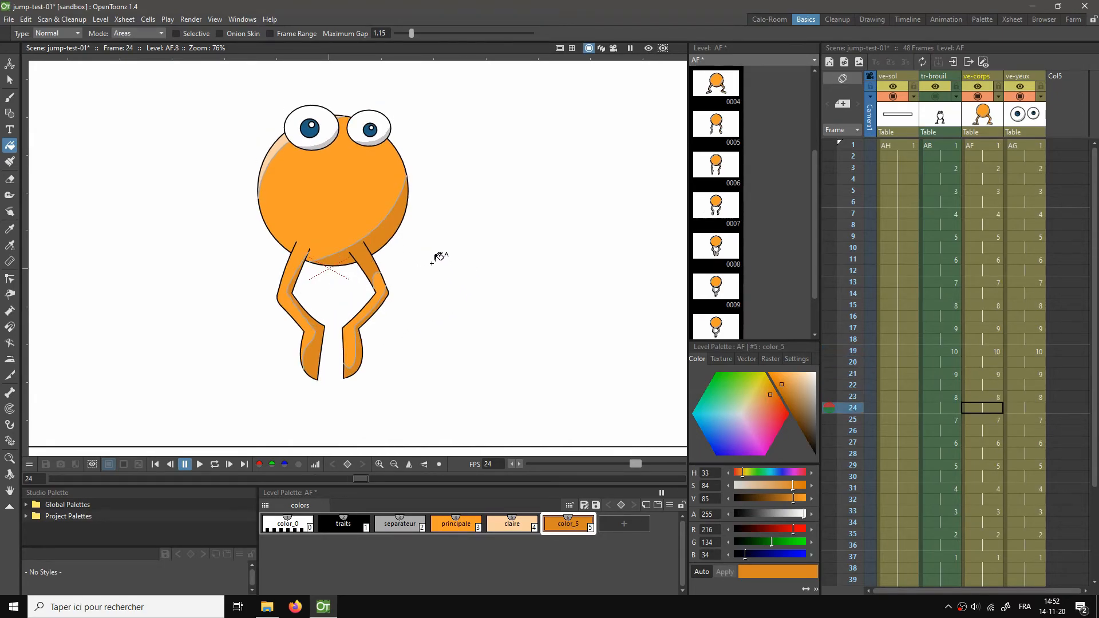
key("l")
scroll(513, 269, "down", 2)
left_click_drag(513, 270, 504, 266)
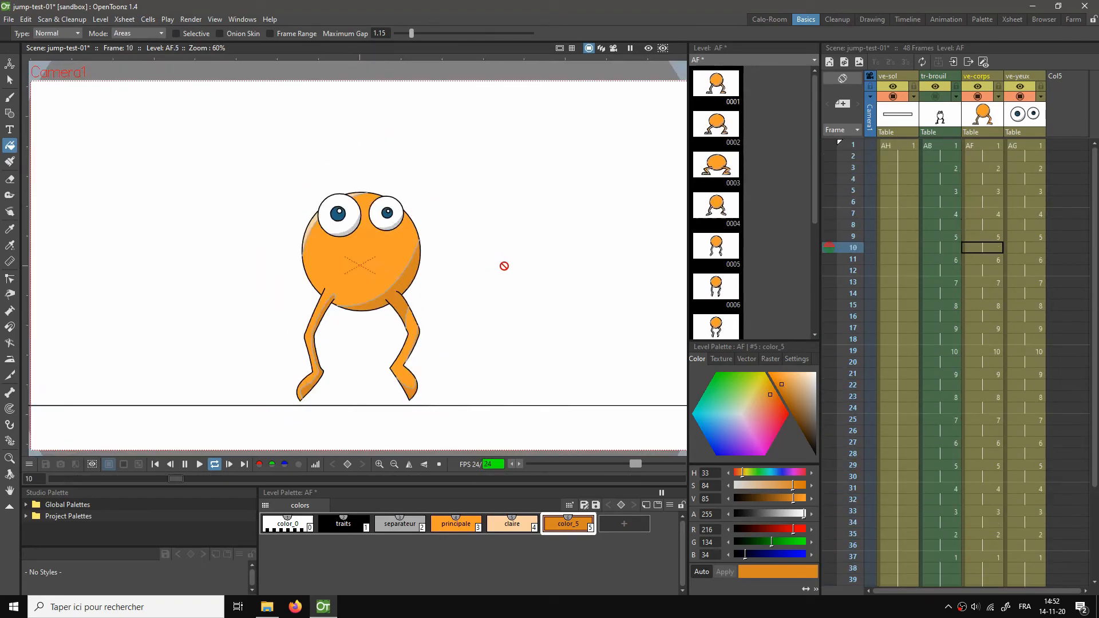
key("p")
key("p")
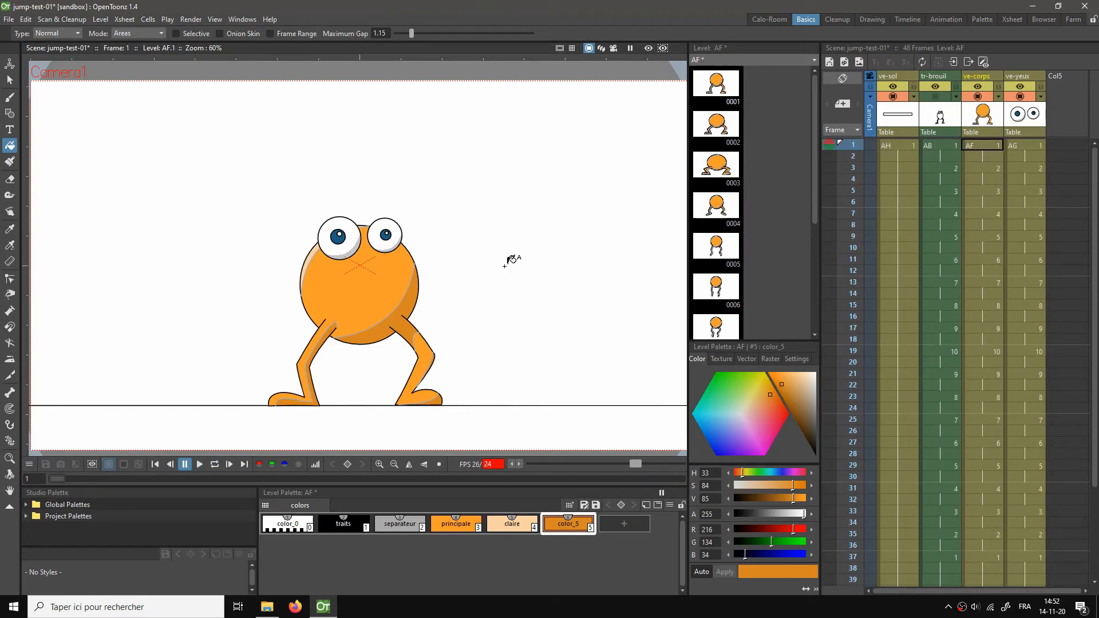
Step: Save the scene and make the separateur style fully transparent by setting its alpha to 0
key("ctrl+s")
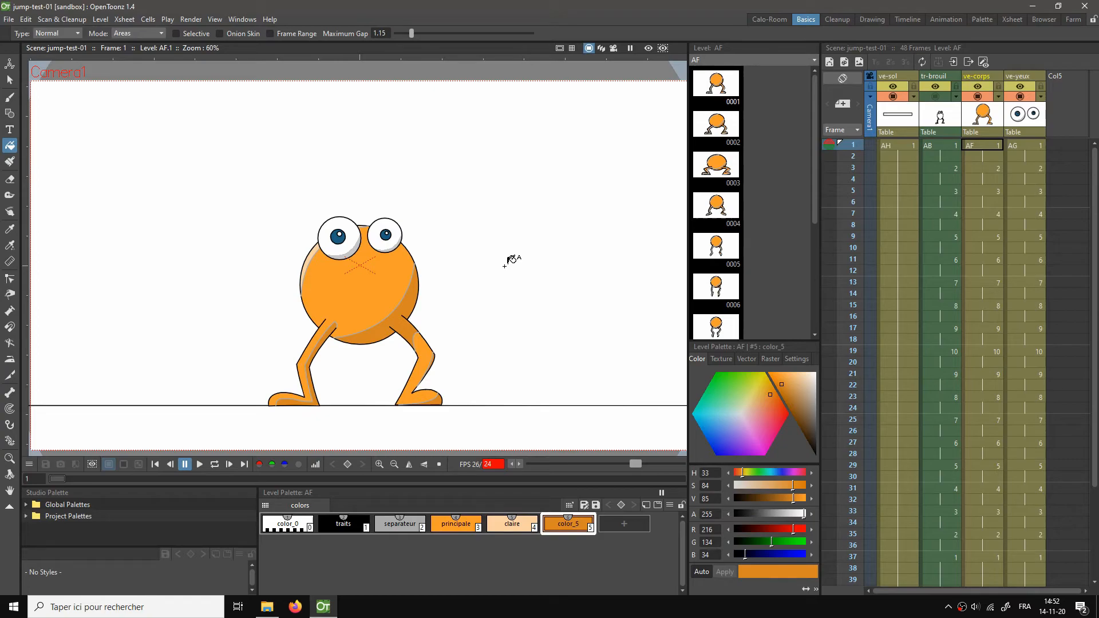
left_click(410, 529)
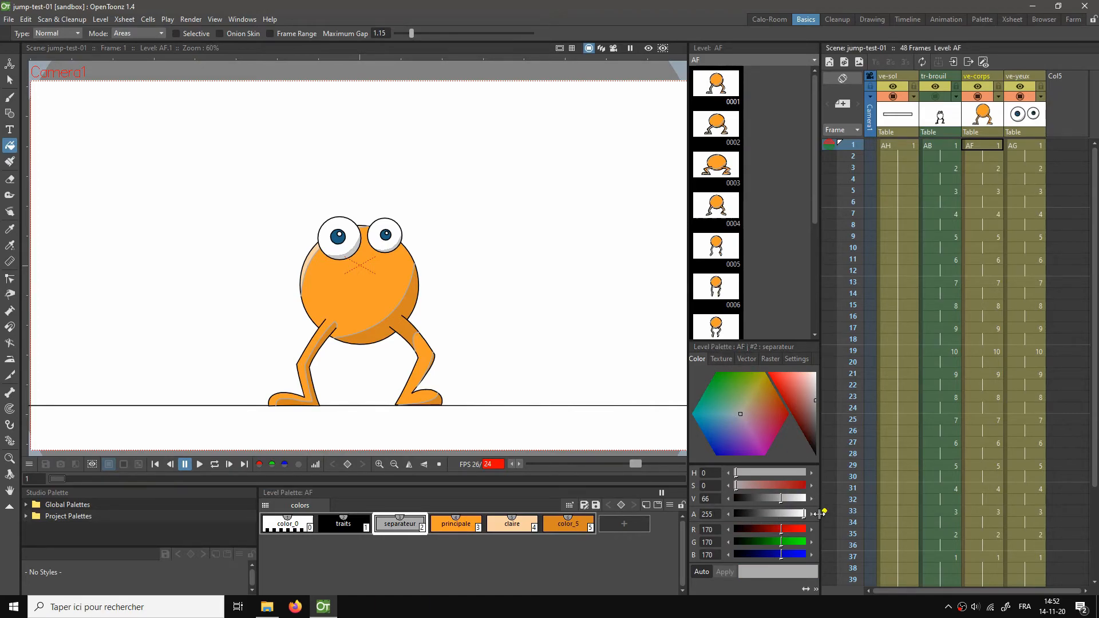
left_click_drag(800, 513, 649, 506)
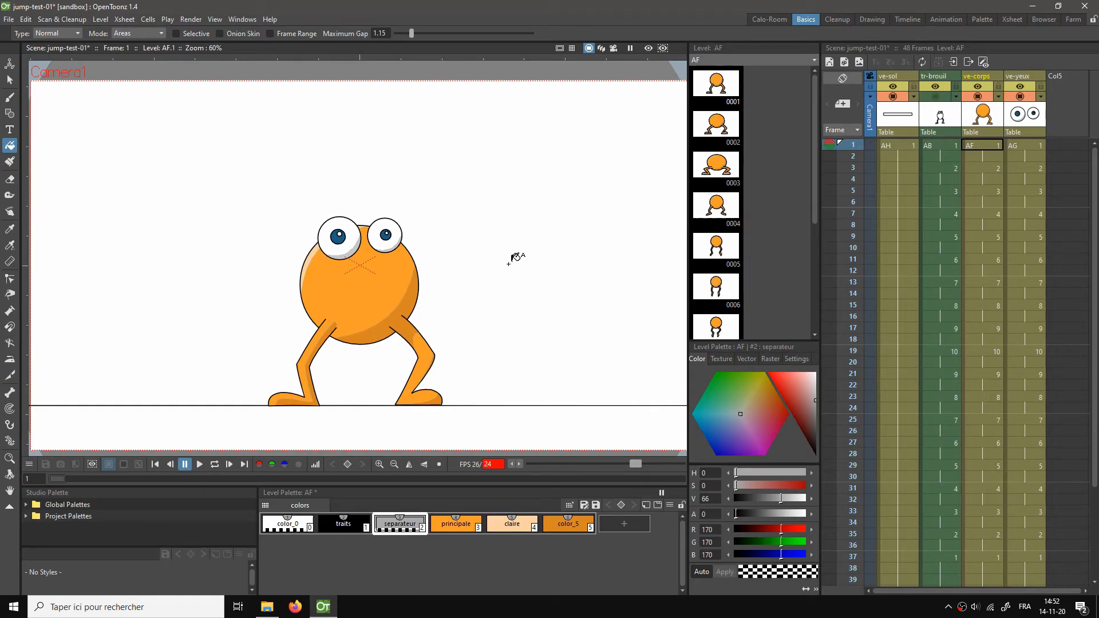
Step: Play back the coloured animation in full screen fitted to the window, and return to the normal fitted view
key("a")
right_click(534, 247)
left_click(658, 270)
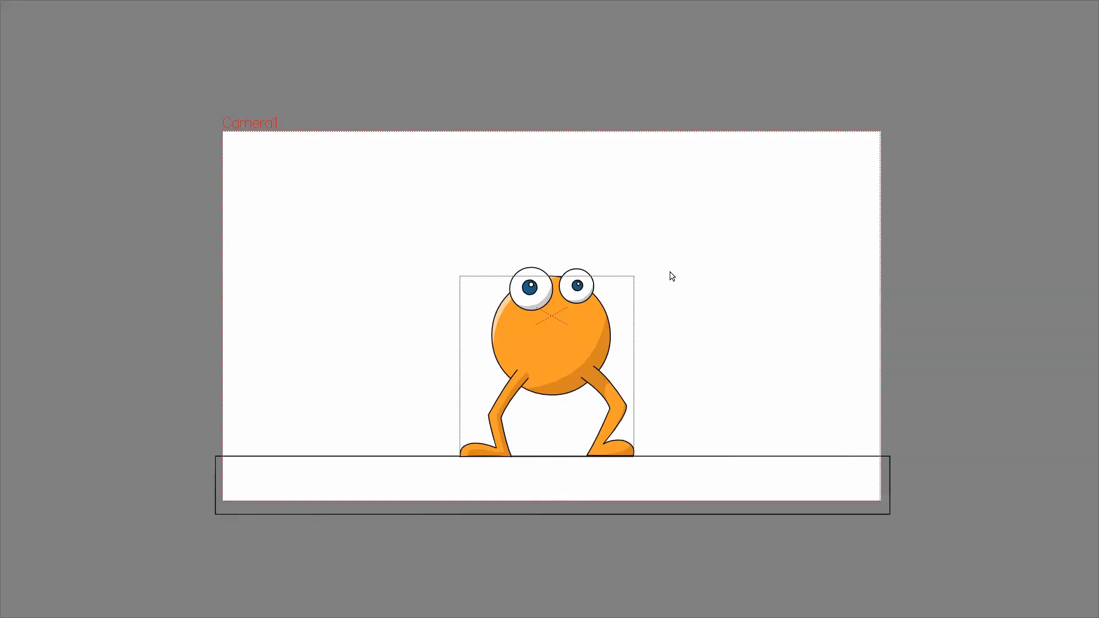
right_click(672, 277)
left_click(710, 305)
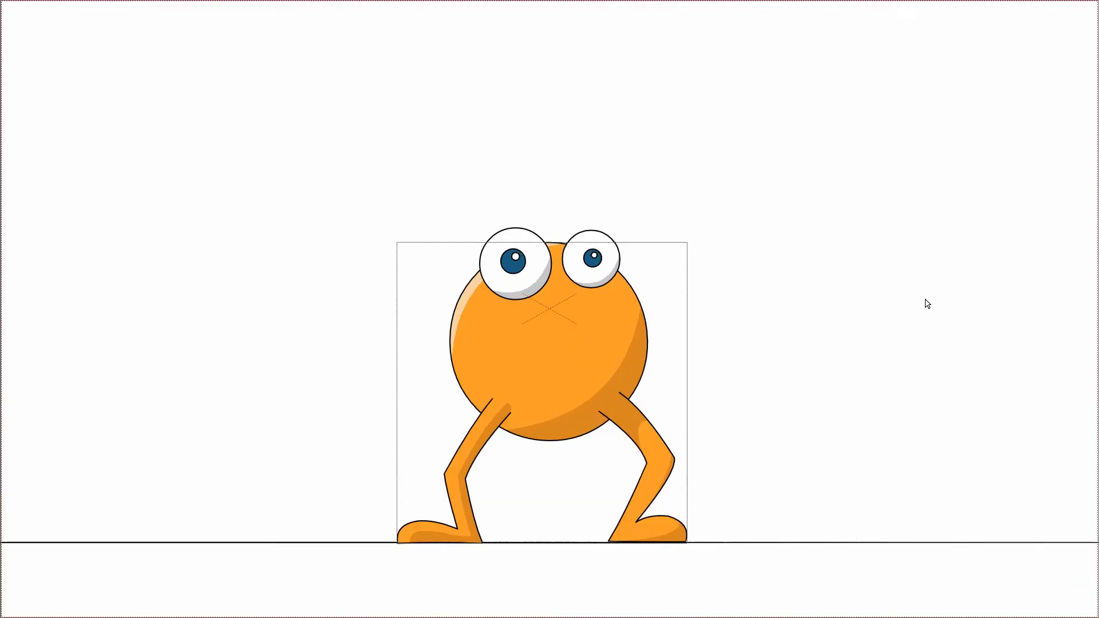
key("p")
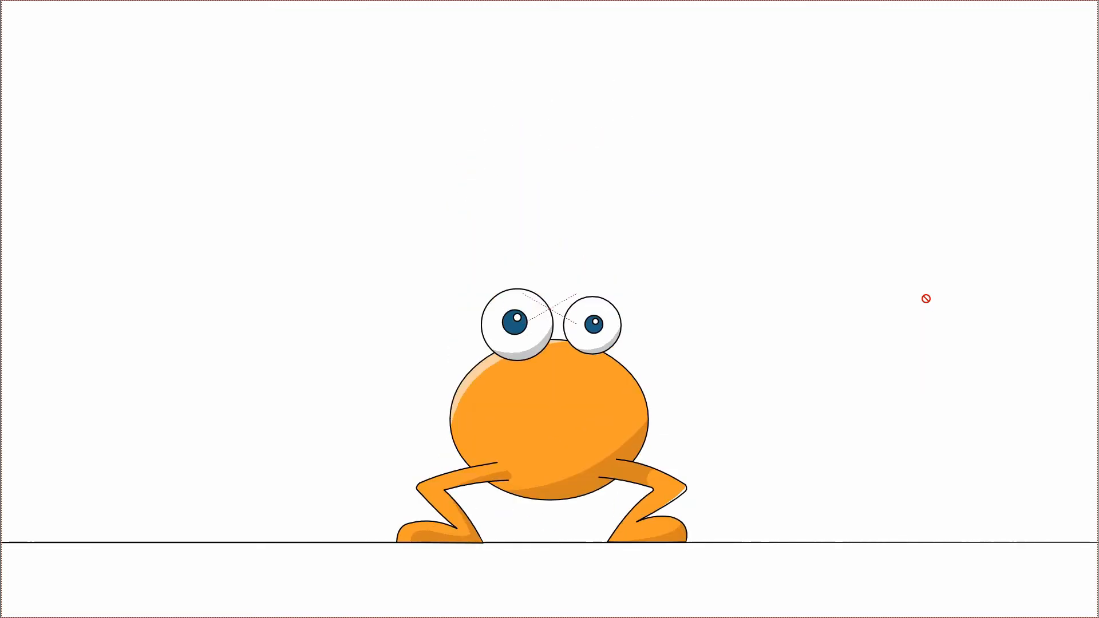
key("Escape")
right_click(523, 204)
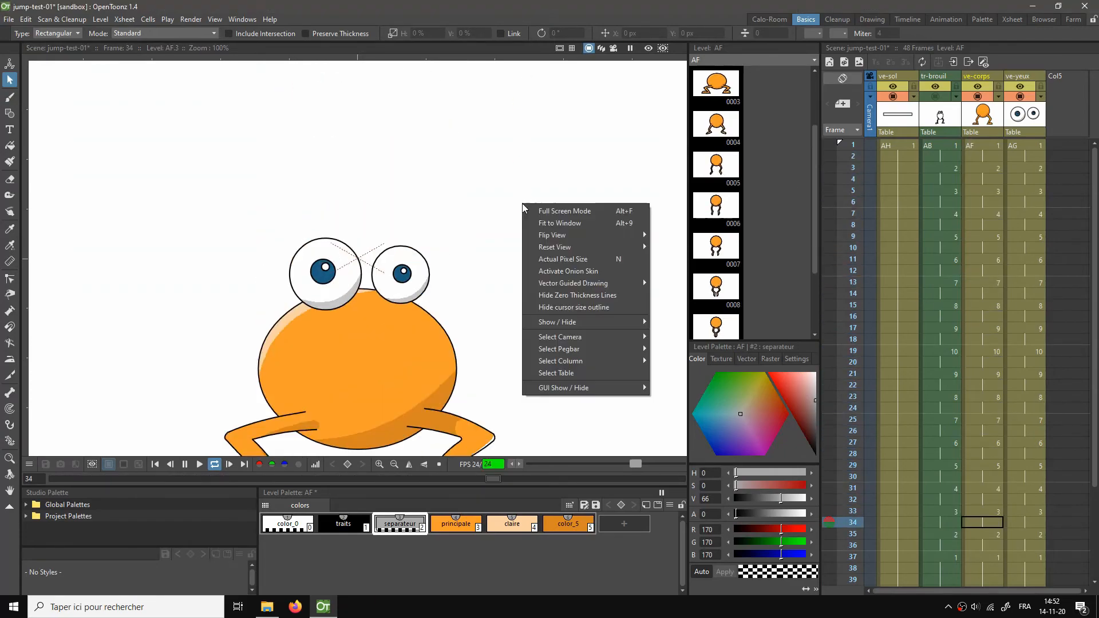
left_click(547, 220)
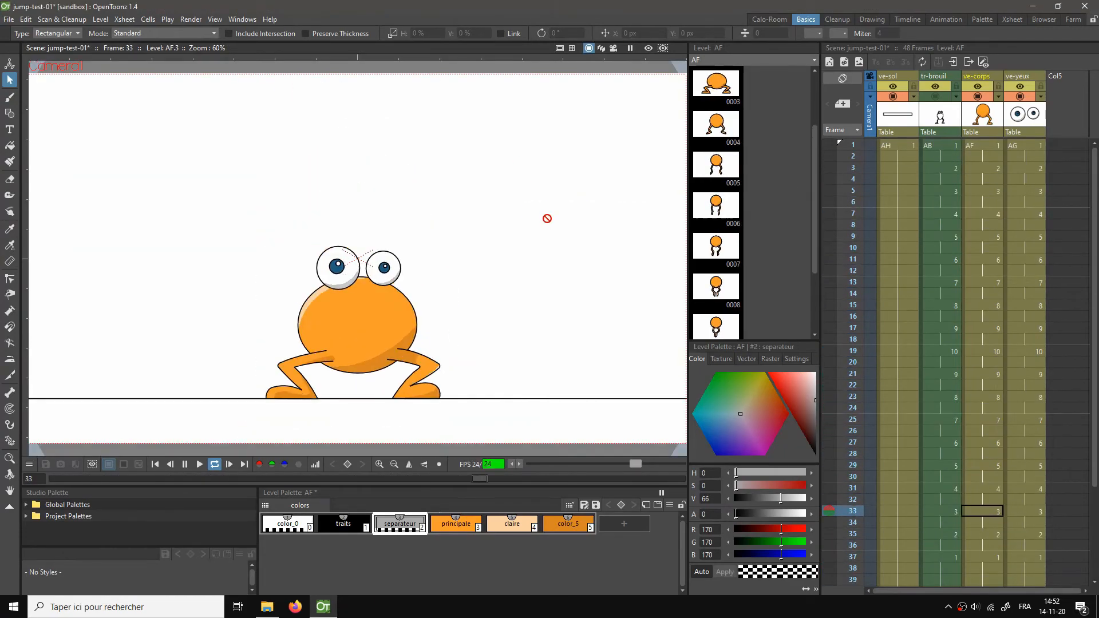
Step: Play the animation through once without looping and save the scene
key("l")
key("p")
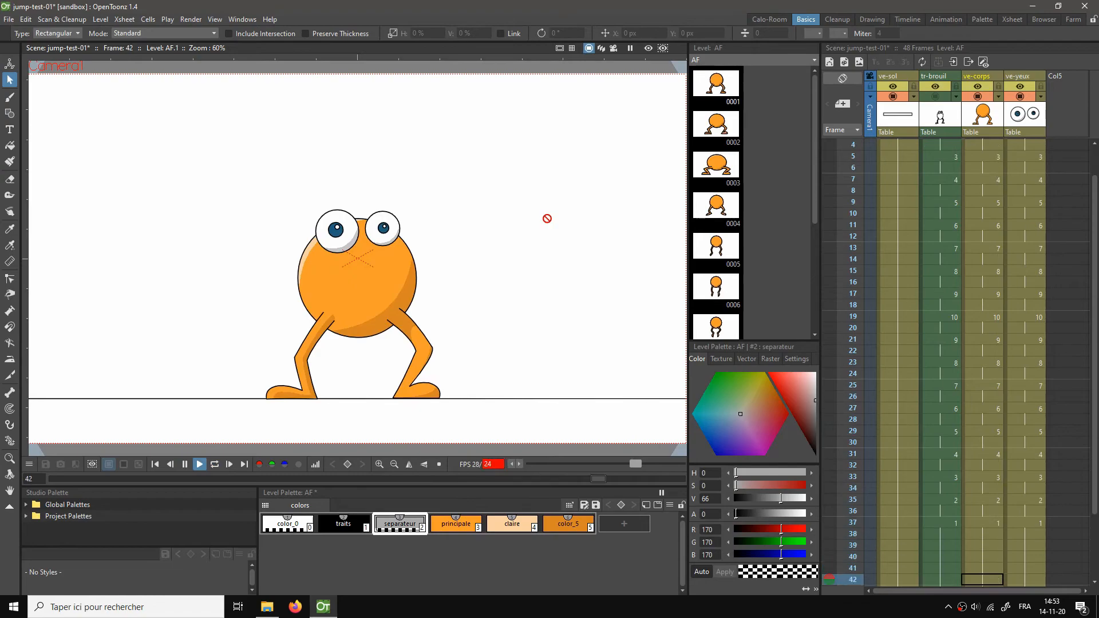
key("ctrl+s")
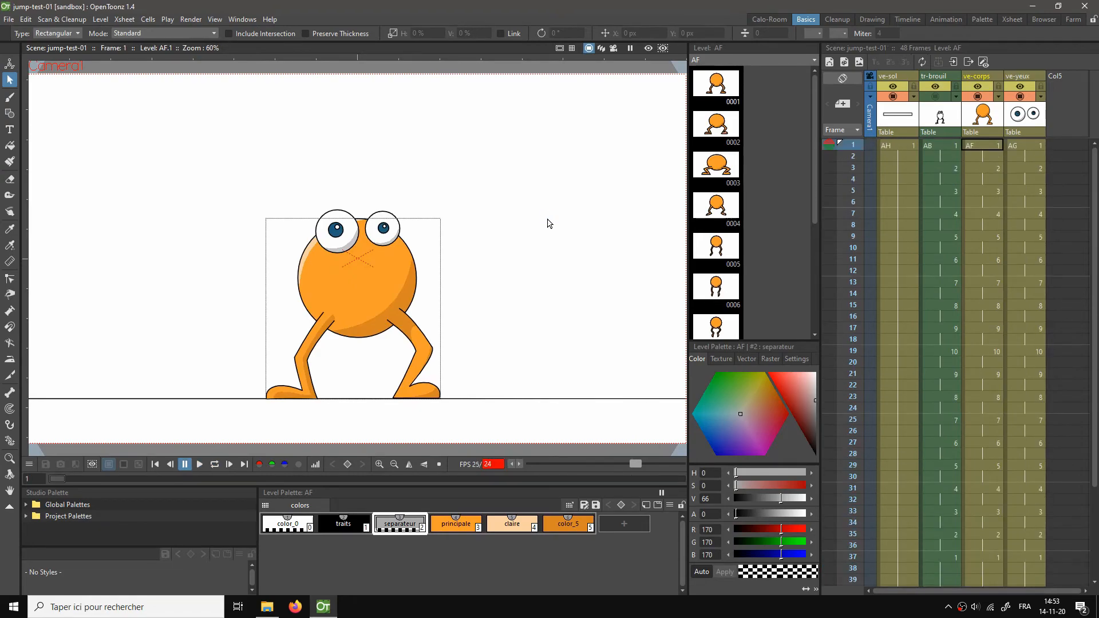
Step: Add a new opaque brown-orange style to the ve-sol level palette, with H 26, S 74 and V 74
left_click(896, 149)
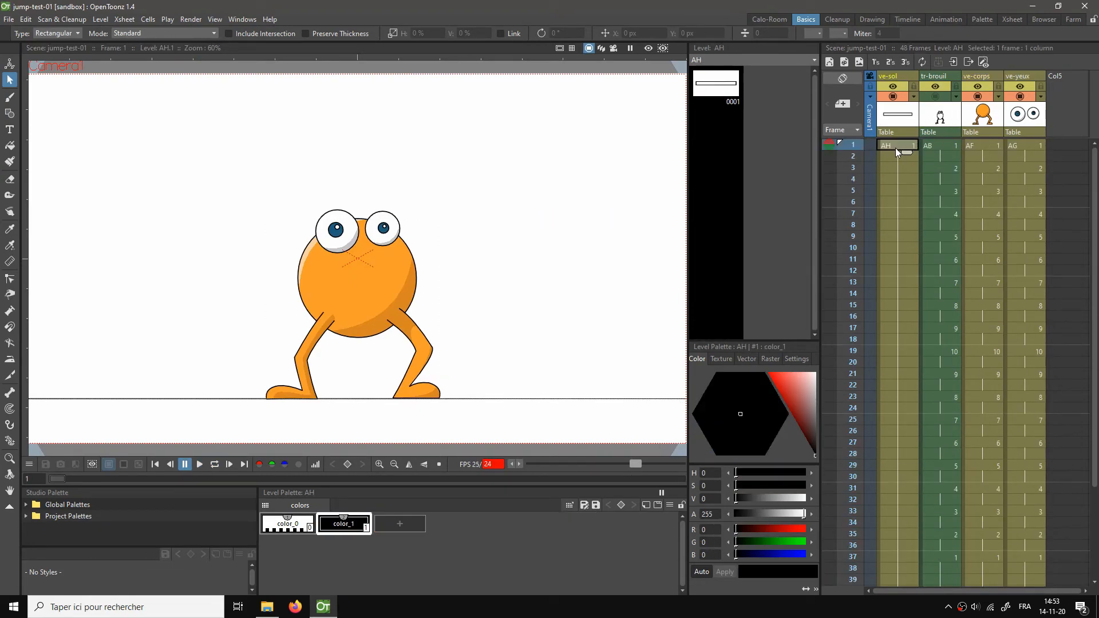
left_click(394, 524)
left_click(792, 387)
mouse_move(776, 407)
left_mouse_down()
mouse_move(768, 385)
mouse_move(782, 393)
left_mouse_up()
left_click(788, 393)
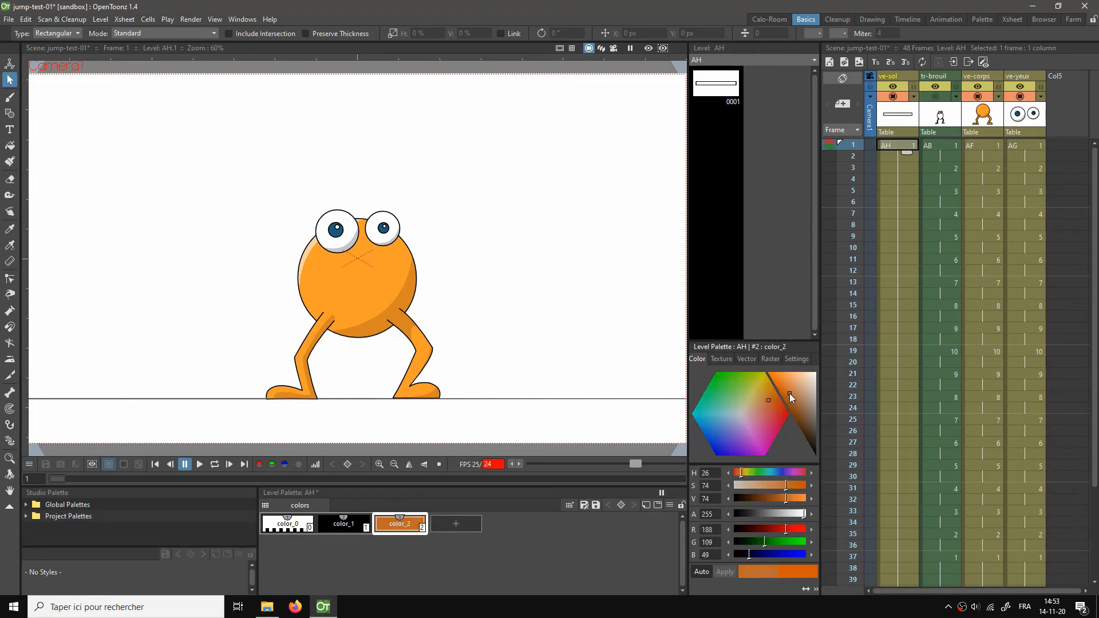
Step: Fill the ground rectangle with the new style and mute it to a grey-brown with S 9 and V 51
key("f")
left_click(512, 424)
left_click_drag(784, 402, 814, 414)
scroll(618, 286, "down", 2)
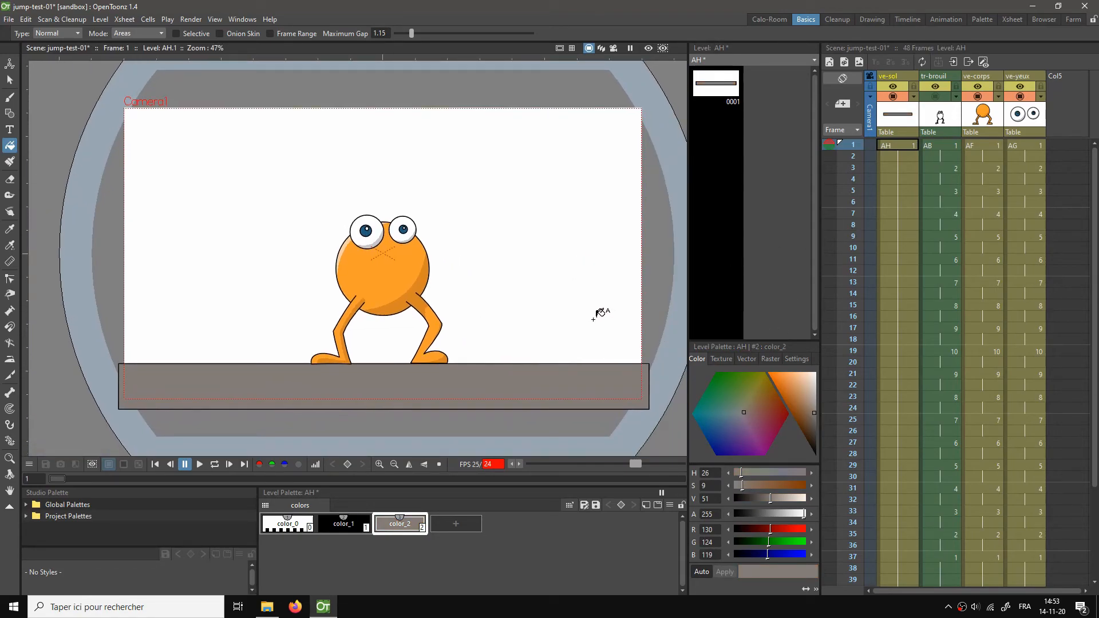
key("s")
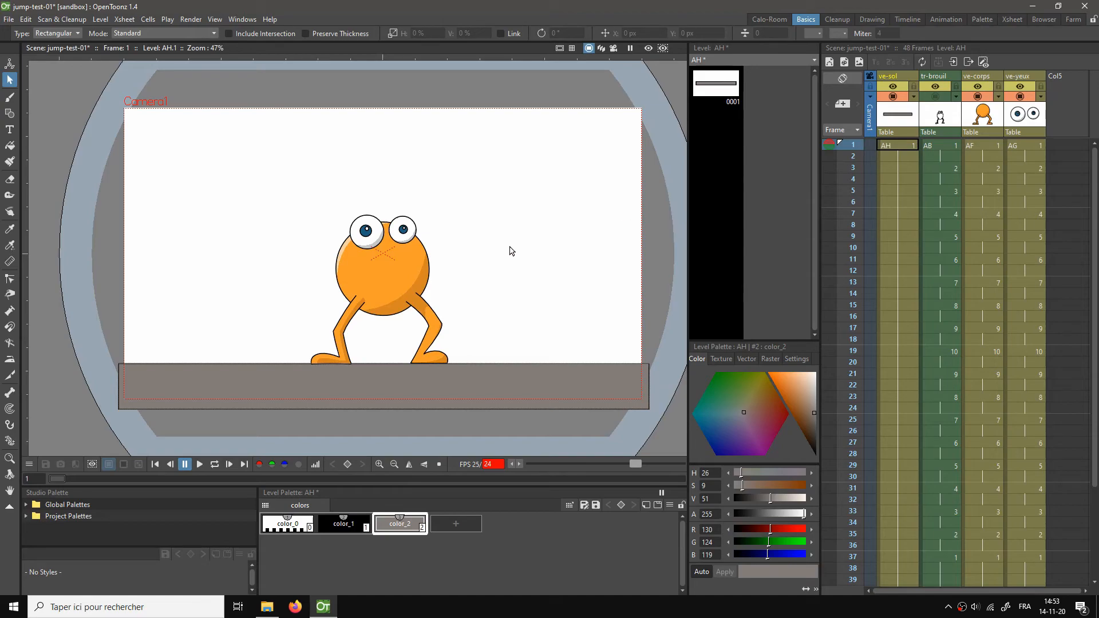
Step: Select drawing 1 of ve-corps and examine the edges between its highlight, main and shadow colours
left_click(988, 150)
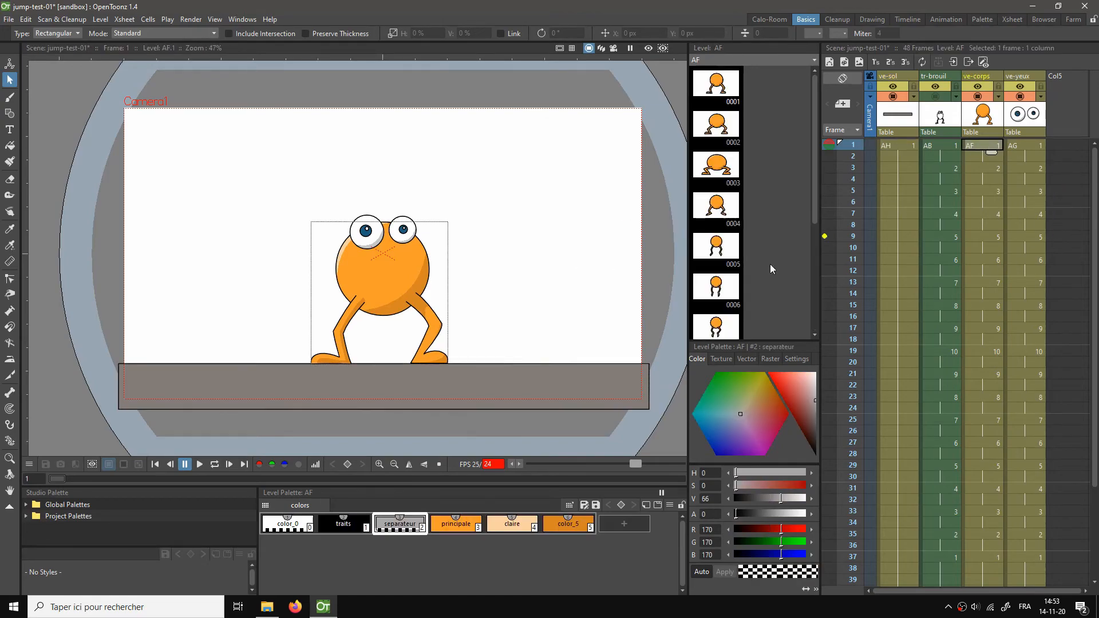
scroll(523, 294, "up", 2)
mouse_move(472, 288)
left_mouse_down()
mouse_move(498, 267)
mouse_move(472, 282)
mouse_move(468, 267)
left_mouse_up()
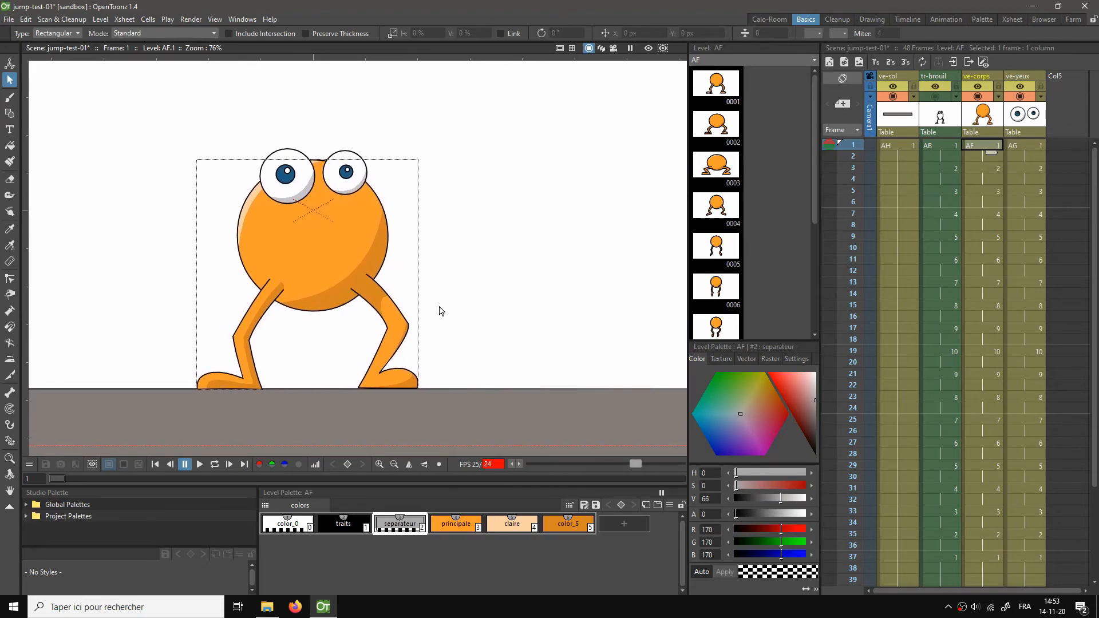
scroll(330, 302, "up", 2)
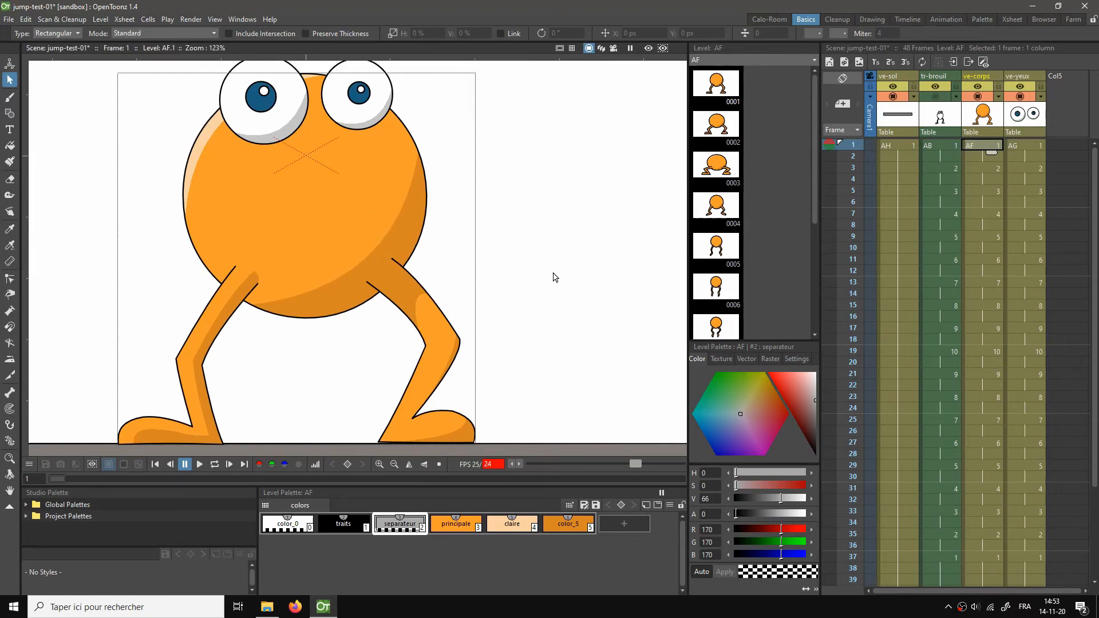
scroll(569, 278, "down", 1)
scroll(571, 280, "down", 1)
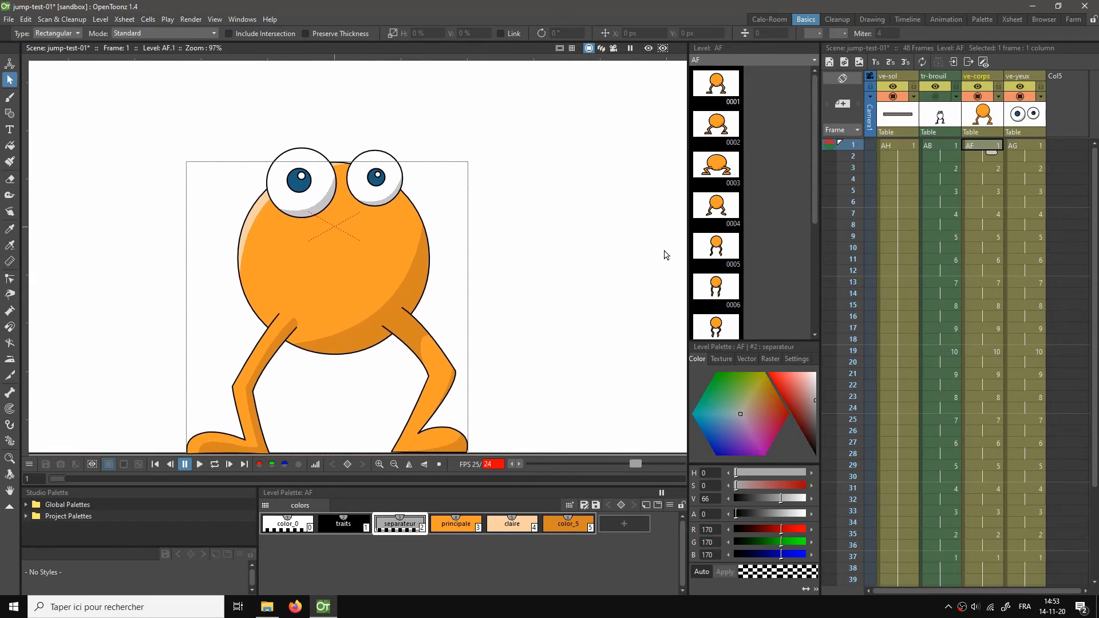
Step: Switch to the Animation room and toggle between the stage and FX schematics, ending on the FX schematic
left_click(946, 19)
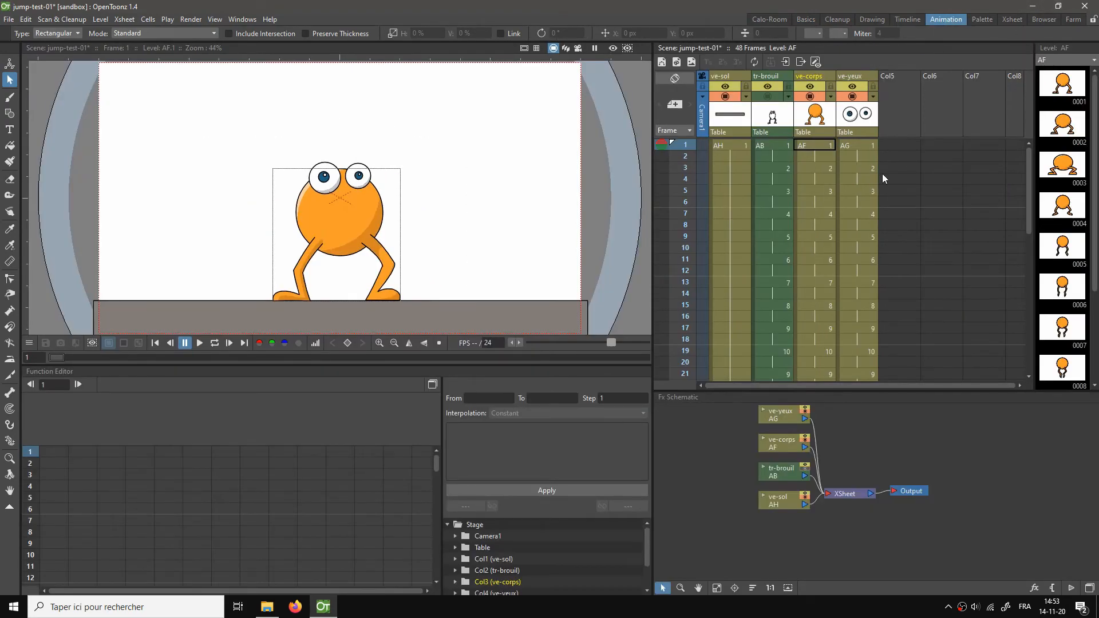
left_click(1090, 590)
left_click(1090, 590)
left_click(1090, 590)
left_click(1090, 590)
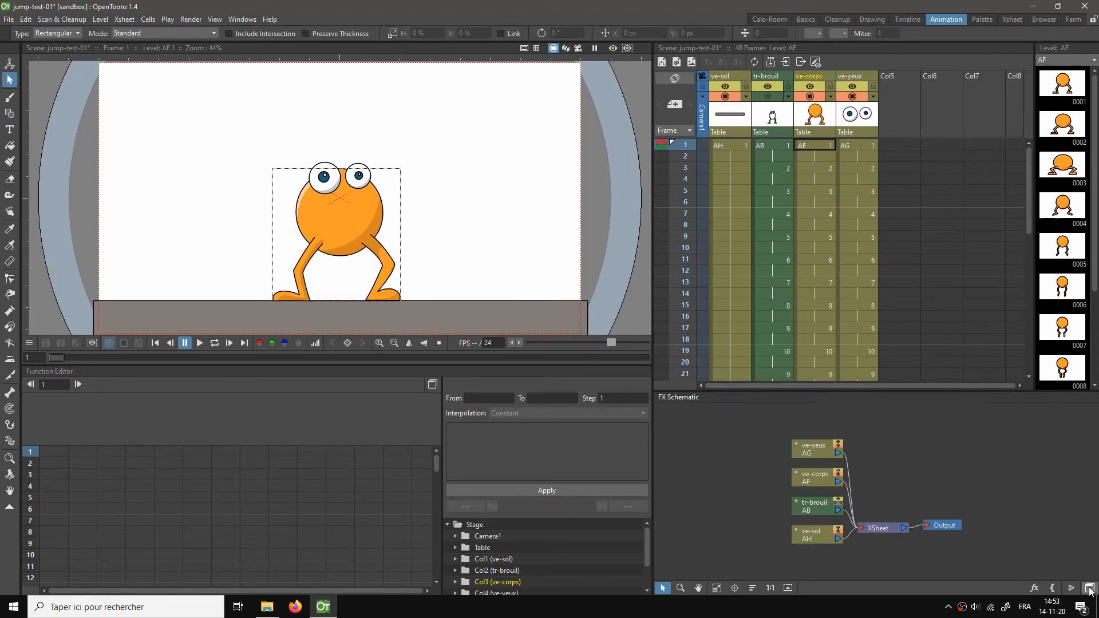
left_click(1090, 590)
left_click(1090, 589)
Step: Spread out the column nodes in the FX schematic, leaving free space between the ve-corps node and the XSheet node
mouse_move(885, 489)
left_mouse_down()
mouse_move(874, 467)
mouse_move(880, 481)
left_mouse_up()
left_click_drag(811, 504, 942, 531)
left_click_drag(832, 521, 988, 500)
left_click(944, 444)
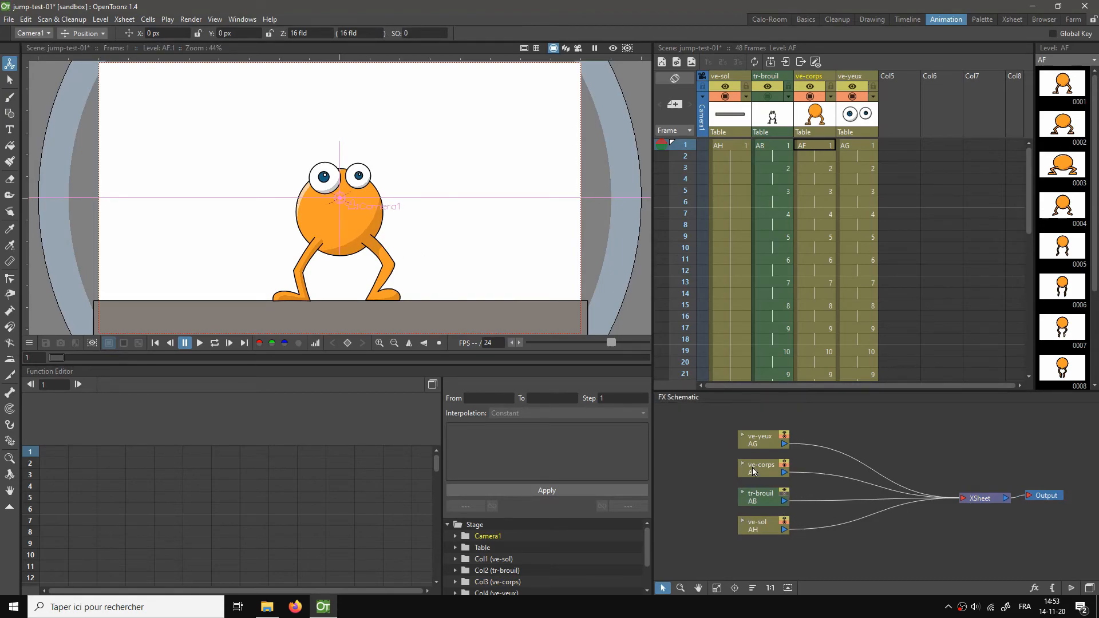
left_click_drag(757, 526, 744, 551)
left_click_drag(770, 504, 744, 517)
left_click_drag(764, 440, 937, 429)
left_click_drag(740, 515, 752, 526)
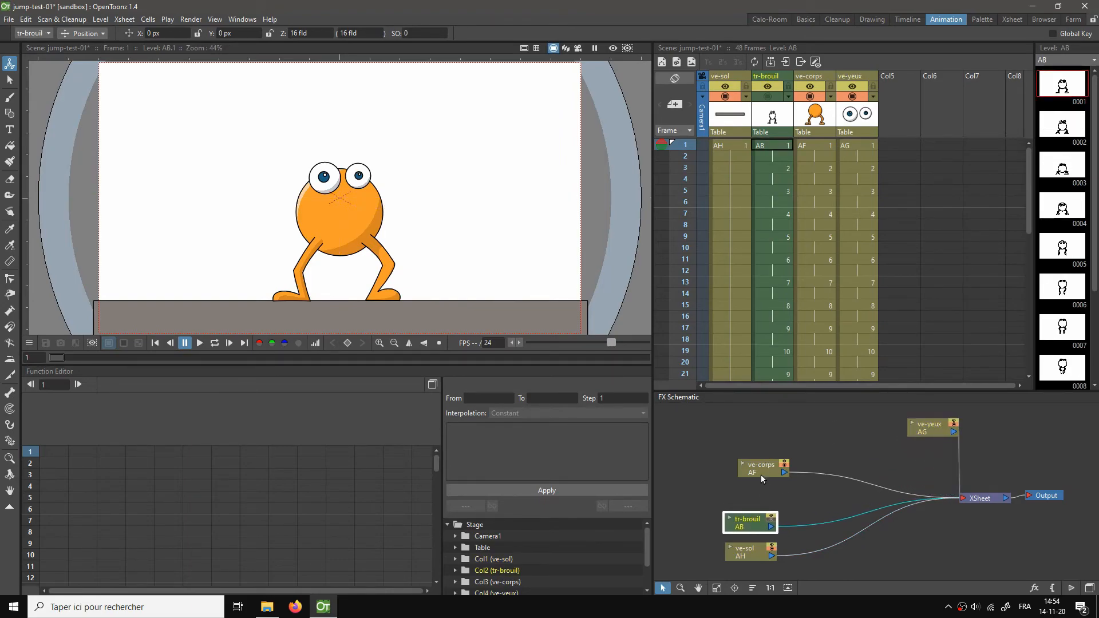
left_click_drag(761, 480, 743, 464)
left_click(805, 441)
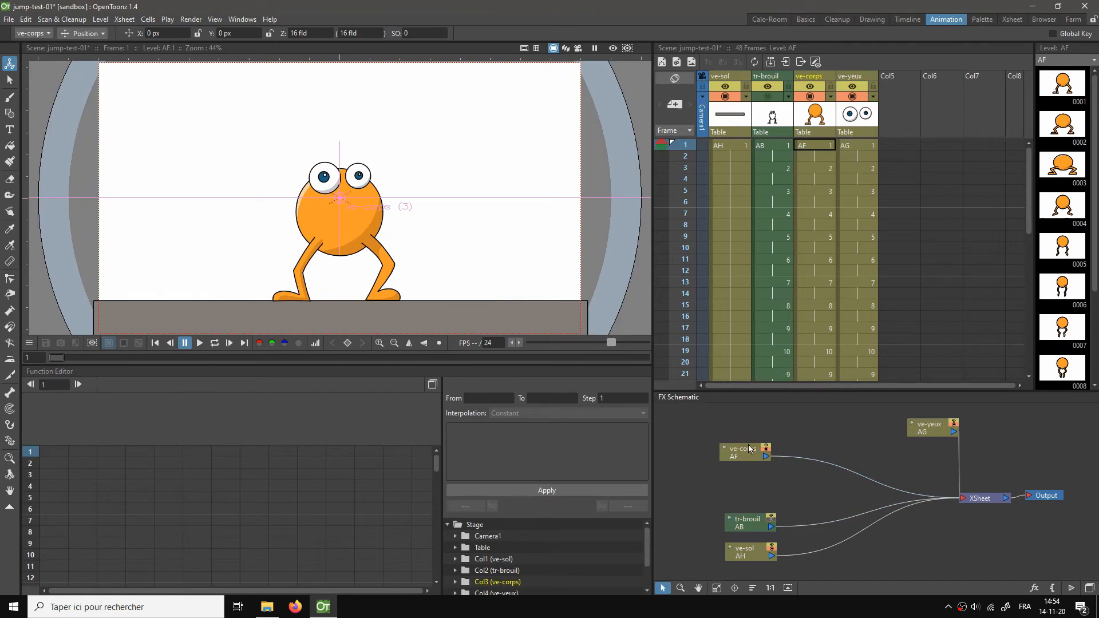
Step: Add a Color Blending effect from the Toonz_Level category to the FX schematic
right_click(819, 425)
mouse_move(847, 434)
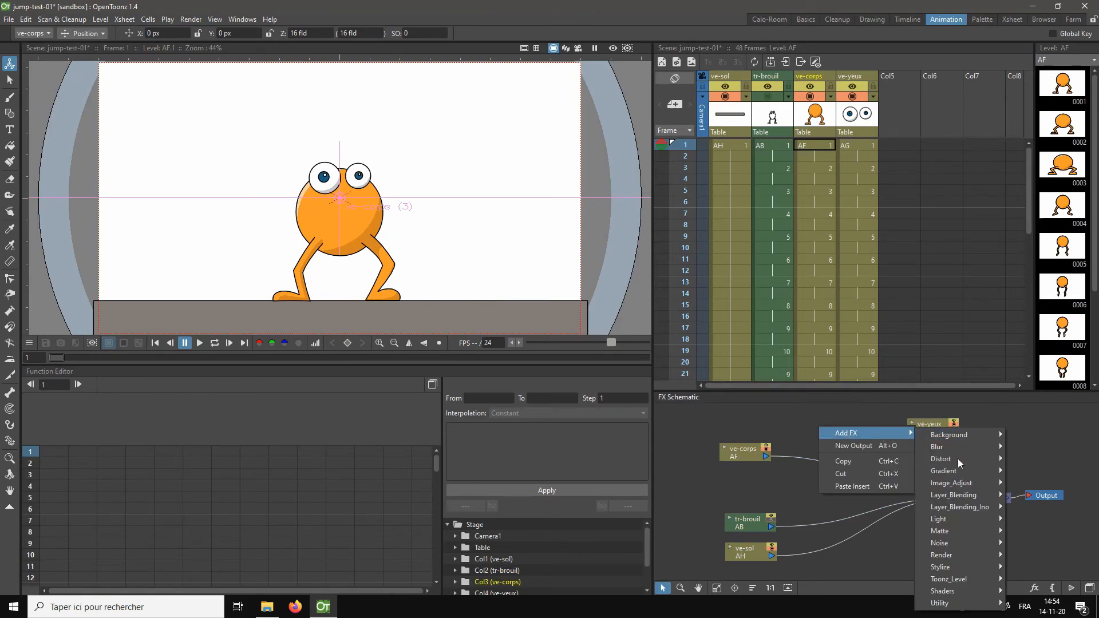
mouse_move(954, 581)
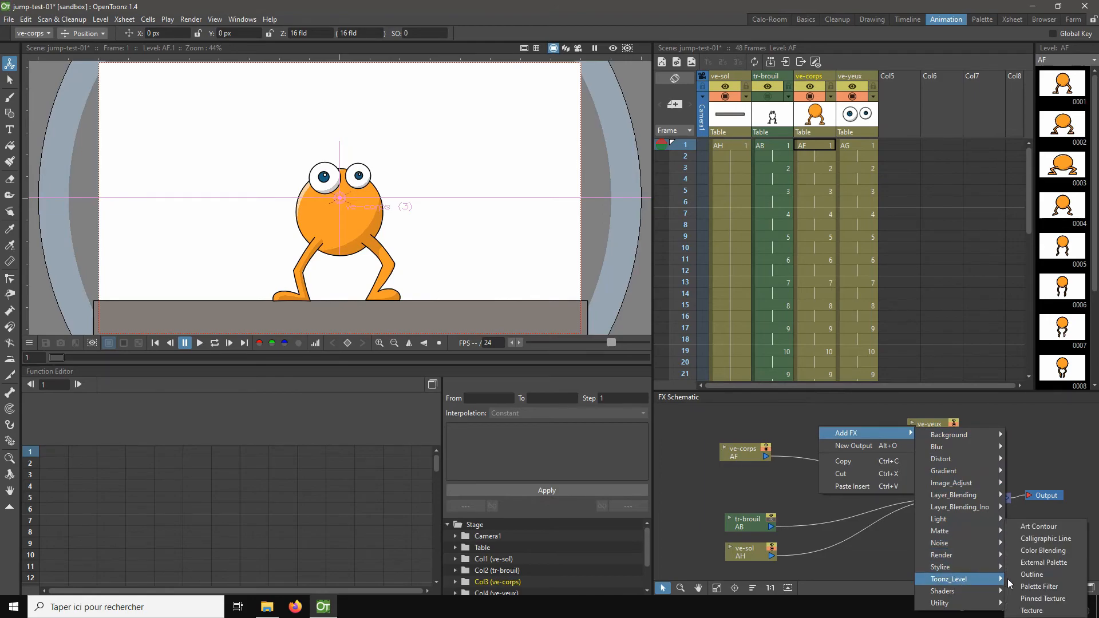
left_click(1054, 552)
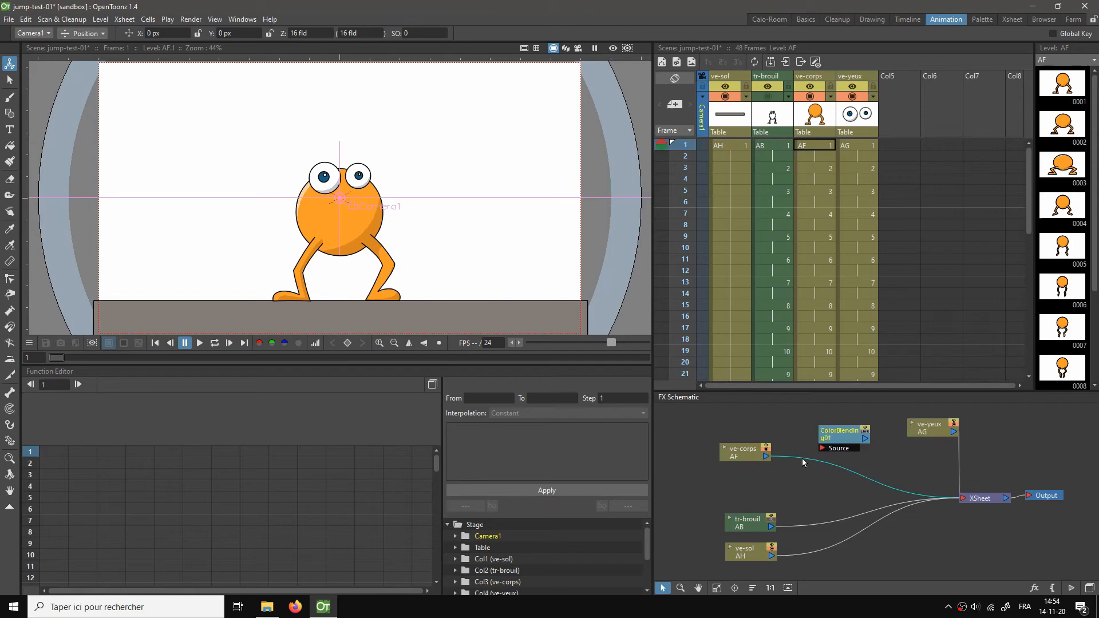
Step: Remove the direct ve-corps link to the XSheet and route ve-corps through the Color Blending node into the XSheet
key("Delete")
left_click(768, 457)
left_click_drag(809, 449, 821, 451)
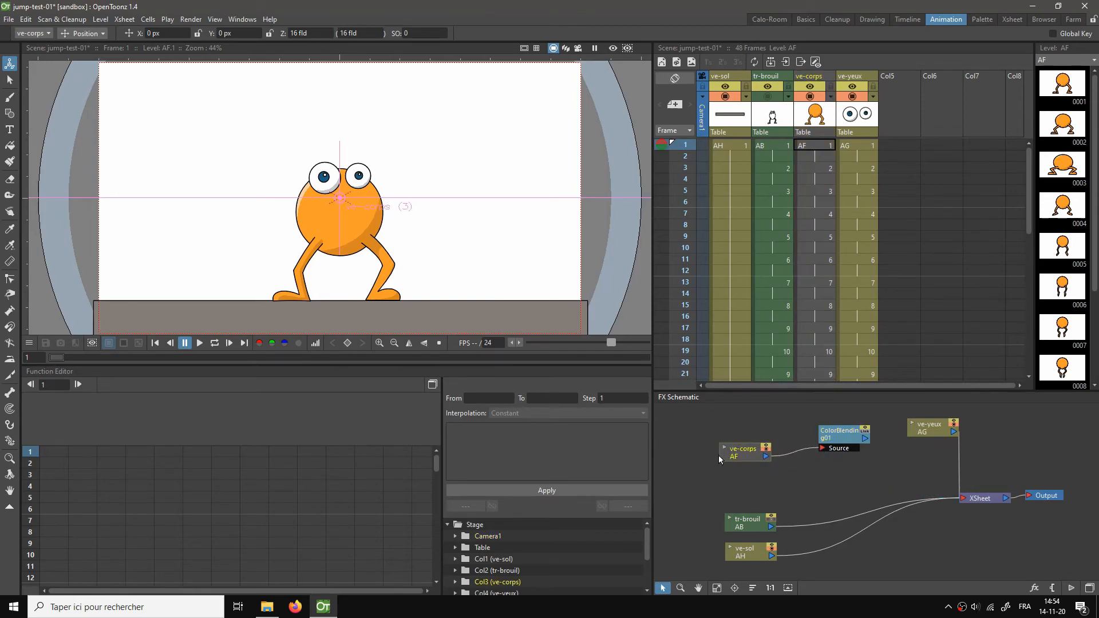
left_click_drag(837, 435, 823, 433)
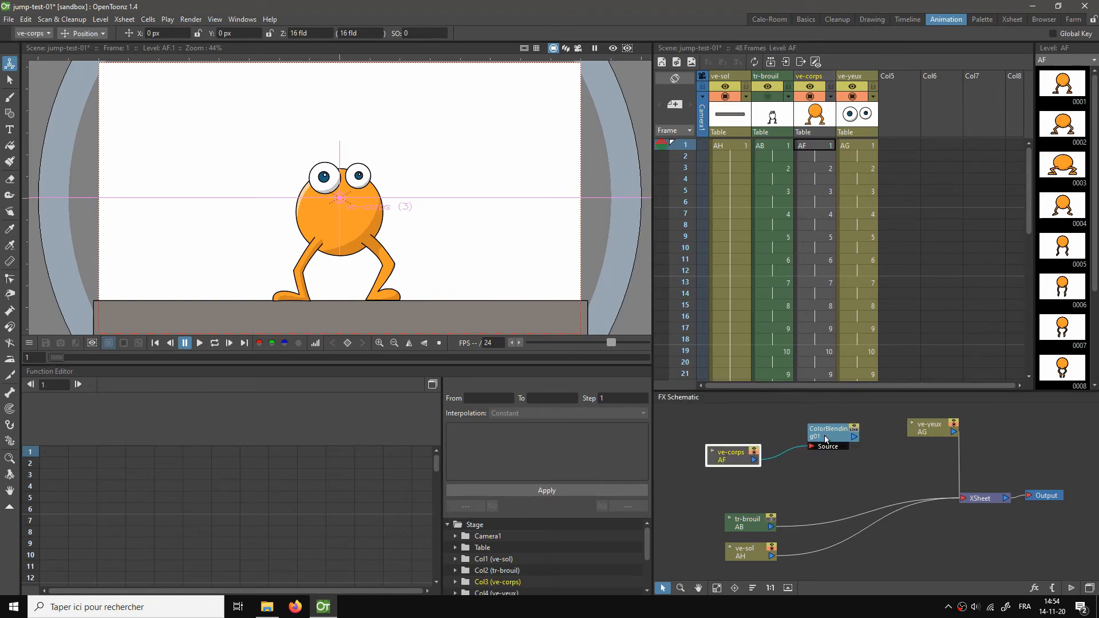
left_click_drag(825, 438, 806, 436)
left_click_drag(874, 460, 961, 500)
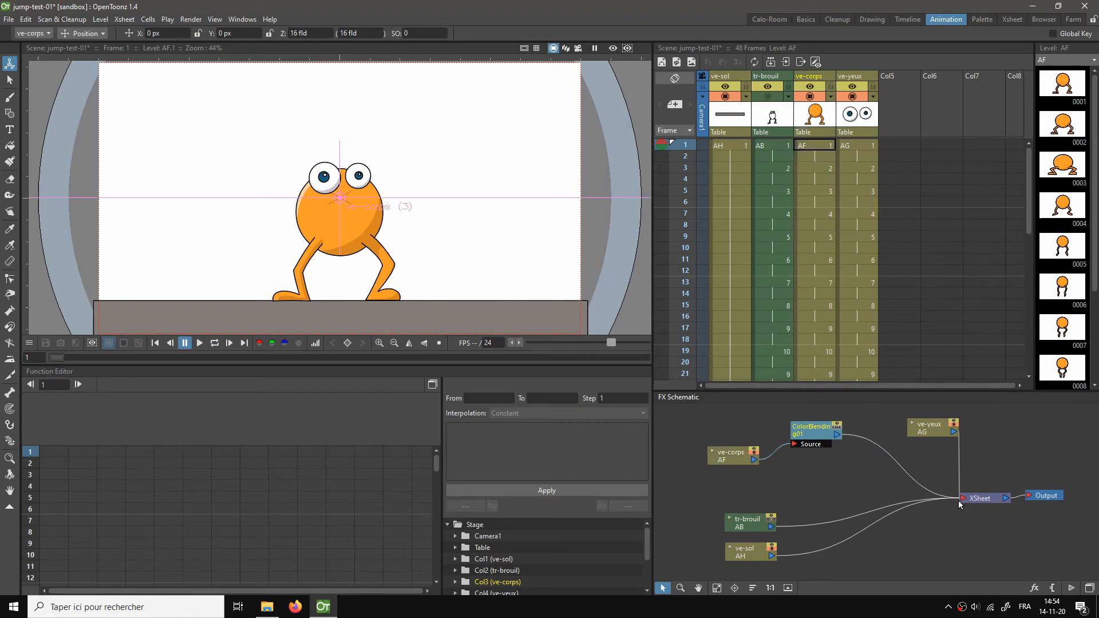
Step: Open the Color Blending settings, check the style numbers in the Basic room's palette, and set the color indexes to 3,4,5
double_click(814, 436)
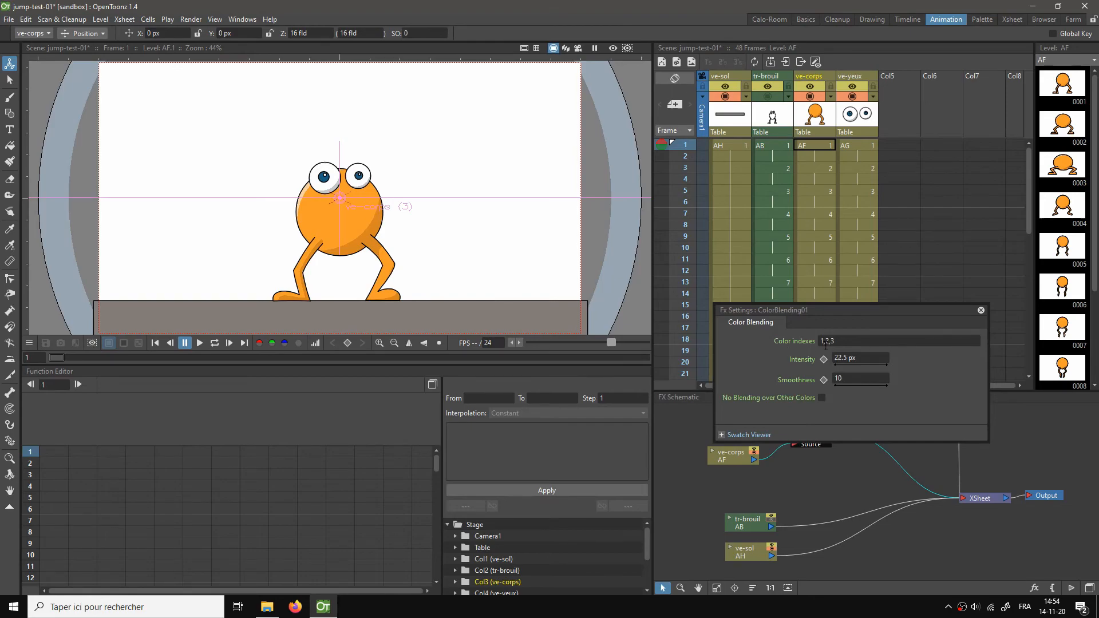
left_click(803, 19)
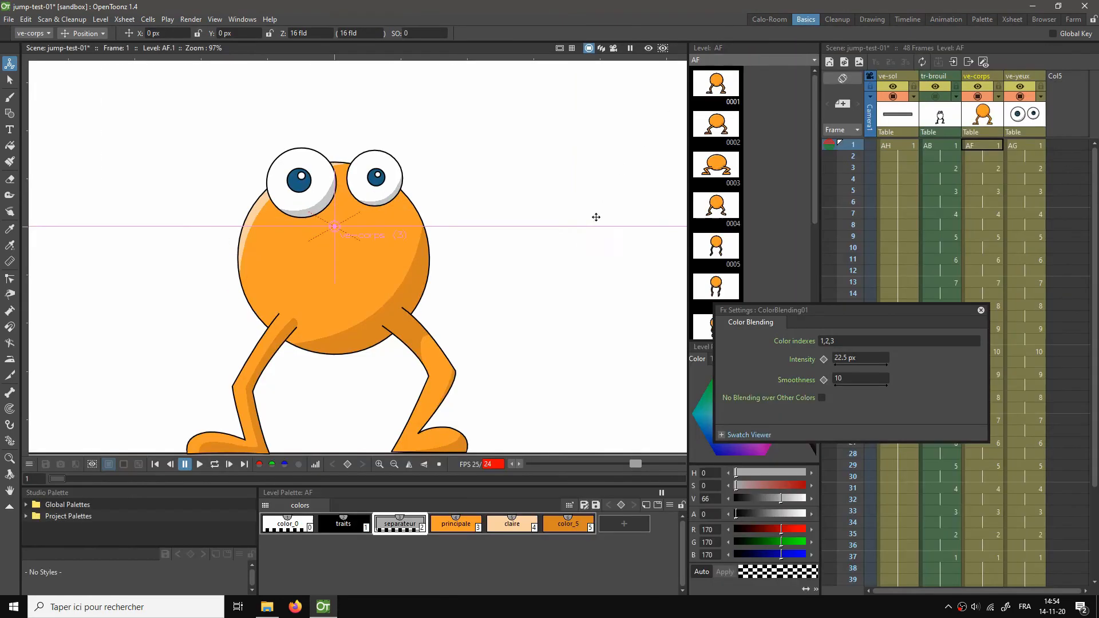
left_click(458, 530)
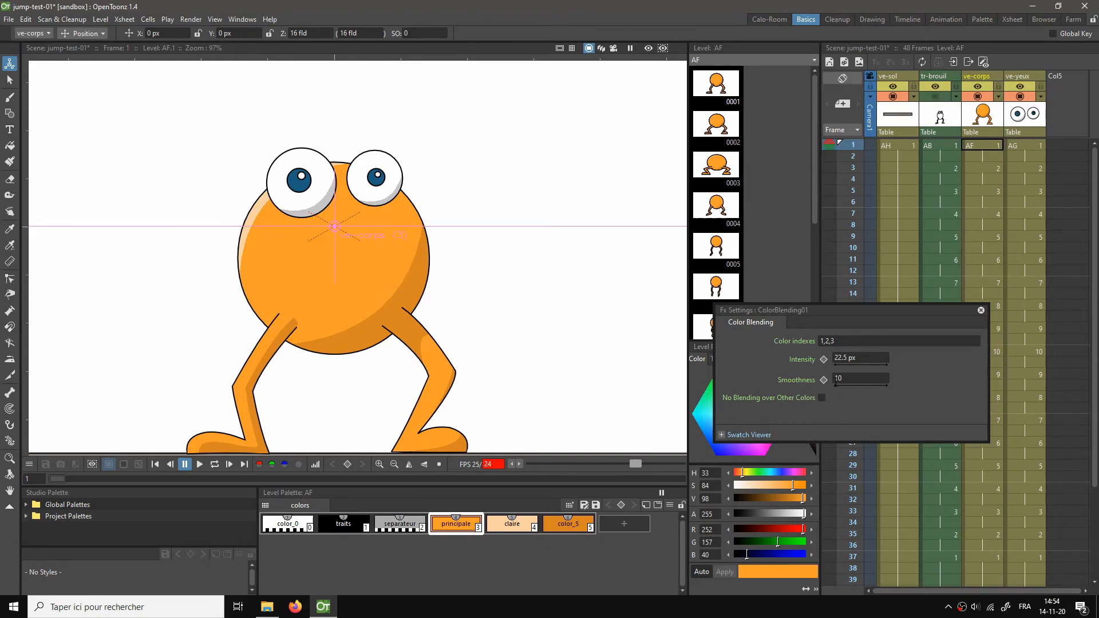
left_click(845, 341)
type("3,4,5")
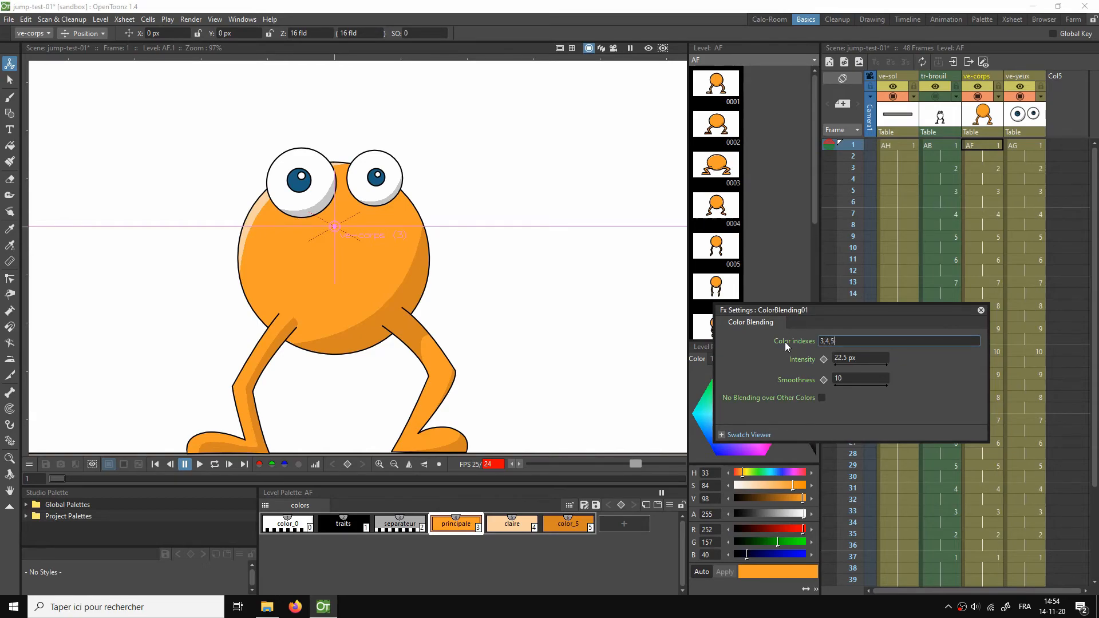
Step: Turn on the rendered preview in the viewer and reset the zoom to 100%
left_click(864, 359)
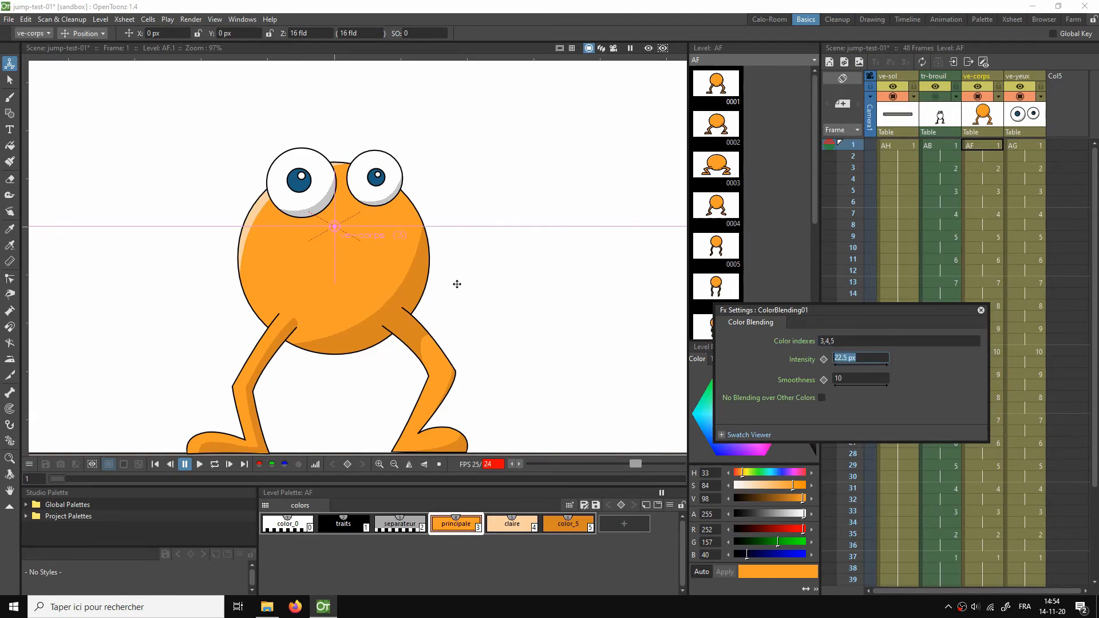
left_click(648, 49)
left_click_drag(486, 370, 481, 328)
right_click(470, 241)
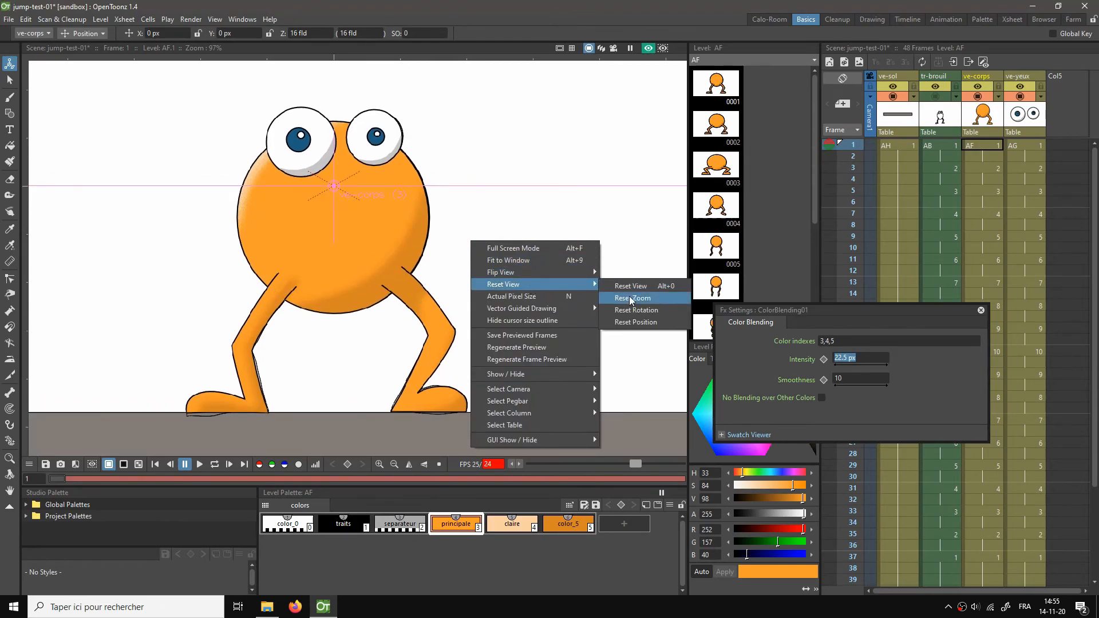
left_click(615, 299)
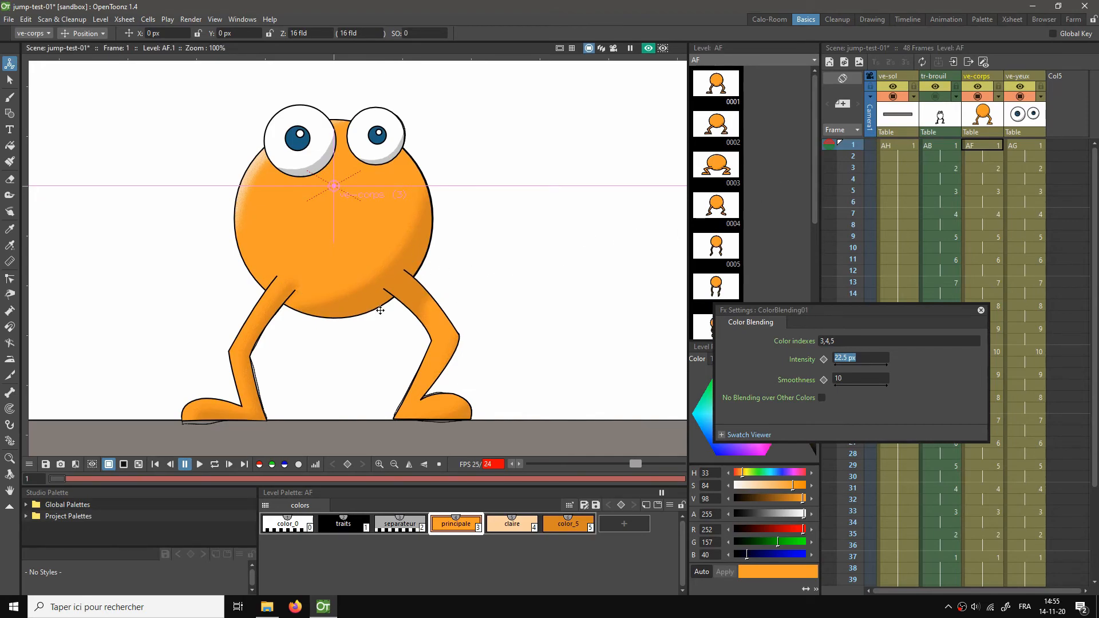
Step: Examine the blended shading and the outlines of the legs and feet in the rendered preview
scroll(346, 320, "up", 2)
scroll(346, 320, "up", 1)
scroll(238, 263, "up", 1)
scroll(238, 263, "up", 1)
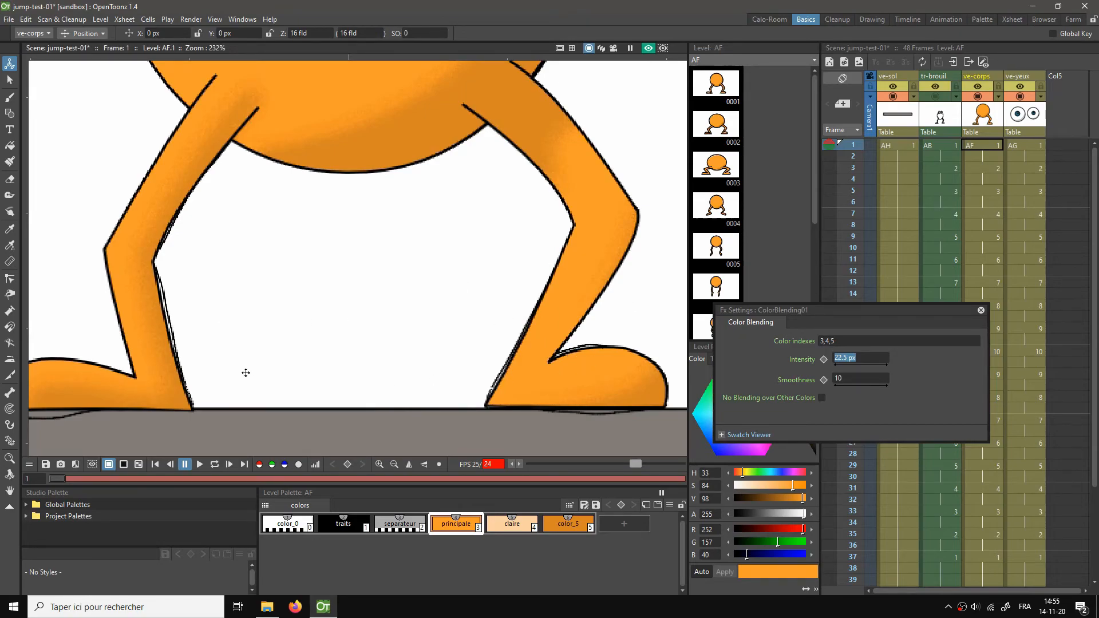
left_click_drag(277, 373, 388, 314)
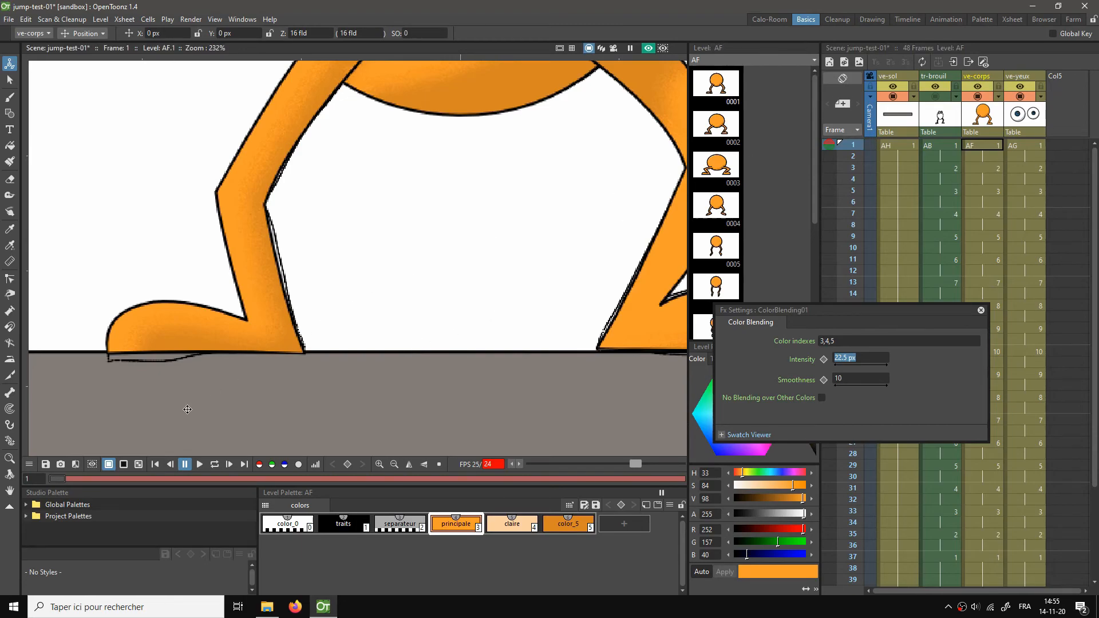
Step: Try the No Blending over Other Colors option of the Color Blending effect and turn it back off
left_click(821, 398)
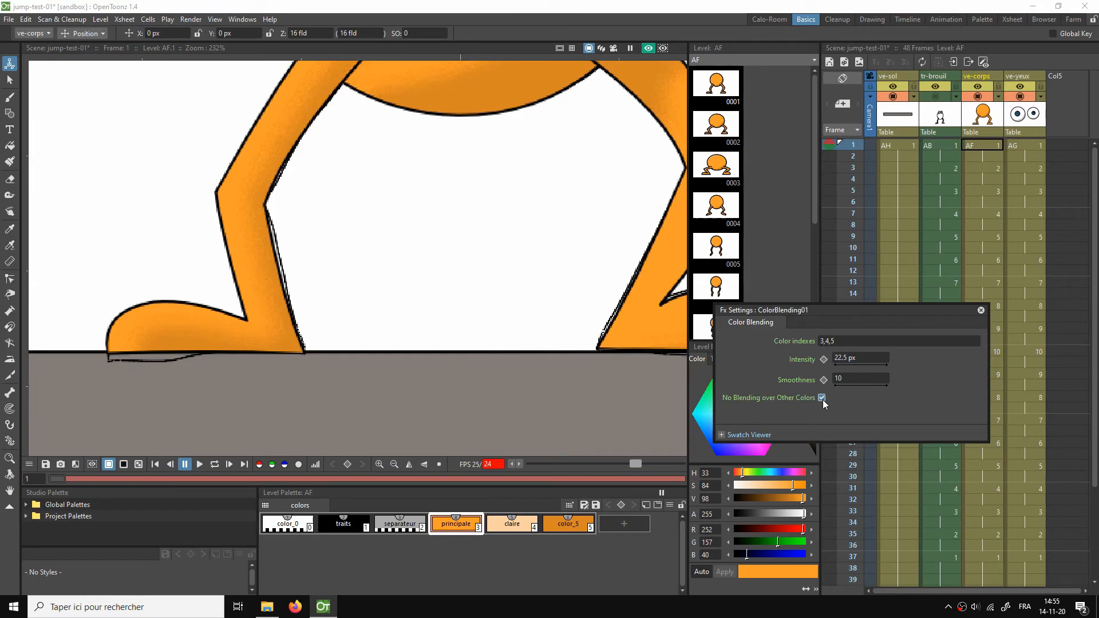
left_click(822, 400)
scroll(304, 349, "down", 7)
left_click_drag(402, 350, 395, 384)
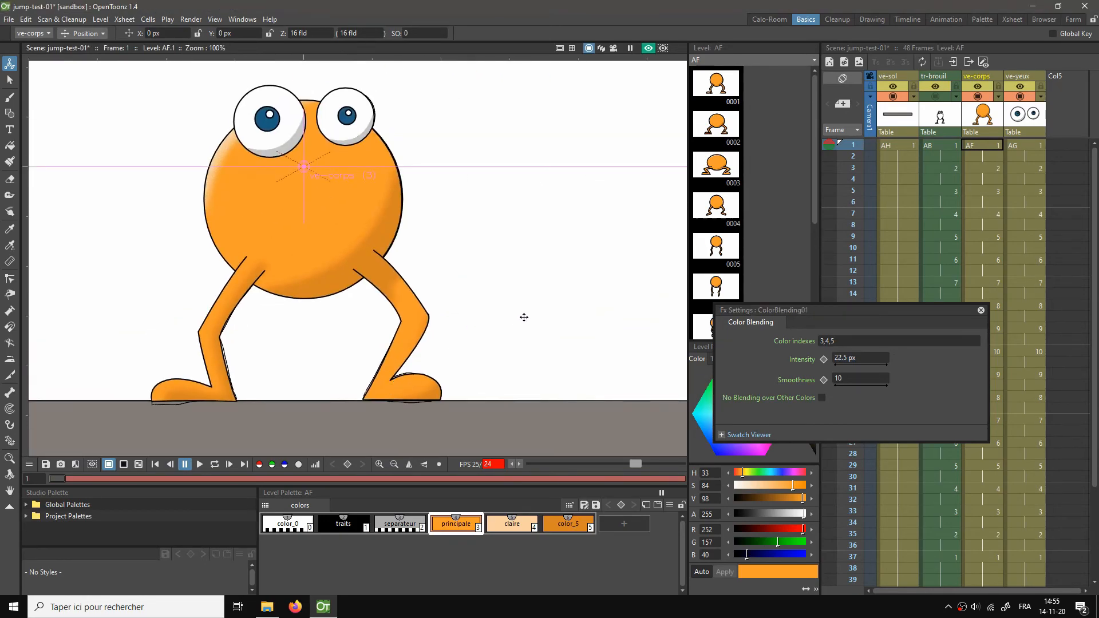
Step: Close the effect settings and show the rendered preview in full screen, fitted to the window
left_click(982, 310)
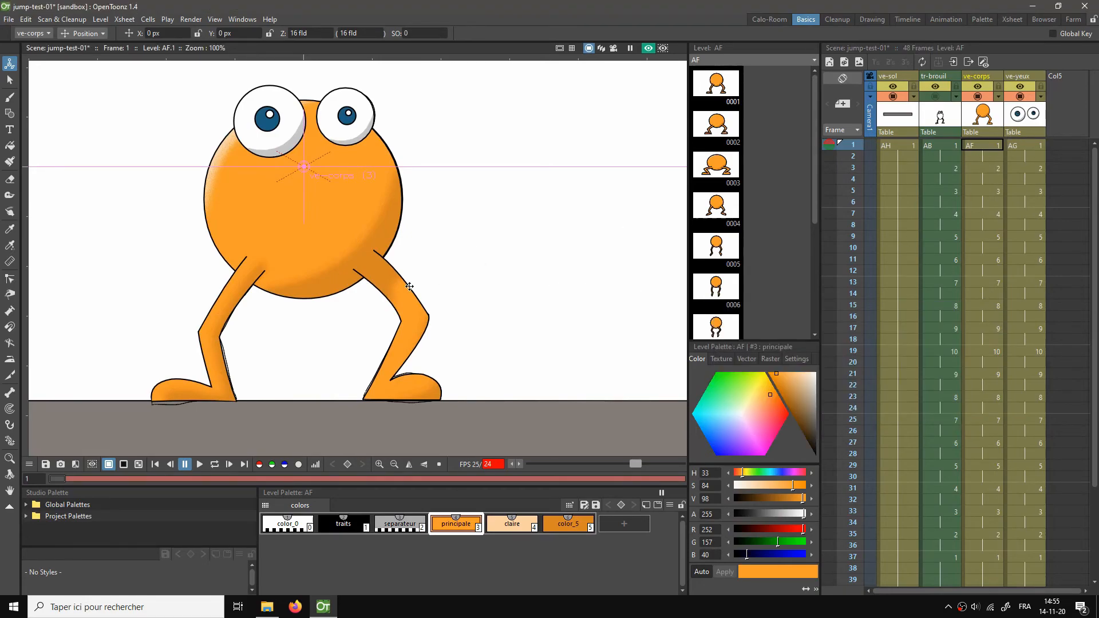
right_click(498, 275)
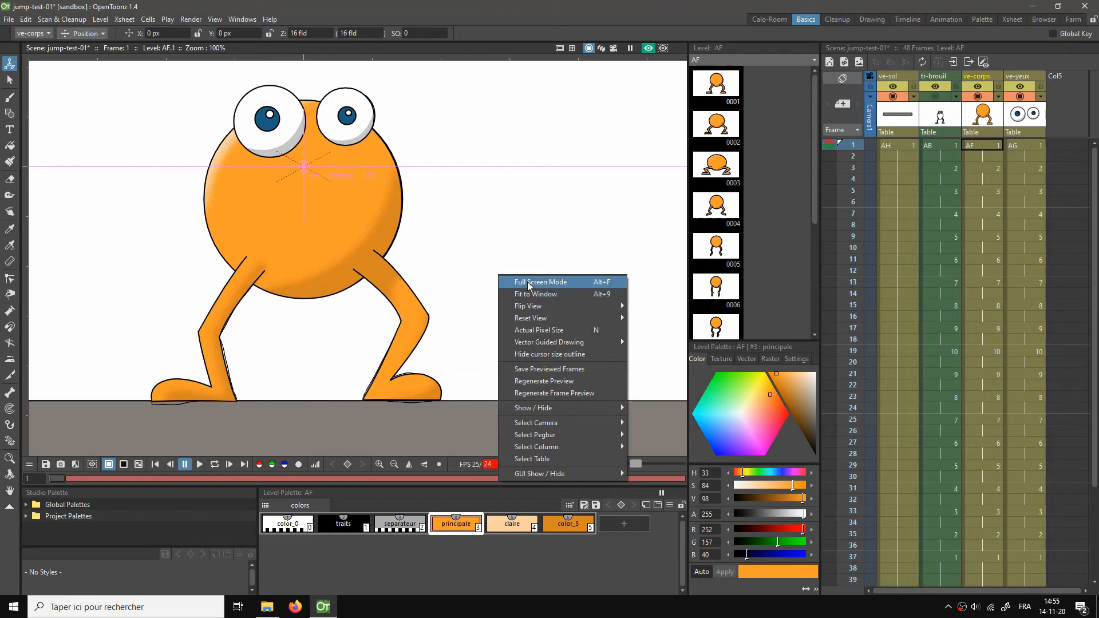
left_click(530, 280)
right_click(592, 277)
left_click(634, 297)
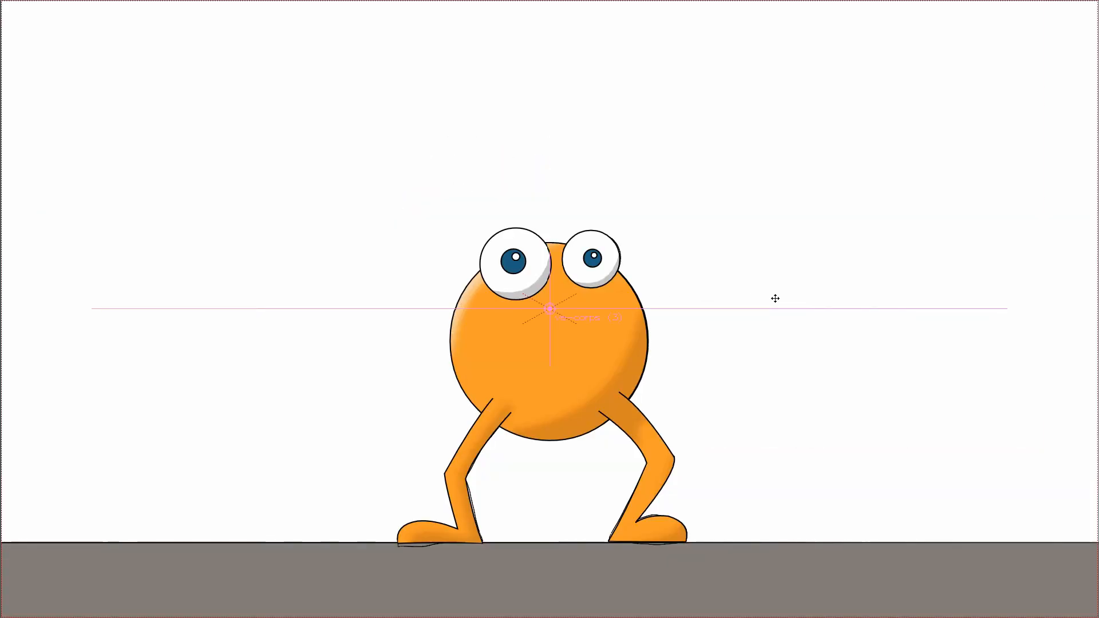
Step: Play and stop the full-screen rendered preview, then leave full screen and fit the view to the window
key("p")
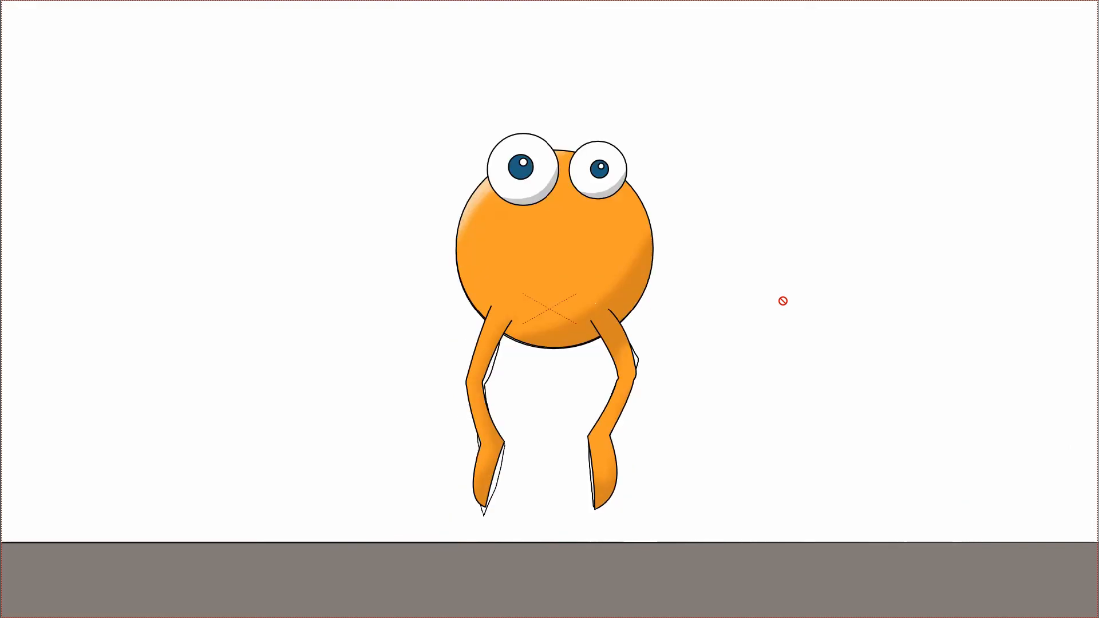
key("p")
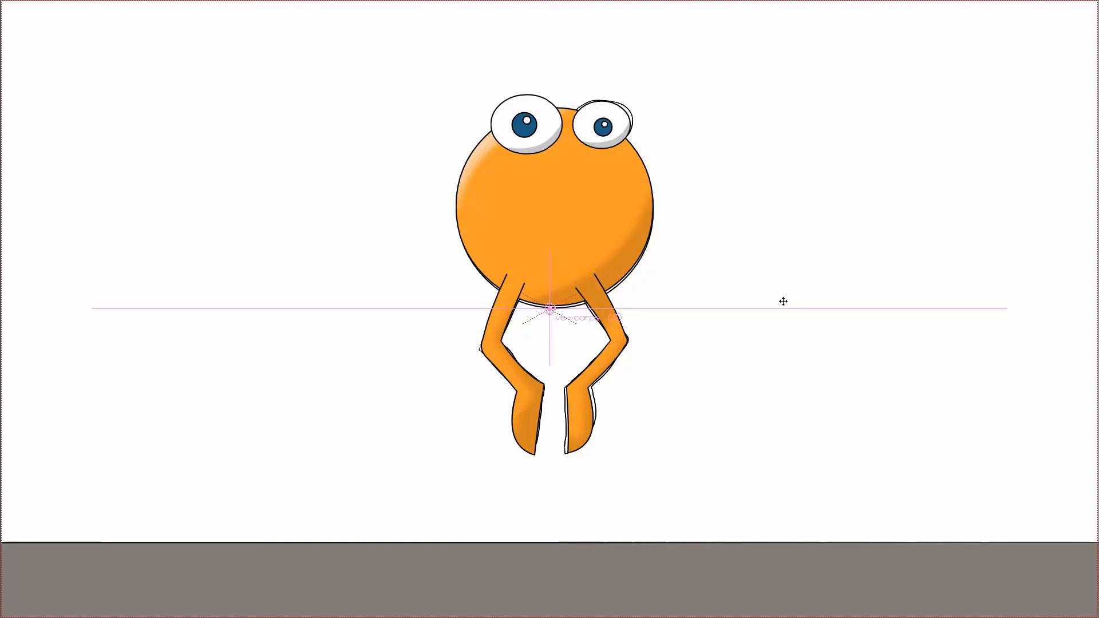
right_click(732, 301)
left_click(756, 308)
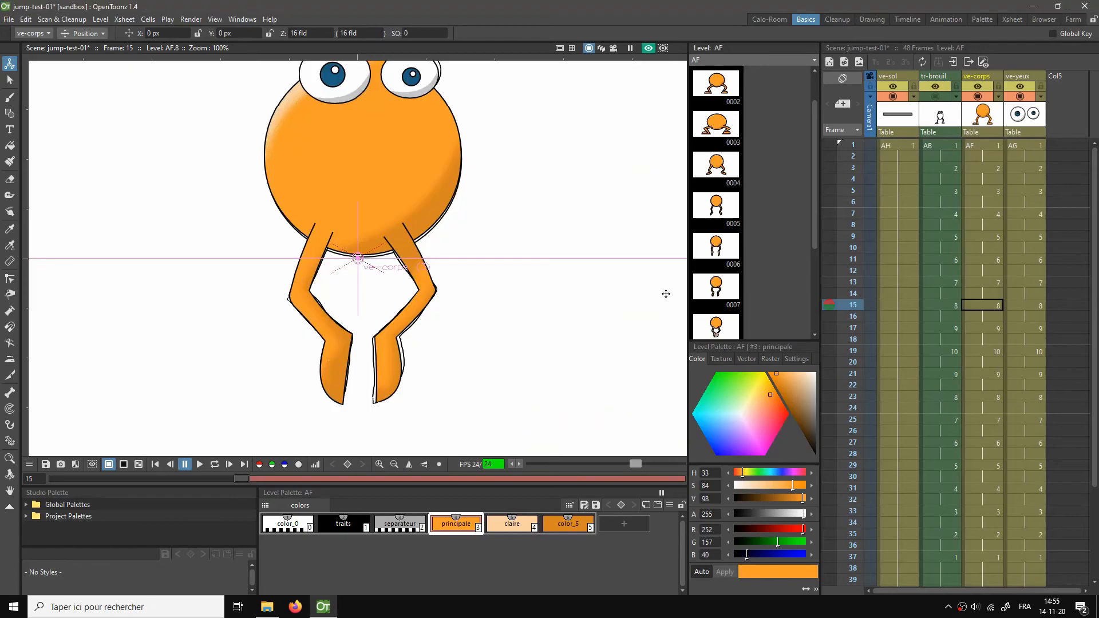
right_click(600, 299)
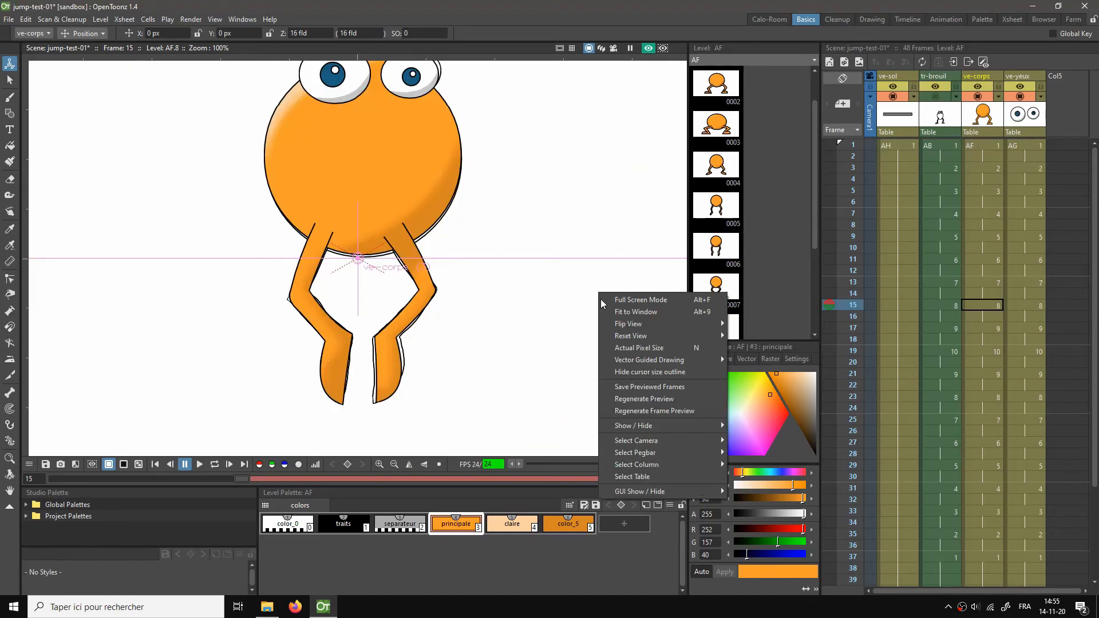
left_click(630, 312)
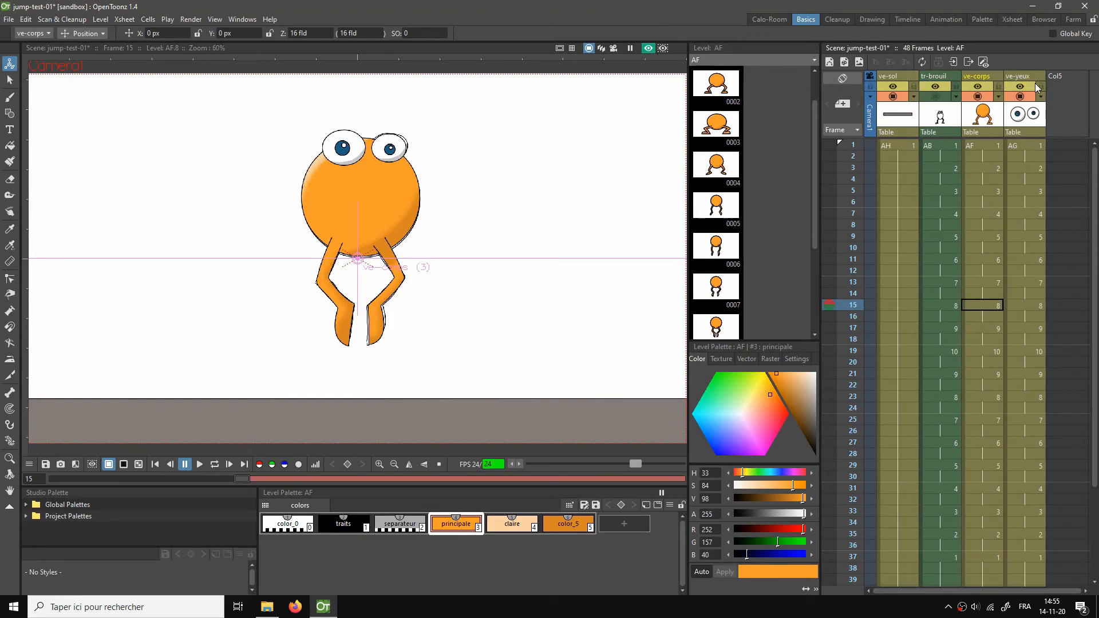
Step: Hide the tr-brouil rough column in the viewer and play the rendered preview from frame 1
left_click(936, 84)
left_click(936, 85)
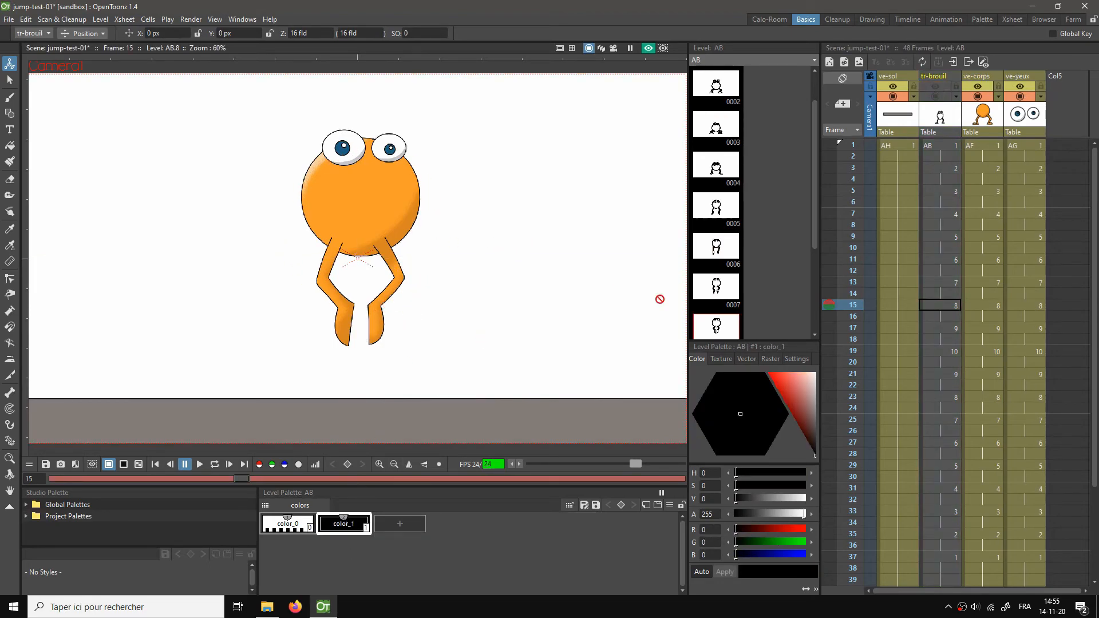
left_click(156, 464)
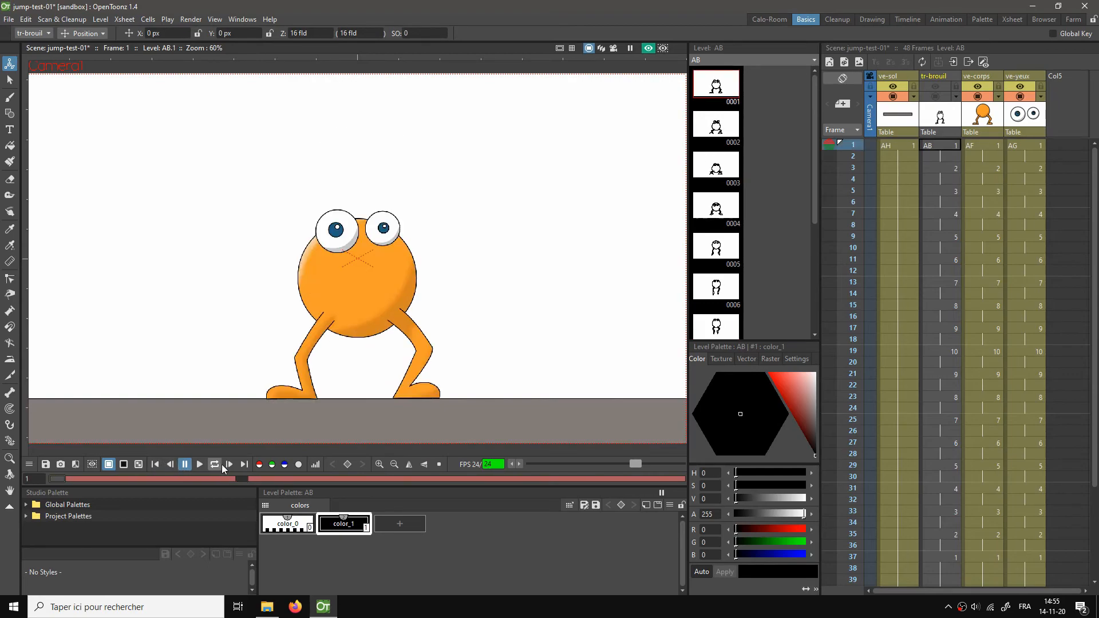
left_click(201, 468)
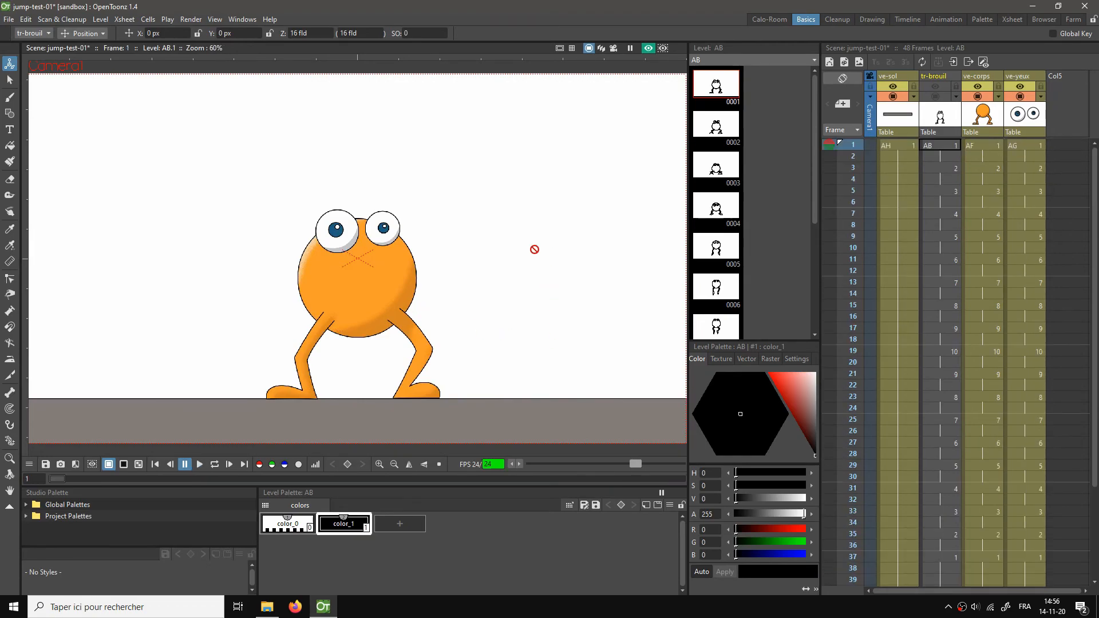
Step: Watch the looping animation in full screen fitted to the window, then leave full screen and stop playback
key("l")
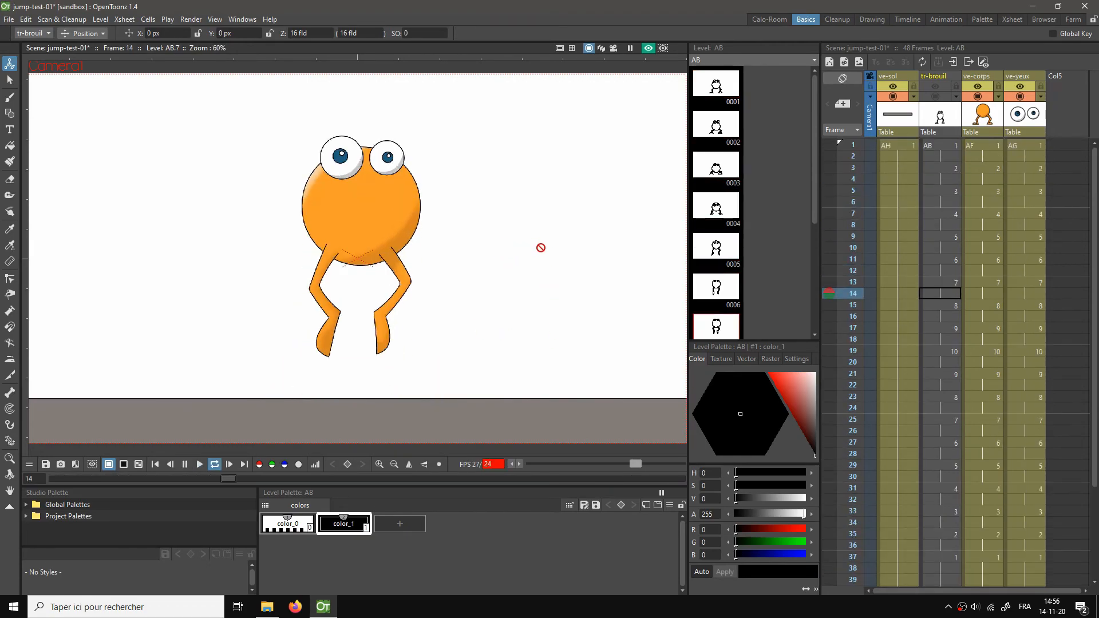
right_click(545, 250)
left_click(572, 253)
right_click(705, 293)
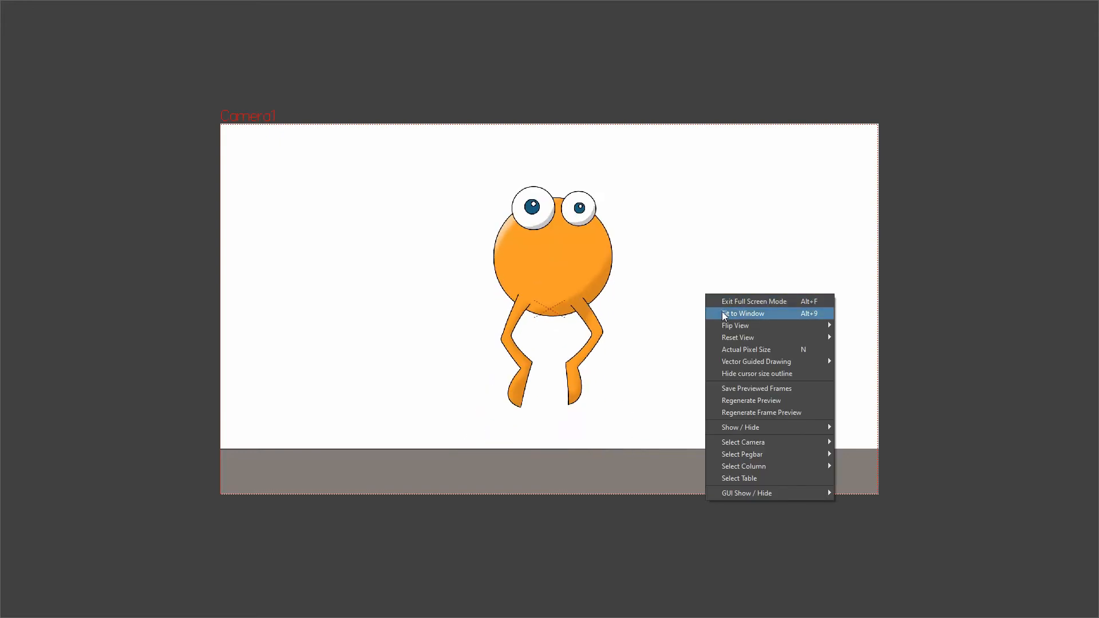
left_click(727, 313)
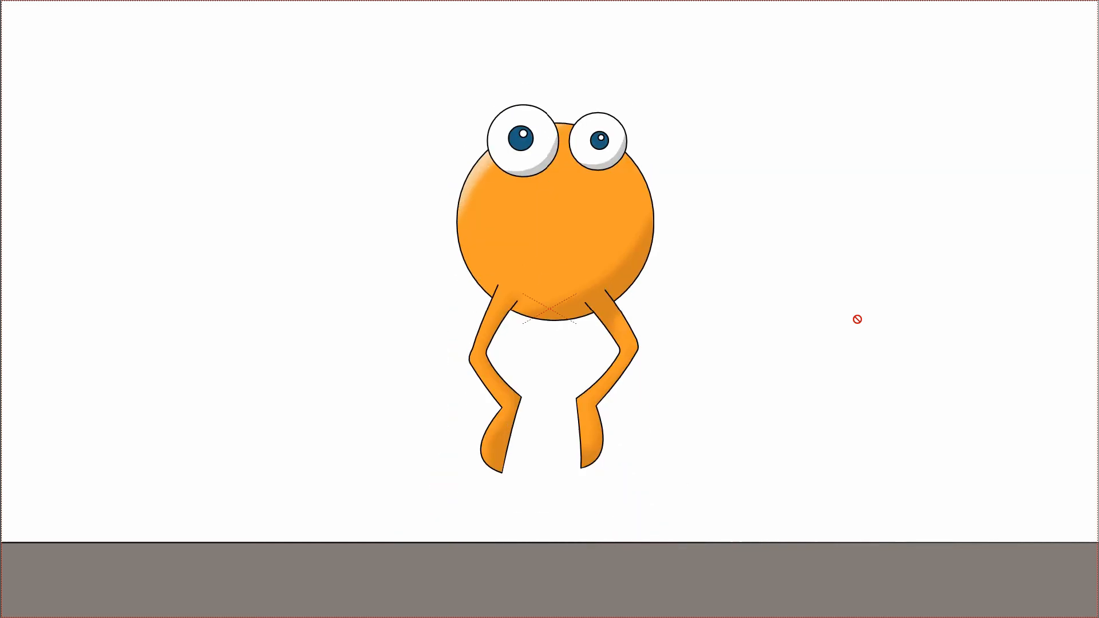
key("Escape")
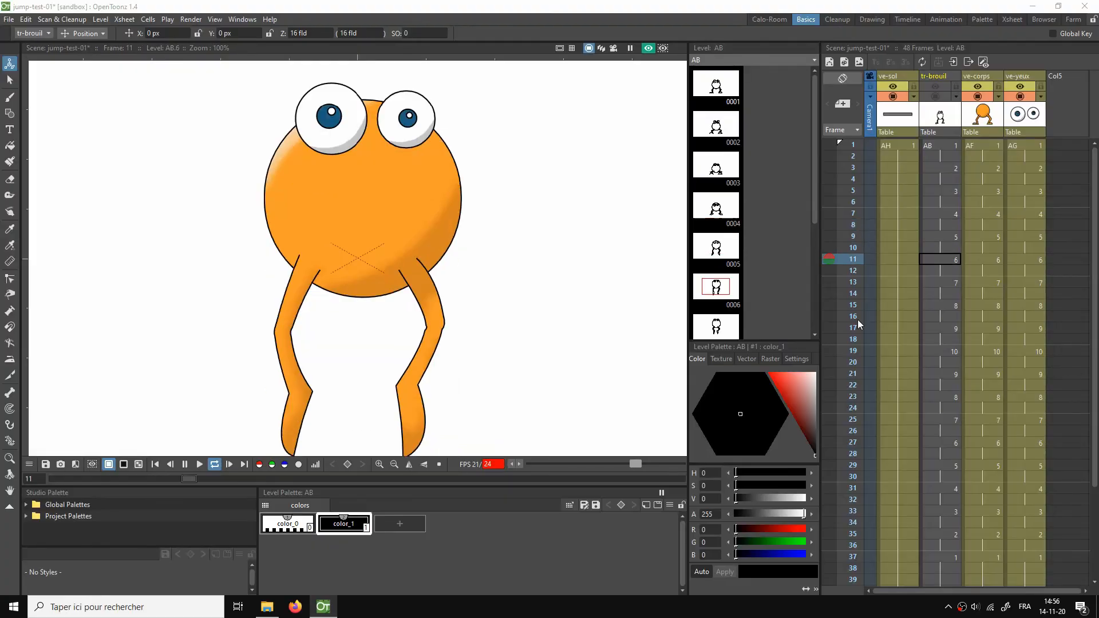
key("l")
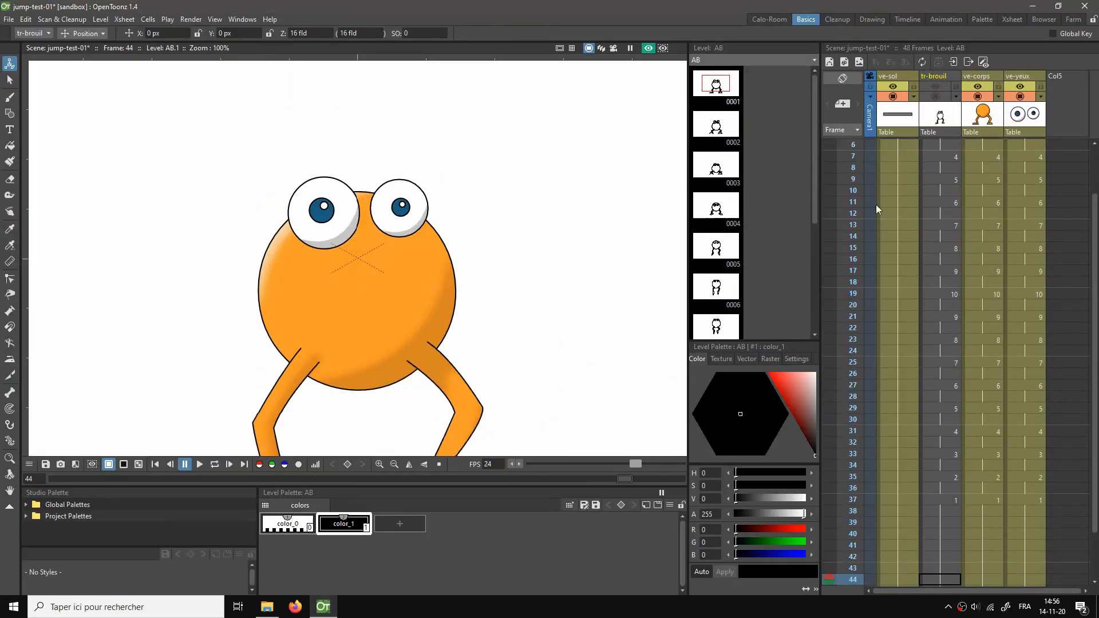
Step: In the Animation workspace, turn on the rendered preview and open the settings of the Color Blending effect
left_click(946, 19)
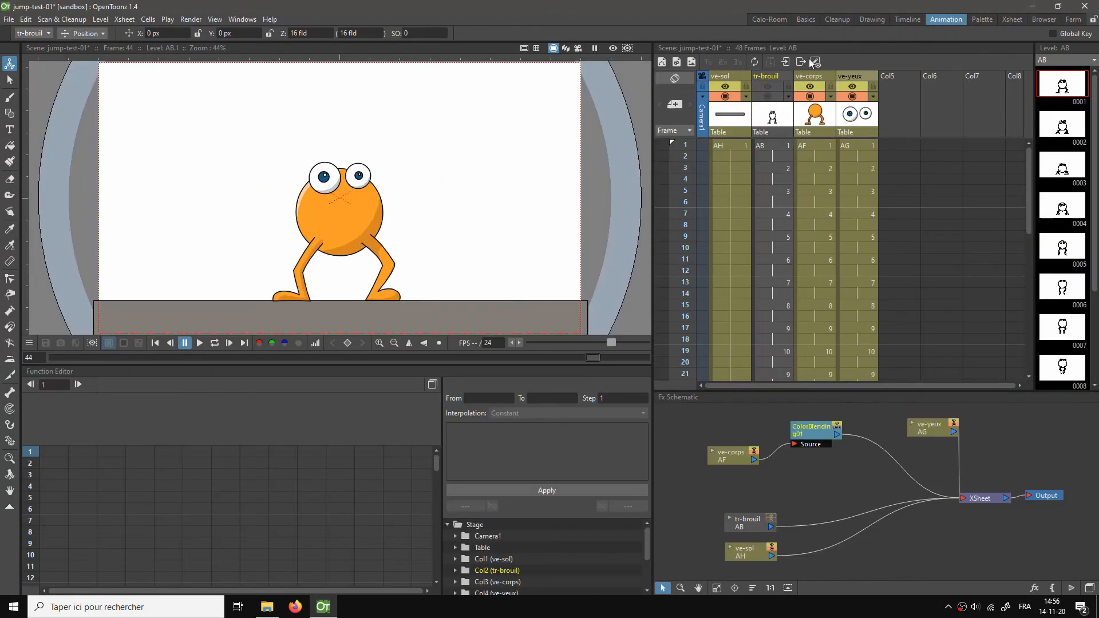
scroll(400, 232, "up", 8)
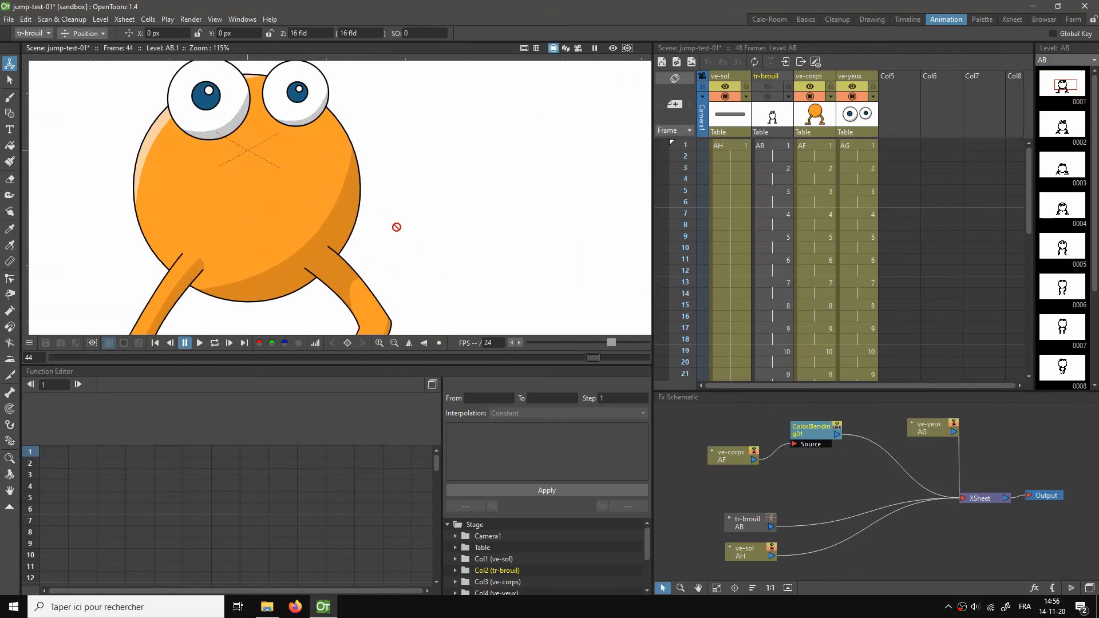
left_click(612, 48)
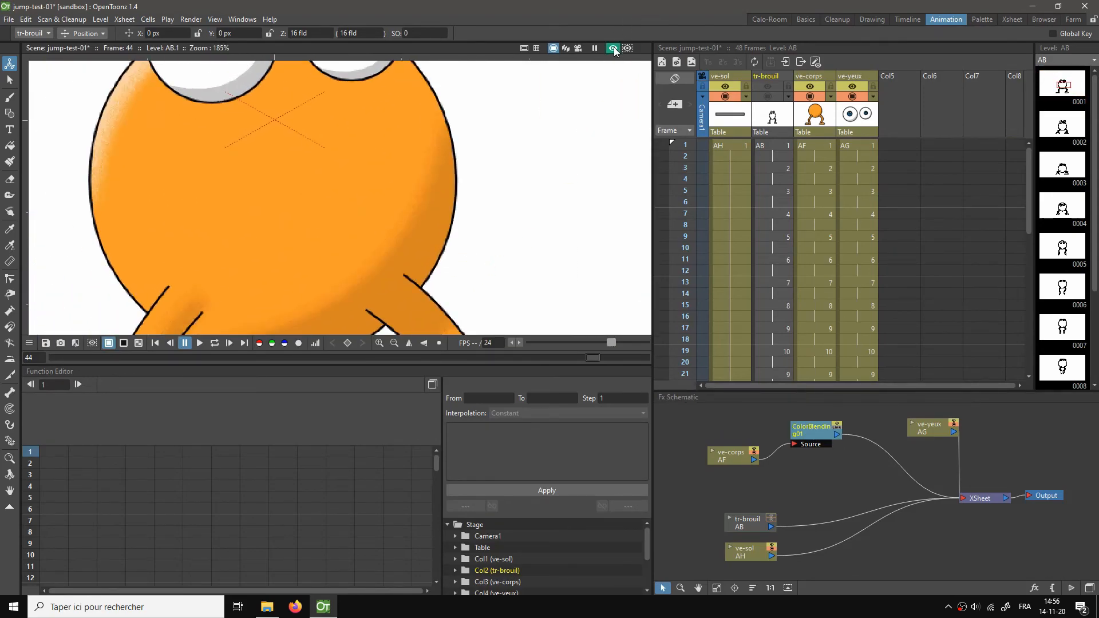
scroll(404, 232, "up", 2)
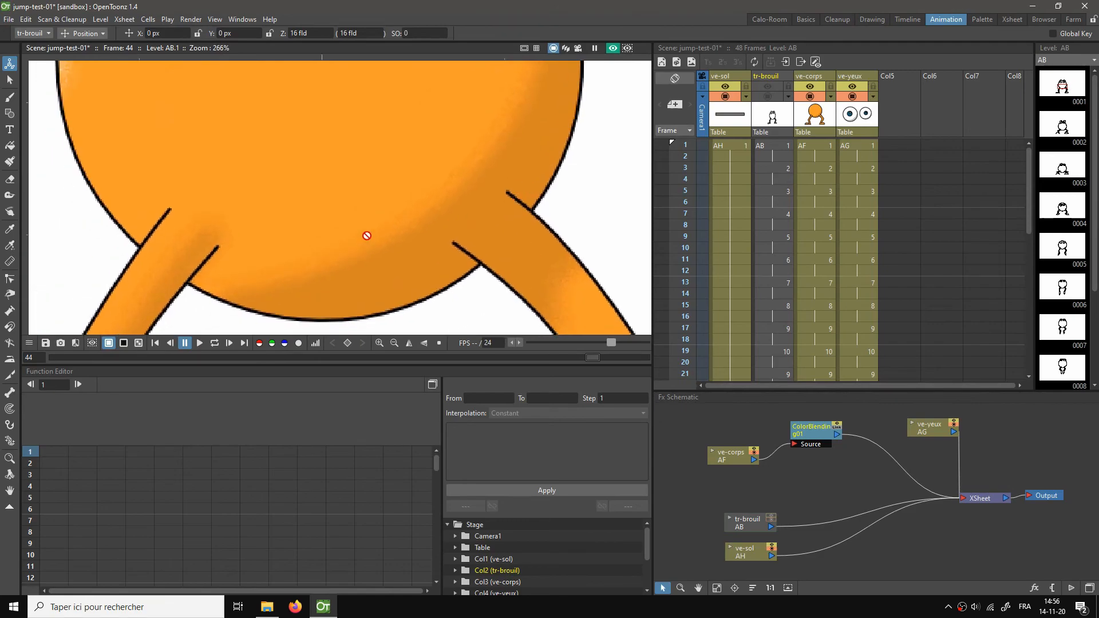
double_click(825, 427)
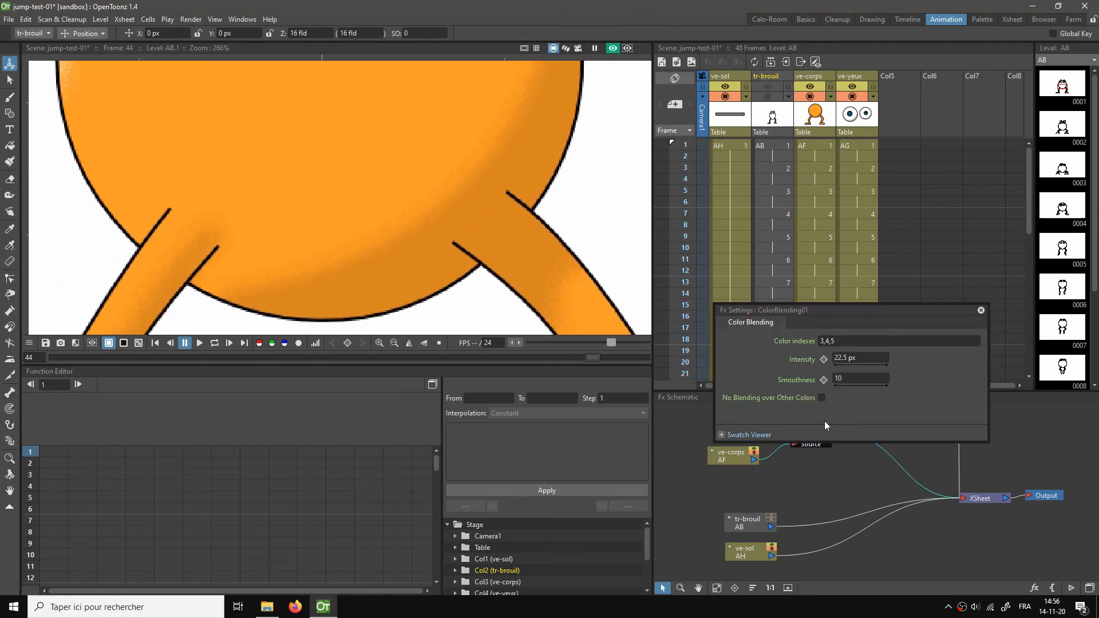
Step: Try Color Blending intensities of 100 px and 80 px on the body shading
left_click(866, 358)
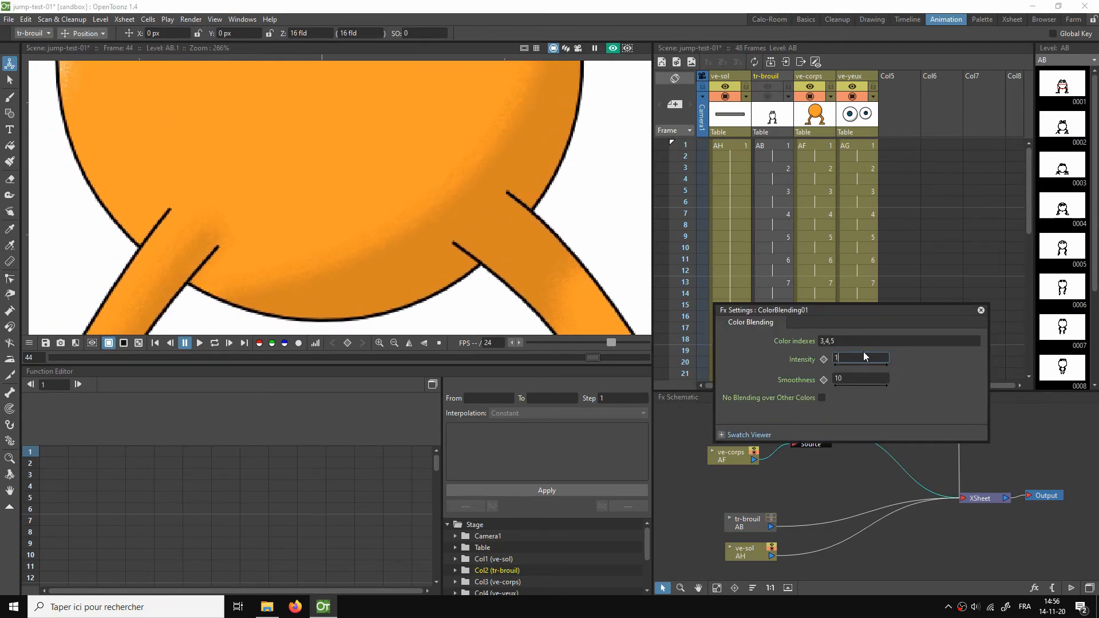
key("Return")
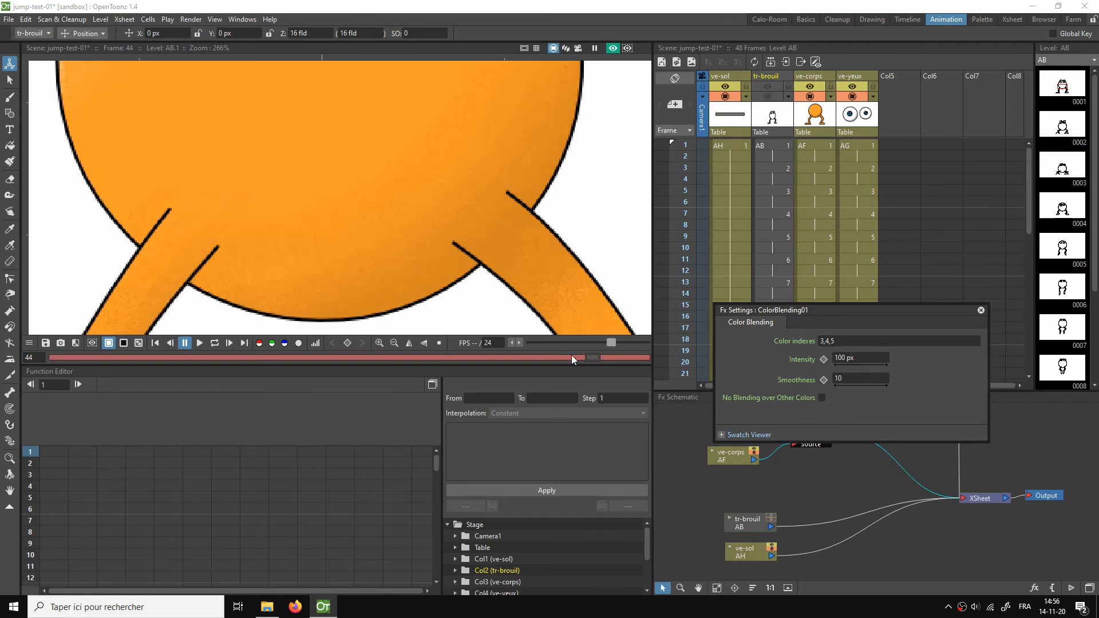
scroll(395, 286, "down", 2)
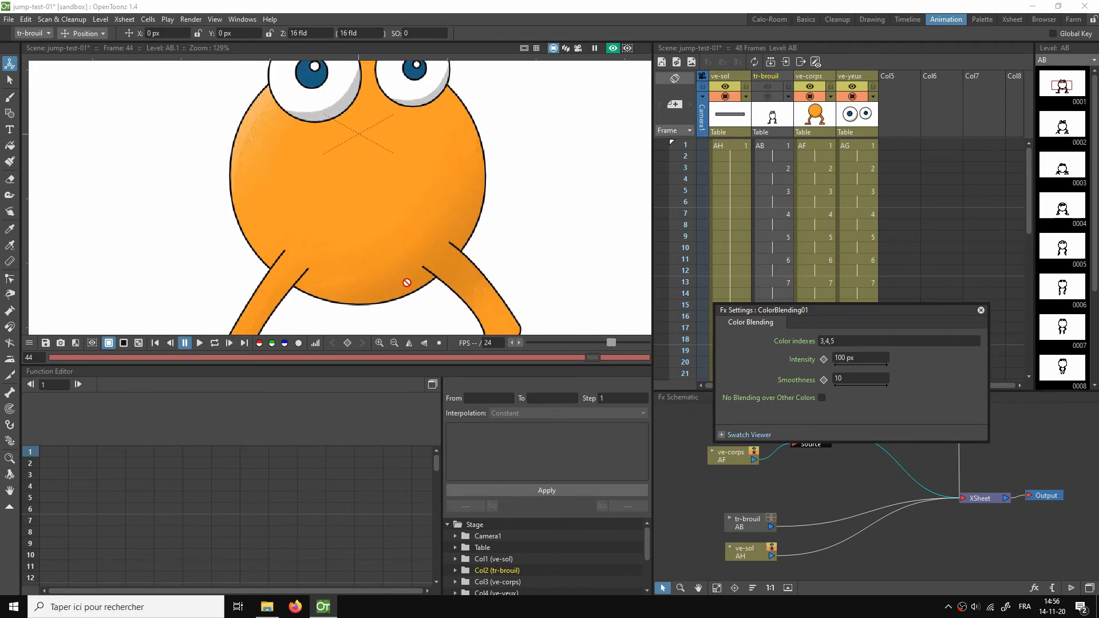
left_click_drag(421, 262, 404, 277)
left_click(853, 359)
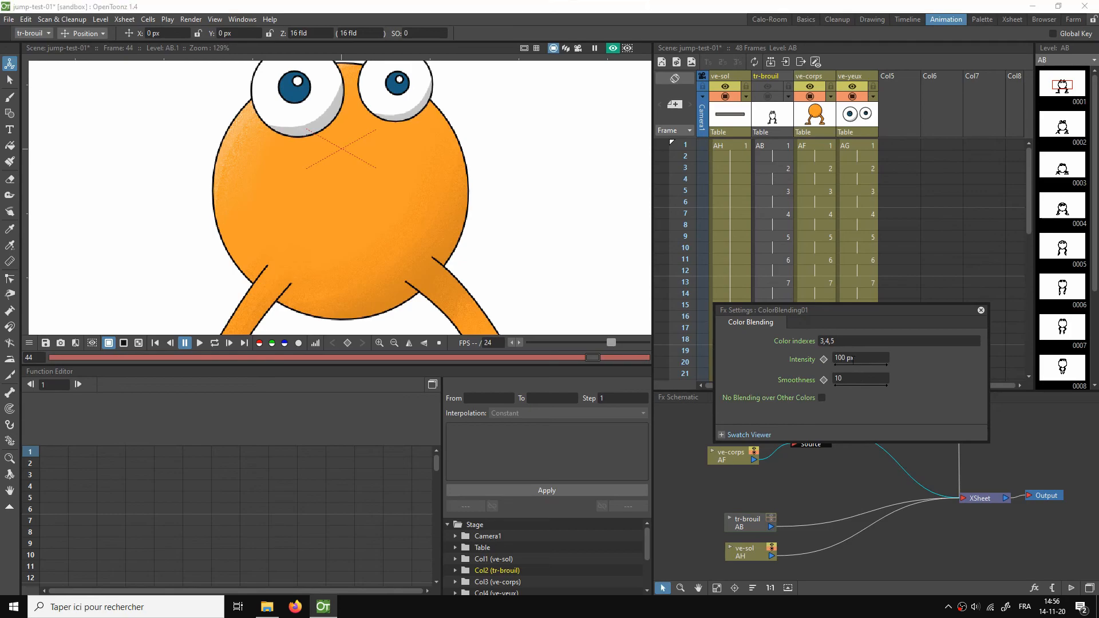
type("80")
key("Return")
Step: Try a Color Blending smoothness of 50, then an intensity of 70 px with a smoothness of 40
left_click(857, 381)
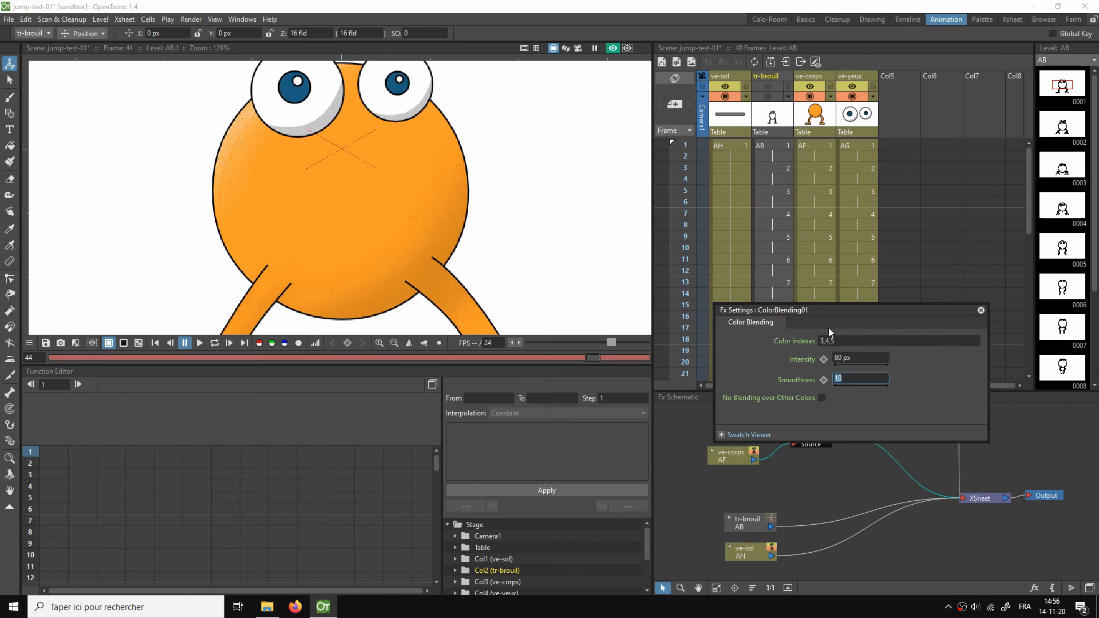
type("50")
key("Return")
left_click(857, 358)
type("70")
key("Return")
left_click(871, 378)
key("Return")
scroll(509, 192, "down", 3)
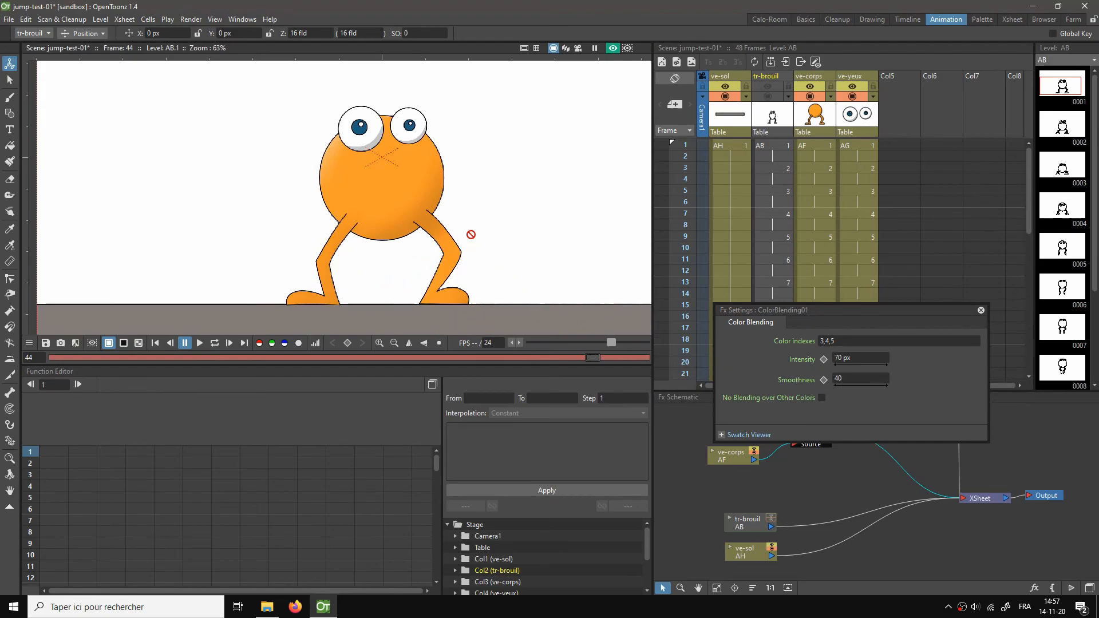
Step: Try Color Blending intensities of 150 px, 20 px and 10 px to compare the shading
left_click(858, 360)
type("150")
key("Return")
left_click(859, 361)
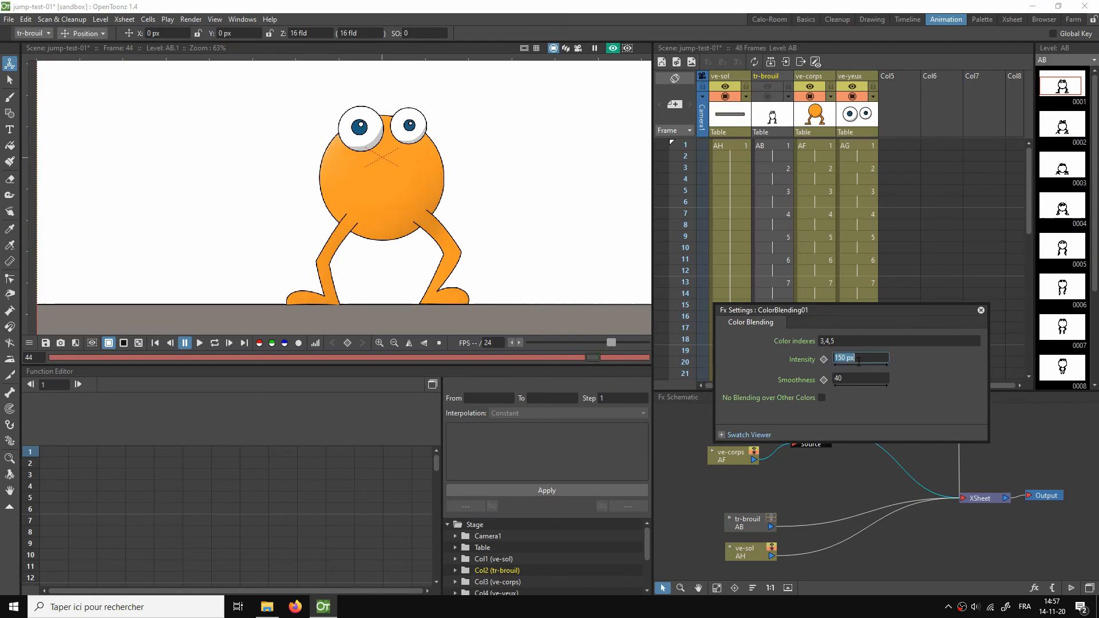
type("20")
key("Return")
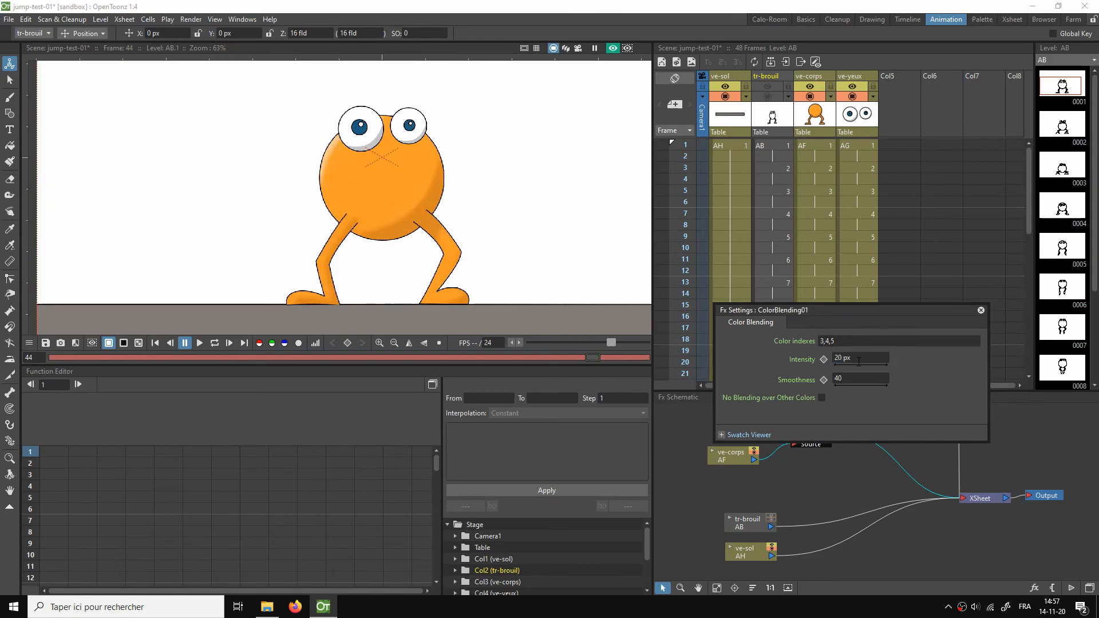
left_click(859, 361)
type("10")
key("Return")
Step: Set the Color Blending intensity to 20 px and the smoothness to 30, and close the effect settings
left_click(859, 359)
type("20")
key("Return")
left_click(864, 379)
type("30")
key("Return")
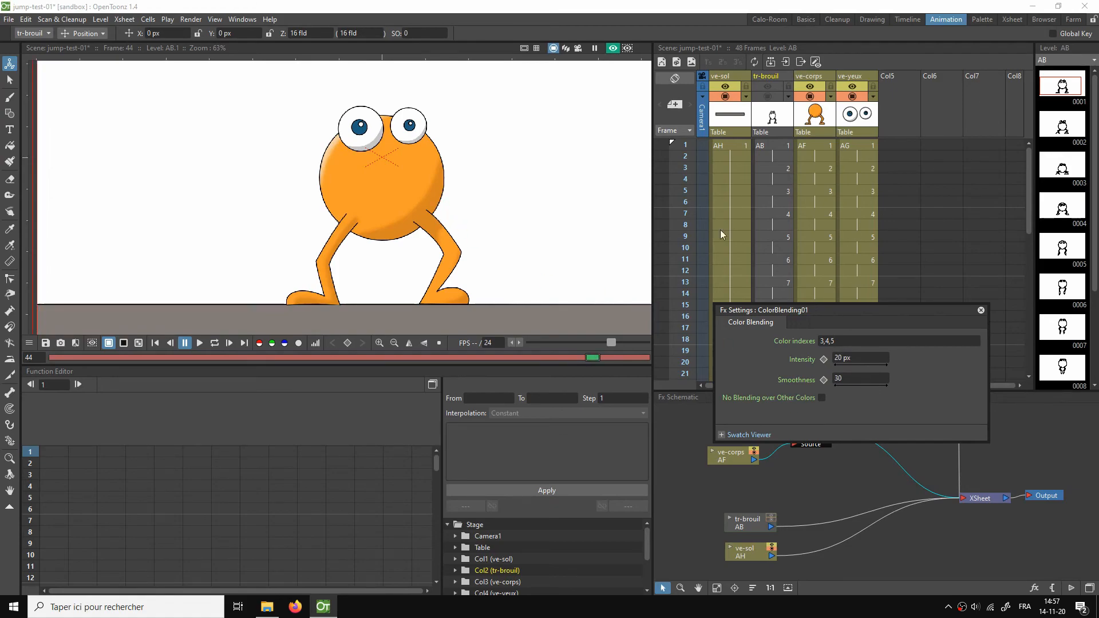
scroll(380, 256, "up", 1)
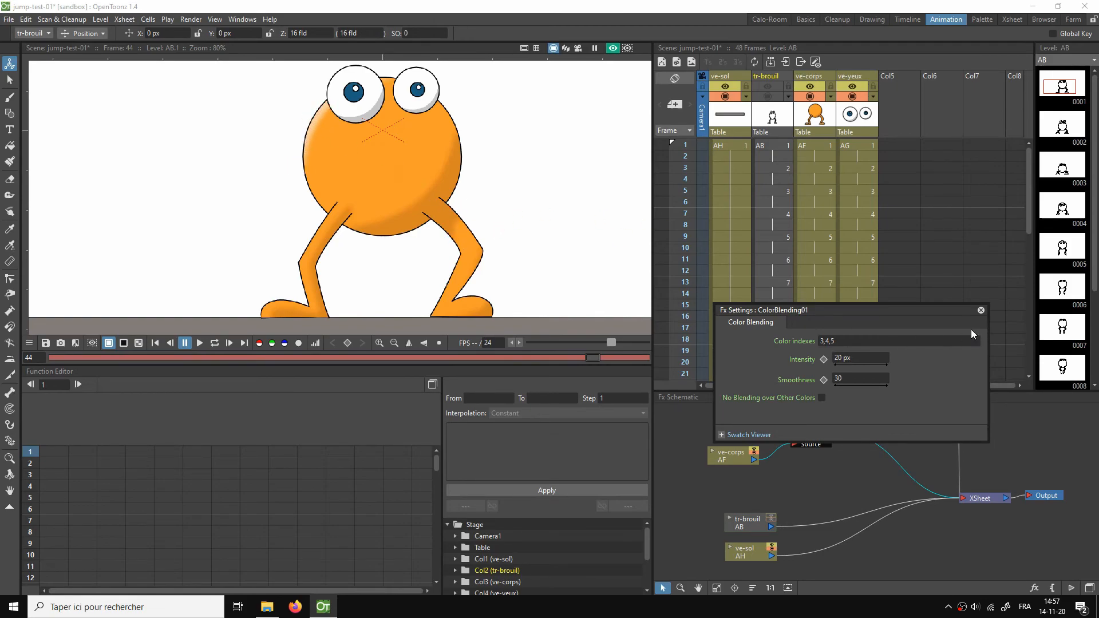
left_click(981, 311)
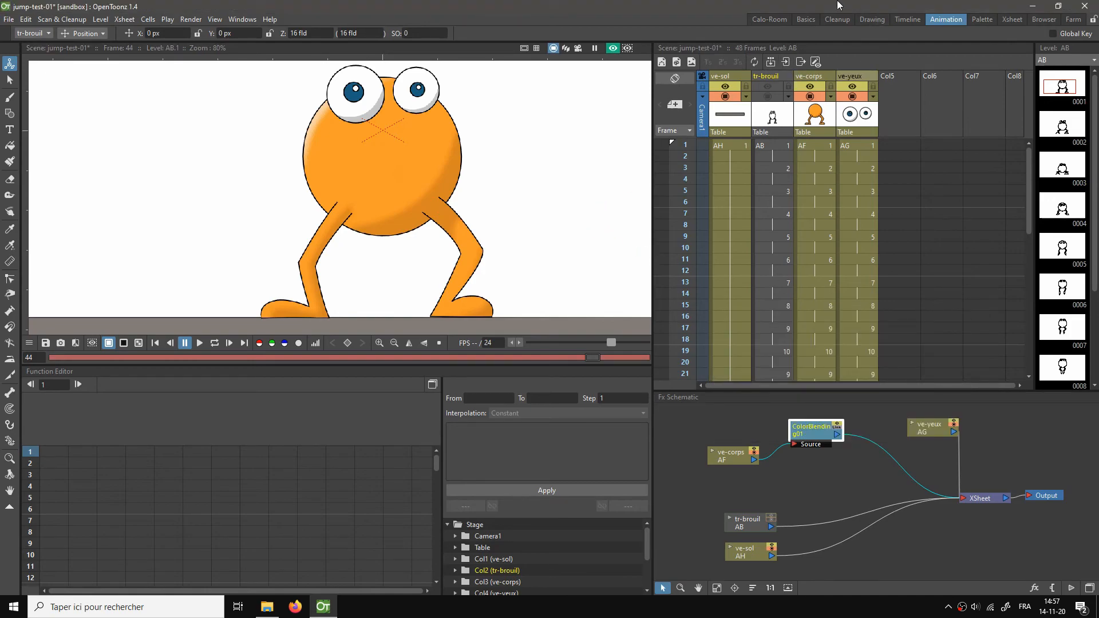
Step: Return to the Basics workspace with the view fitted to the window and save the scene
left_click(806, 20)
right_click(526, 199)
left_click(567, 220)
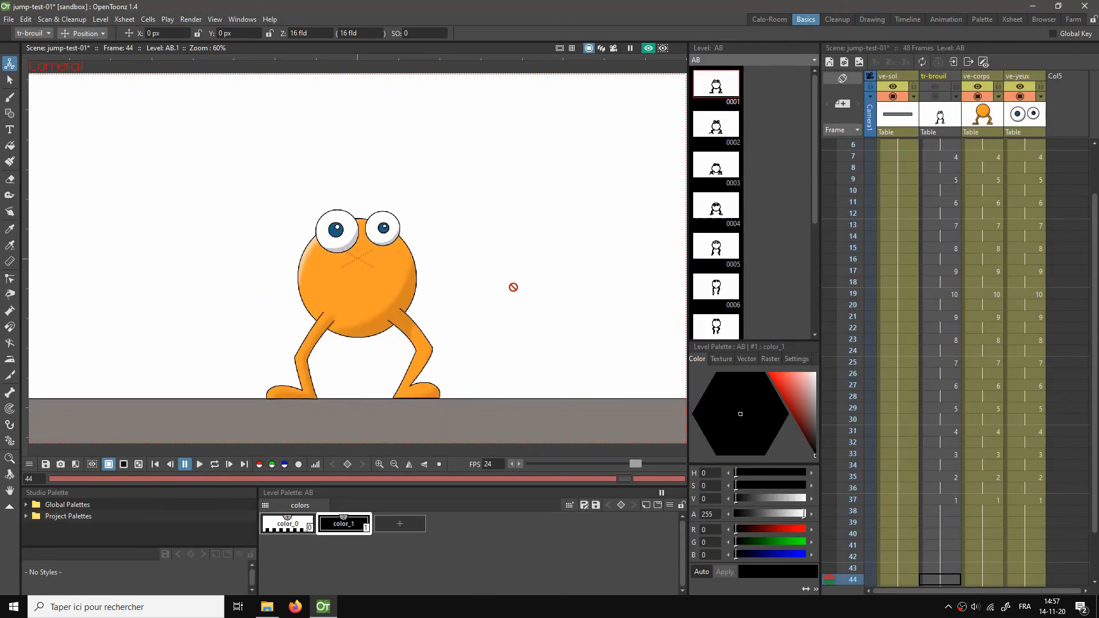
key("ctrl+s")
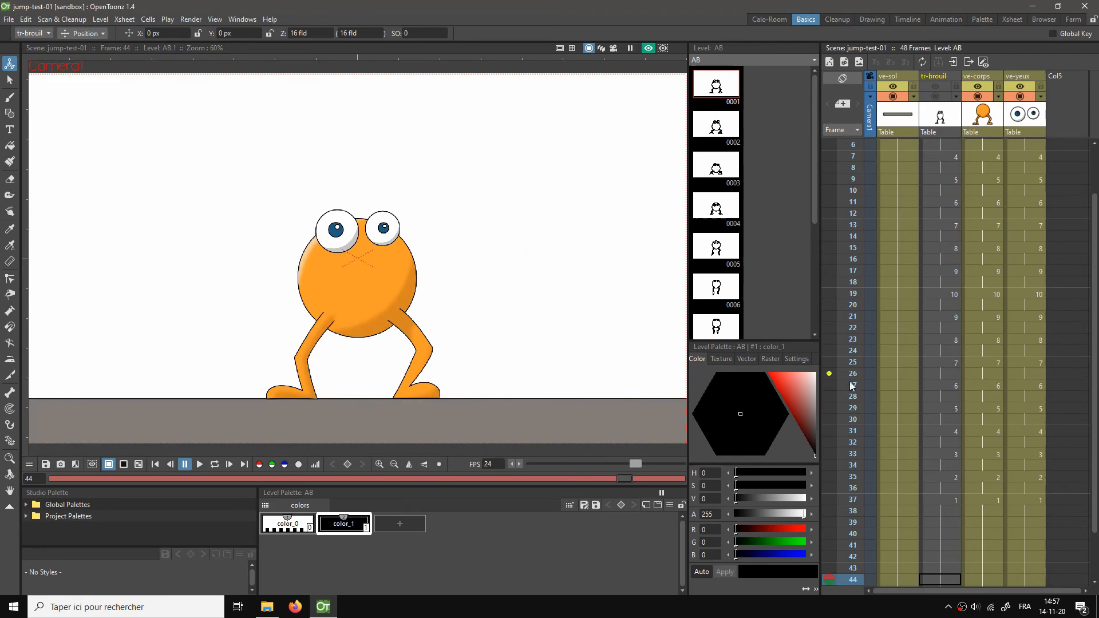
Step: Rename the color_5 style in the ve-corps level's palette as sombre
left_click(994, 145)
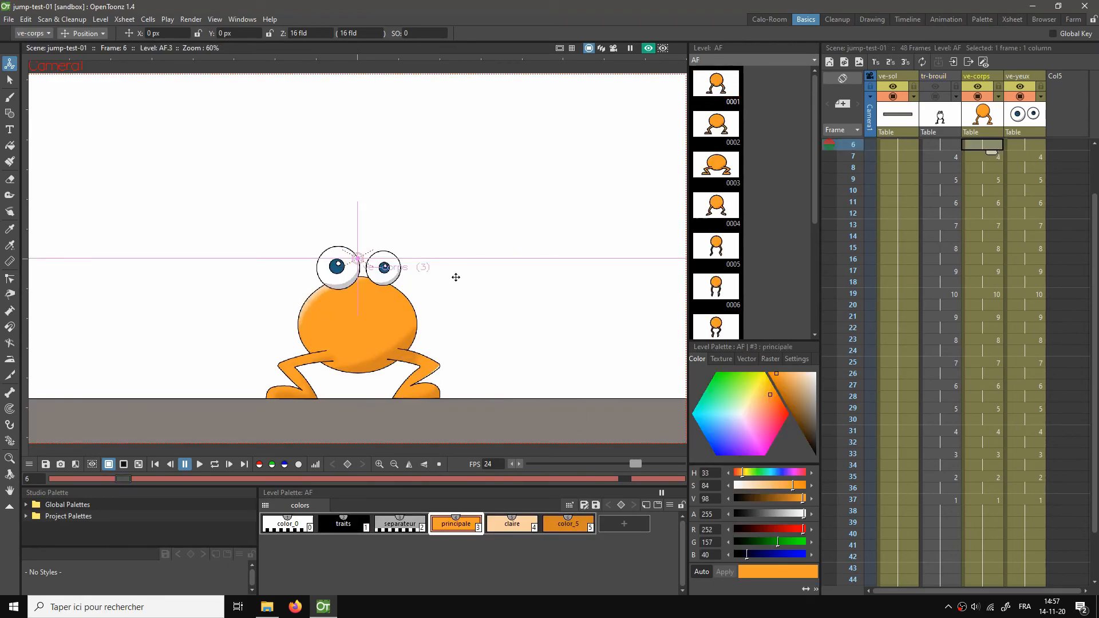
key("s")
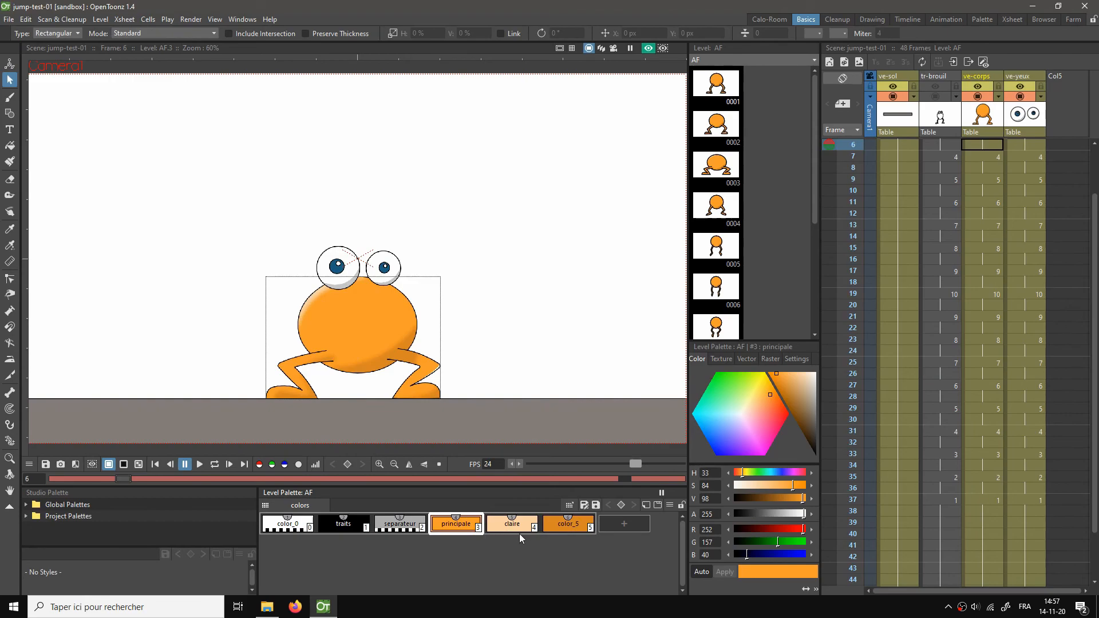
double_click(567, 528)
type("sombre")
key("Return")
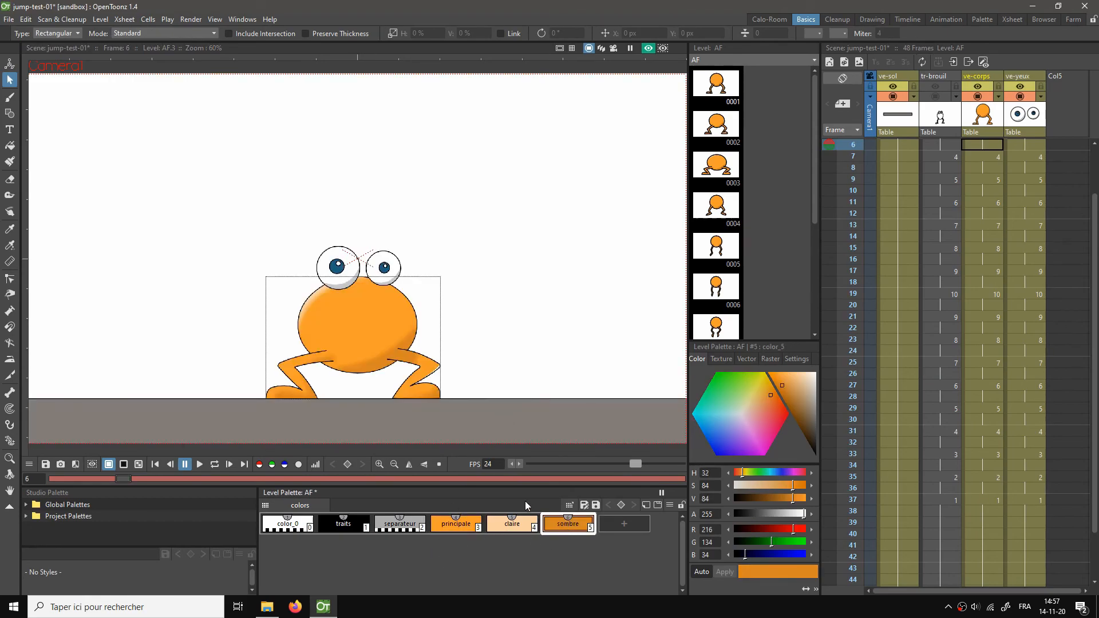
Step: Select frame 1 of ve-yeux and, in the Animation workspace, rearrange the ve-corps, Color Blending and ve-yeux nodes in the Fx Schematic
left_click(1020, 145)
scroll(1048, 168, "up", 2)
left_click(1025, 145)
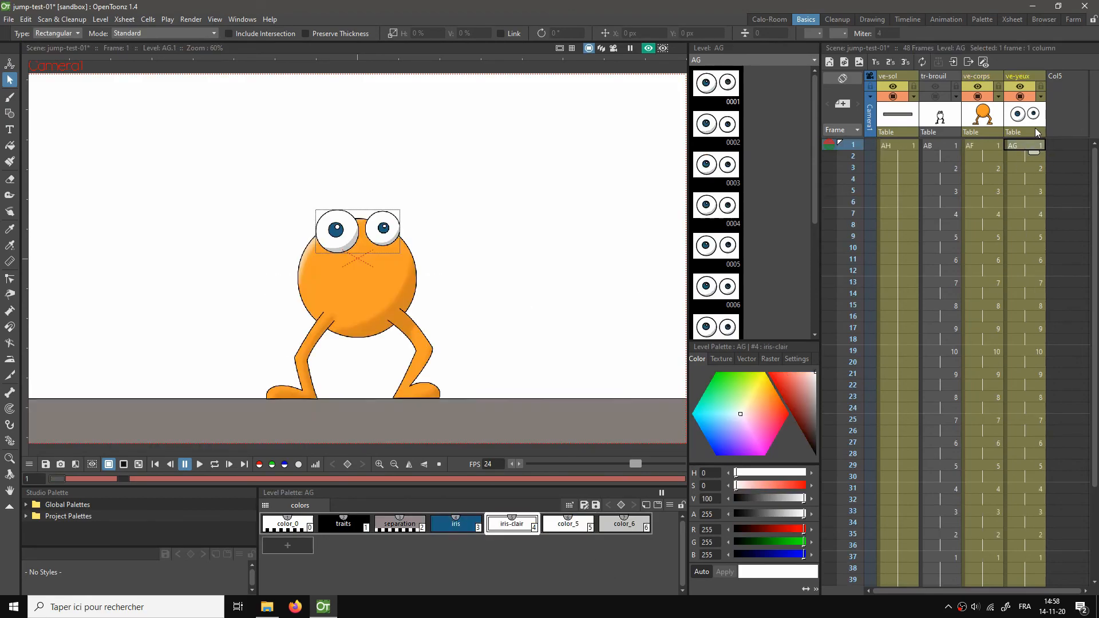
left_click(957, 19)
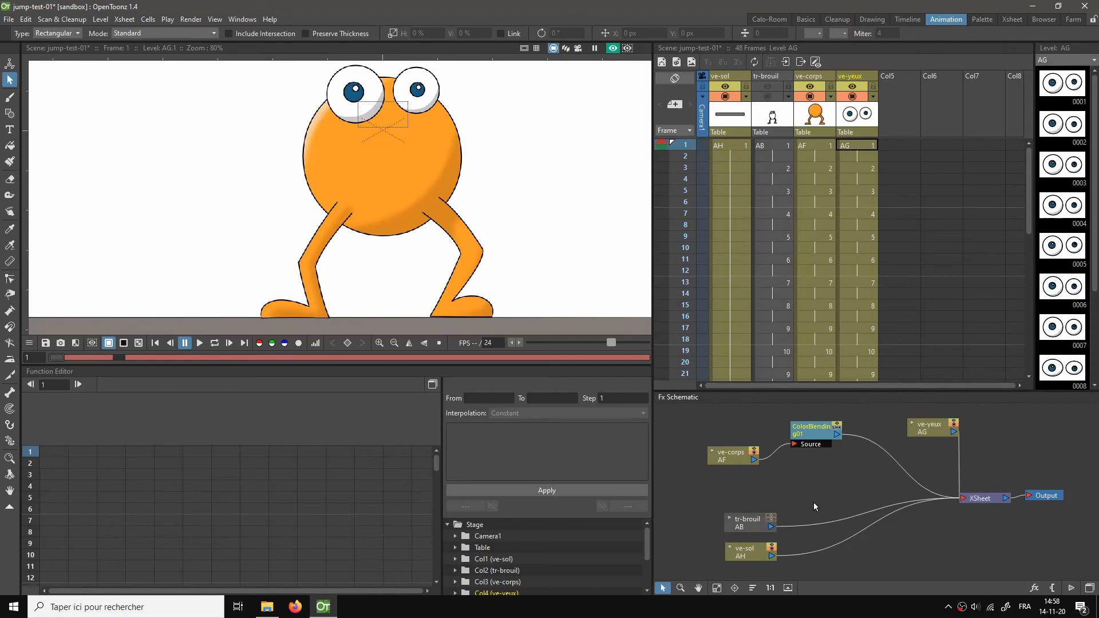
left_click_drag(737, 458, 720, 491)
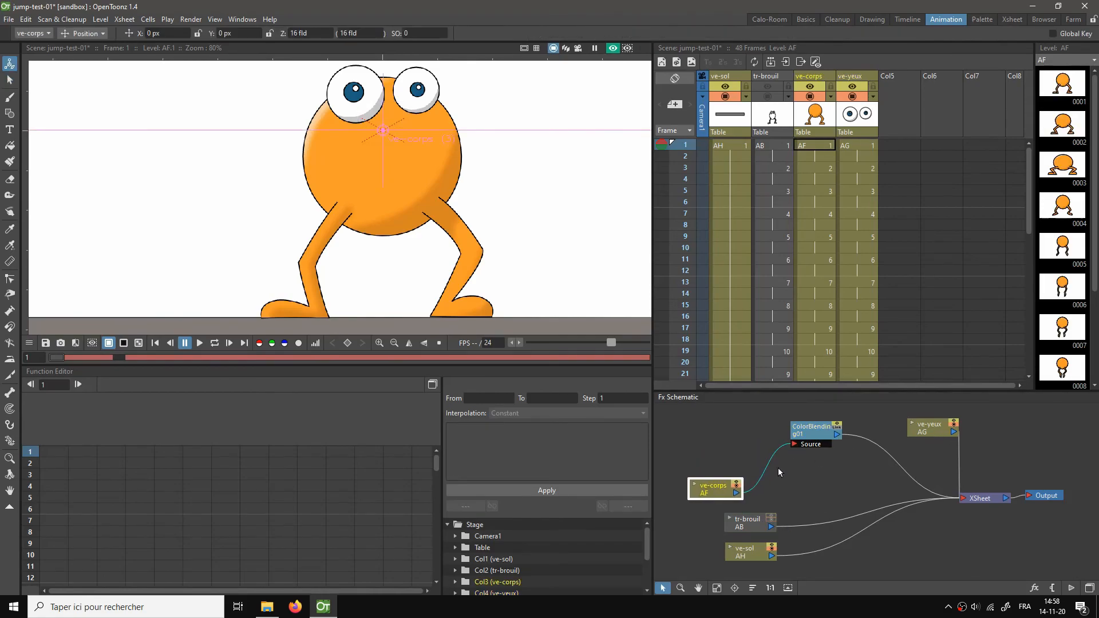
left_click_drag(807, 439, 822, 482)
left_click_drag(924, 430, 732, 426)
Step: Add a second Color Blending effect and connect it between the ve-yeux node and the XSheet node, replacing the direct link
right_click(880, 429)
mouse_move(899, 435)
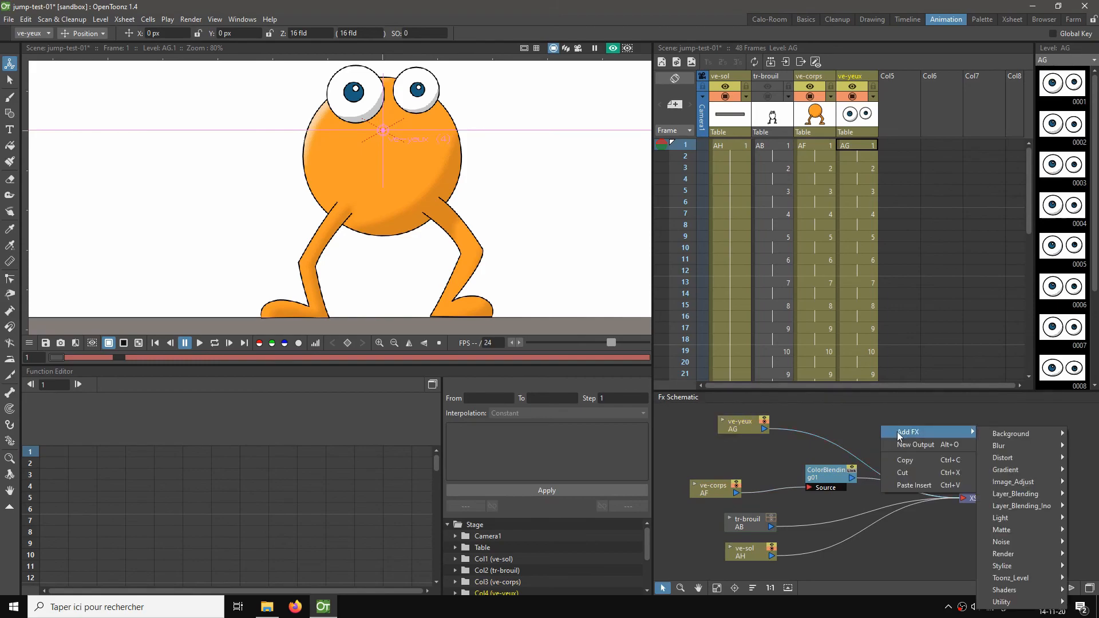
mouse_move(1022, 578)
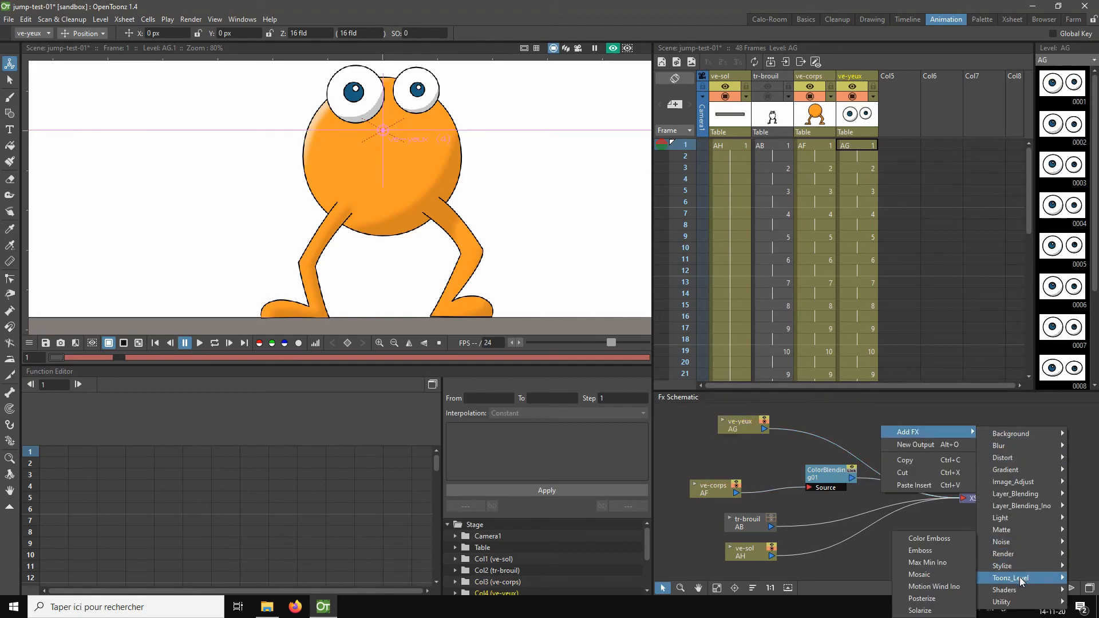
left_click(941, 551)
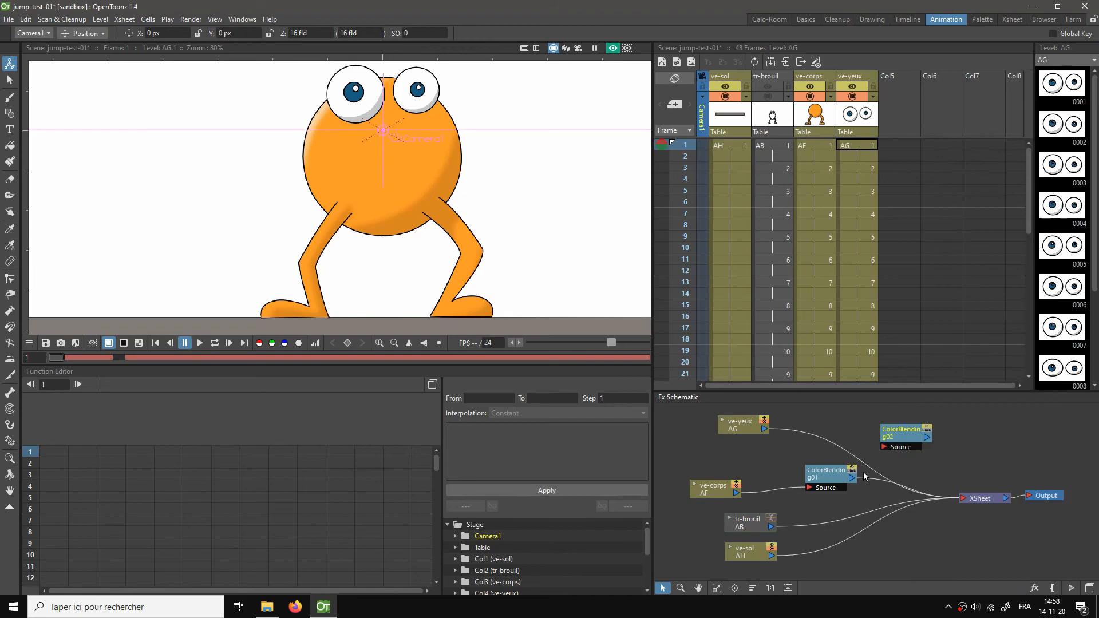
key("Delete")
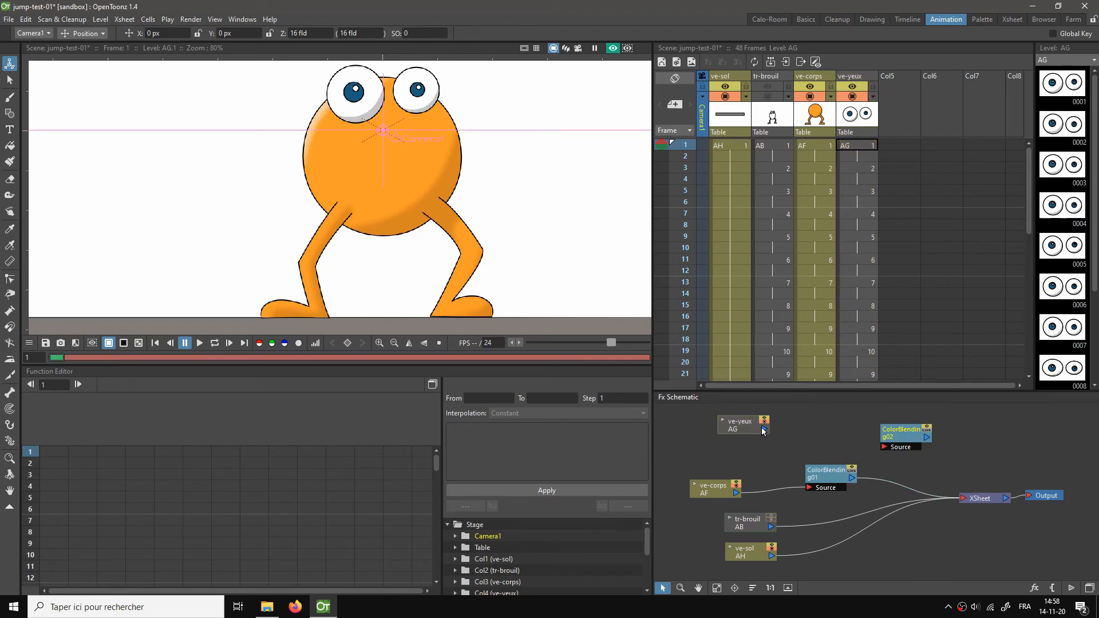
left_click_drag(765, 429, 962, 498)
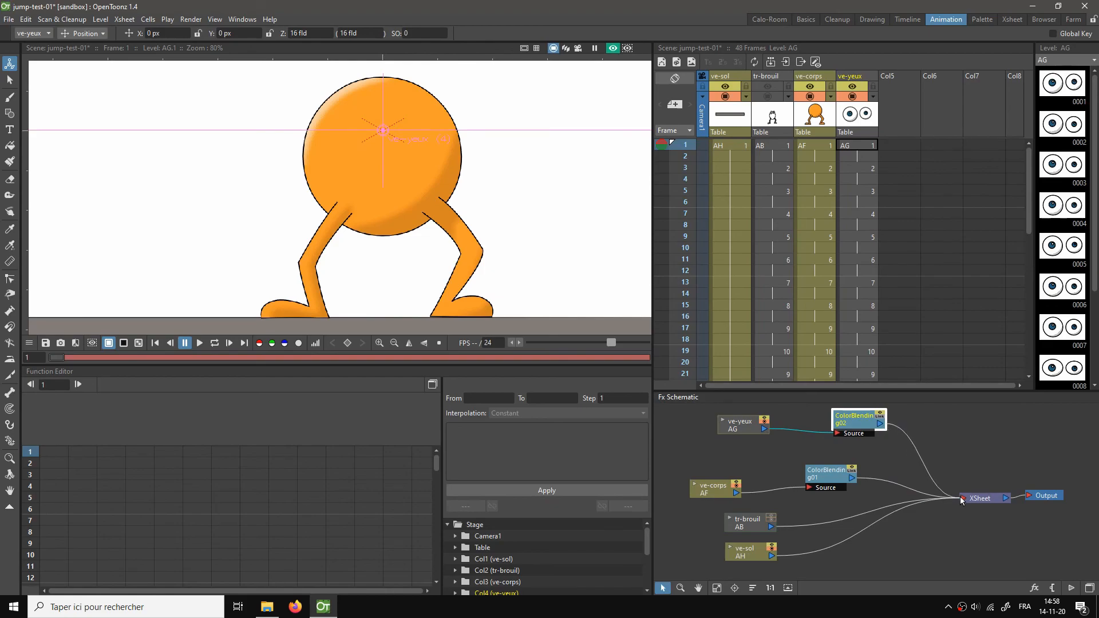
Step: Check the style indexes of the eyes' white and grey colours in the ve-yeux level palette in the Basics workspace
left_click(857, 146)
left_click(803, 21)
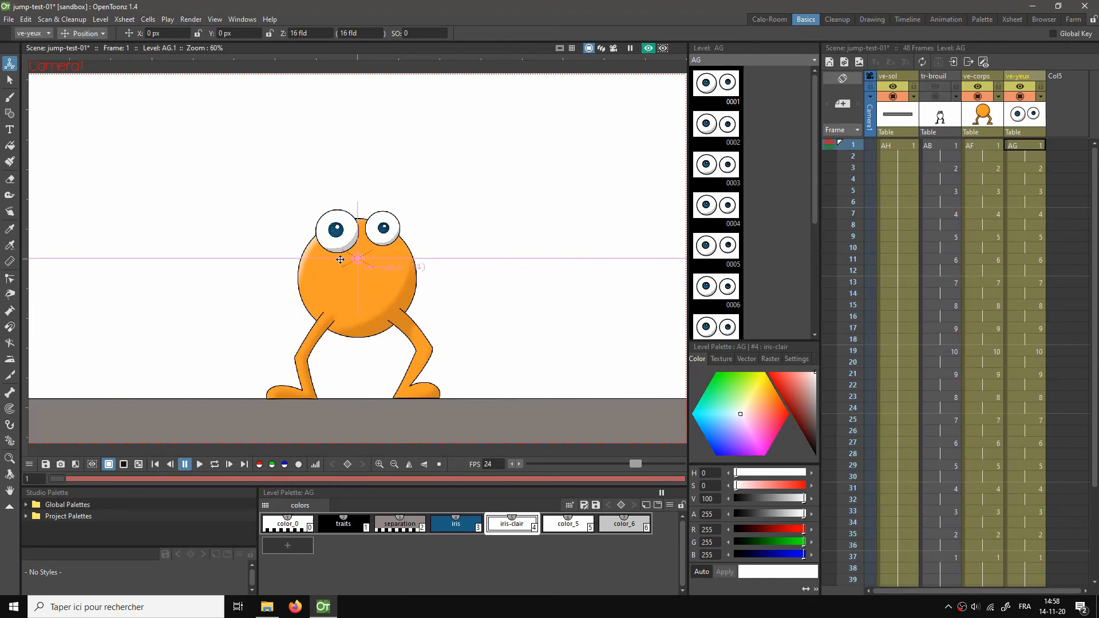
left_click(580, 529)
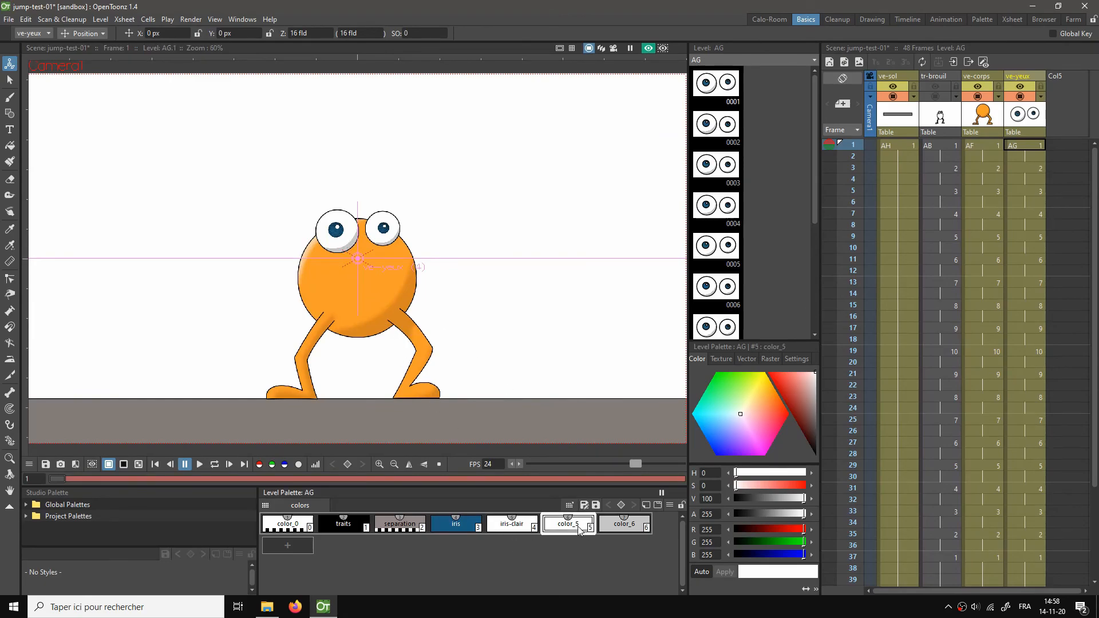
left_click(626, 530)
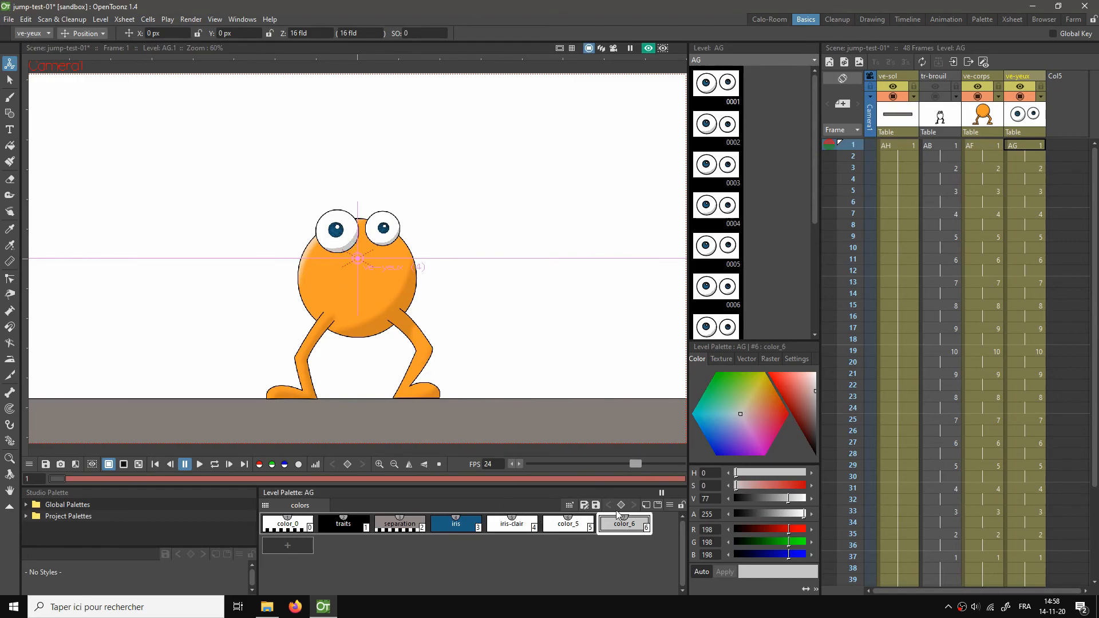
left_click(570, 531)
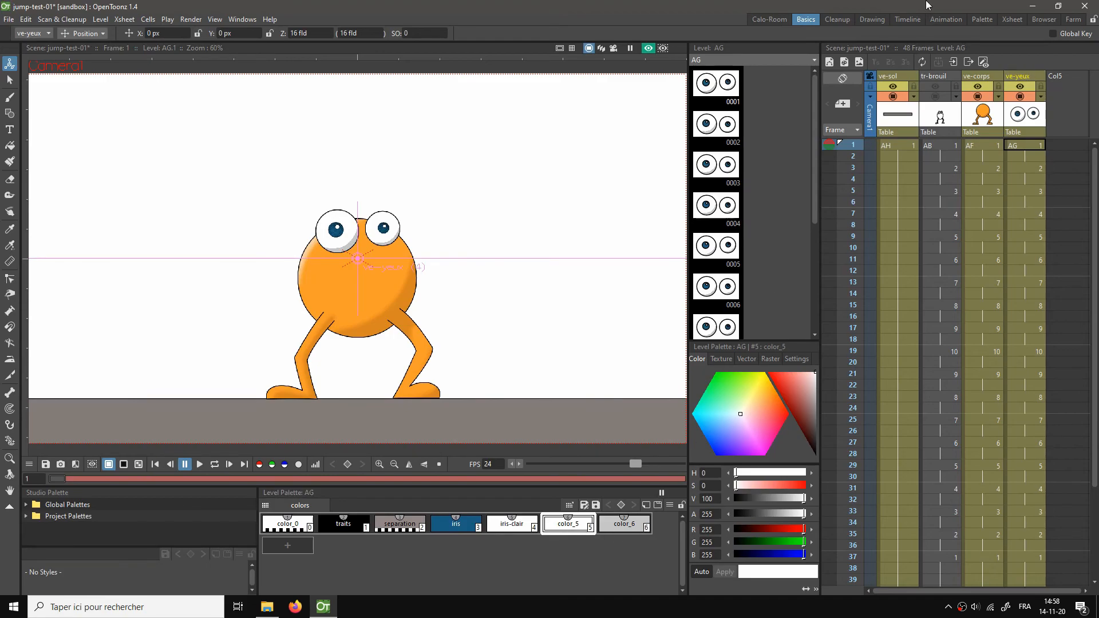
Step: Set the color indexes of the ve-yeux Color Blending effect to 5,6 in the Animation workspace
left_click(939, 20)
double_click(856, 415)
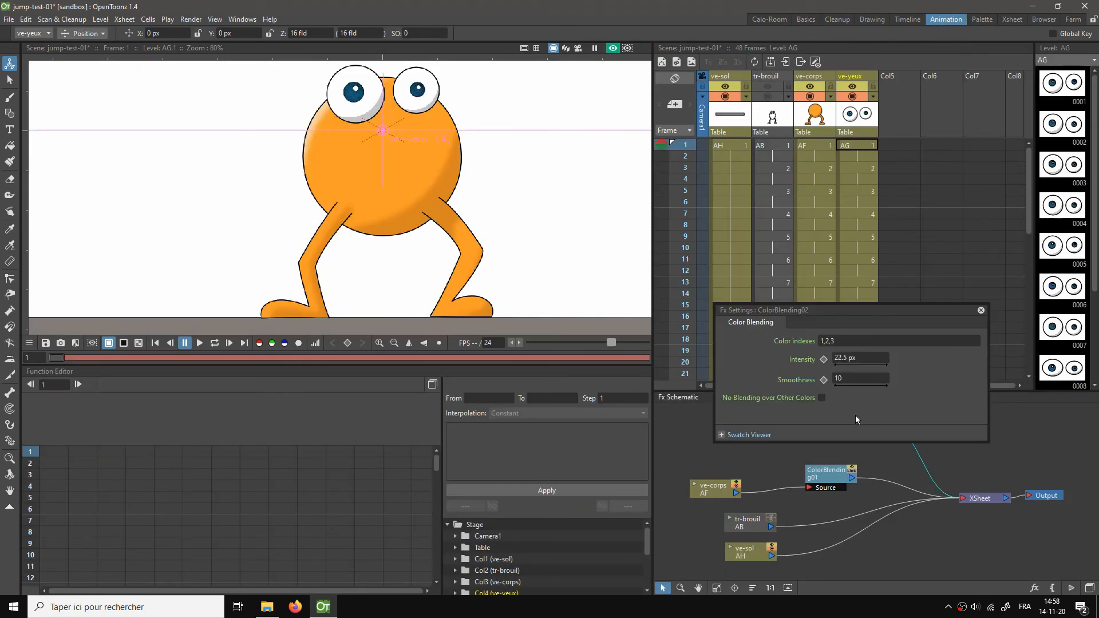
left_click(825, 341)
type("5,6")
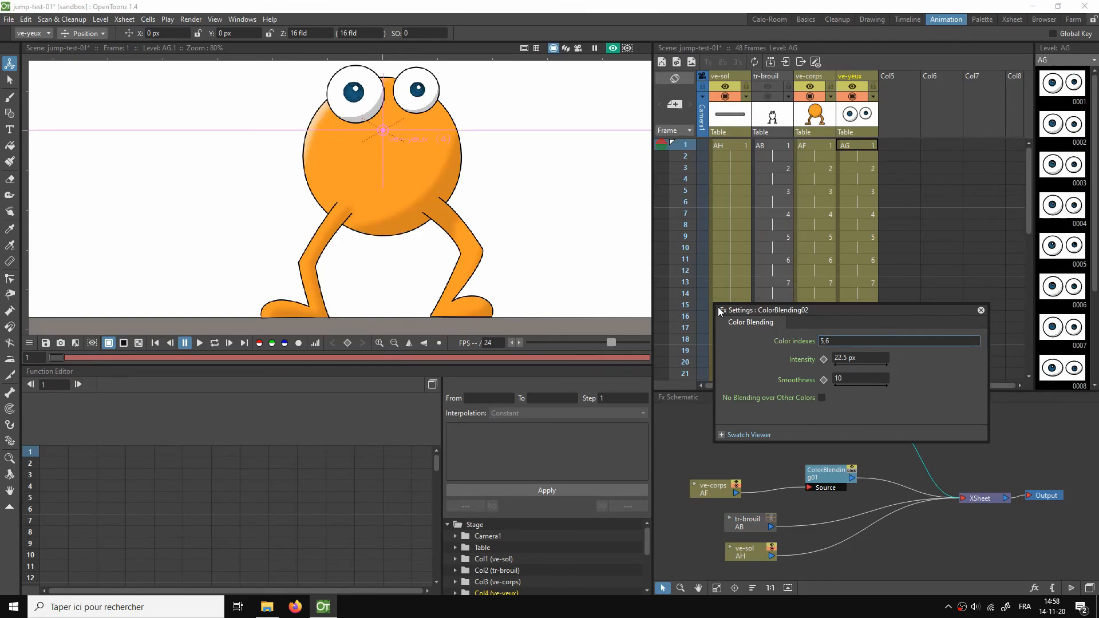
Step: Set the eyes' Color Blending intensity to 30 px and the smoothness to 30
left_click(868, 359)
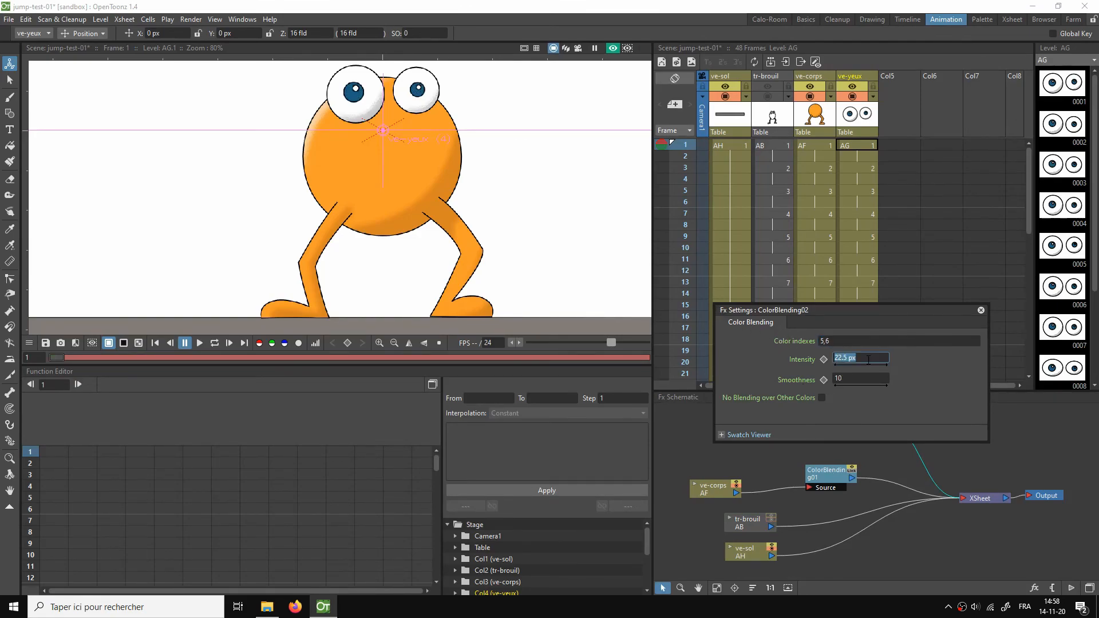
scroll(380, 125, "up", 5)
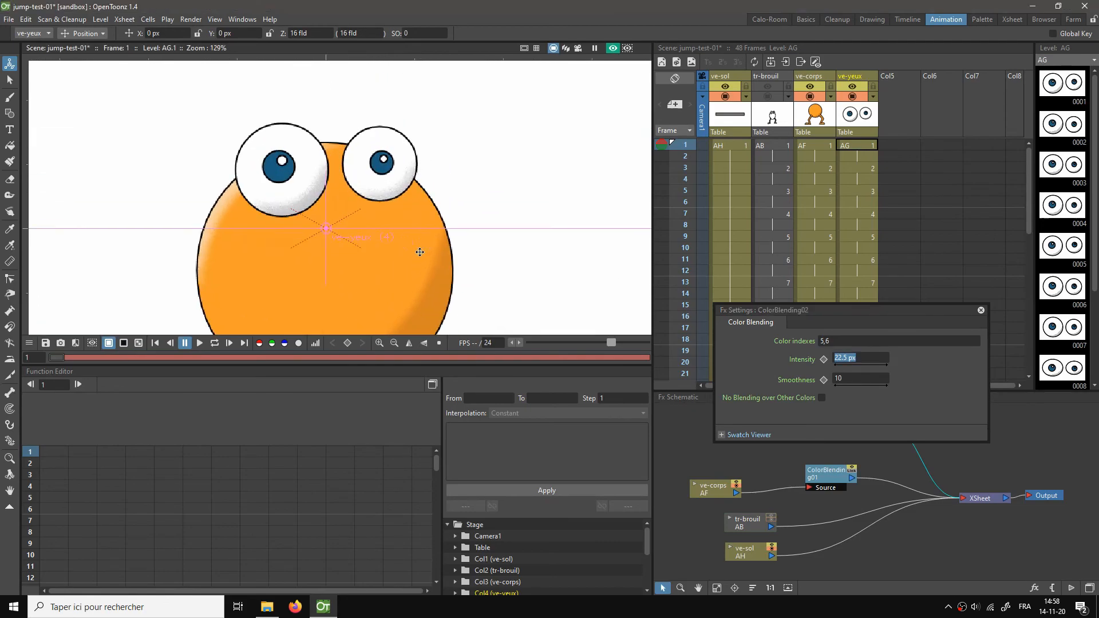
left_click_drag(864, 362, 811, 359)
double_click(870, 360)
type("30")
key("Return")
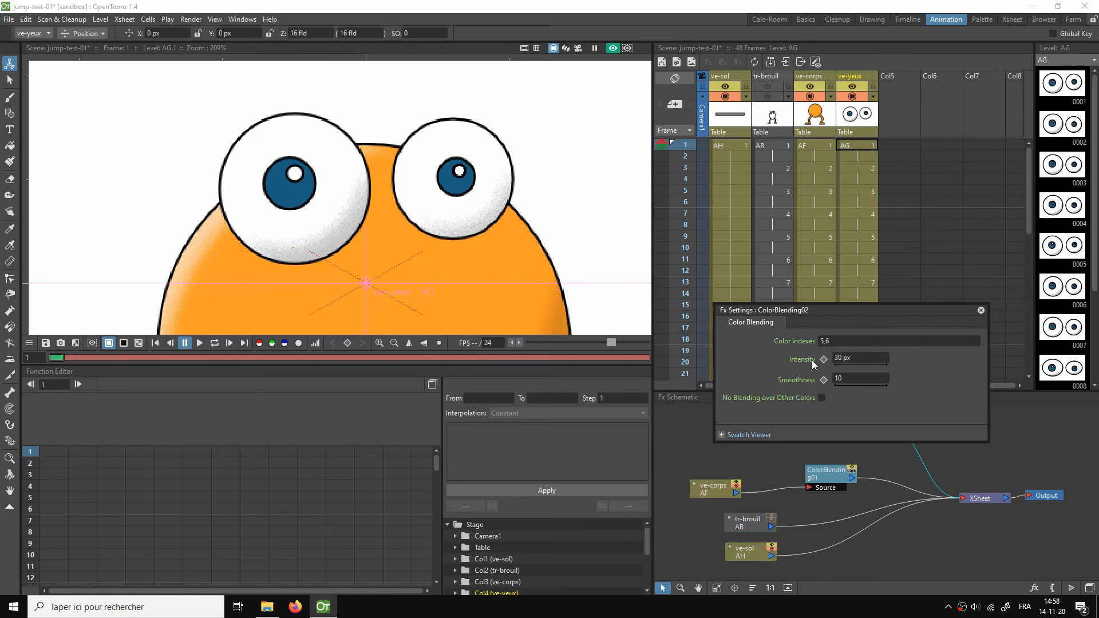
double_click(865, 377)
type("30")
key("Return")
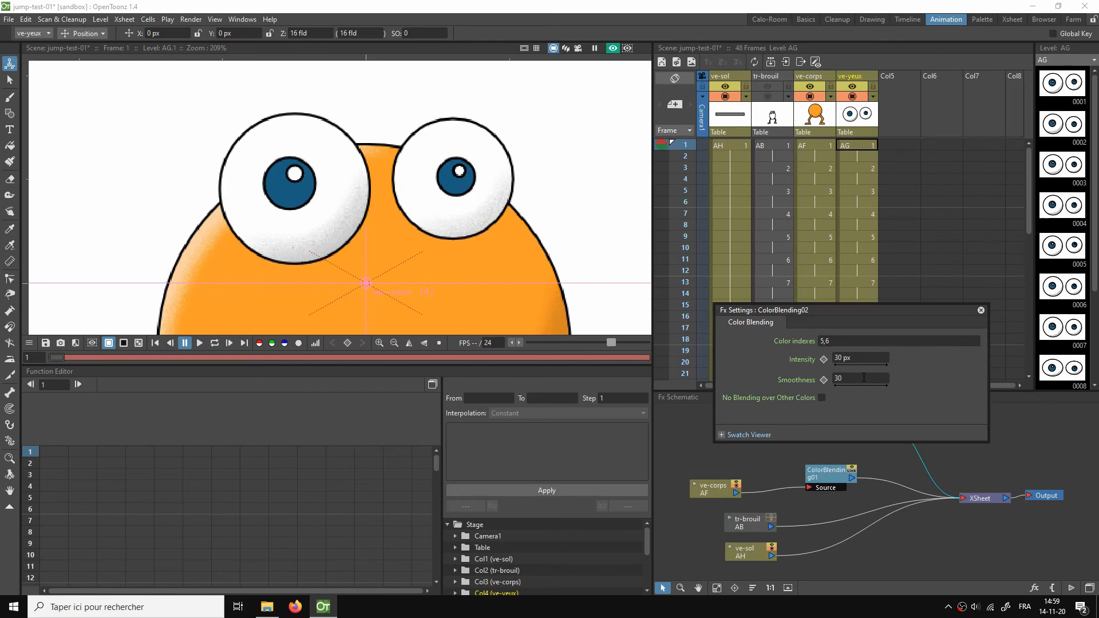
Step: Try an intensity of 10 px for the eyes' Color Blending, settle on 15 px and close the effect settings
double_click(861, 358)
type("10")
key("Return")
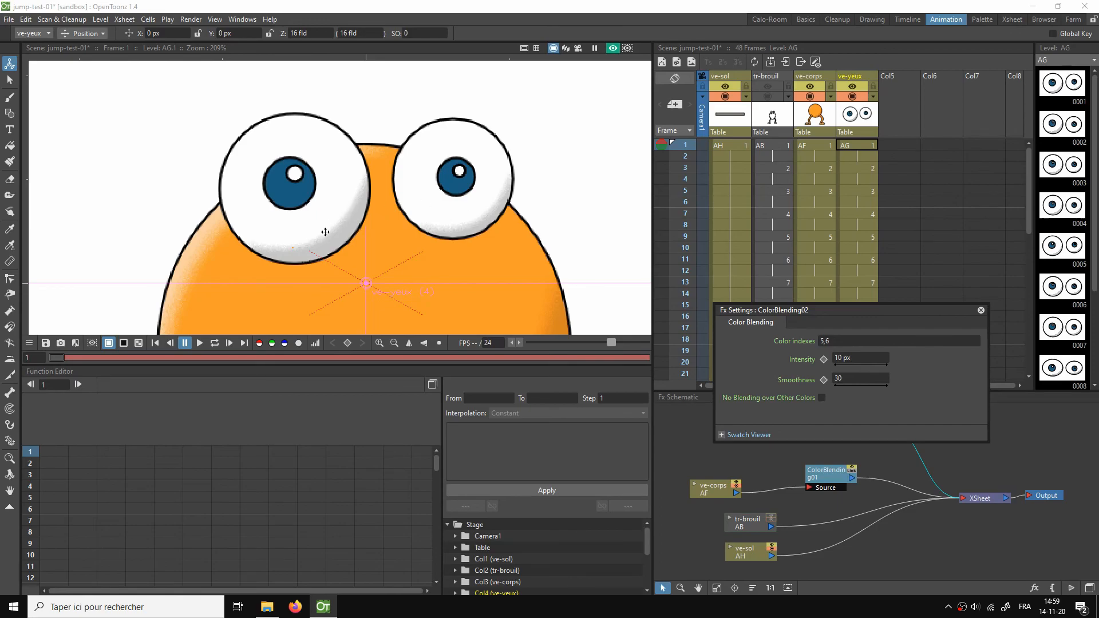
left_click(853, 355)
type("15")
key("Return")
right_click(573, 213)
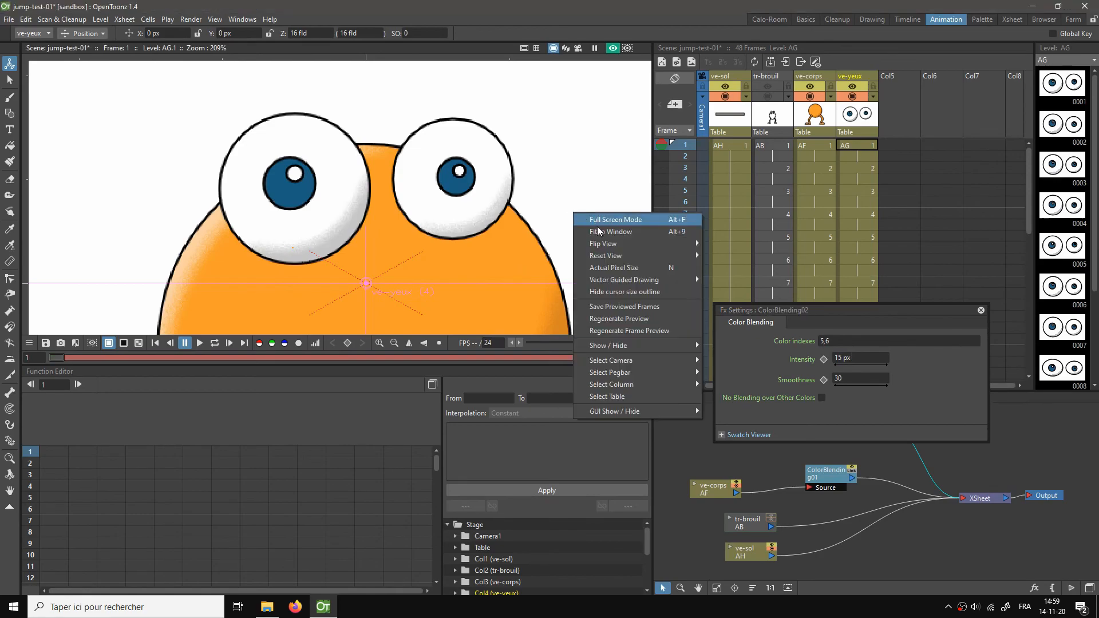
left_click(981, 310)
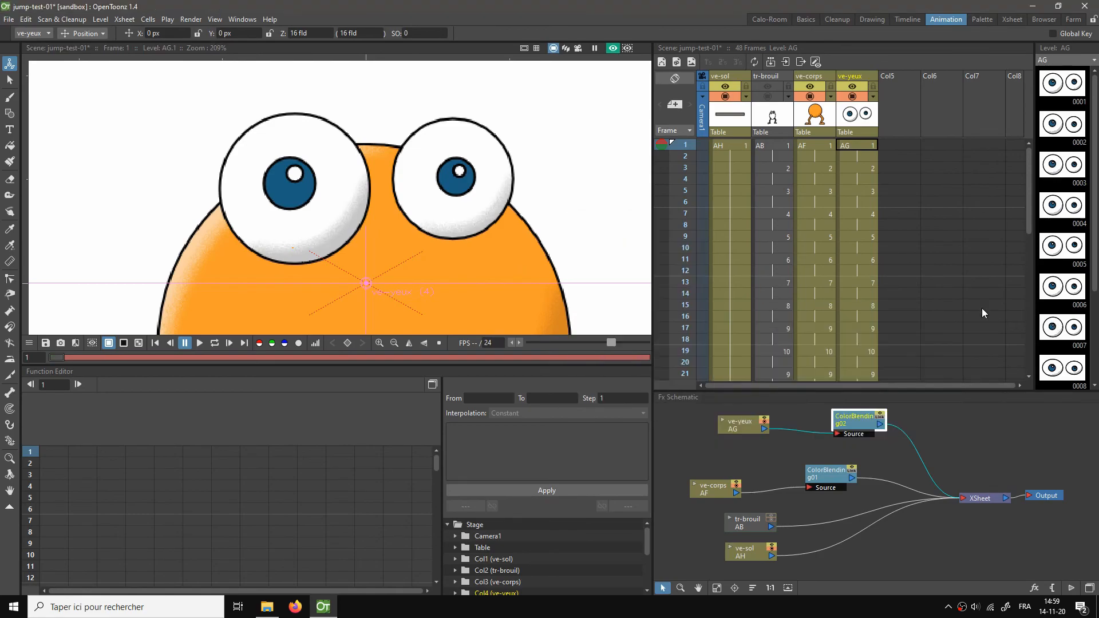
Step: Fit the scene view to the window and return to the Basics workspace
right_click(562, 184)
left_click(589, 202)
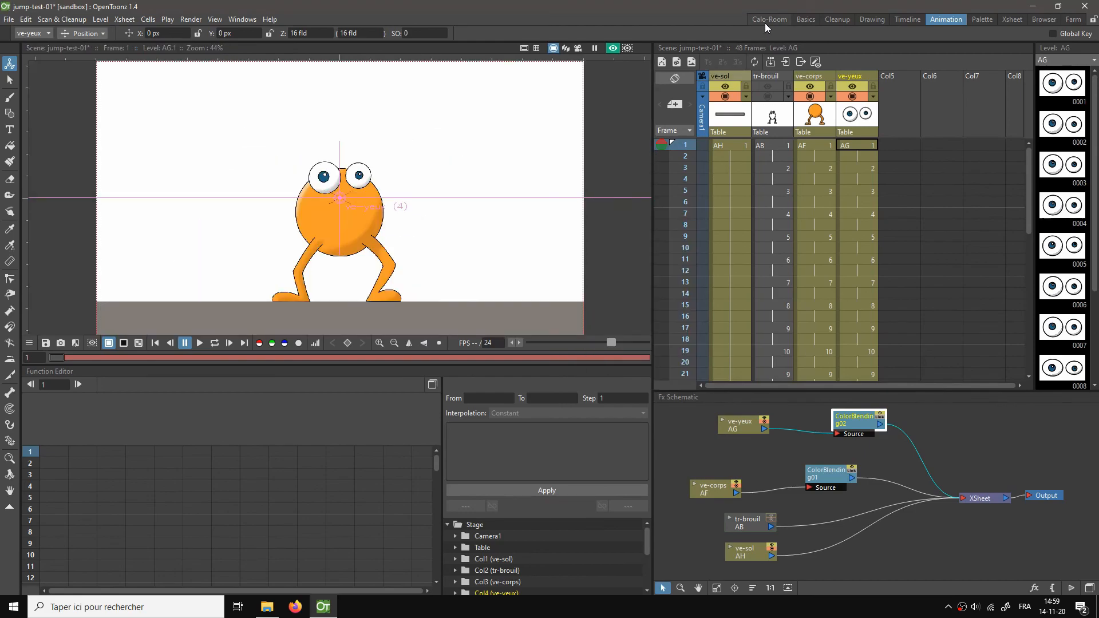
left_click(814, 22)
Step: Play the animation in full screen fitted to the window, then leave full screen
right_click(554, 166)
left_click(590, 174)
right_click(635, 223)
left_click(679, 246)
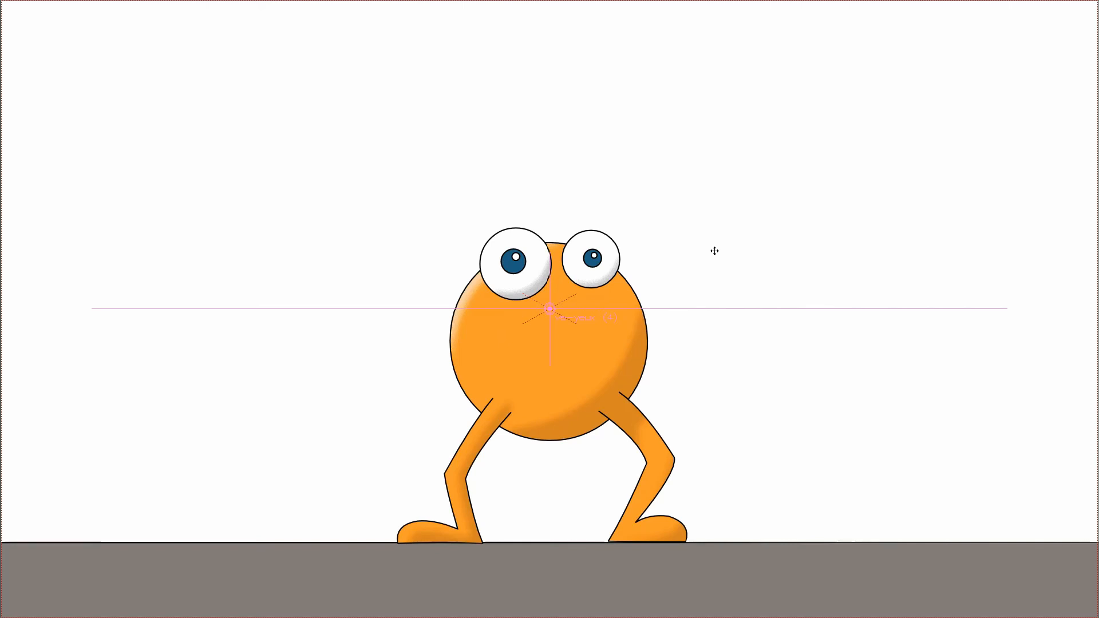
key("p")
key("Escape")
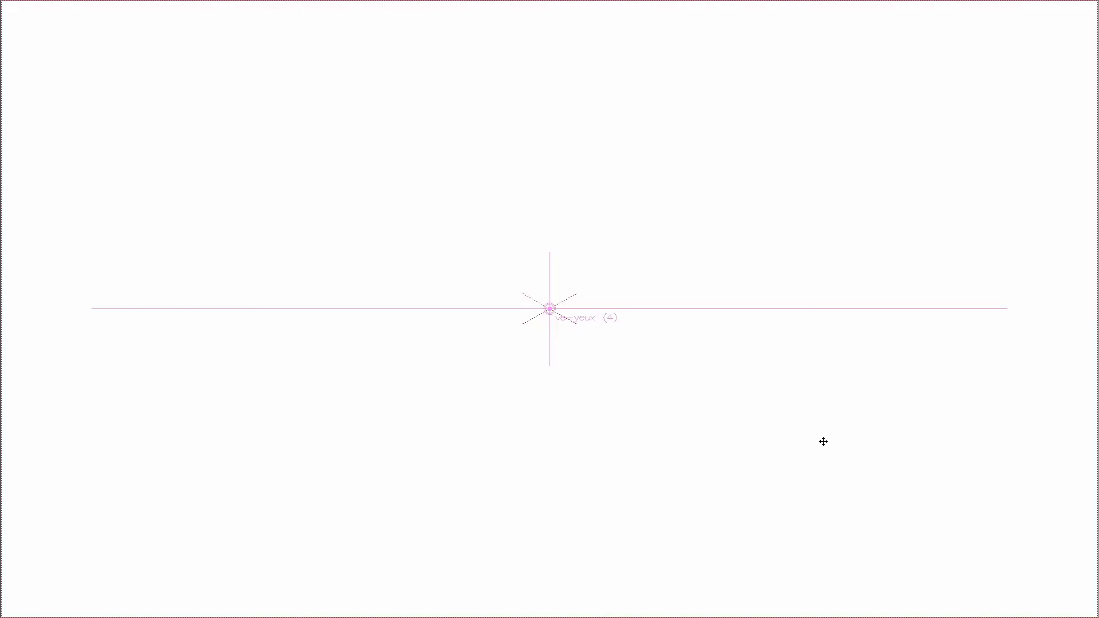
key("Escape")
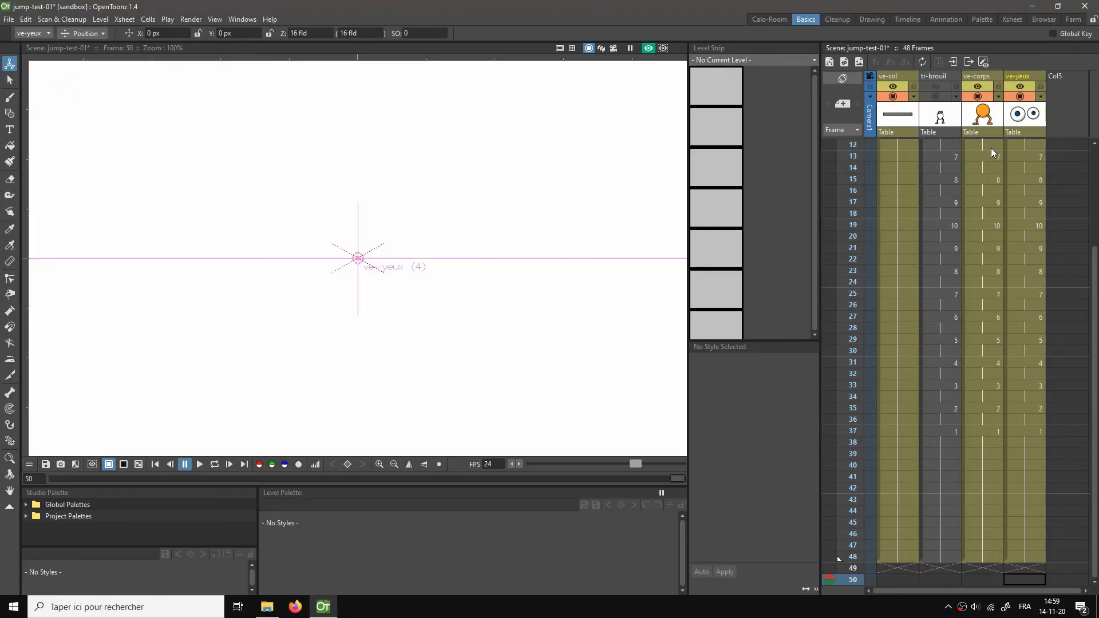
Step: Step through the ve-corps drawings from frame 12 to frame 35 with the preview off to check the fills and shading
left_click(992, 147)
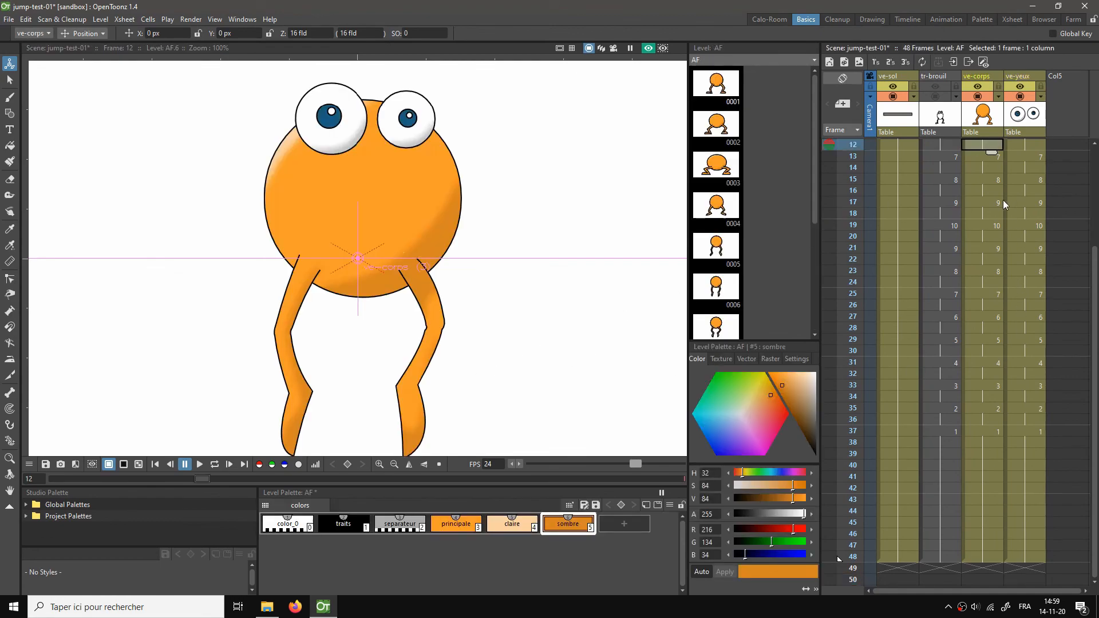
left_click(987, 168)
left_click(983, 191)
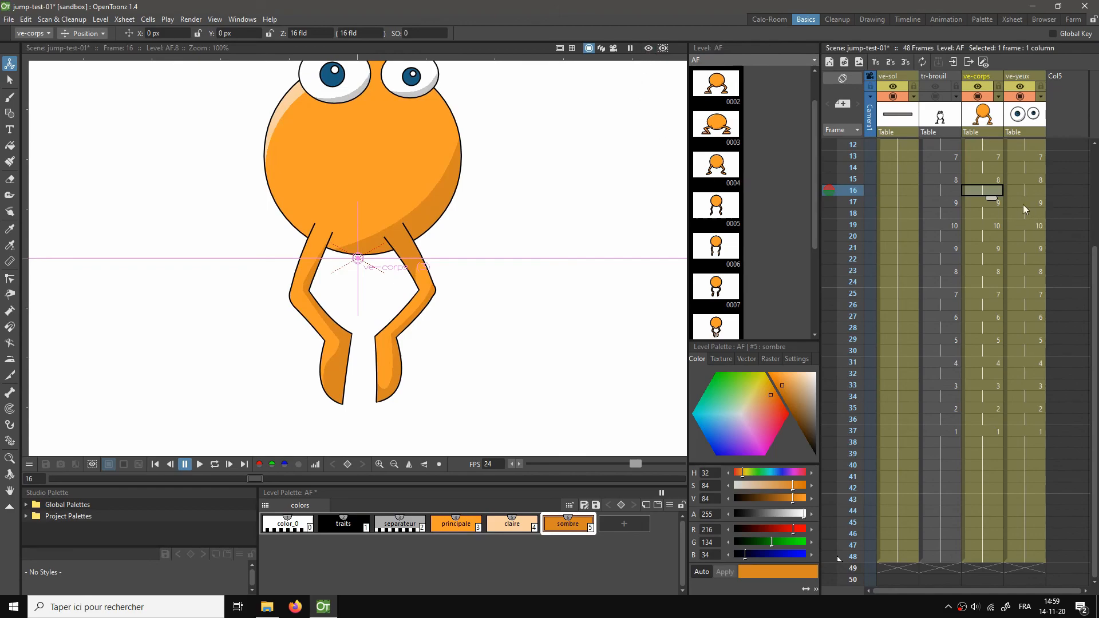
left_click(986, 213)
key("Down")
key("Down")
key("Down")
key("Down")
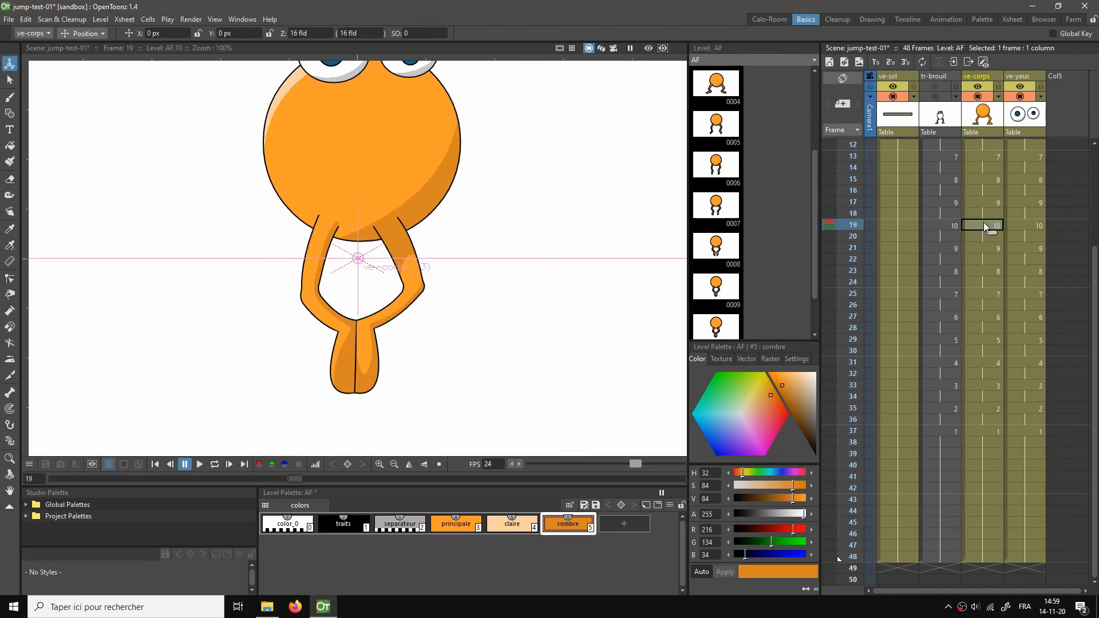
key("Down")
key("Down")
key("Down")
key("Down")
key("Down")
key("Down")
key("Down")
key("Down")
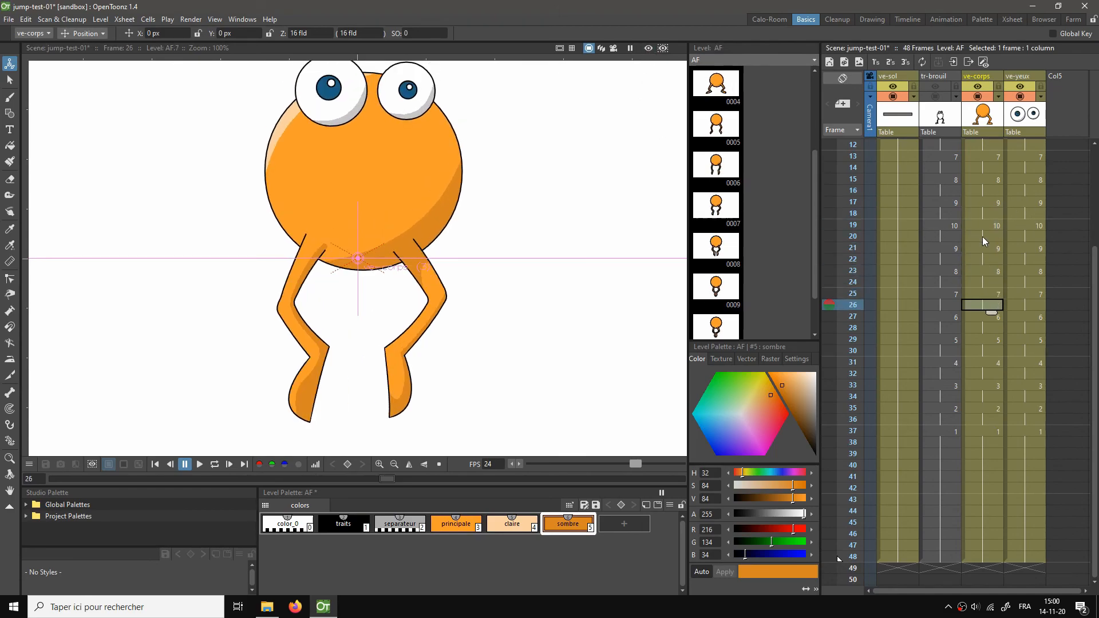
key("Down")
scroll(598, 256, "down", 1)
key("Down")
key("Down")
key("Down")
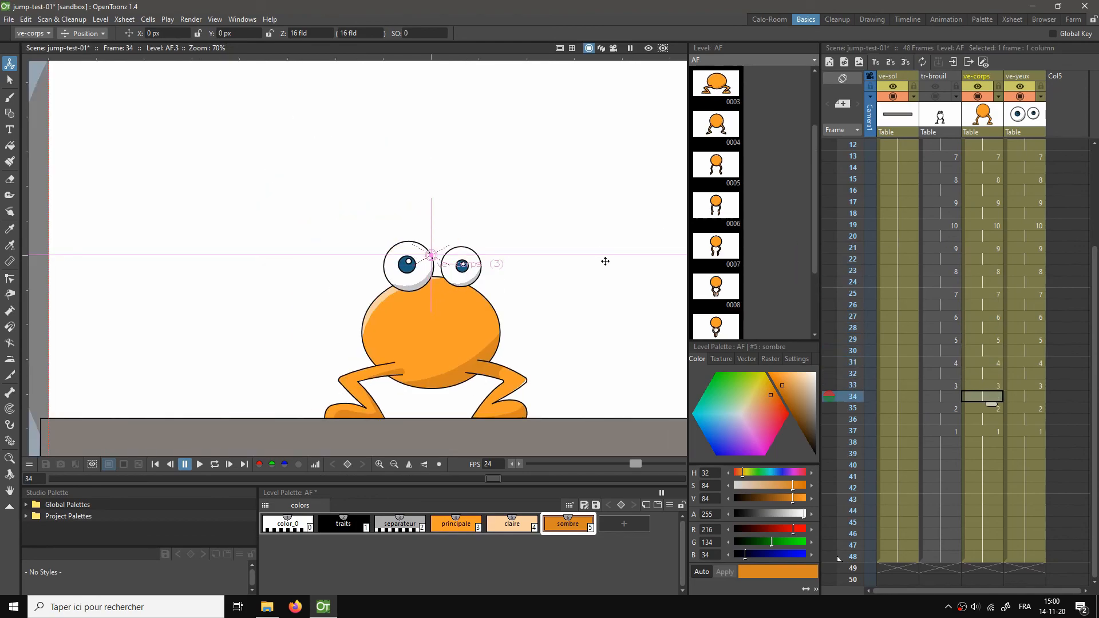
key("Down")
scroll(978, 196, "up", 4)
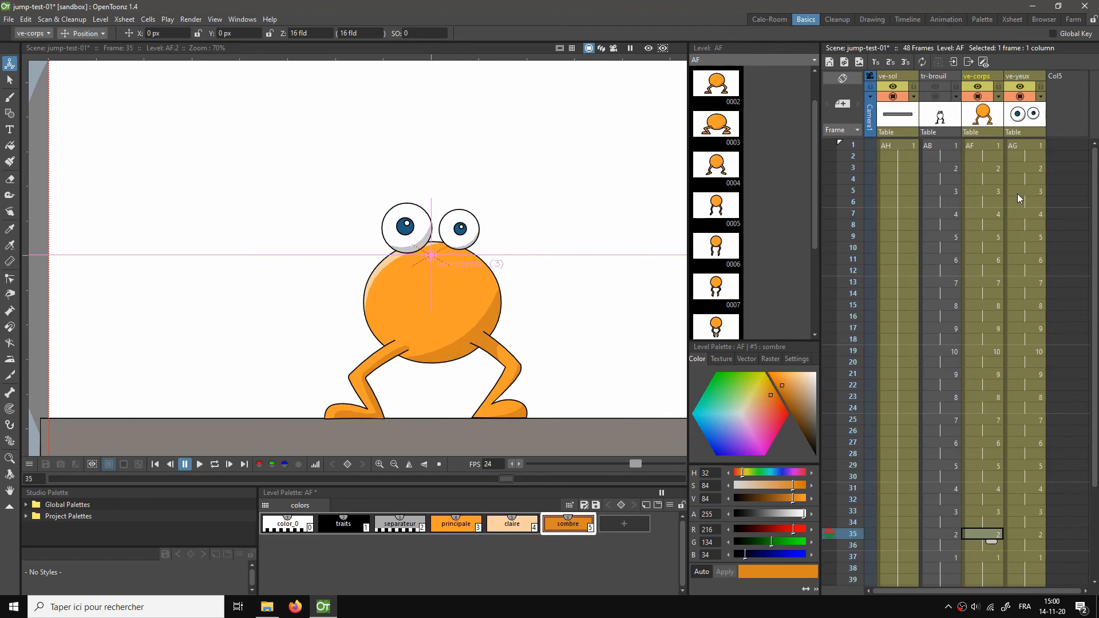
Step: Fill the unpainted sliver along the right-hand knee of the ve-corps drawing at frame 5 with the sombre style
left_click(994, 147)
key("Down")
key("Down")
key("Down")
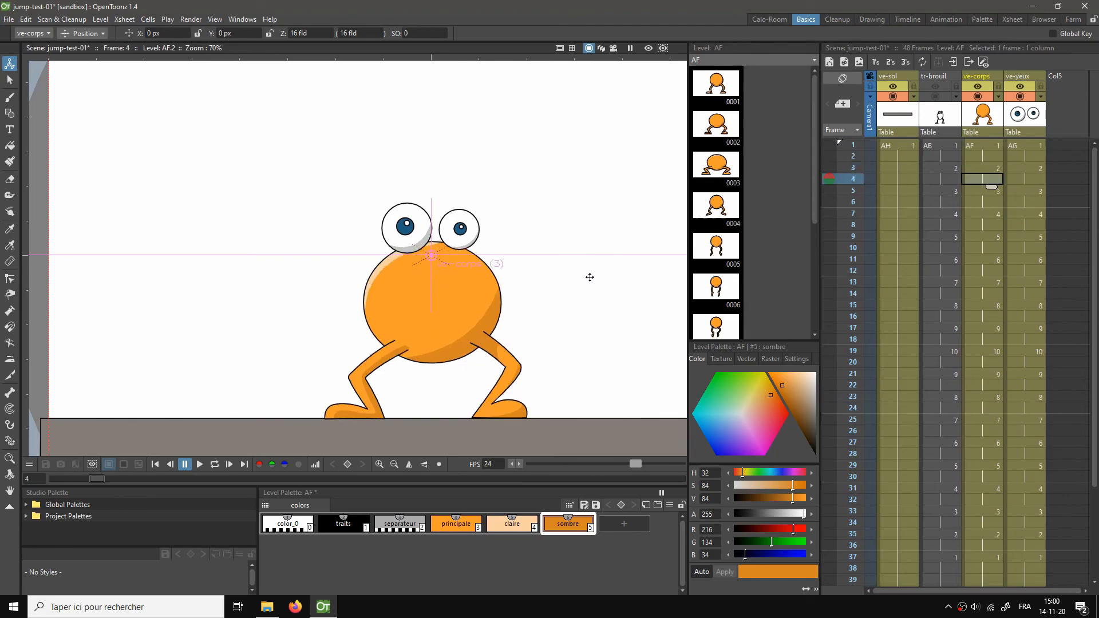
key("Down")
scroll(529, 363, "up", 4)
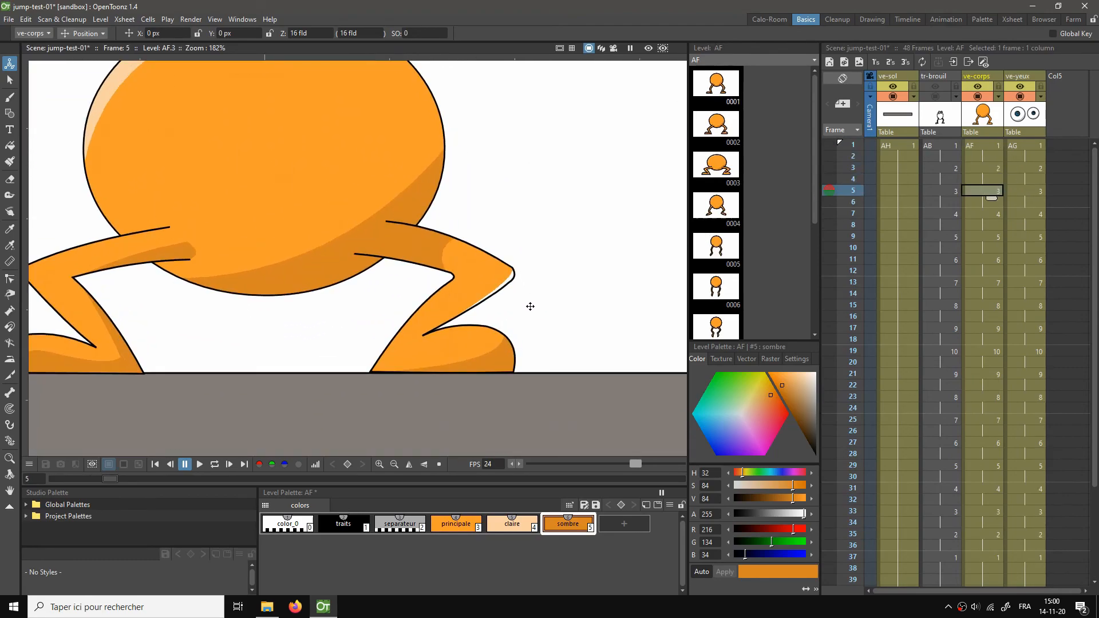
scroll(521, 297, "up", 2)
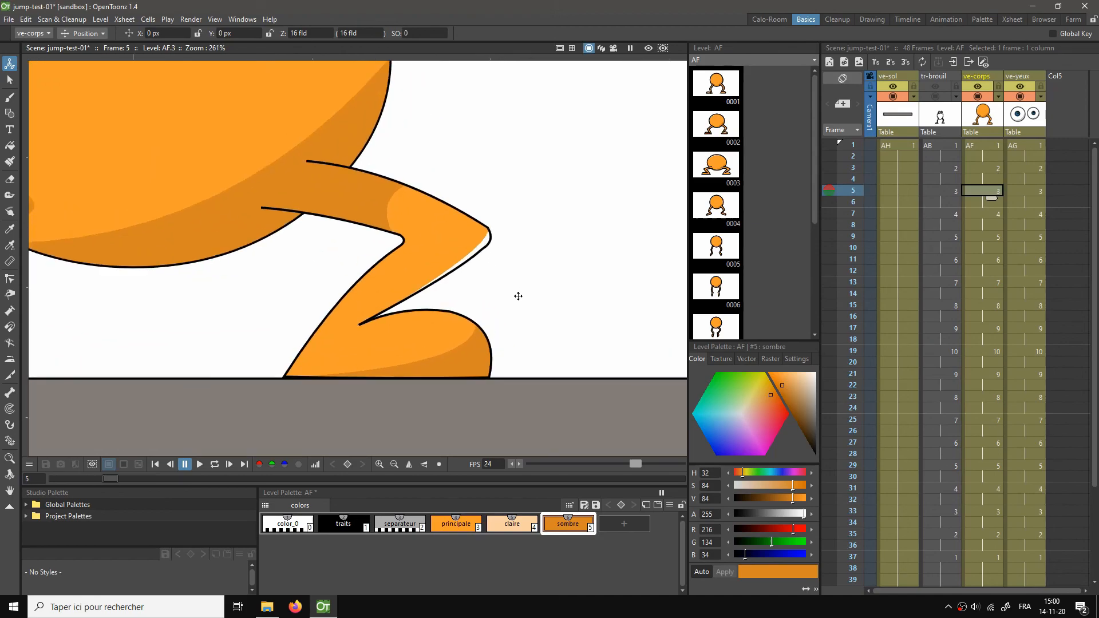
left_click(562, 530)
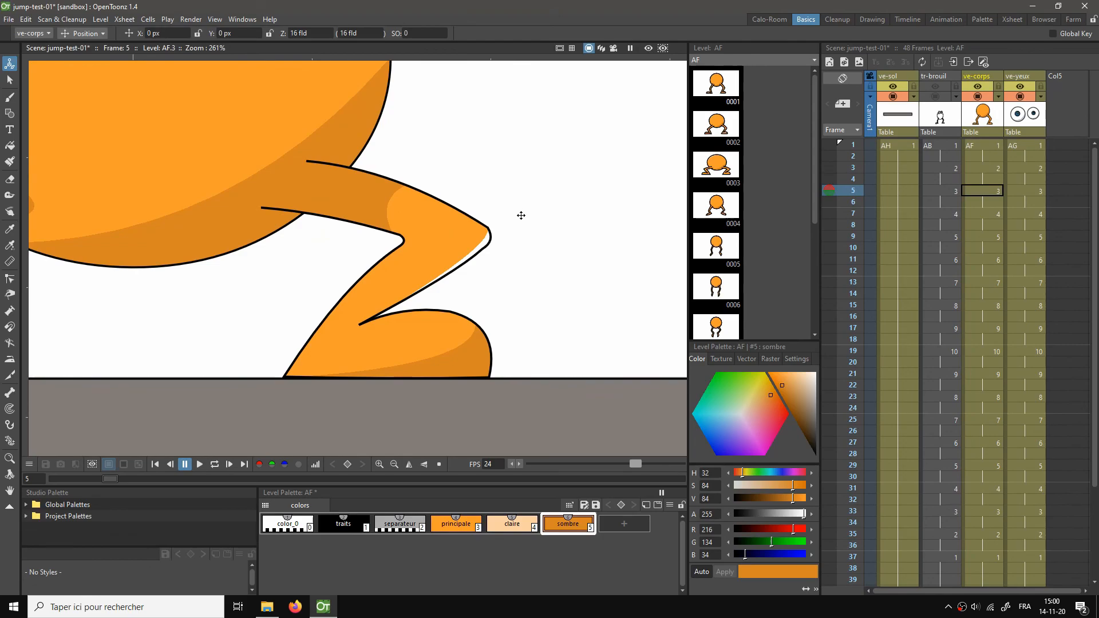
key("f")
left_click(490, 235)
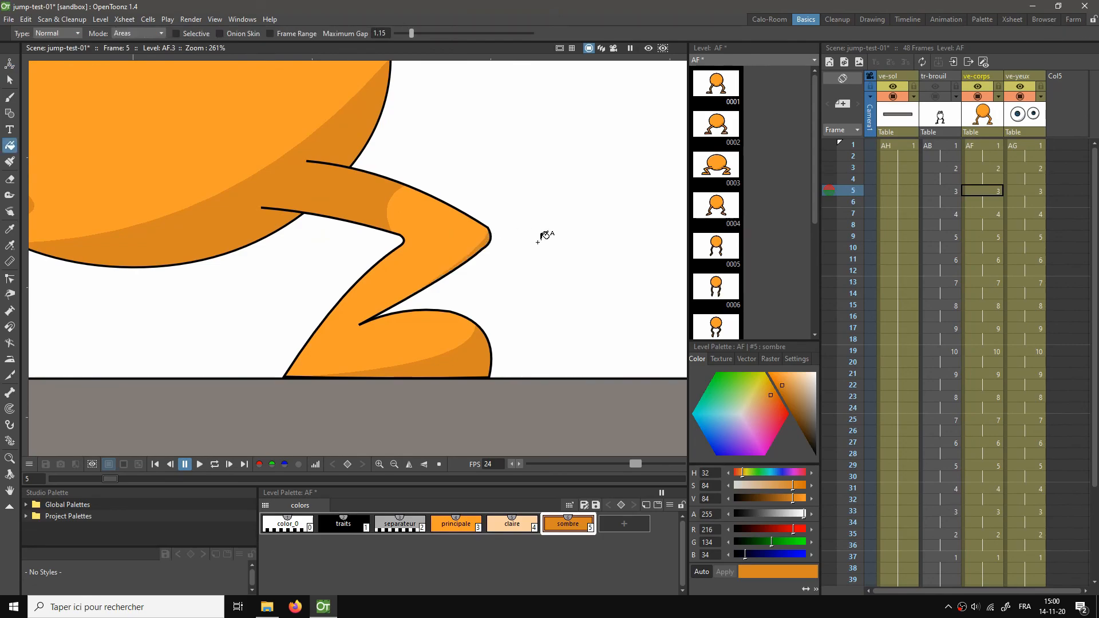
scroll(544, 237, "down", 5)
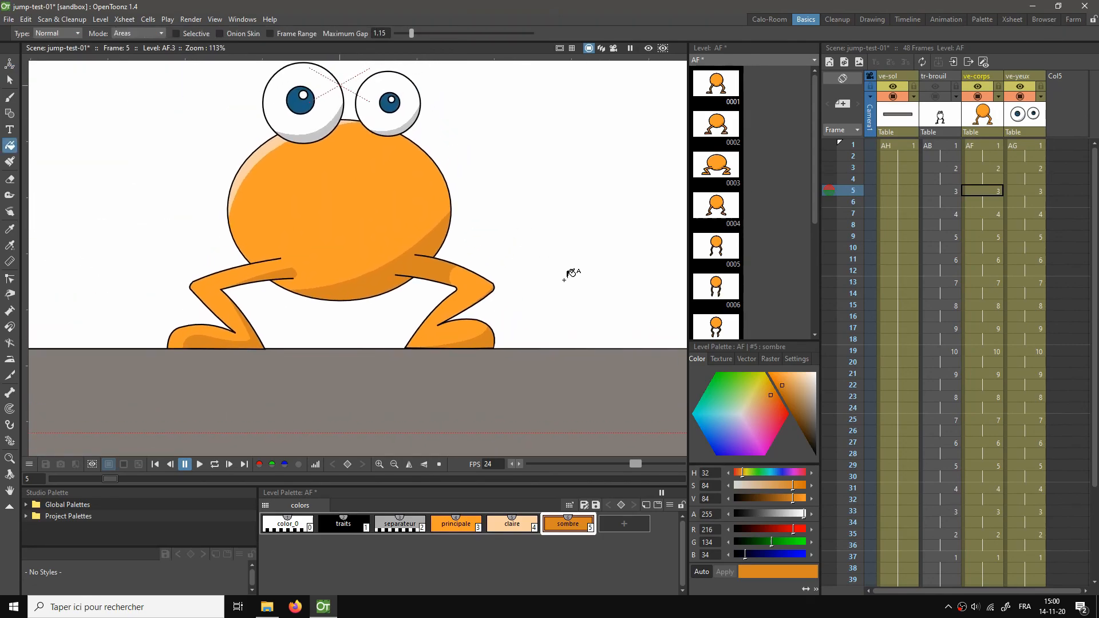
Step: Fit the scene view to the window and loop the animation from frame 1 without preview, then stop playback
key("s")
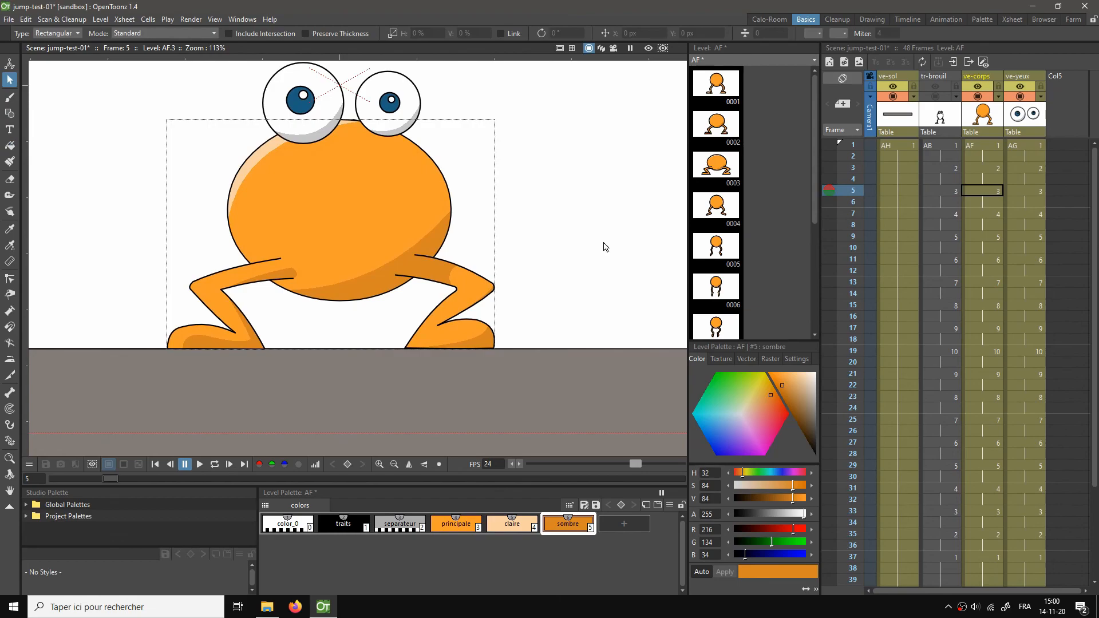
left_click(980, 146)
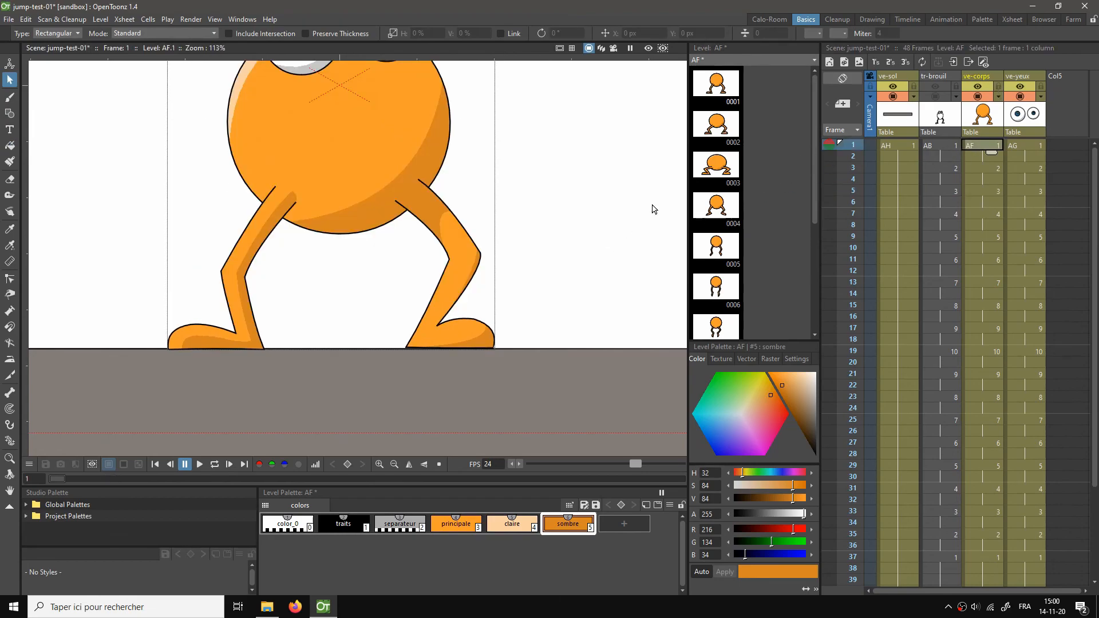
right_click(625, 192)
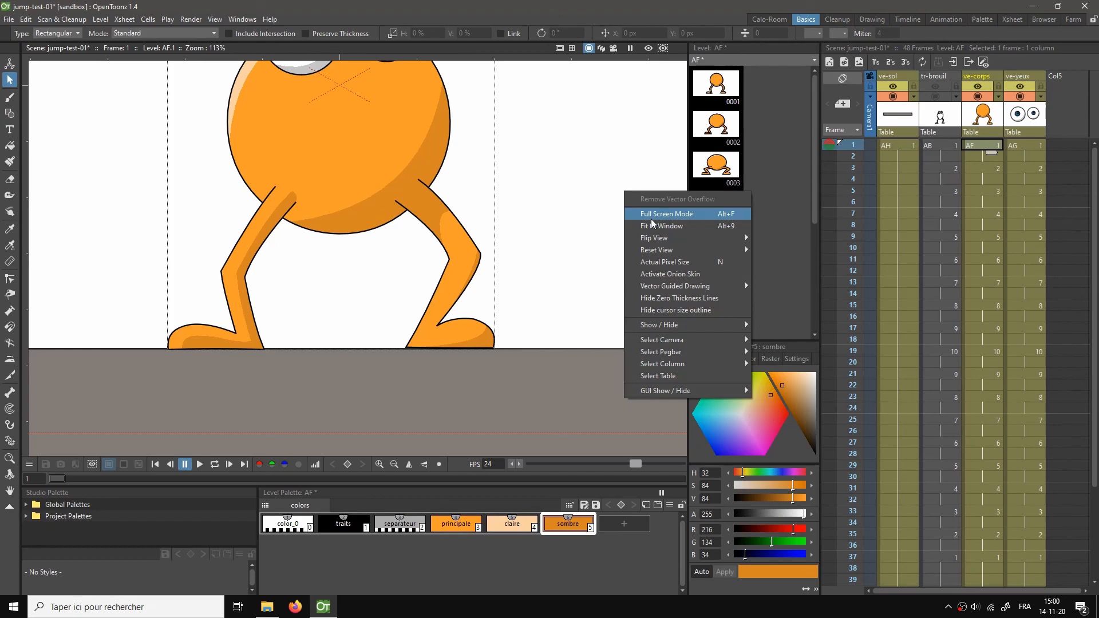
left_click(663, 226)
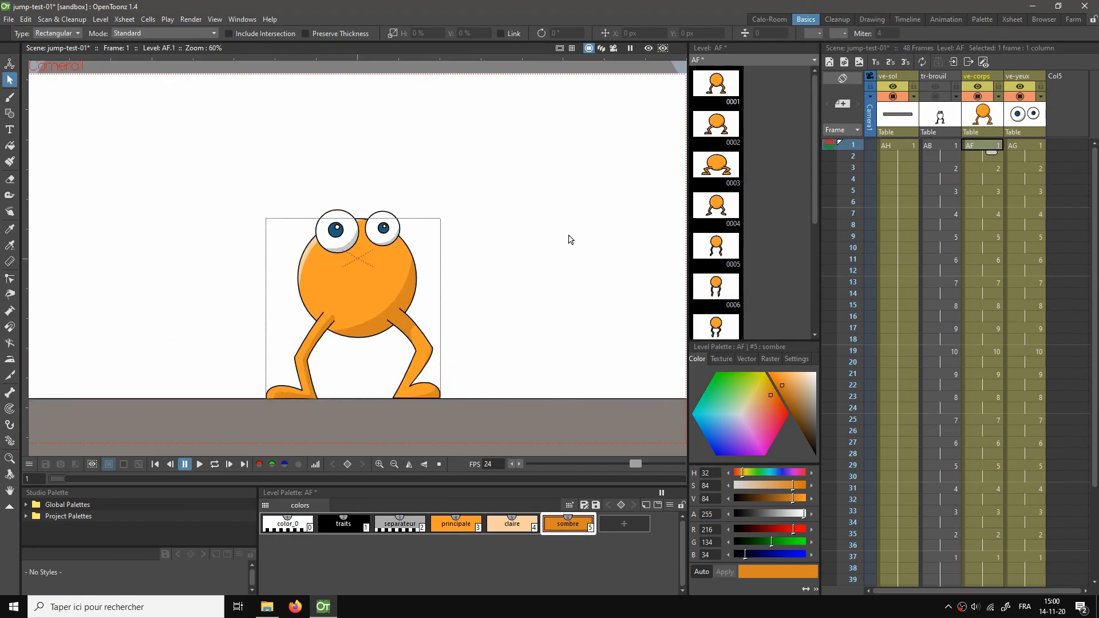
key("l")
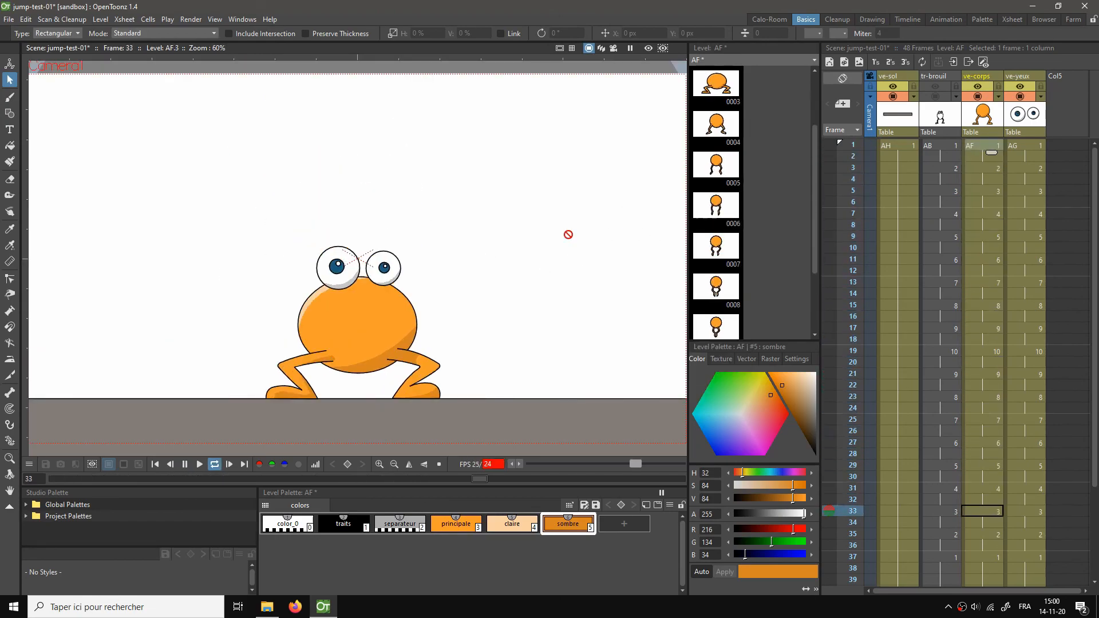
key("l")
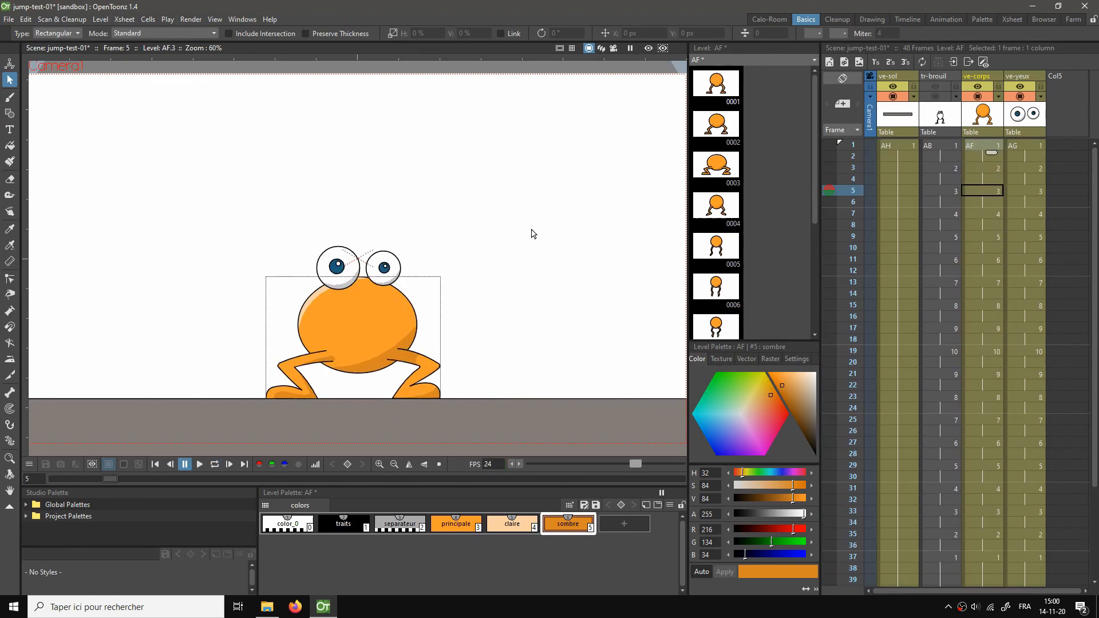
Step: Turn on the rendered preview and loop the animation in full screen, fitted to the window
left_click(648, 49)
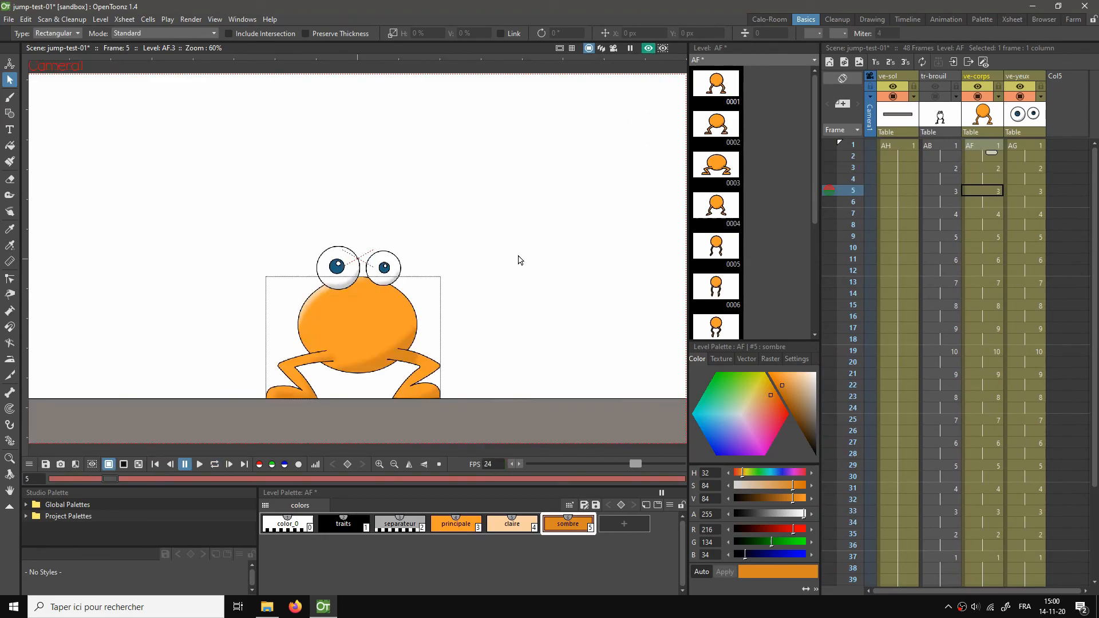
key("l")
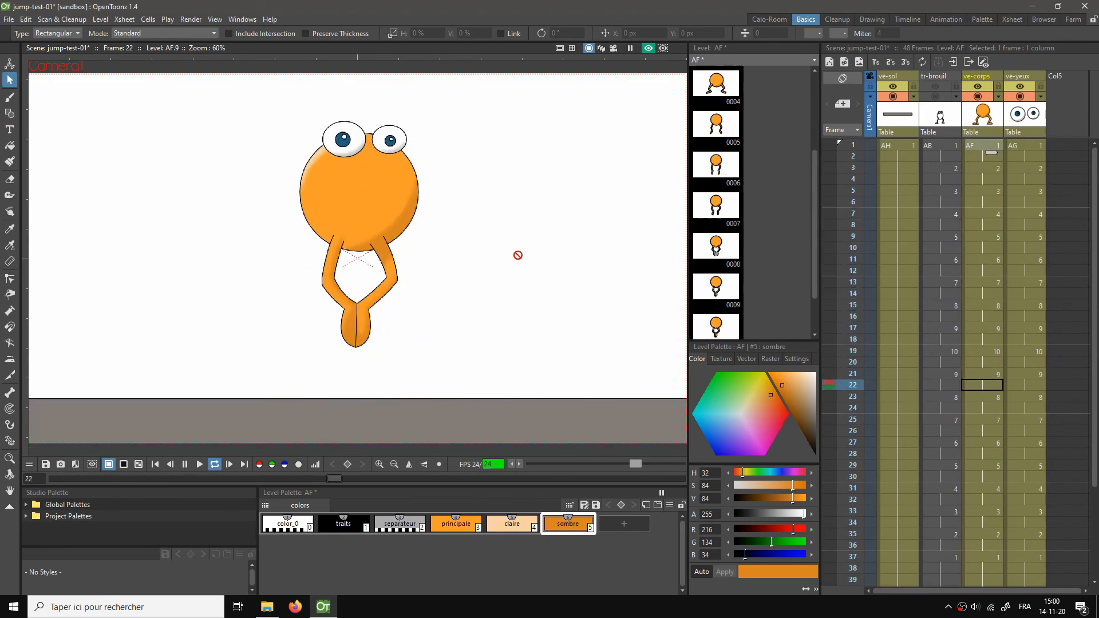
right_click(570, 225)
left_click(587, 228)
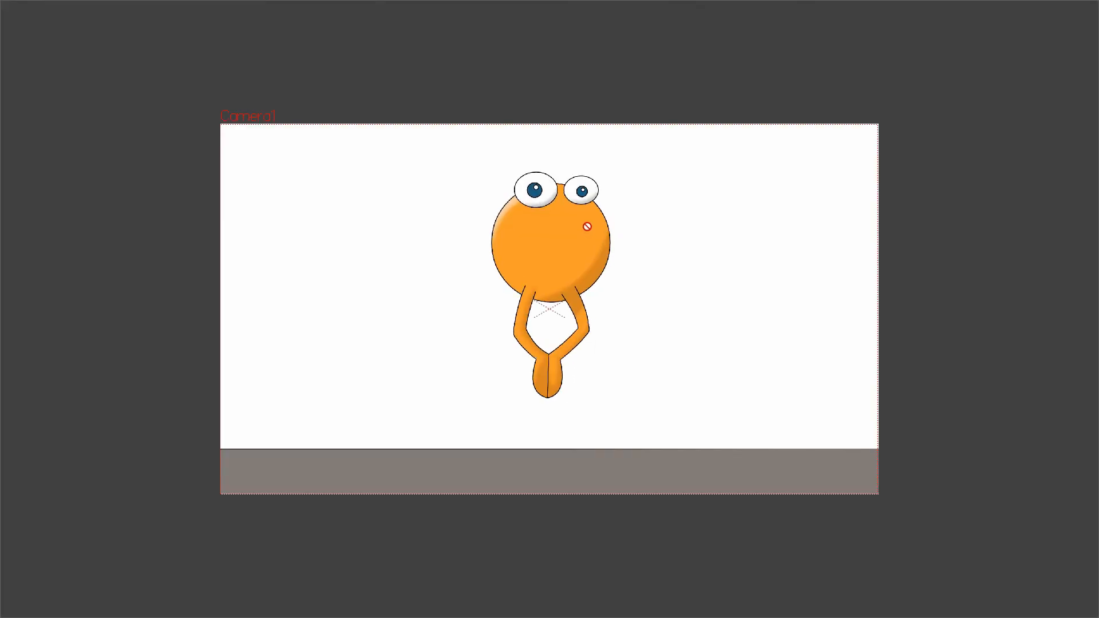
right_click(655, 228)
left_click(685, 251)
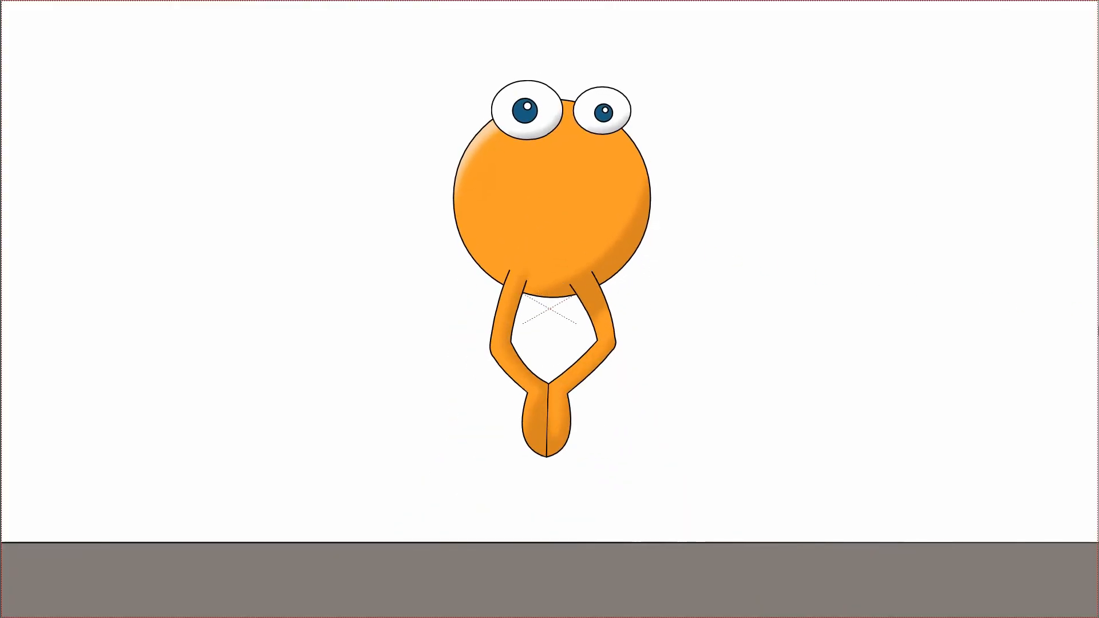